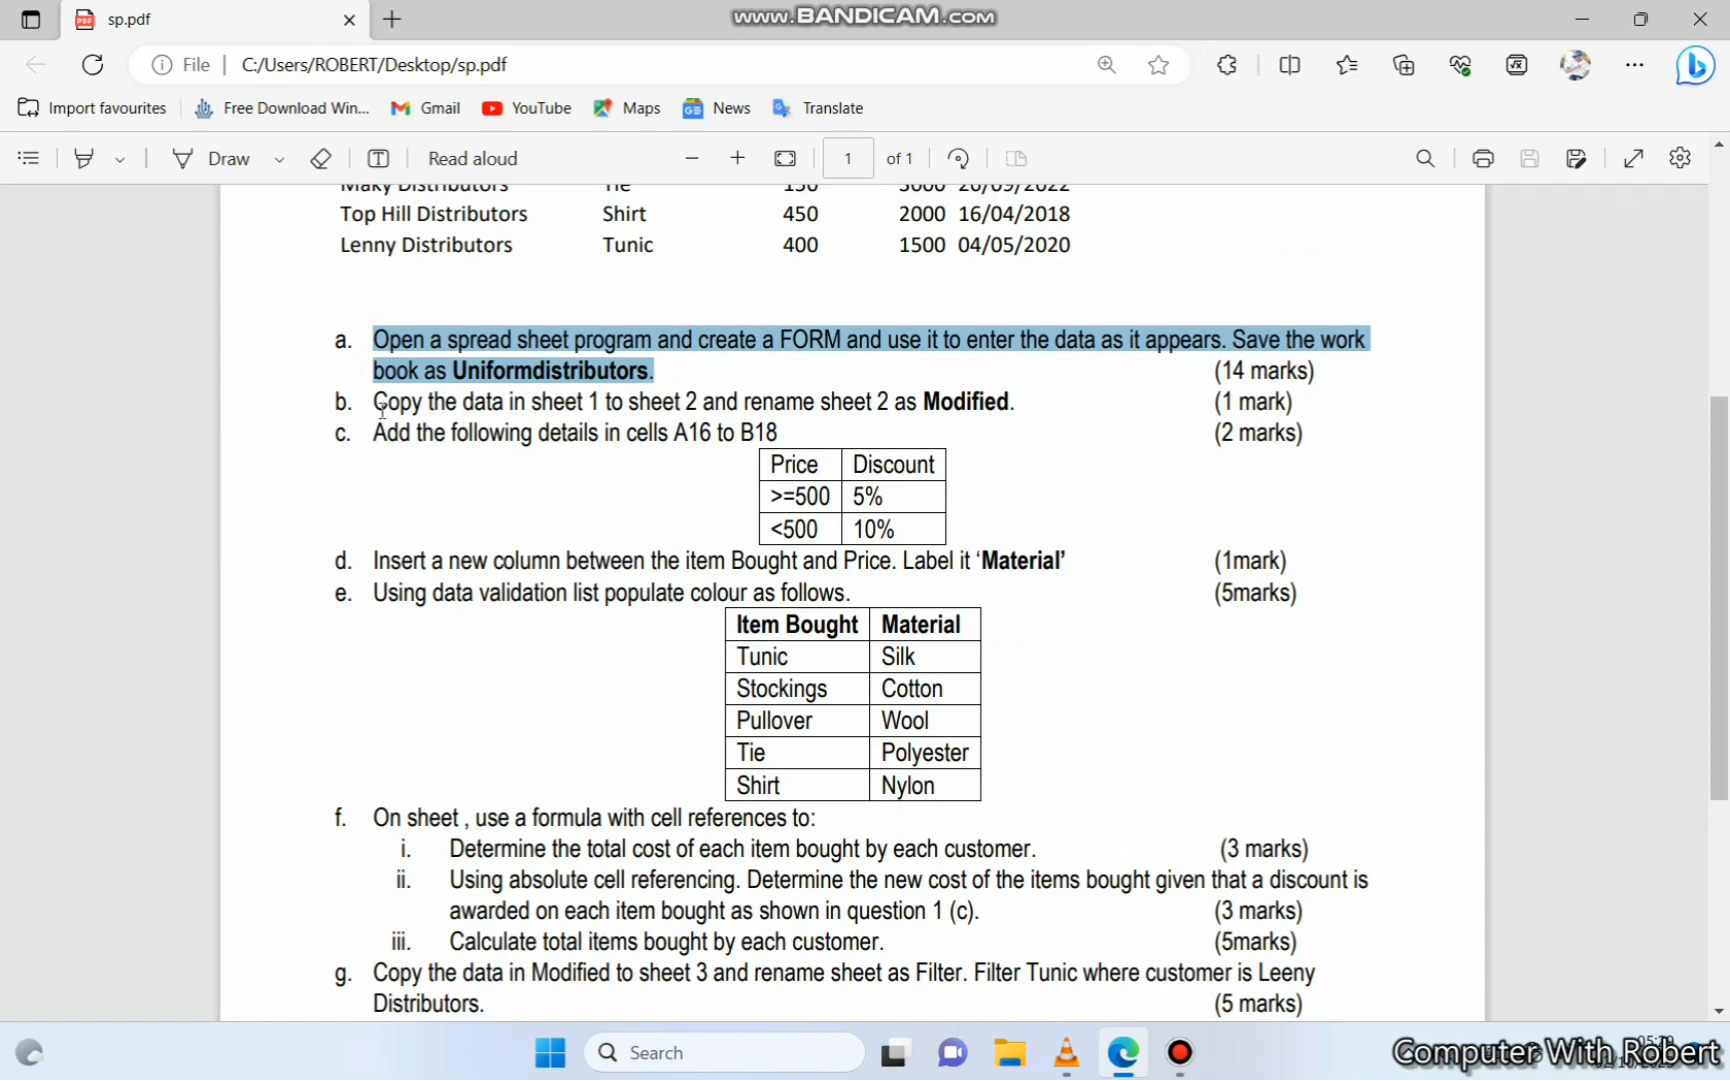
Read through tasks a to i of the spreadsheet assignment in sp.pdf, including the required workbook name
{"action": "left_click_drag", "start_coordinate": [372, 405], "coordinate": [1041, 393]}
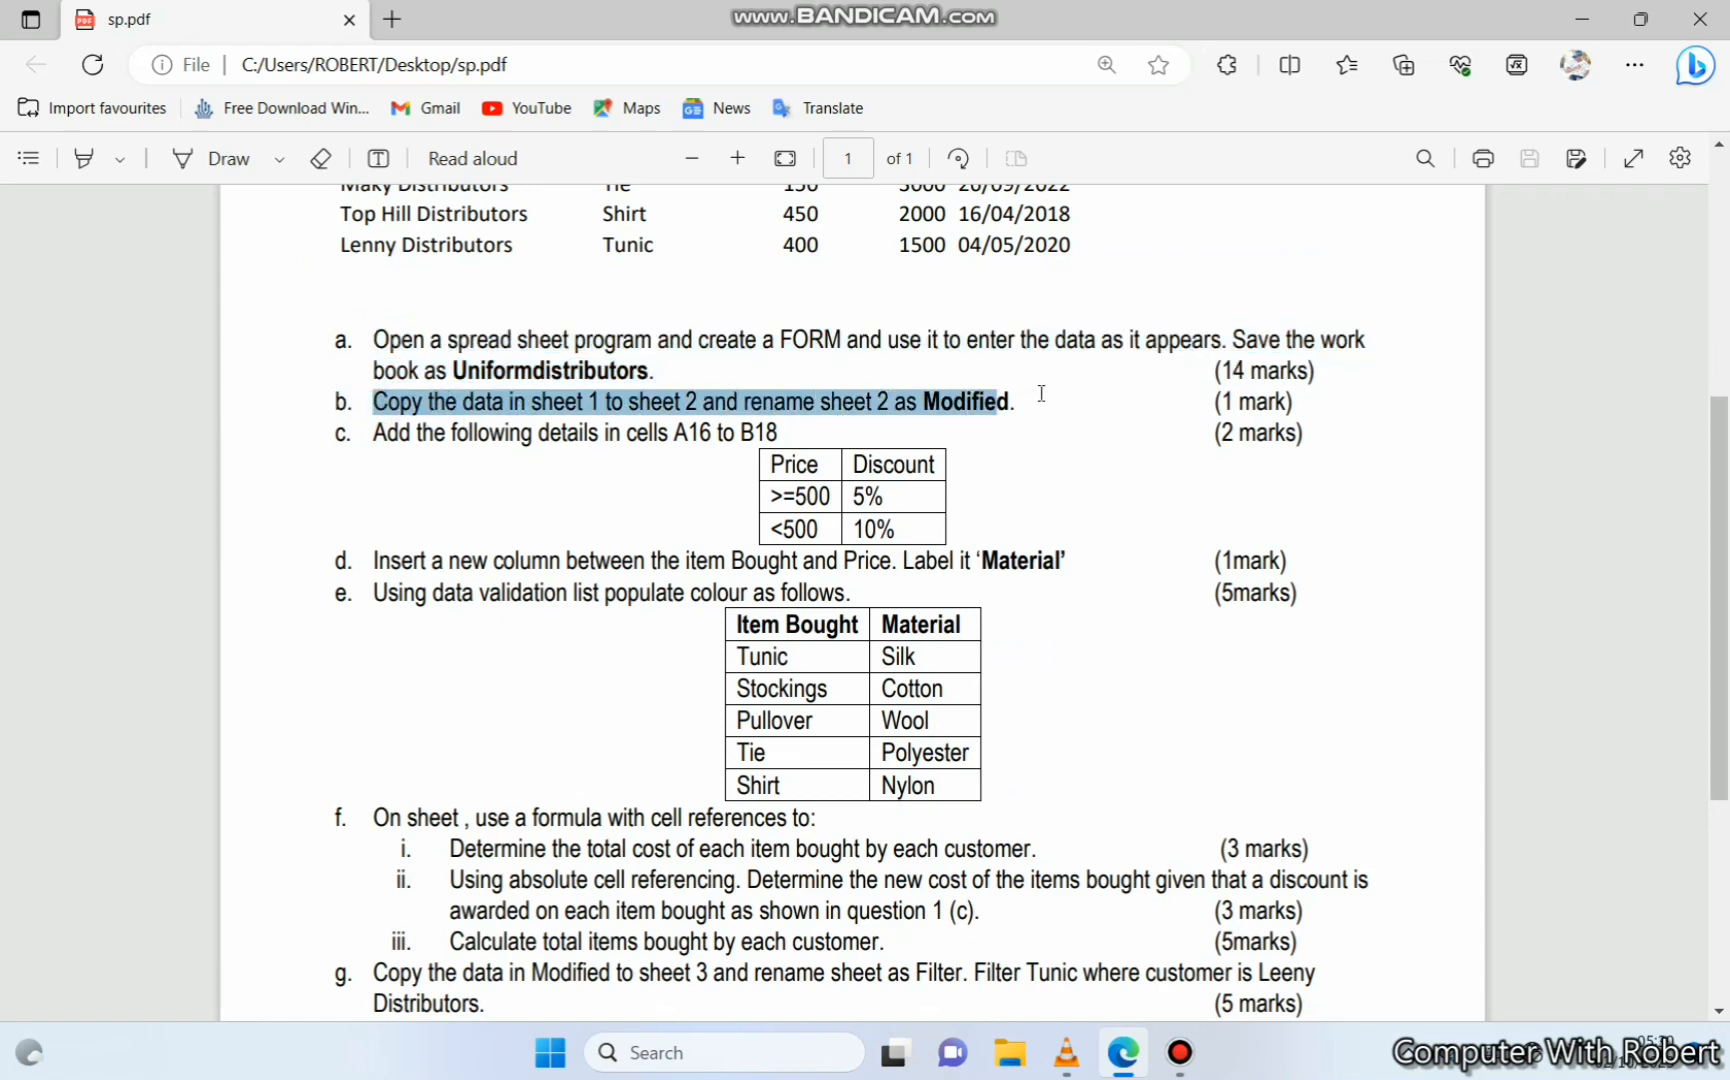
{"action": "left_click_drag", "start_coordinate": [366, 434], "coordinate": [812, 432]}
{"action": "scroll", "coordinate": [664, 494], "scroll_direction": "down", "scroll_amount": 5}
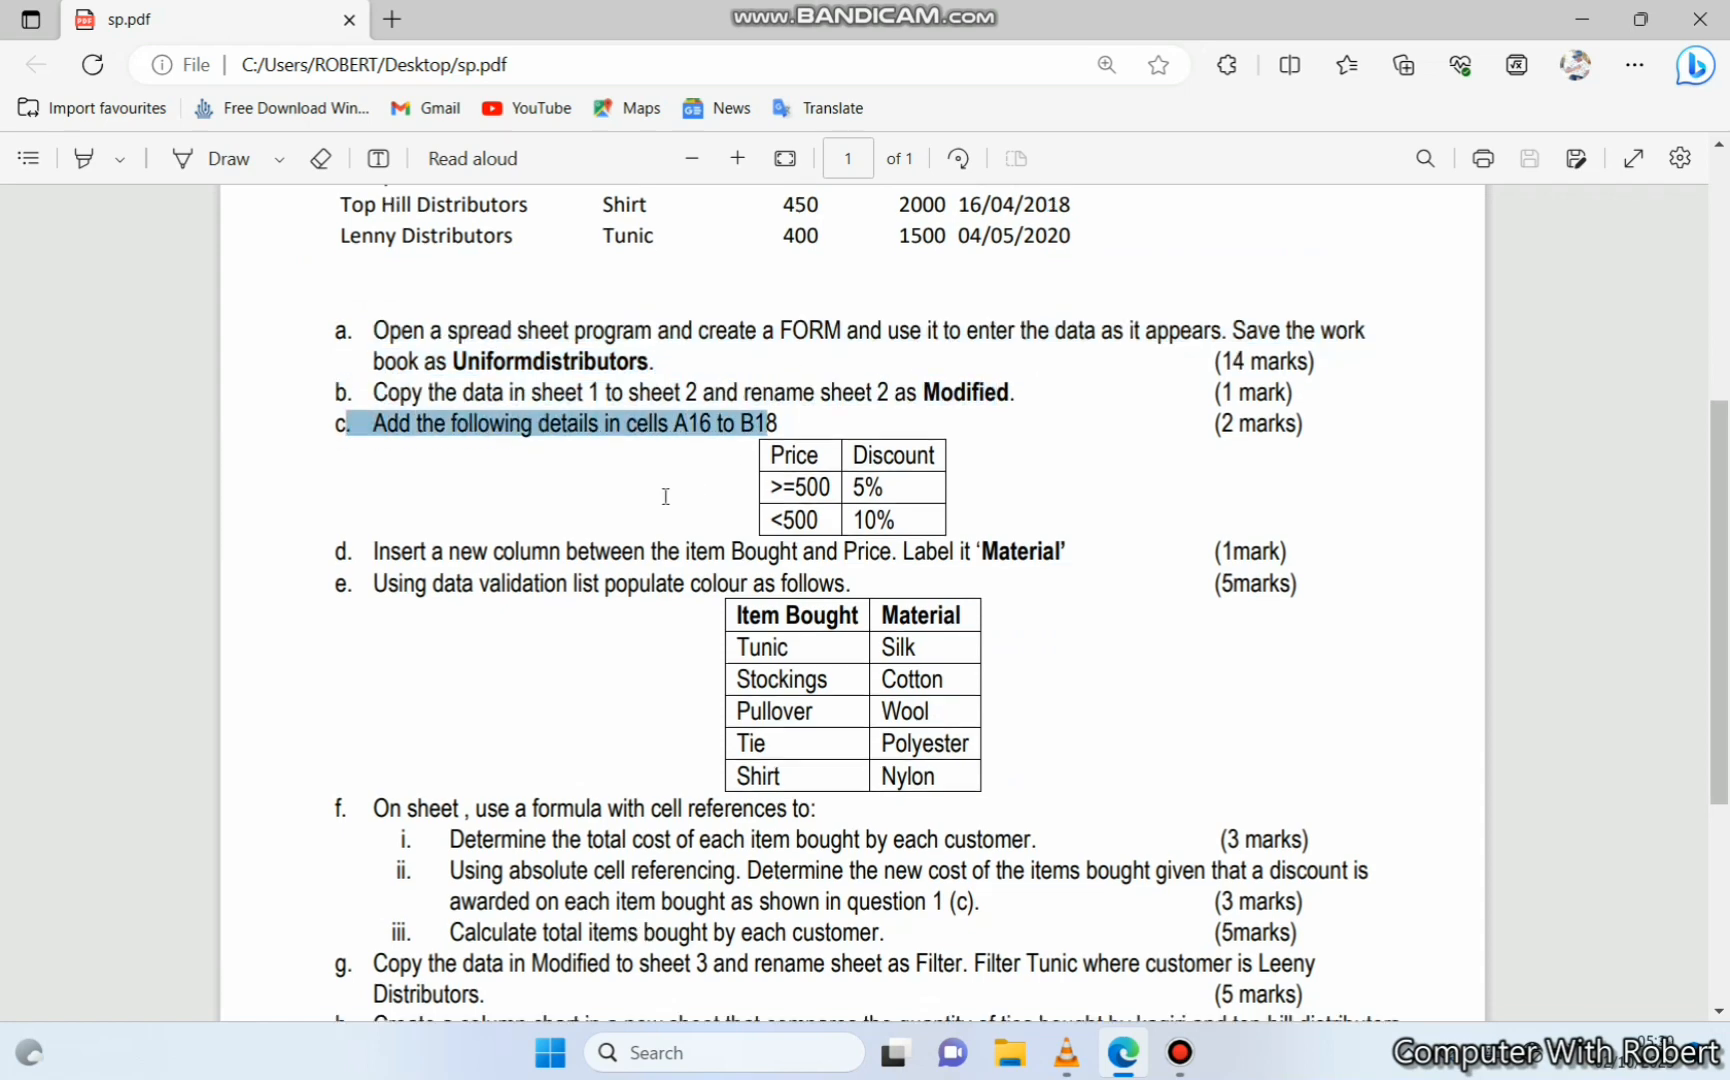
{"action": "scroll", "coordinate": [372, 405], "scroll_direction": "up", "scroll_amount": 2}
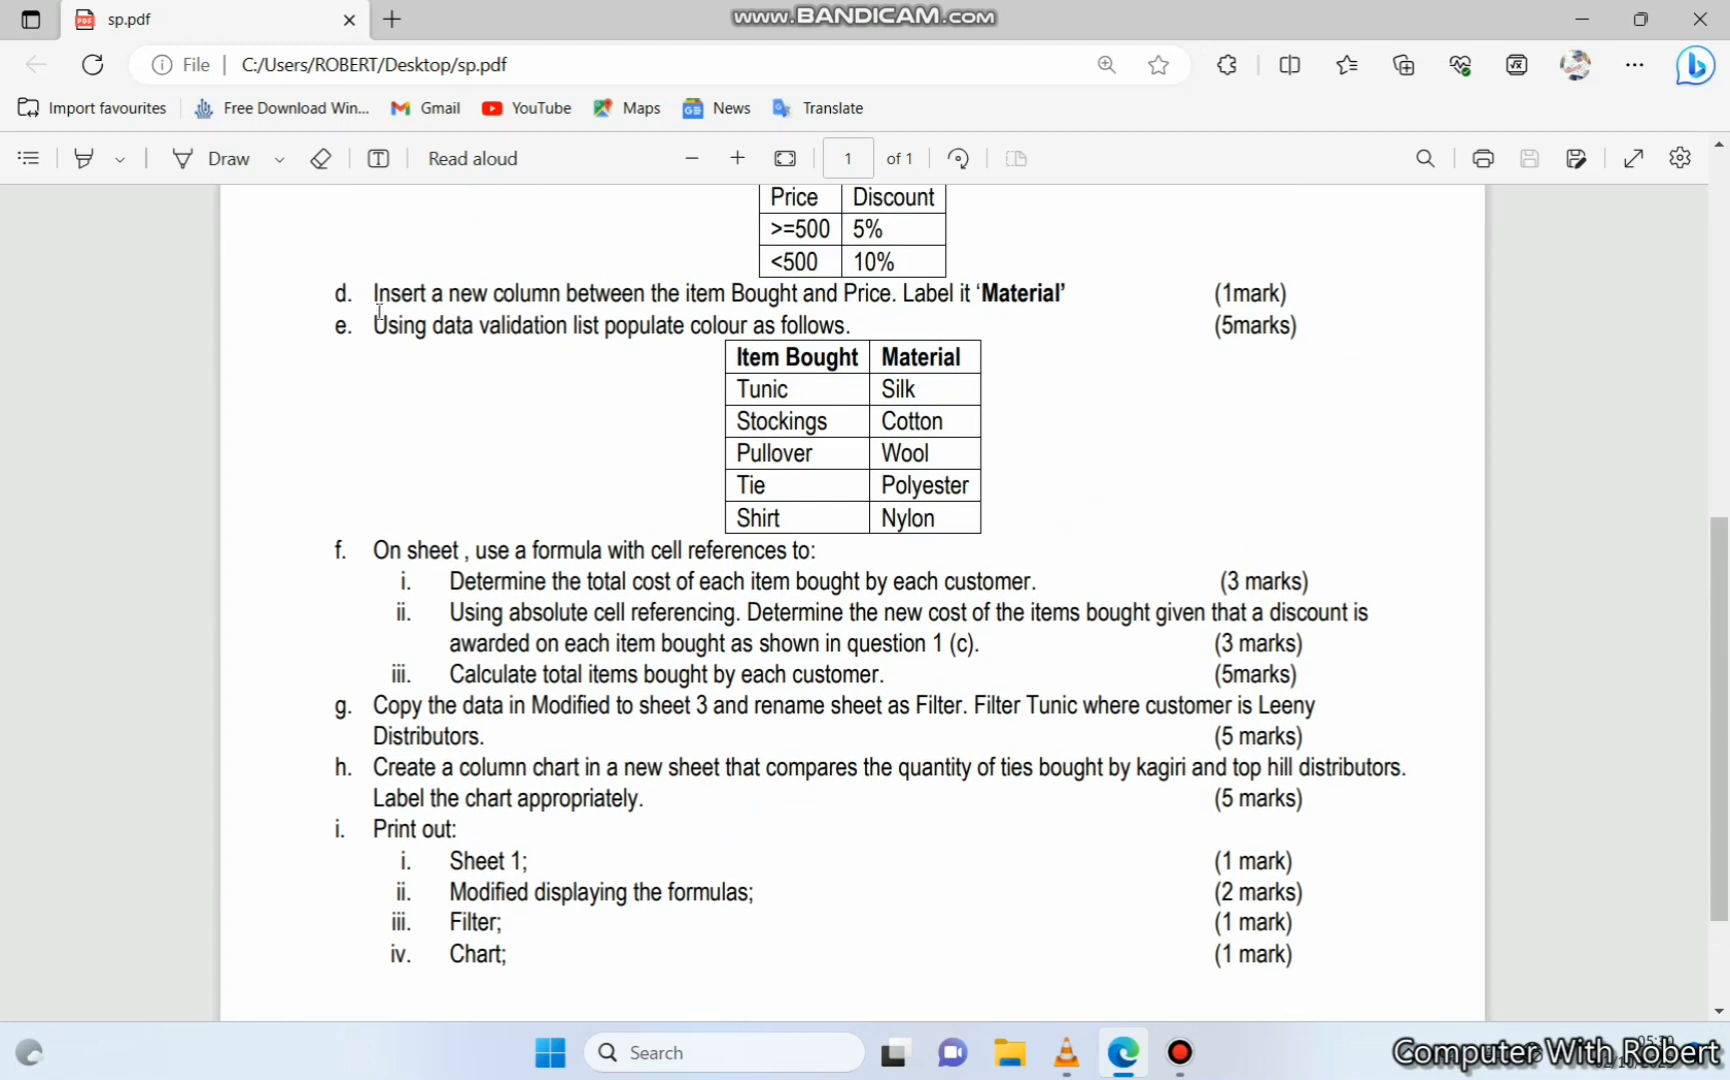
{"action": "left_click_drag", "start_coordinate": [376, 297], "coordinate": [610, 295]}
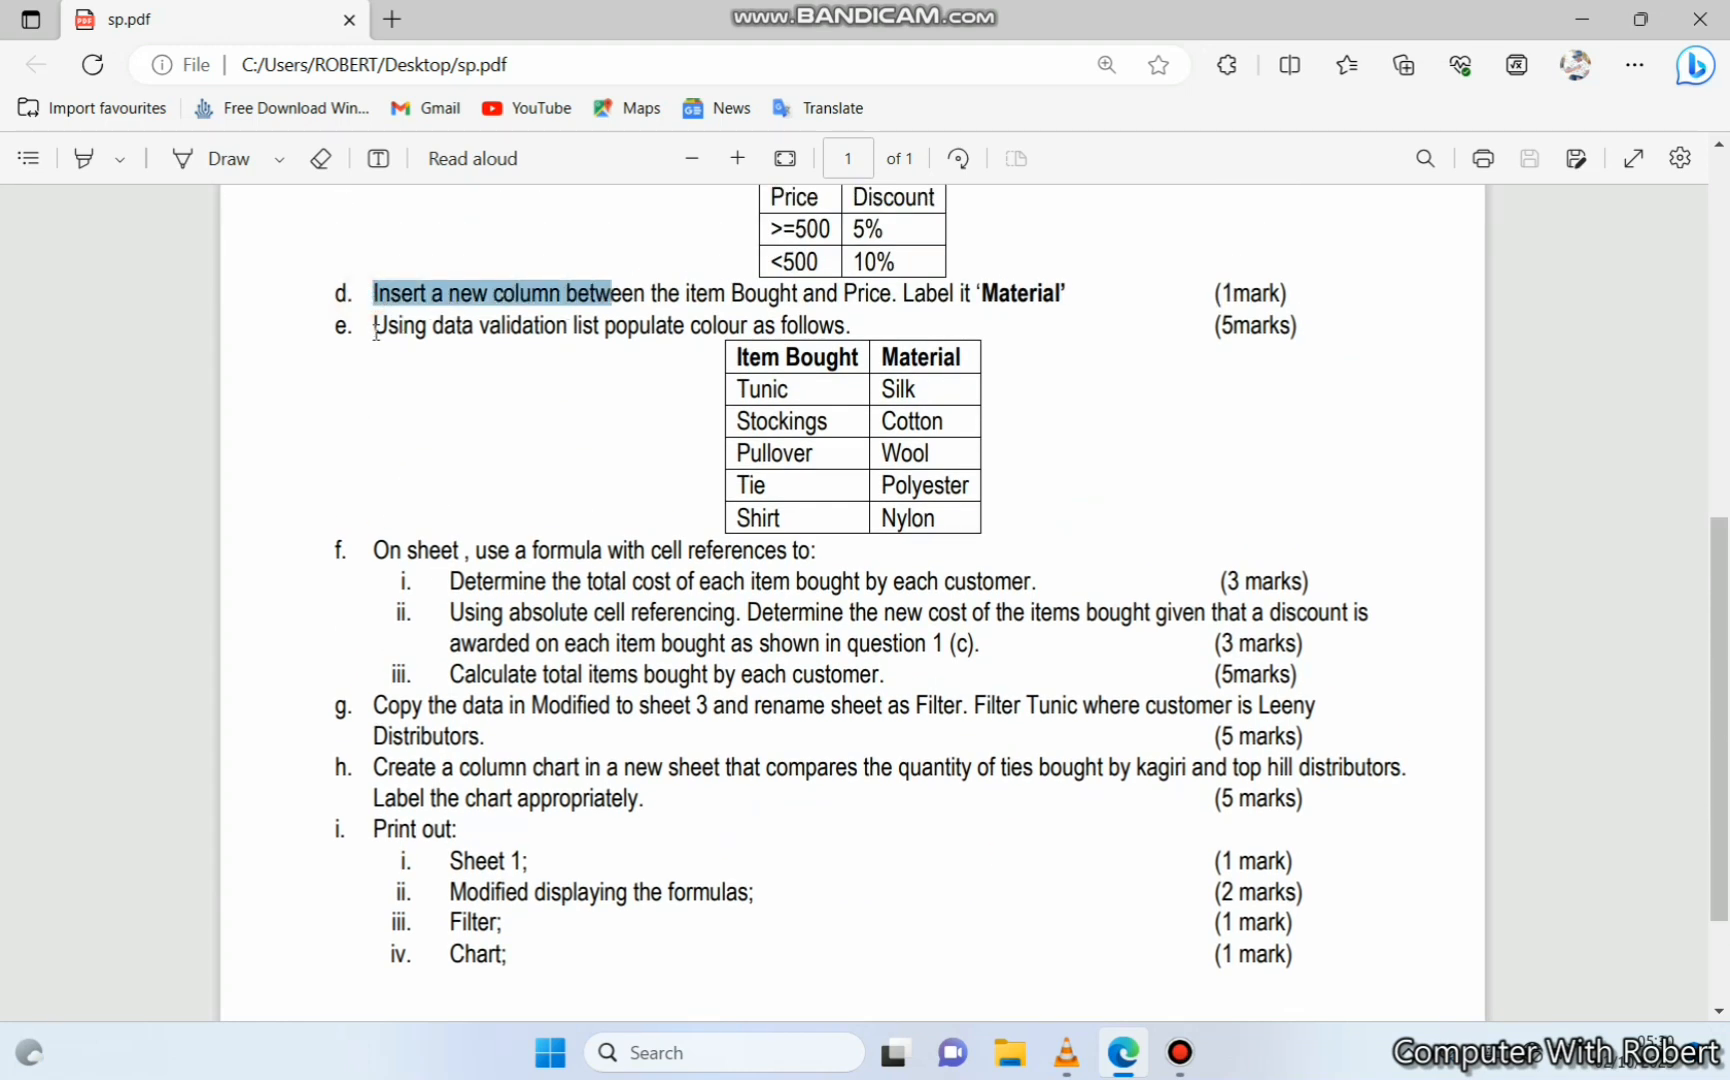
{"action": "left_click_drag", "start_coordinate": [376, 330], "coordinate": [582, 328]}
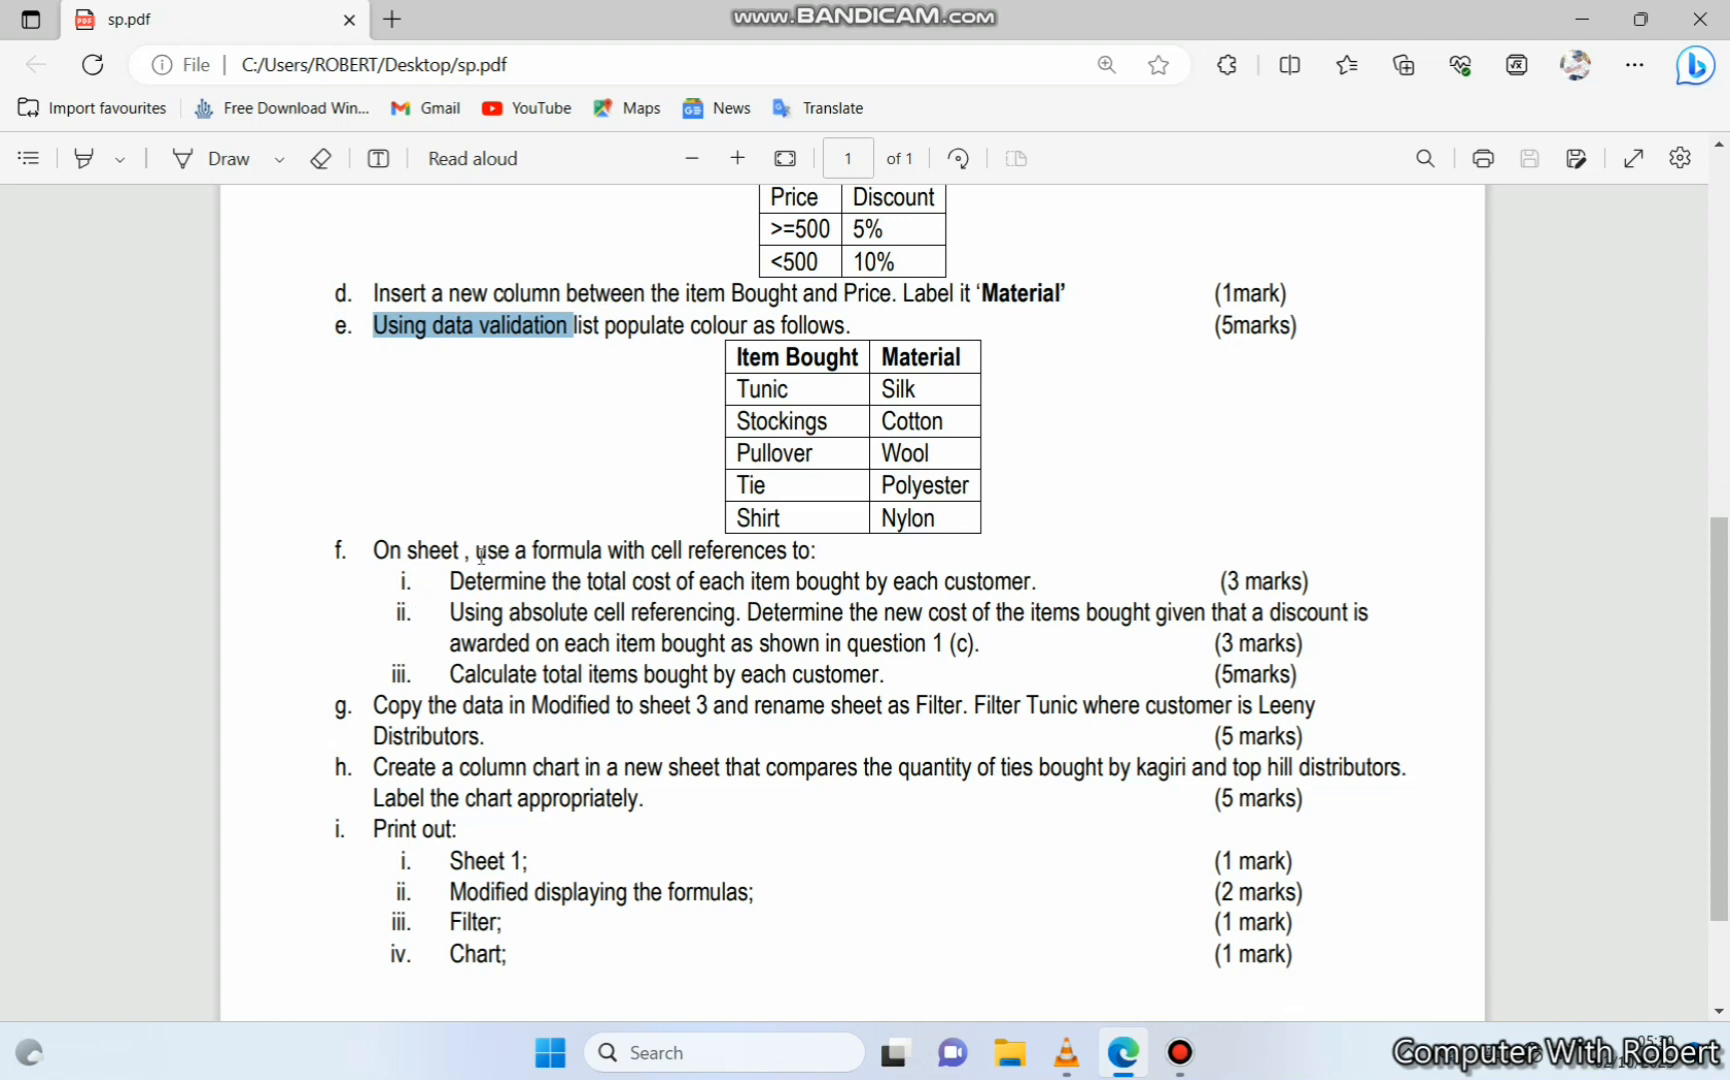
{"action": "left_click_drag", "start_coordinate": [467, 556], "coordinate": [808, 560]}
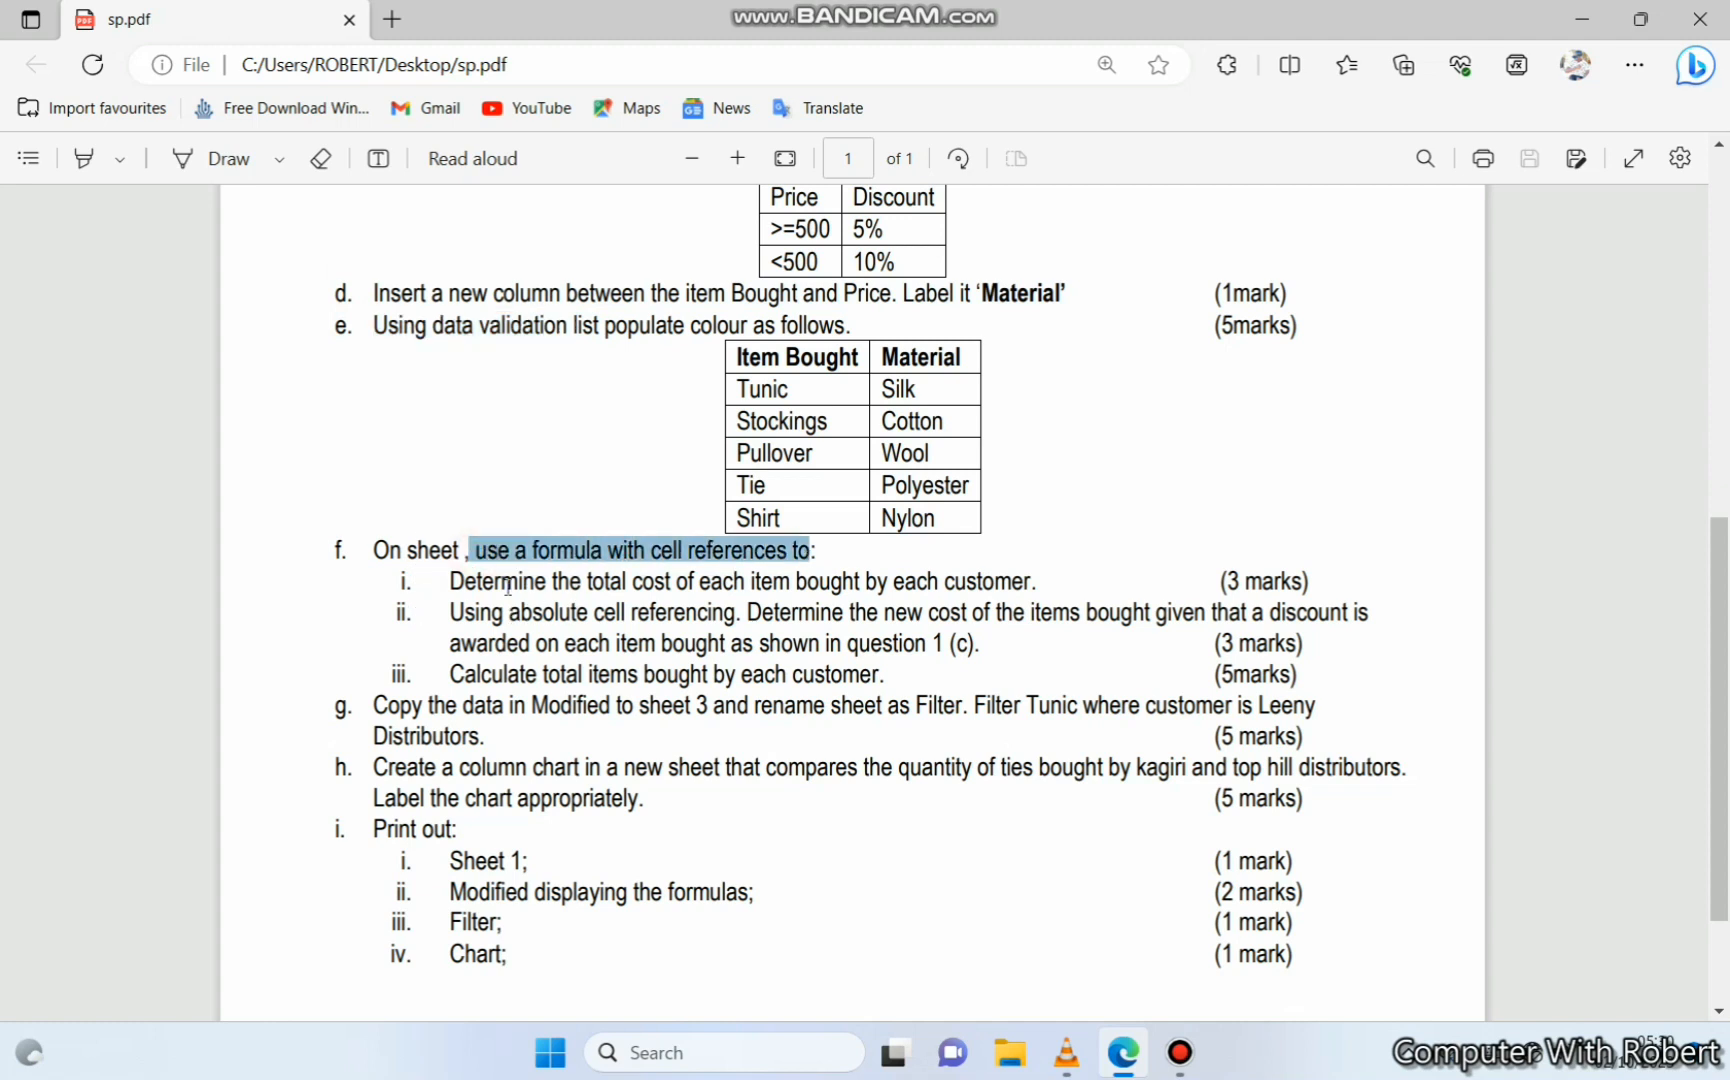
{"action": "scroll", "coordinate": [507, 587], "scroll_direction": "down", "scroll_amount": 2}
{"action": "left_click_drag", "start_coordinate": [383, 538], "coordinate": [961, 525]}
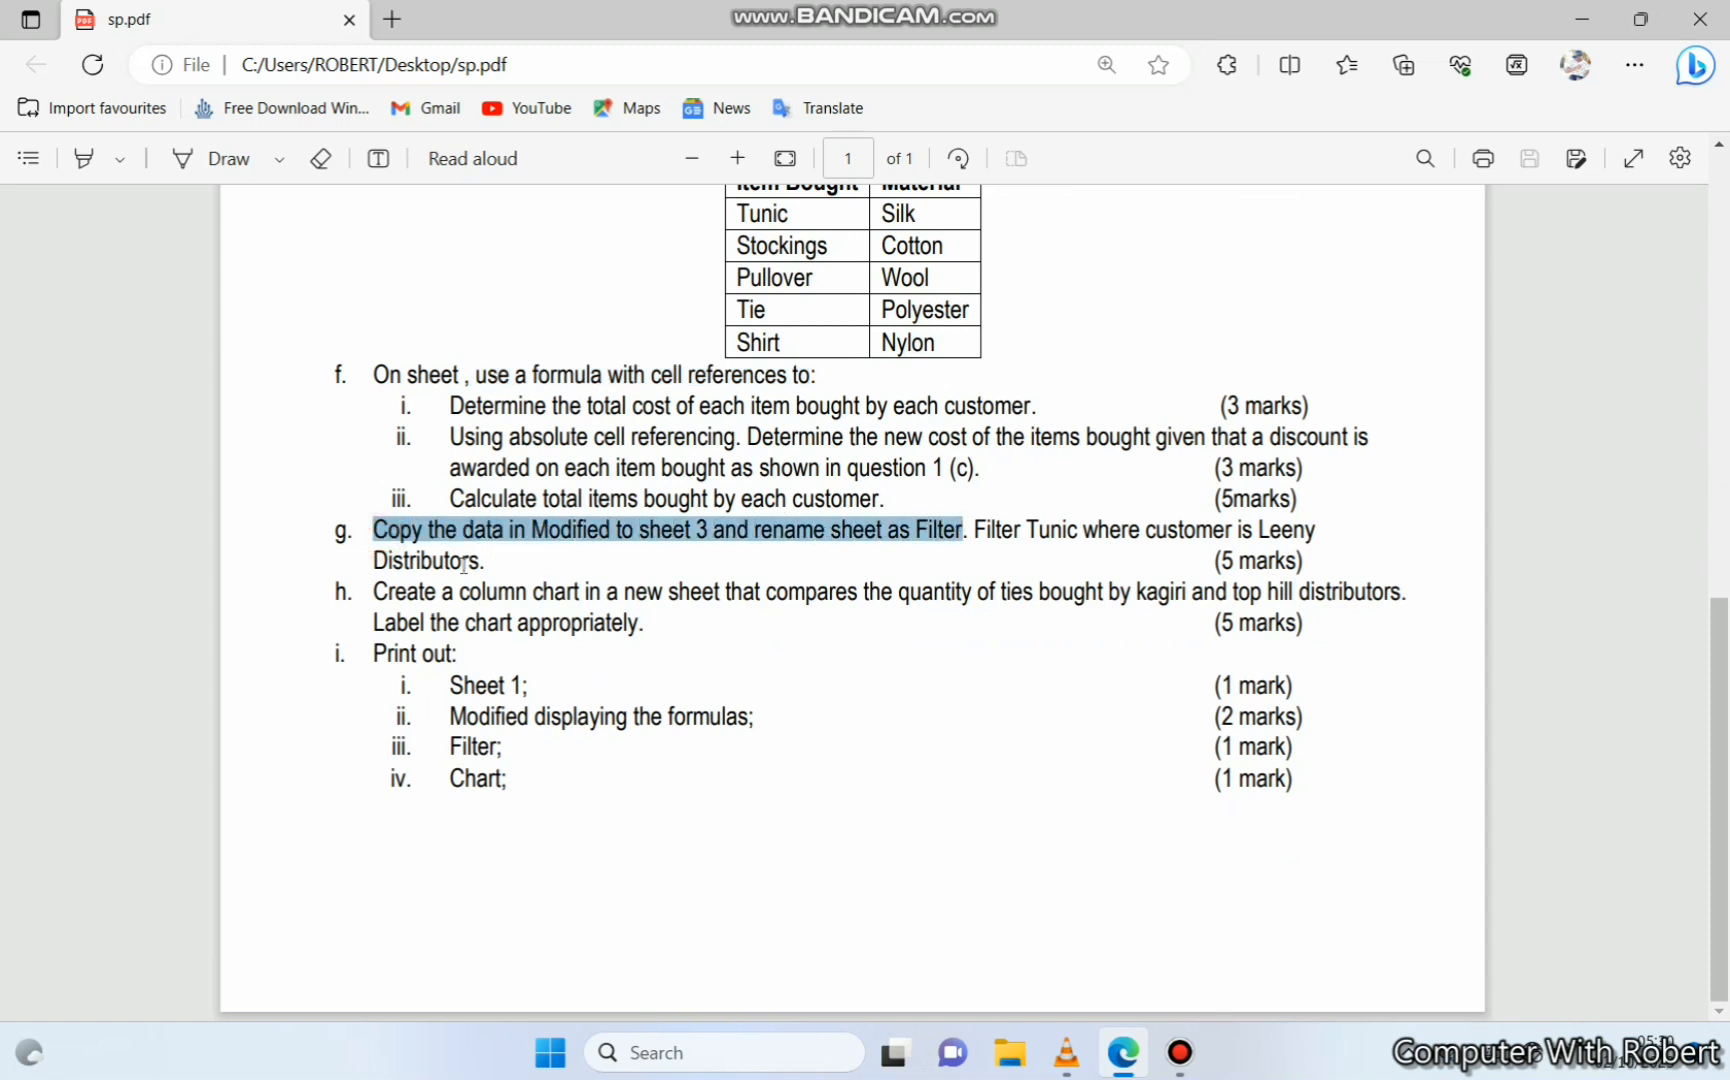
{"action": "left_click_drag", "start_coordinate": [346, 592], "coordinate": [621, 591]}
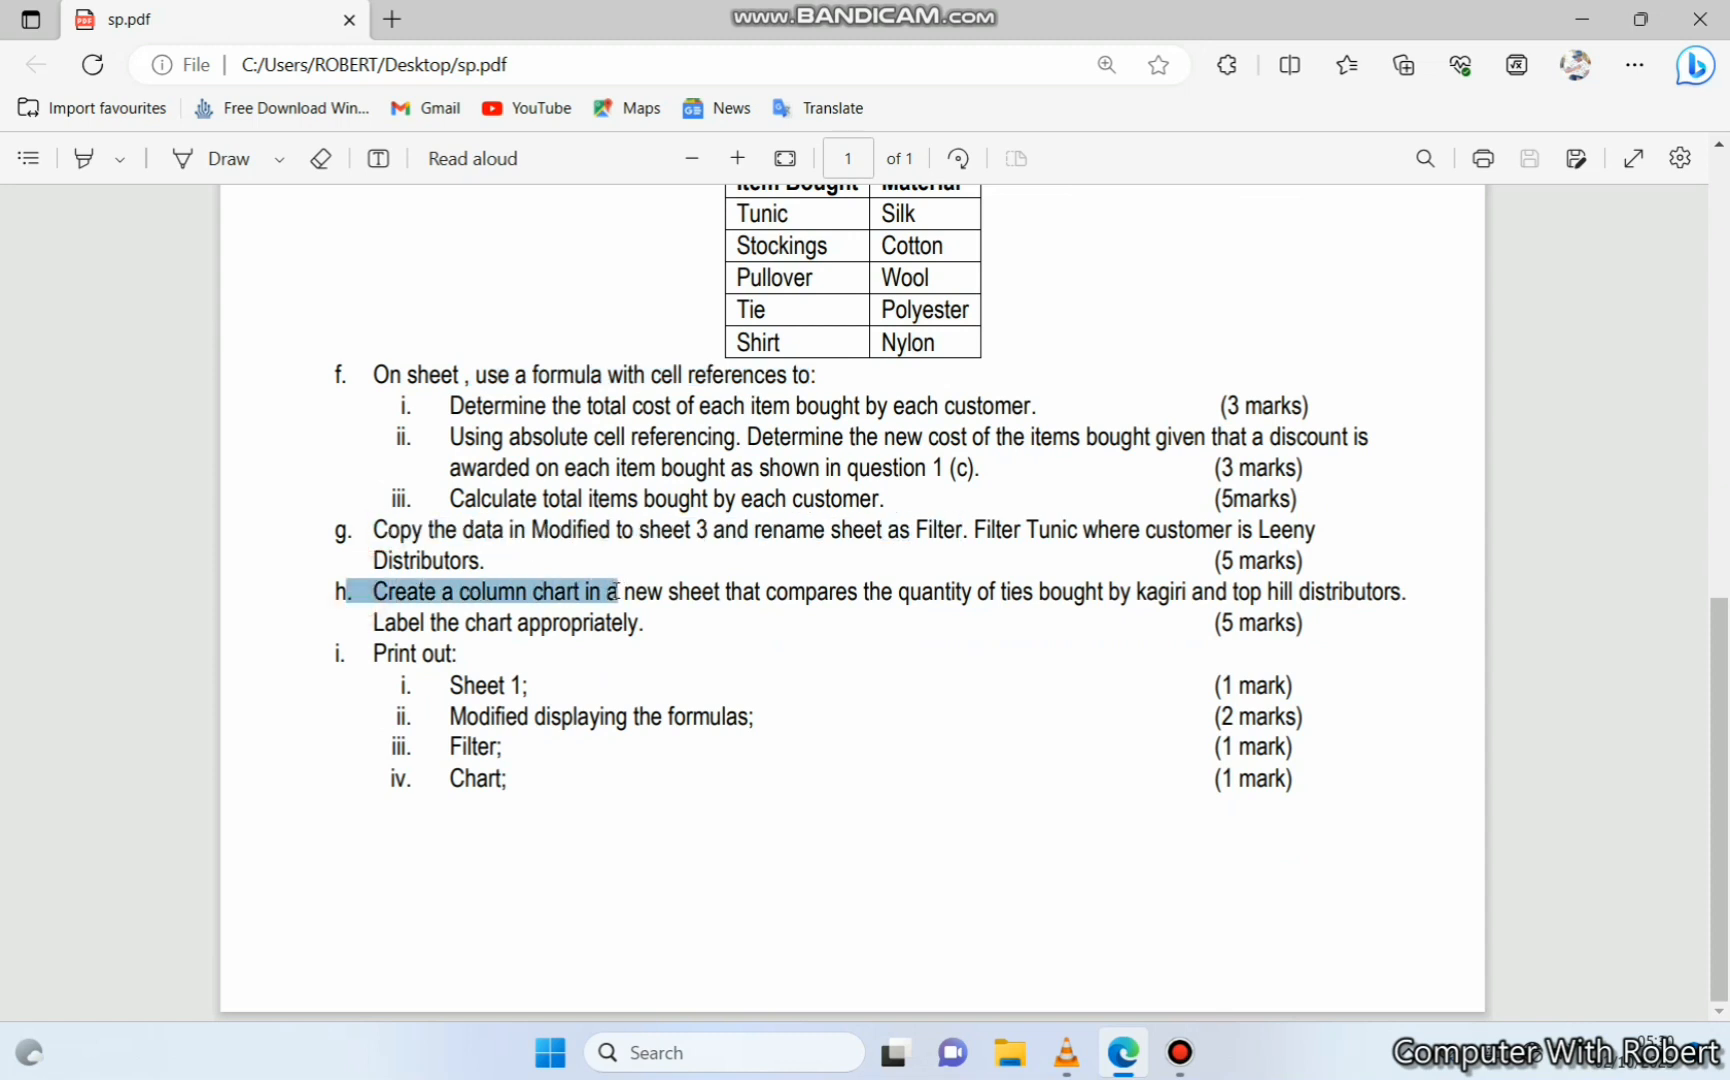
{"action": "left_click_drag", "start_coordinate": [381, 655], "coordinate": [340, 660]}
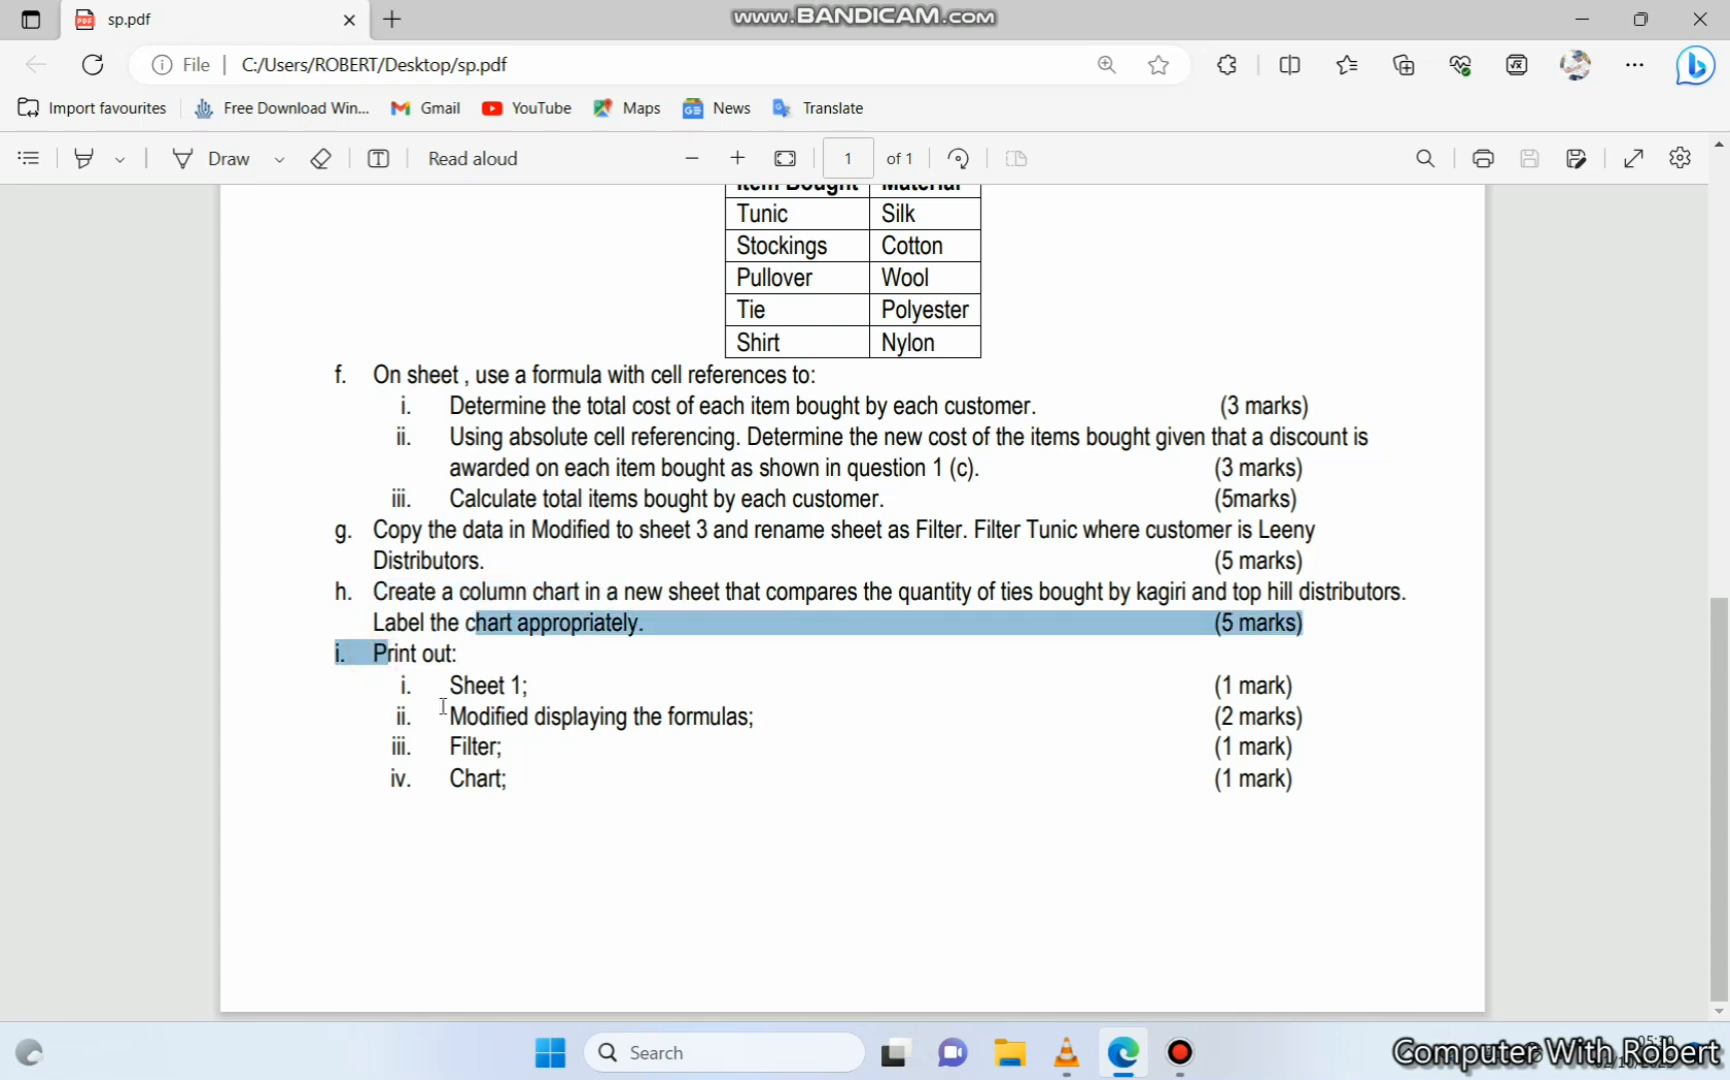
{"action": "left_click_drag", "start_coordinate": [448, 716], "coordinate": [756, 723]}
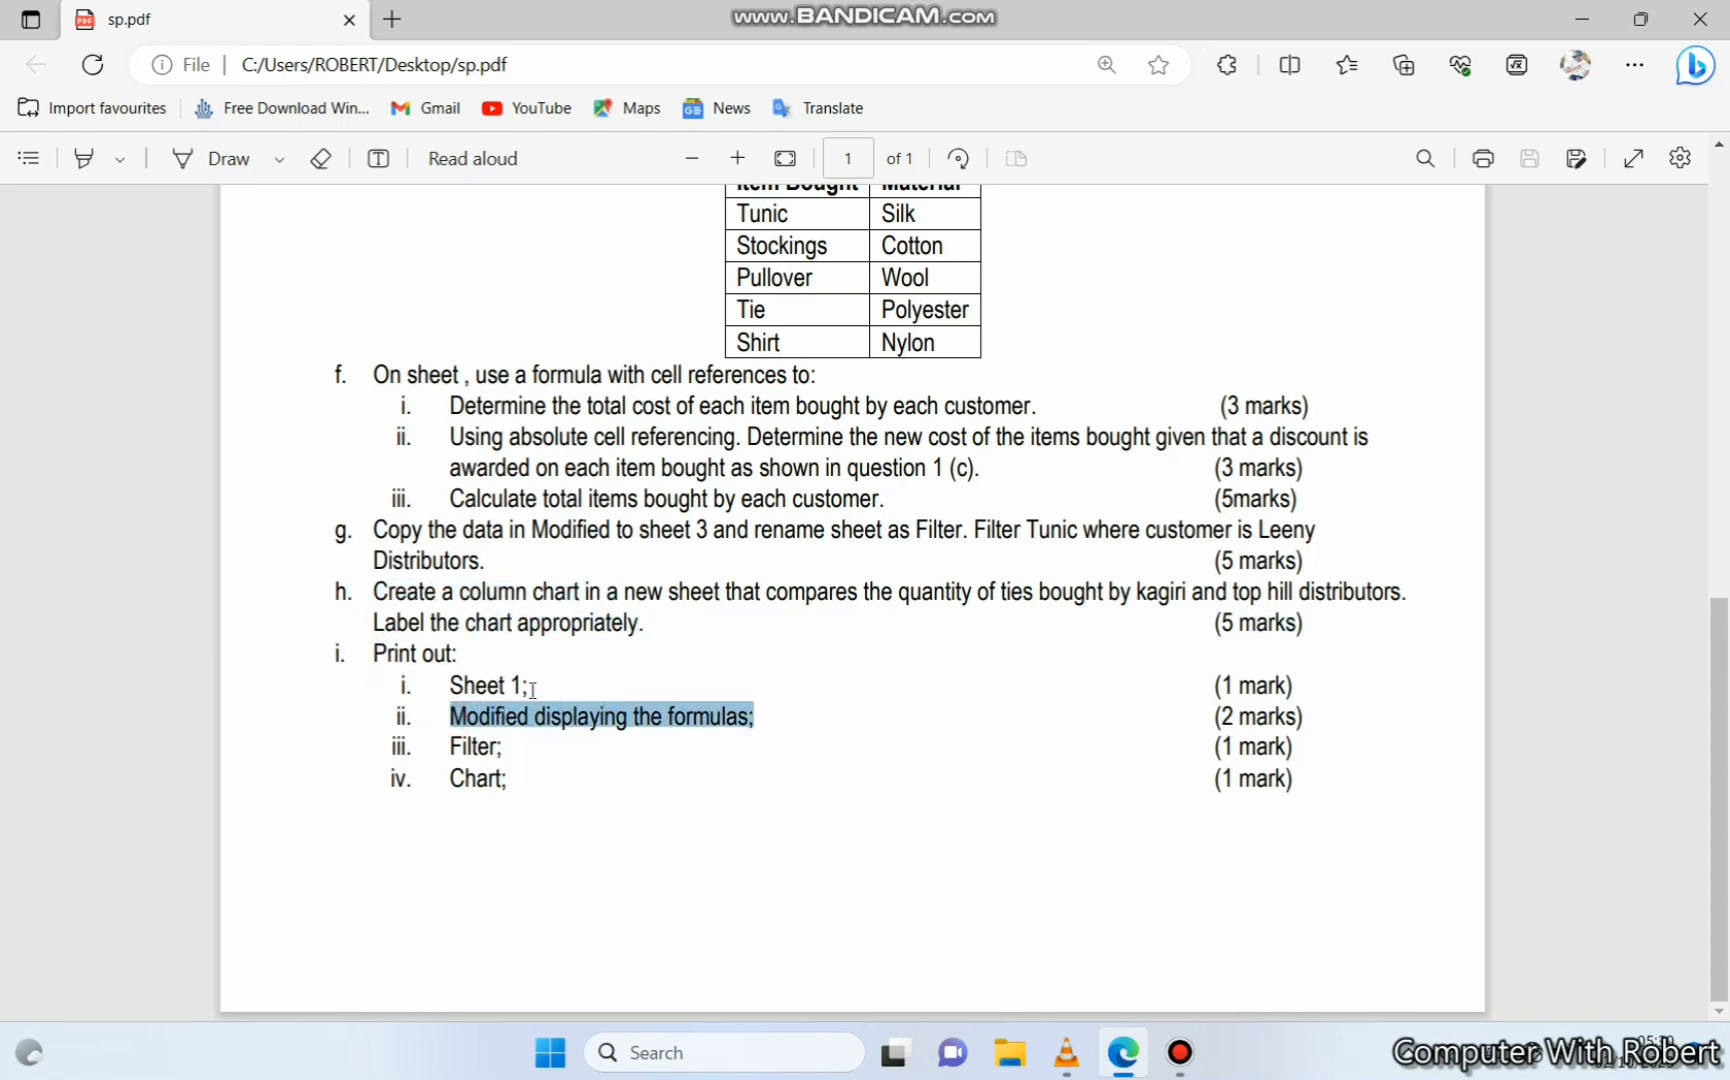
{"action": "left_click", "coordinate": [458, 690]}
{"action": "scroll", "coordinate": [470, 690], "scroll_direction": "up", "scroll_amount": 7}
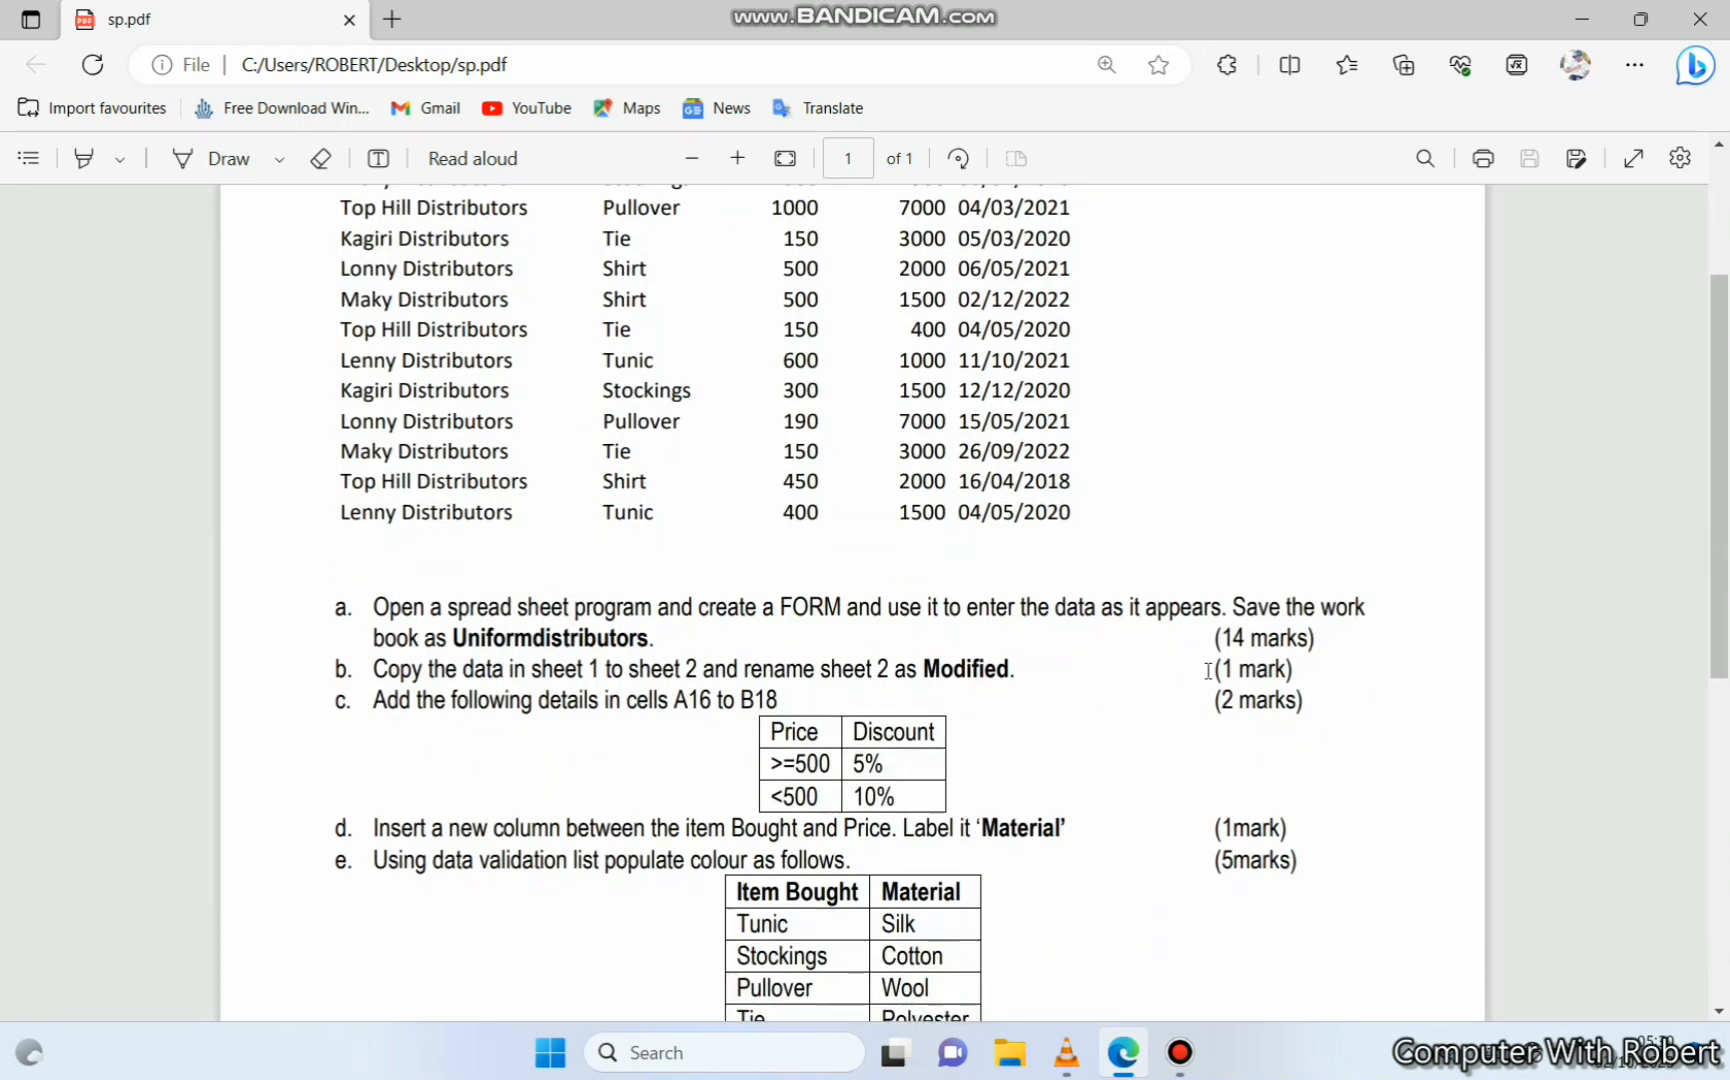
{"action": "left_click_drag", "start_coordinate": [1232, 617], "coordinate": [655, 634]}
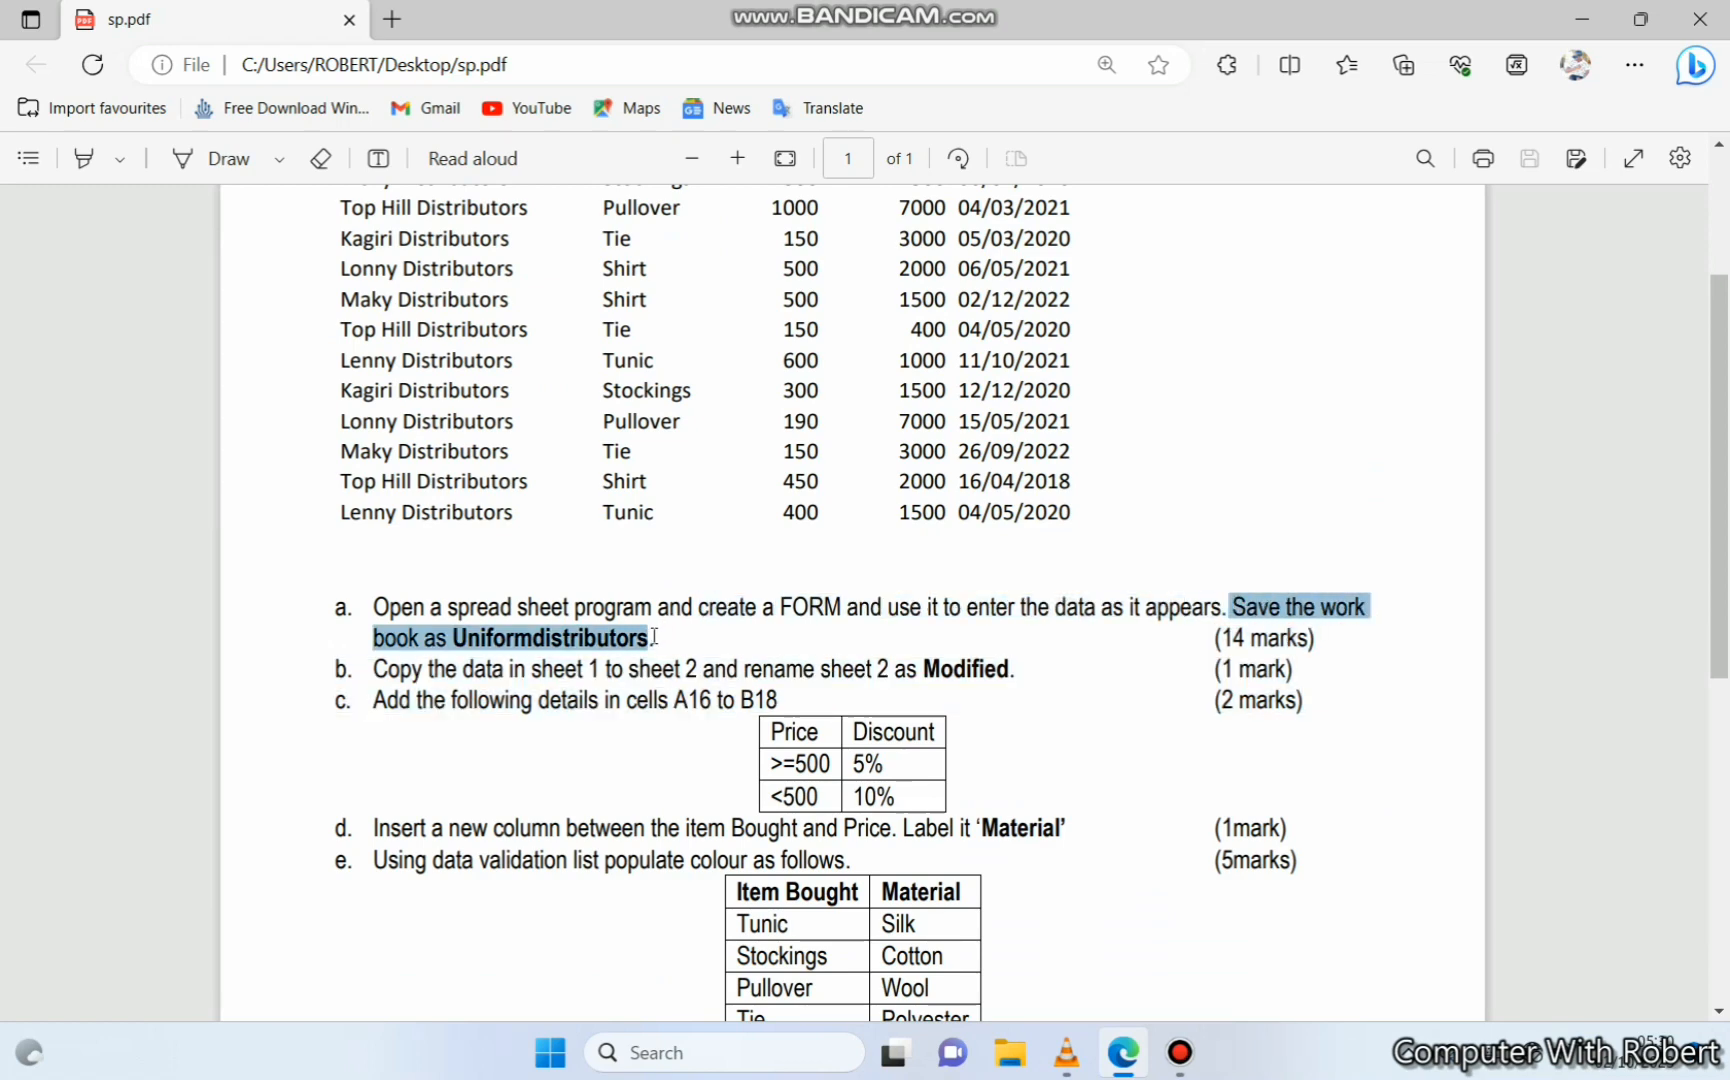
Create a new Excel workbook on the desktop named Uniformdistributors and open it
{"action": "key", "text": "super+d"}
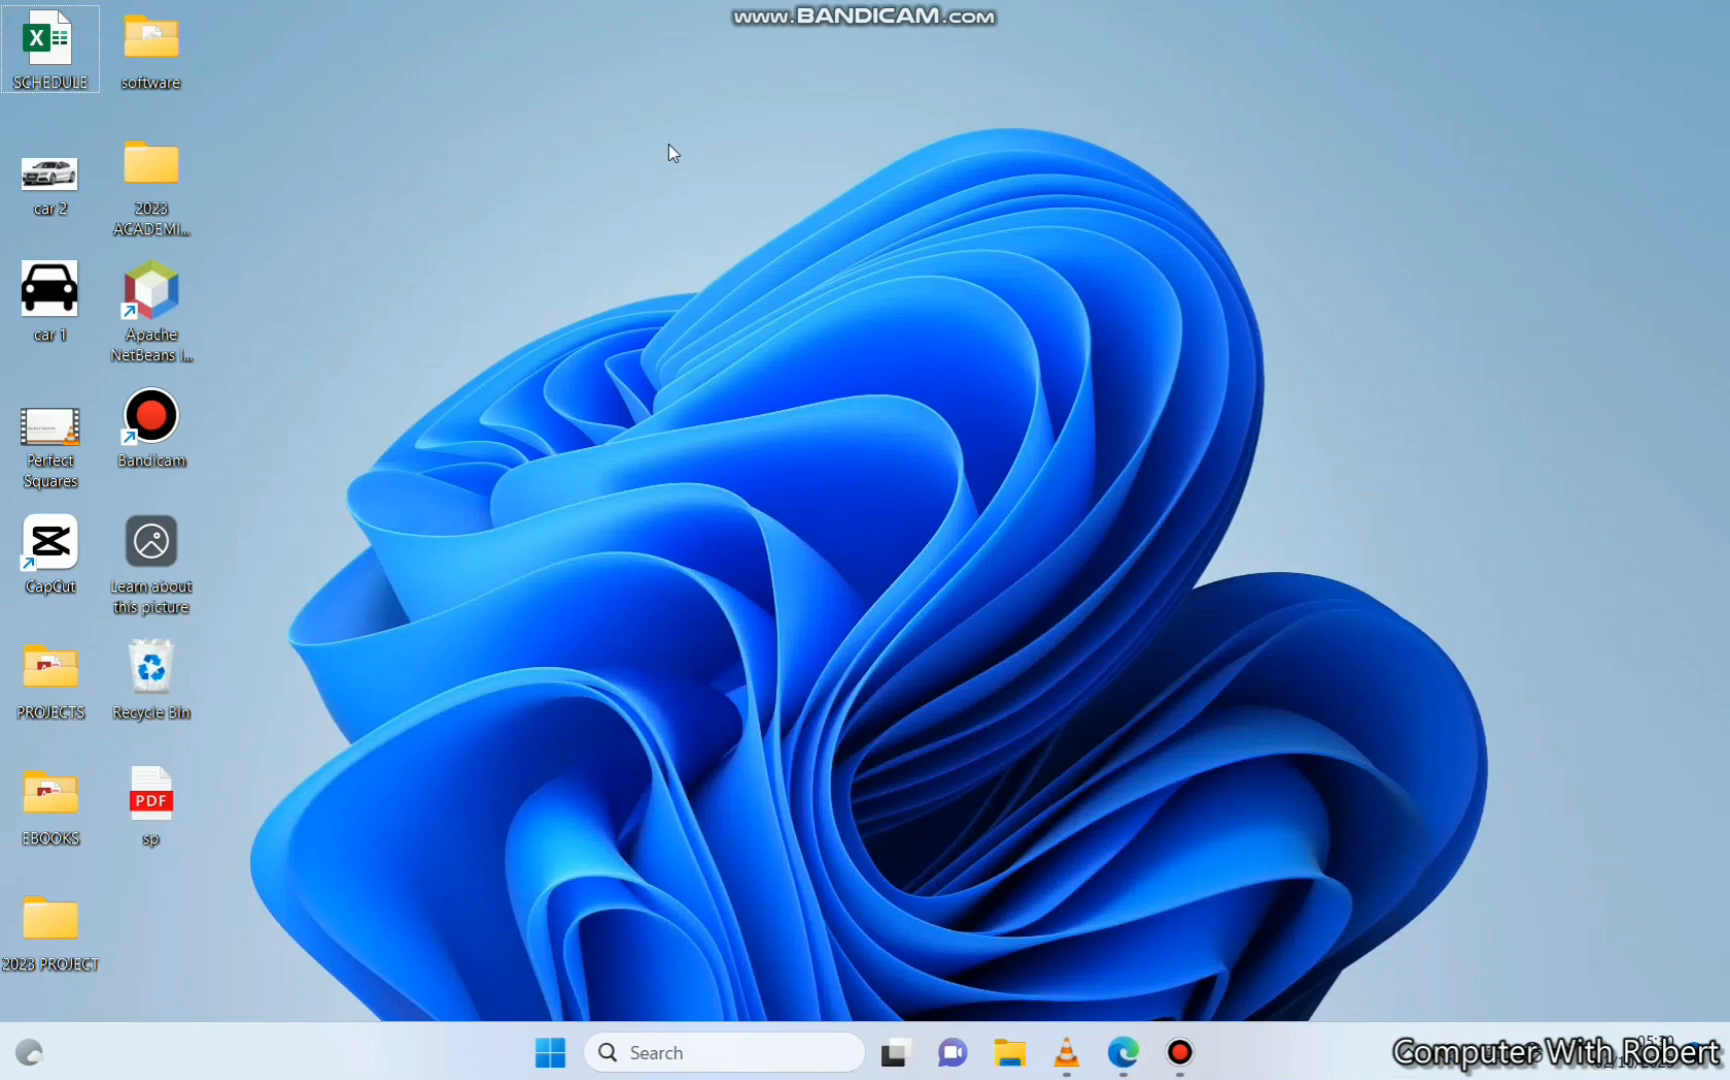
{"action": "right_click", "coordinate": [670, 146]}
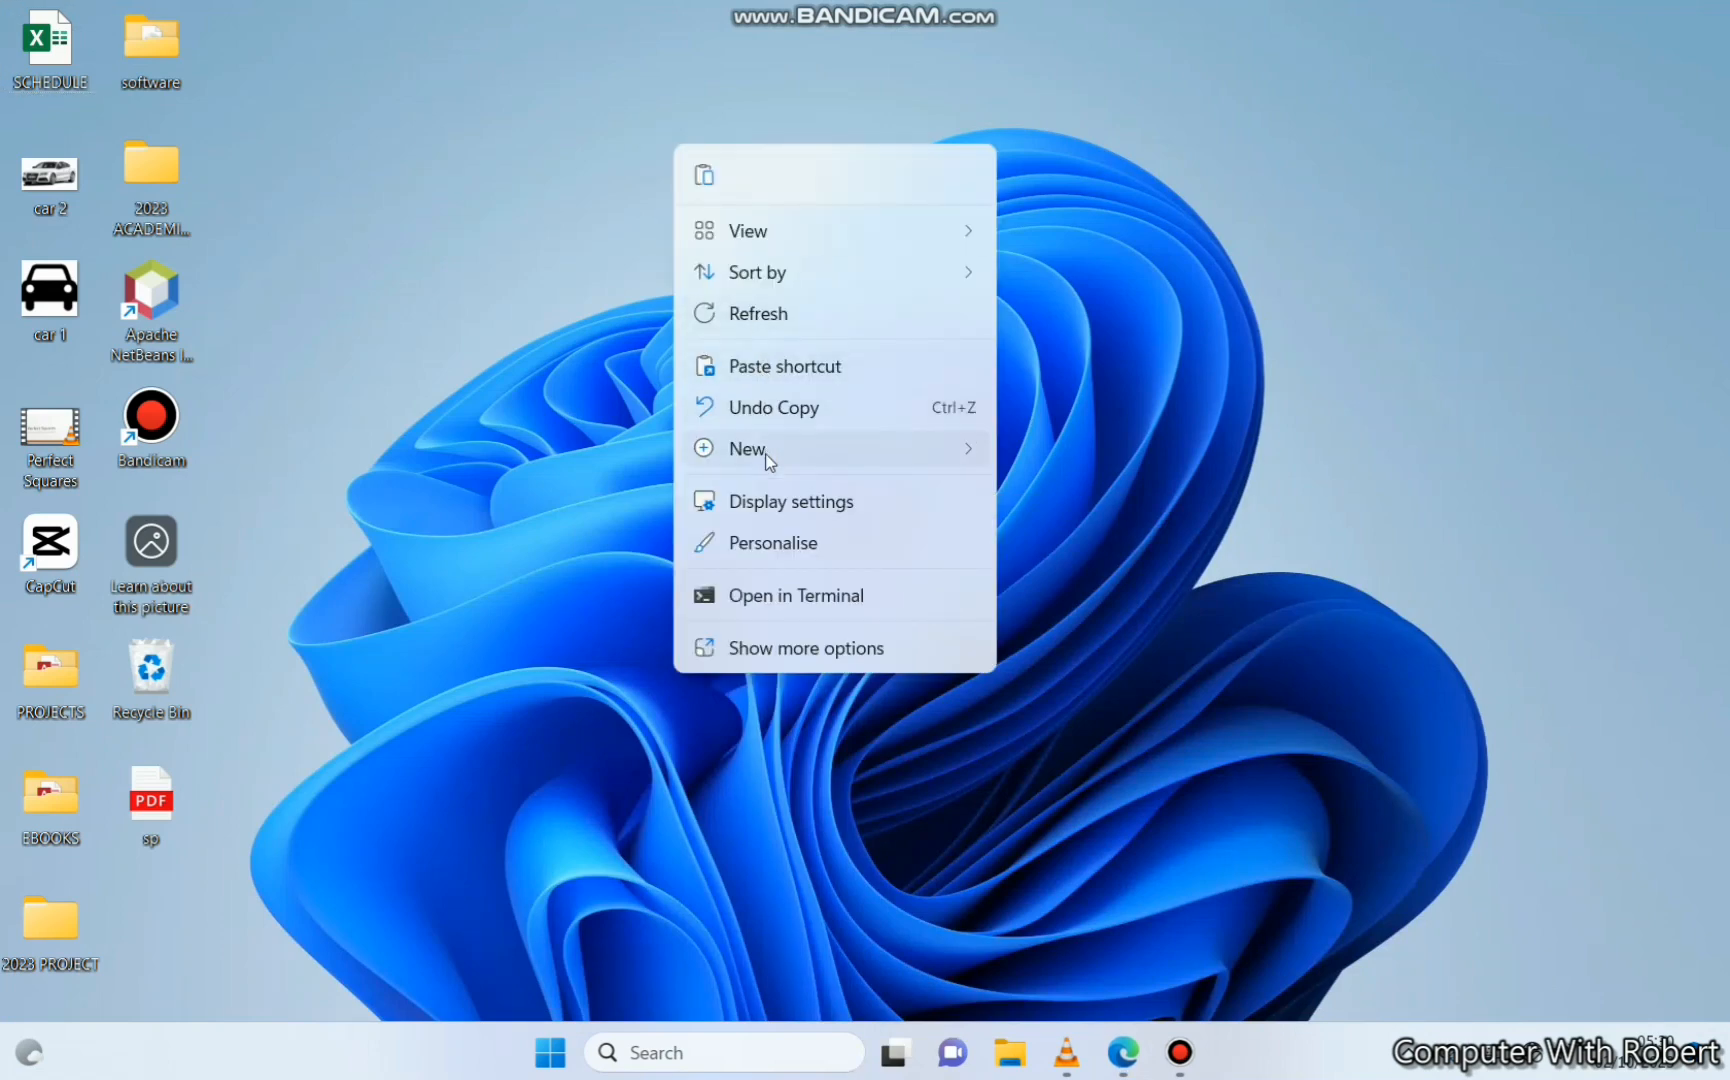
{"action": "mouse_move", "coordinate": [768, 452]}
{"action": "left_click", "coordinate": [1060, 866]}
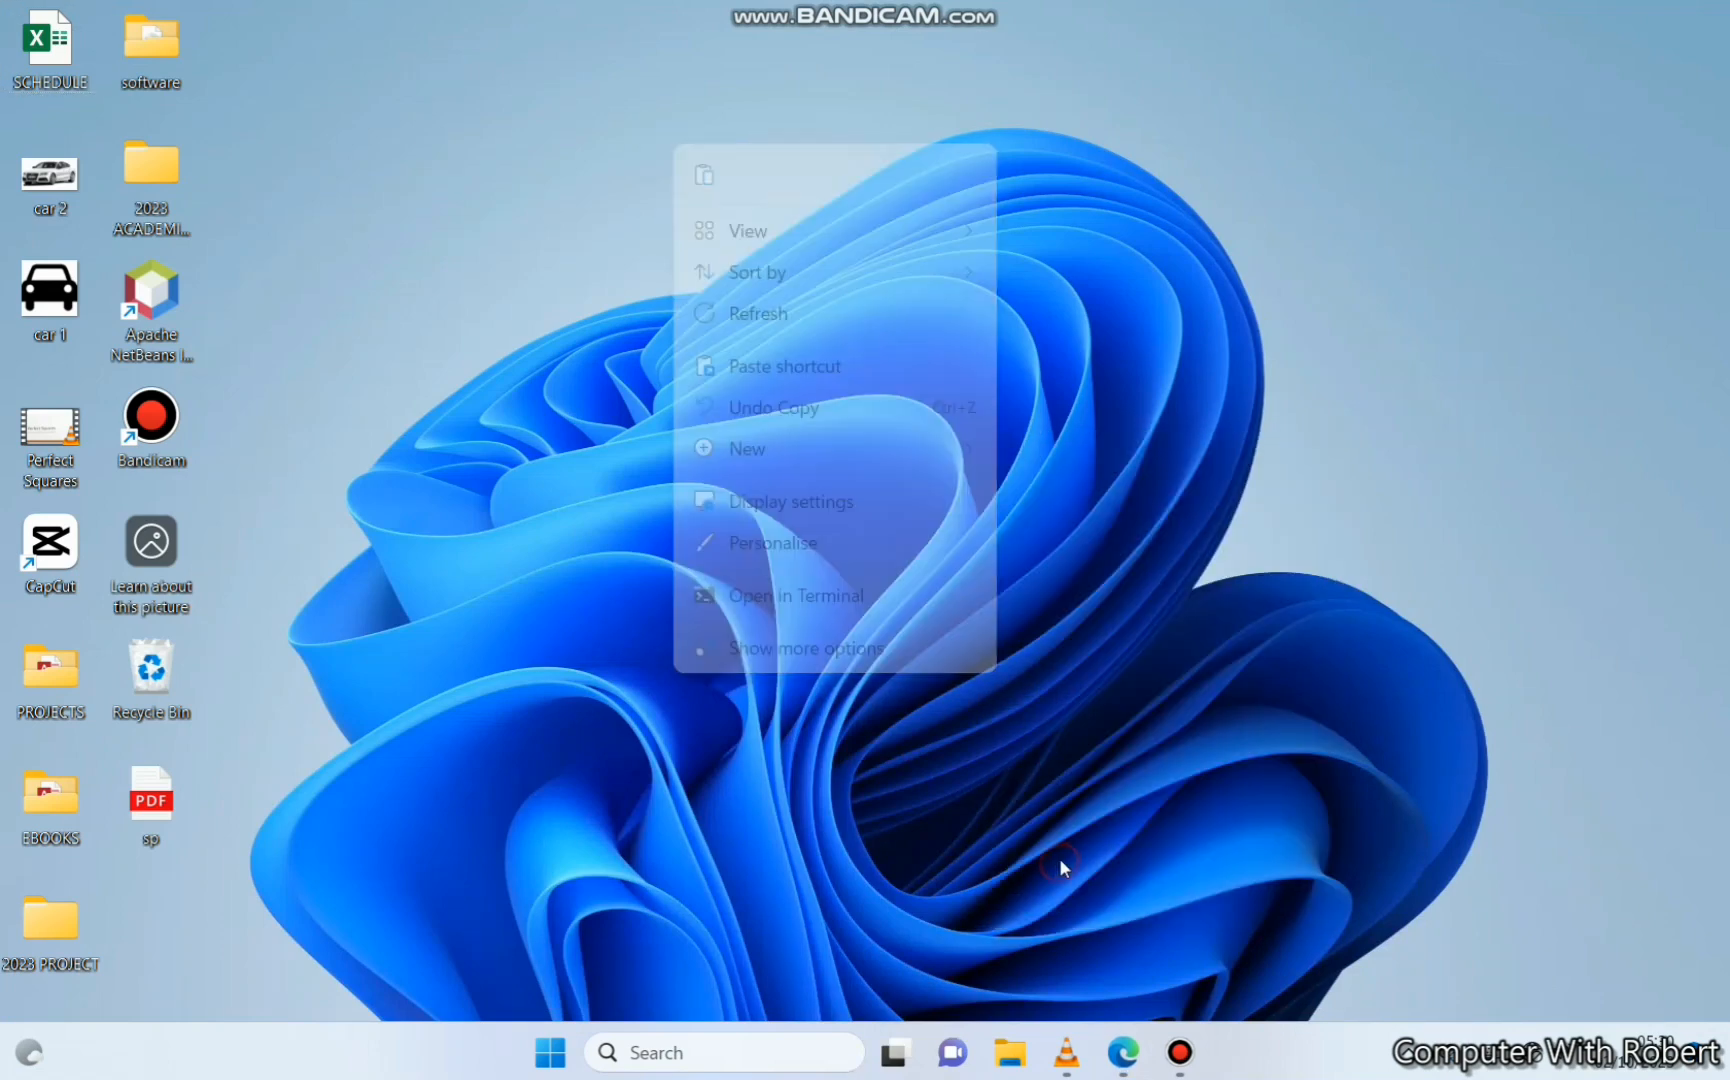
{"action": "type", "text": "Unif"}
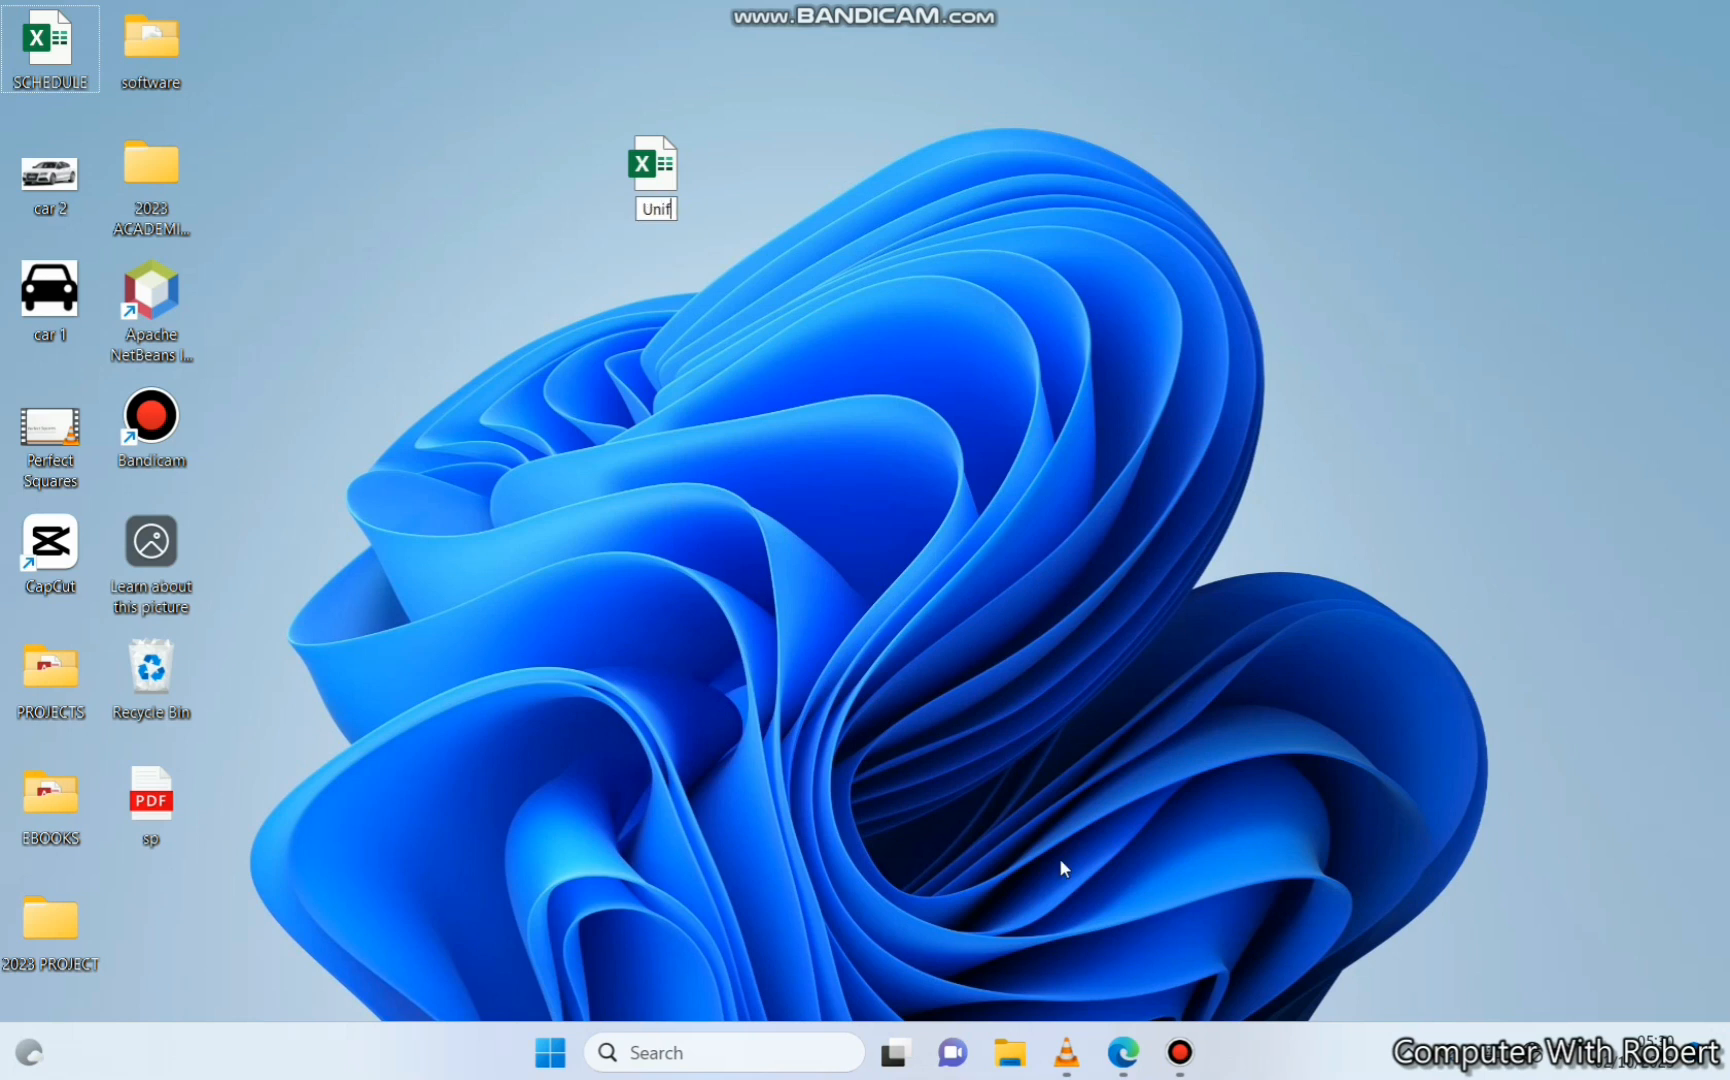
{"action": "type", "text": "ormdistributors"}
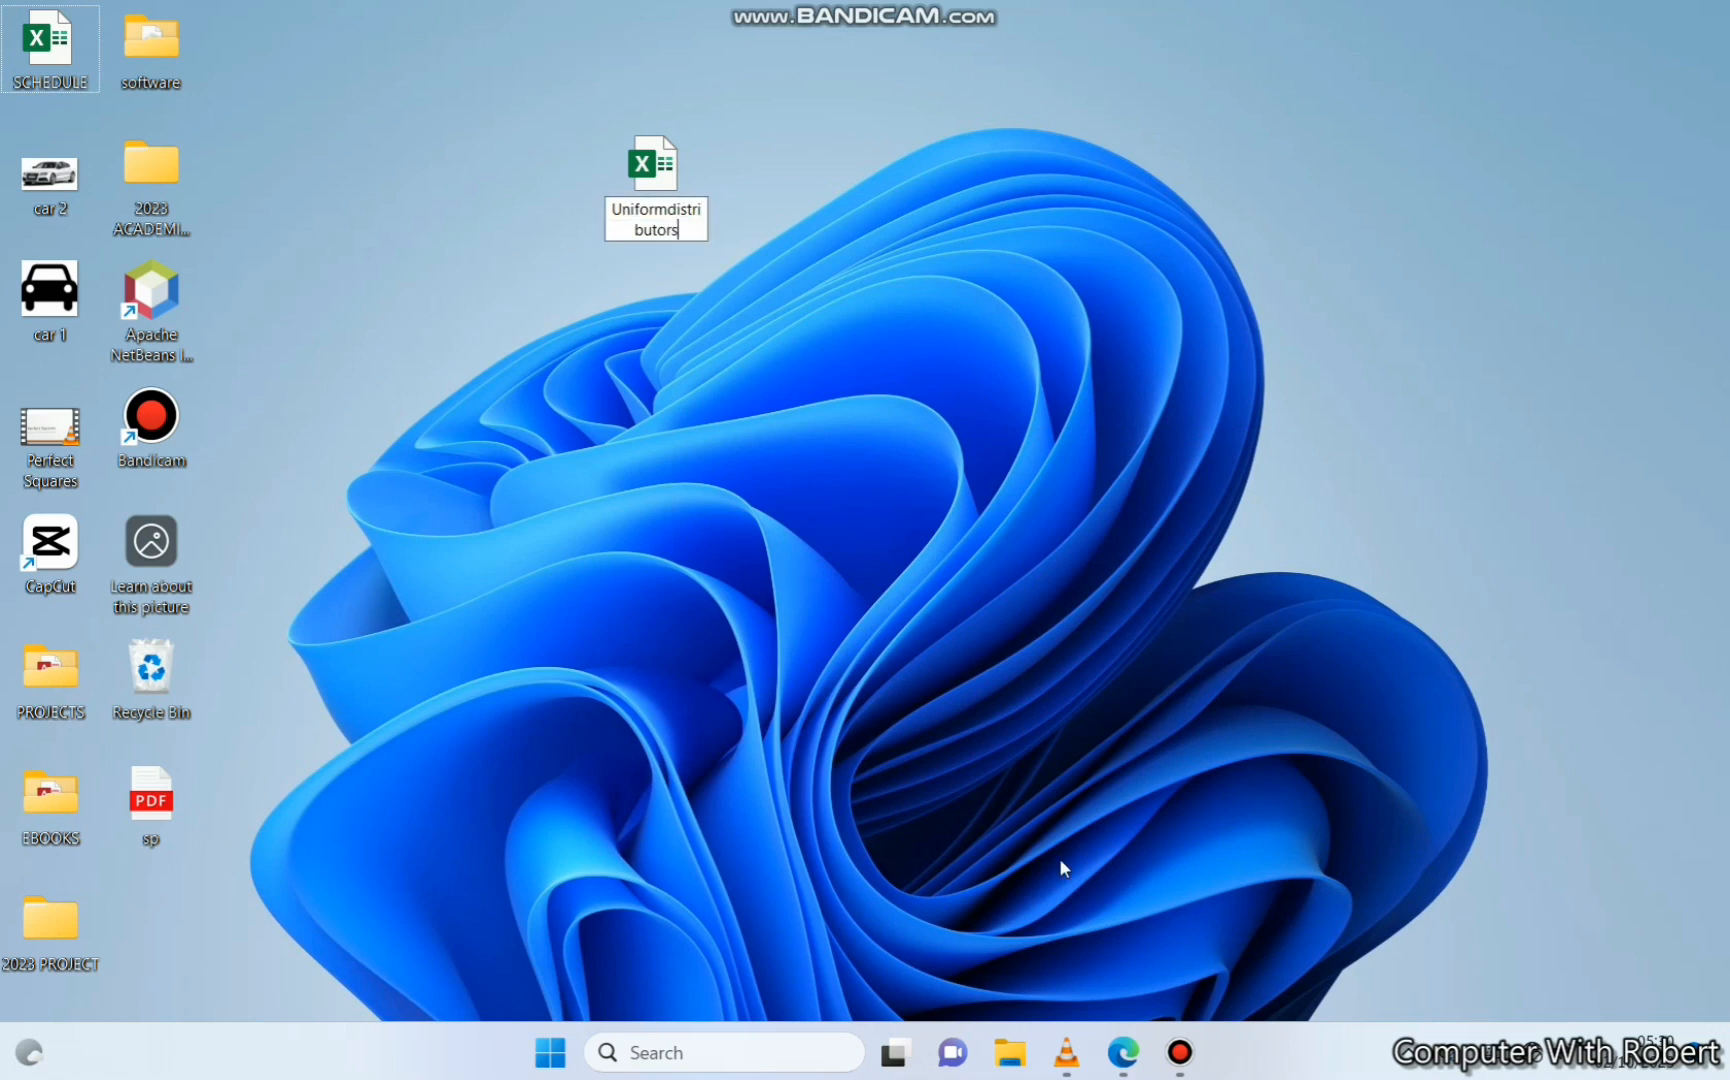
{"action": "key", "text": "Return"}
{"action": "key", "text": "Return"}
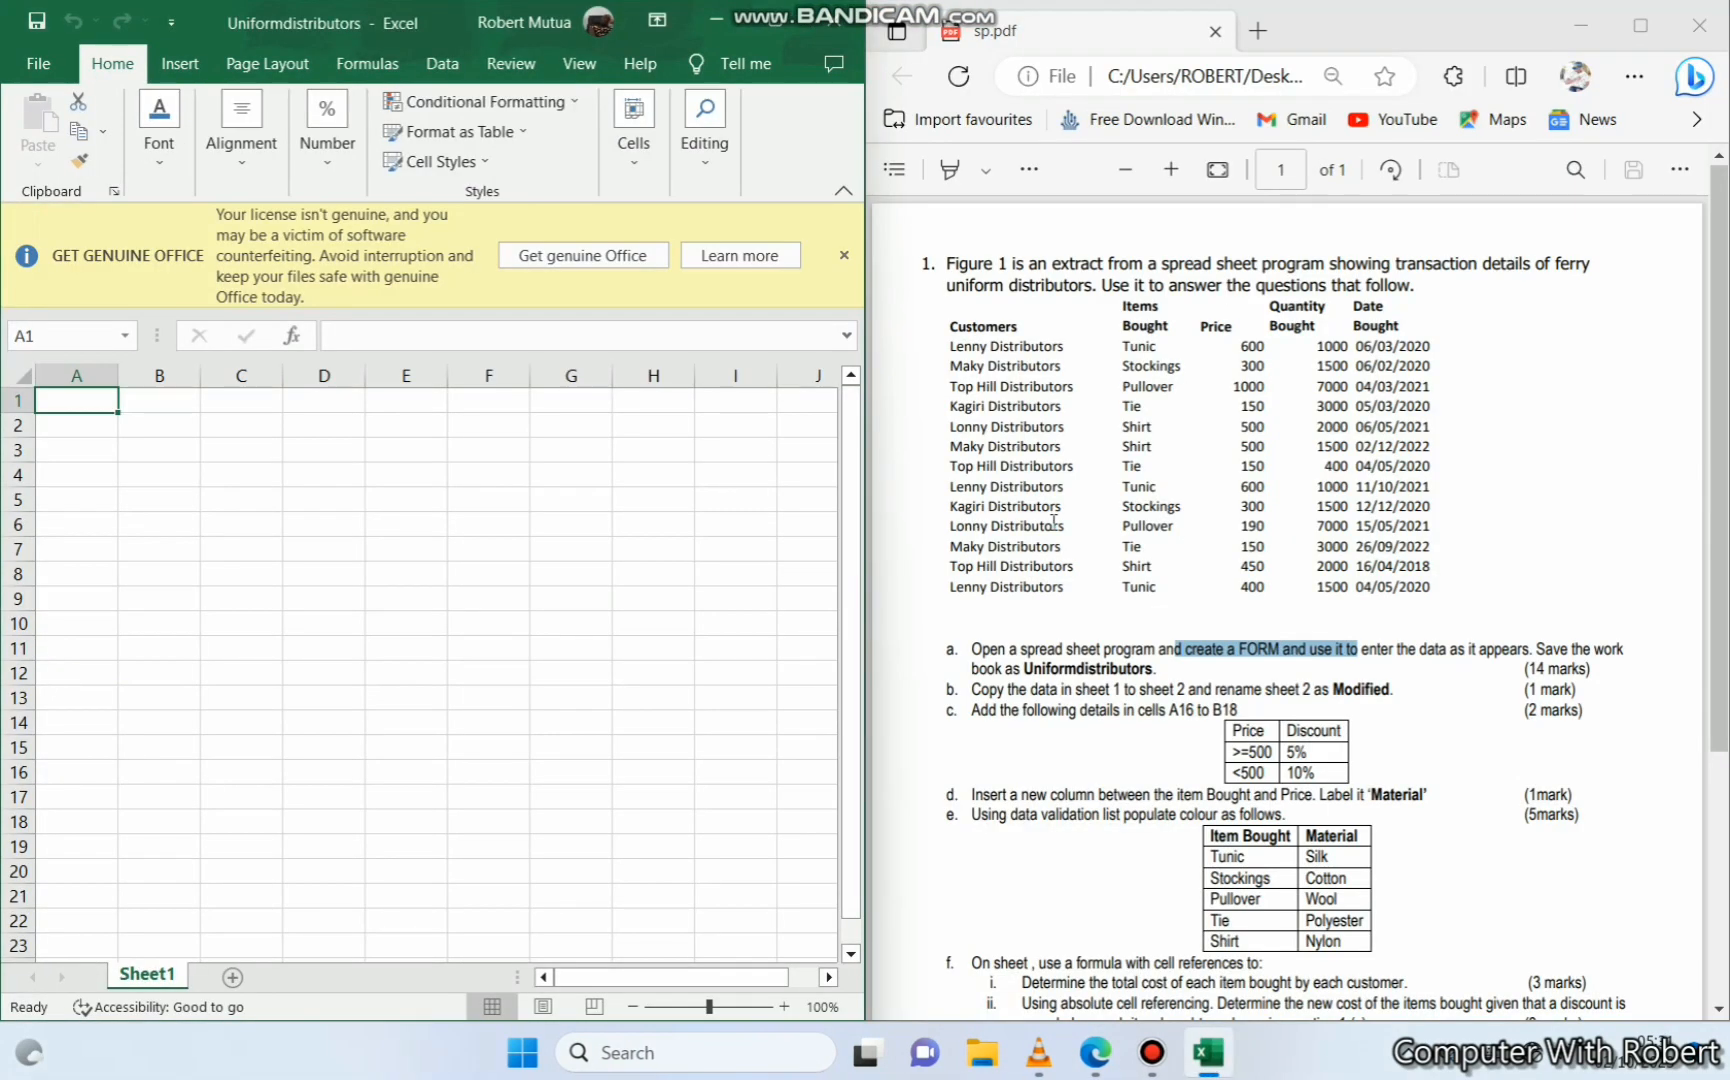
Enter the column headers Customers, Items Bought and Price in cells A1 to C1
{"action": "type", "text": "Cus"}
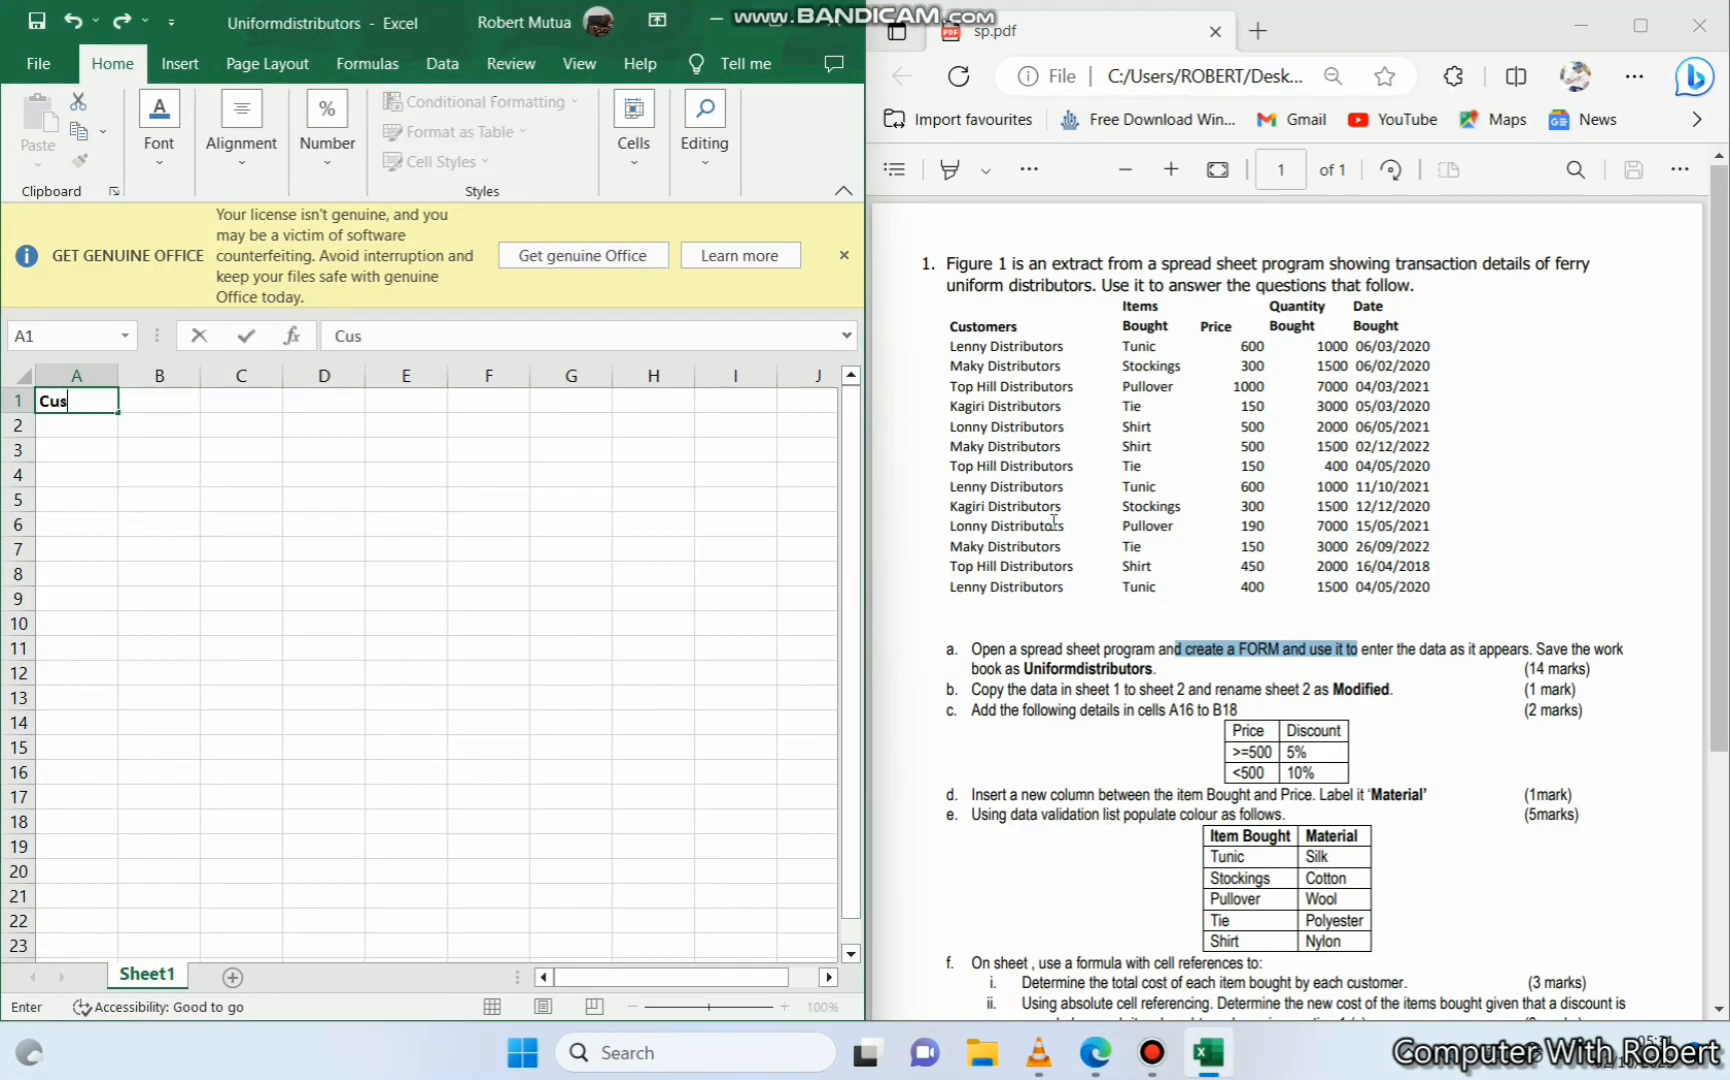
{"action": "type", "text": "tomers"}
{"action": "key", "text": "Tab"}
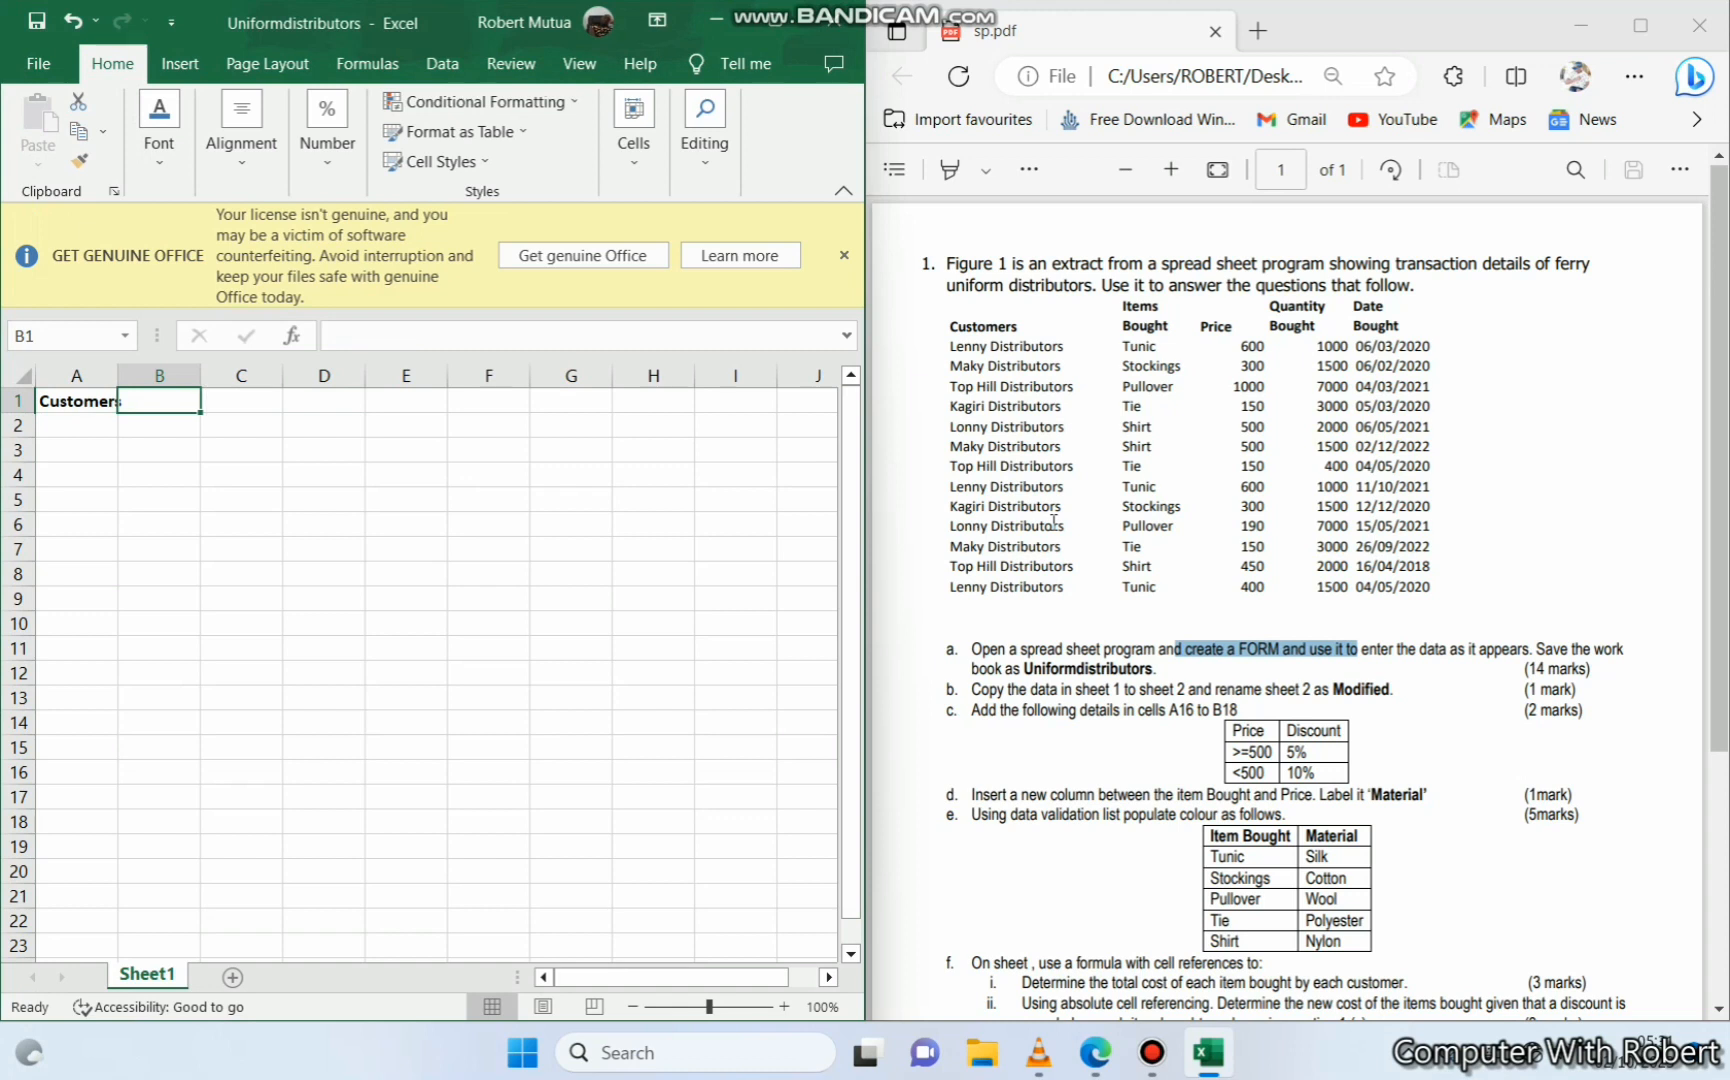
{"action": "type", "text": "Ie"}
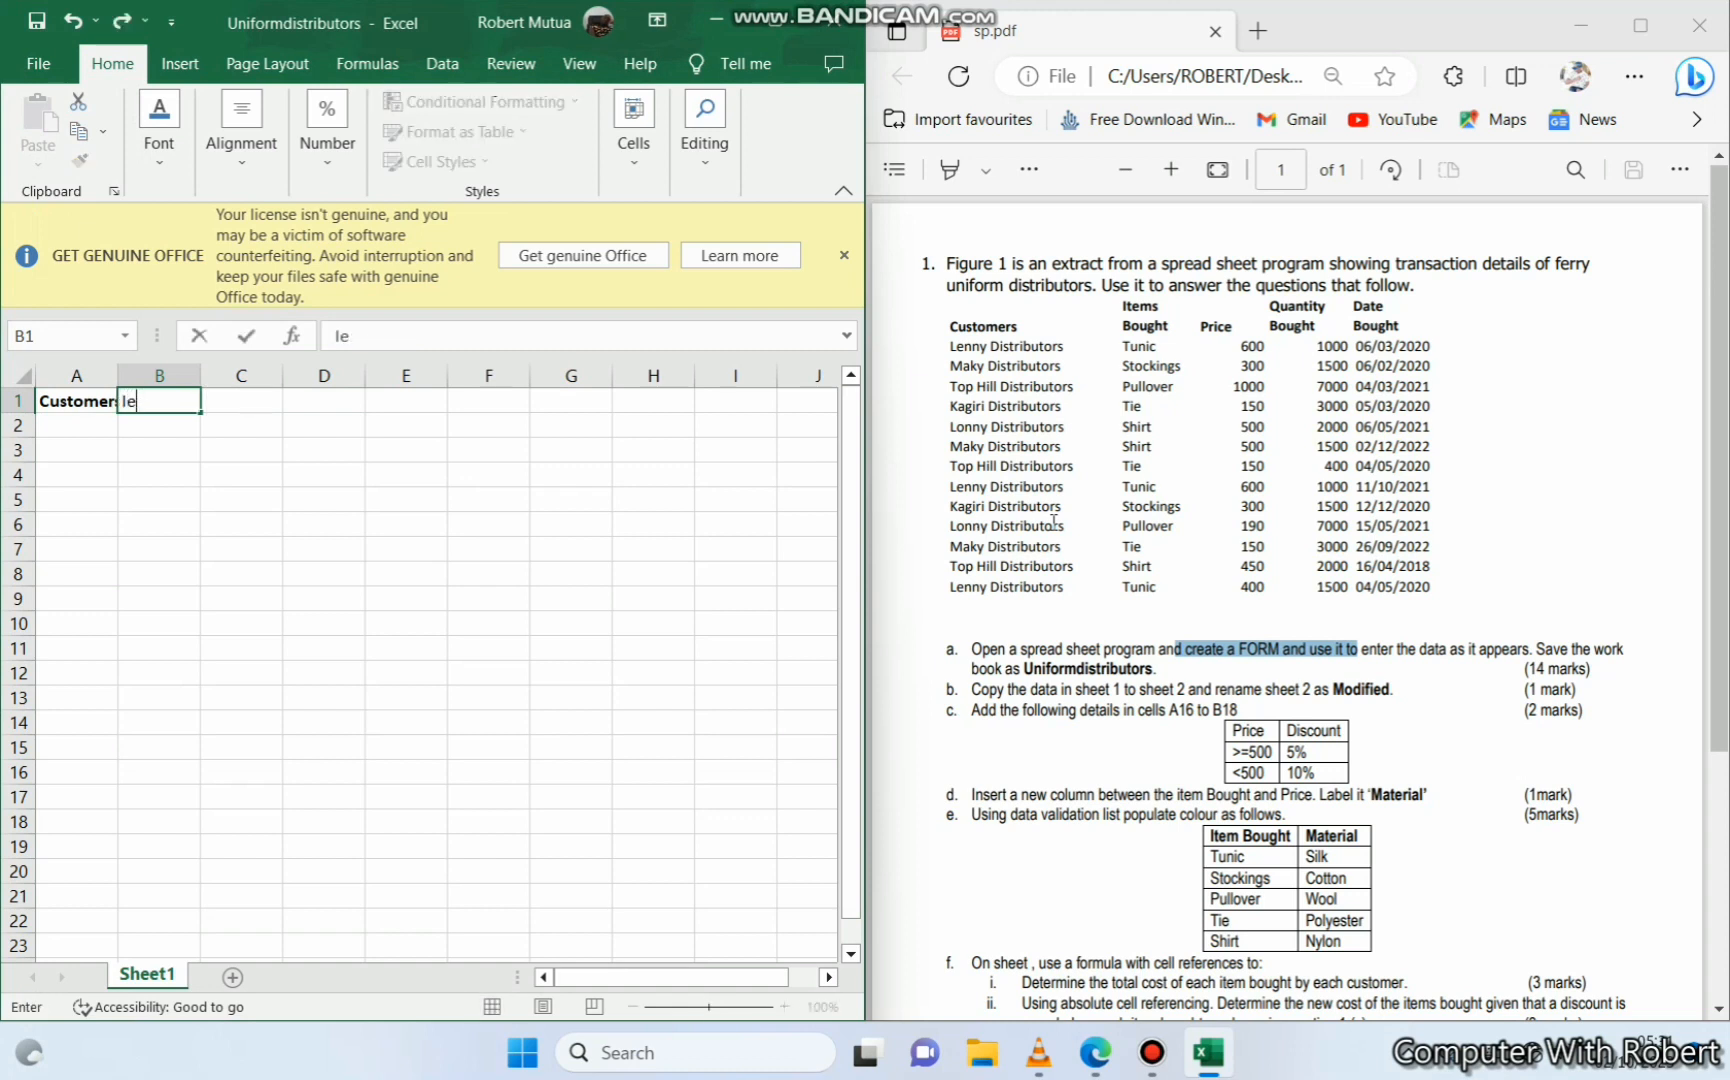
{"action": "type", "text": "ems Bought"}
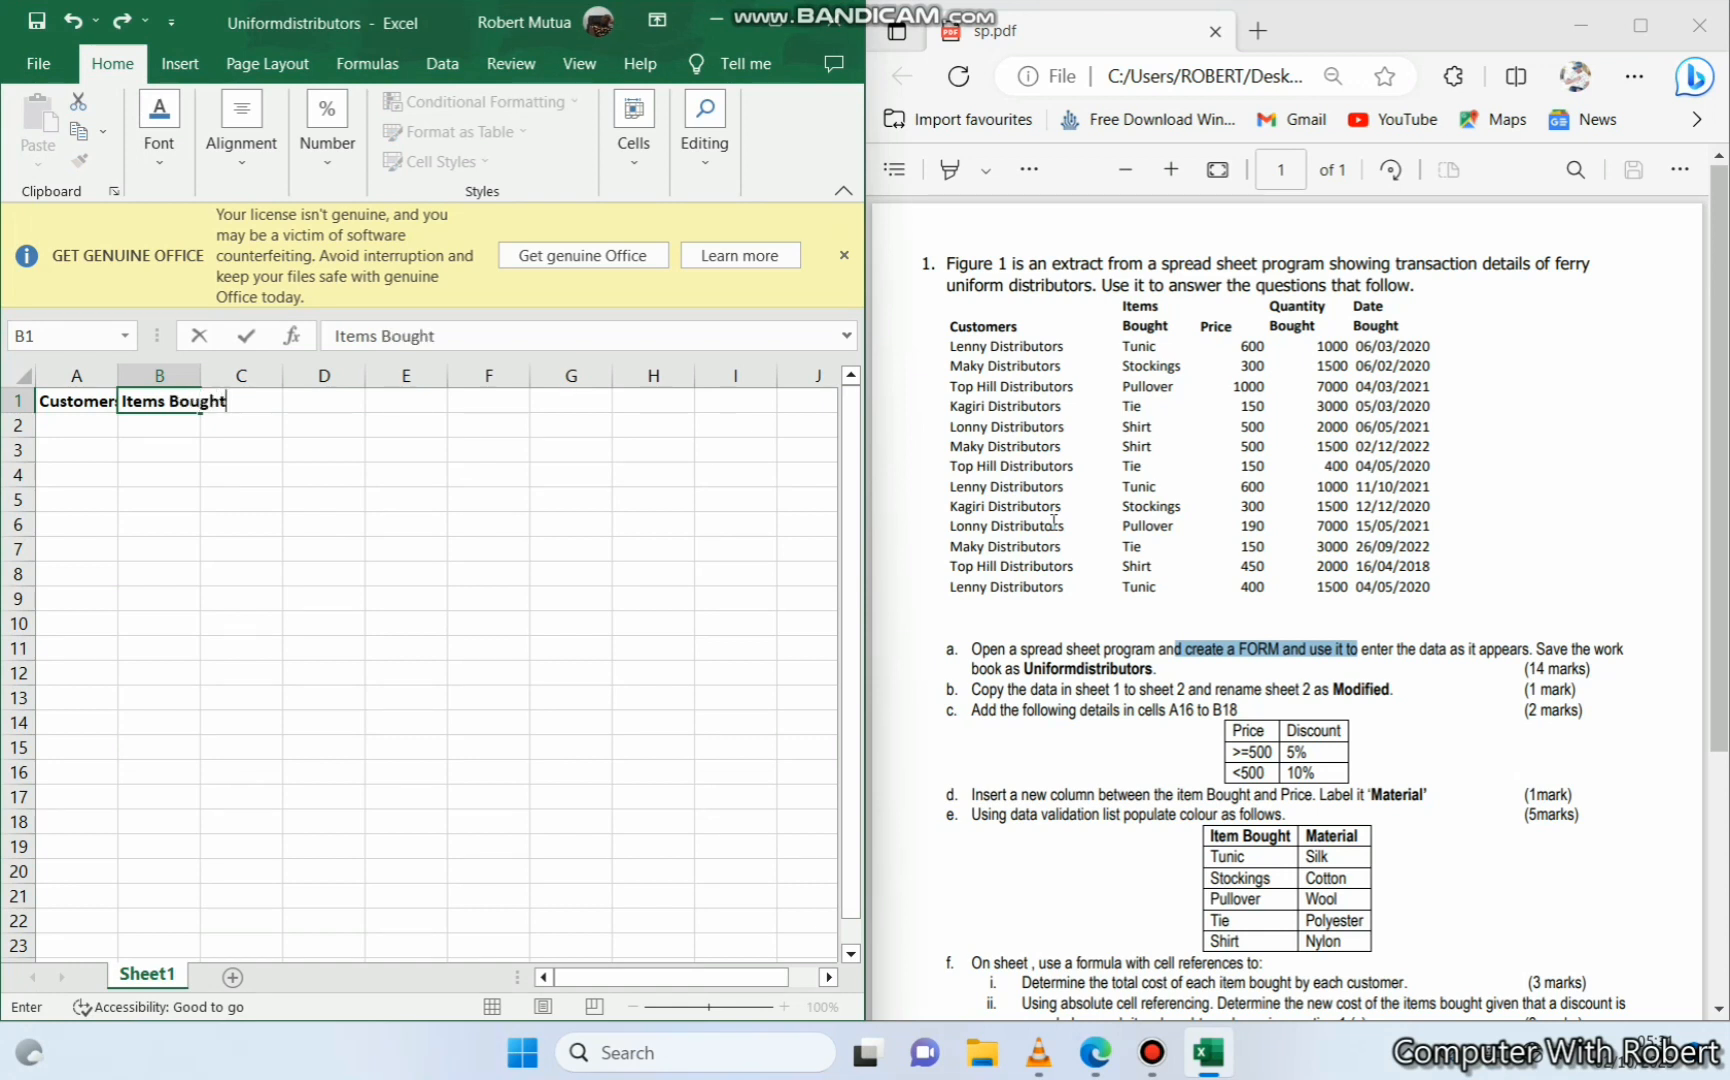
{"action": "key", "text": "Tab"}
{"action": "type", "text": "Pr"}
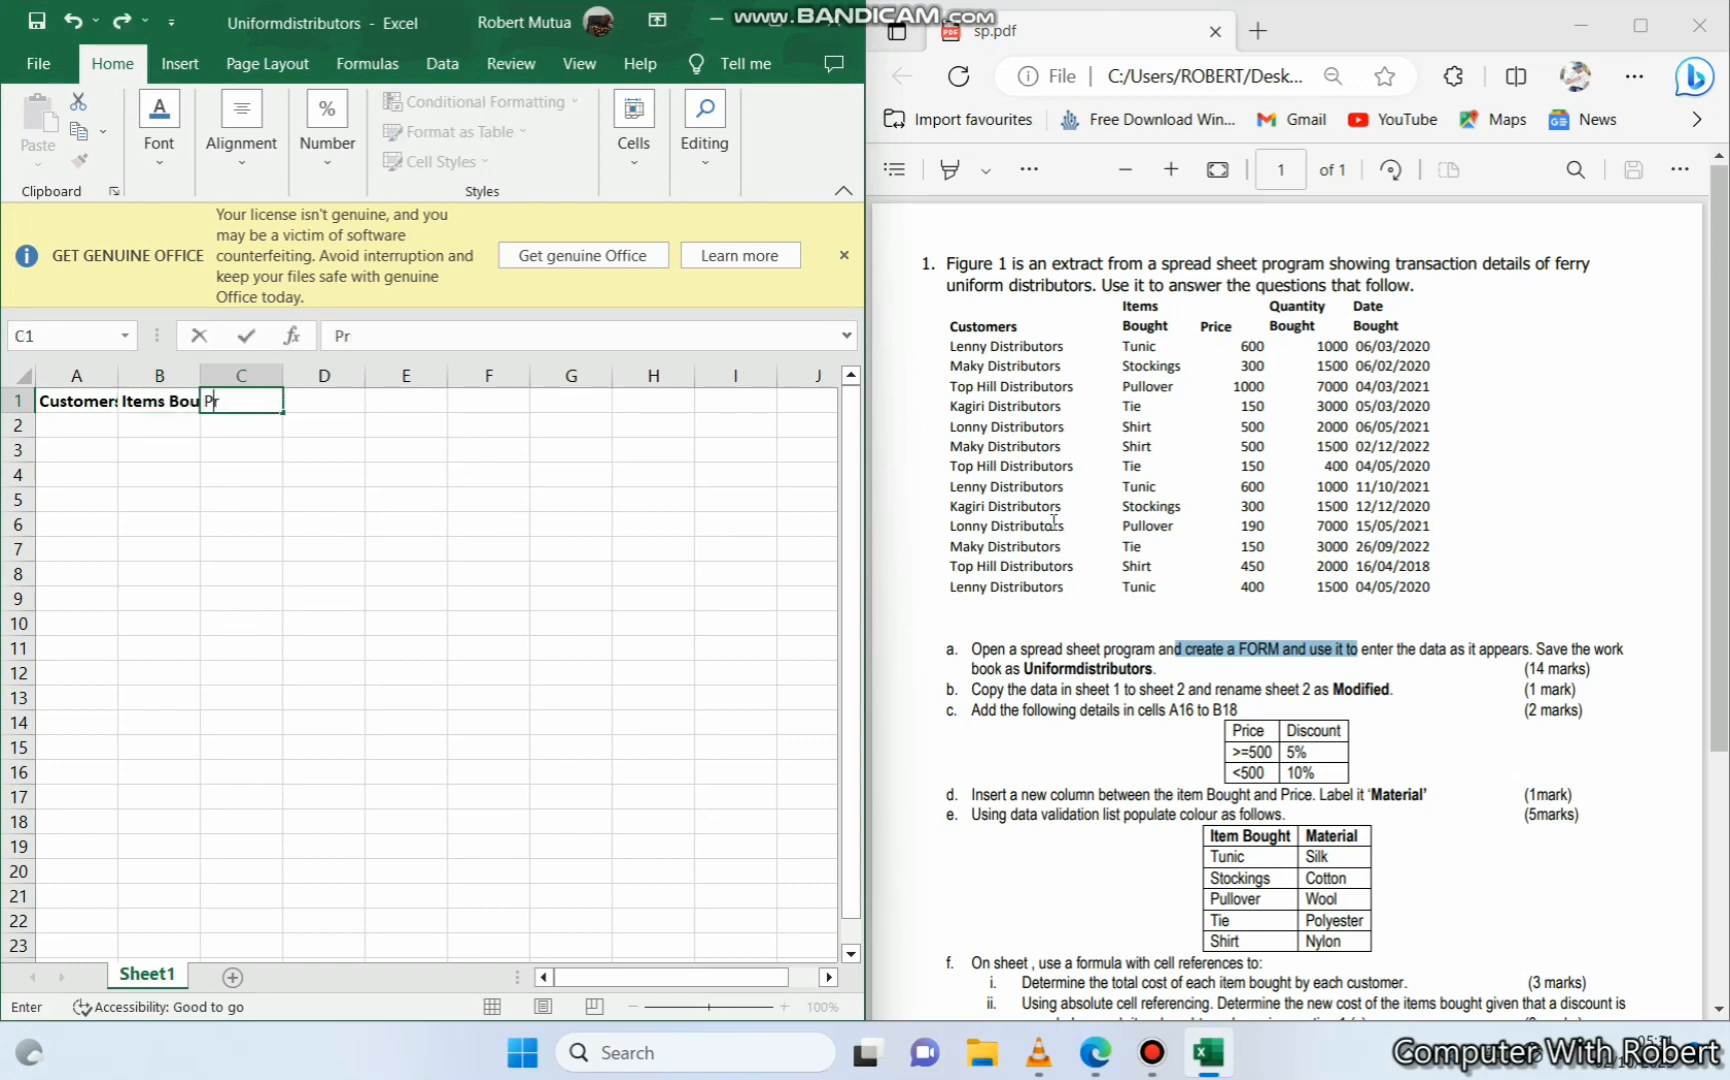
{"action": "type", "text": "ice"}
{"action": "key", "text": "Tab"}
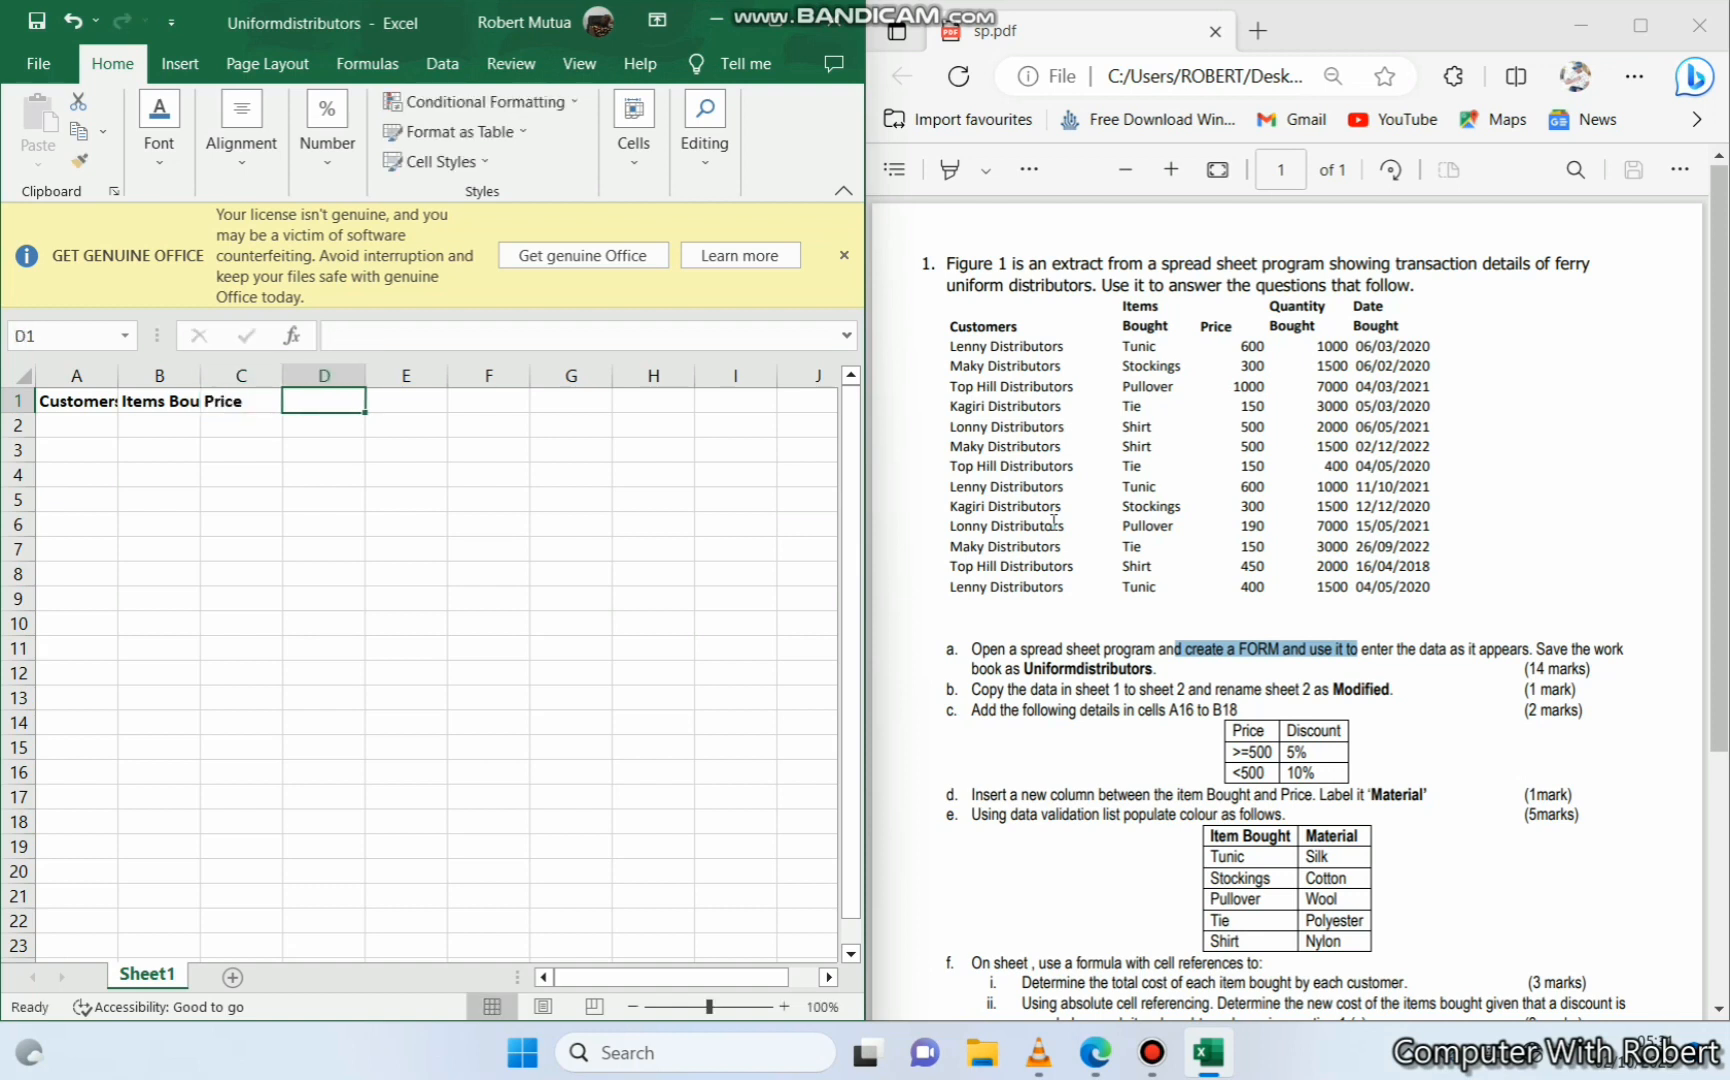
Enter the column headers Quantity Bought in D1 and Date Bought in E1
{"action": "type", "text": "Quantit"}
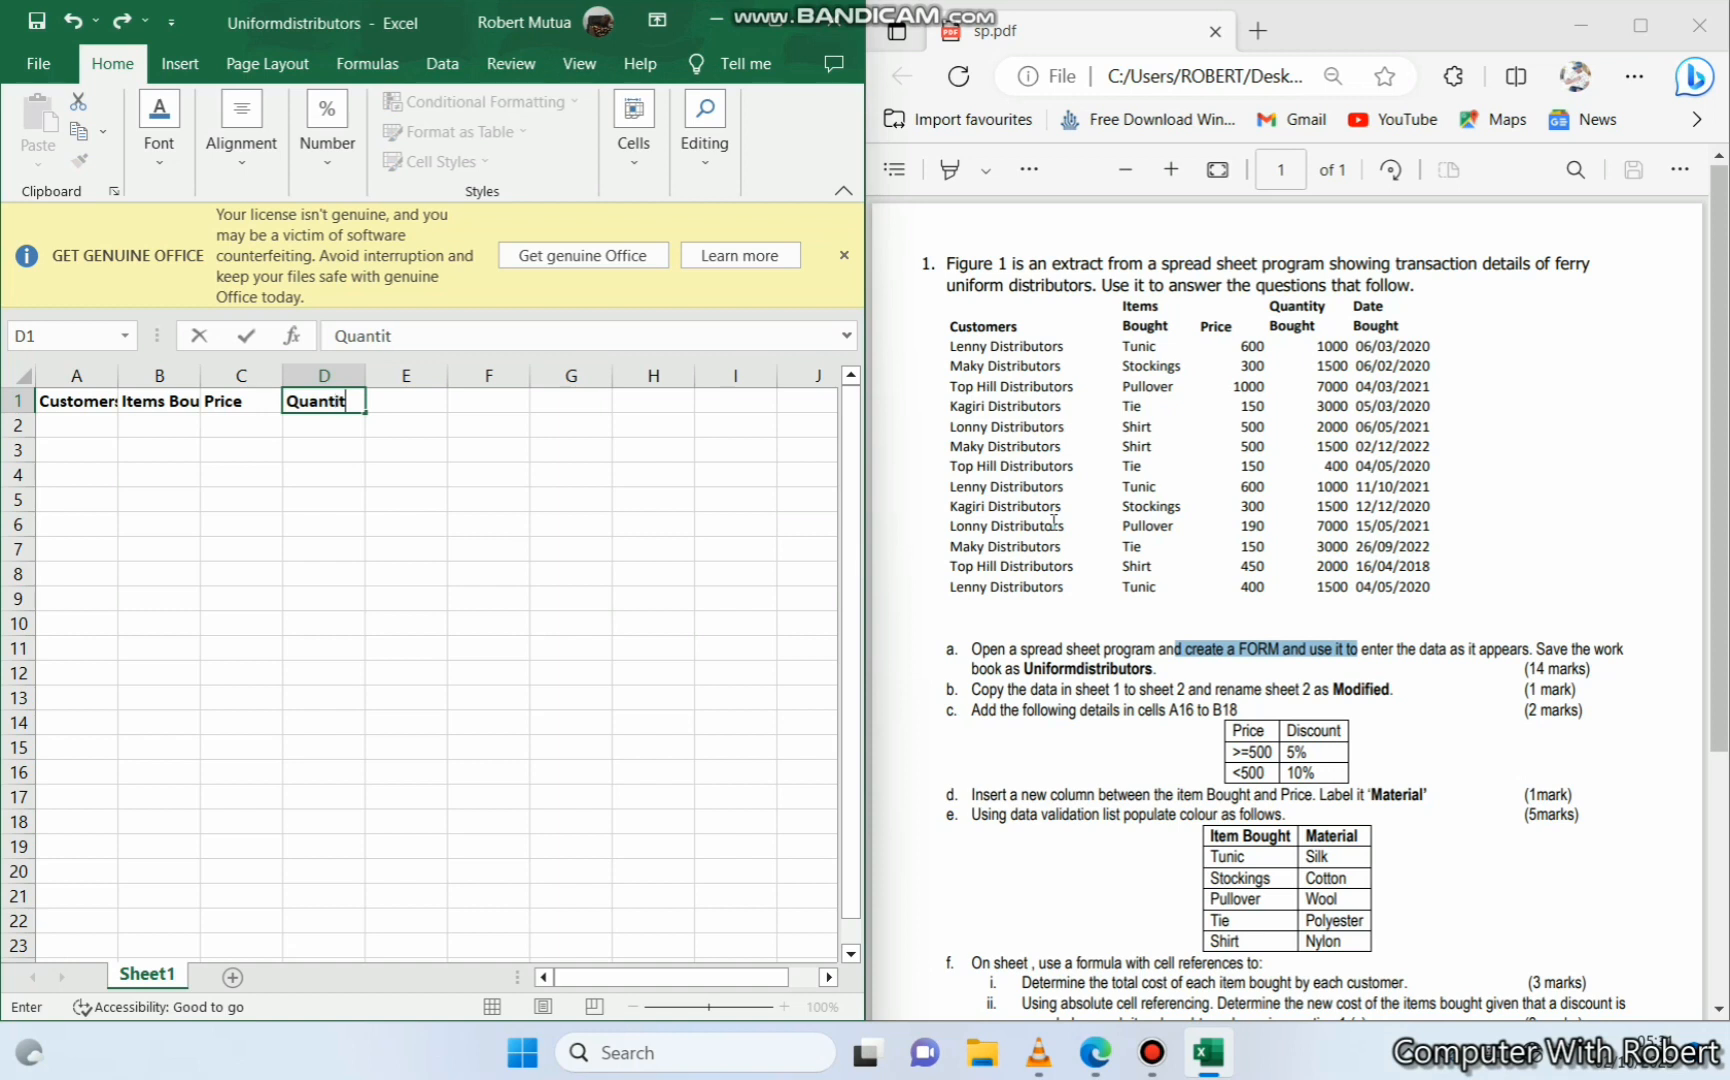
{"action": "type", "text": "y Bouyg"}
{"action": "type", "text": "ght"}
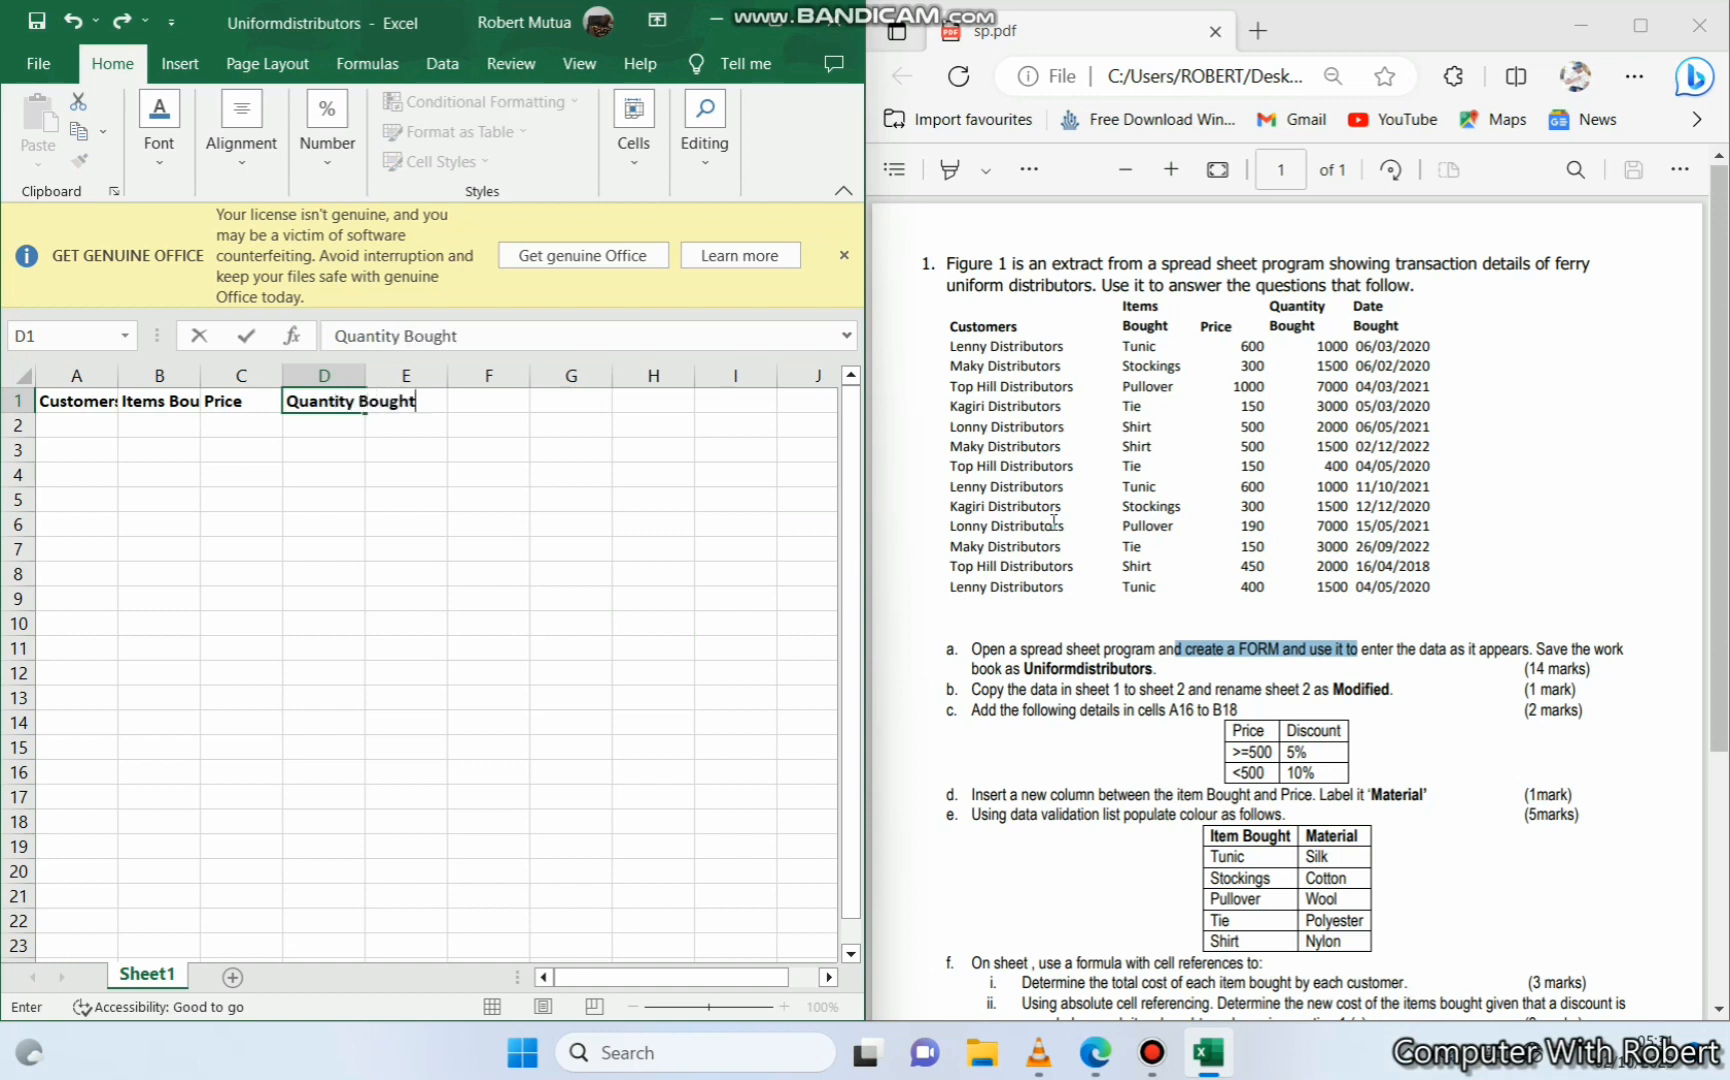
{"action": "key", "text": "Tab"}
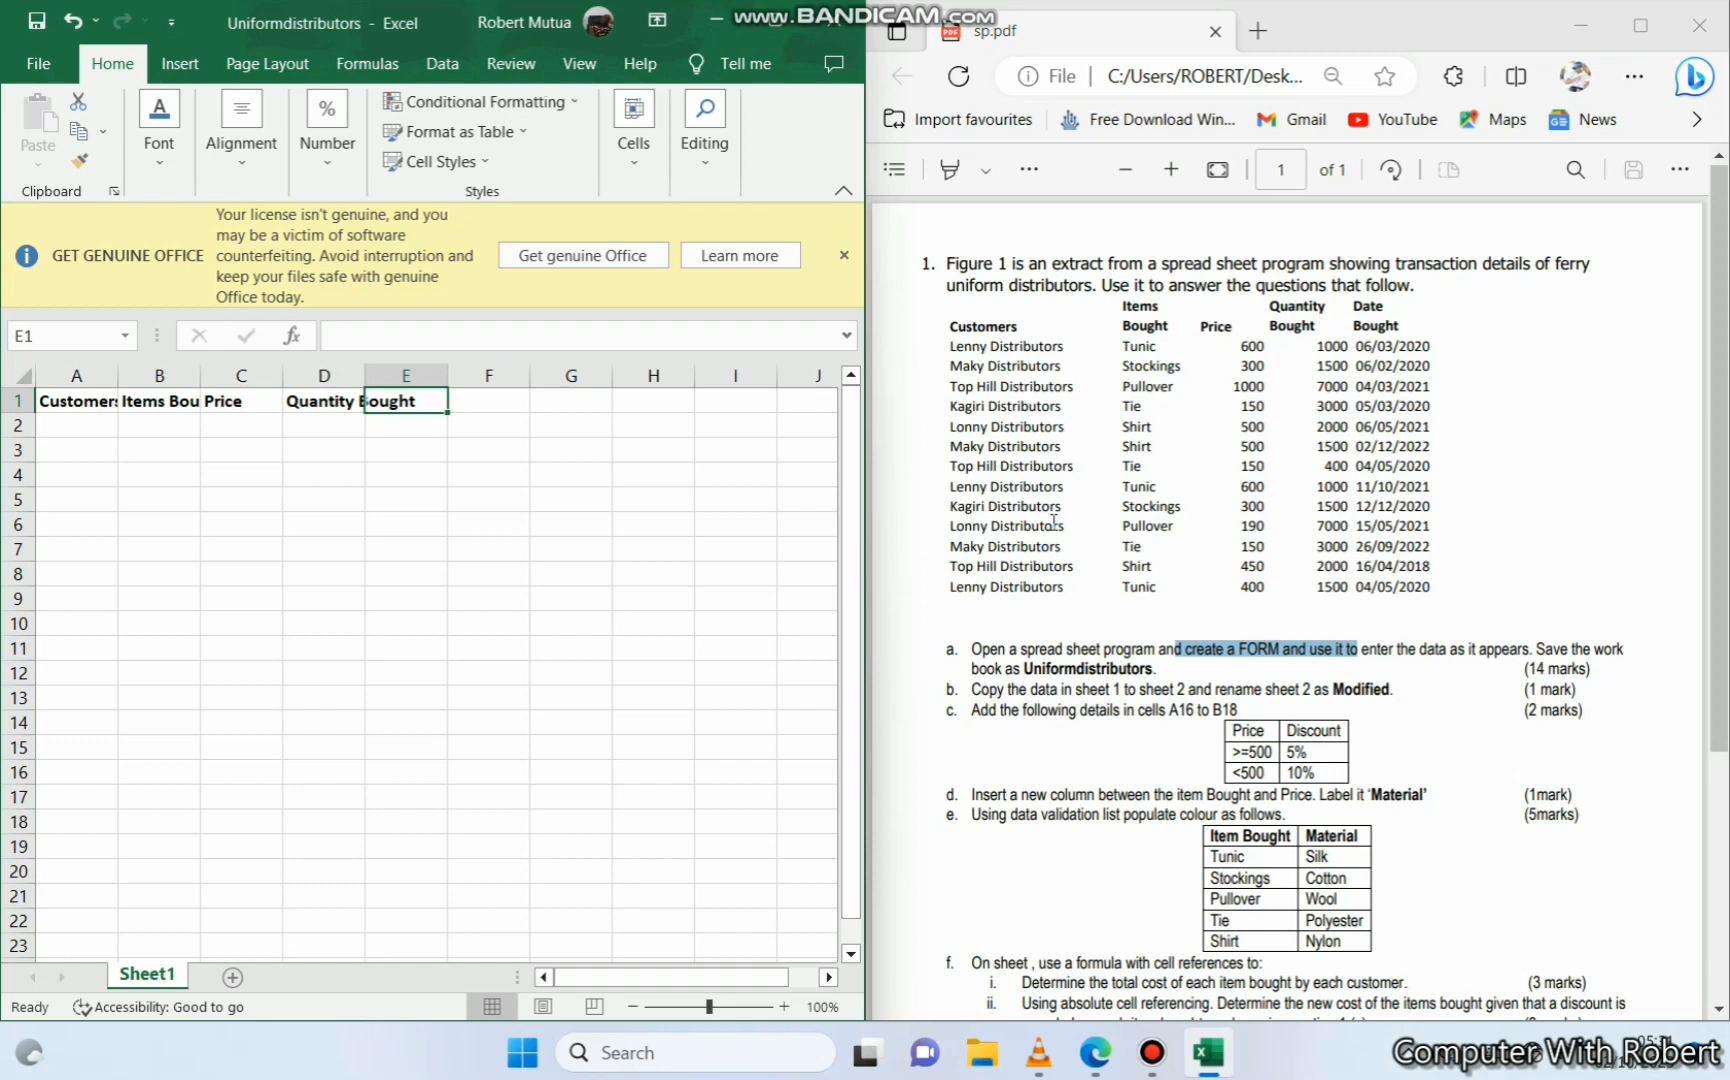
{"action": "type", "text": "Date"}
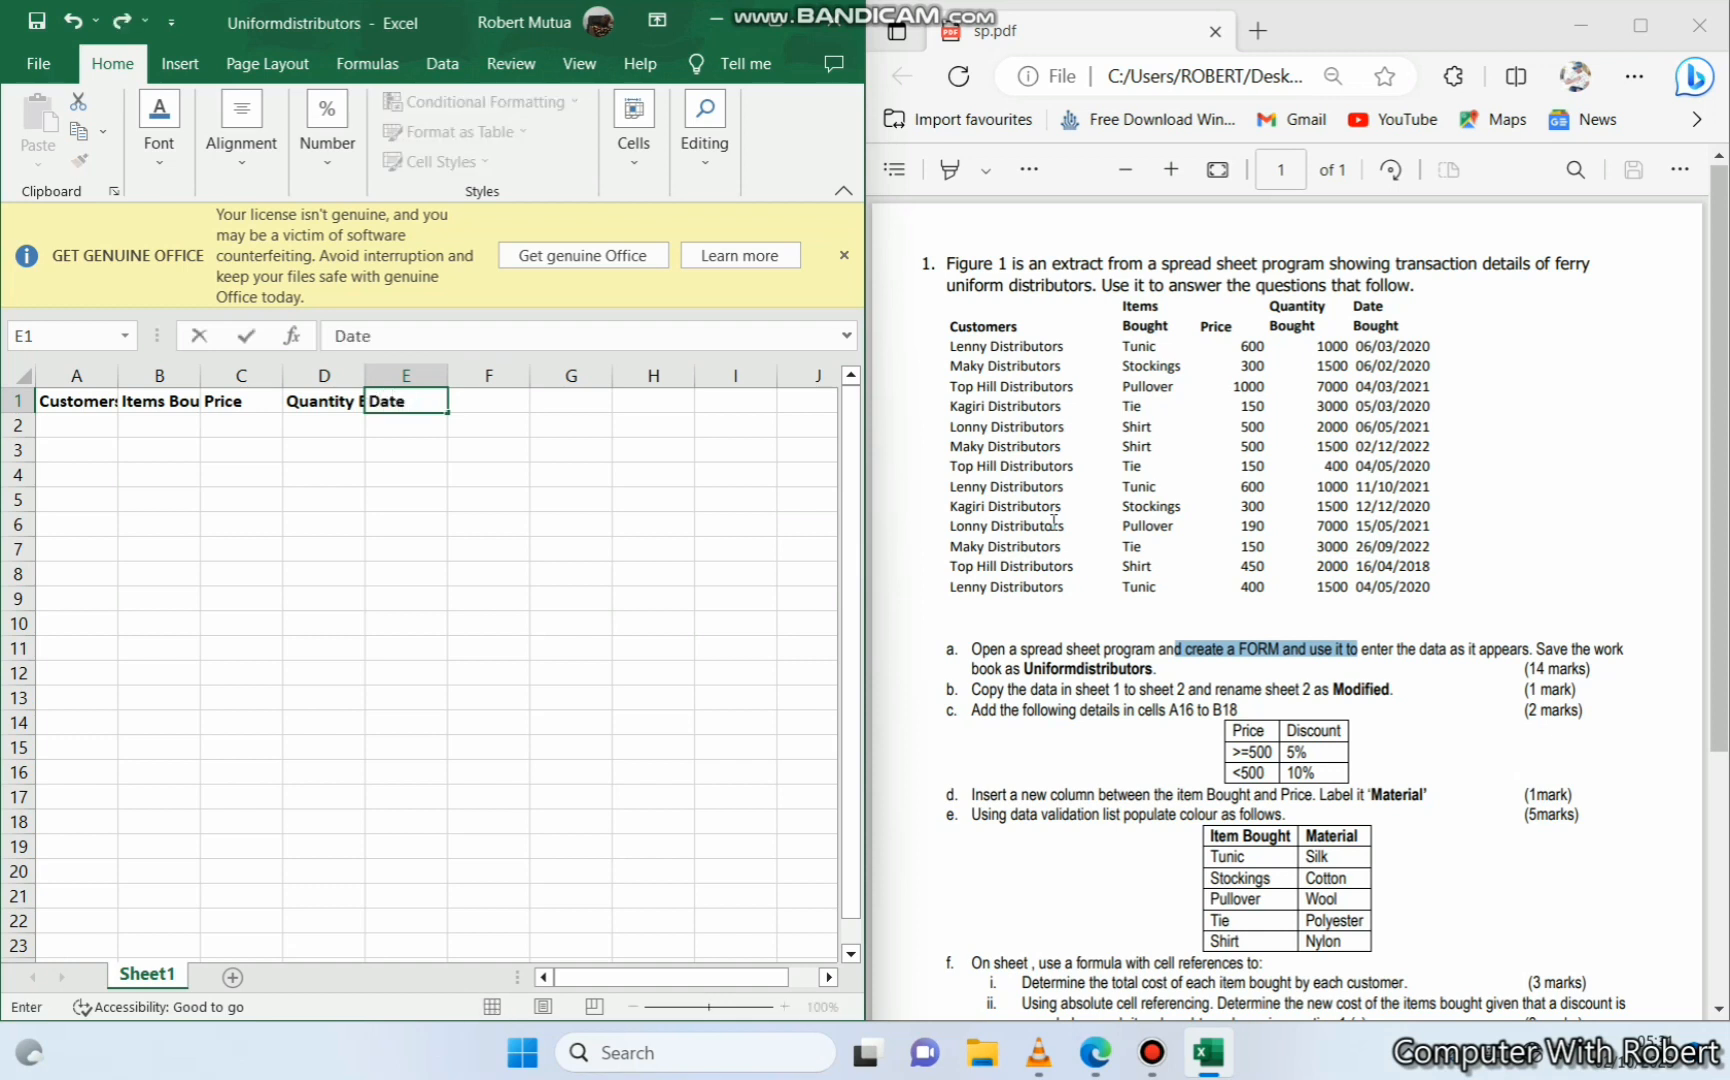
{"action": "type", "text": " Bought"}
{"action": "key", "text": "ctrl+Return"}
{"action": "left_click", "coordinate": [492, 647]}
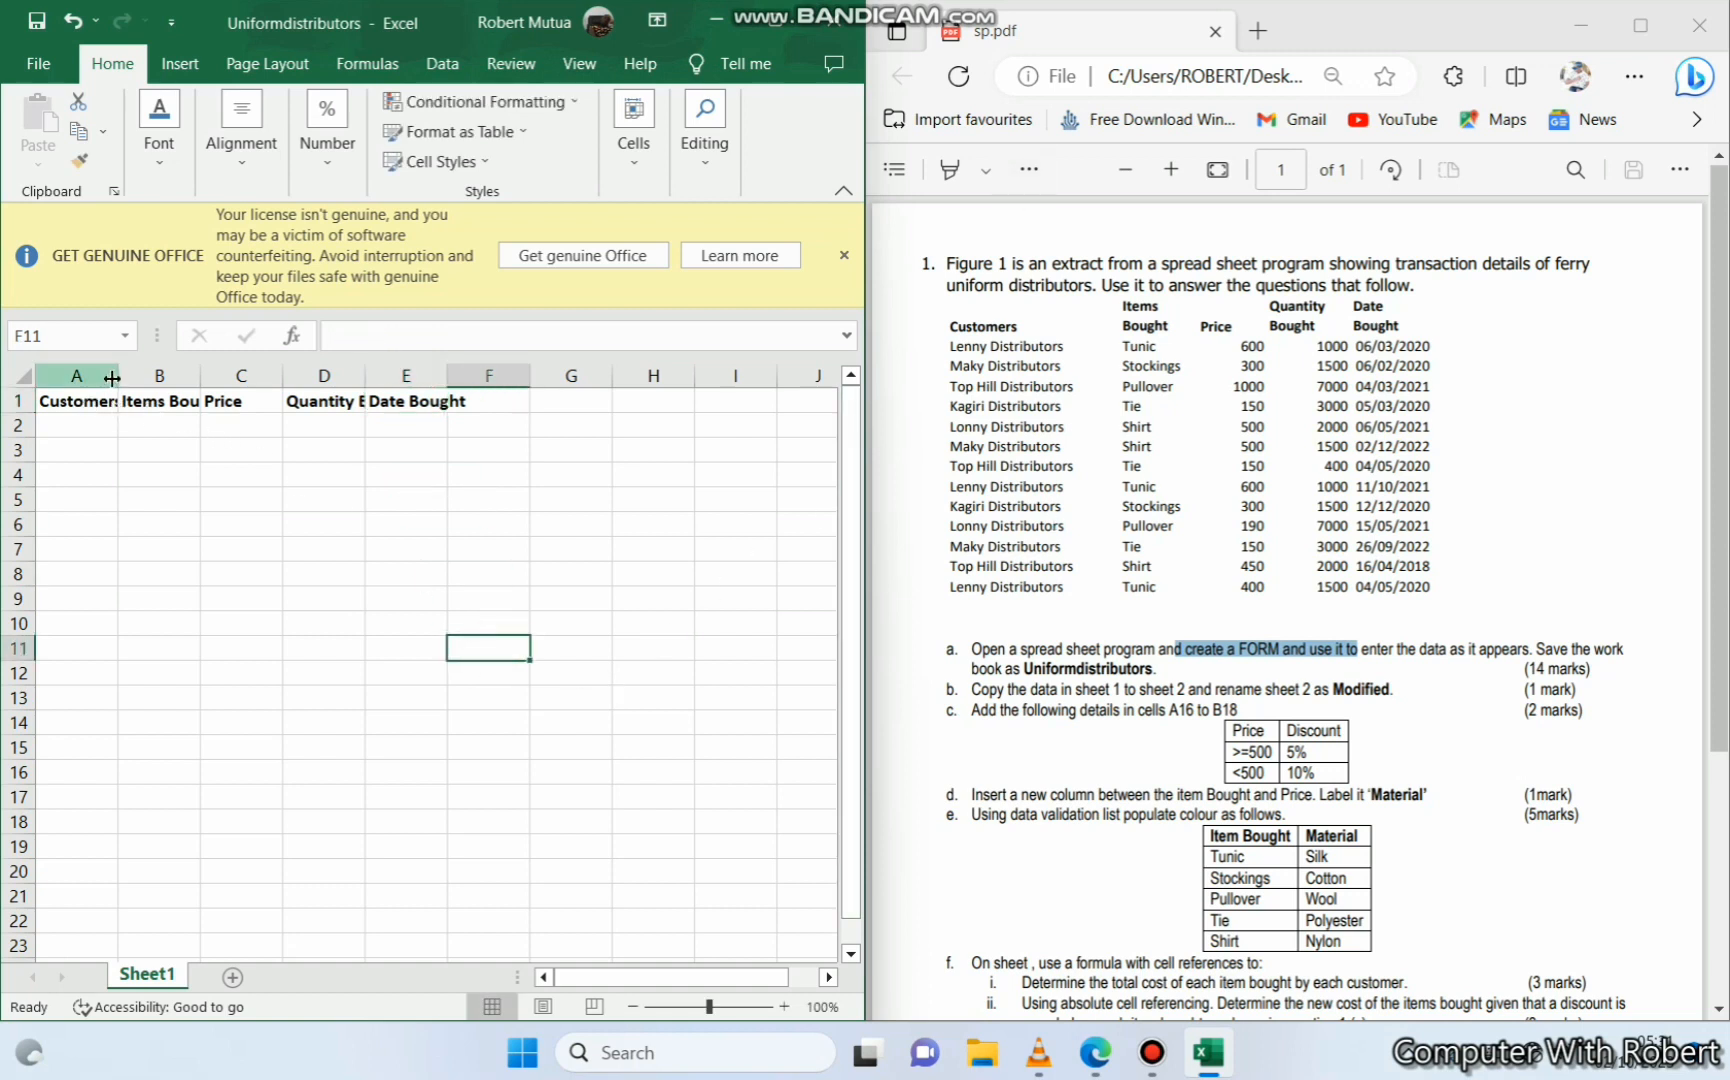
Widen the Customers column and wrap the text of the Items Bought and Quantity Bought headers in B1 and D1
{"action": "left_click_drag", "start_coordinate": [112, 377], "coordinate": [190, 377]}
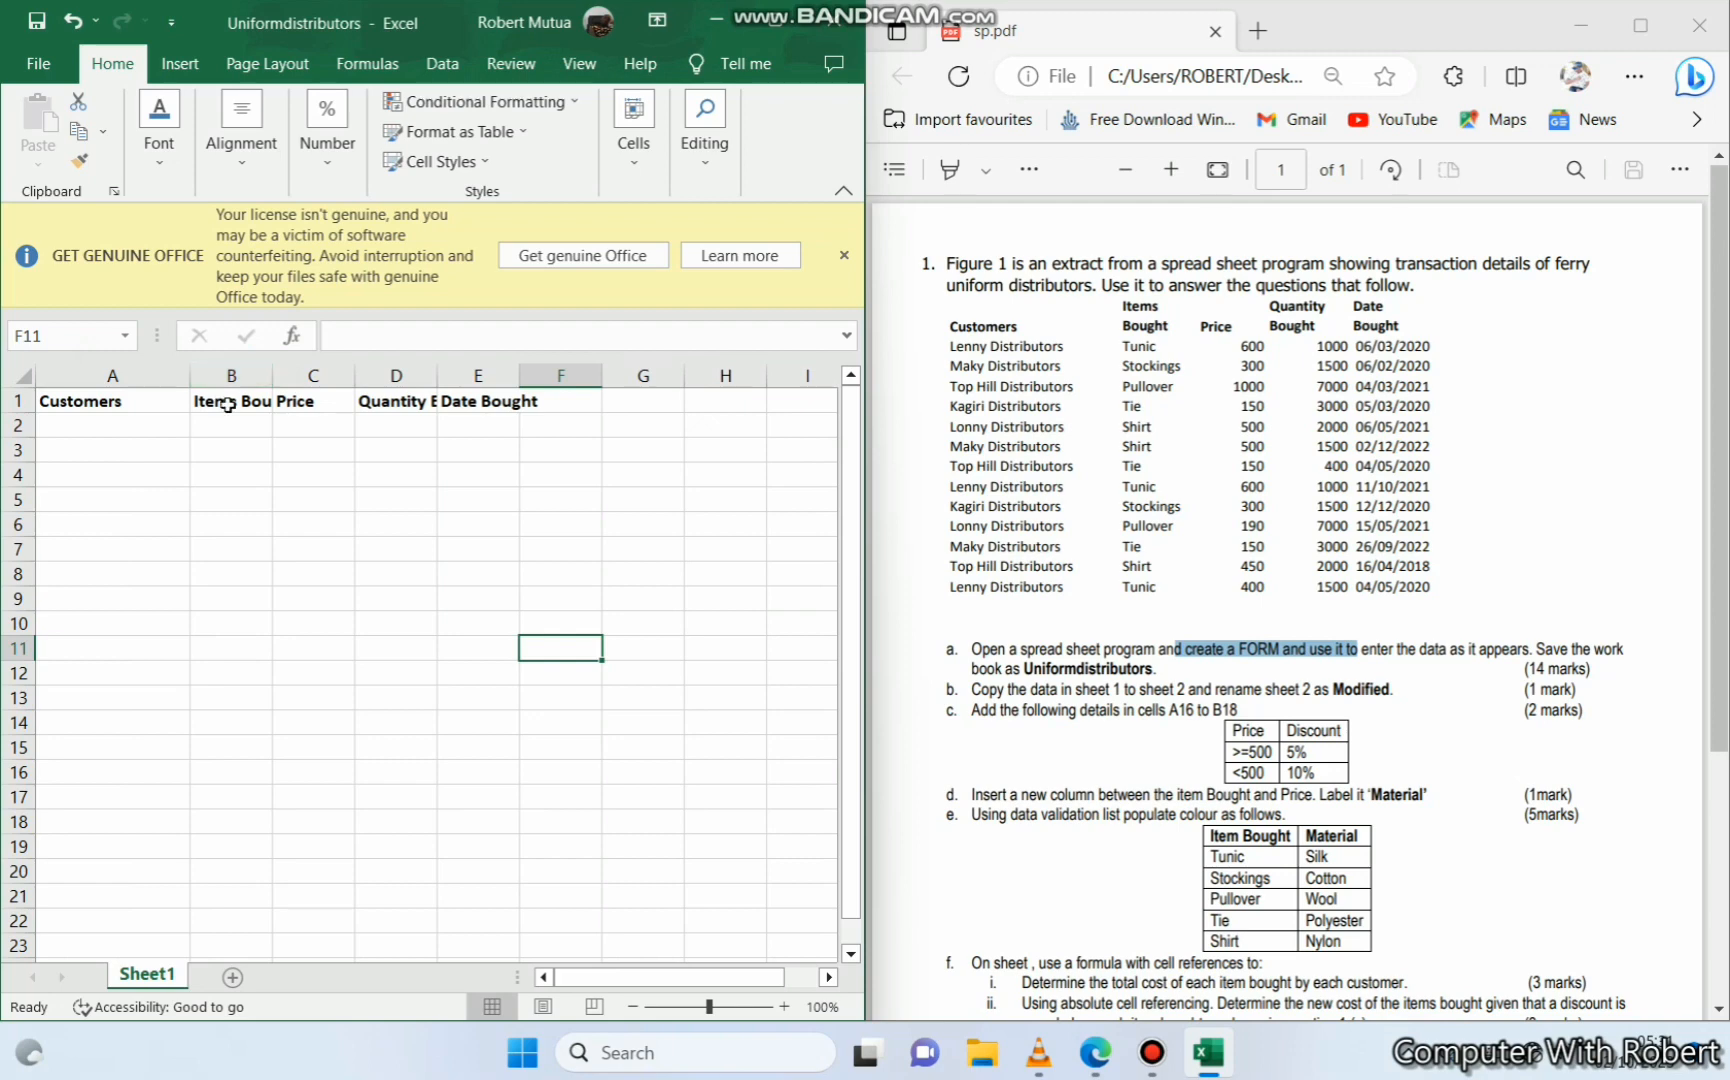
{"action": "left_click", "coordinate": [230, 402]}
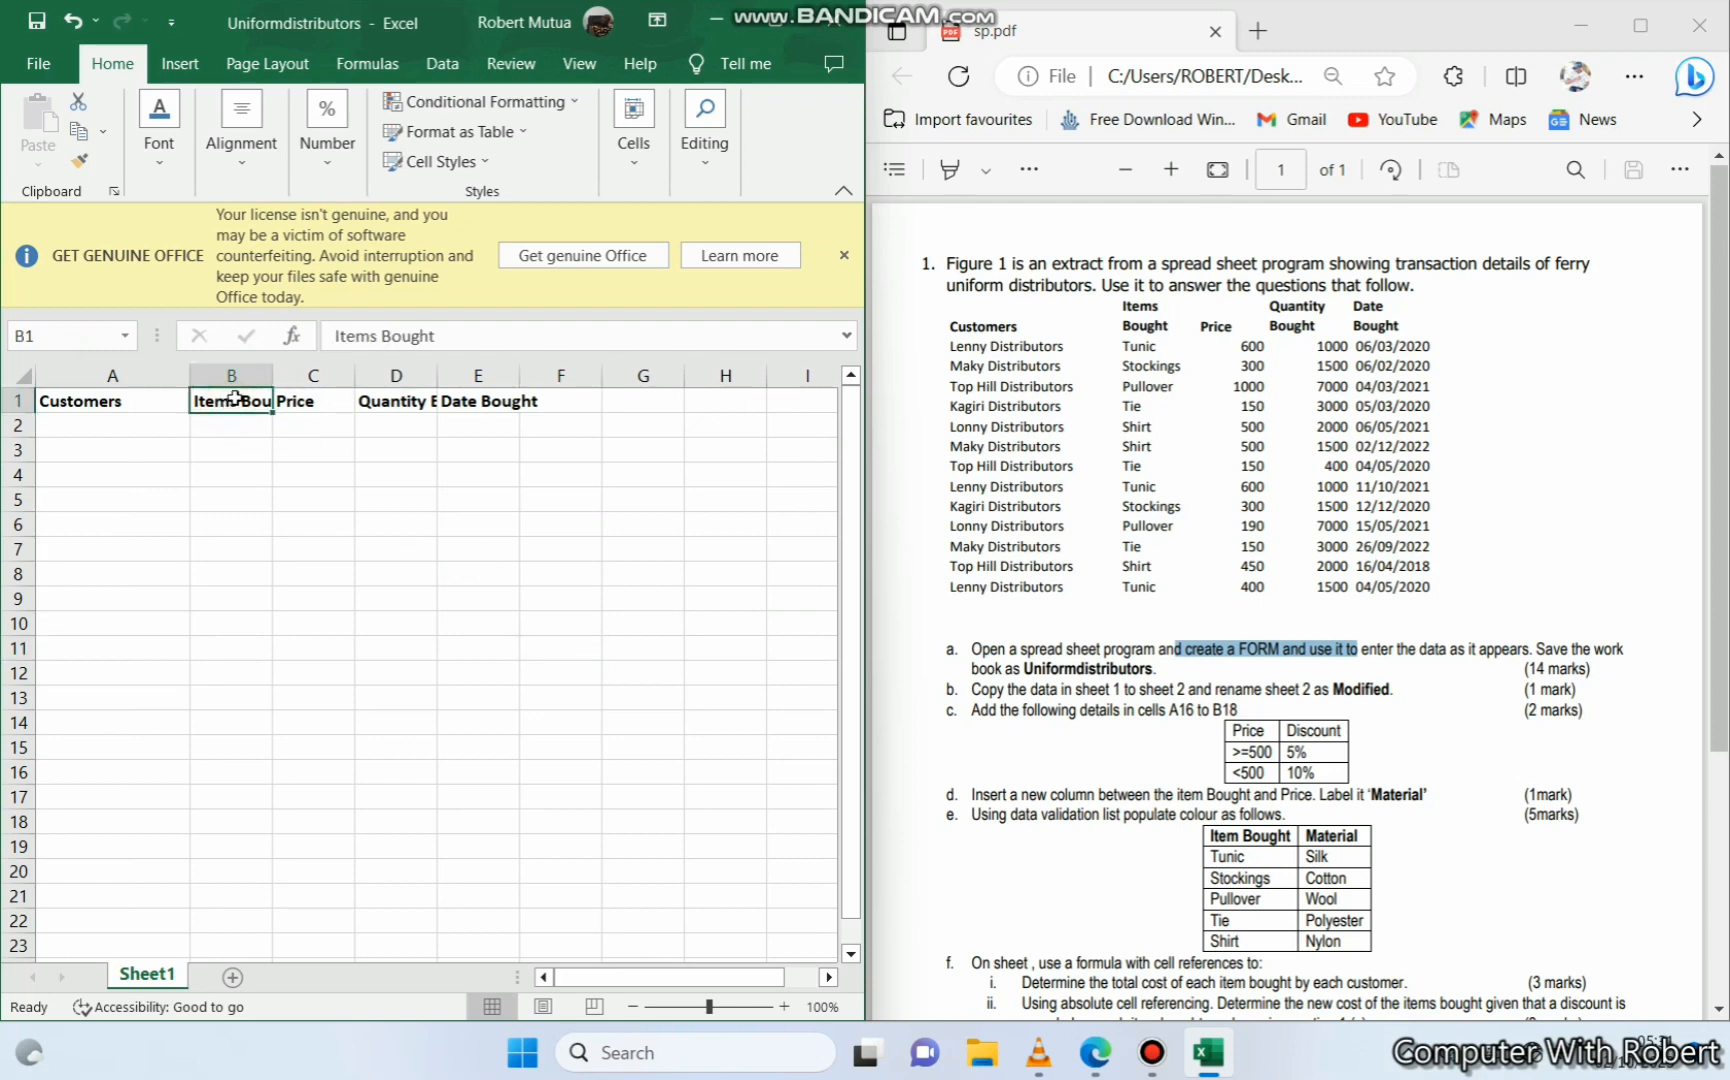
{"action": "left_click", "coordinate": [774, 22]}
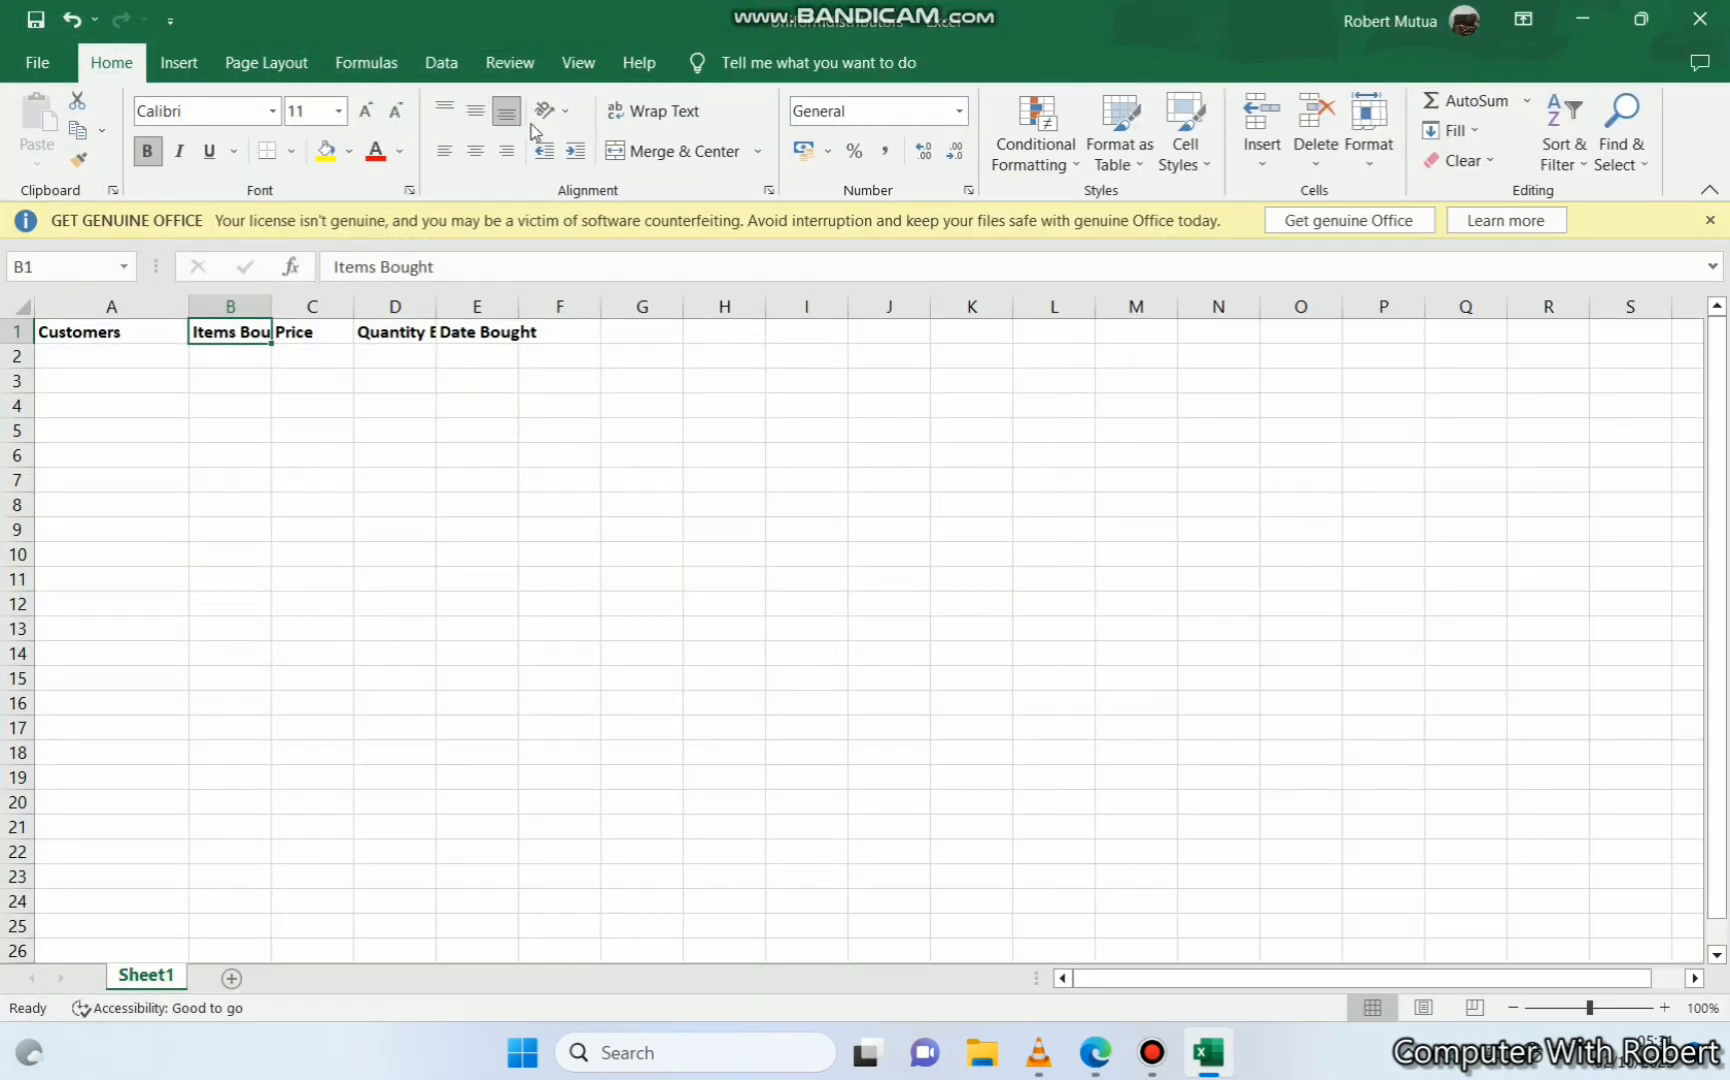
{"action": "left_click", "coordinate": [655, 111]}
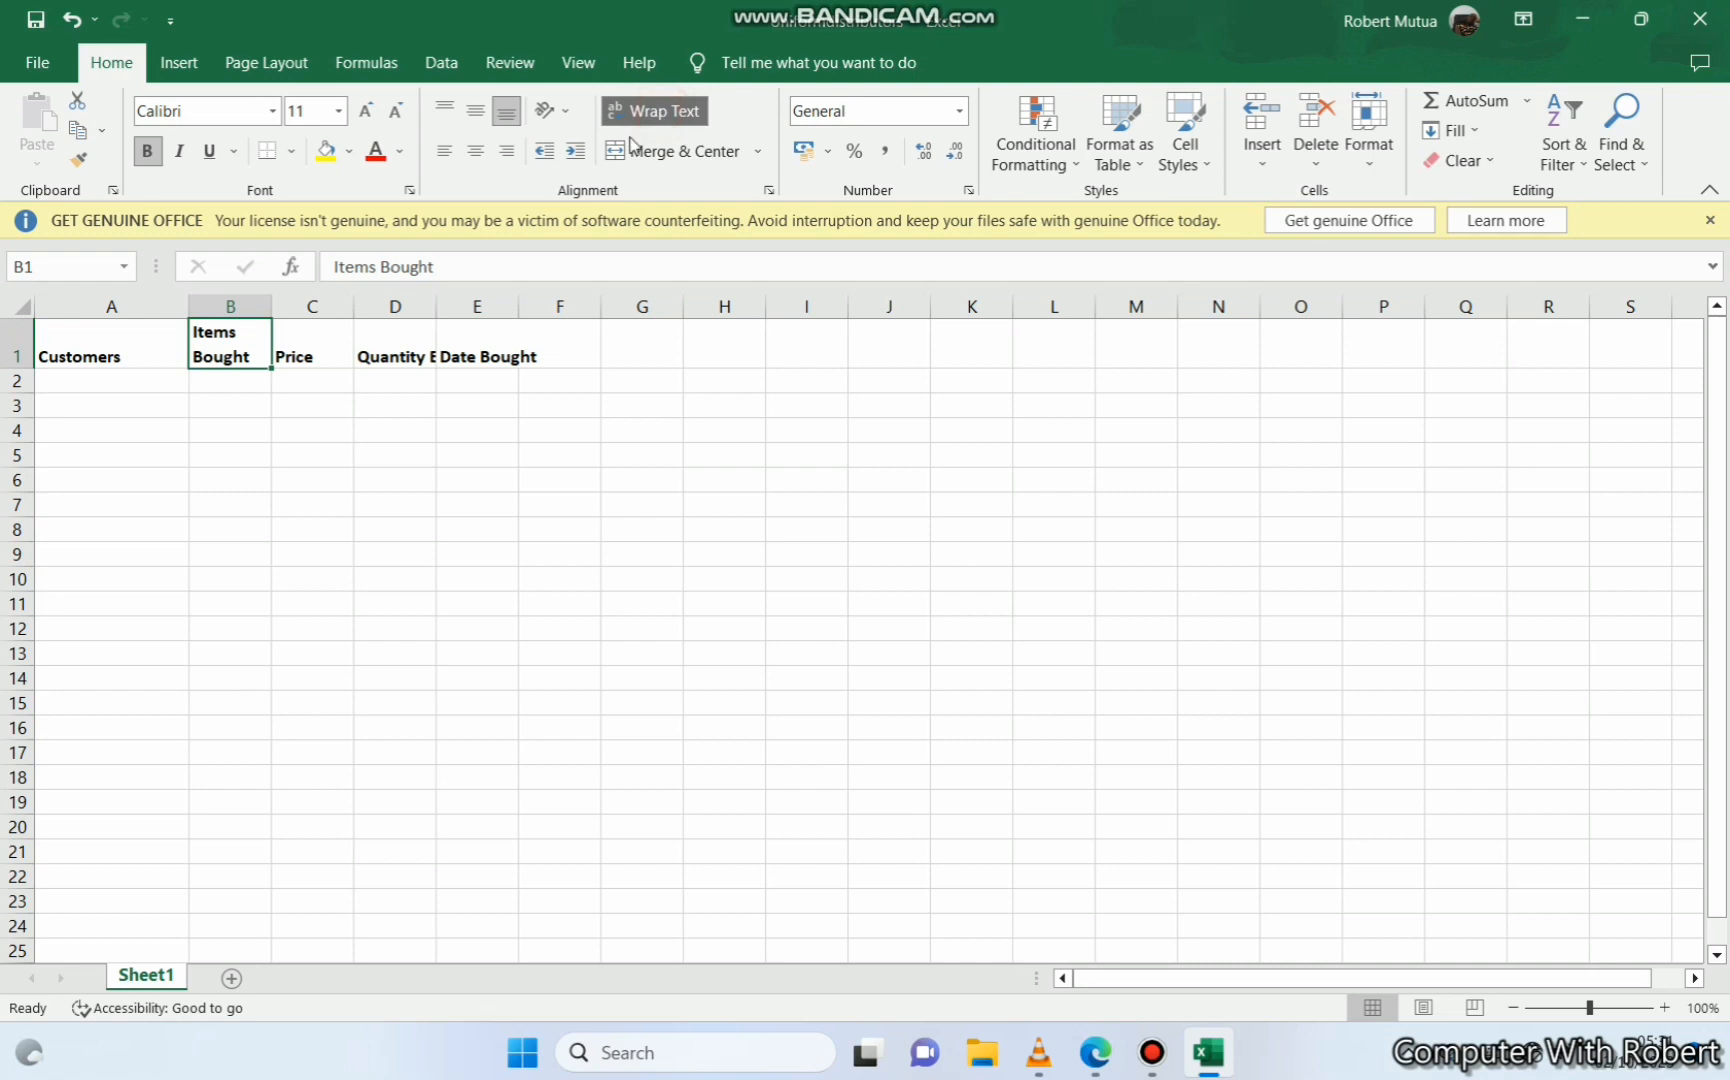
{"action": "left_click", "coordinate": [385, 350]}
{"action": "left_click", "coordinate": [625, 113]}
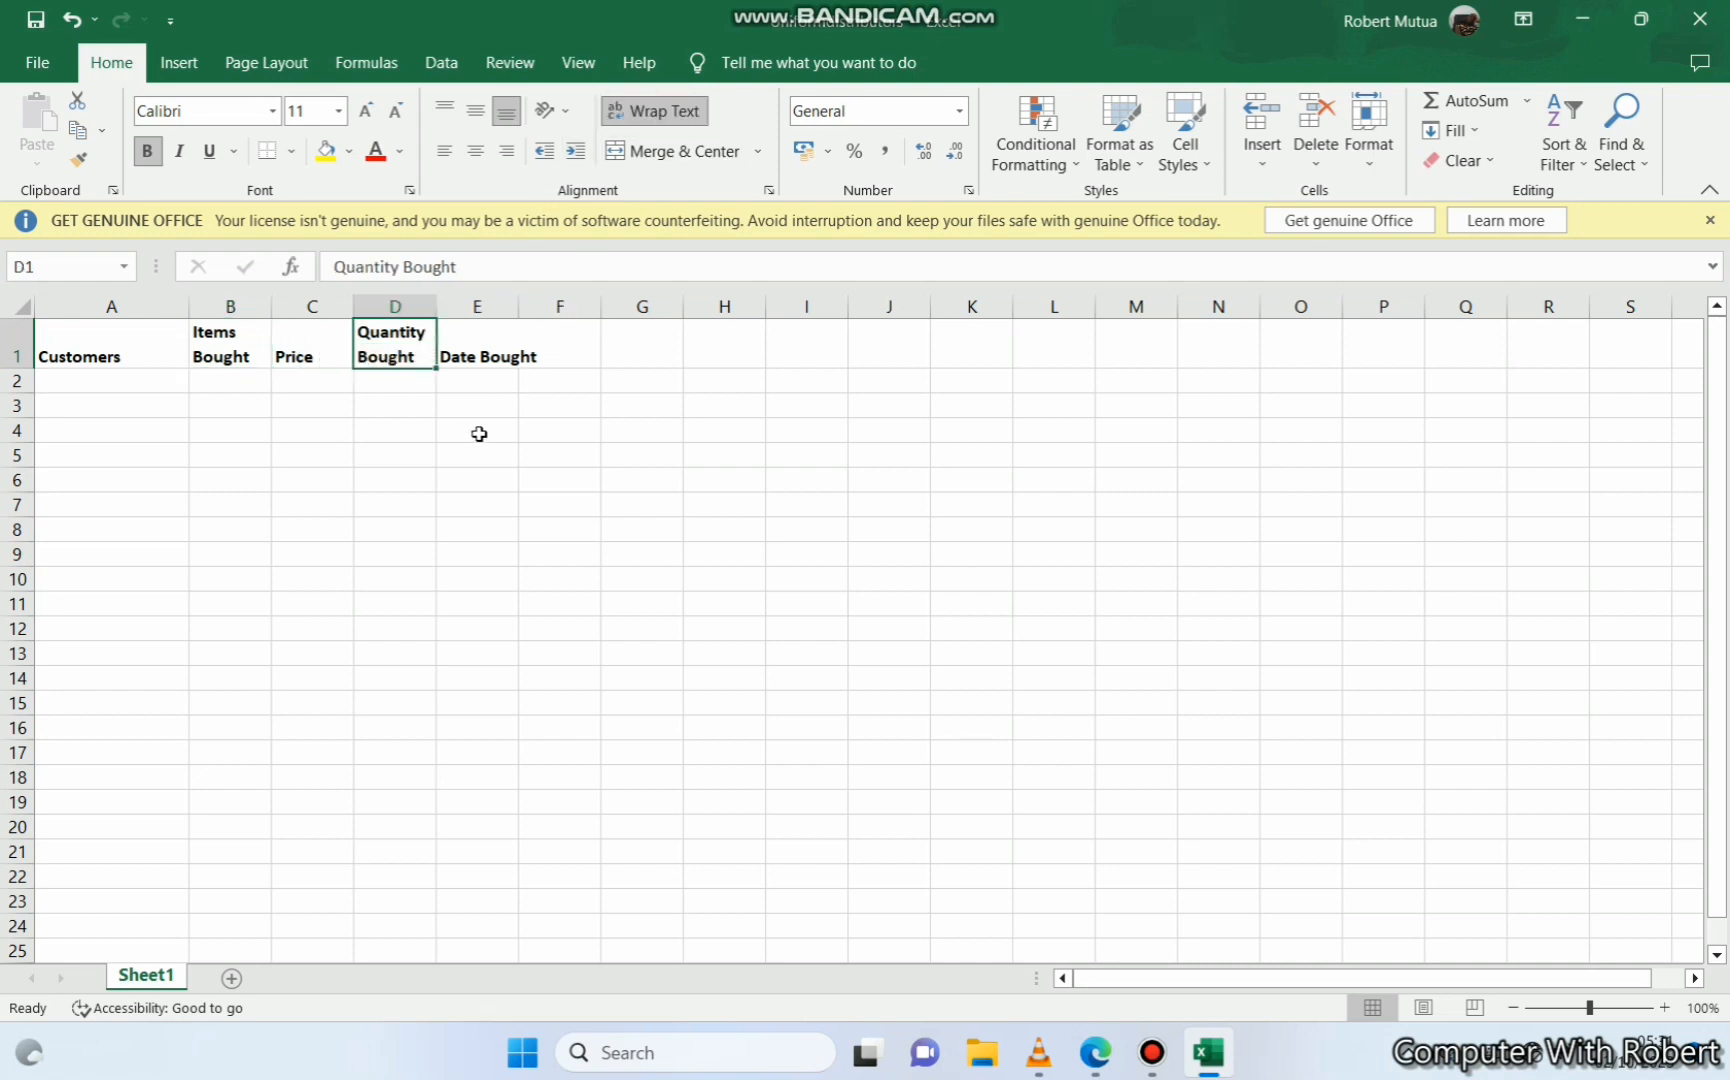
{"action": "left_click", "coordinate": [480, 350]}
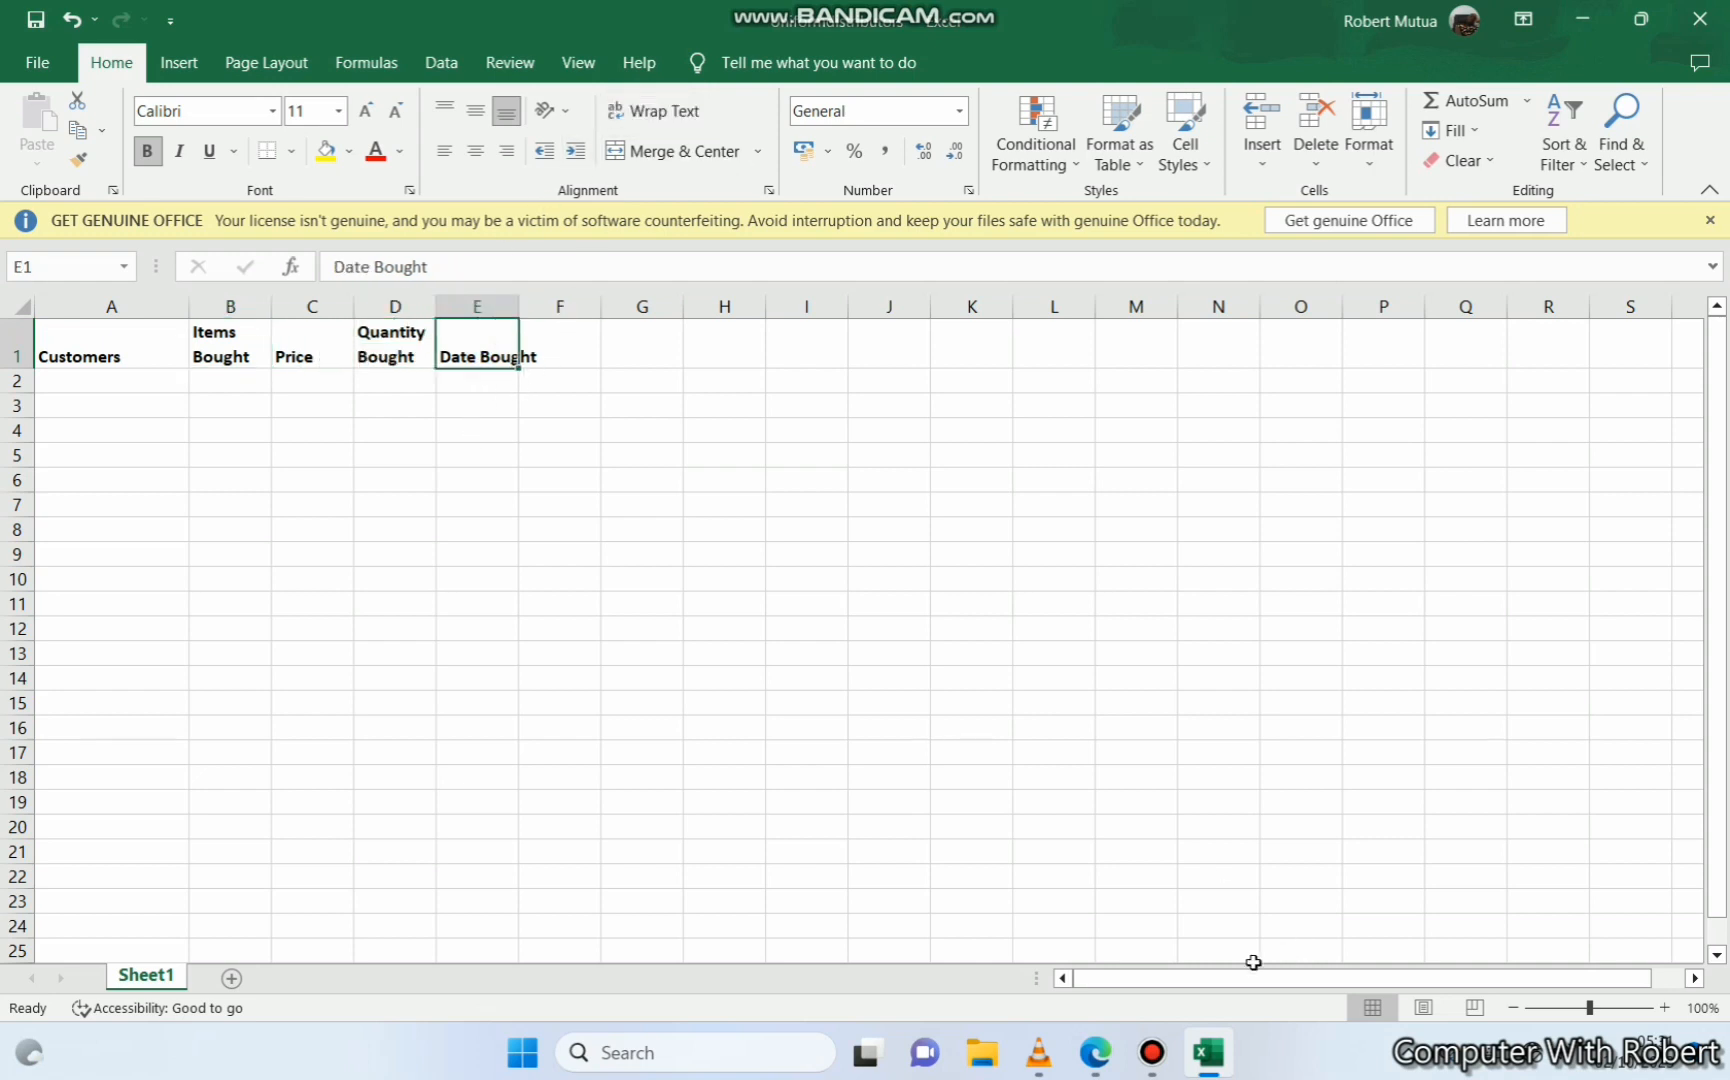
Wrap the text of the Date Bought header in E1
{"action": "left_click", "coordinate": [1099, 1056]}
{"action": "left_click", "coordinate": [1099, 1056]}
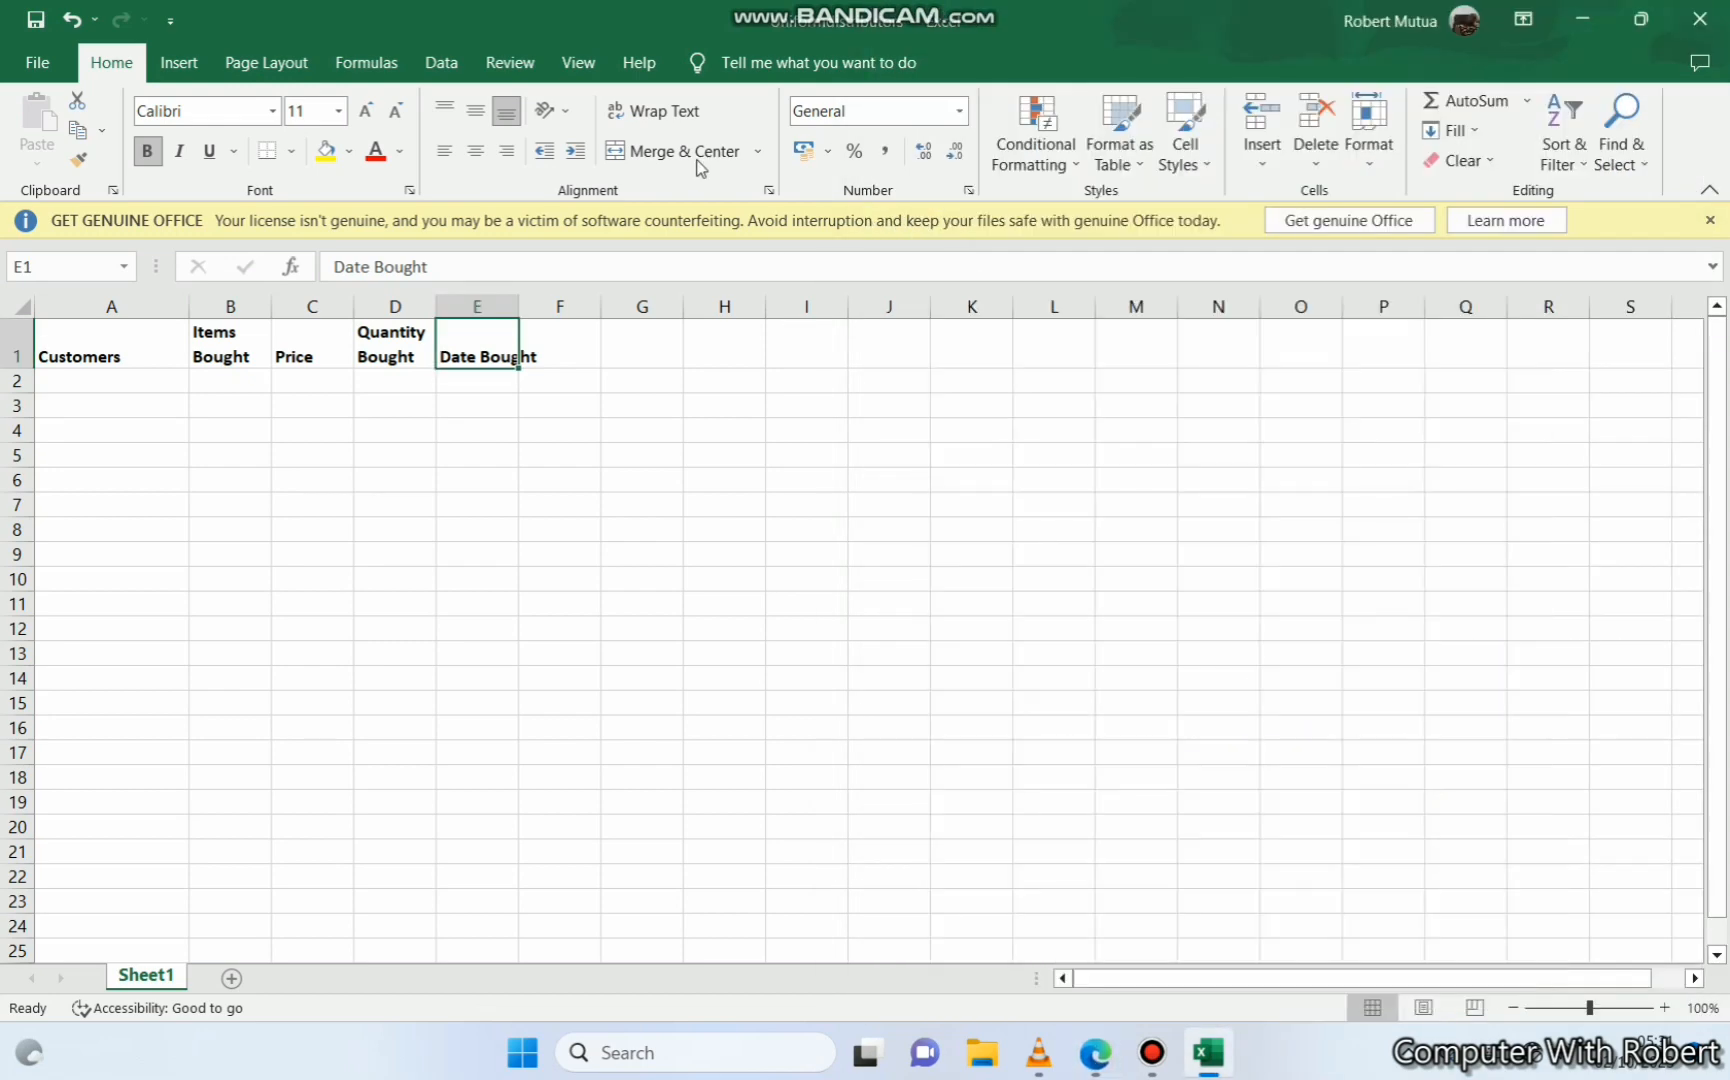
{"action": "left_click", "coordinate": [656, 111]}
{"action": "left_click", "coordinate": [632, 455]}
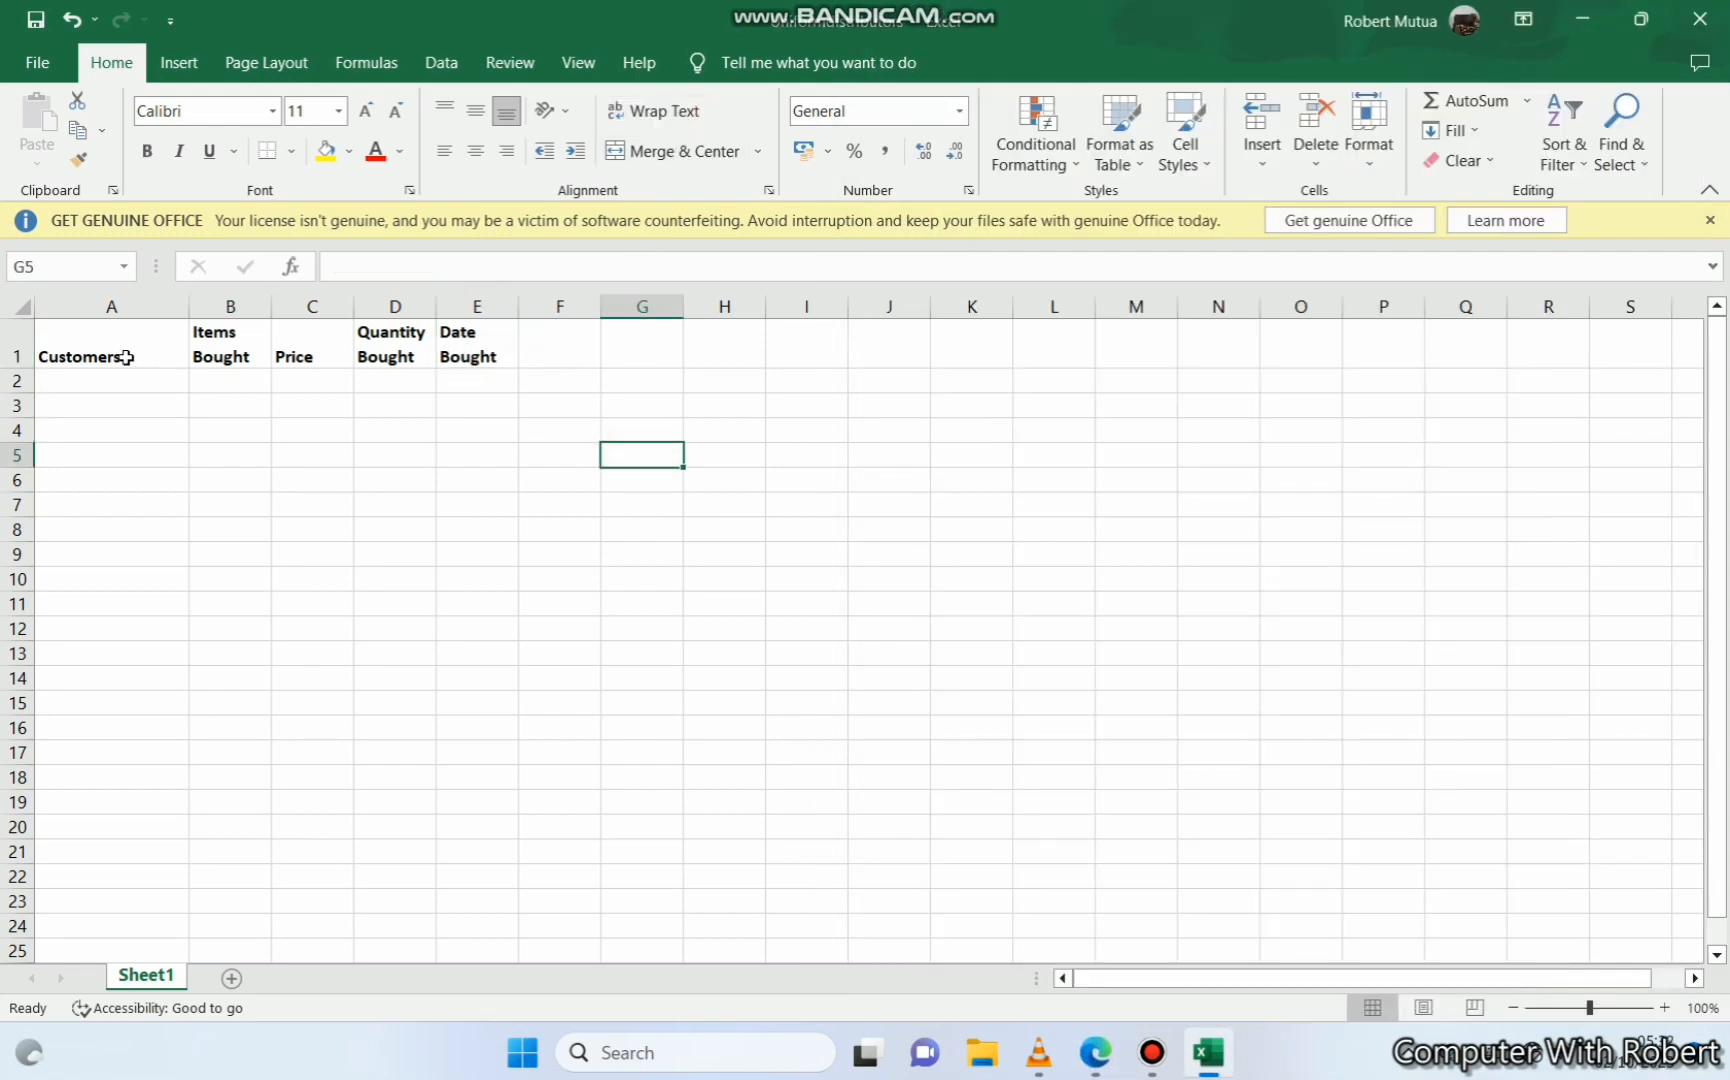
Select the headers A1:E1 and list the Commands Not in the Ribbon in the Quick Access Toolbar customization options
{"action": "left_click_drag", "start_coordinate": [126, 357], "coordinate": [477, 357]}
{"action": "left_click", "coordinate": [441, 62]}
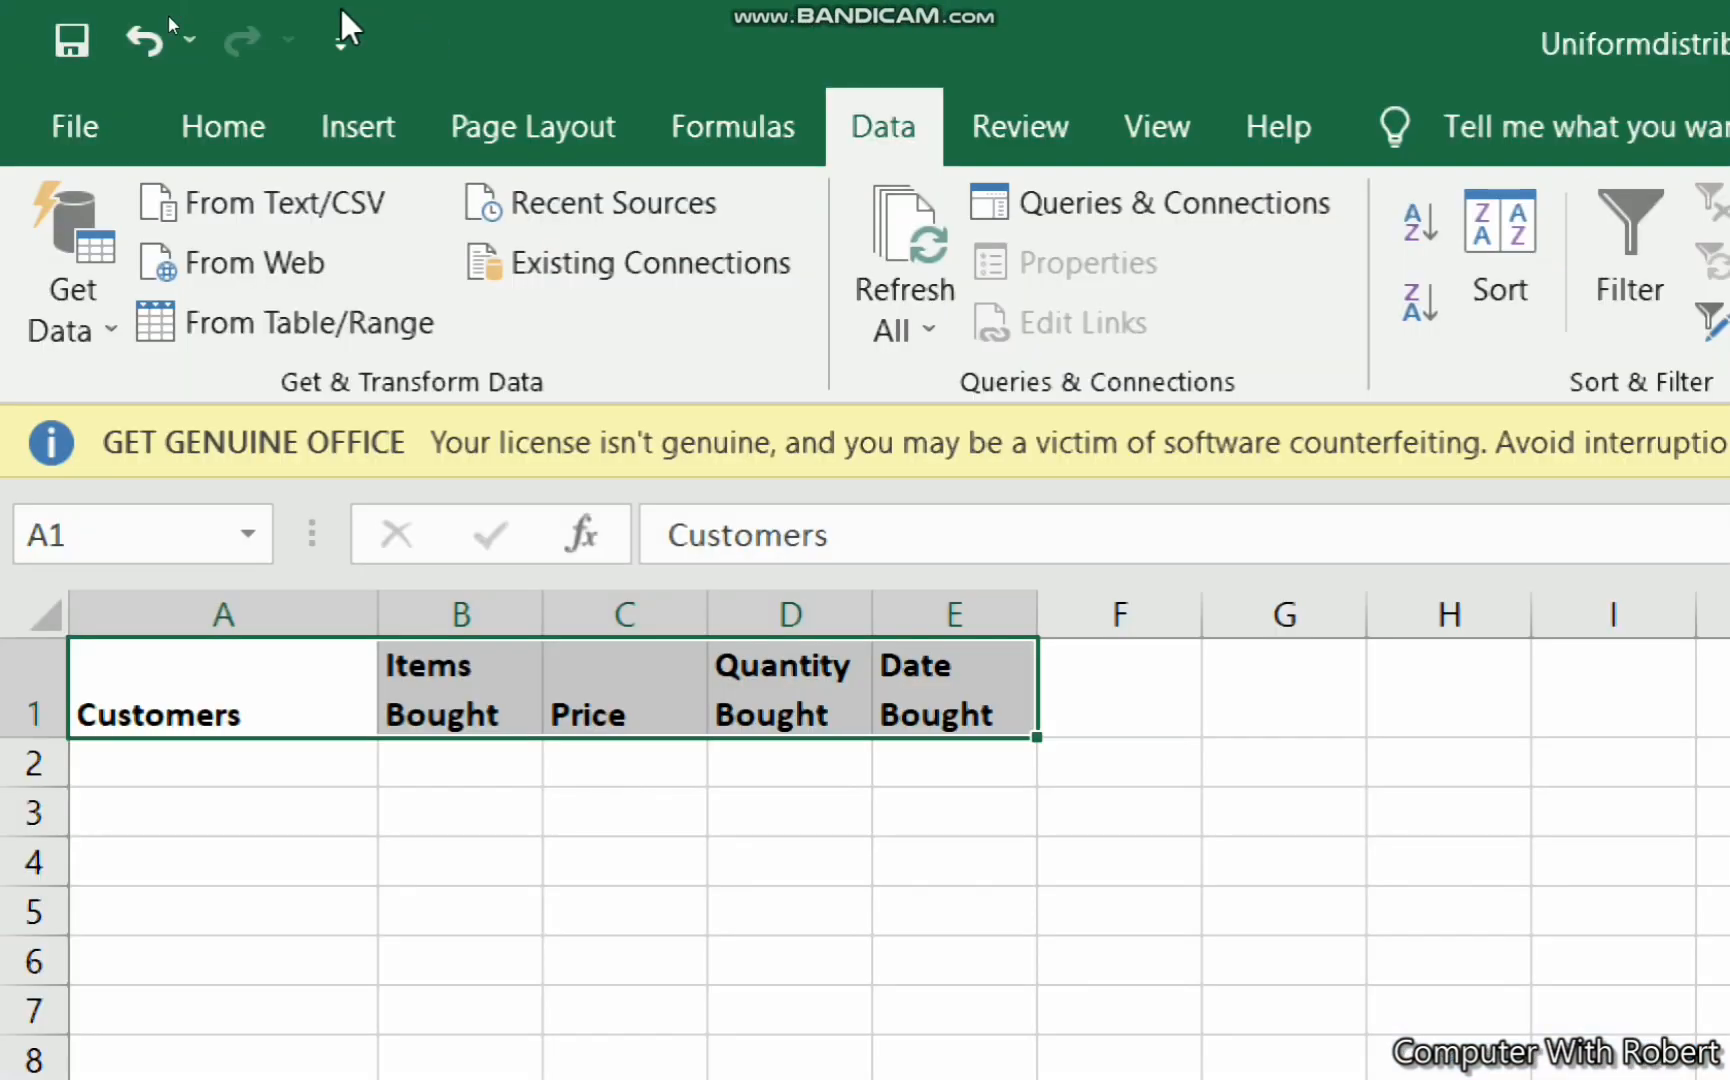
{"action": "left_click", "coordinate": [340, 42]}
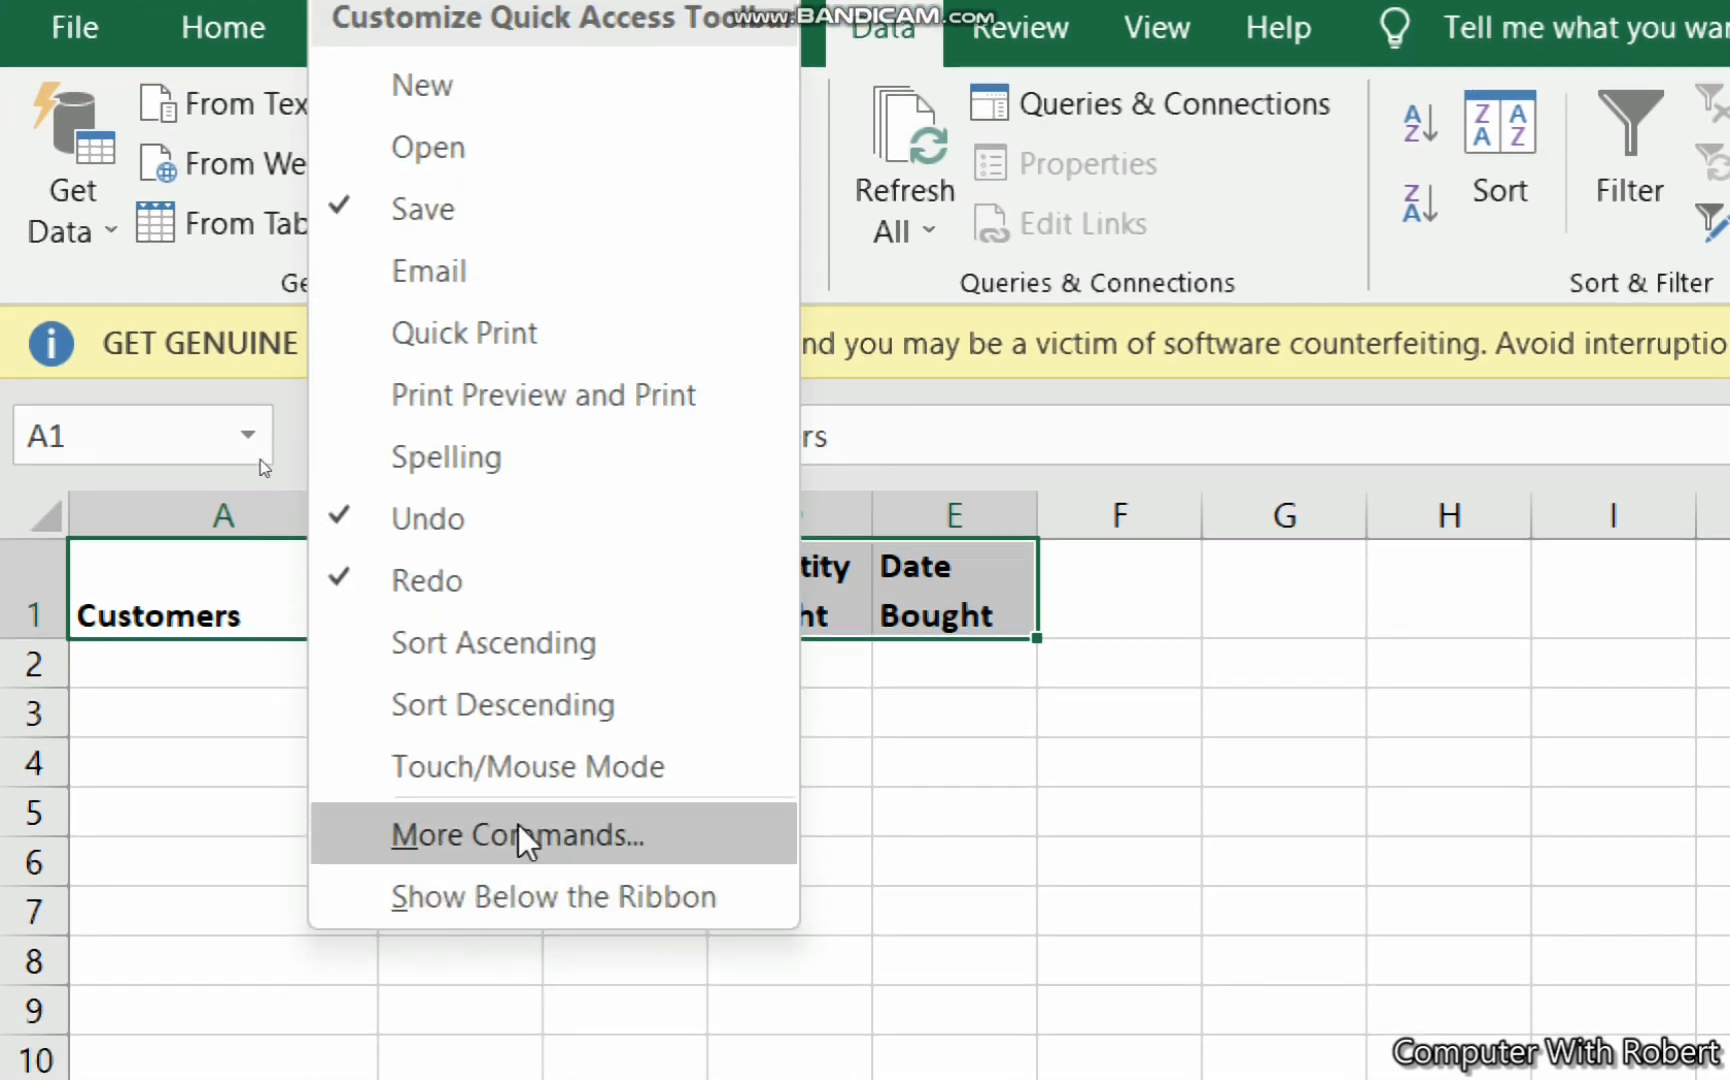
{"action": "left_click", "coordinate": [520, 880]}
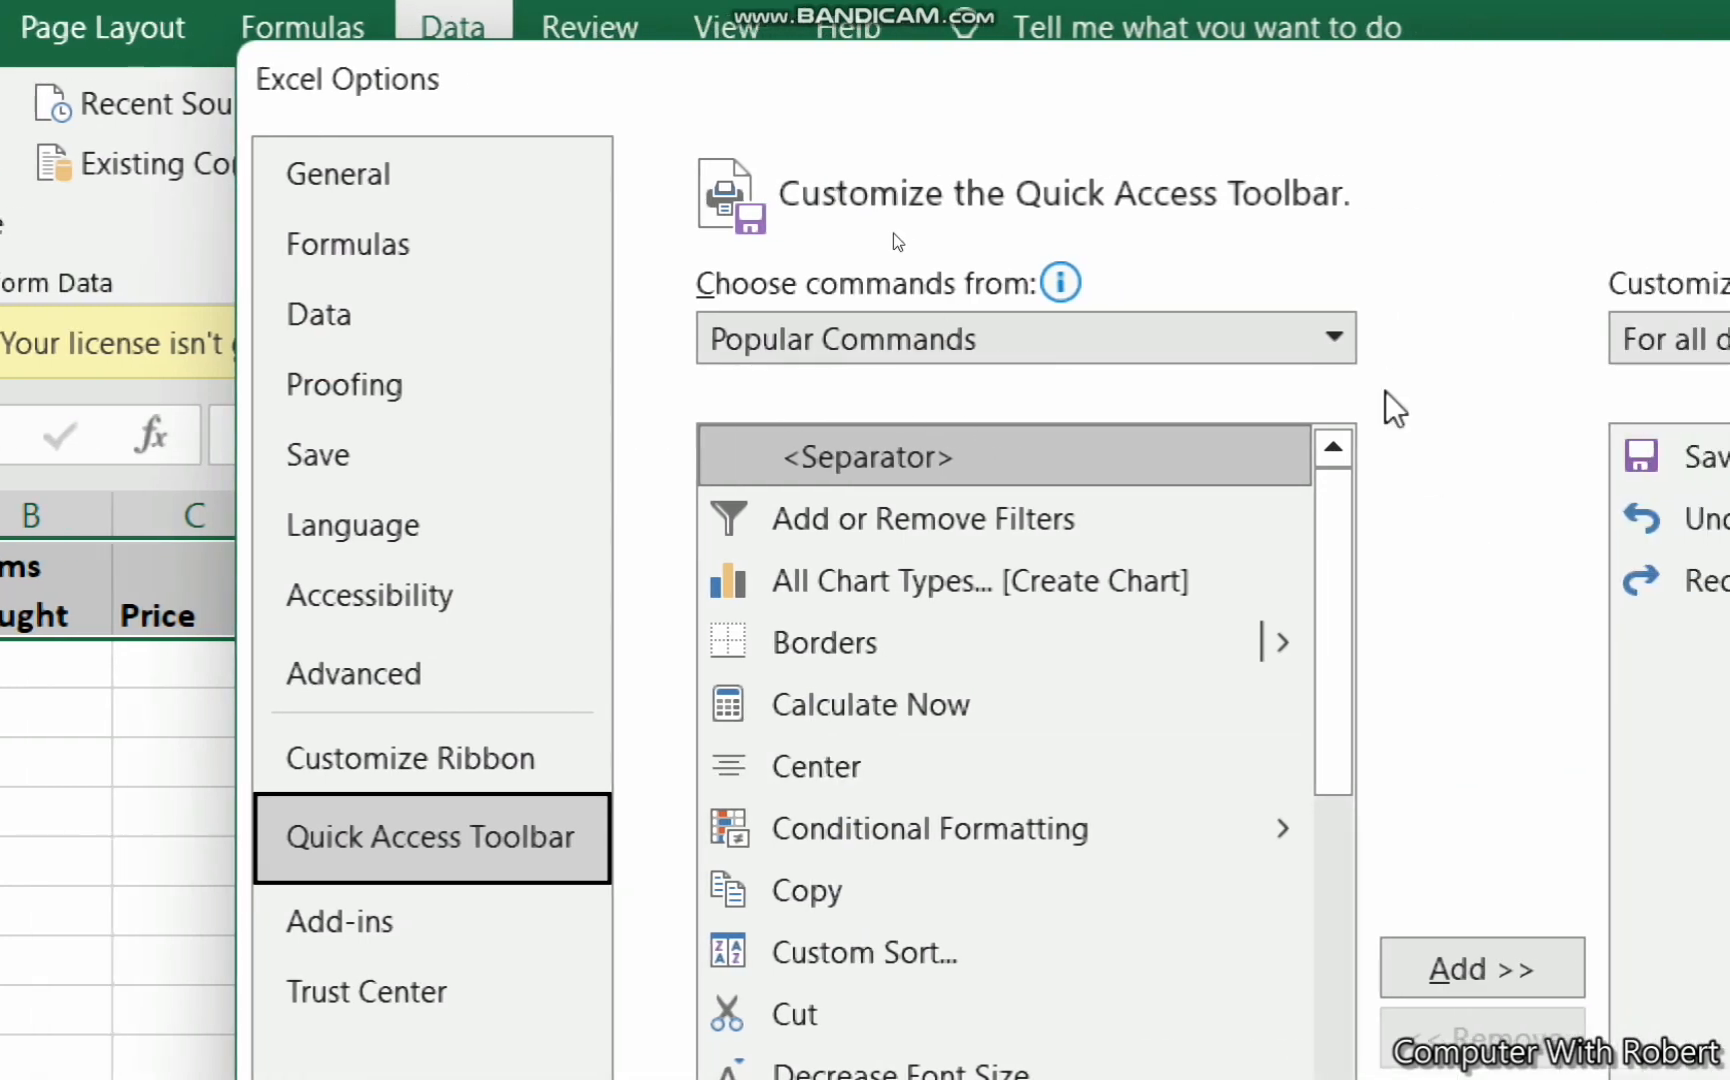
{"action": "left_click", "coordinate": [1538, 340]}
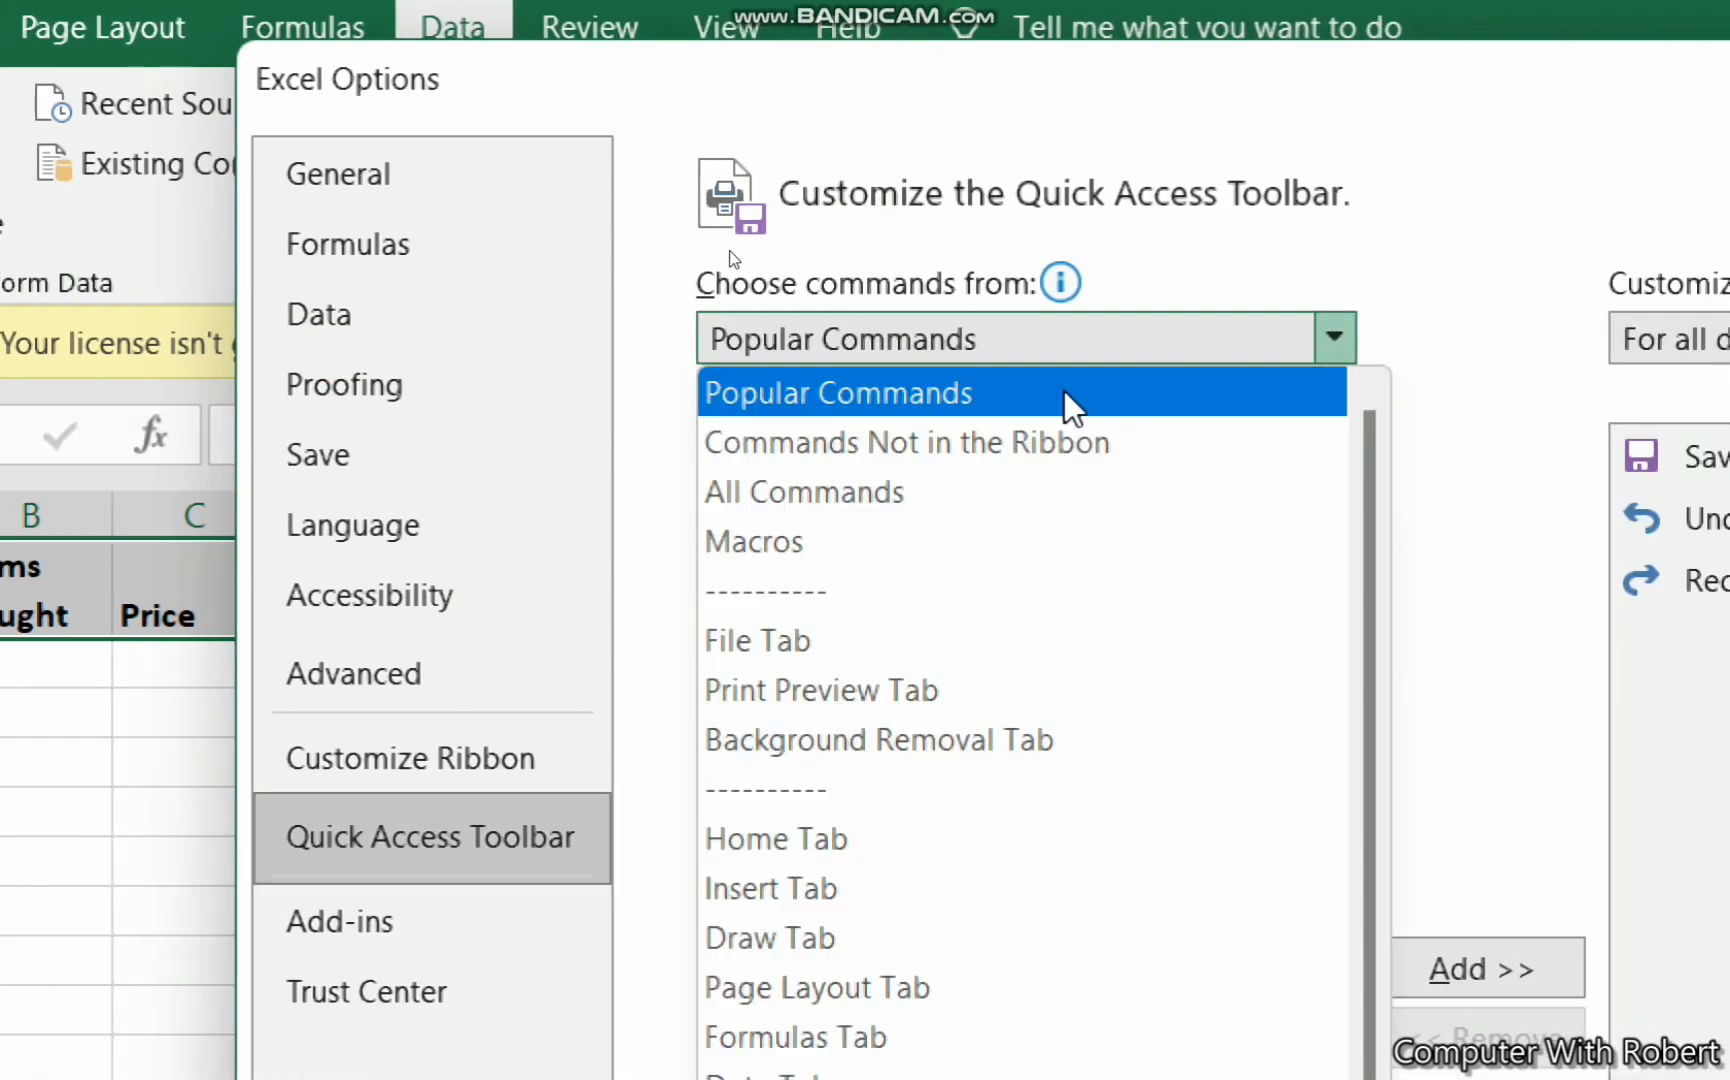
{"action": "left_click", "coordinate": [981, 431]}
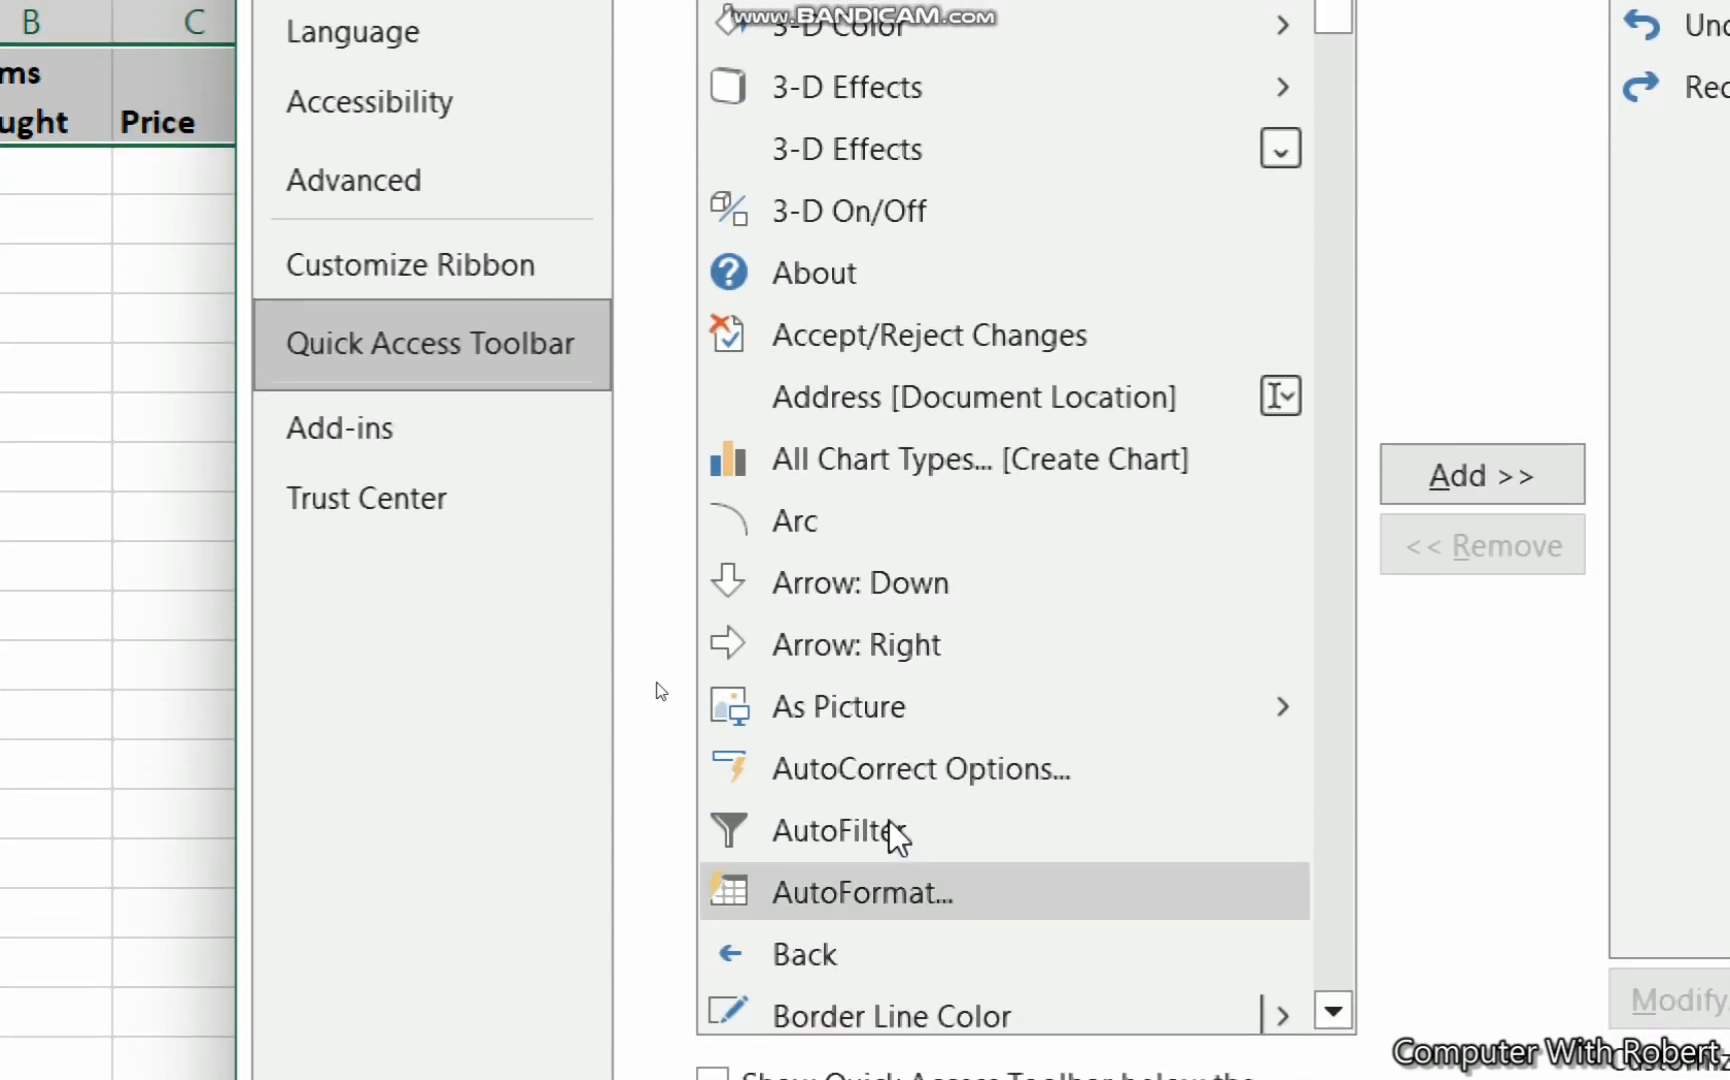
Add the Form command to the Quick Access Toolbar for all documents and apply the customization
{"action": "scroll", "coordinate": [893, 838], "scroll_direction": "down", "scroll_amount": 5}
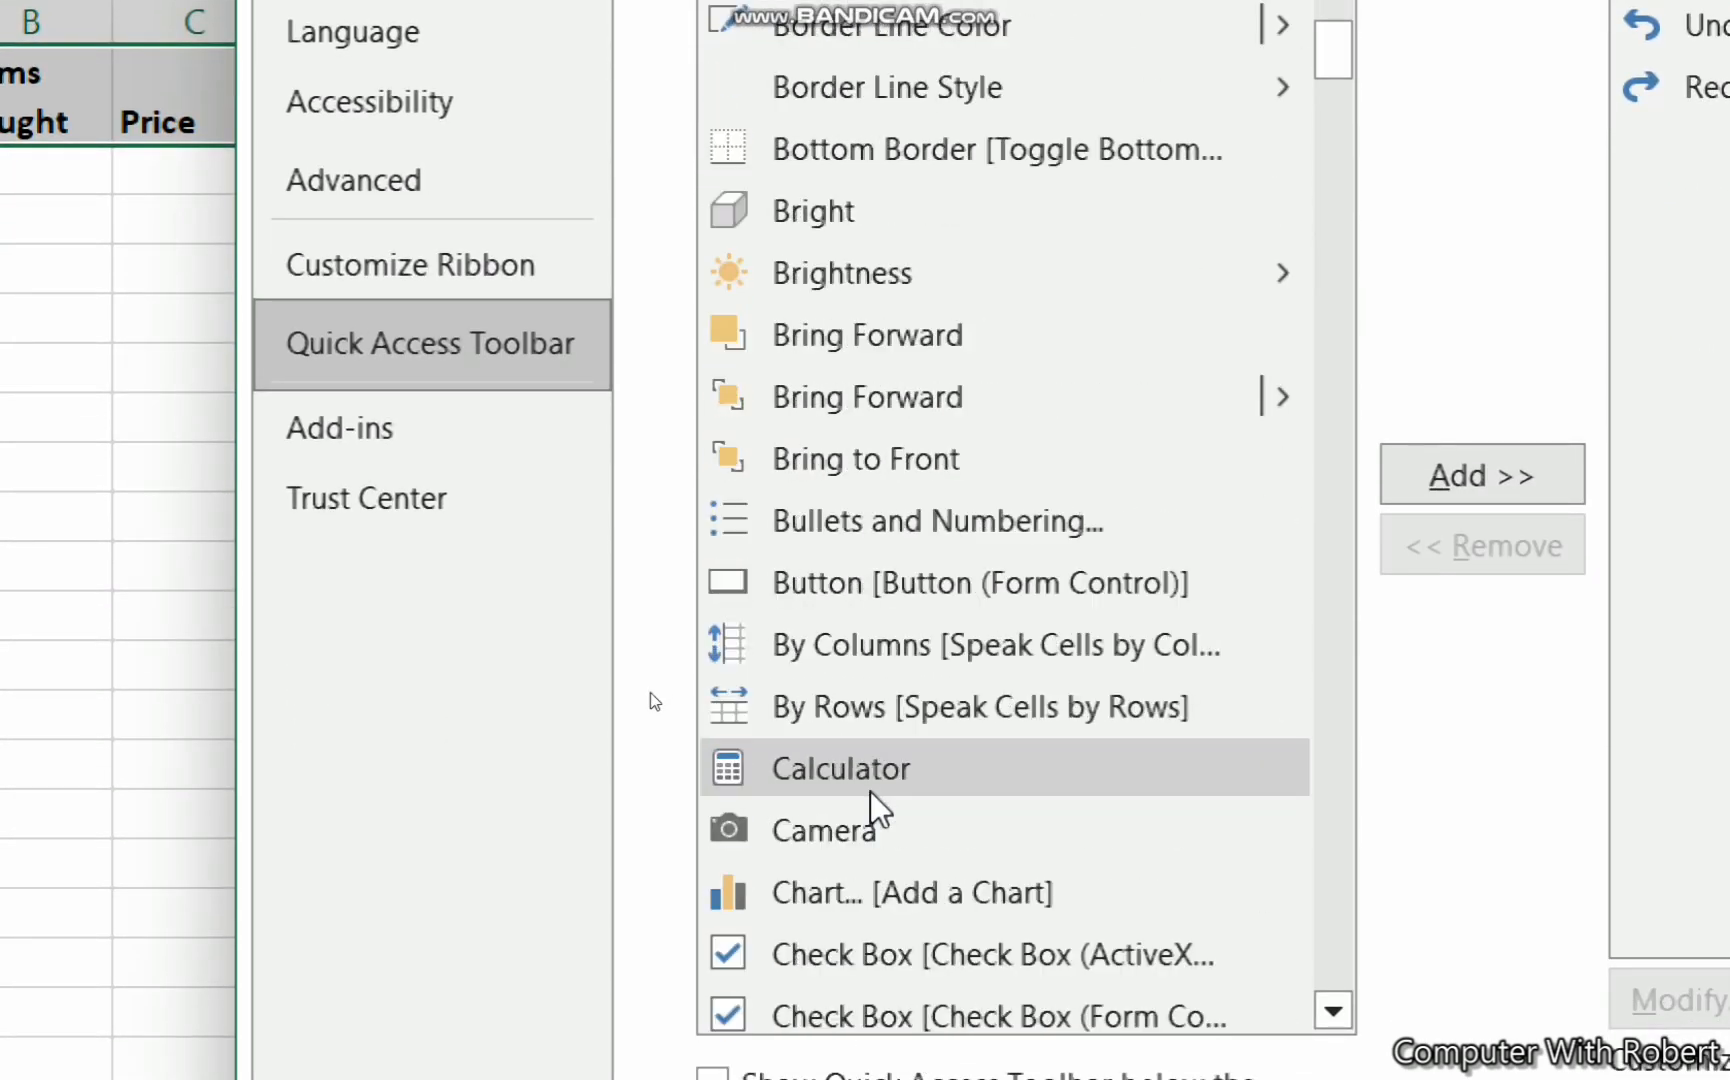
{"action": "scroll", "coordinate": [870, 790], "scroll_direction": "down", "scroll_amount": 10}
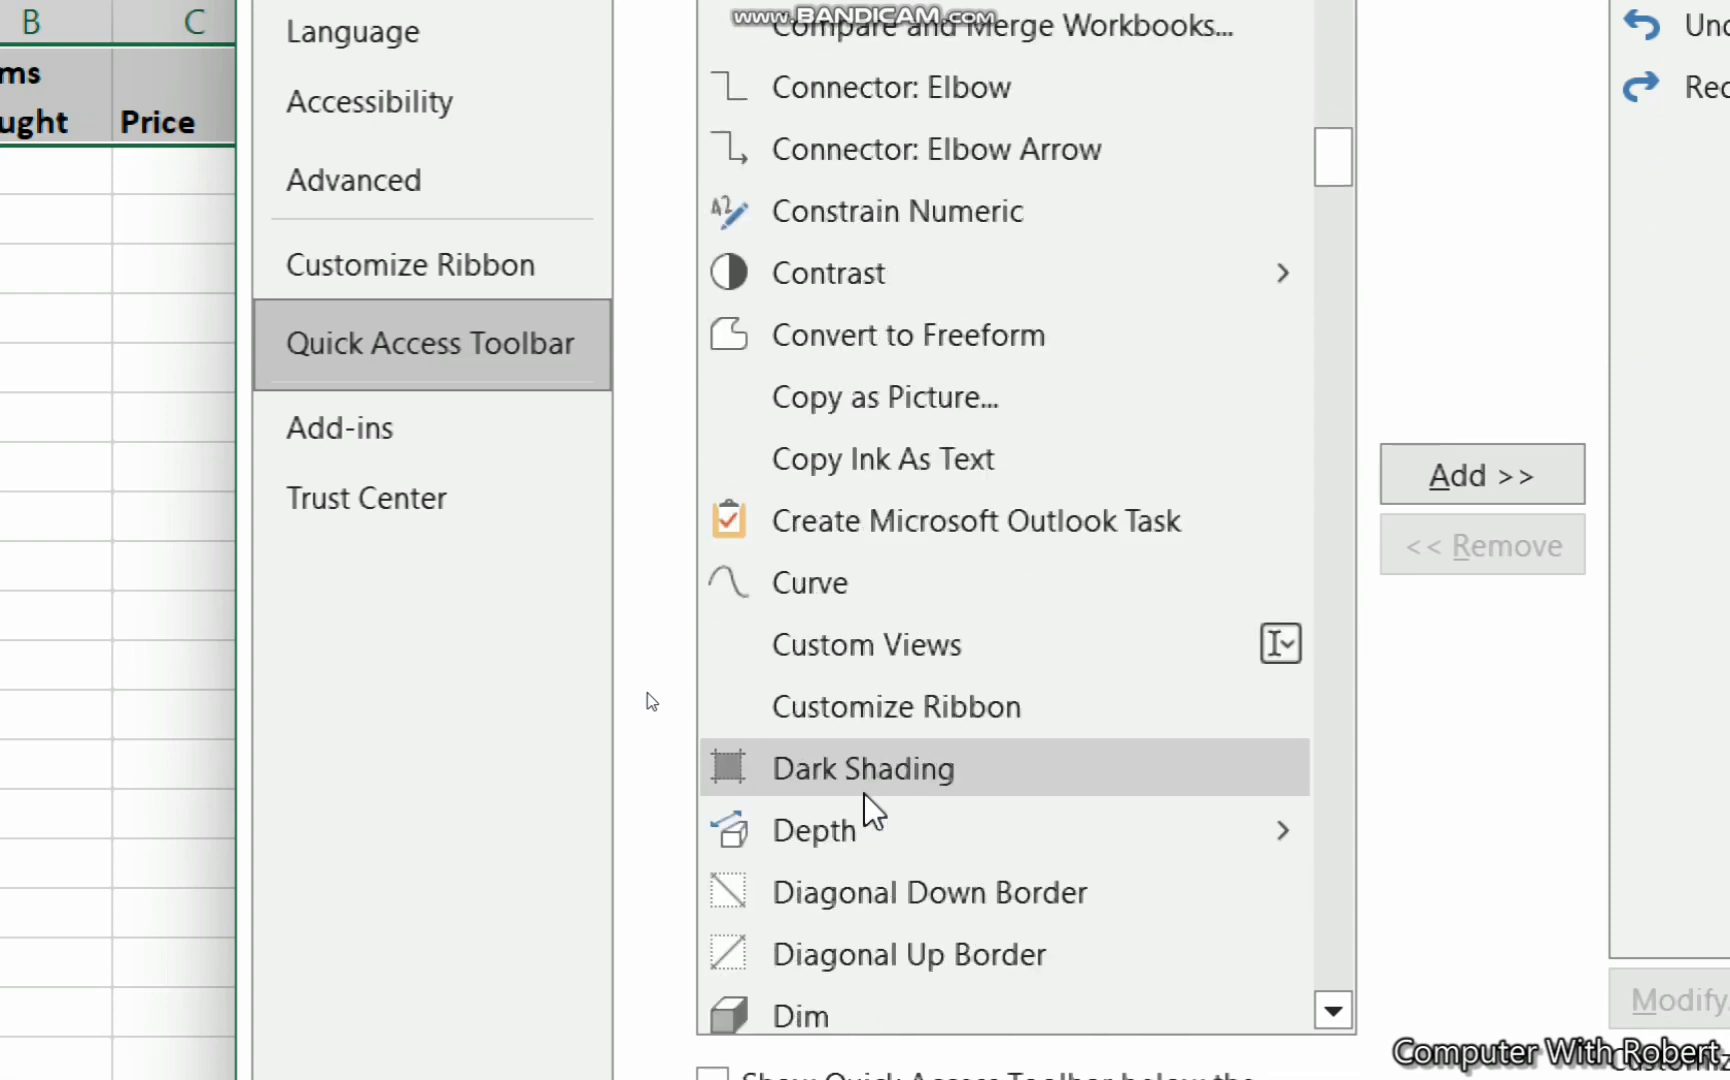
{"action": "scroll", "coordinate": [864, 796], "scroll_direction": "down", "scroll_amount": 5}
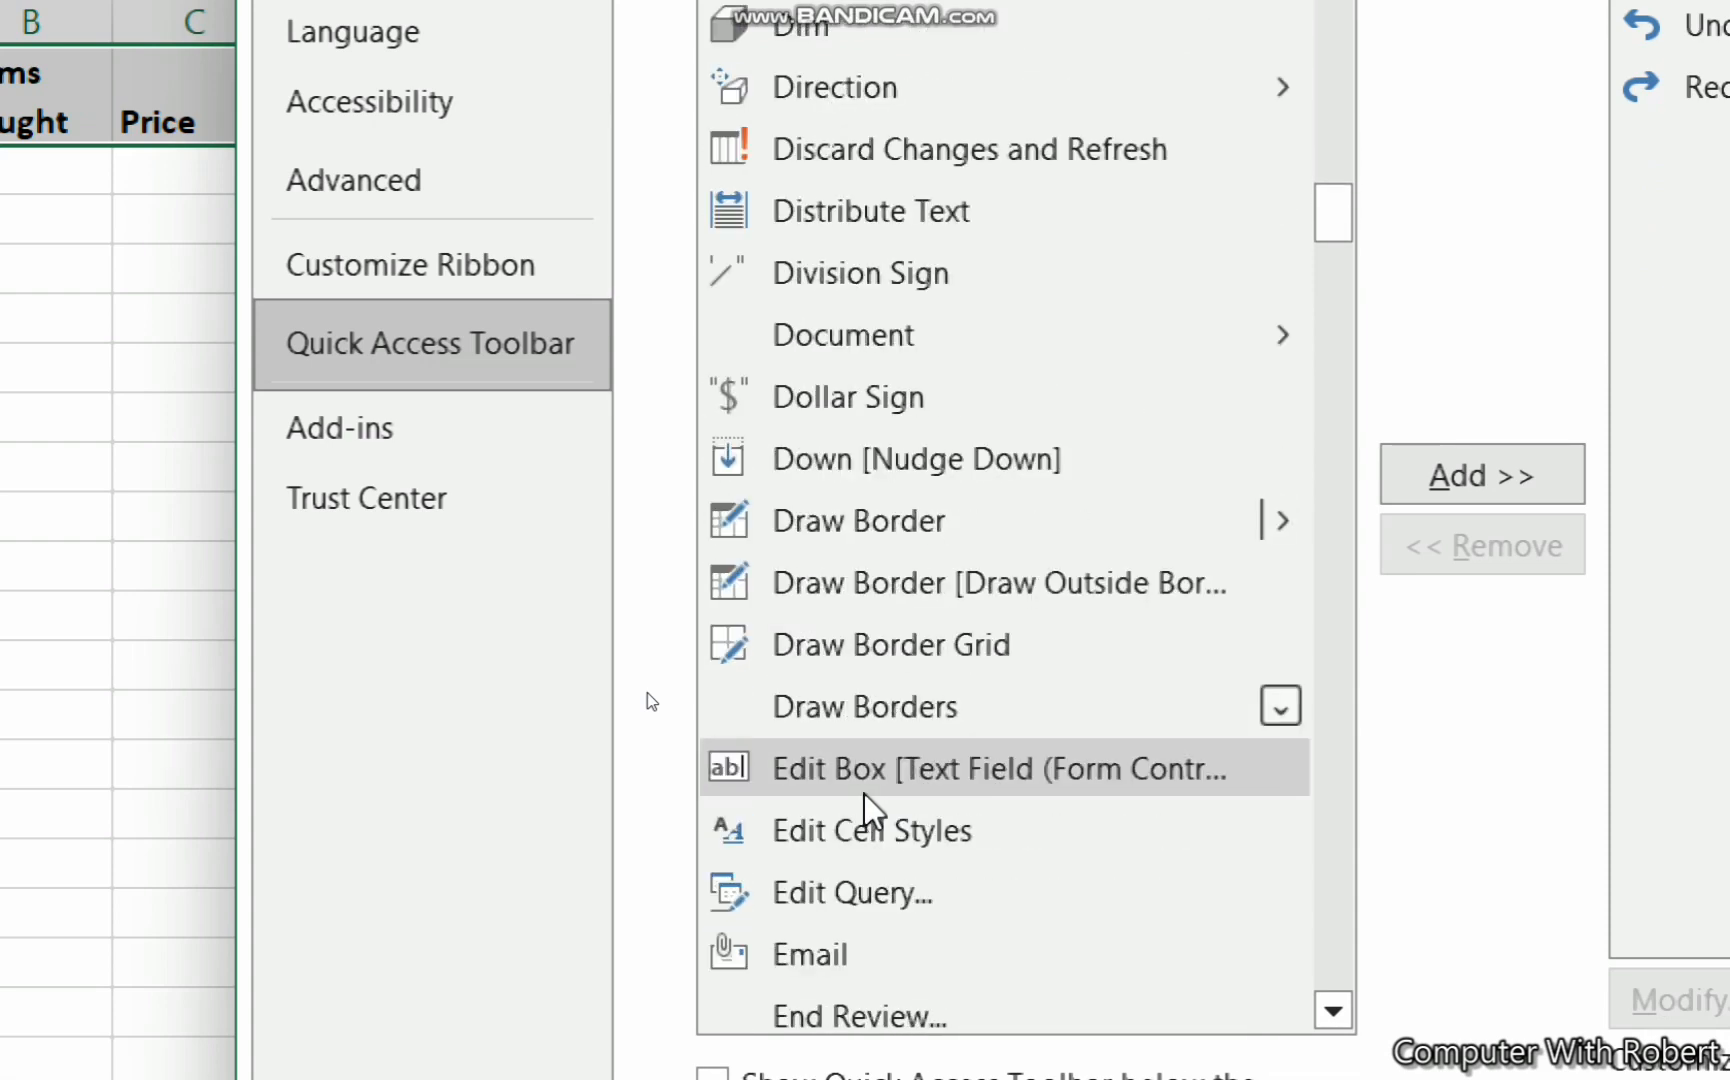
{"action": "scroll", "coordinate": [866, 805], "scroll_direction": "down", "scroll_amount": 6}
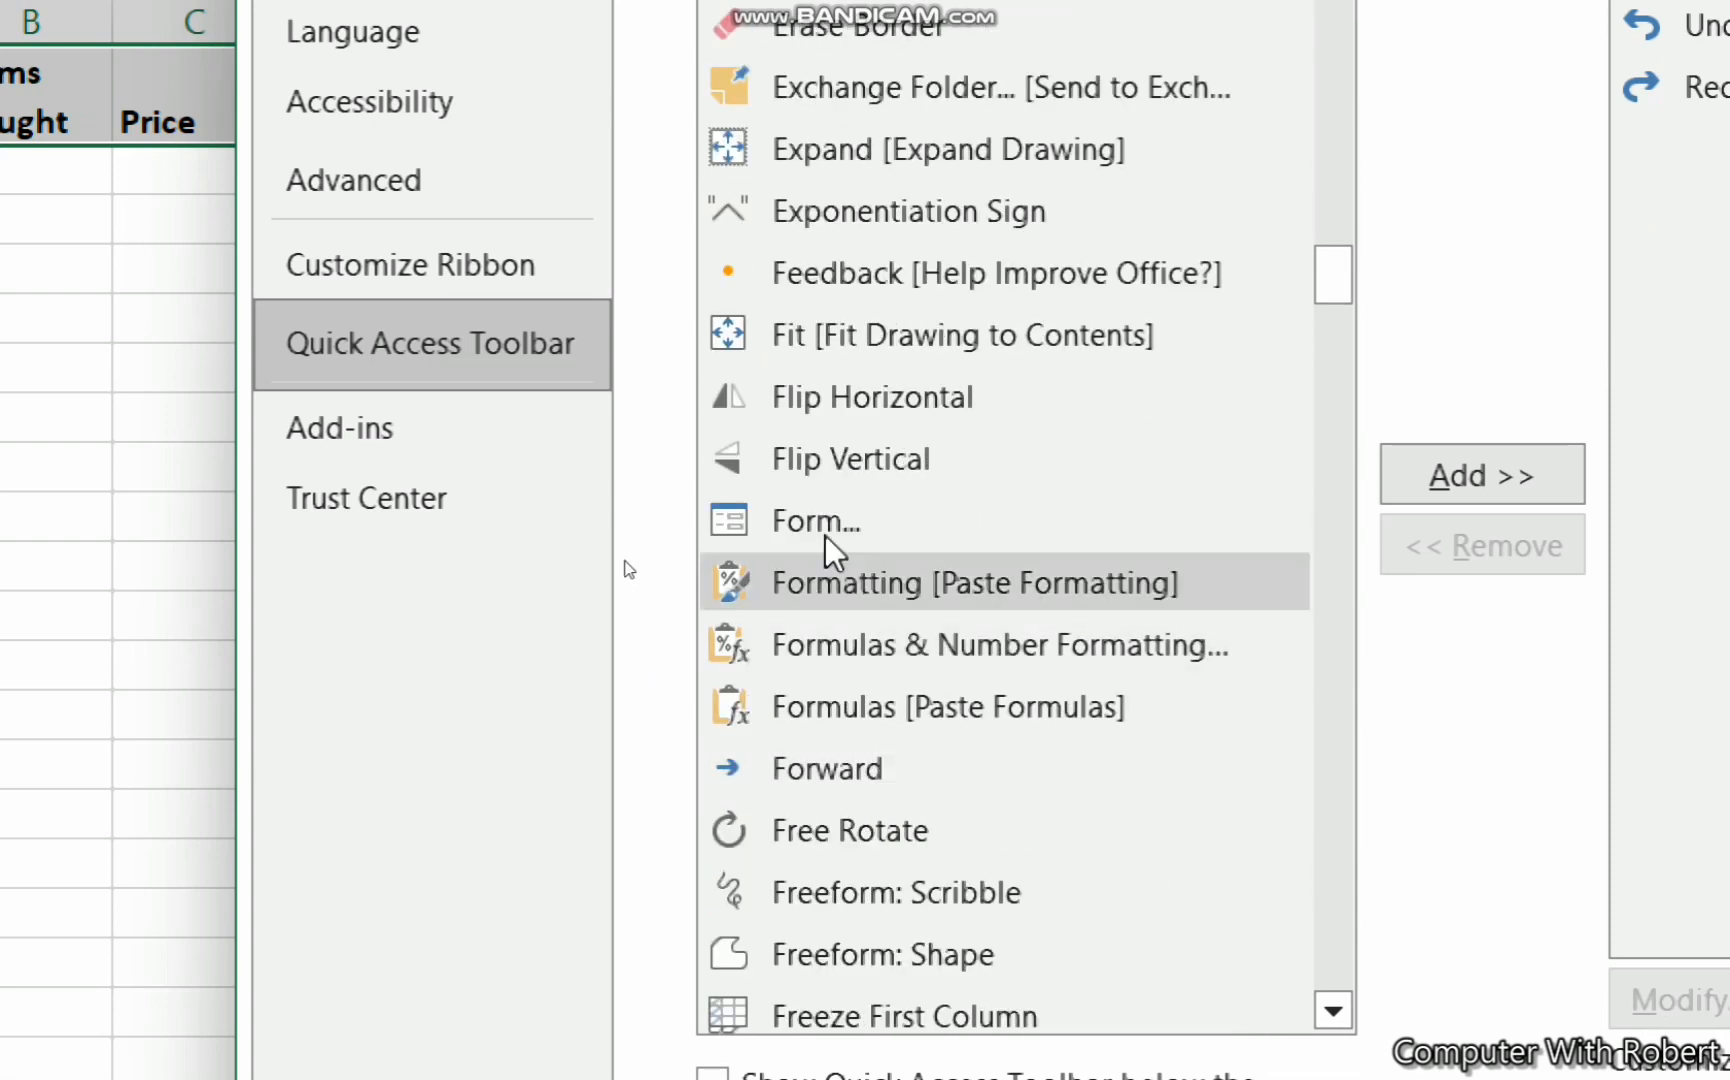
{"action": "left_click", "coordinate": [808, 512]}
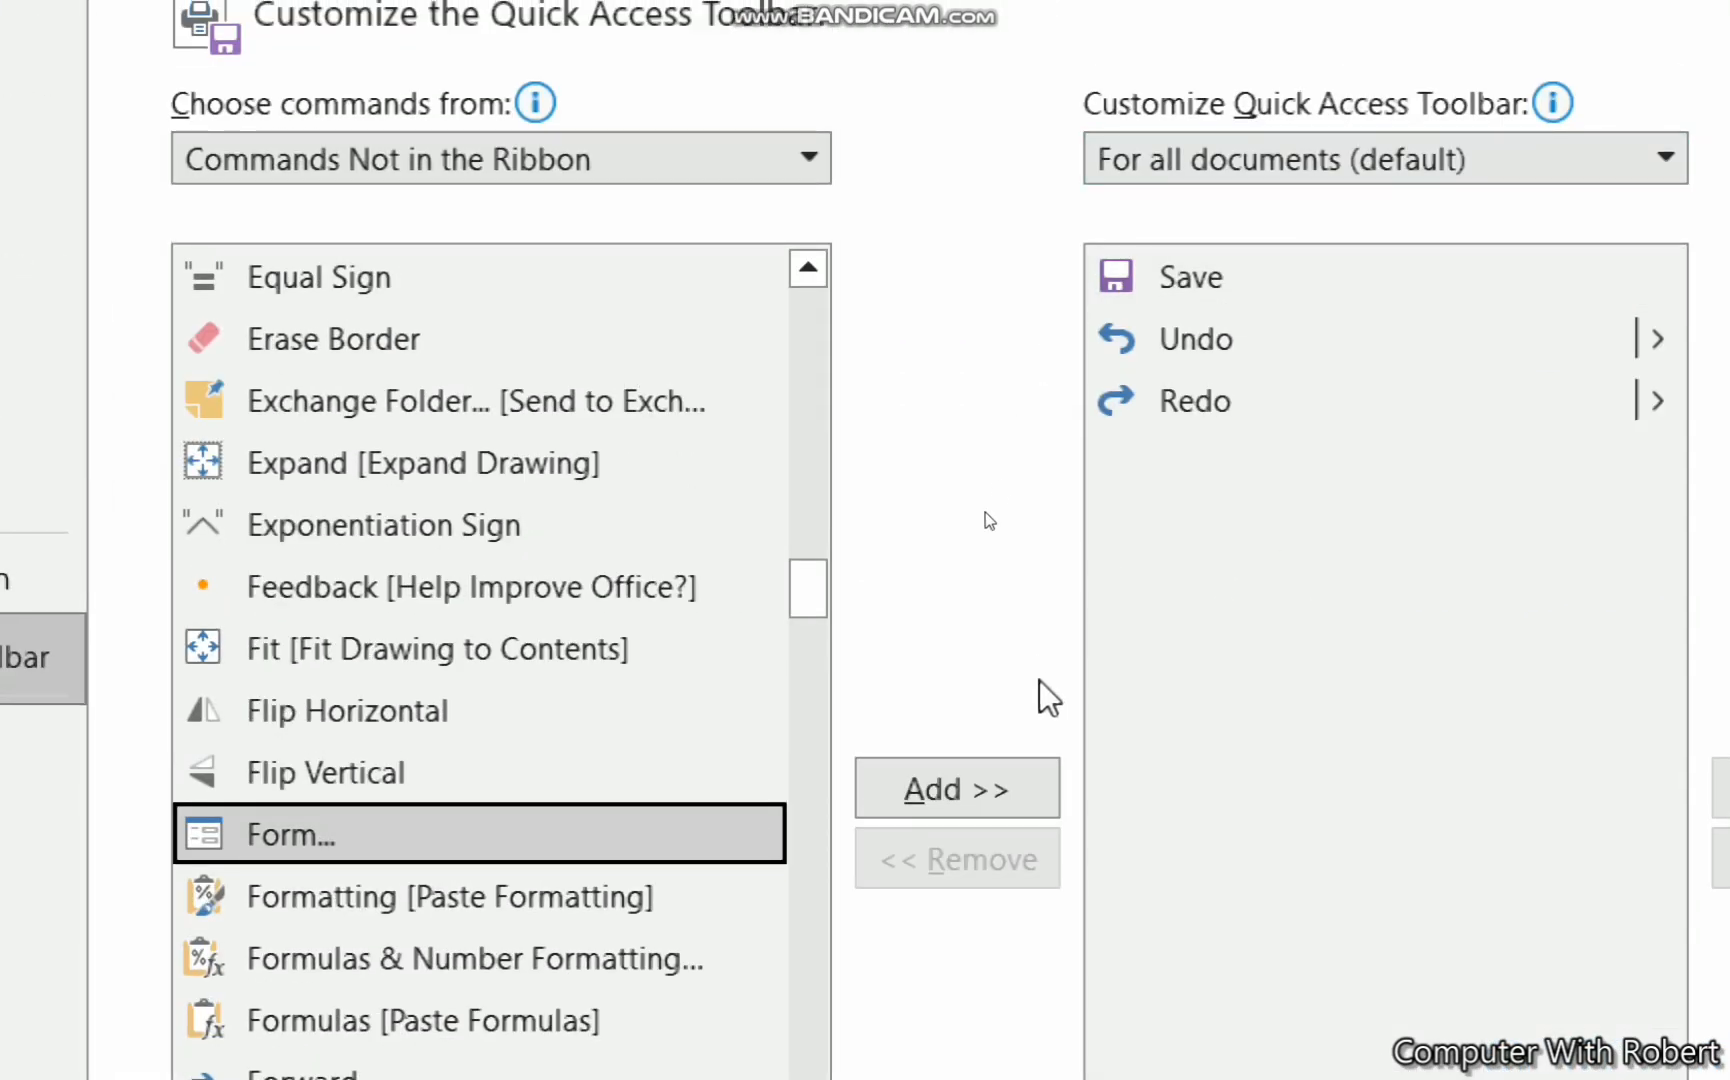
{"action": "left_click", "coordinate": [997, 789]}
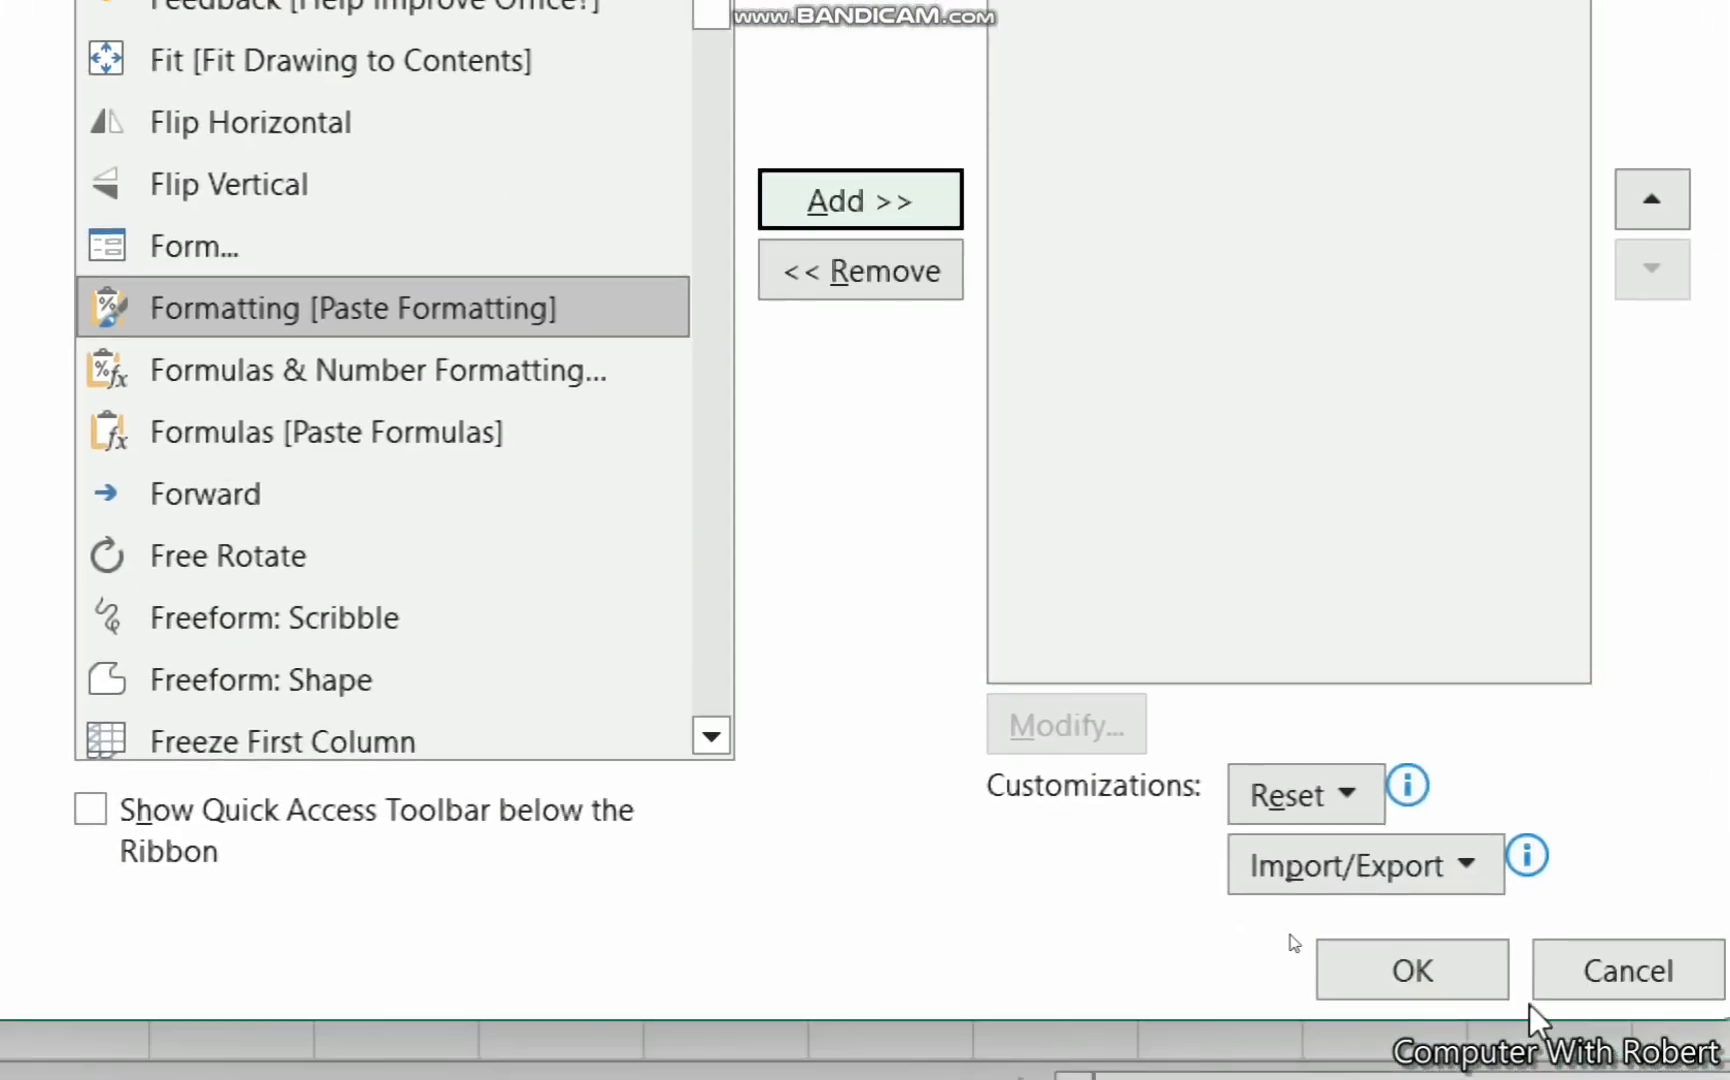
{"action": "left_click", "coordinate": [1475, 972]}
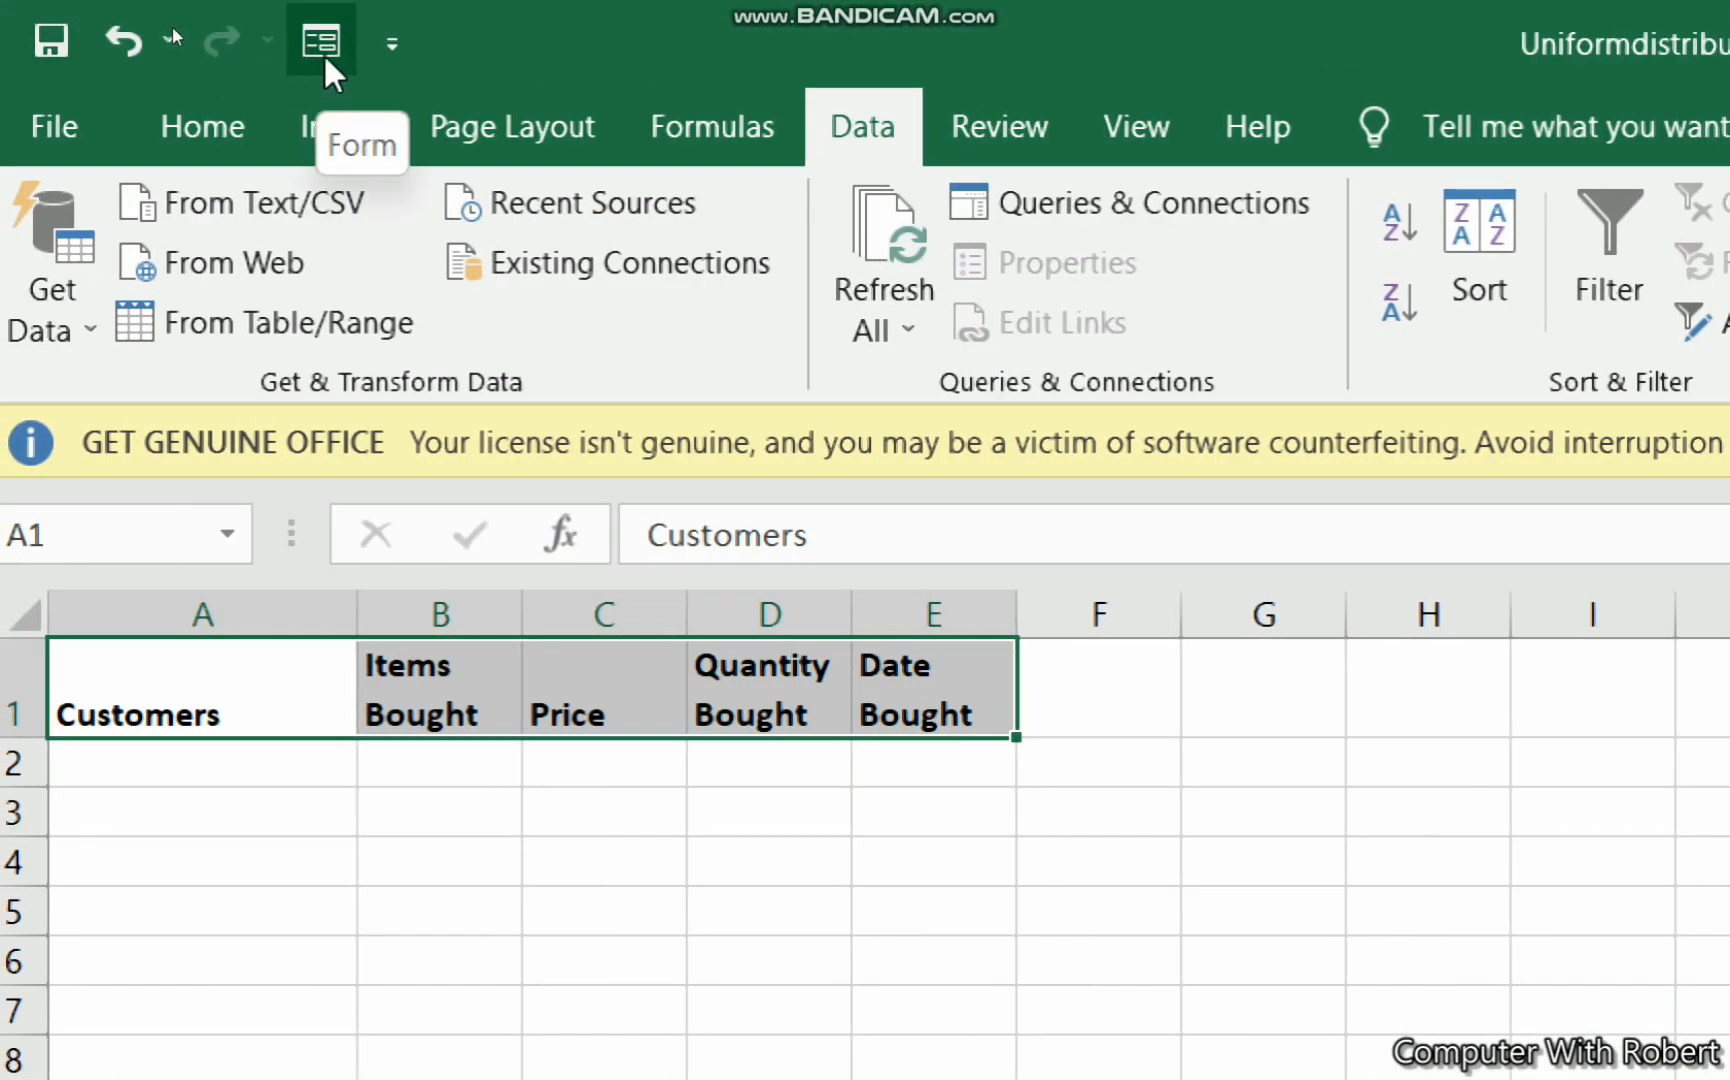
Open the data form using the first row as column labels and move it below the header row
{"action": "left_click", "coordinate": [323, 53]}
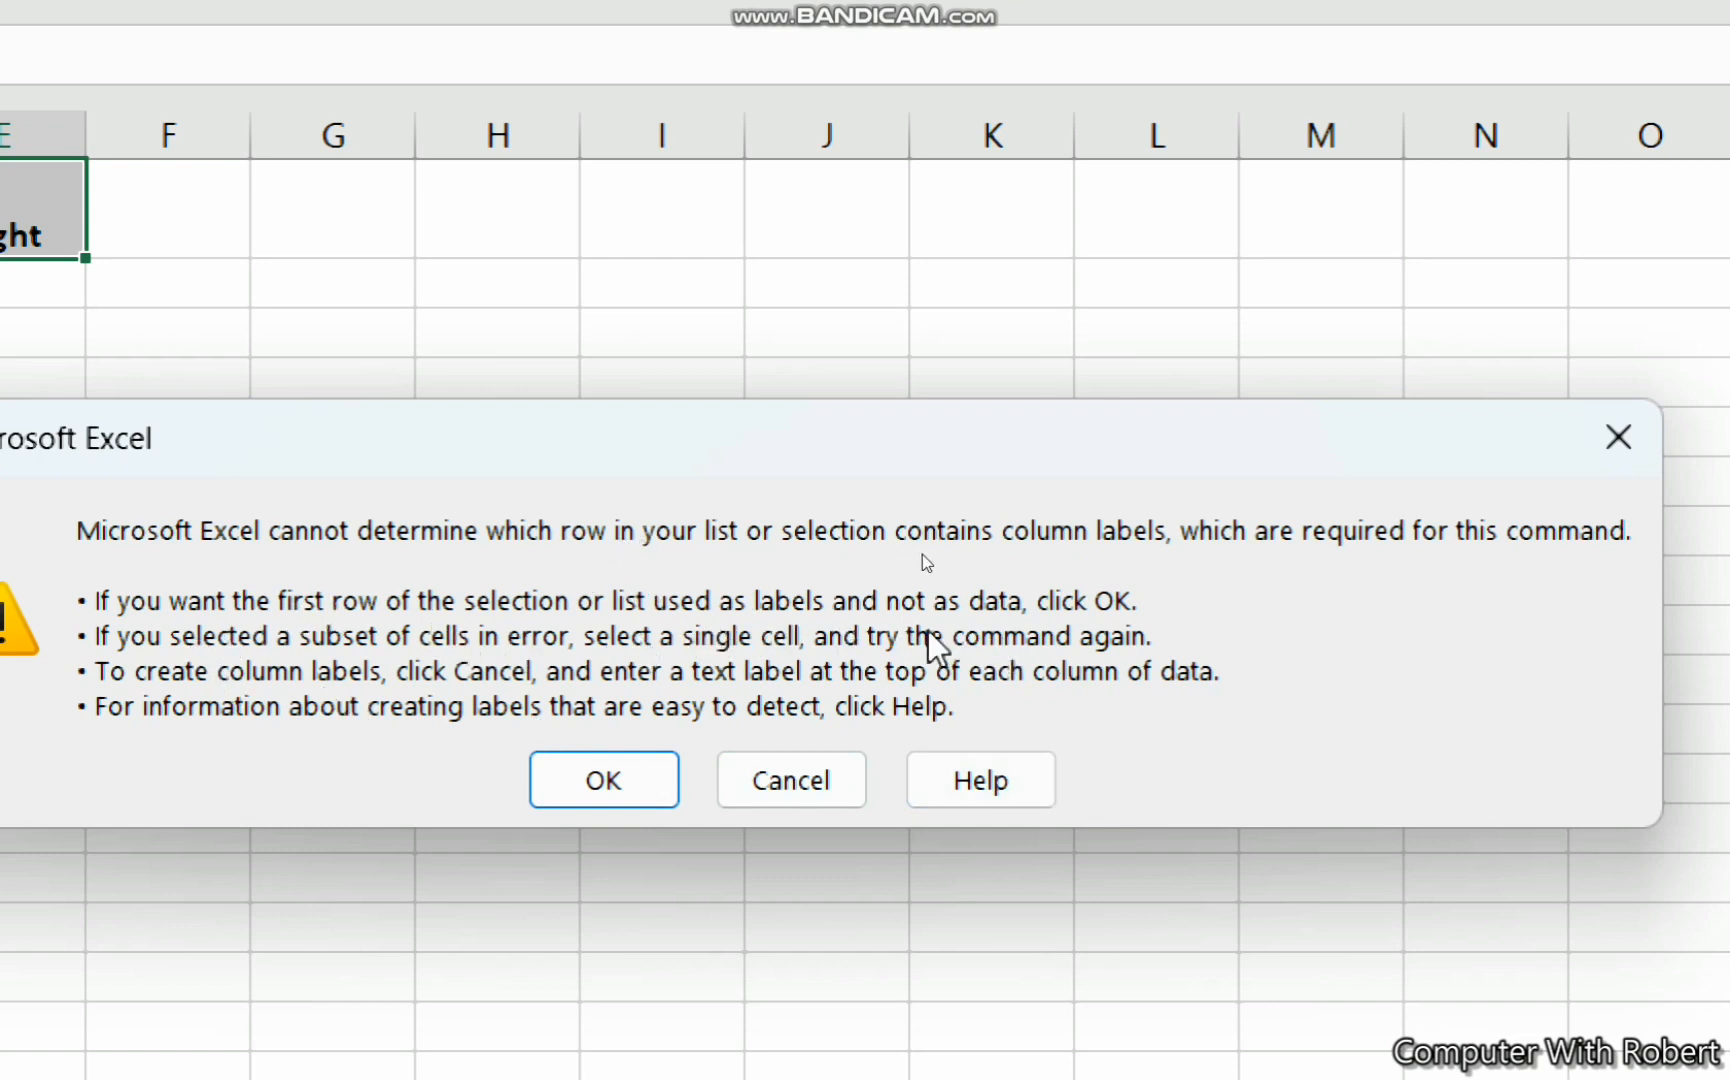
{"action": "left_click", "coordinate": [600, 772]}
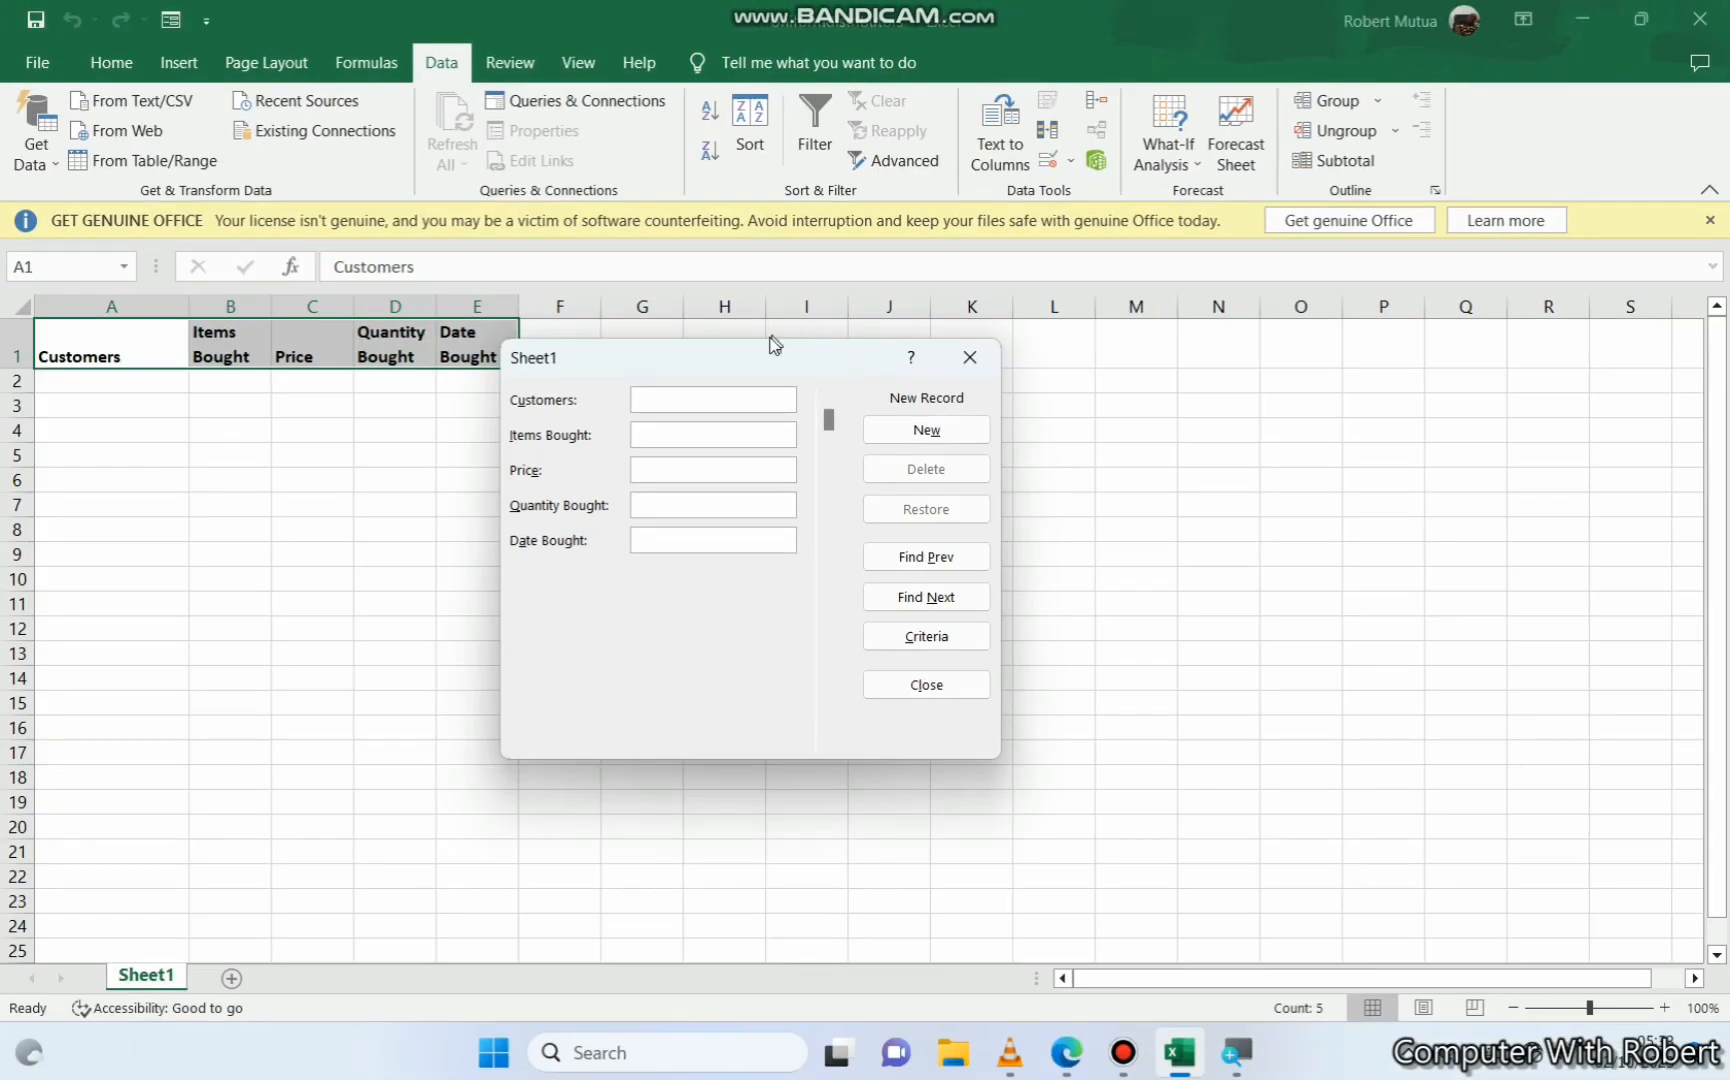
{"action": "left_click_drag", "start_coordinate": [760, 355], "coordinate": [302, 478]}
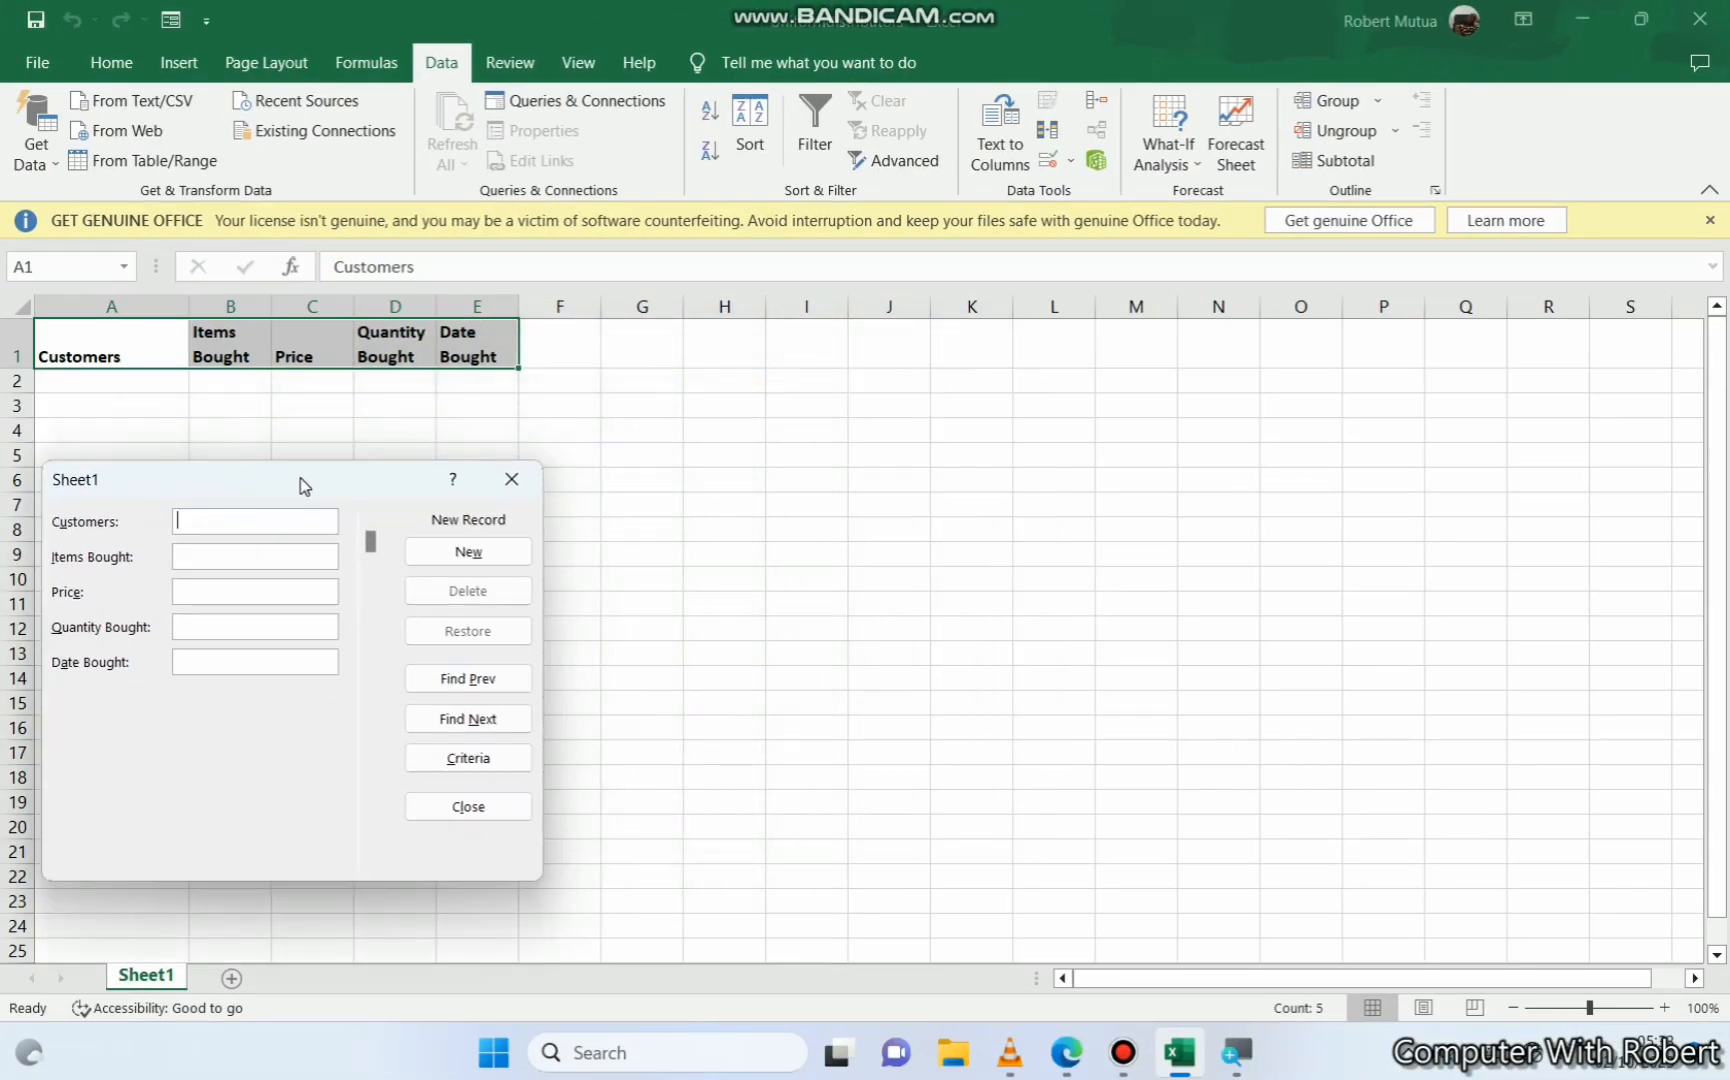
Bring up the assignment PDF in Edge and add its first form record: Lenny Distributors, Tunic, 600, 1000, 06/03/2020
{"action": "left_click", "coordinate": [1066, 1070]}
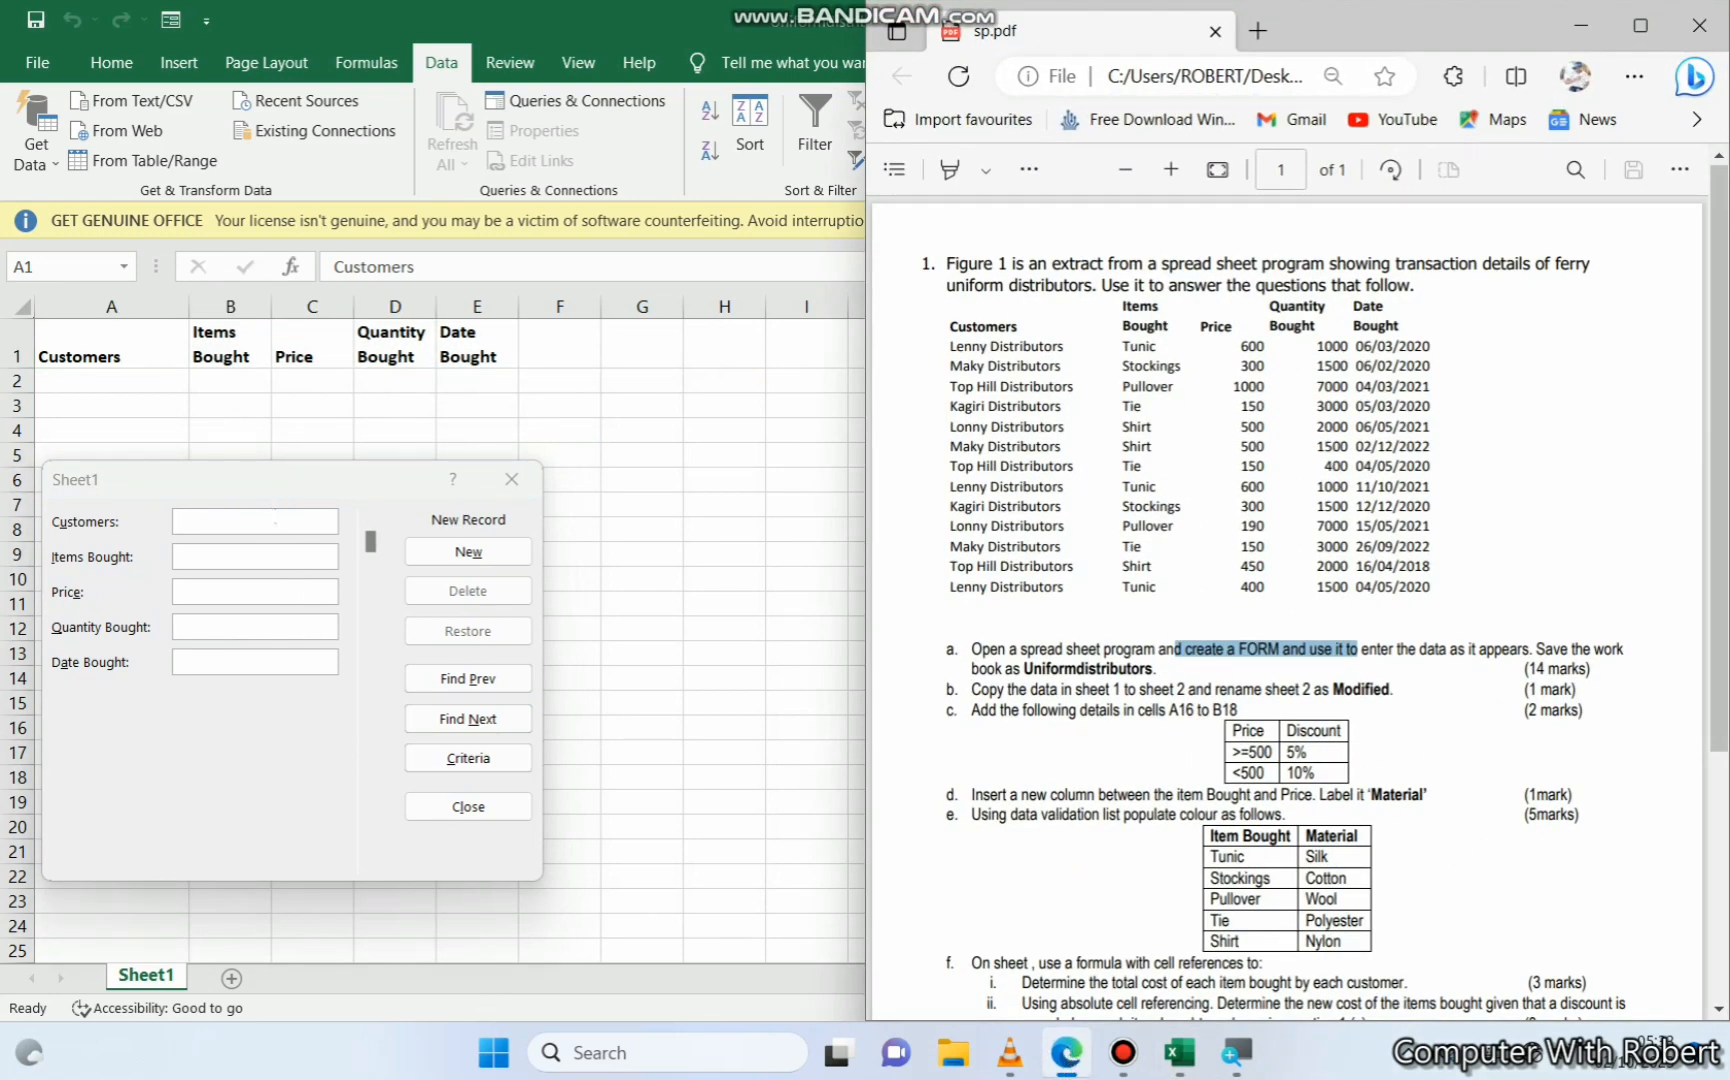
{"action": "left_click", "coordinate": [274, 518]}
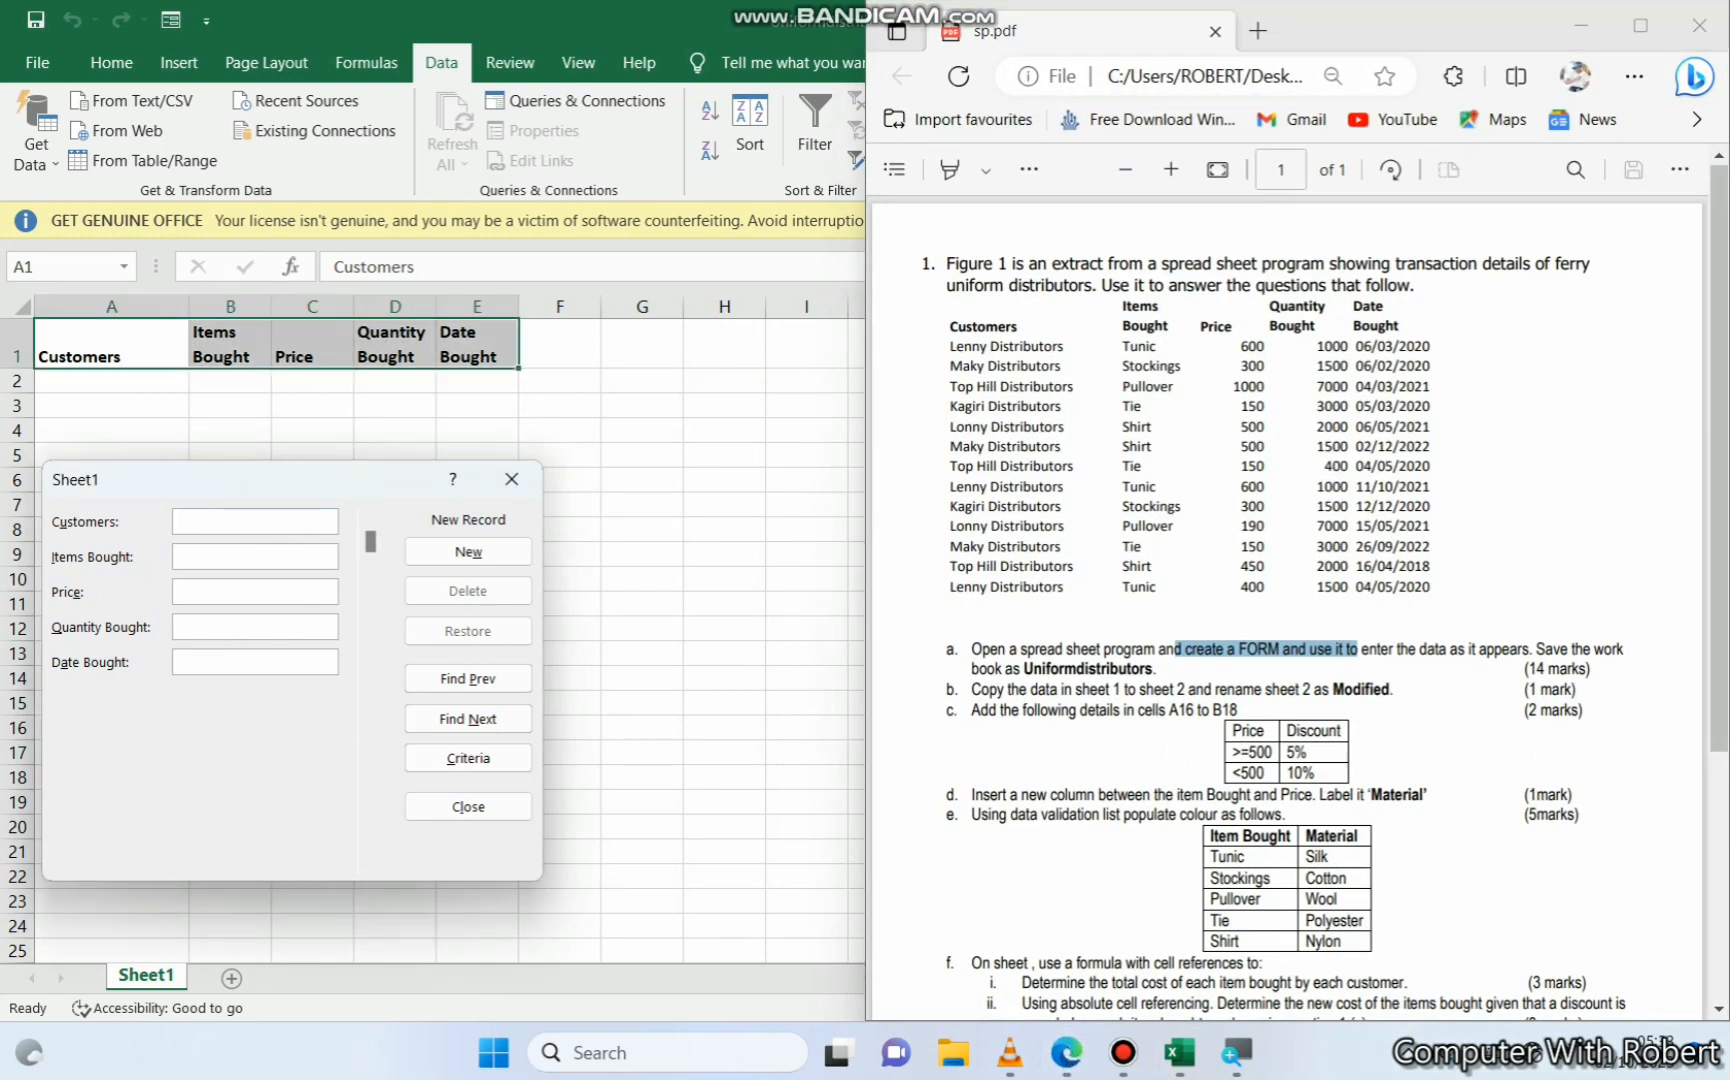
{"action": "type", "text": "Lenny Distributors"}
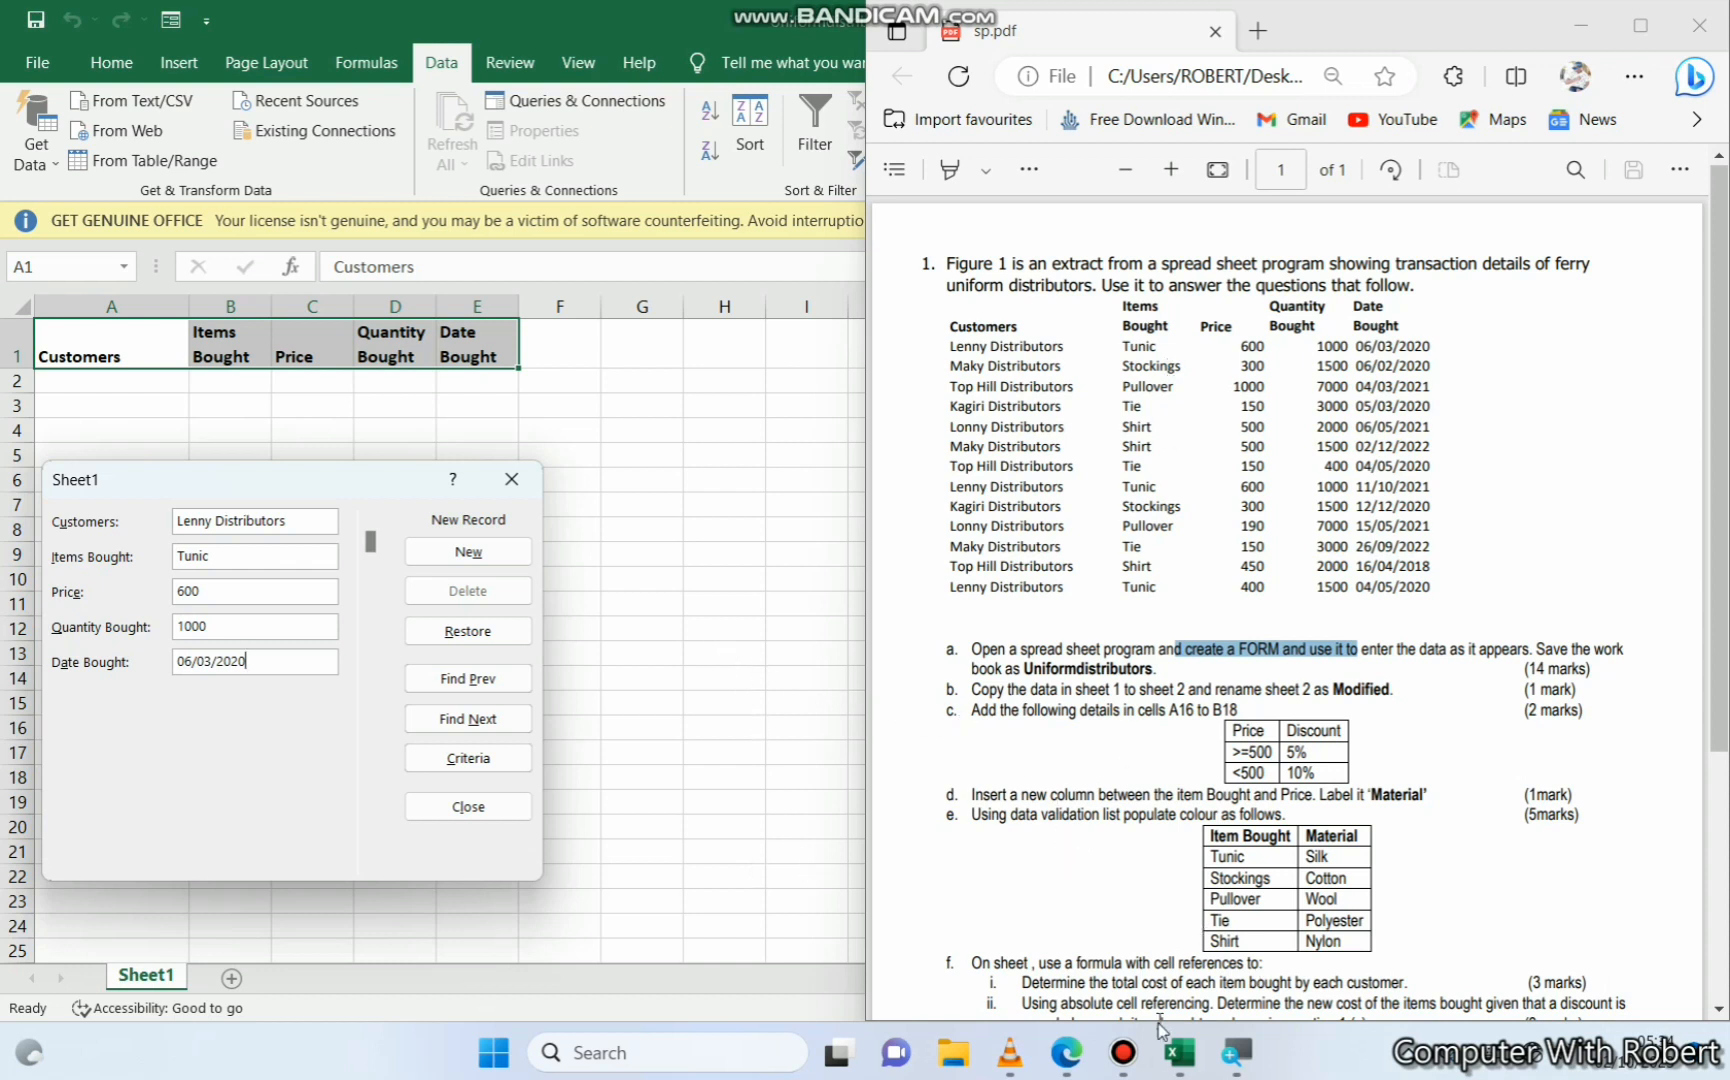
{"action": "scroll", "coordinate": [1326, 506], "scroll_direction": "up", "scroll_amount": 1}
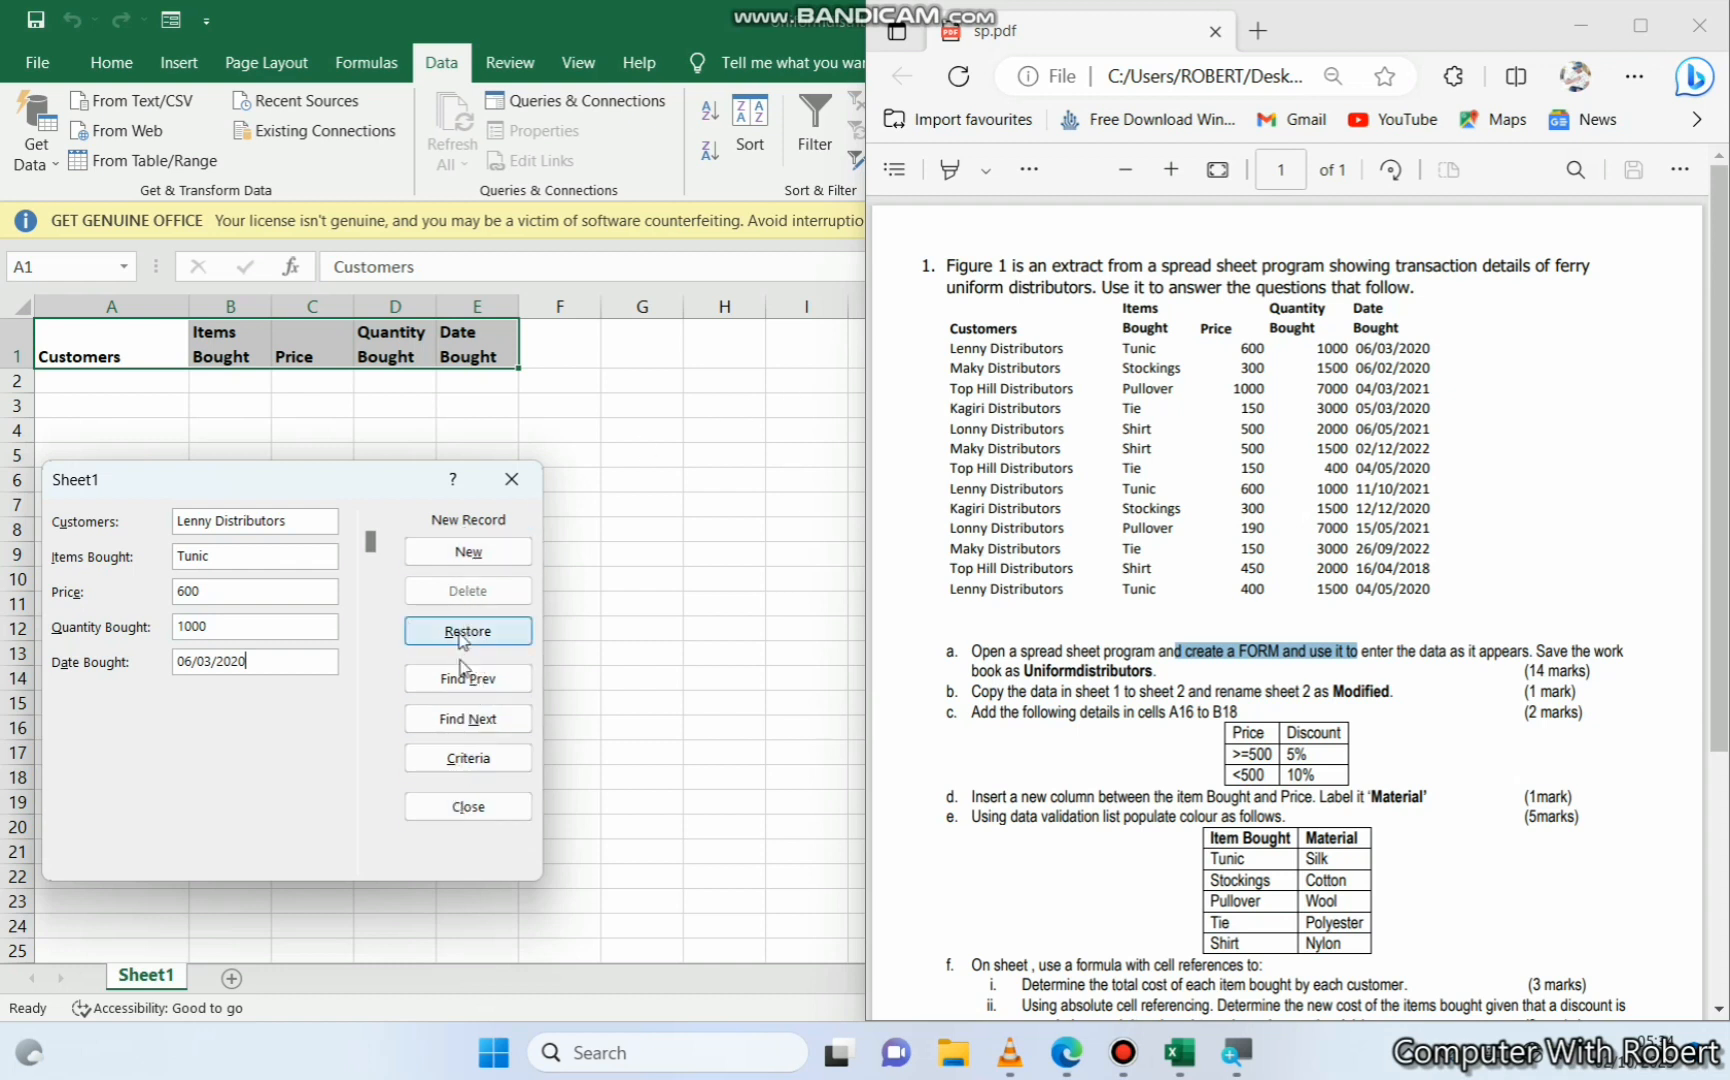
{"action": "left_click", "coordinate": [474, 555]}
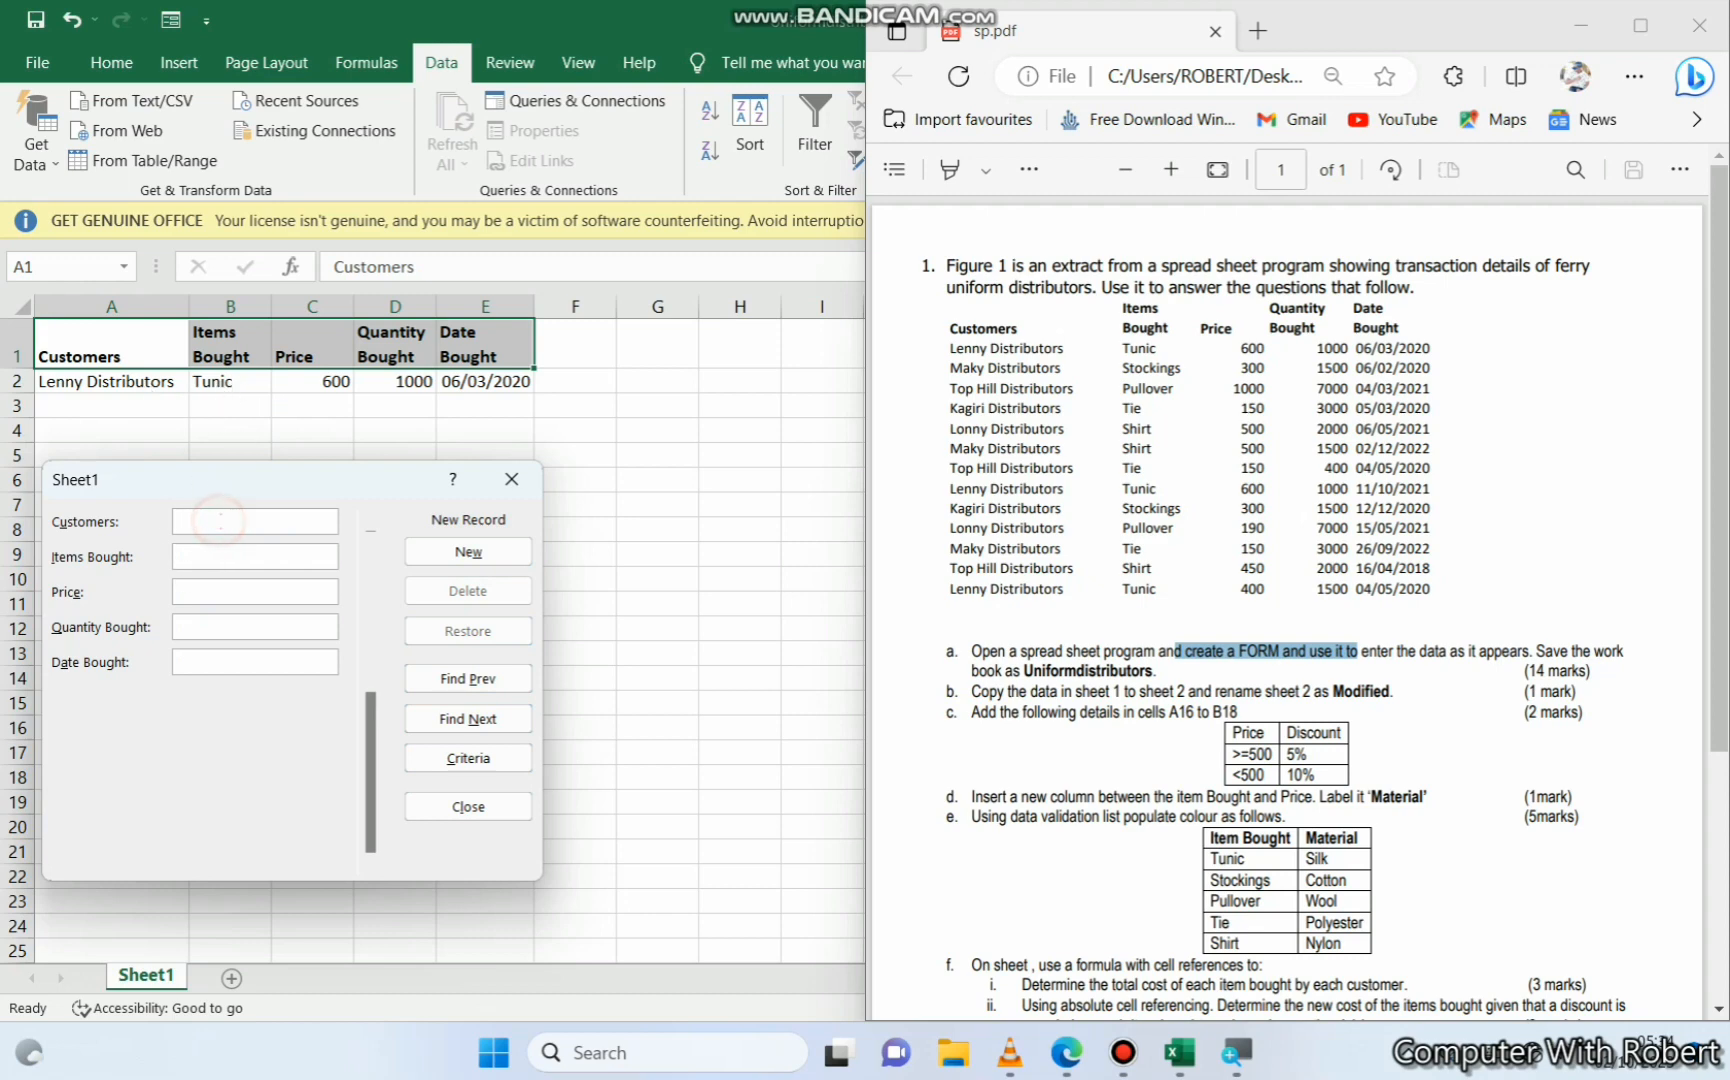
Enter the remaining twelve transaction records from the PDF, starting with Maky Distributors, through the data form and close it
{"action": "type", "text": "Mak"}
{"action": "type", "text": "y Di"}
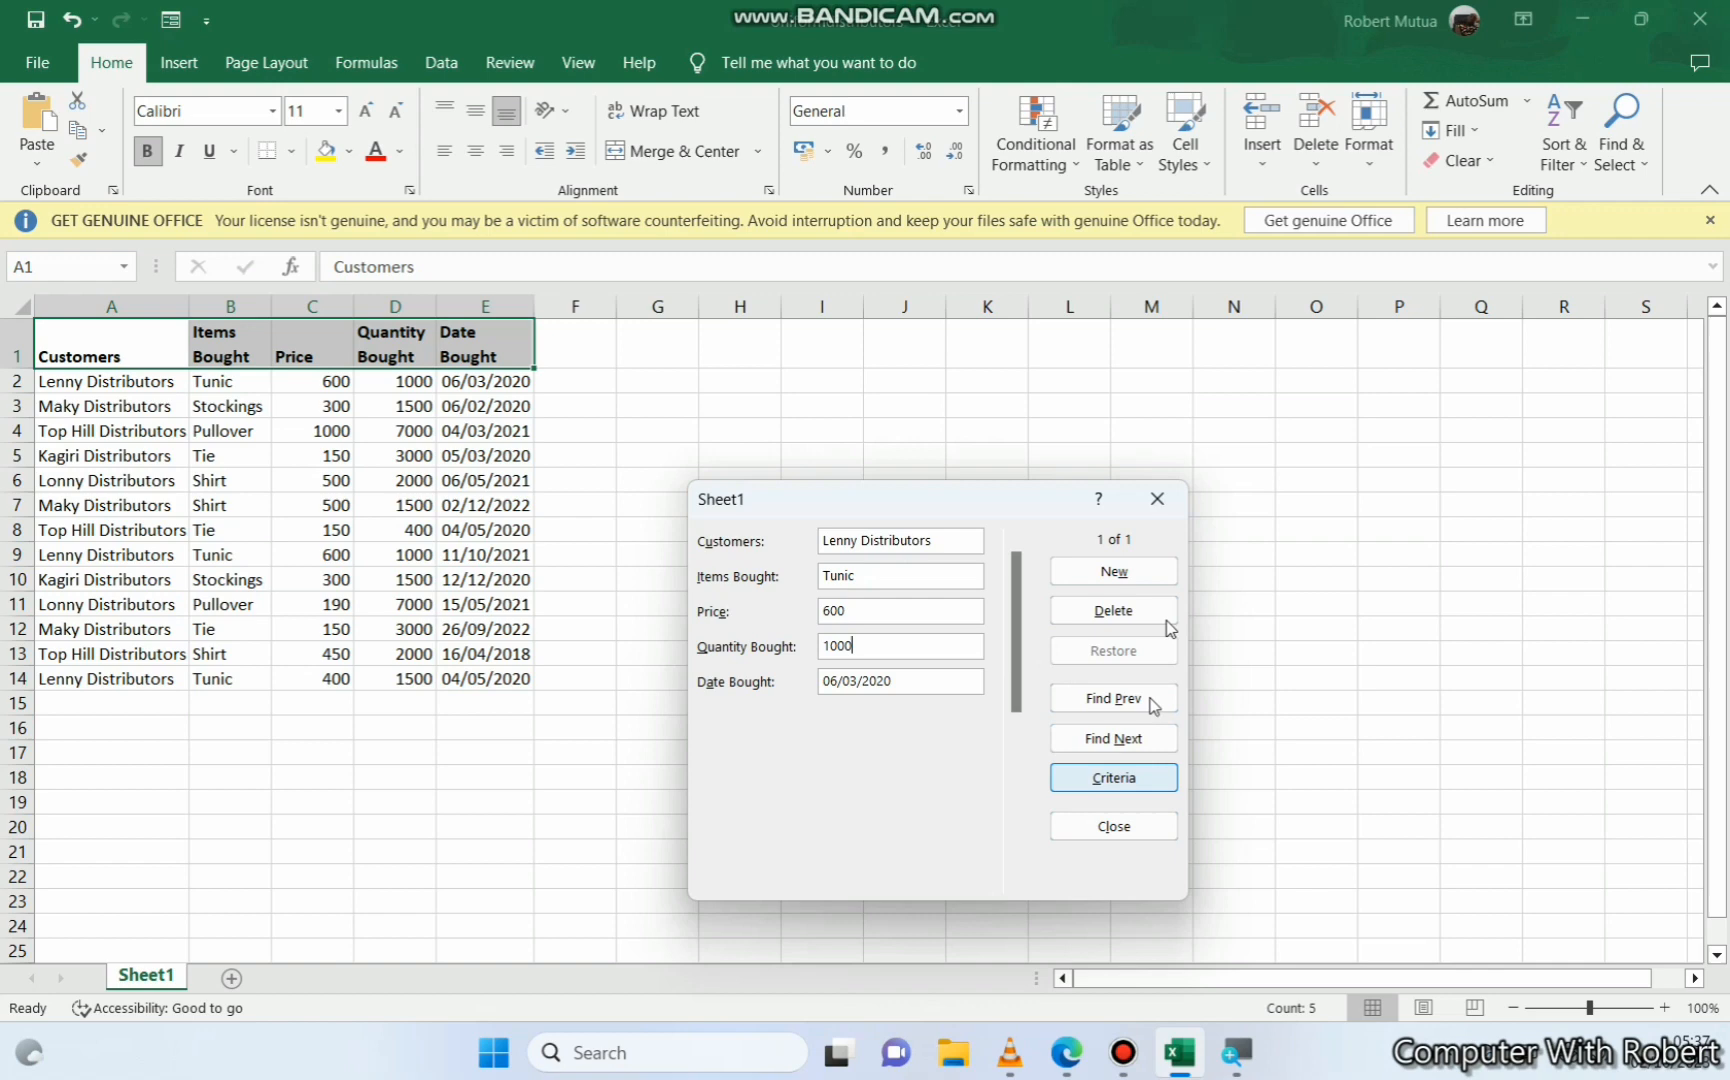
{"action": "left_click", "coordinate": [1152, 495]}
{"action": "left_click", "coordinate": [450, 628]}
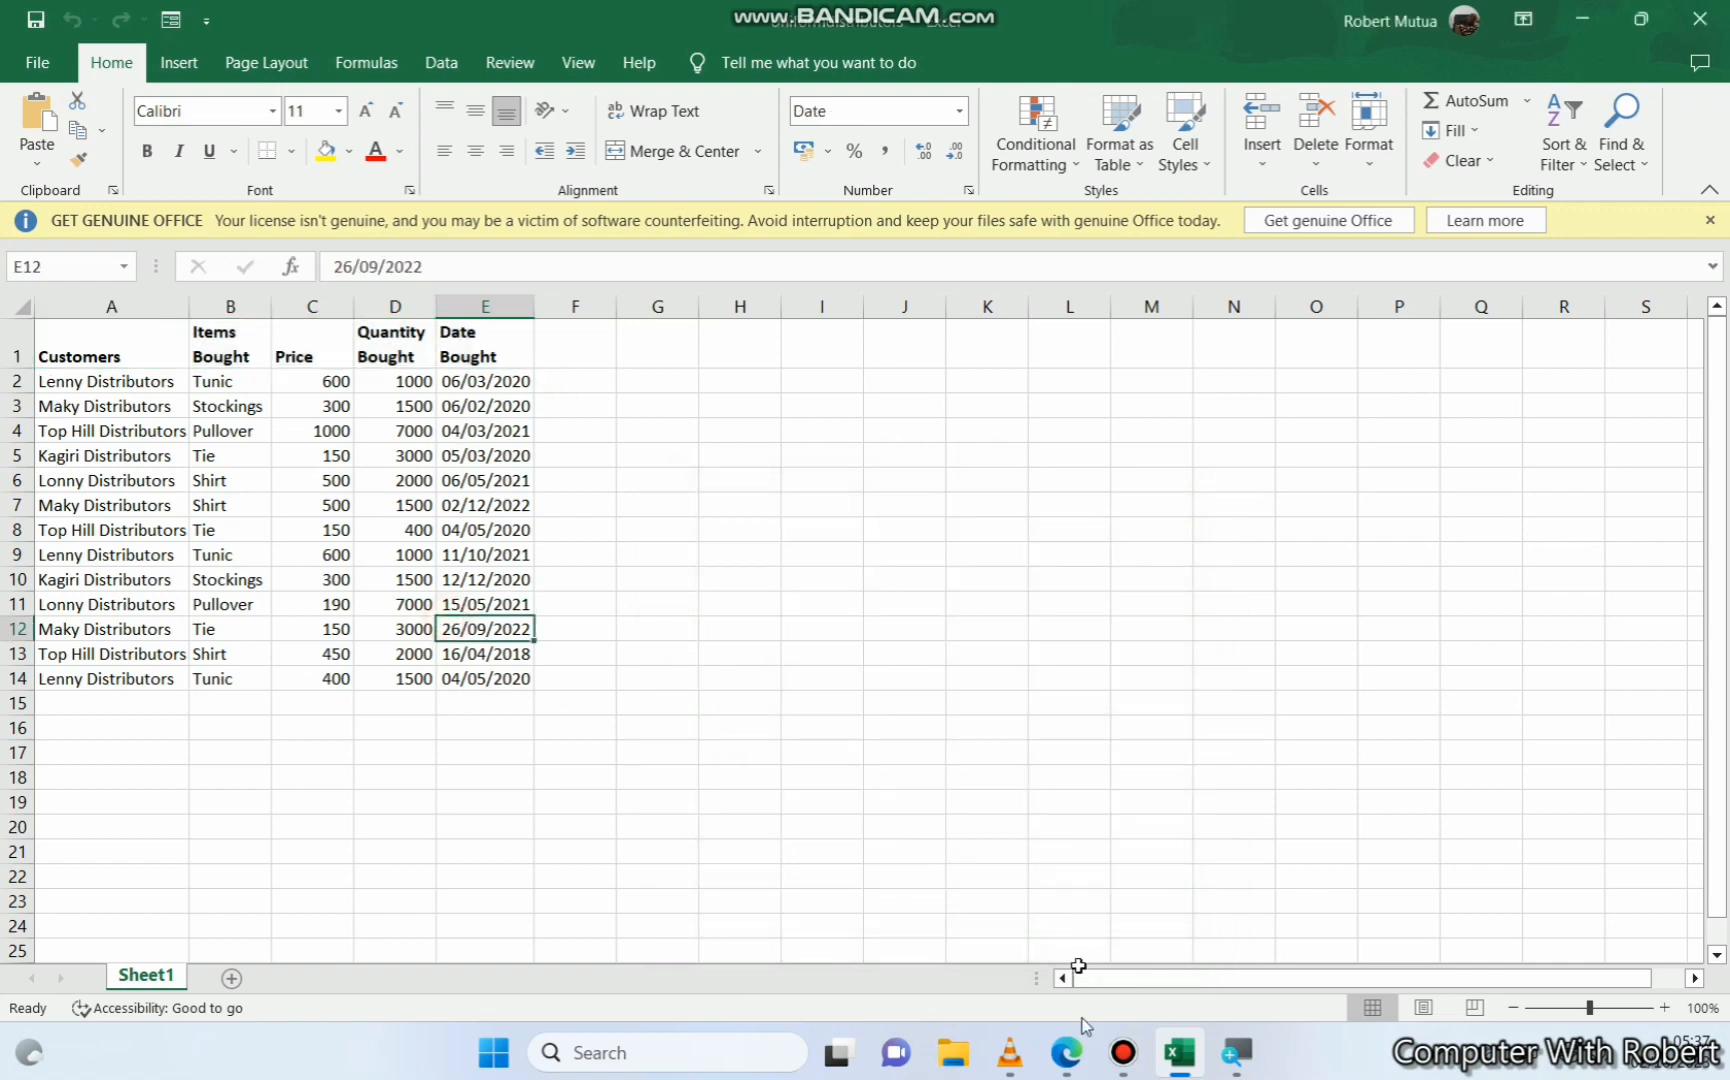
Check task b in the assignment PDF and copy the Sheet1 table A1:E14 into a new worksheet starting at A1
{"action": "left_click", "coordinate": [1067, 1052]}
{"action": "left_click", "coordinate": [320, 680]}
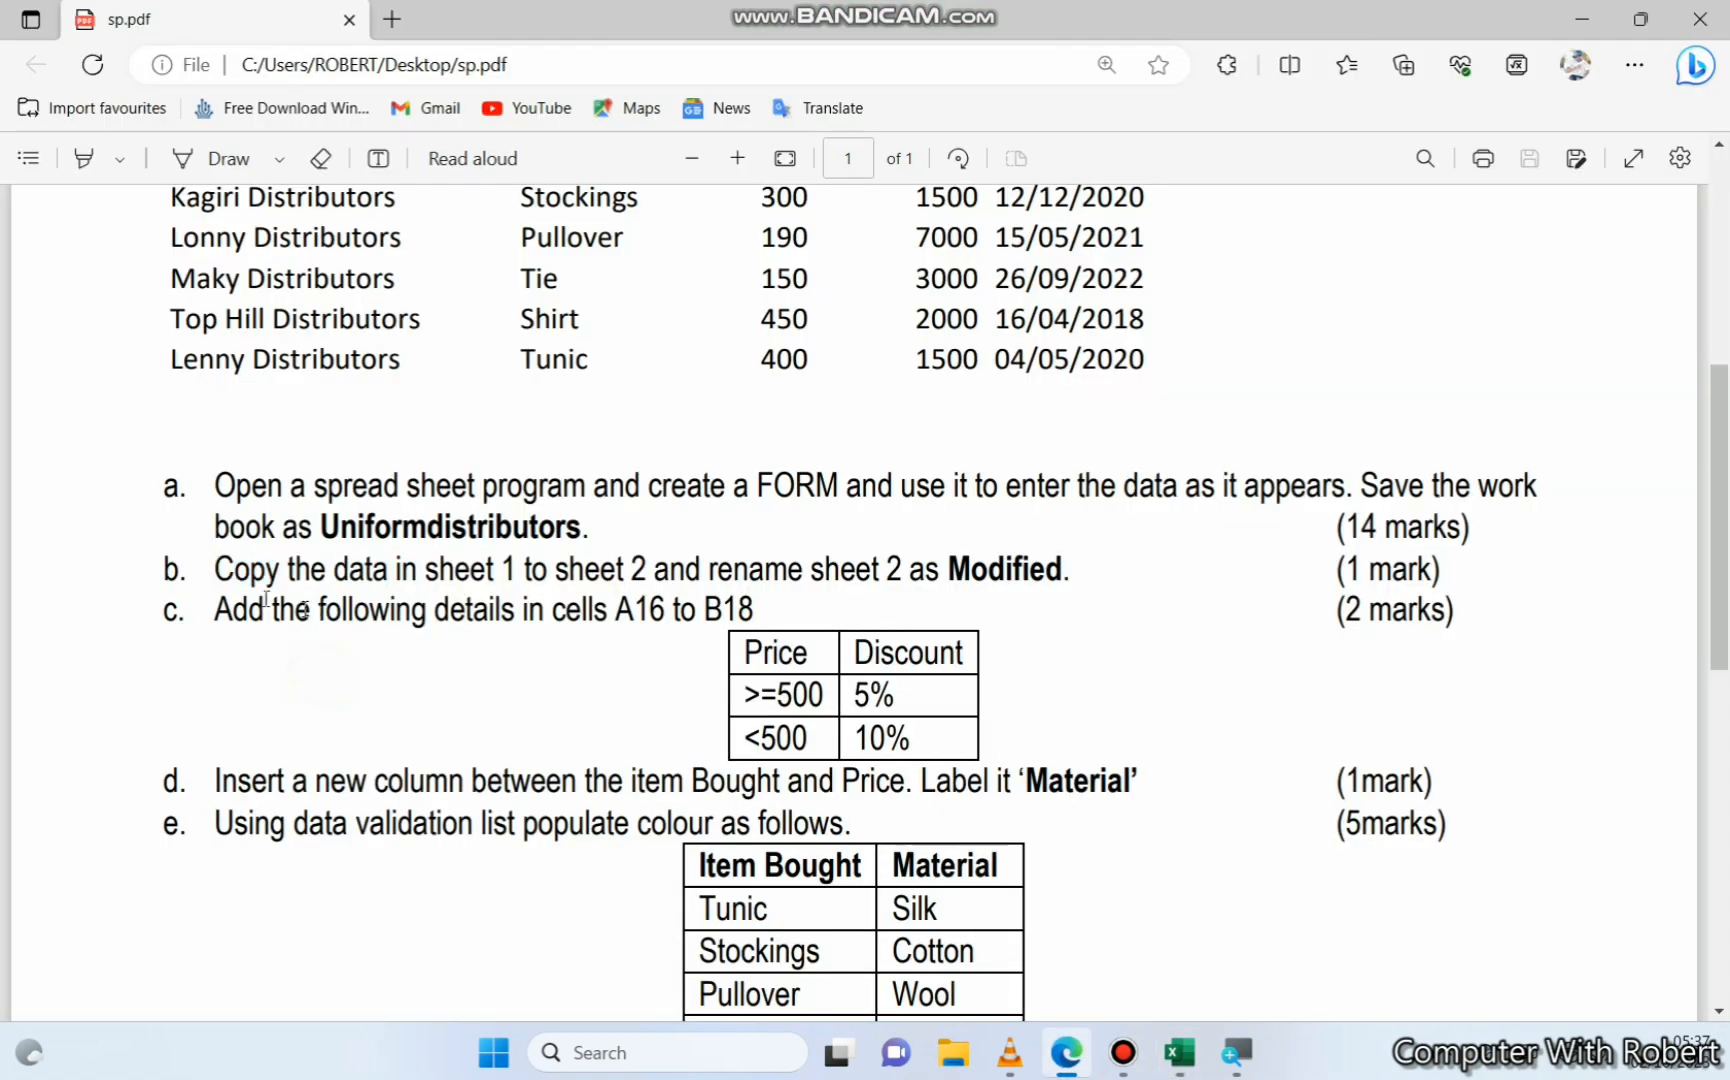
{"action": "left_click_drag", "start_coordinate": [212, 570], "coordinate": [1071, 566]}
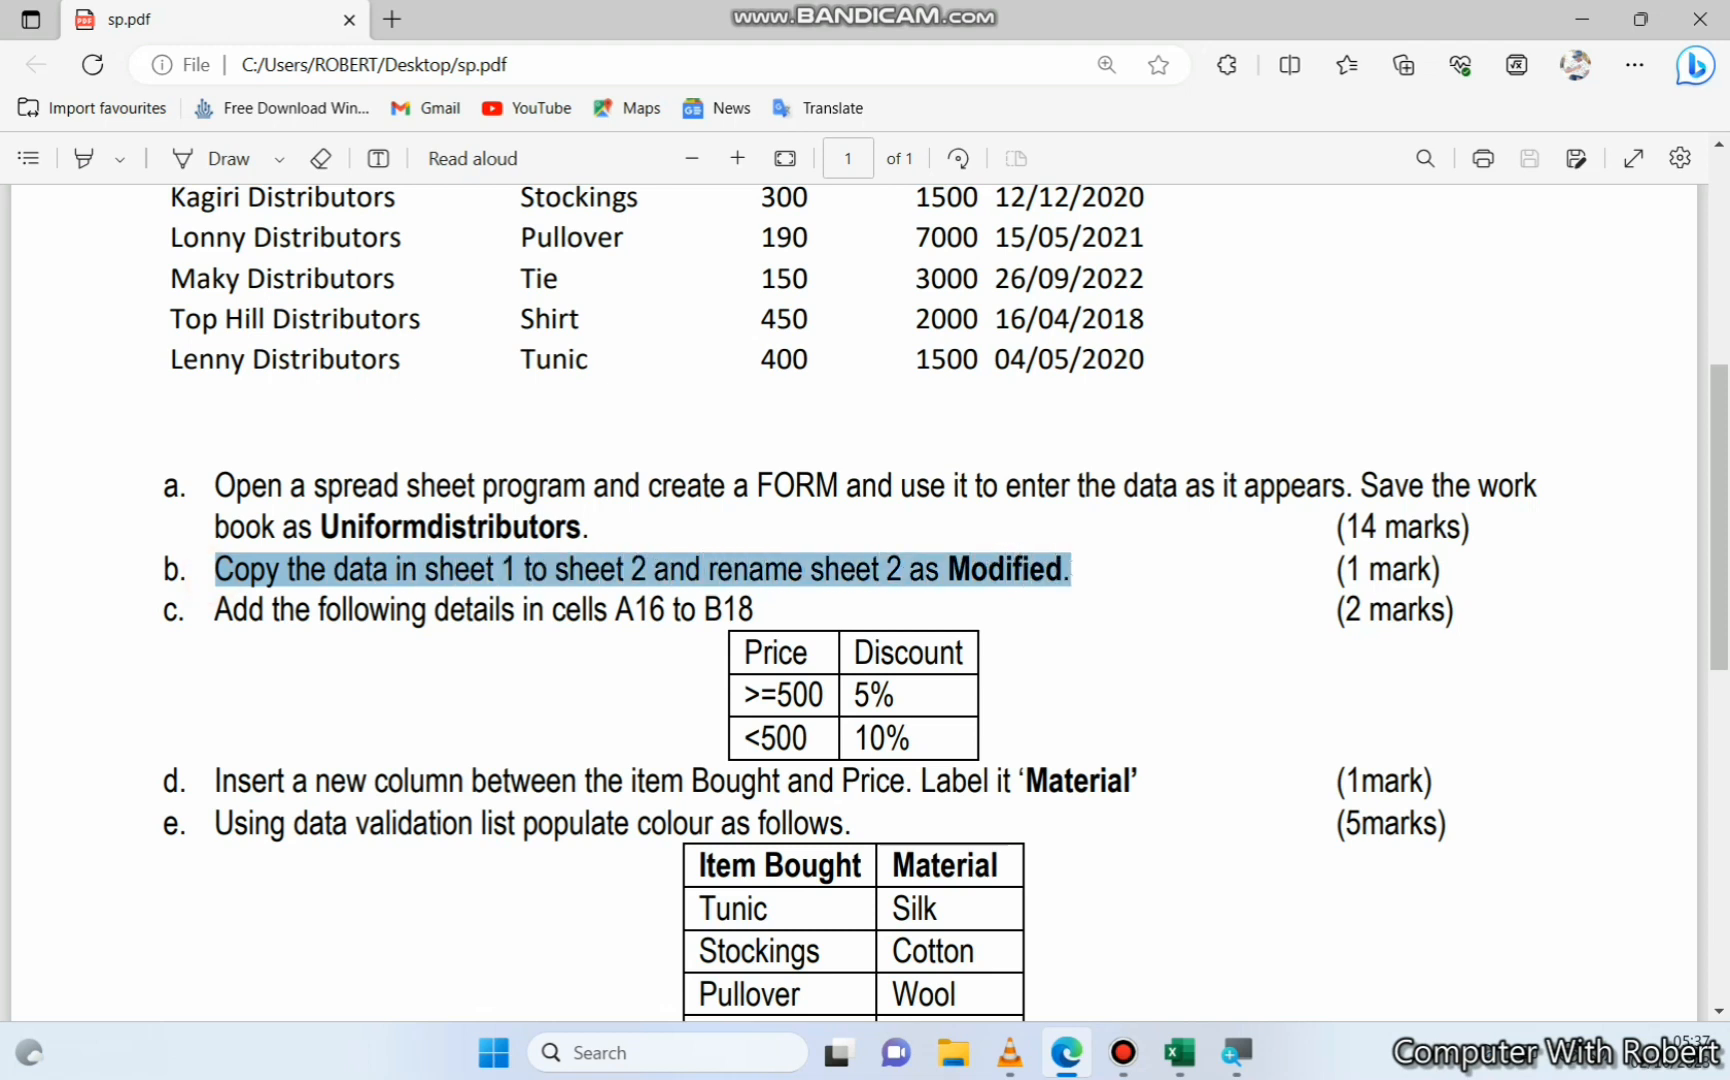
{"action": "left_click", "coordinate": [1071, 568]}
{"action": "key", "text": "alt+Tab"}
{"action": "left_click_drag", "start_coordinate": [93, 347], "coordinate": [484, 676]}
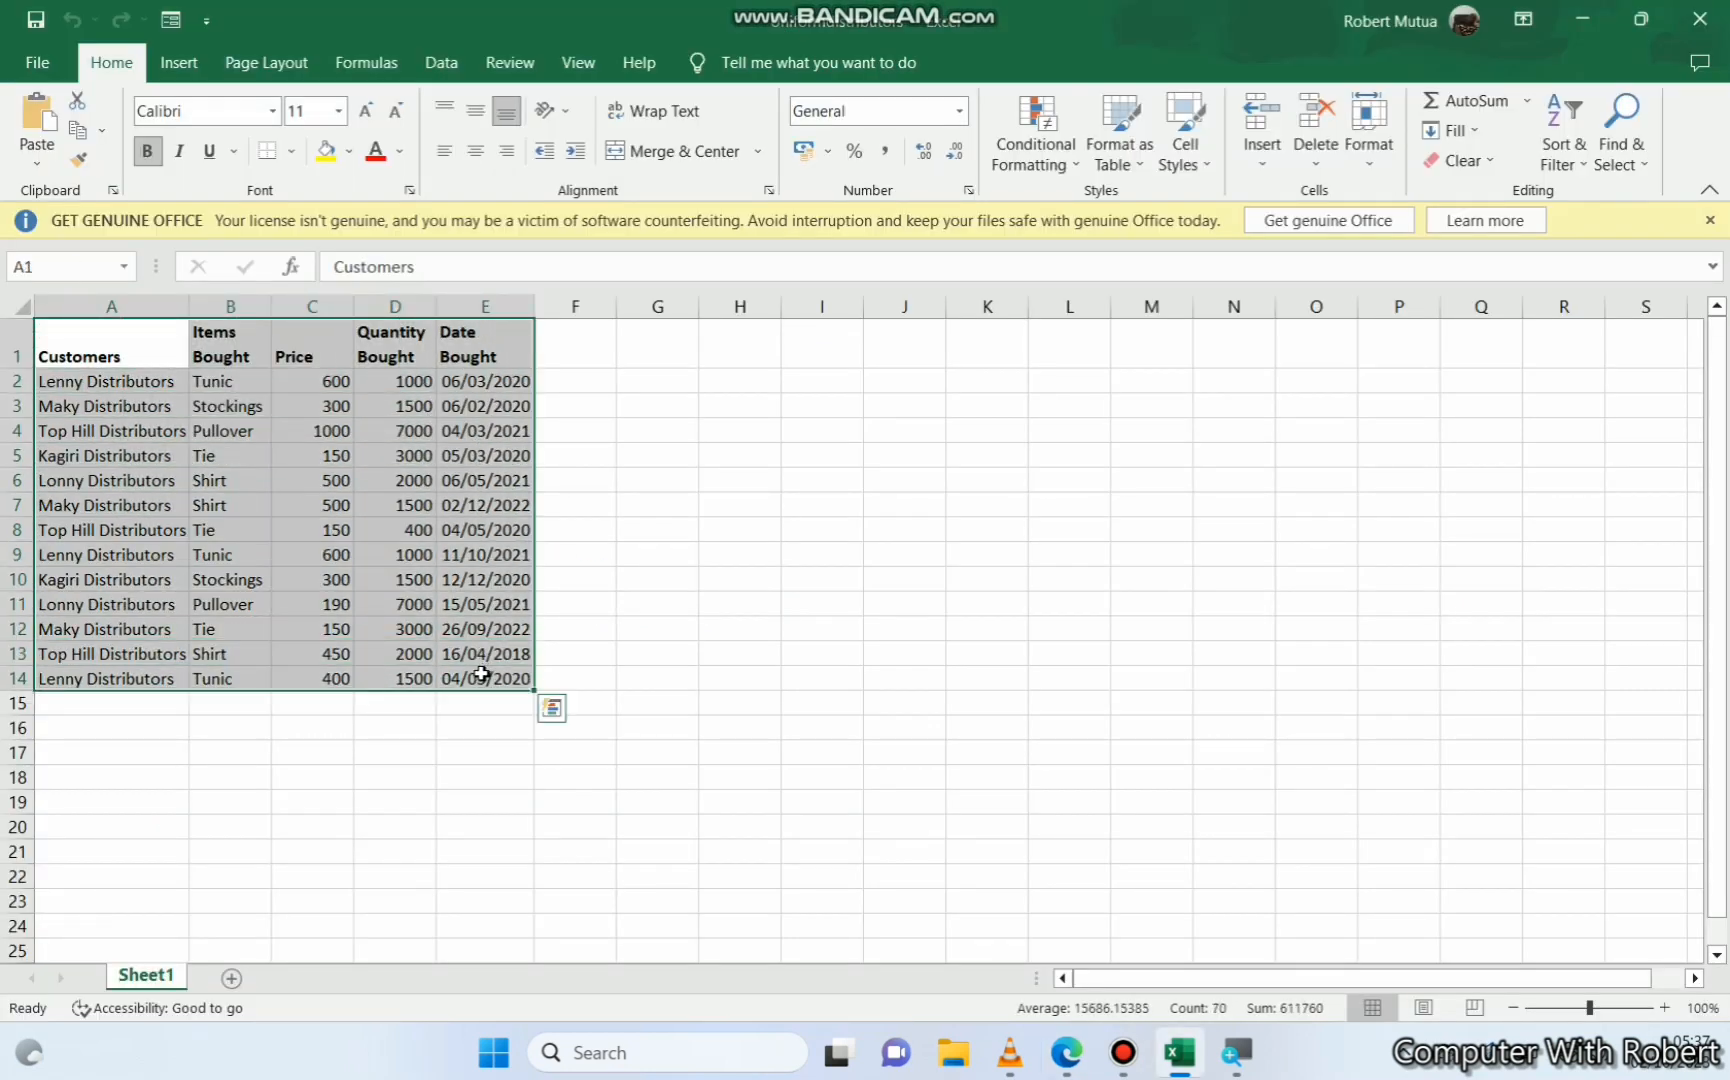
{"action": "left_click", "coordinate": [78, 140]}
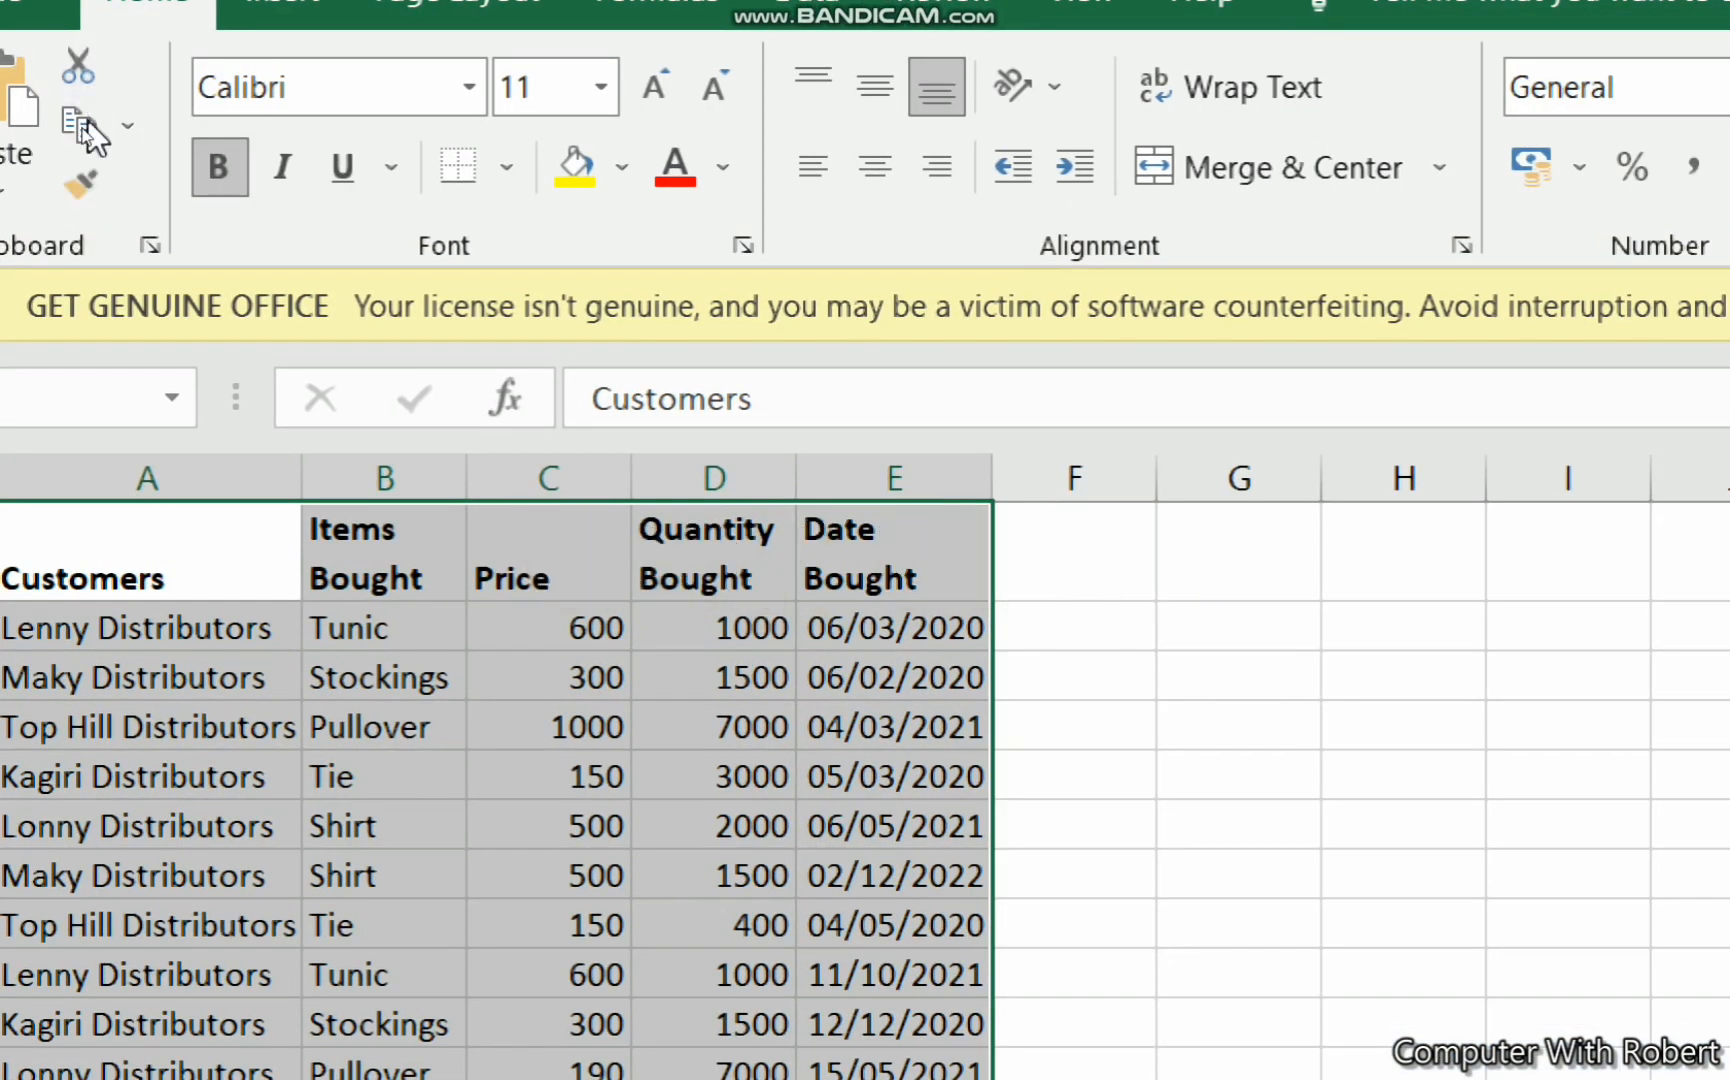
{"action": "left_click", "coordinate": [86, 125]}
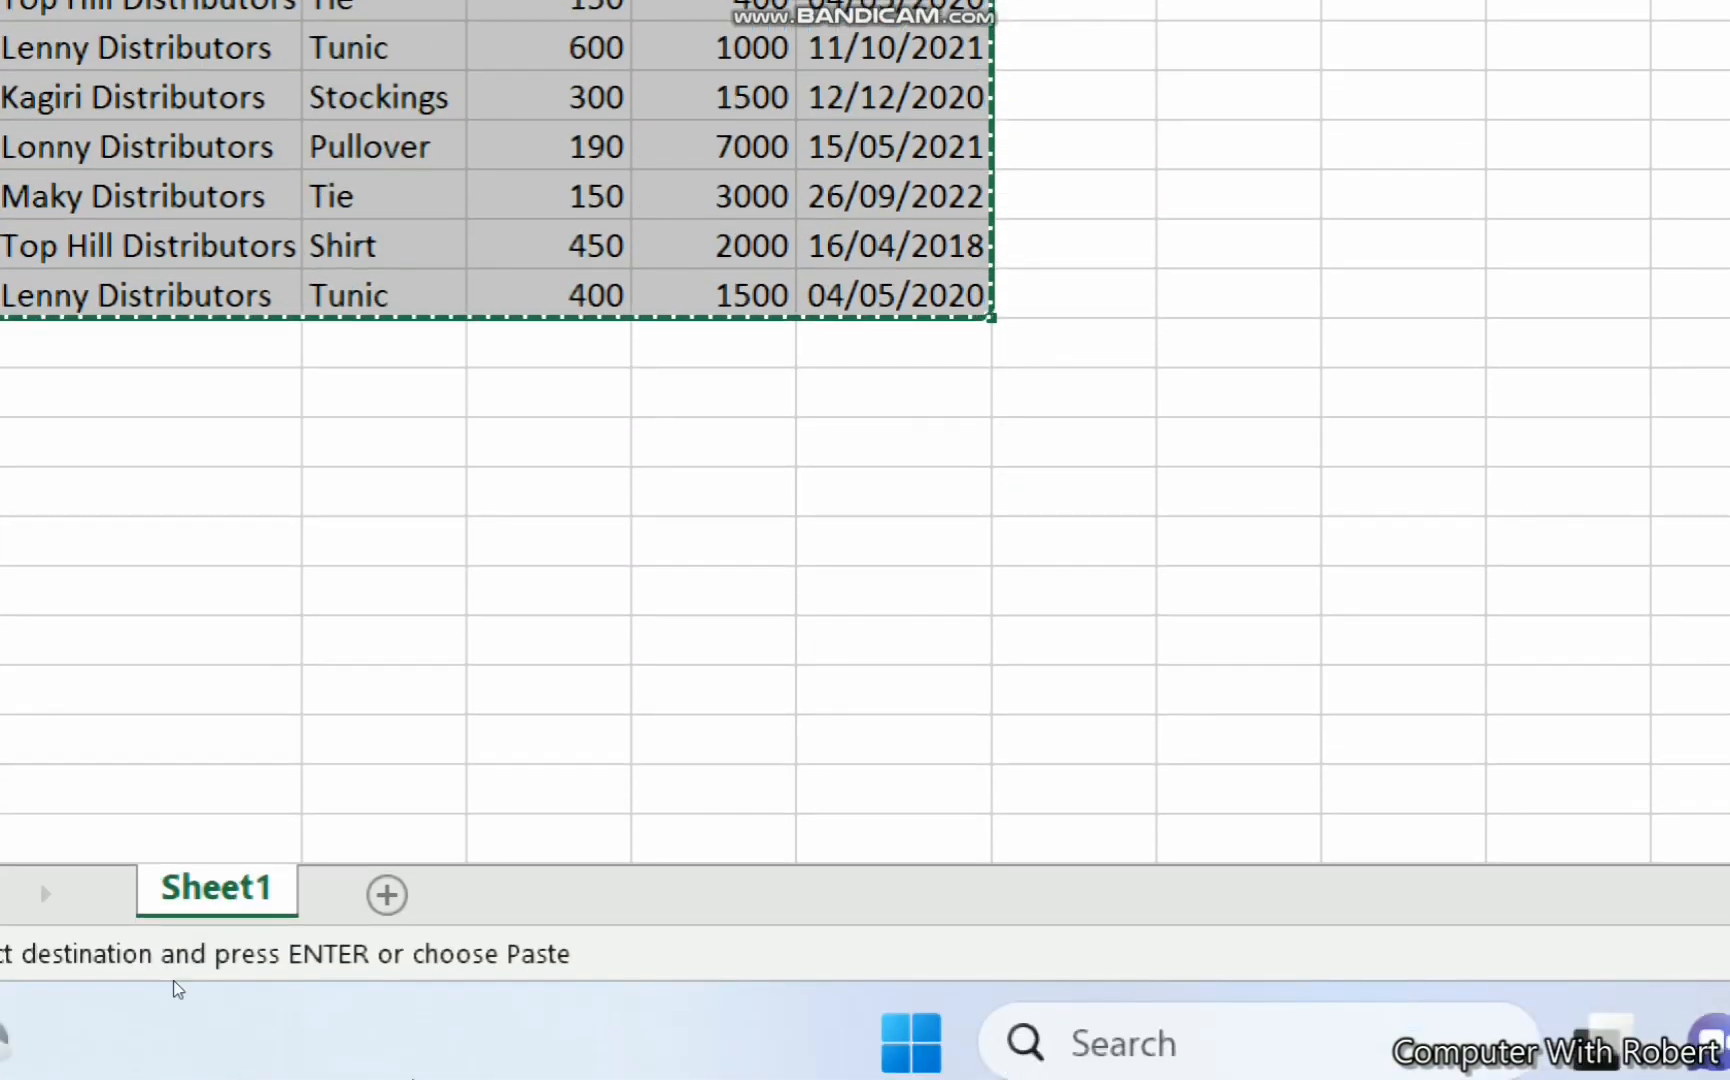
{"action": "left_click", "coordinate": [386, 898]}
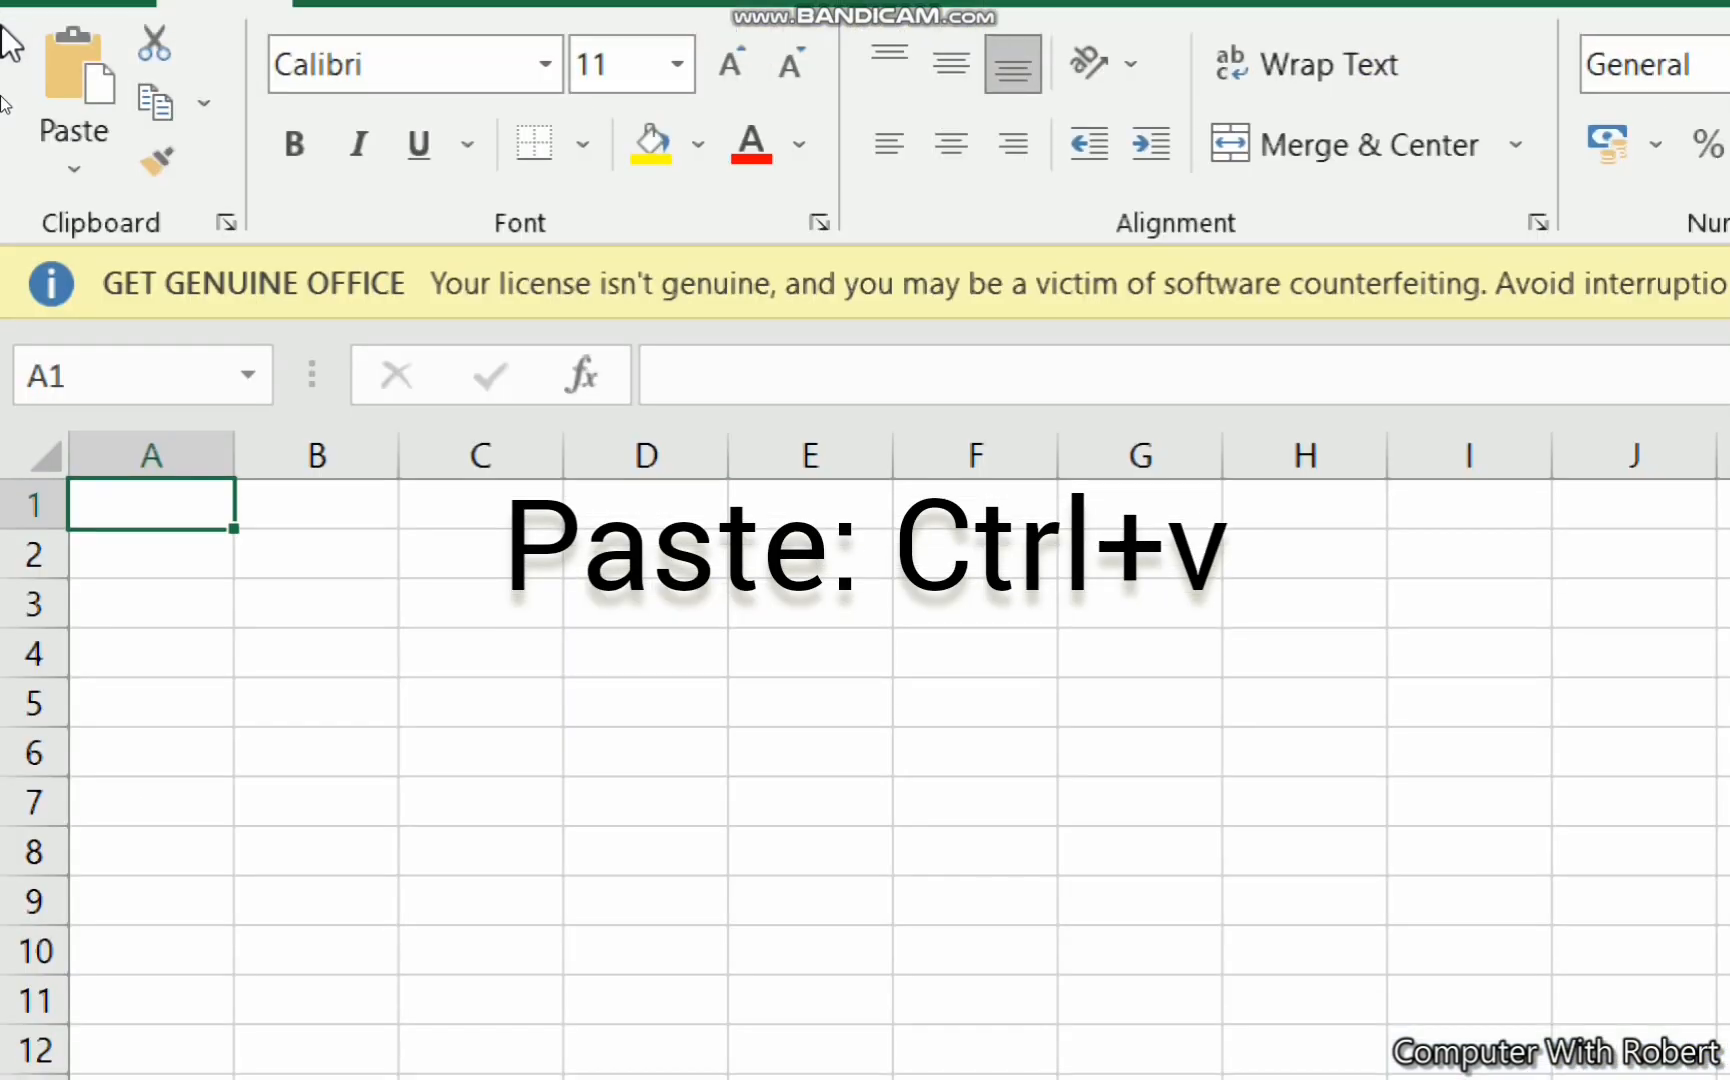
{"action": "left_click", "coordinate": [30, 115]}
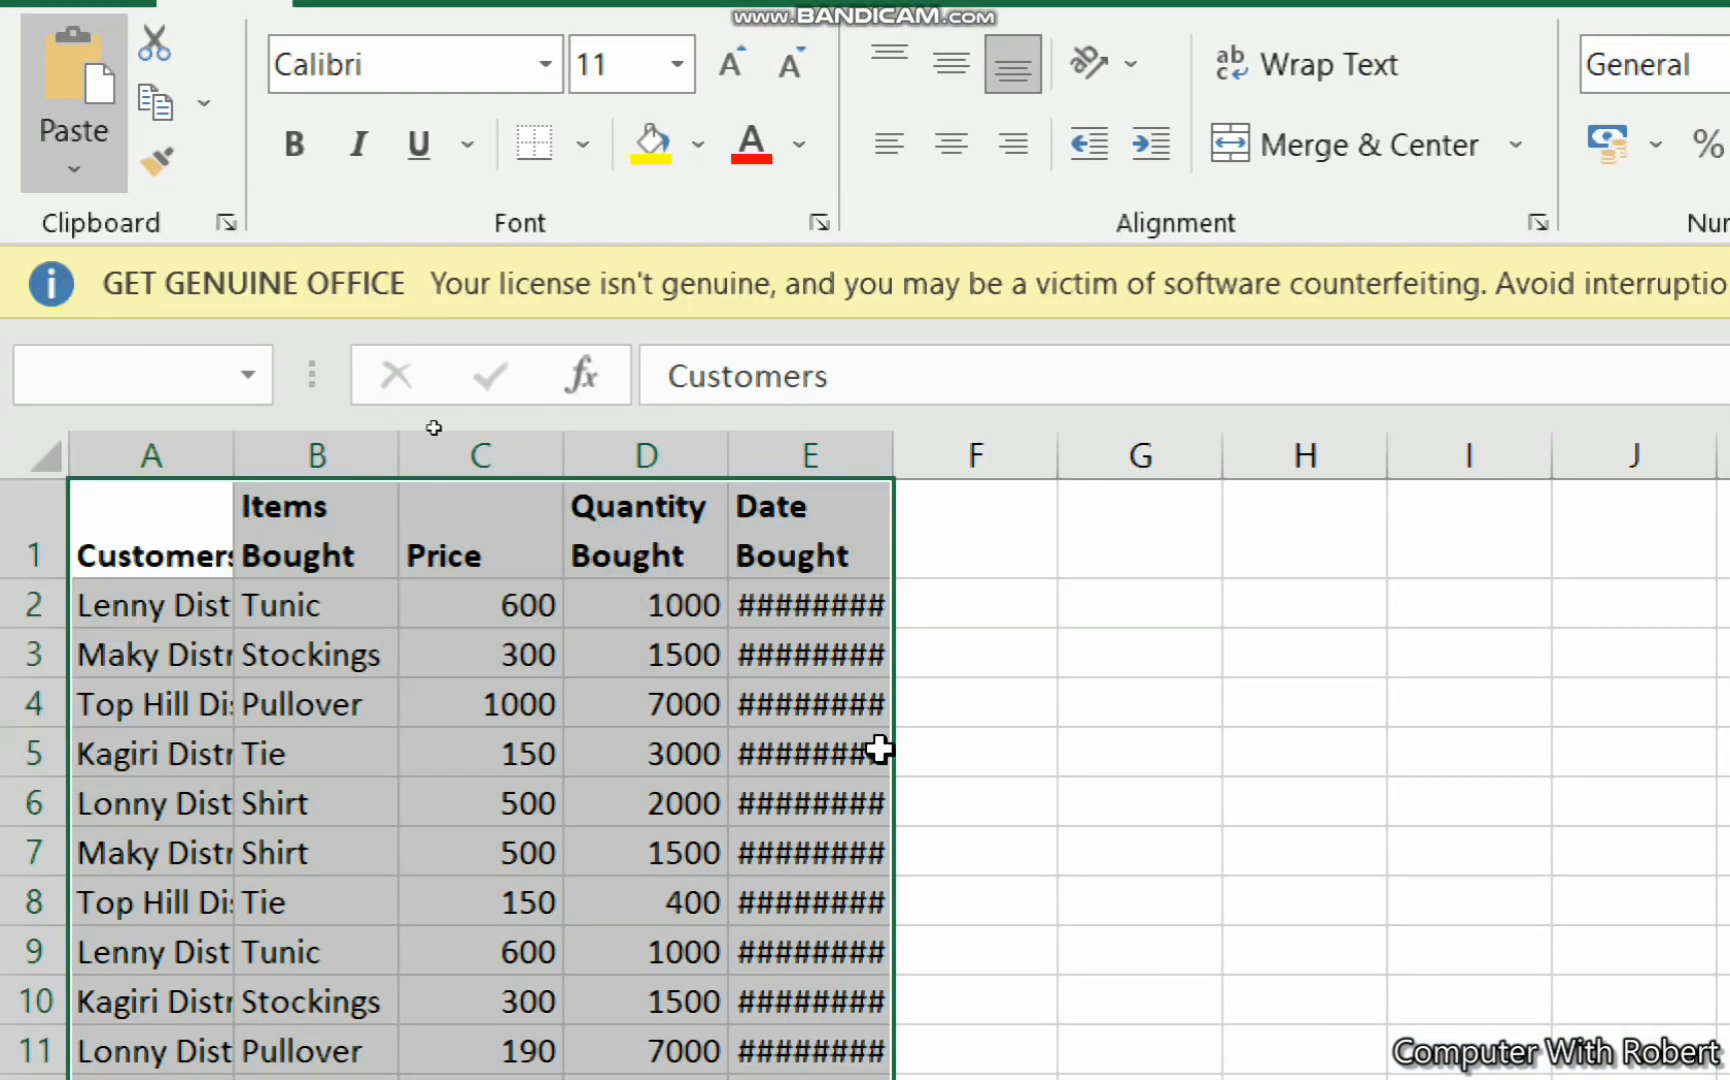
Widen the Date Bought and Customers columns on the new sheet so their contents fit
{"action": "left_click", "coordinate": [834, 655]}
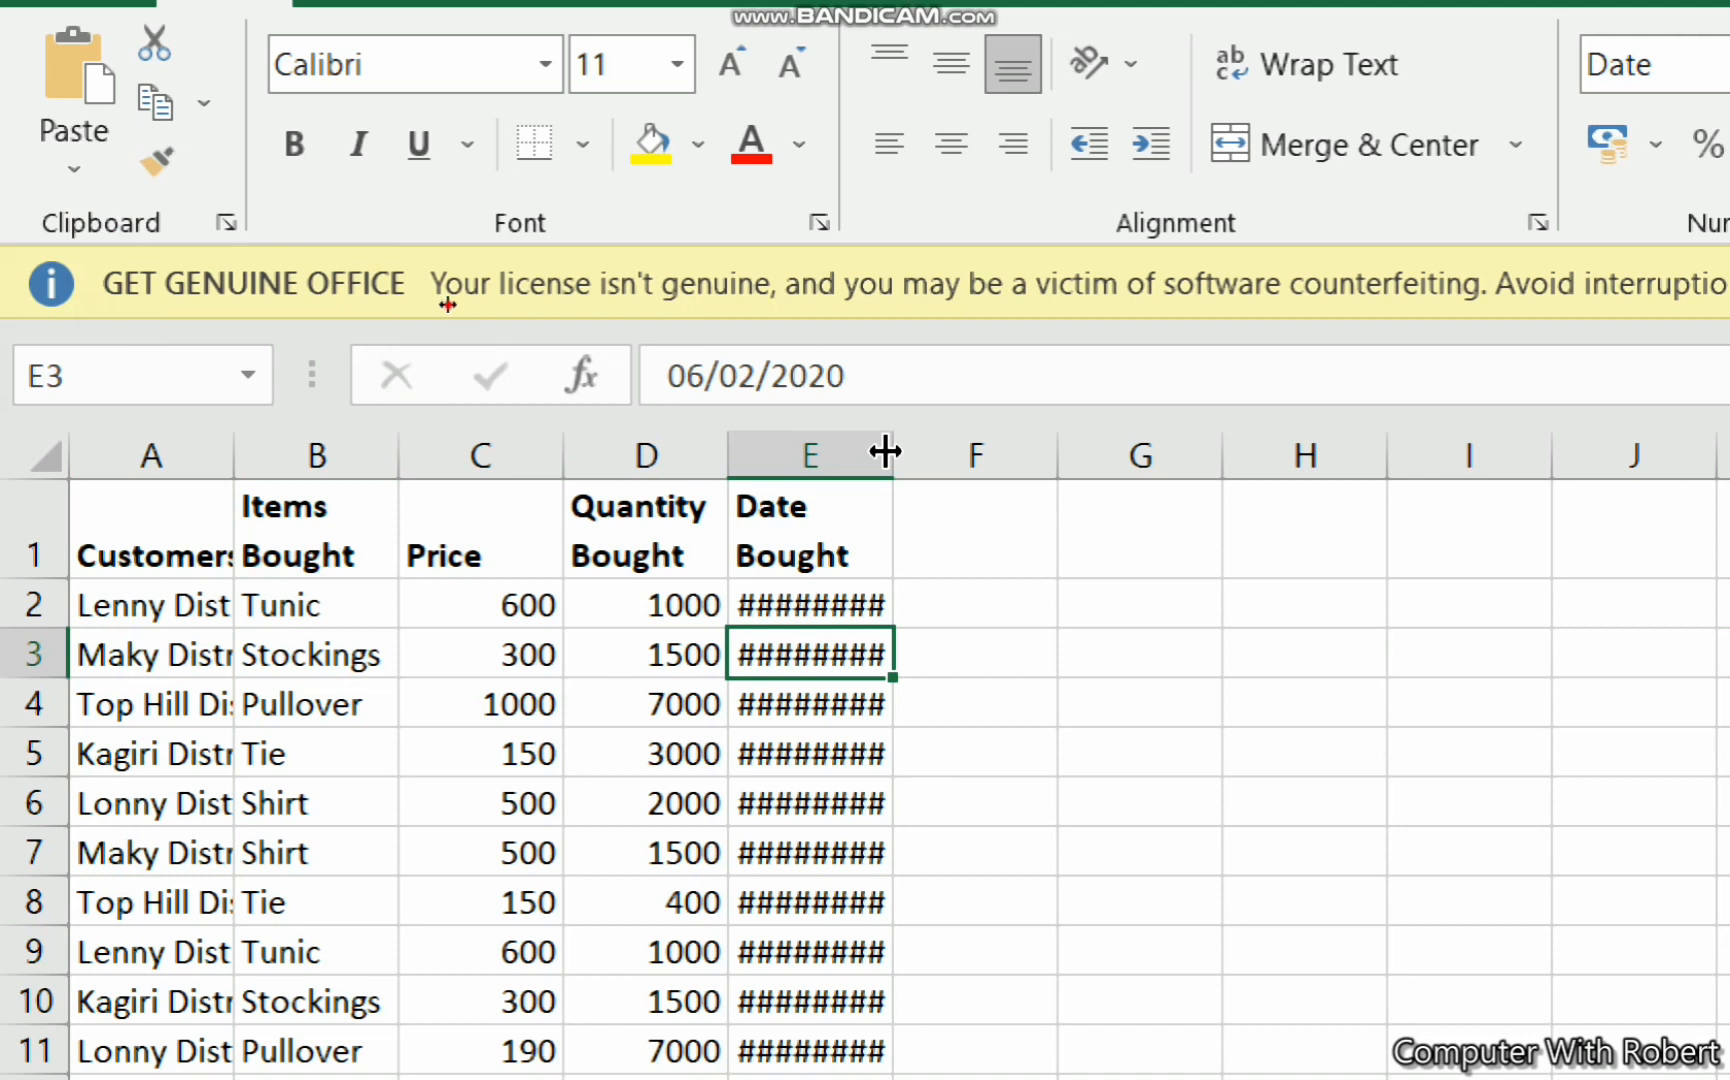
{"action": "left_click_drag", "start_coordinate": [885, 452], "coordinate": [922, 459]}
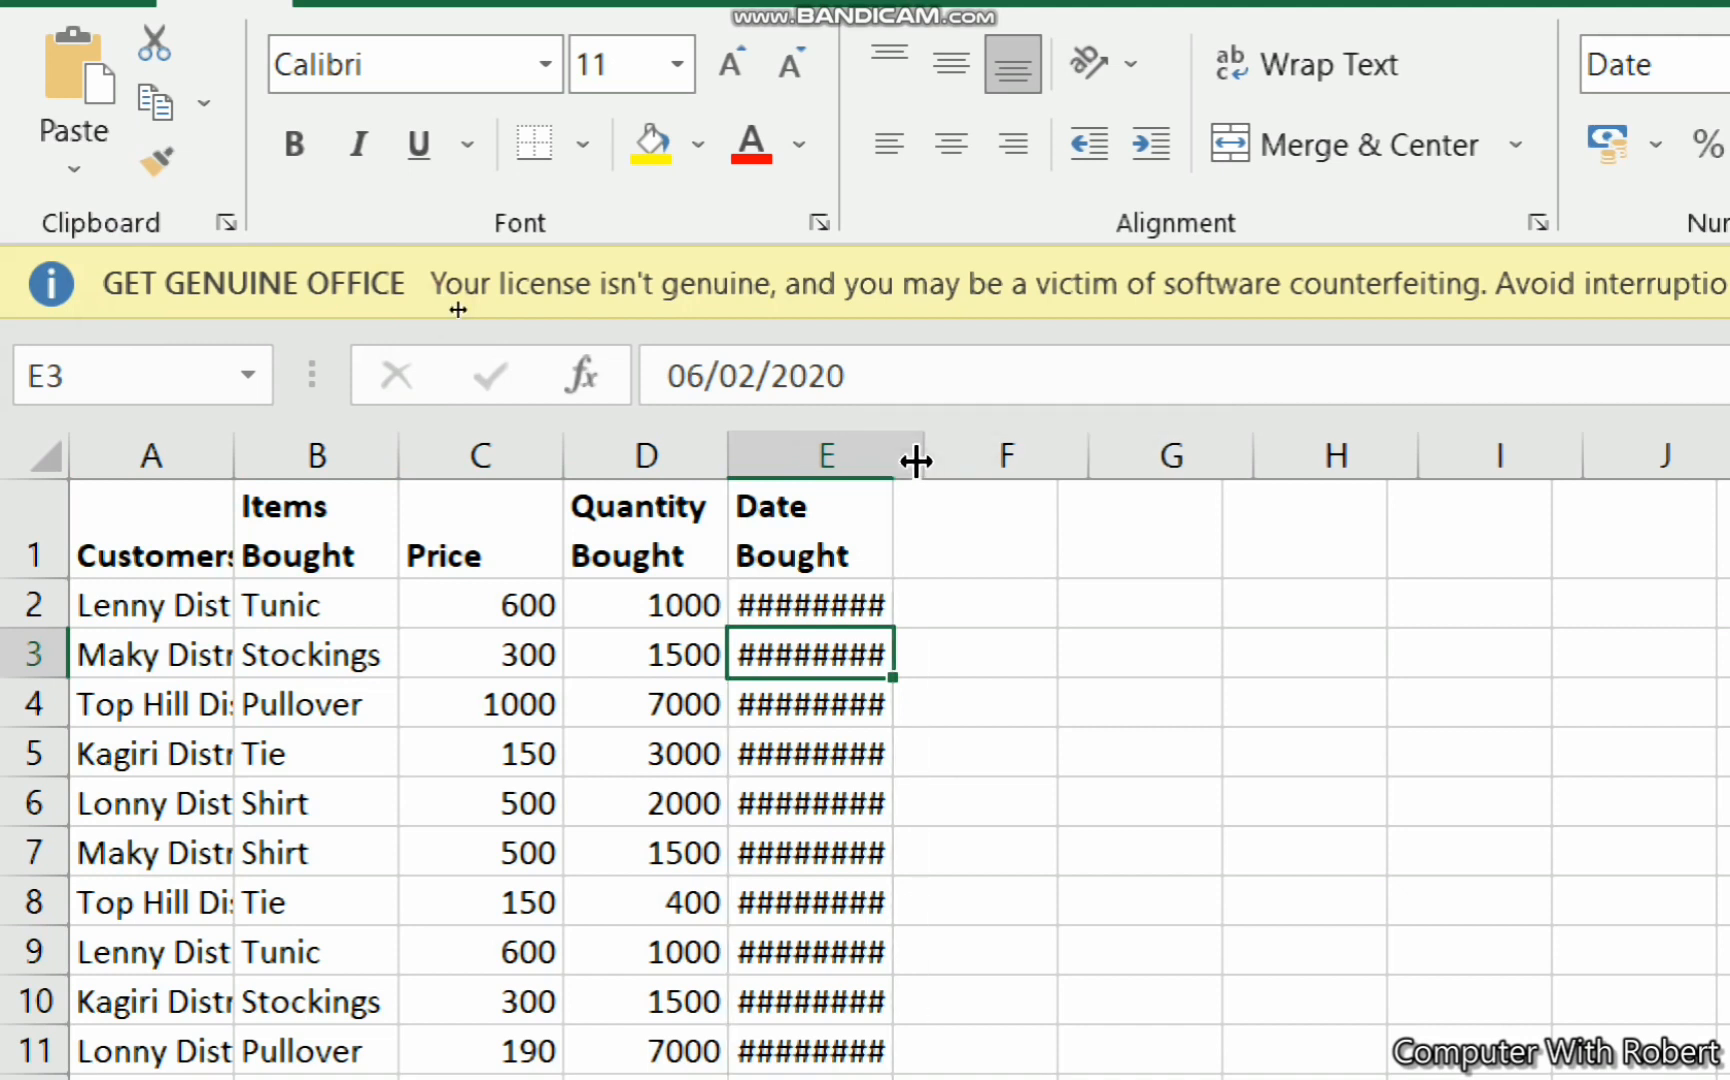
{"action": "left_click", "coordinate": [966, 717]}
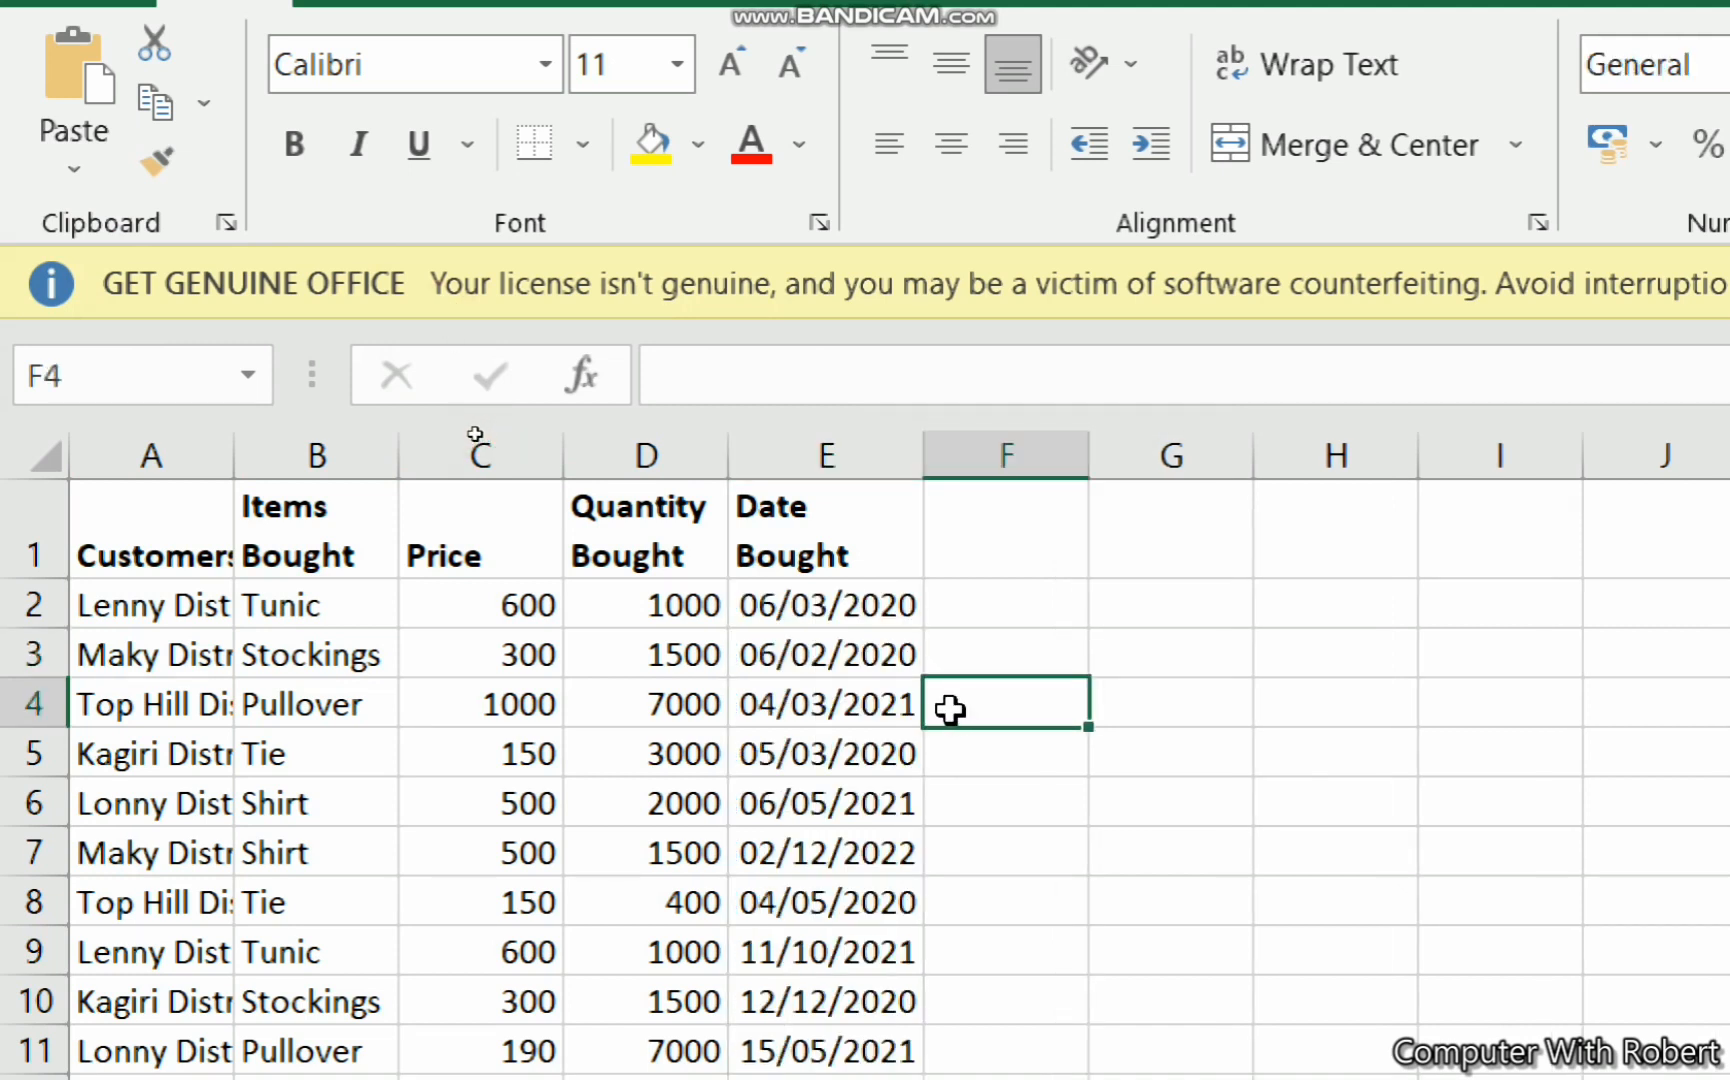
{"action": "left_click_drag", "start_coordinate": [236, 458], "coordinate": [290, 471]}
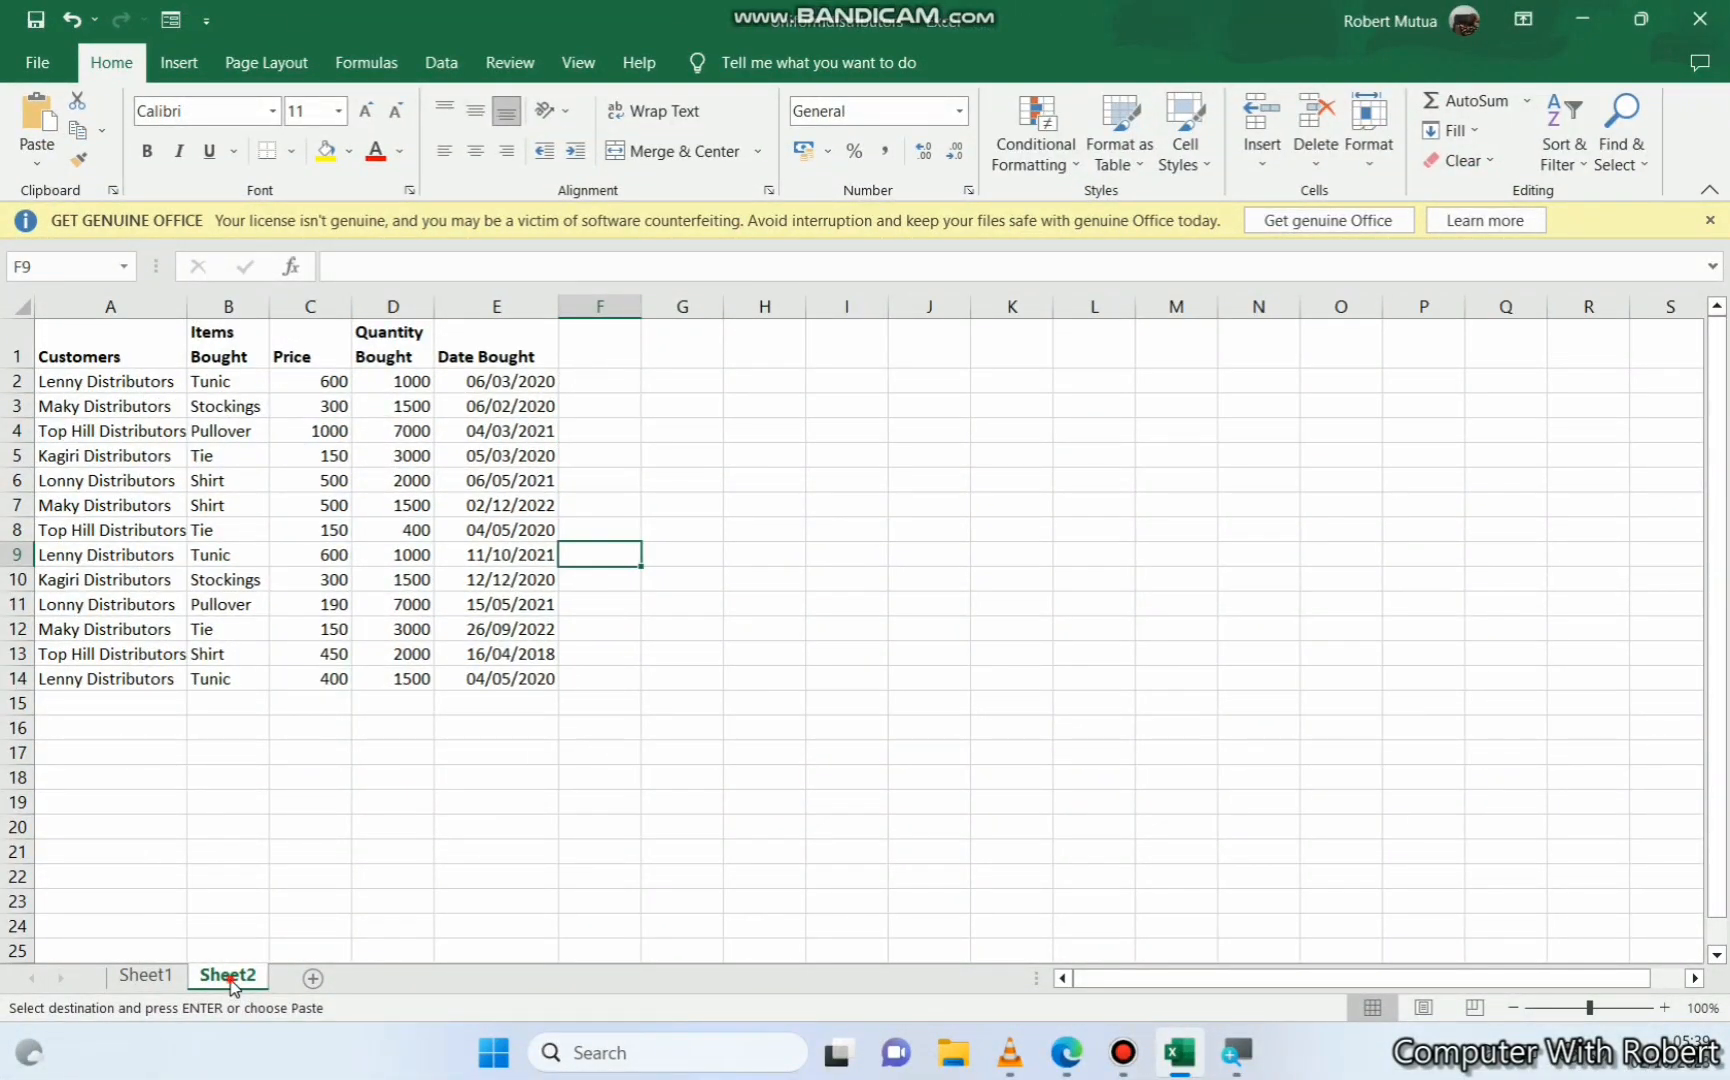
Rename Sheet2 as Modified
{"action": "double_click", "coordinate": [228, 977]}
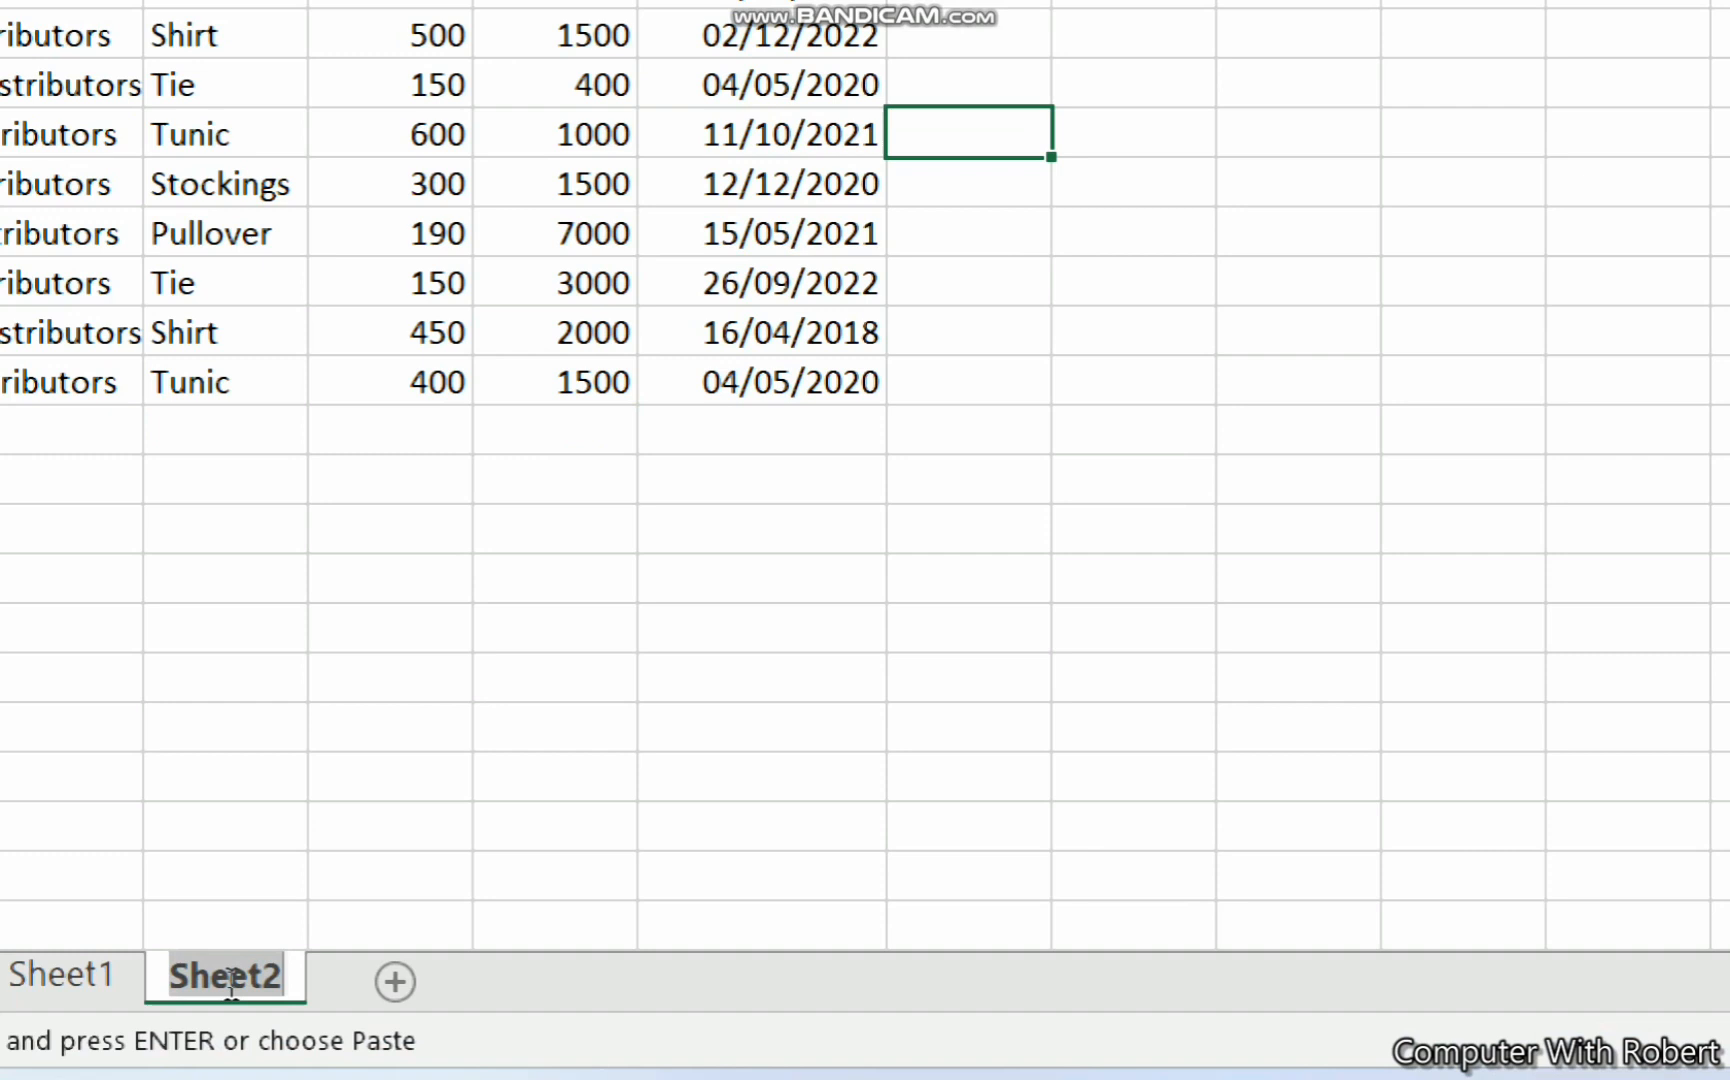
{"action": "type", "text": "mo"}
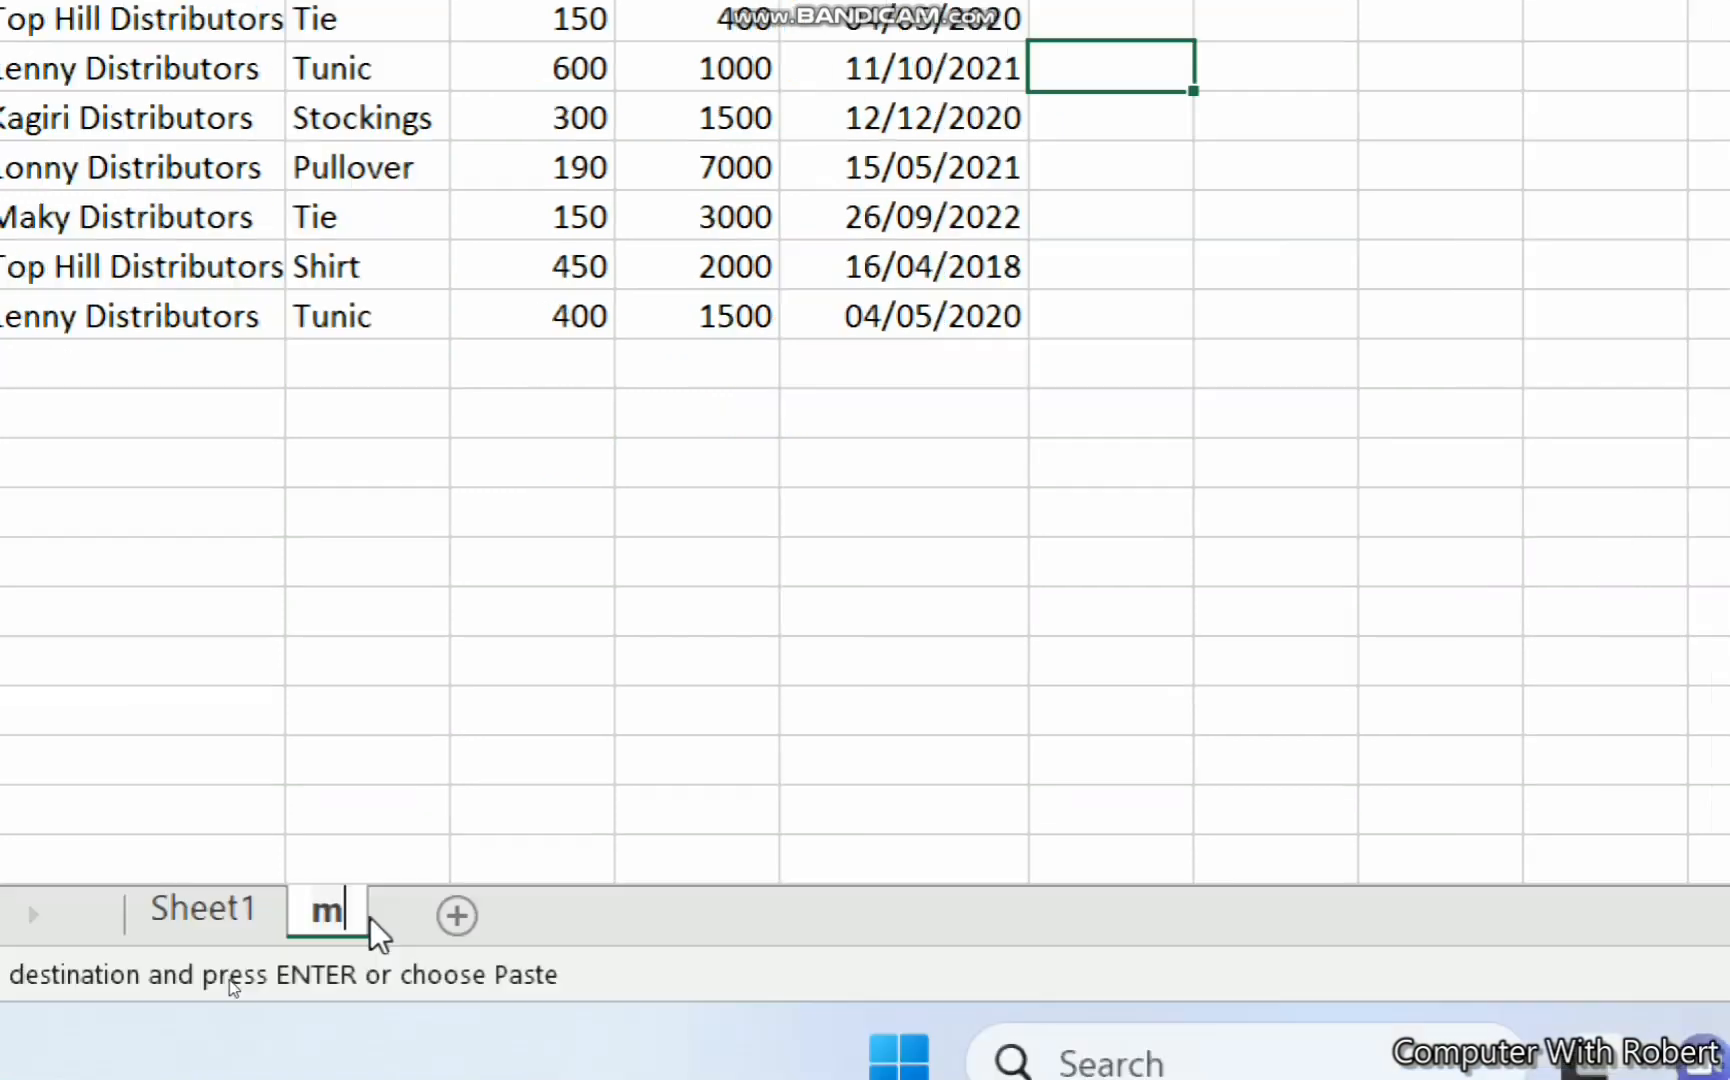
{"action": "key", "text": "BackSpace"}
{"action": "key", "text": "BackSpace"}
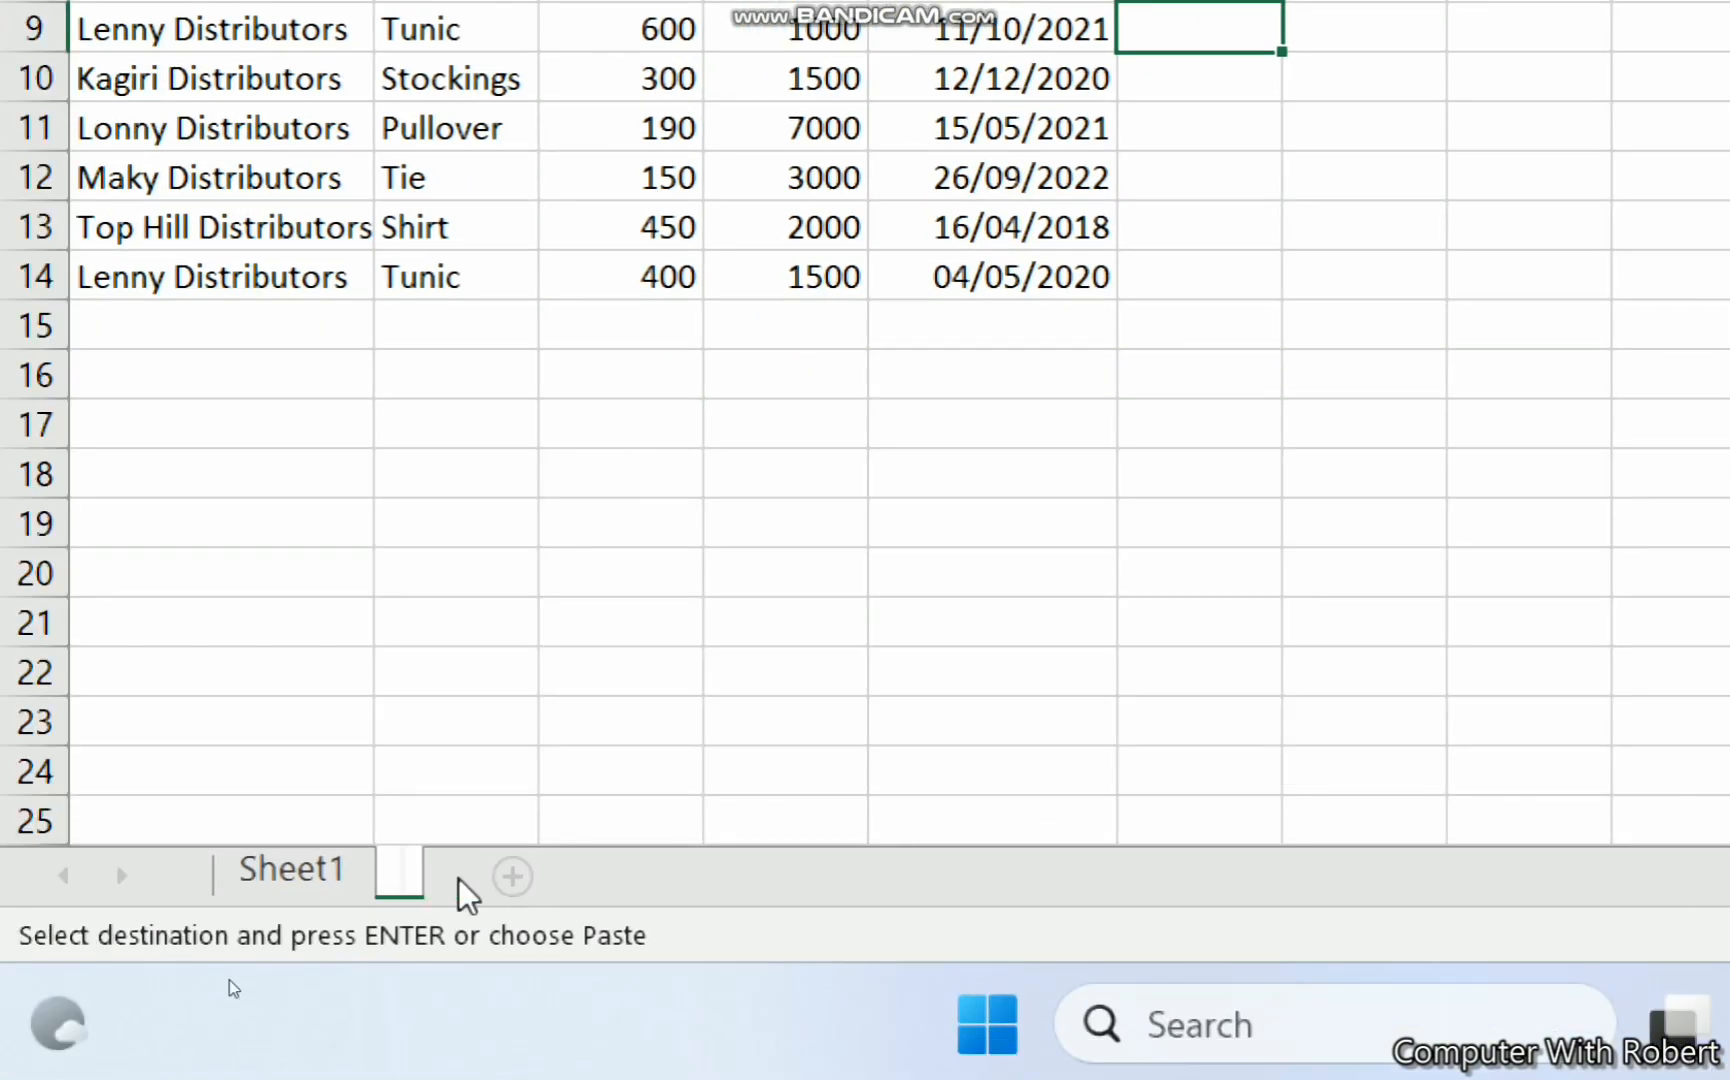
{"action": "type", "text": "Modified"}
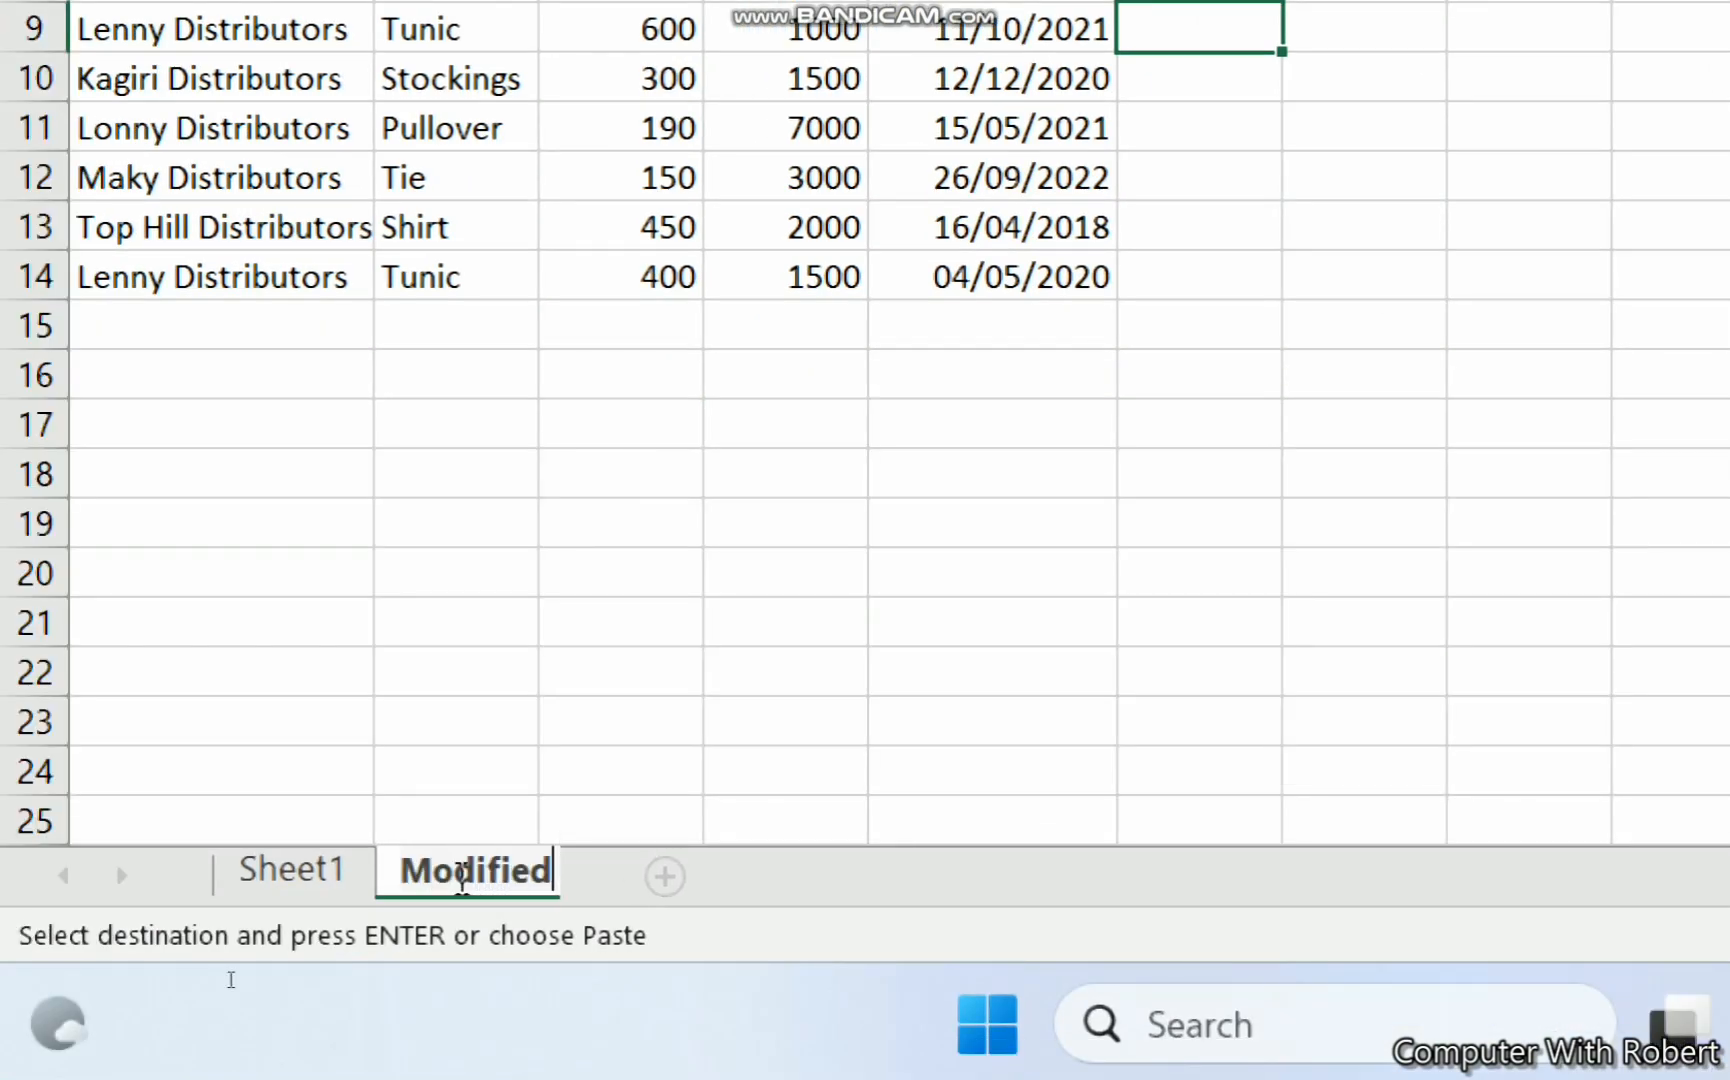
{"action": "key", "text": "Return"}
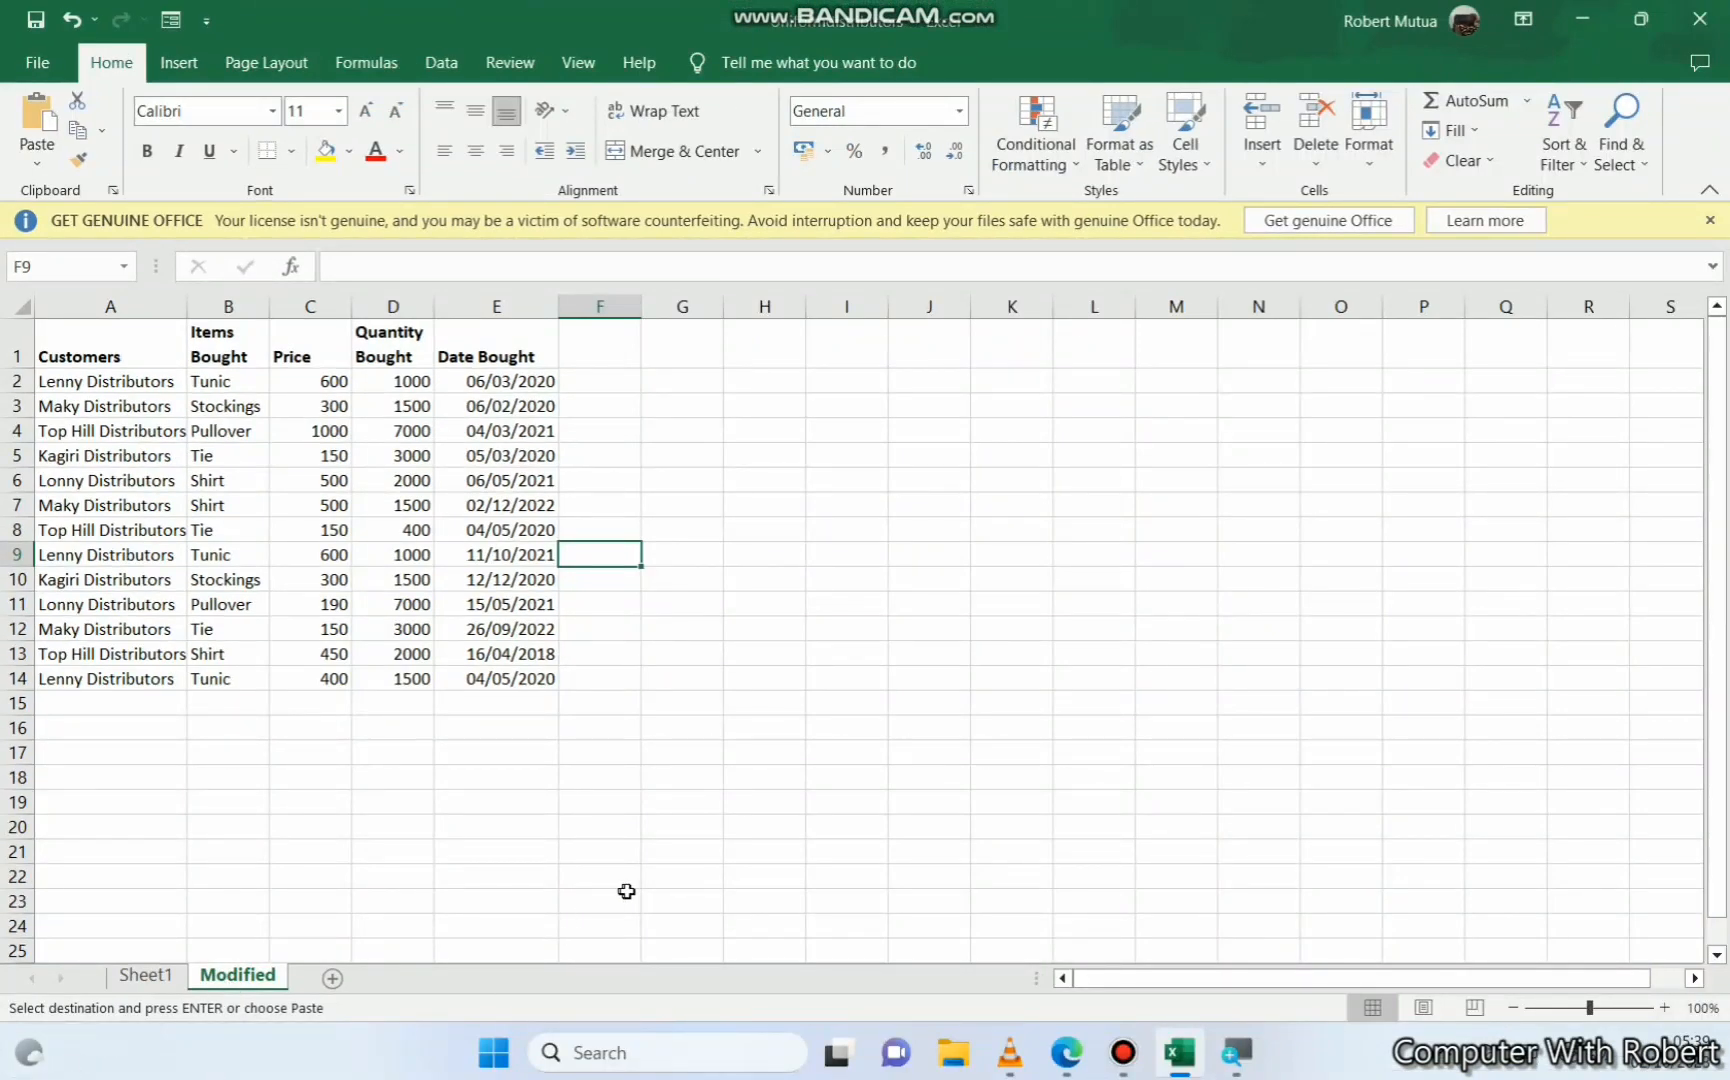
Check task c in the assignment PDF in Edge, and back in Excel enter Price, >=500 and <500 in cells A16 to A18
{"action": "left_click", "coordinate": [1085, 1062]}
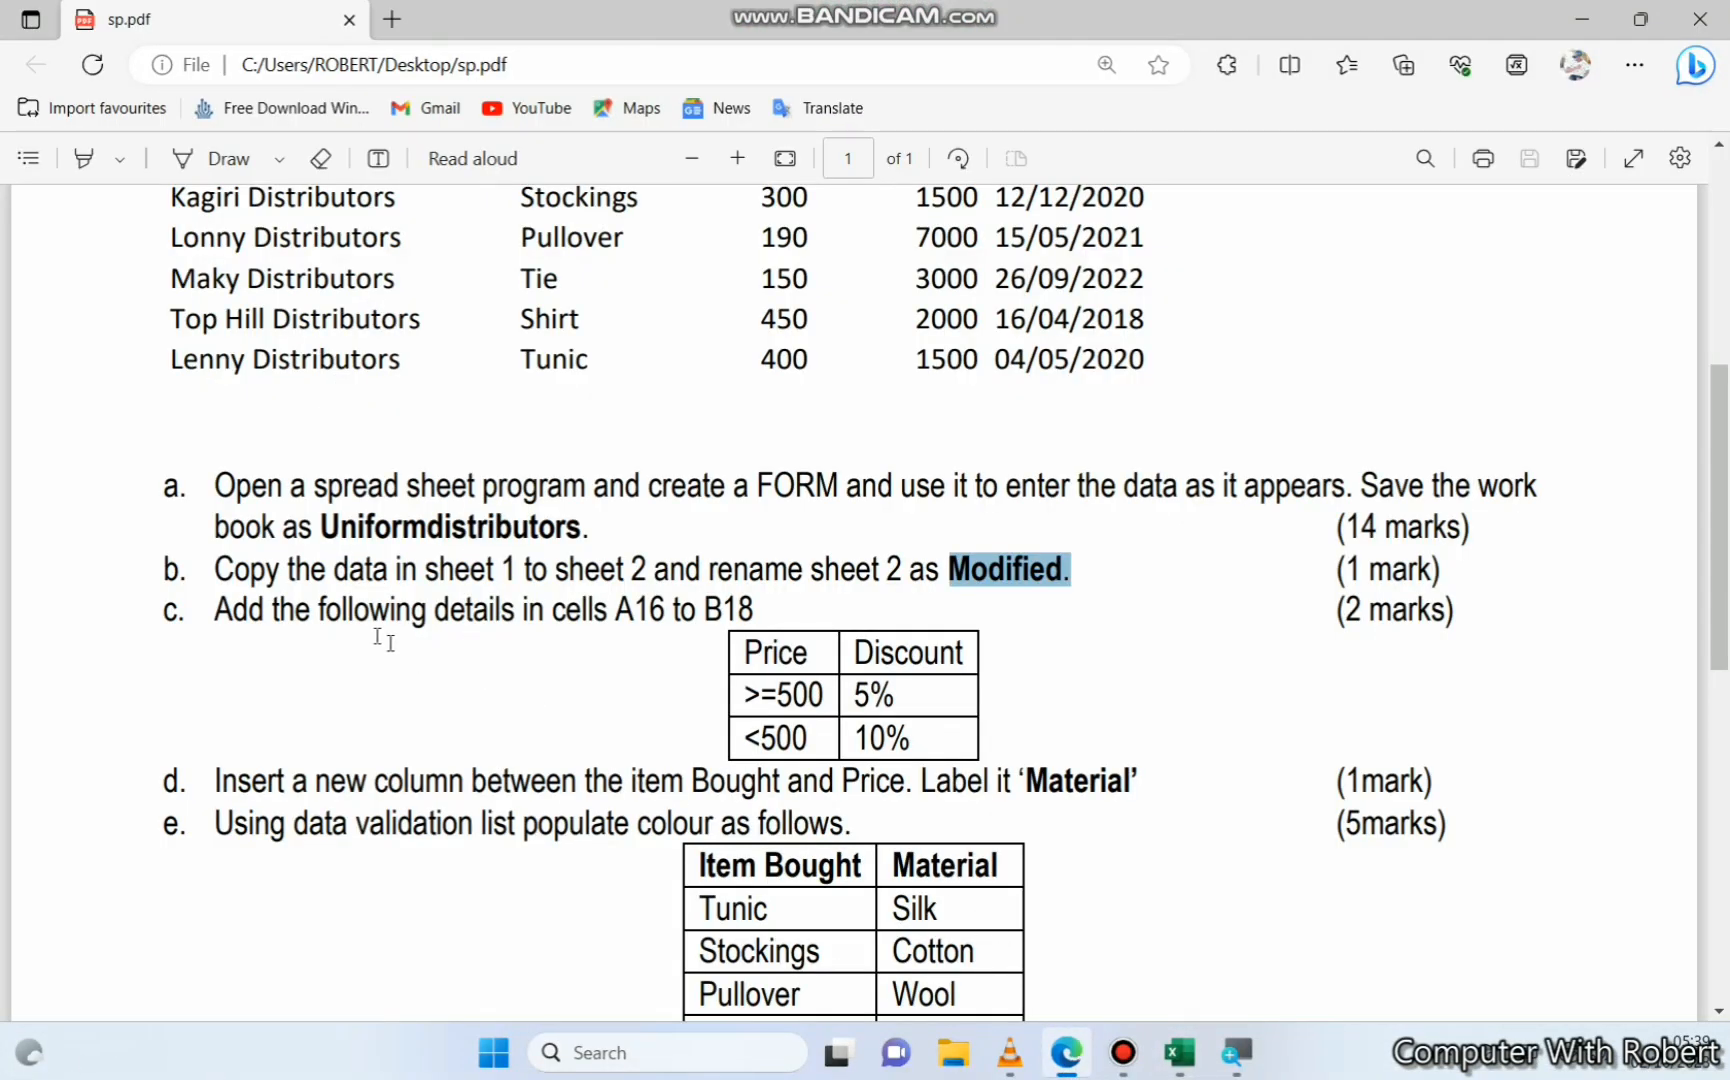
{"action": "scroll", "coordinate": [855, 600], "scroll_direction": "down", "scroll_amount": 2}
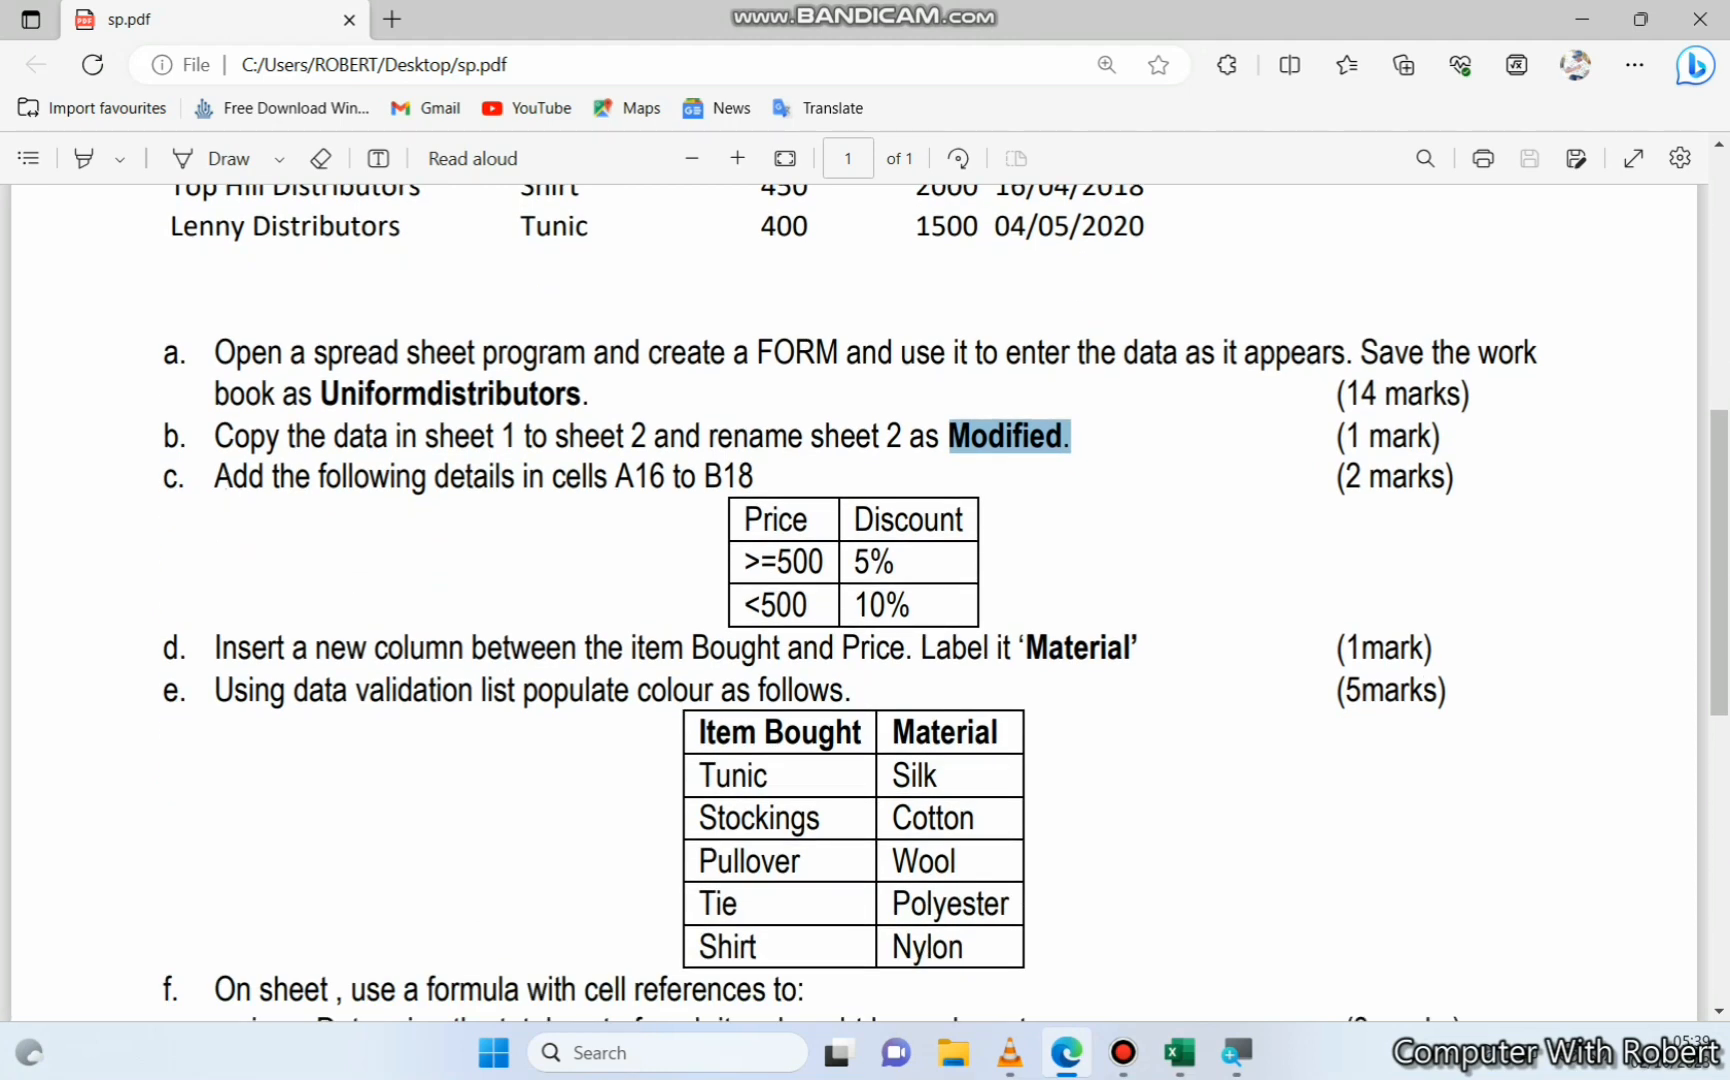
{"action": "left_click_drag", "start_coordinate": [214, 478], "coordinate": [769, 466]}
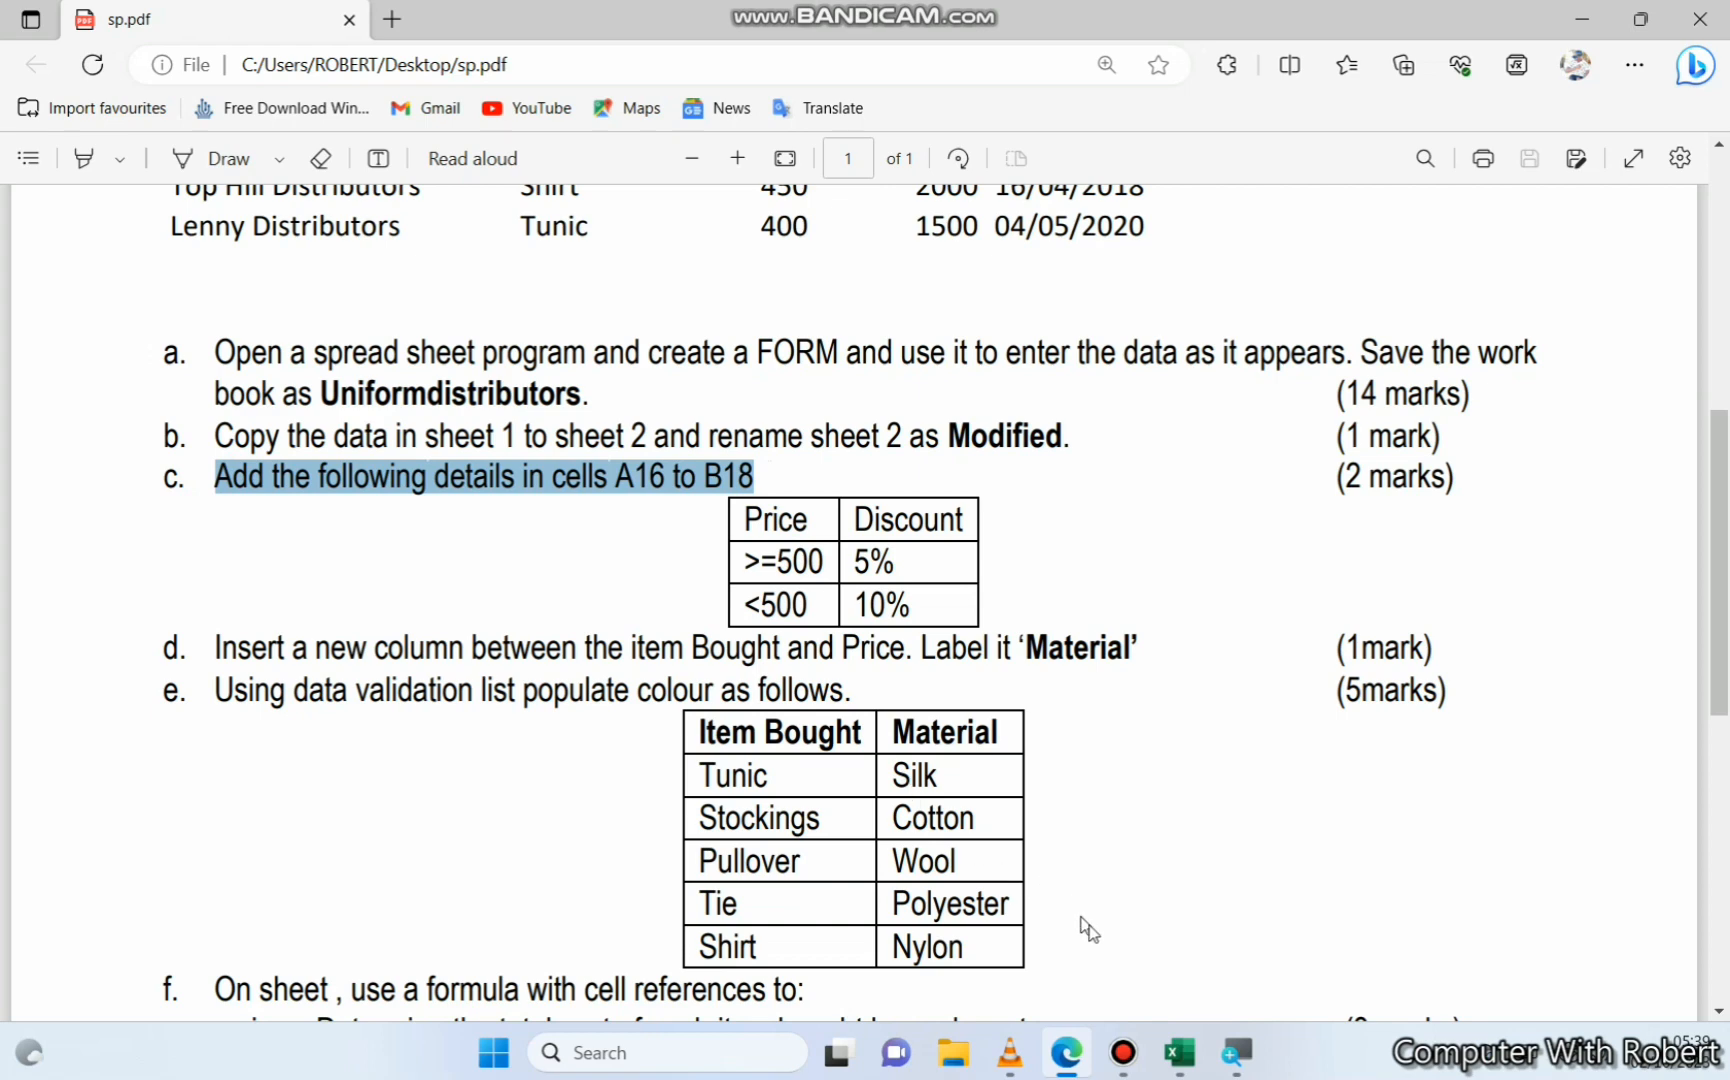
{"action": "left_click", "coordinate": [1179, 1052]}
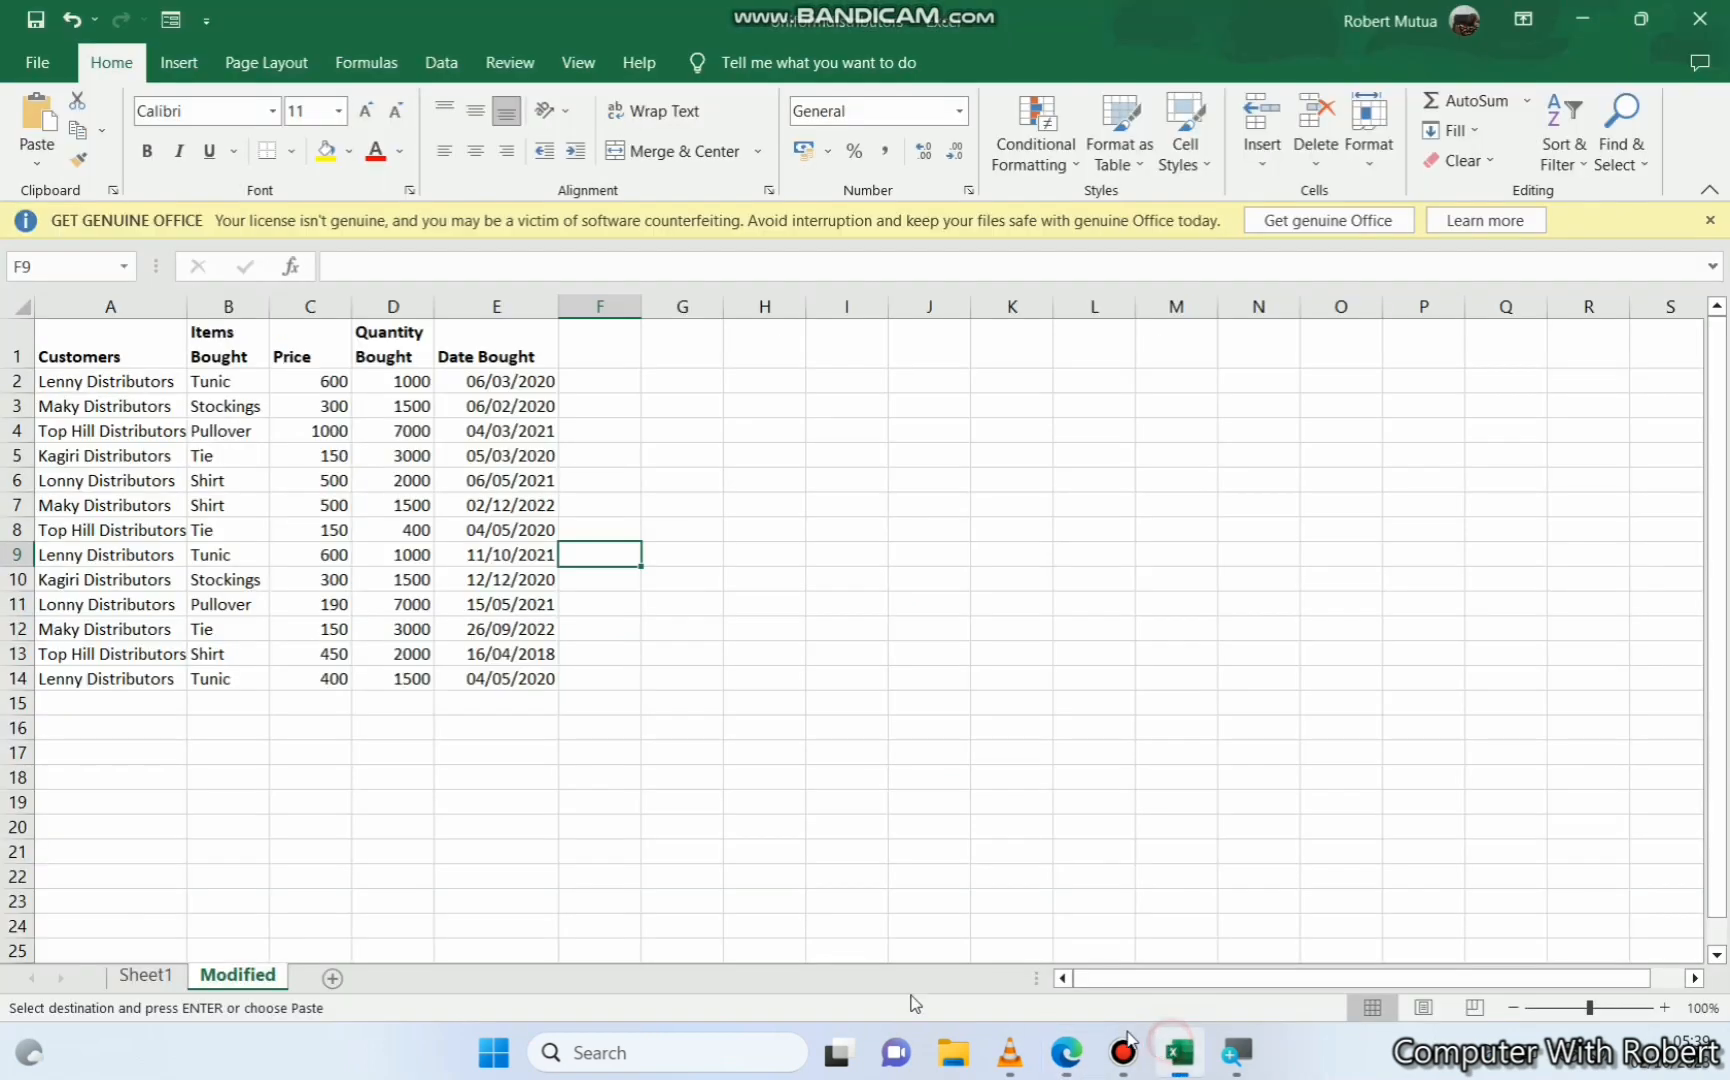
{"action": "left_click", "coordinate": [53, 734]}
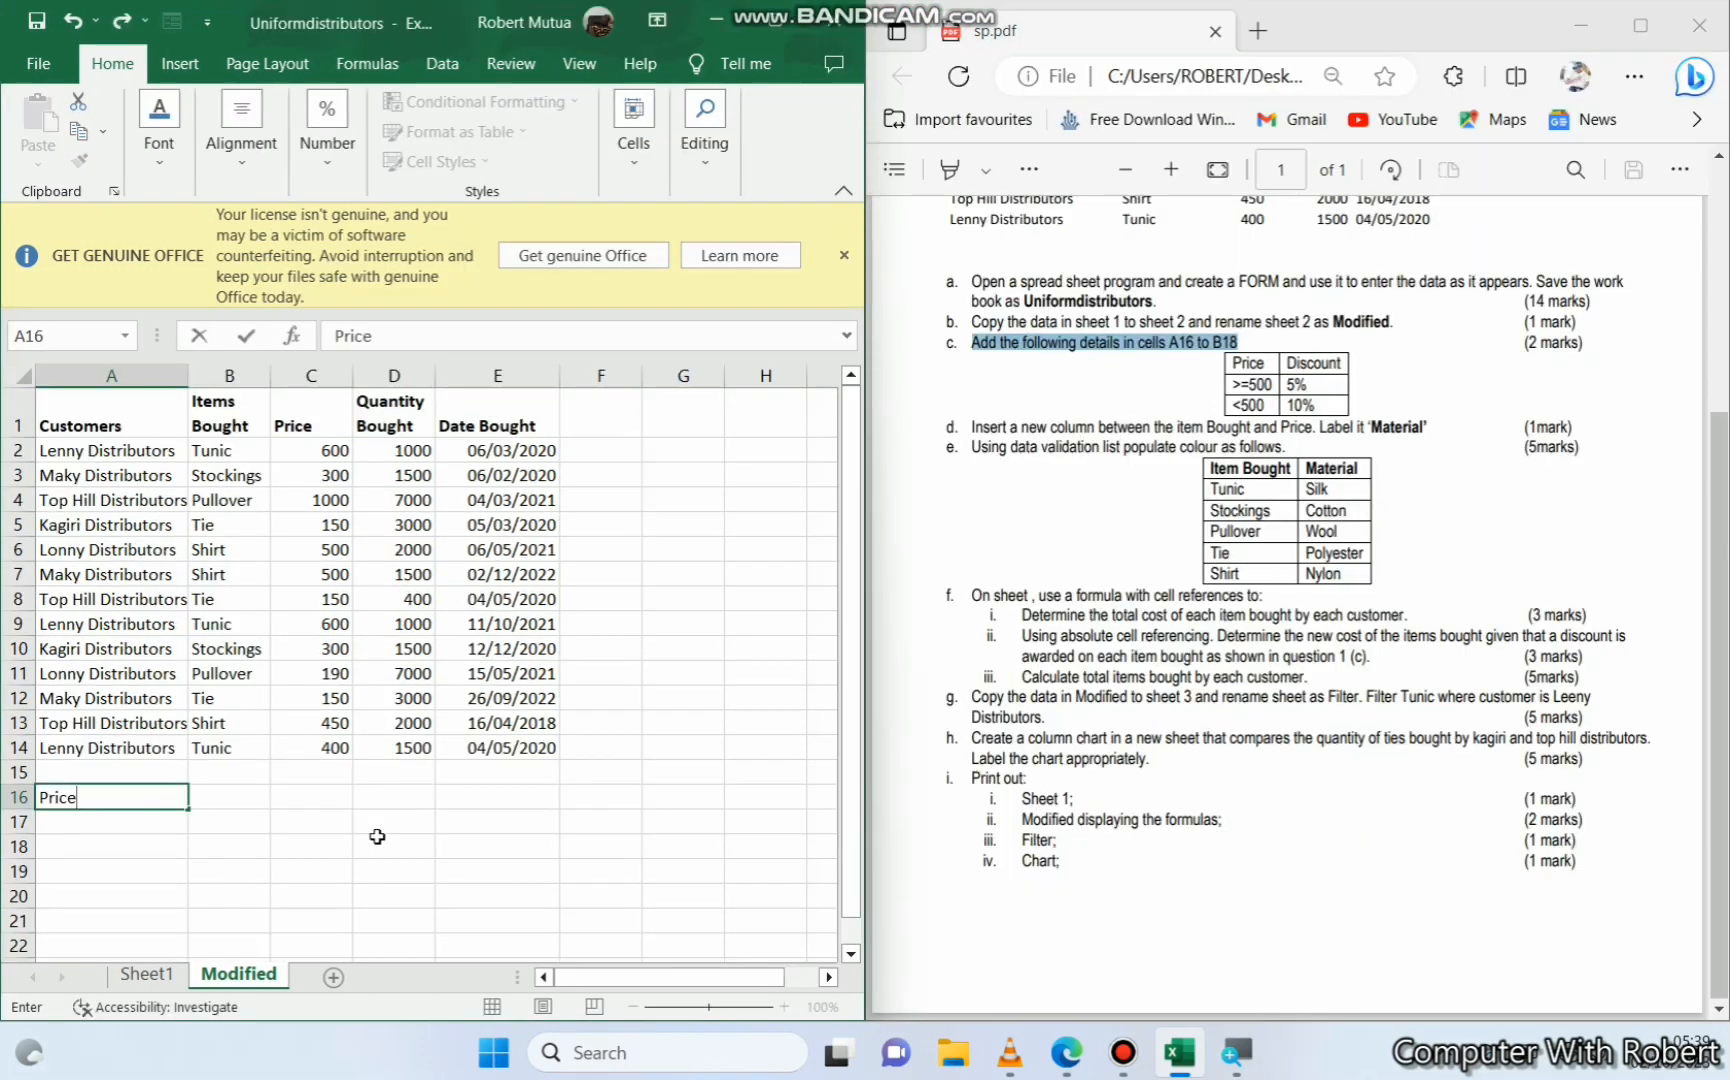
{"action": "key", "text": "Return"}
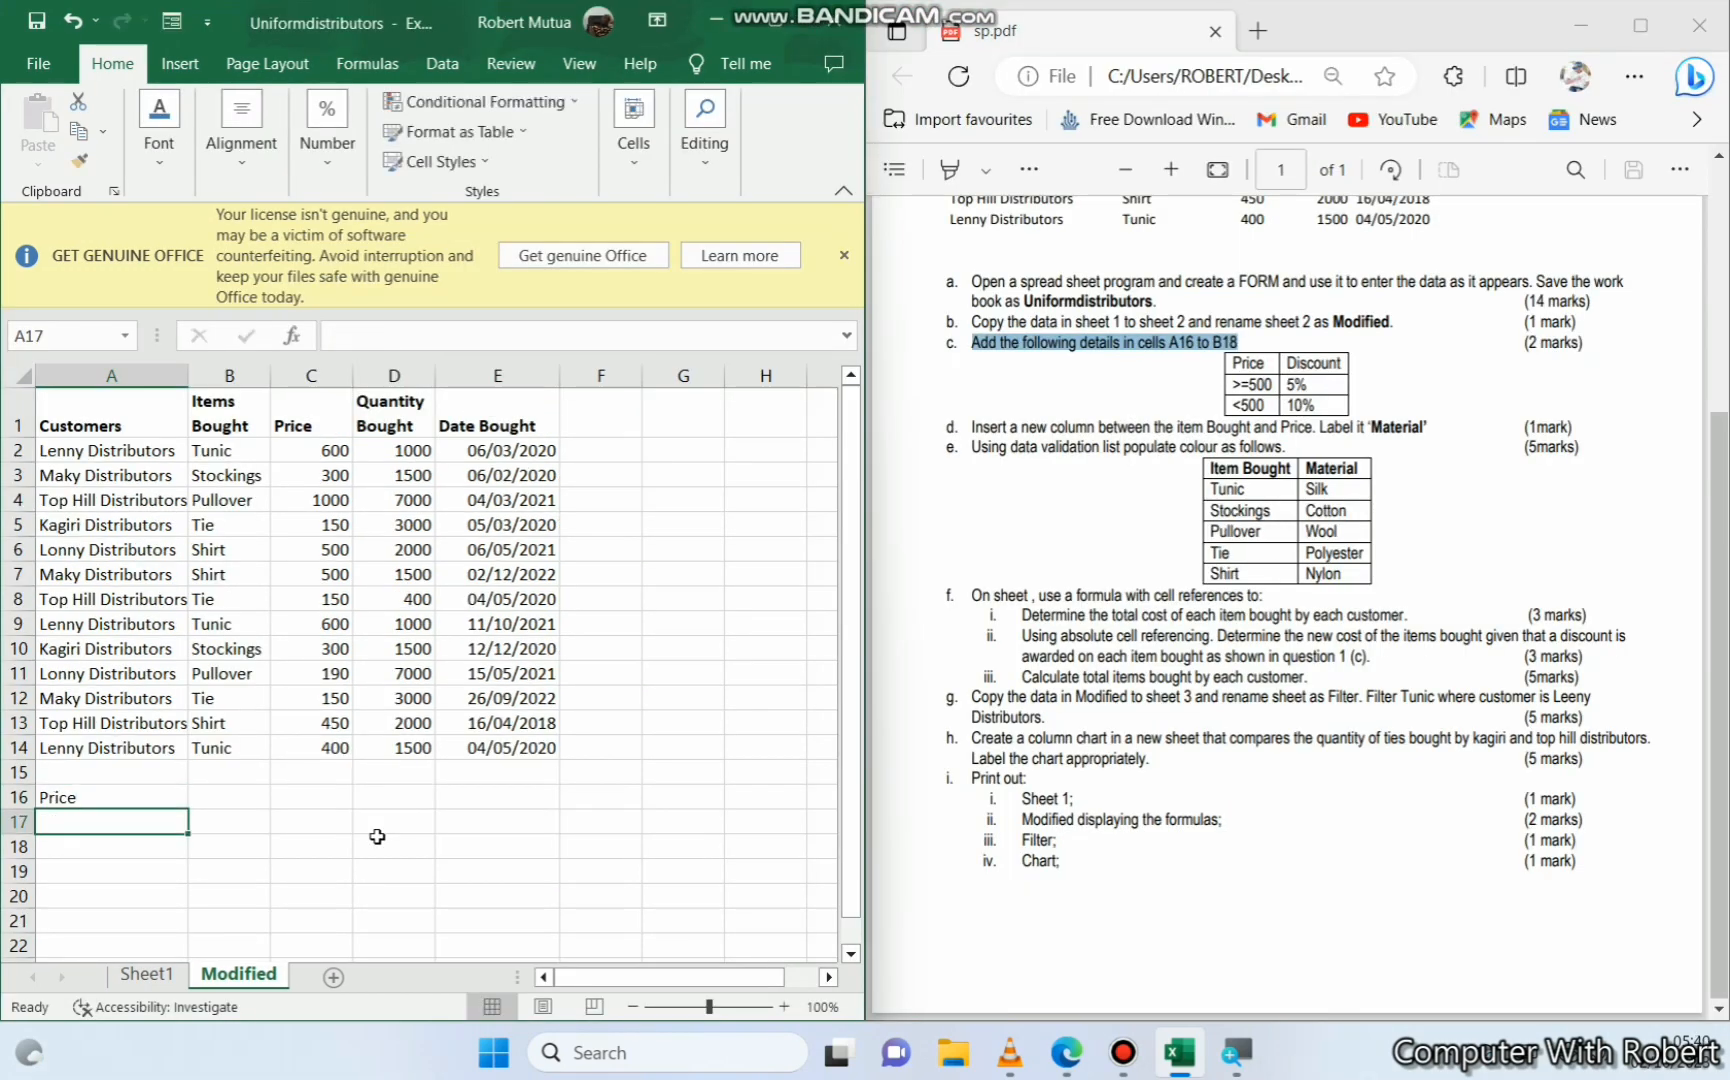
{"action": "type", "text": ">=500"}
{"action": "key", "text": "Return"}
{"action": "type", "text": "<500"}
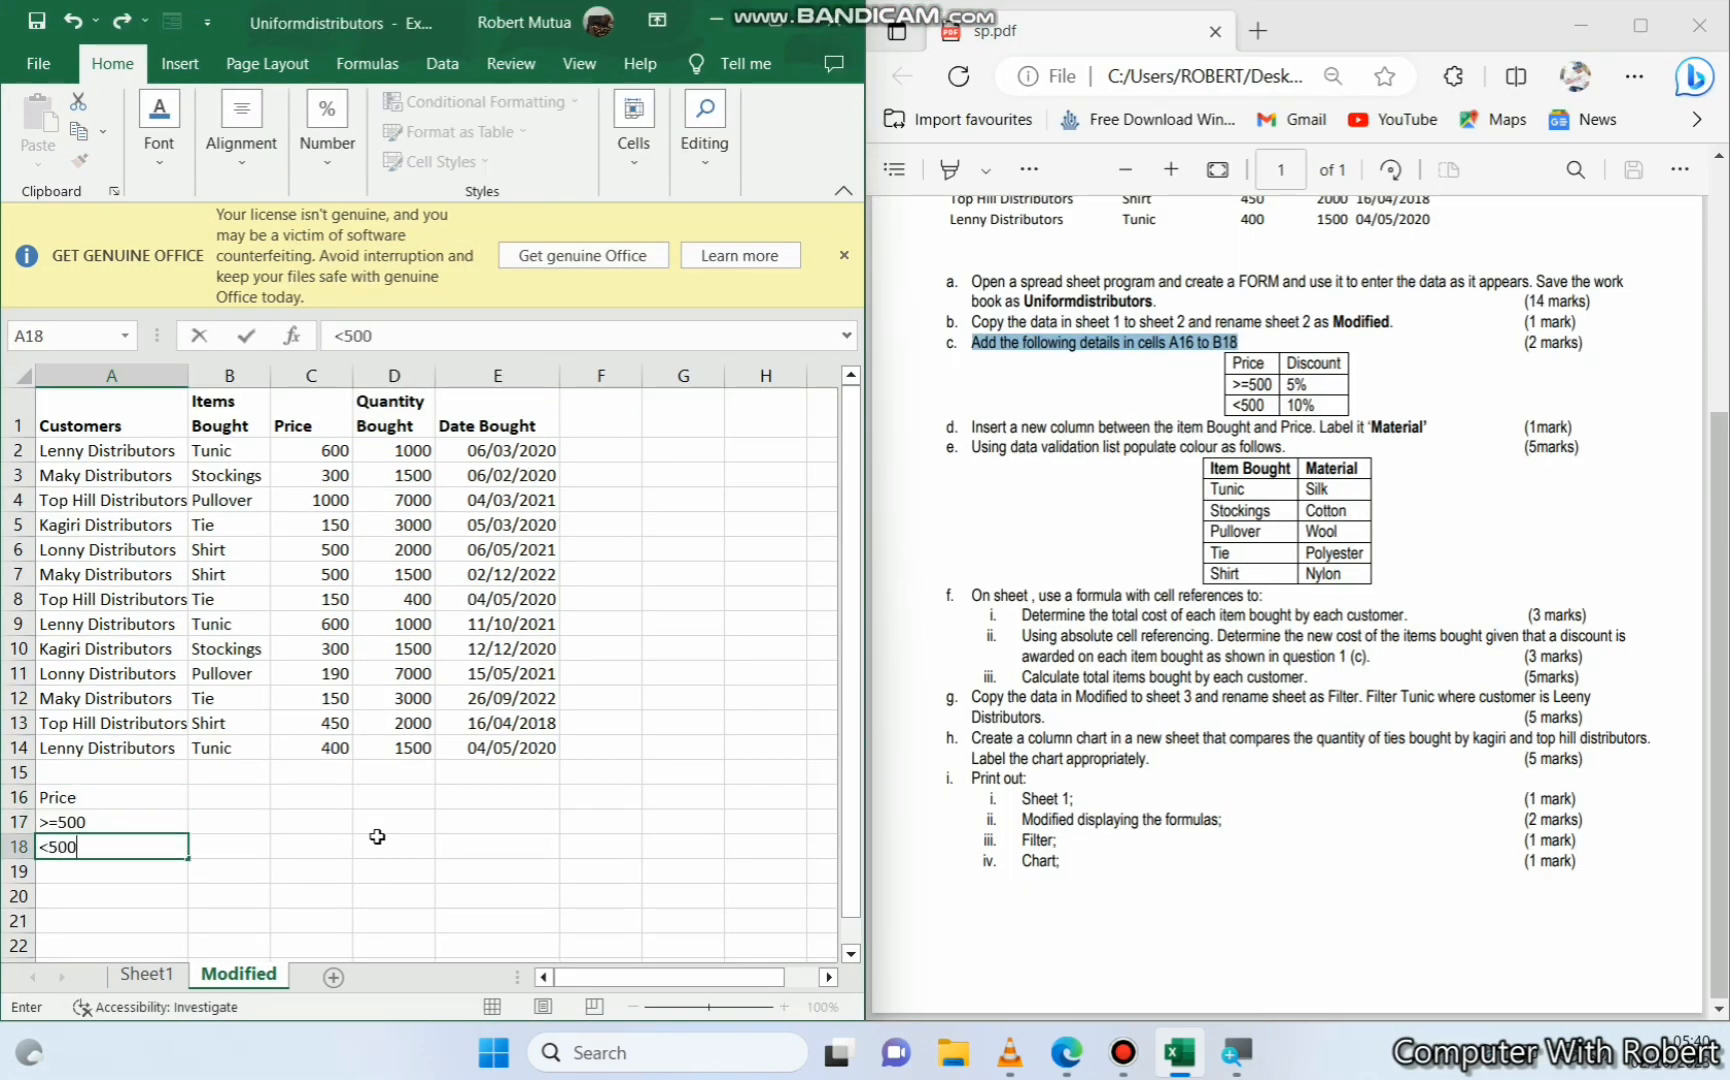
Fill cells B16 to B18 with the heading Discount and the rates 5% and 10%
{"action": "key", "text": "Up"}
{"action": "key", "text": "Up"}
{"action": "key", "text": "Right"}
{"action": "type", "text": "Discount"}
{"action": "key", "text": "Return"}
{"action": "type", "text": "5"}
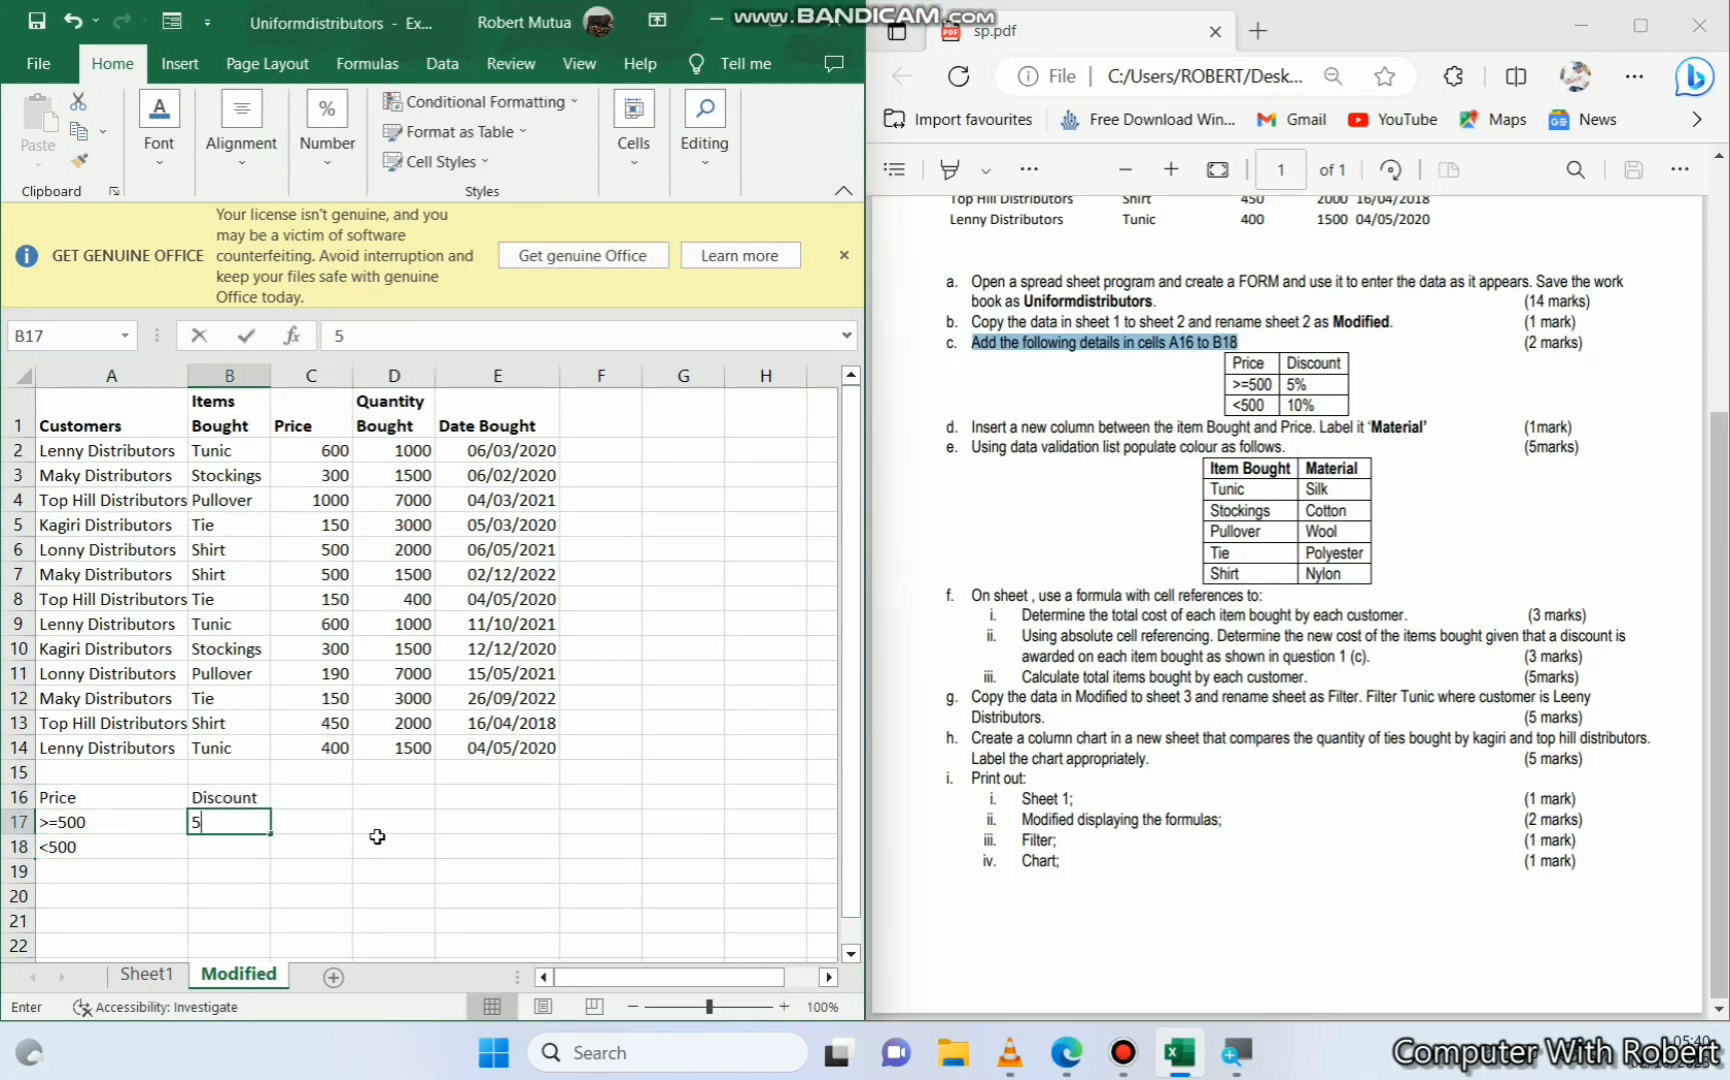
{"action": "type", "text": "%"}
{"action": "key", "text": "Return"}
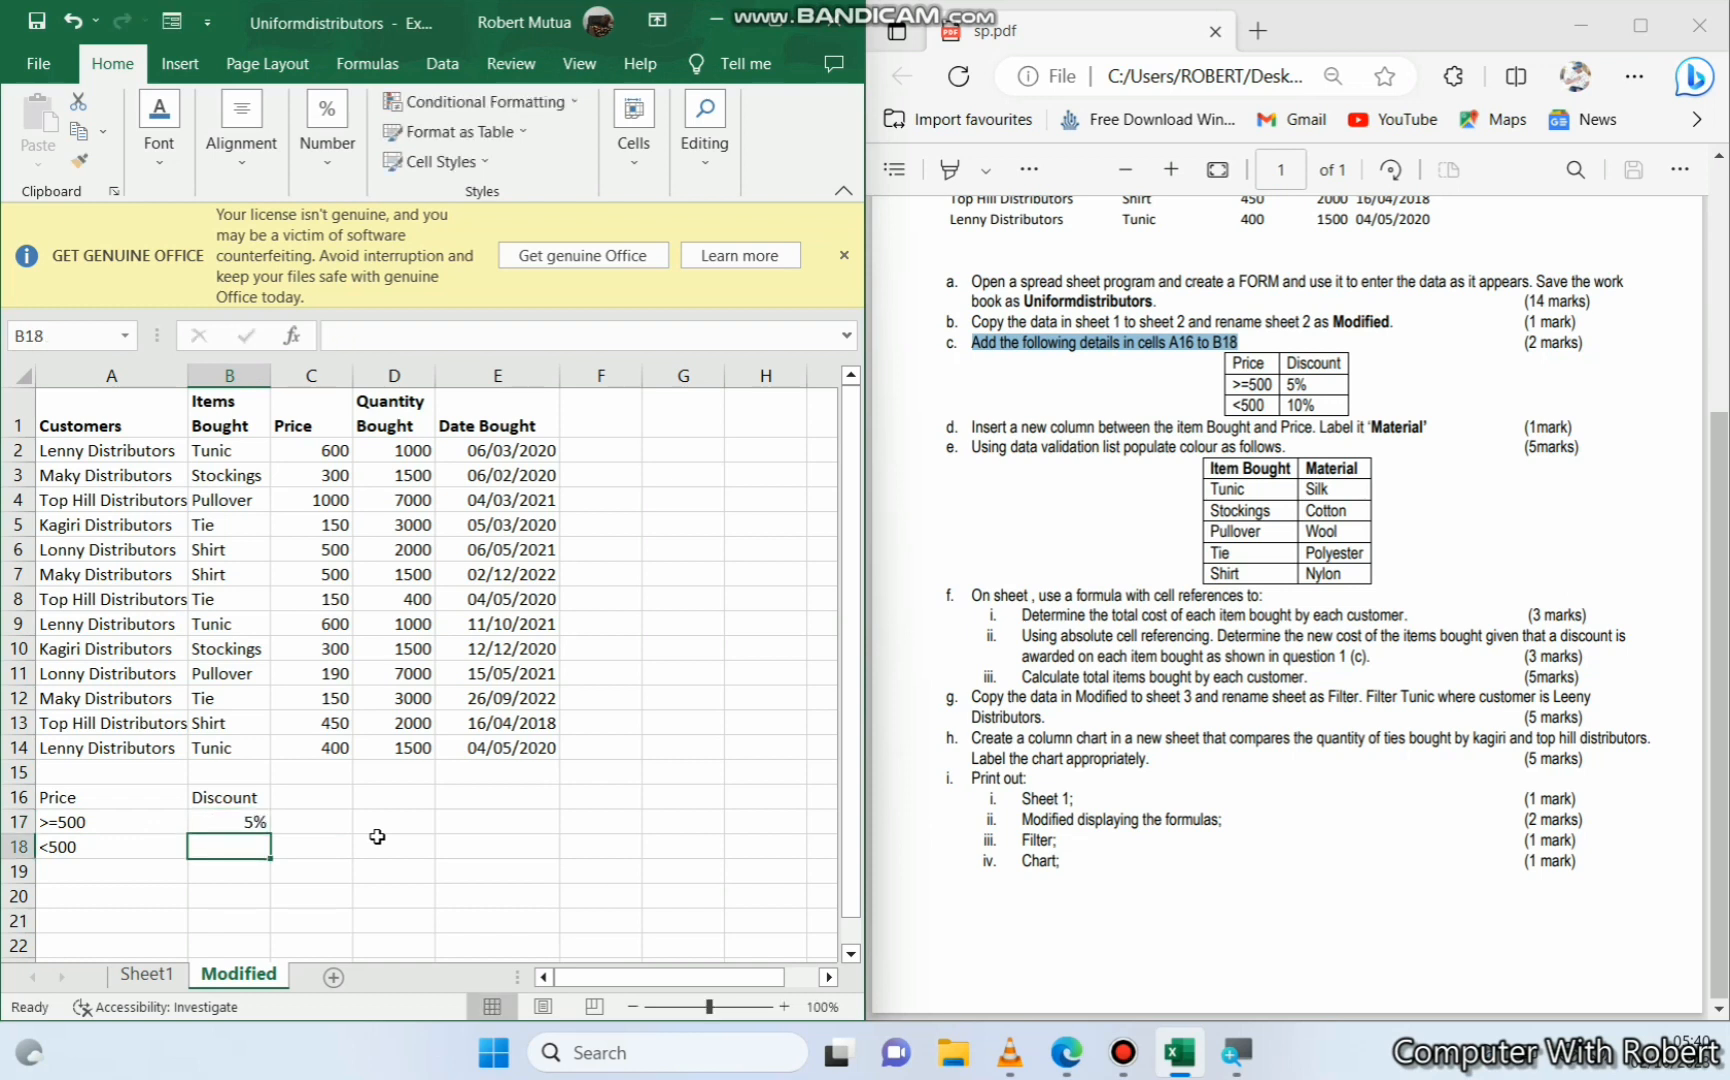
{"action": "type", "text": "10%"}
{"action": "key", "text": "ctrl+Return"}
Check task d in the assignment PDF and insert a blank column between Items Bought and Price on the Modified sheet
{"action": "left_click_drag", "start_coordinate": [971, 430], "coordinate": [1425, 432]}
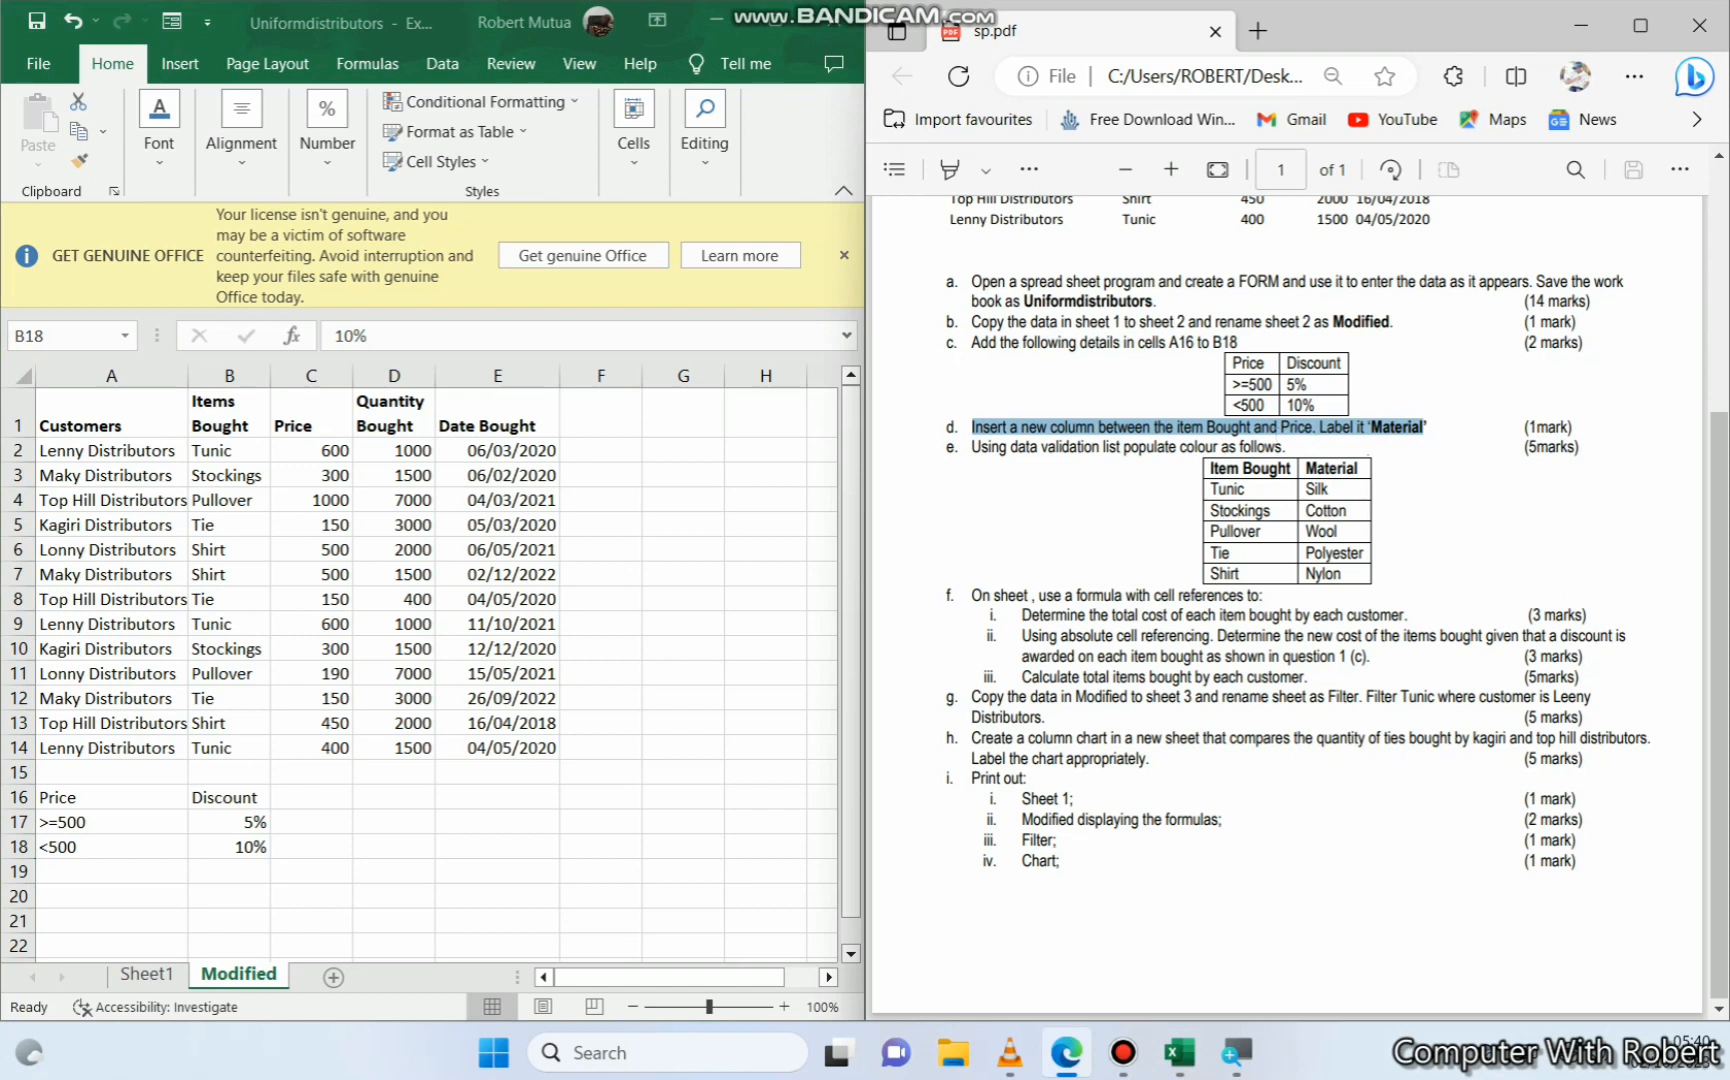
{"action": "left_click", "coordinate": [1237, 427]}
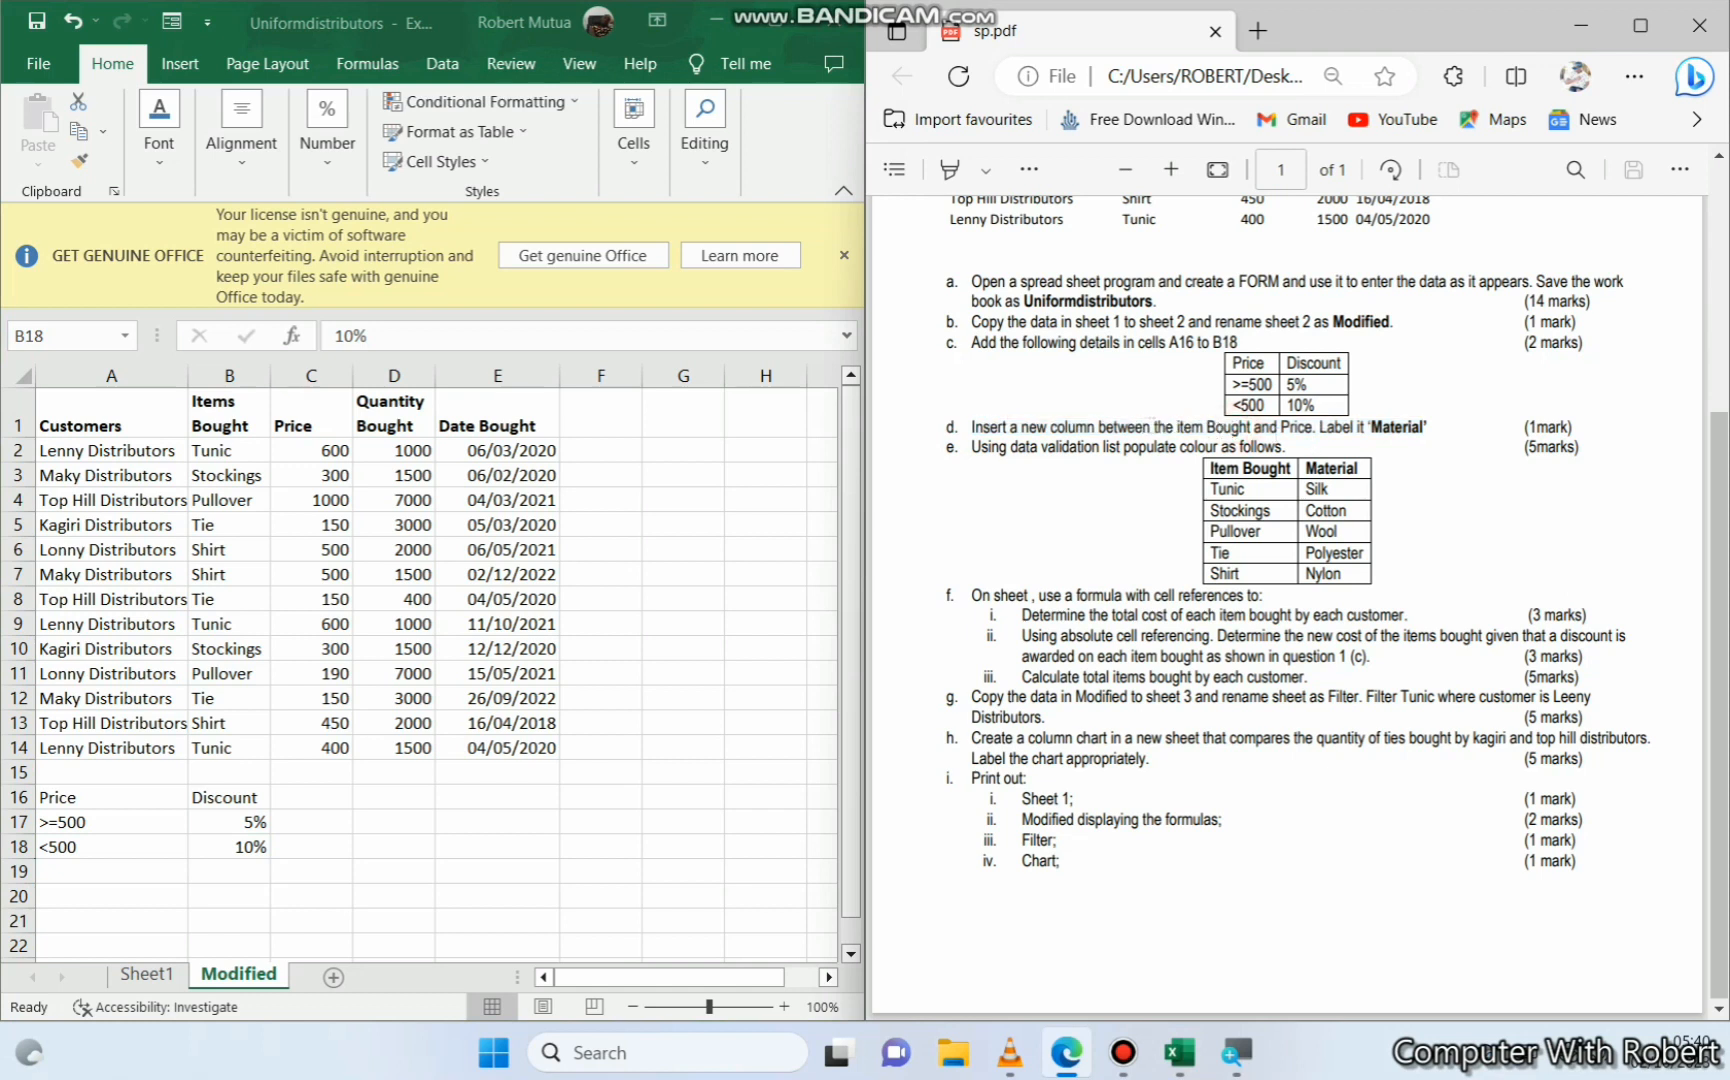
{"action": "left_click_drag", "start_coordinate": [1152, 427], "coordinate": [1326, 428]}
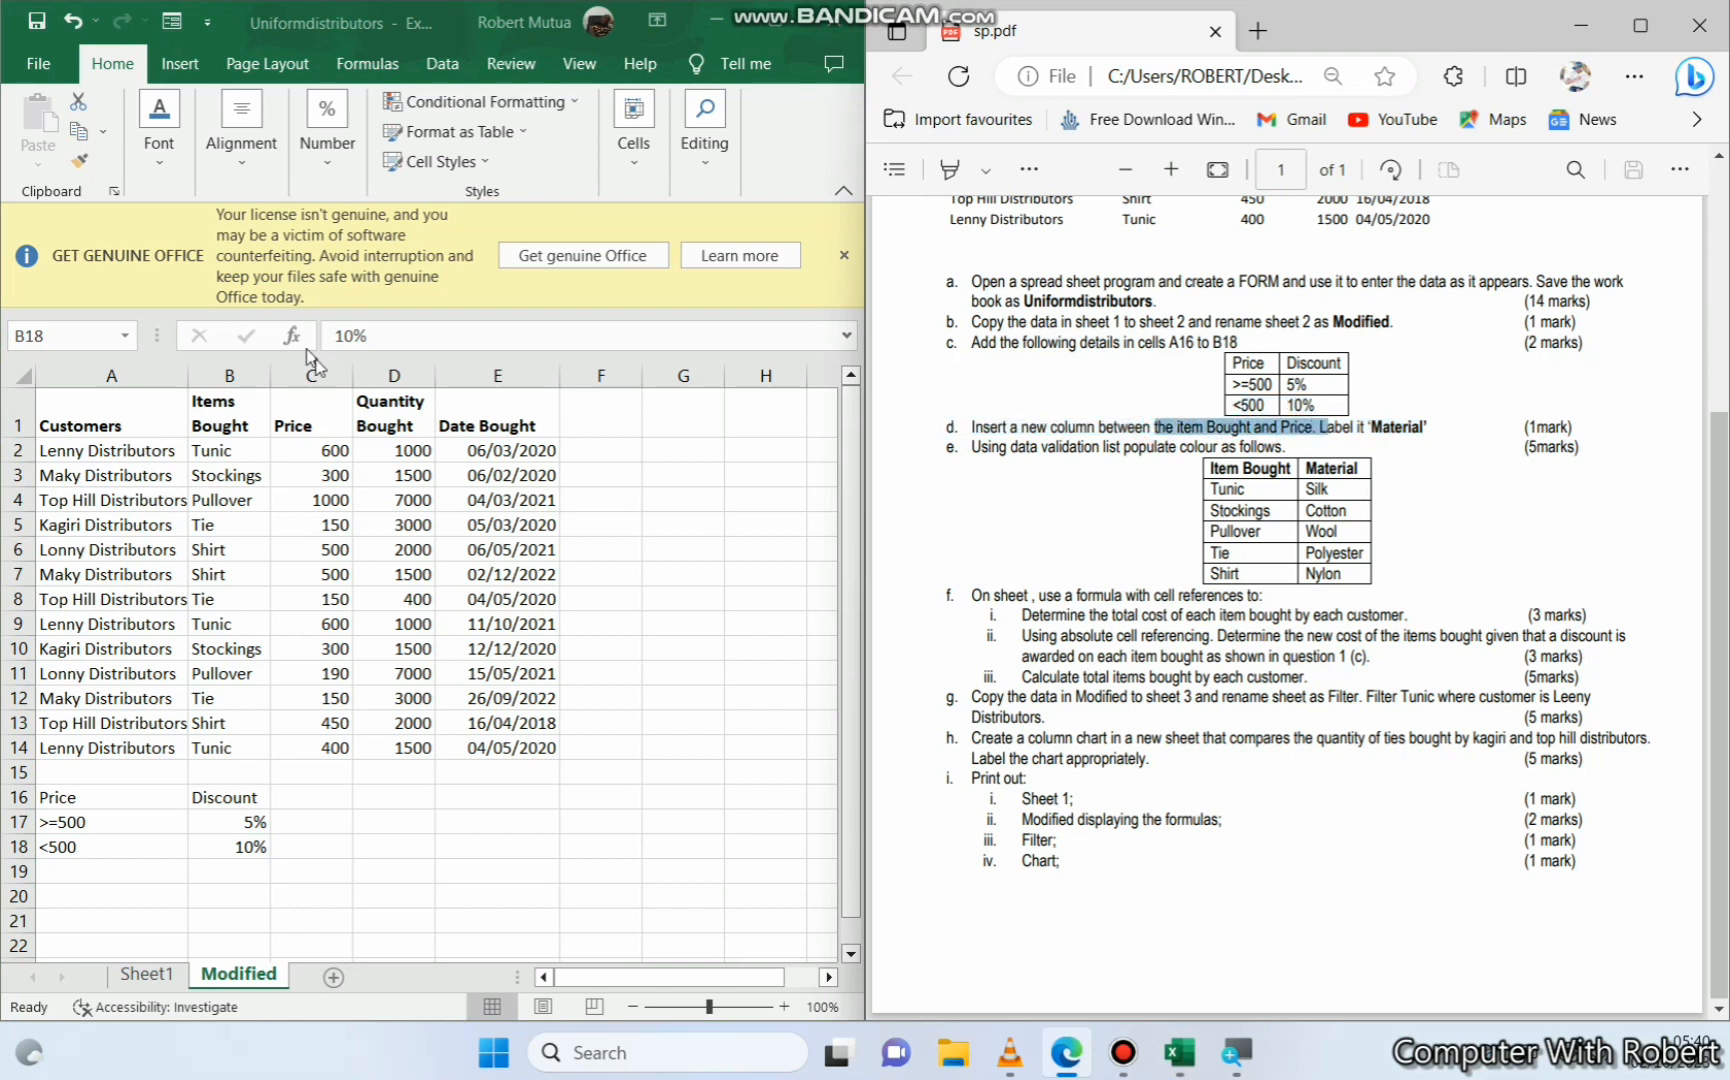
{"action": "left_click", "coordinate": [282, 410]}
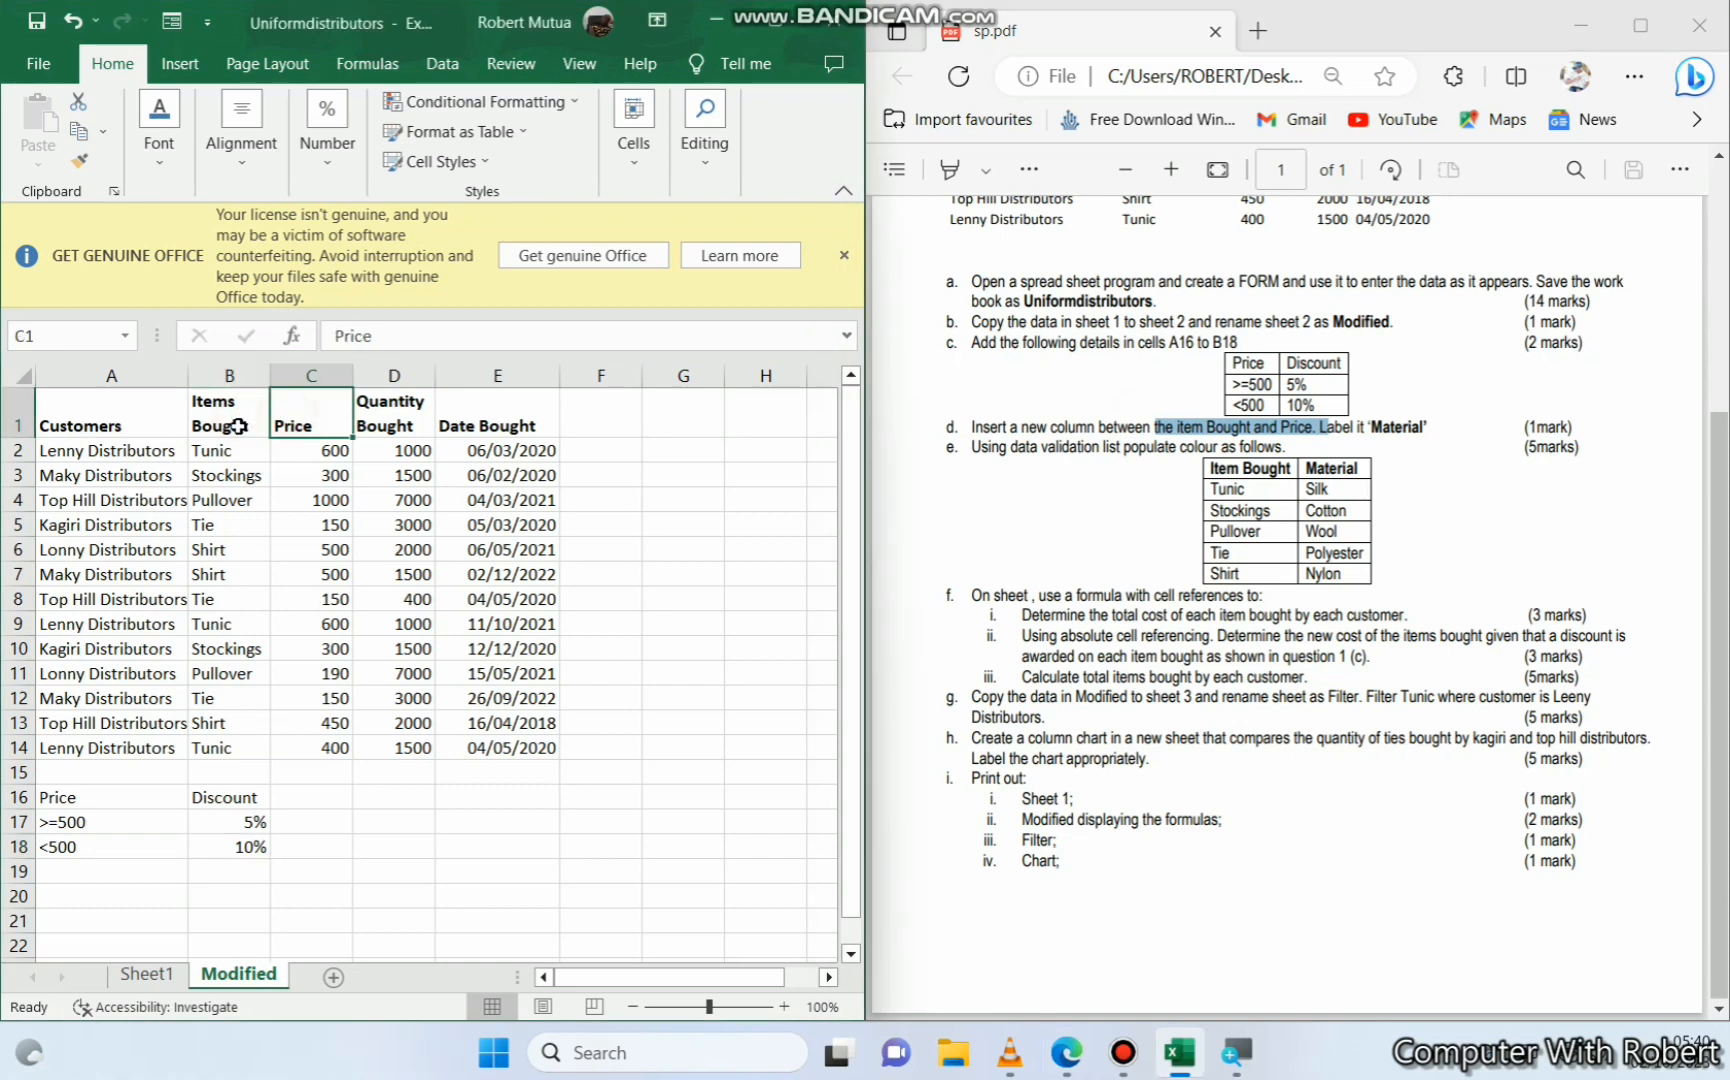
{"action": "left_click", "coordinate": [237, 426]}
{"action": "key", "text": "ctrl+space"}
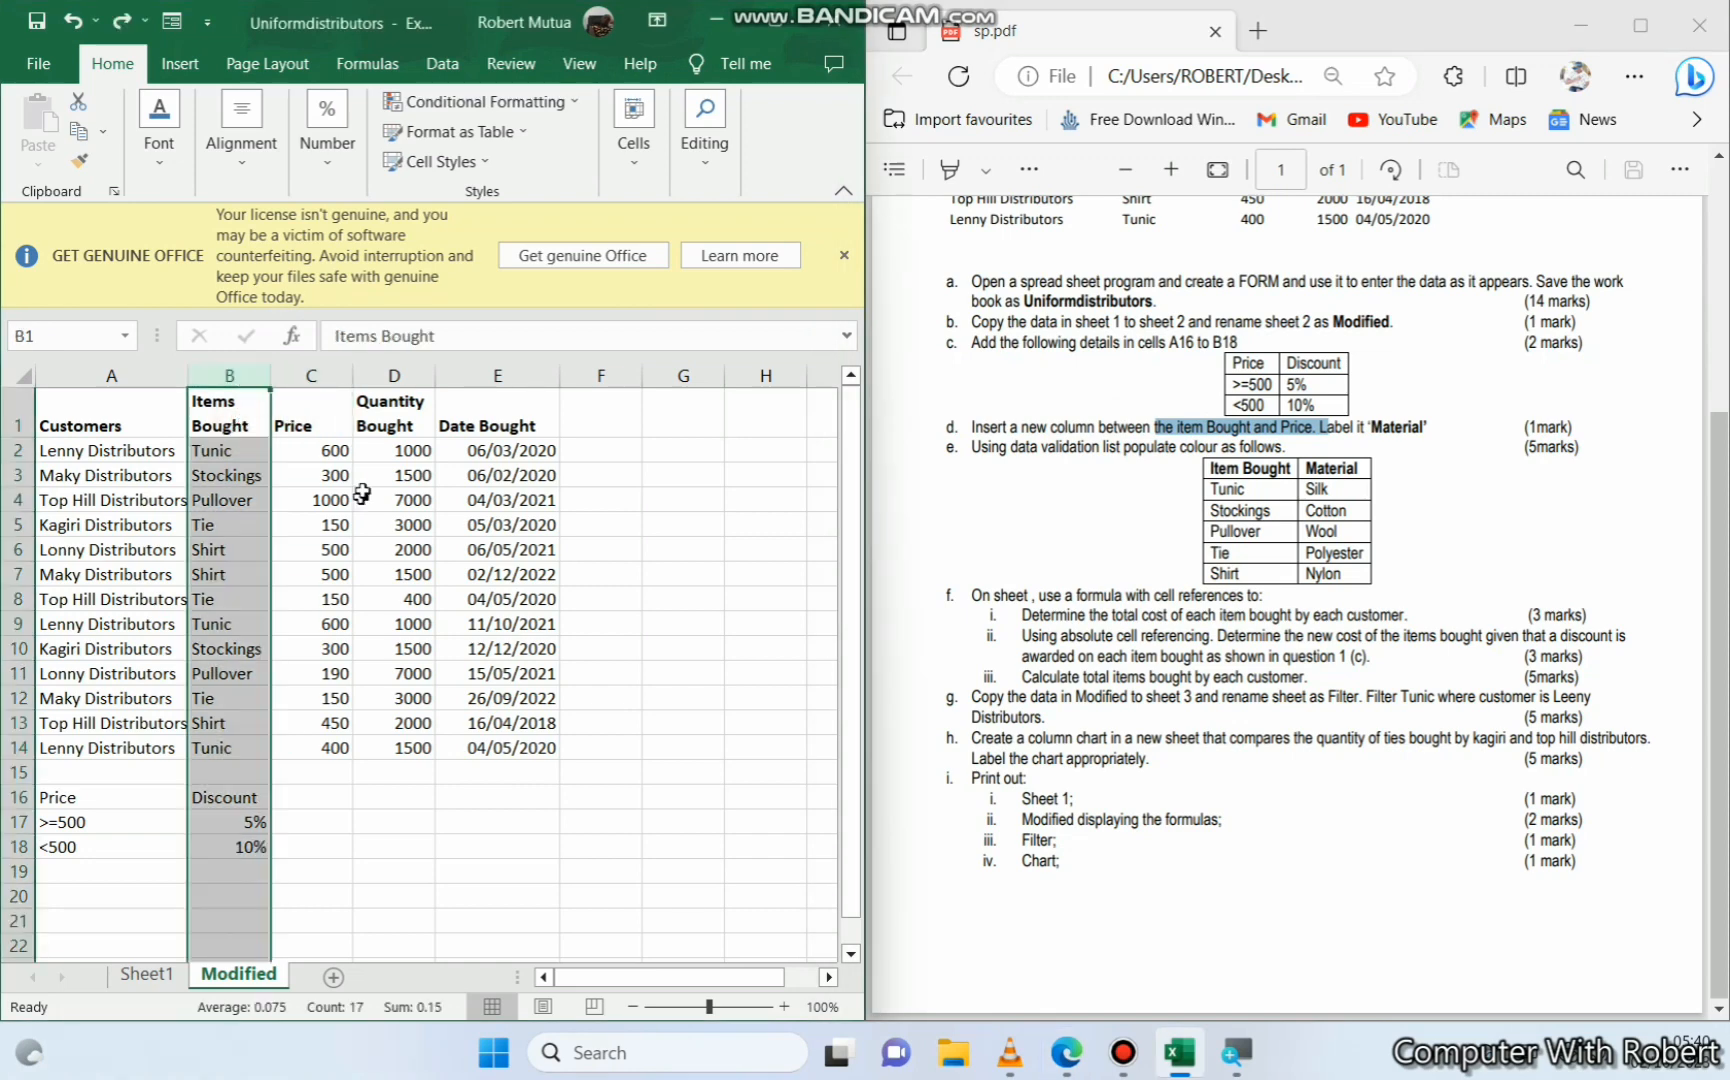
{"action": "left_click", "coordinate": [297, 374]}
{"action": "right_click", "coordinate": [297, 376]}
{"action": "left_click", "coordinate": [362, 606]}
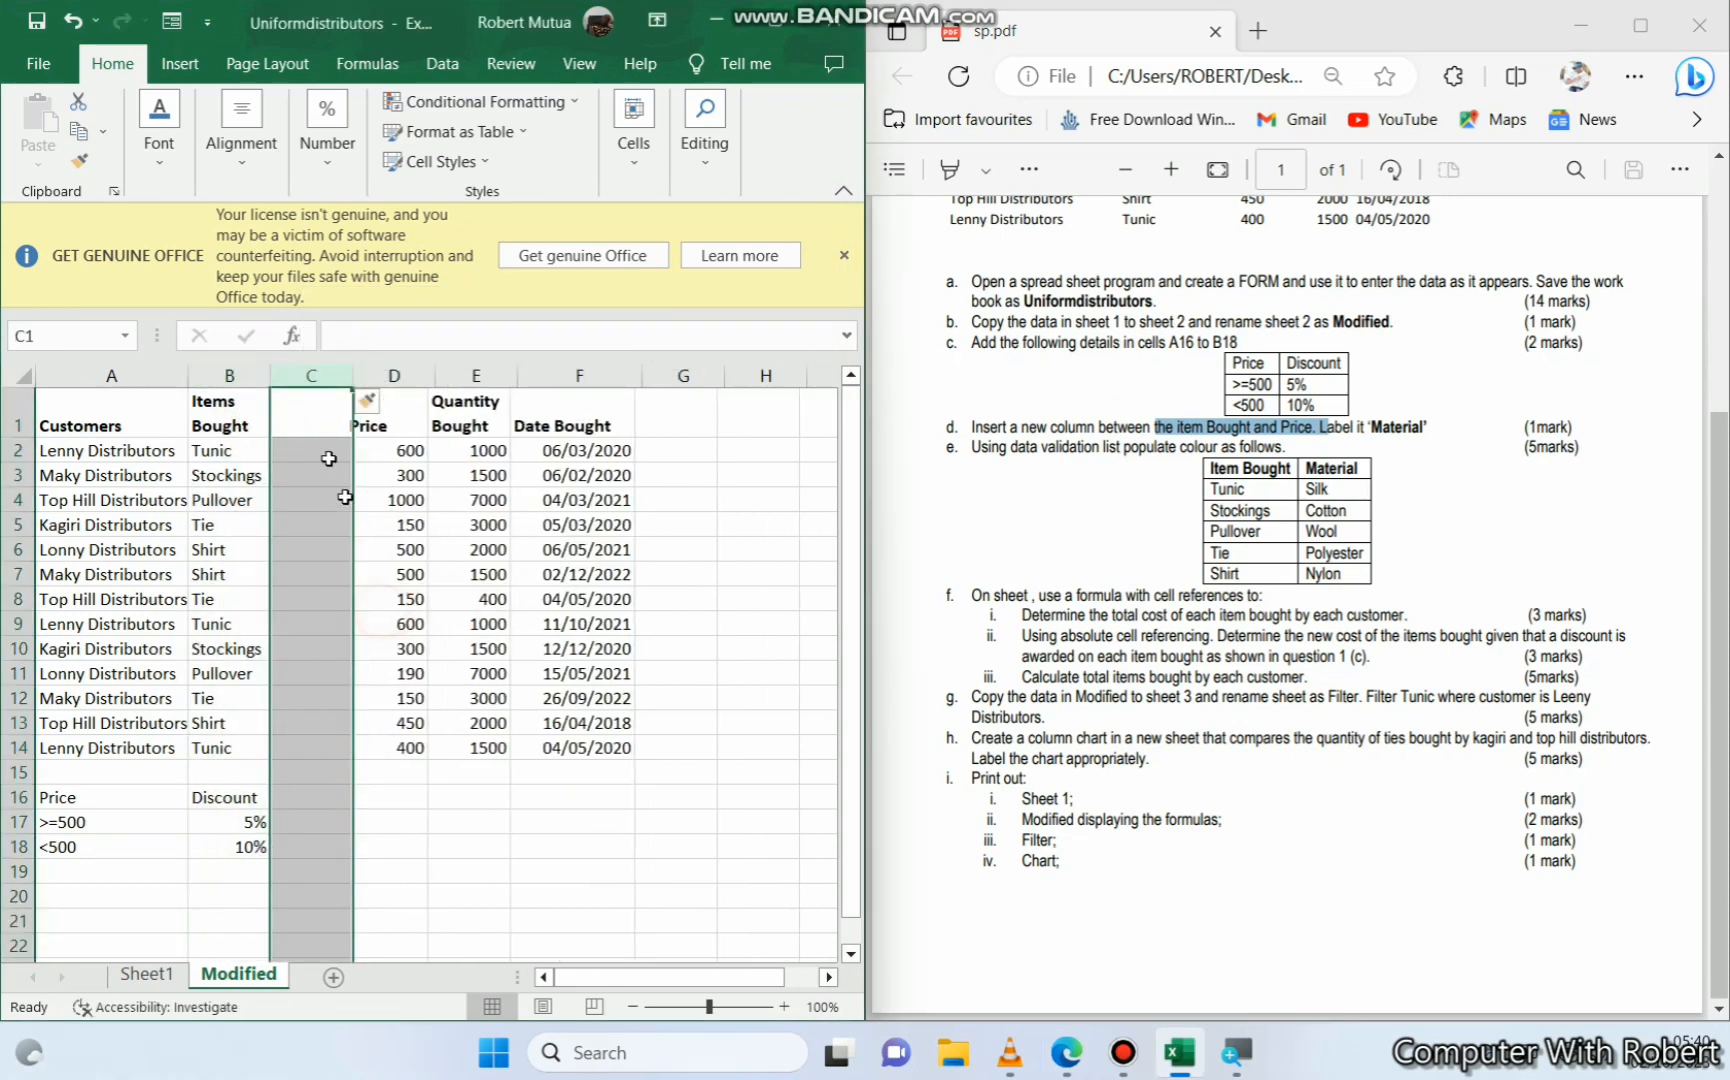
Label the new column Material in cell C1
{"action": "left_click", "coordinate": [313, 410]}
{"action": "type", "text": "M"}
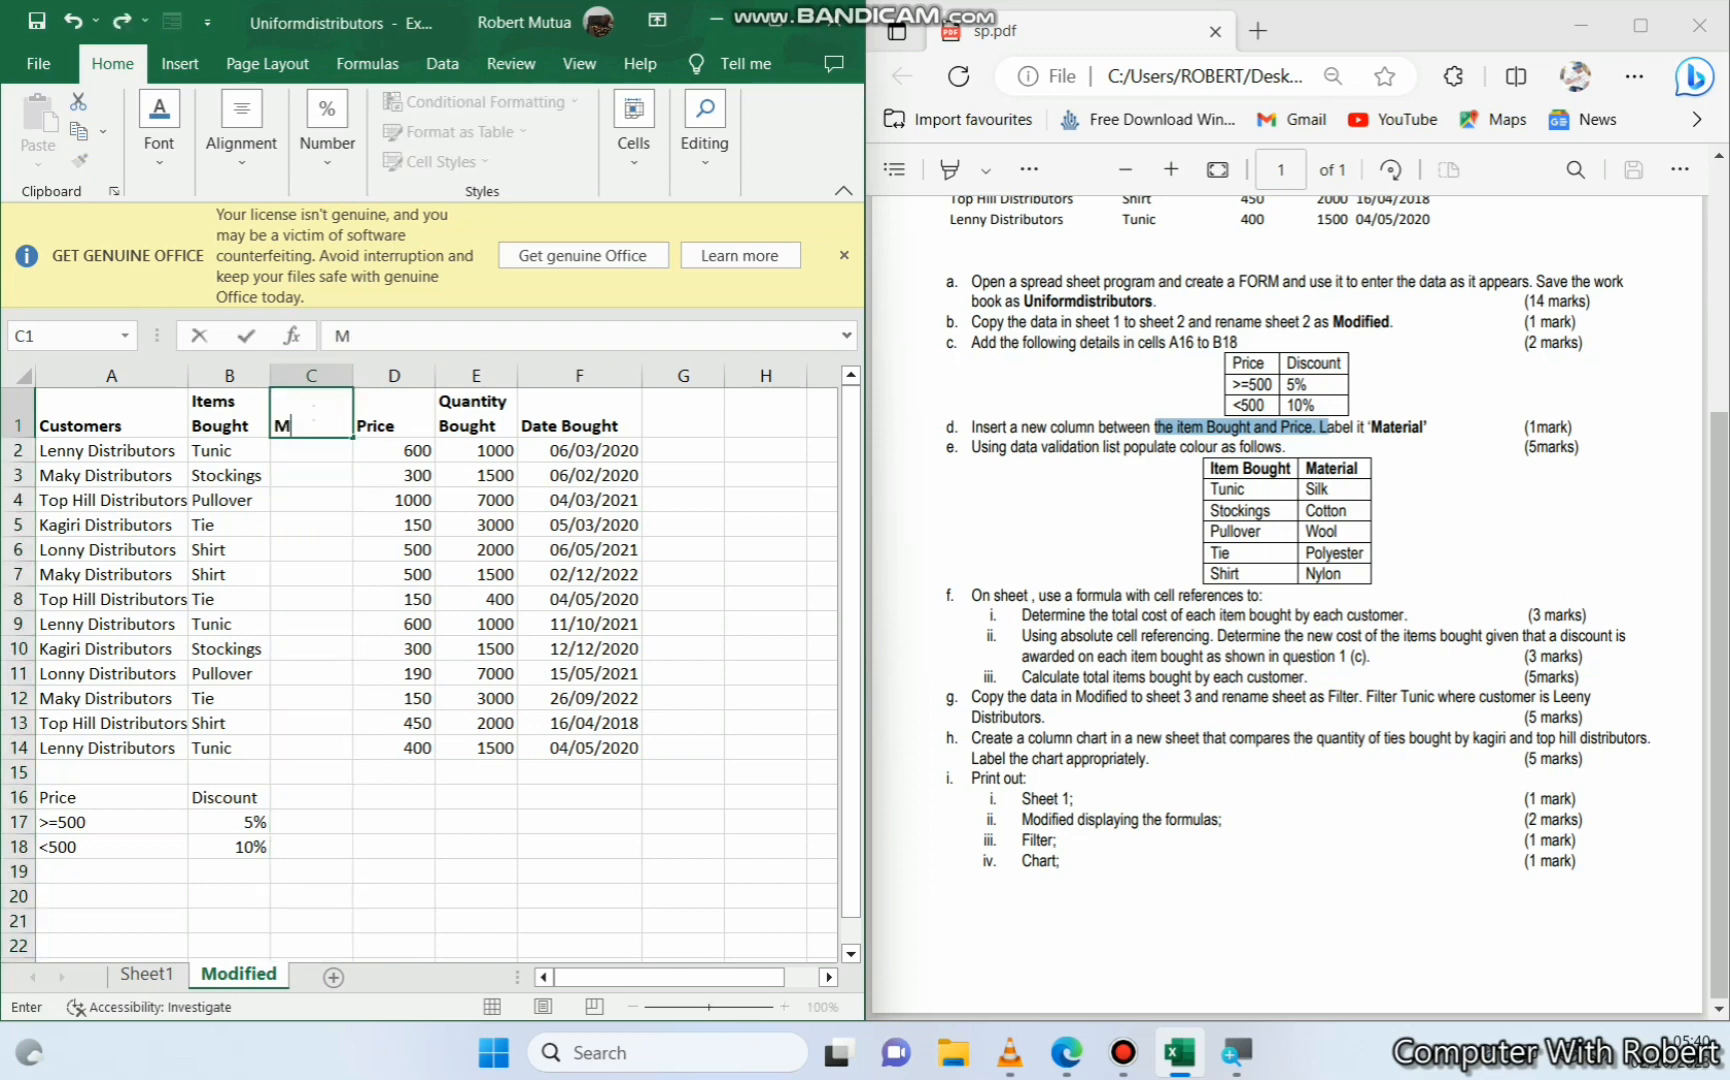
{"action": "type", "text": "aterial"}
{"action": "key", "text": "Return"}
Start an IF formula in C2 that returns "Silk" when B2 equals "Tunic"
{"action": "type", "text": "=if"}
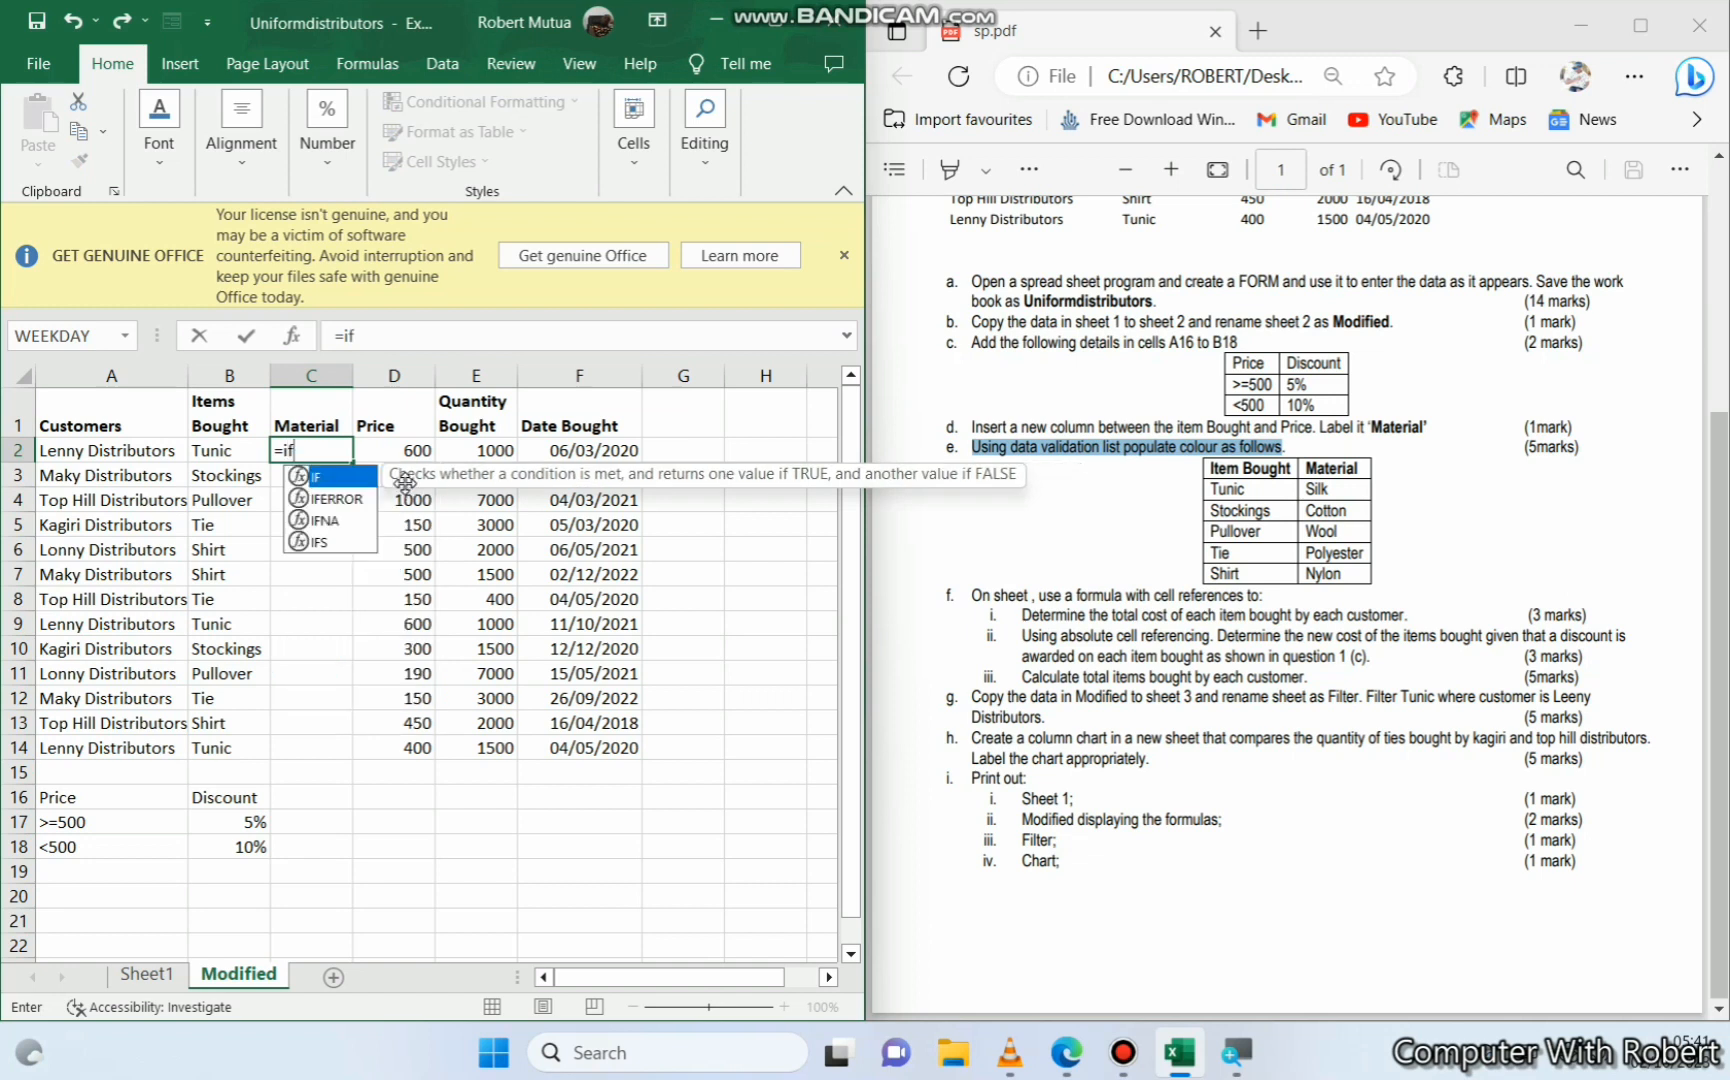
{"action": "type", "text": "("}
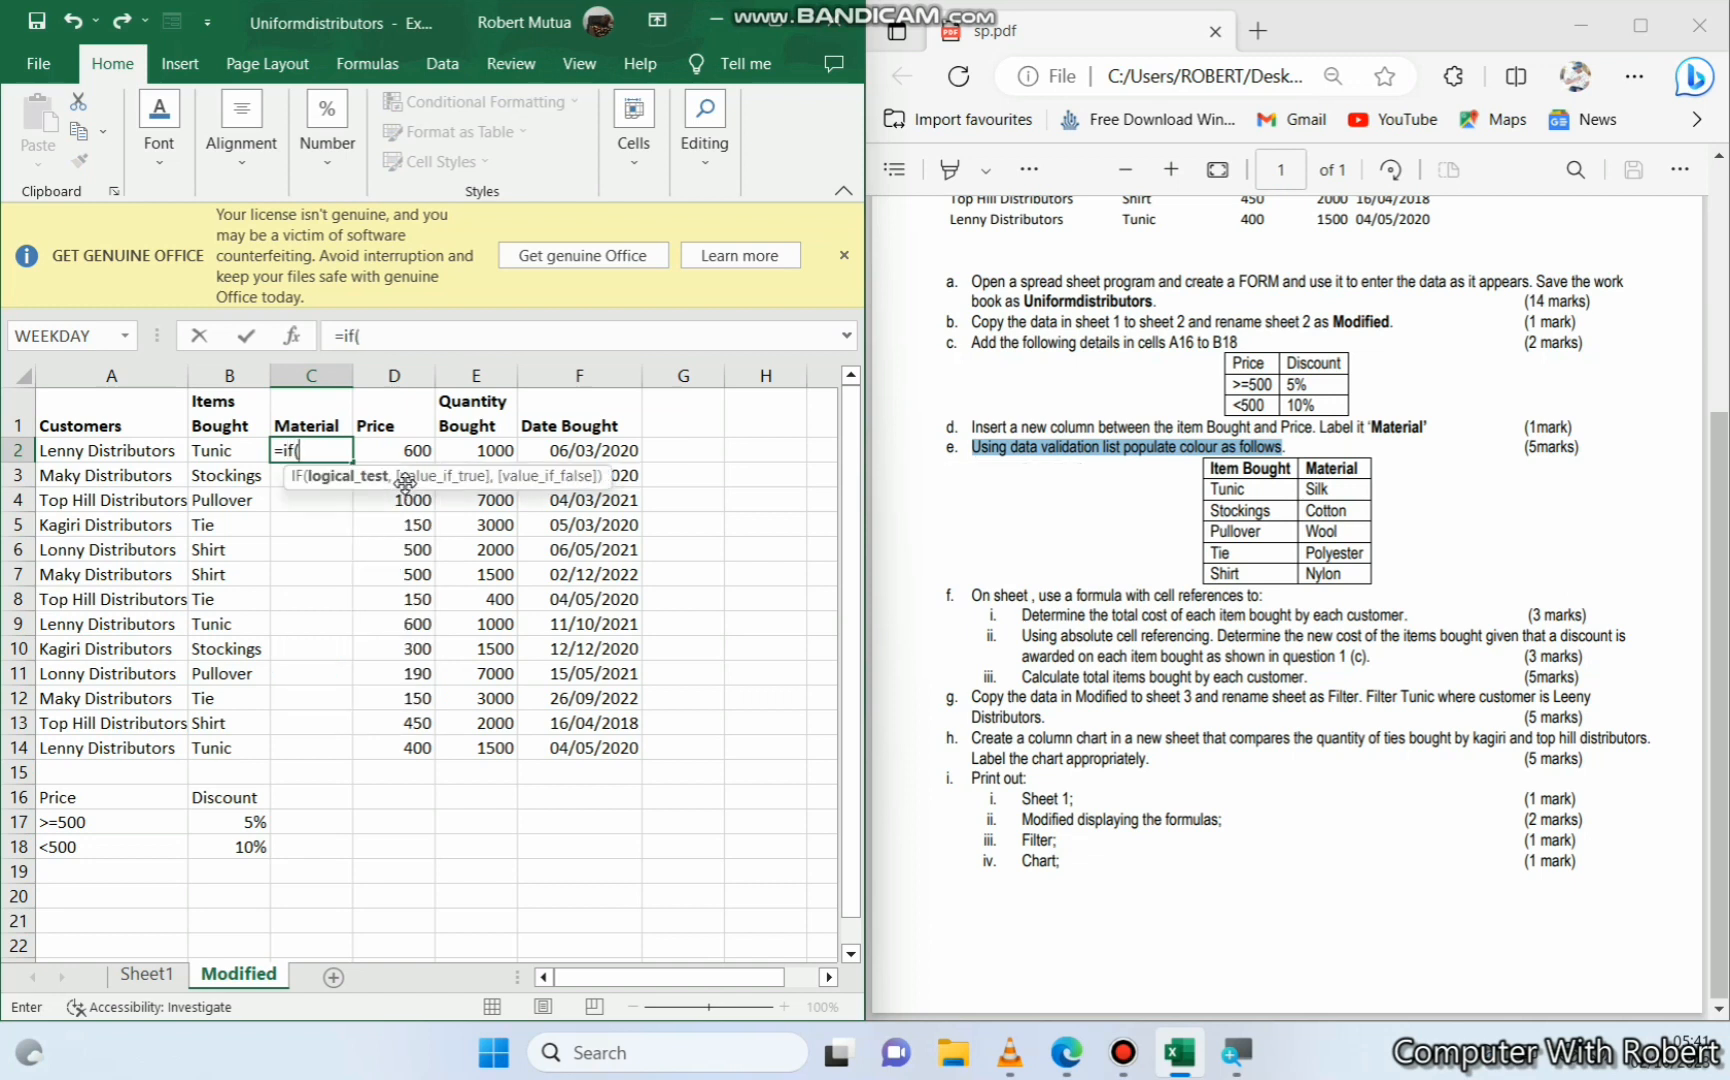
{"action": "left_click", "coordinate": [239, 448]}
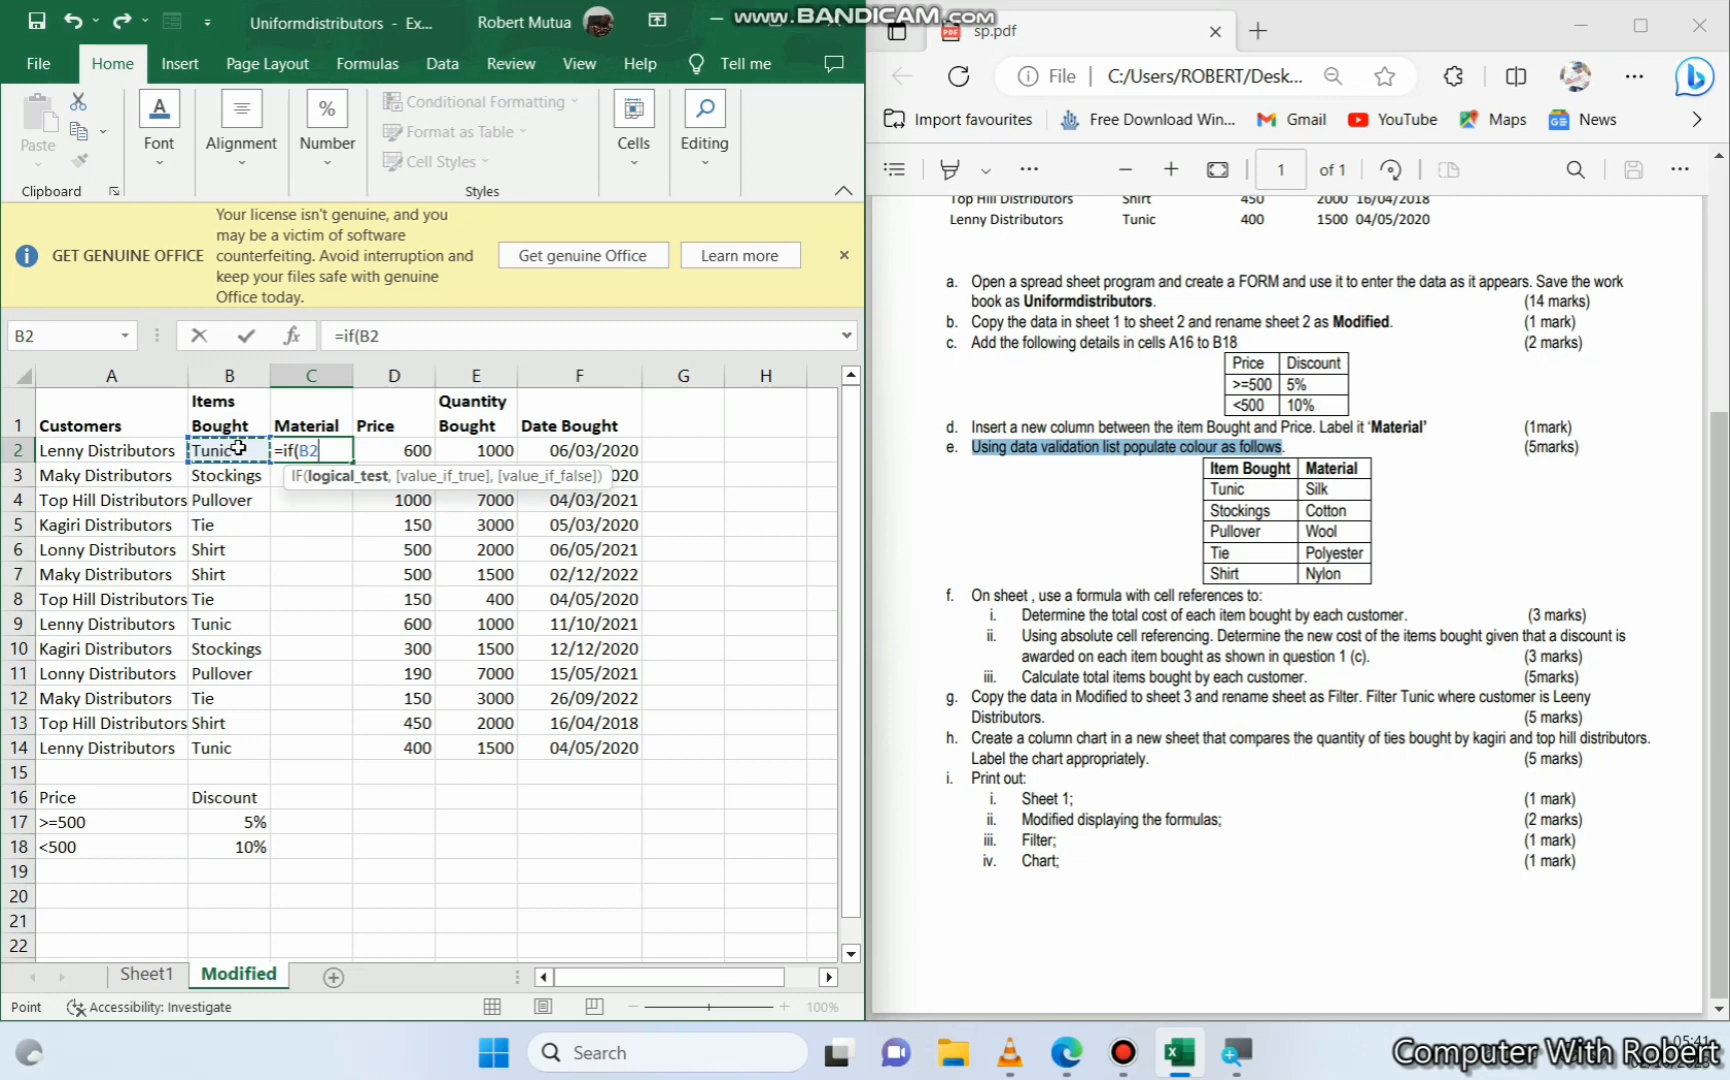
{"action": "type", "text": "=\"Tunic"}
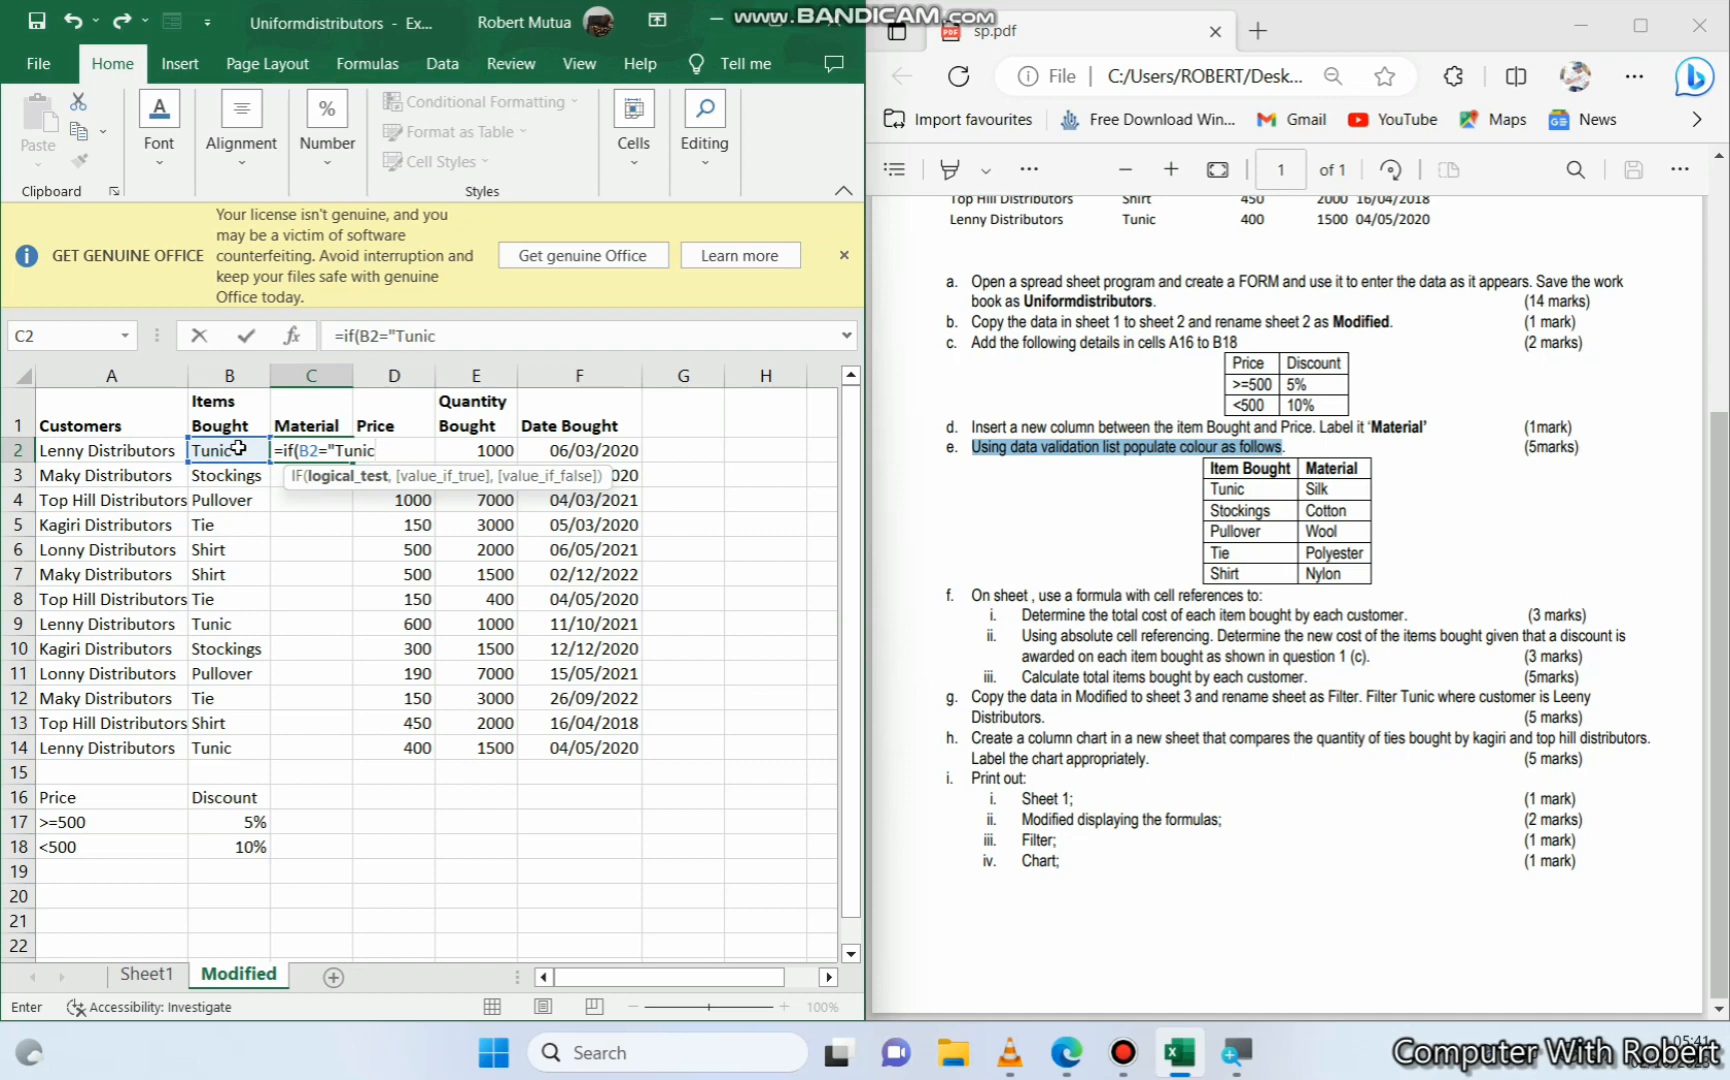
{"action": "type", "text": "\","}
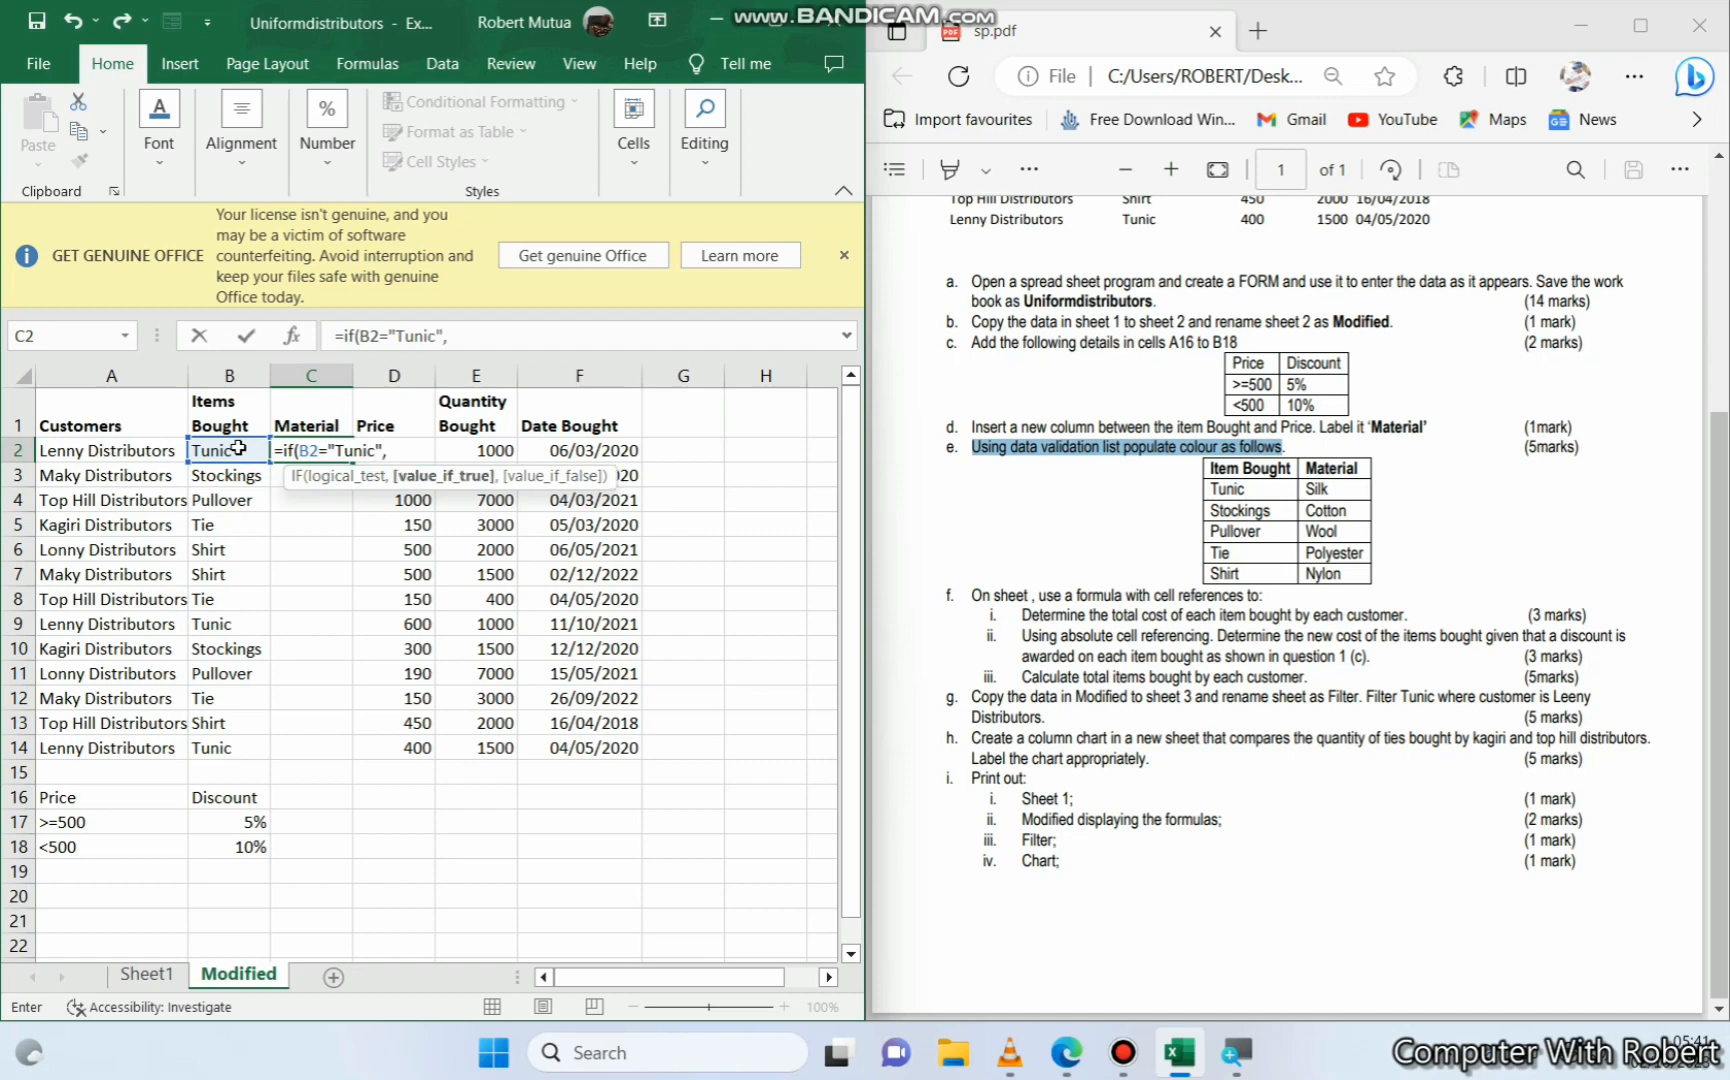
{"action": "type", "text": "\"Silk"}
{"action": "type", "text": "\"<"}
Nest a second IF in the C2 formula returning "Cotton" when B2 equals "Stockings", and open a third IF
{"action": "type", "text": ", i"}
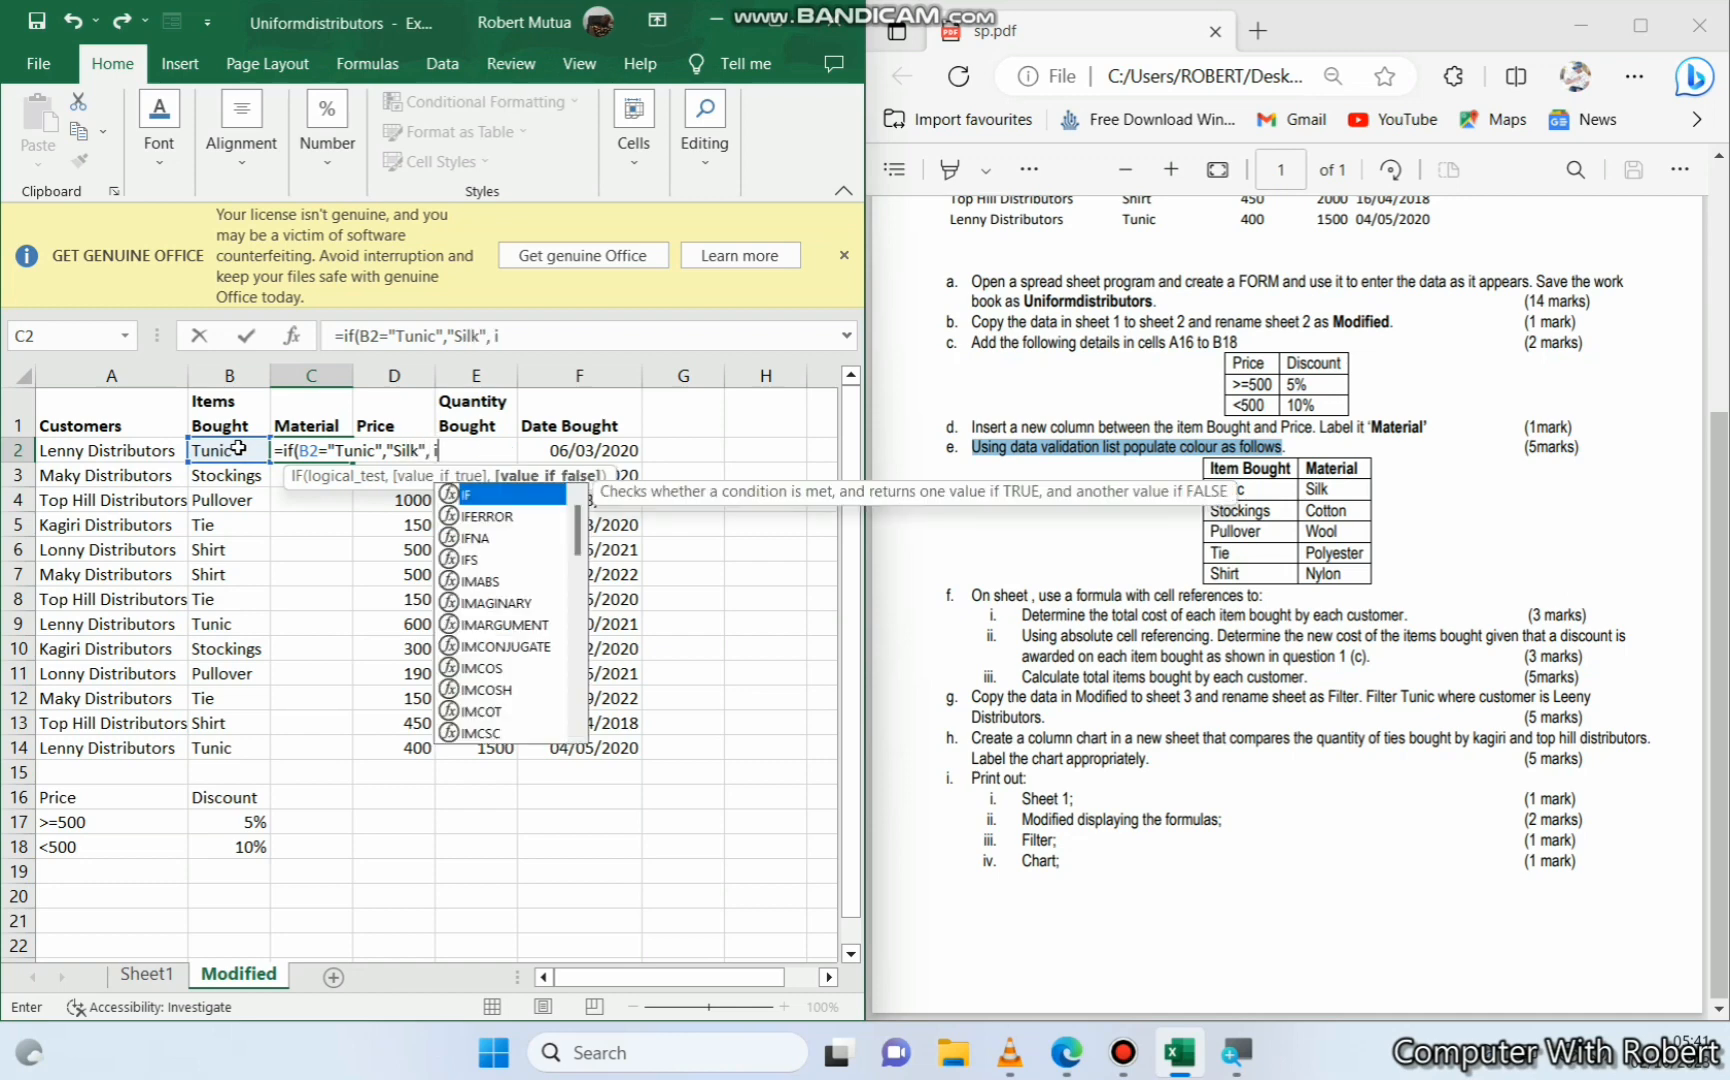
{"action": "type", "text": "f("}
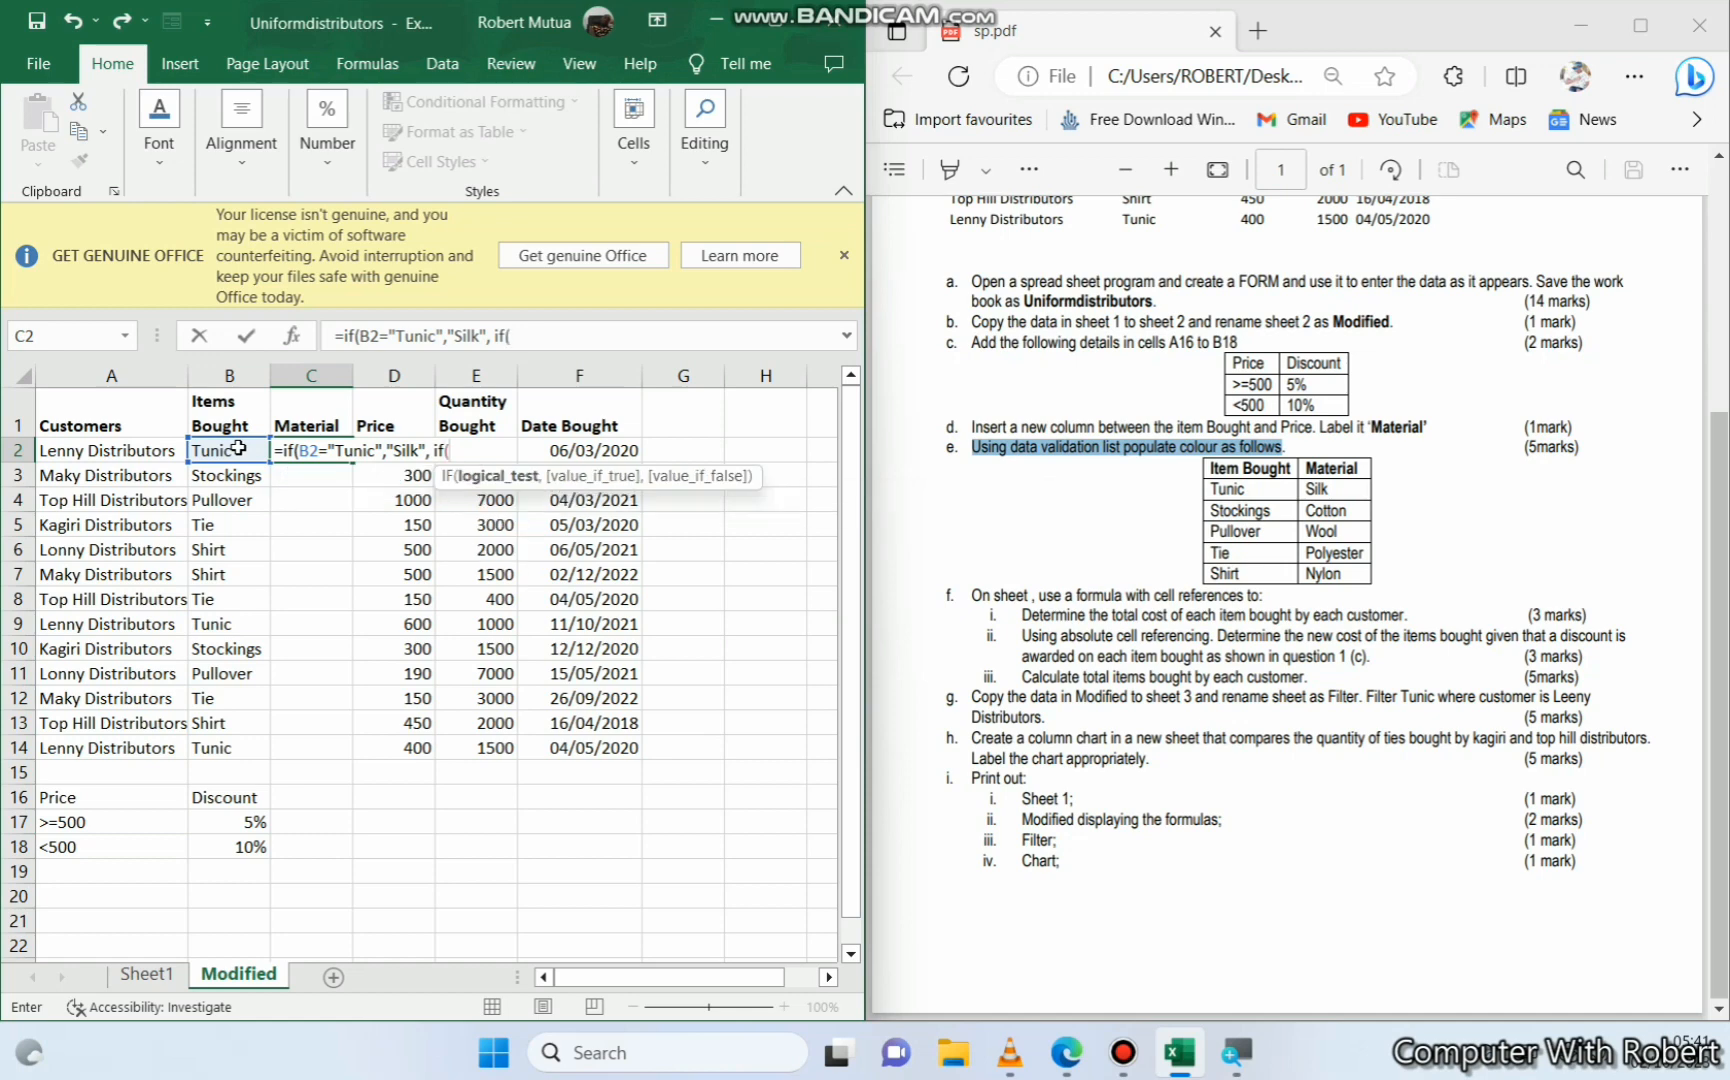
{"action": "left_click", "coordinate": [238, 448]}
{"action": "type", "text": "="}
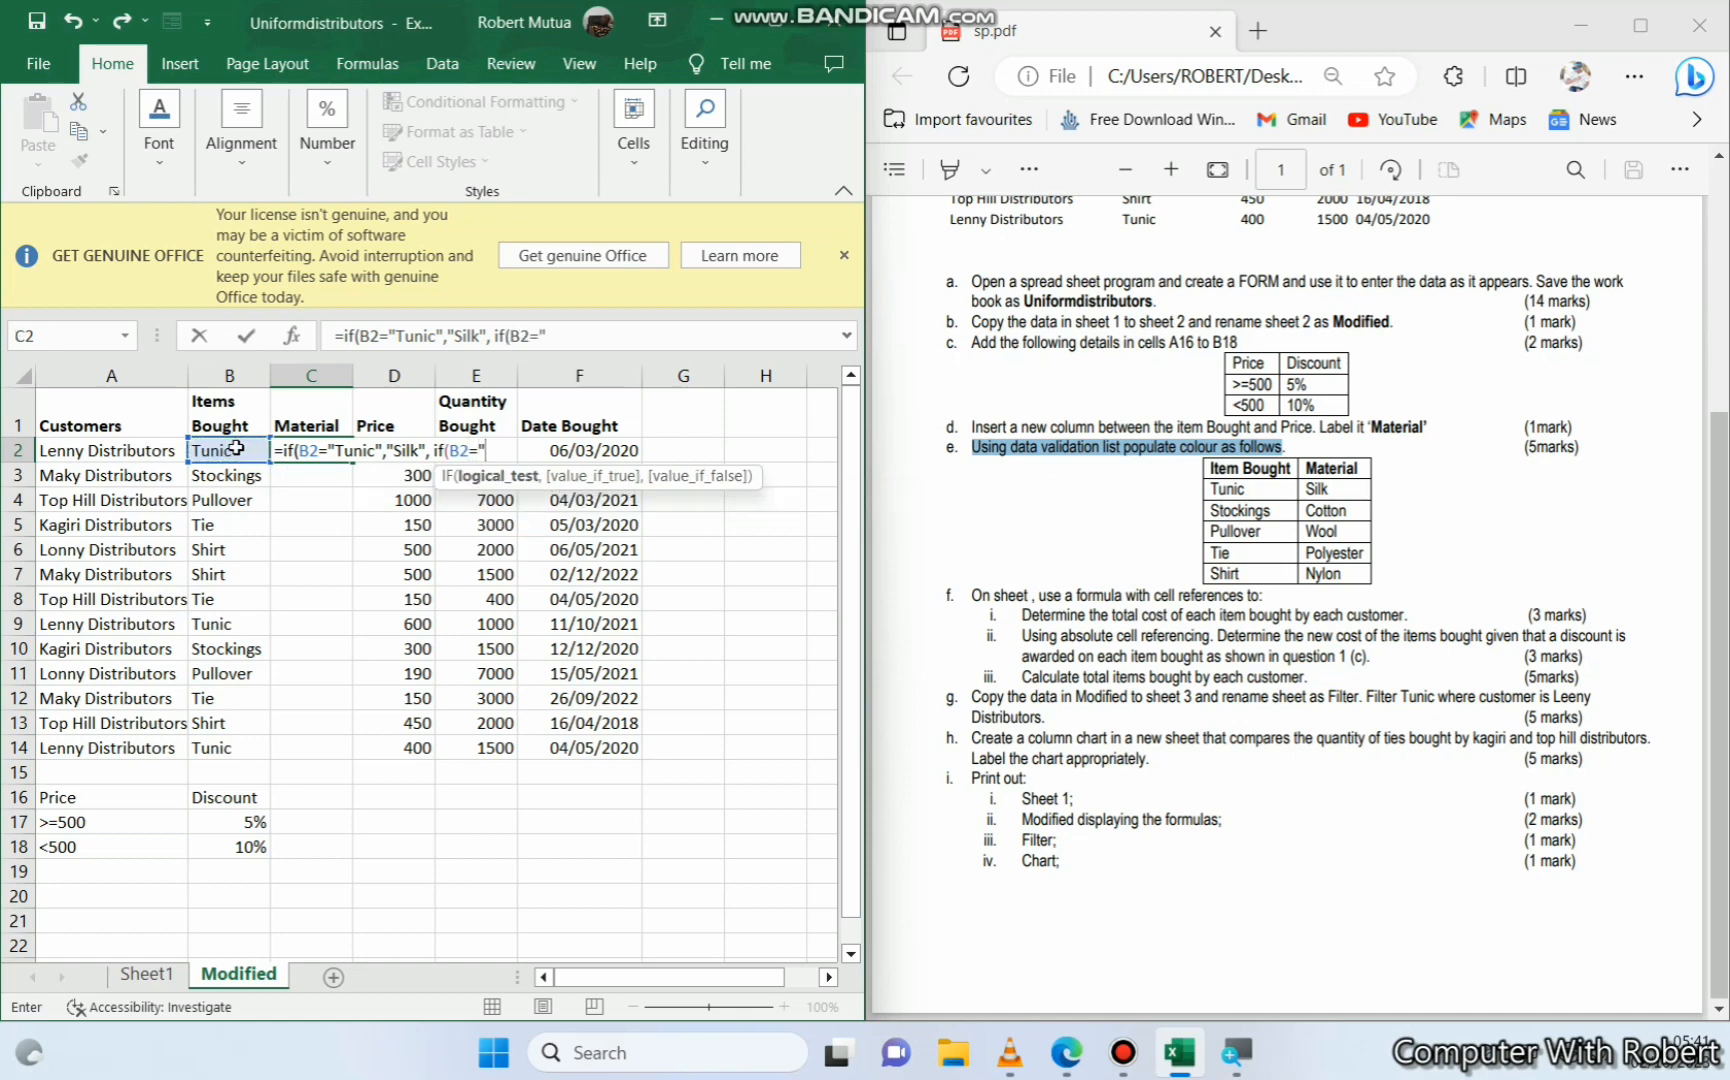
{"action": "type", "text": "\"Stoc"}
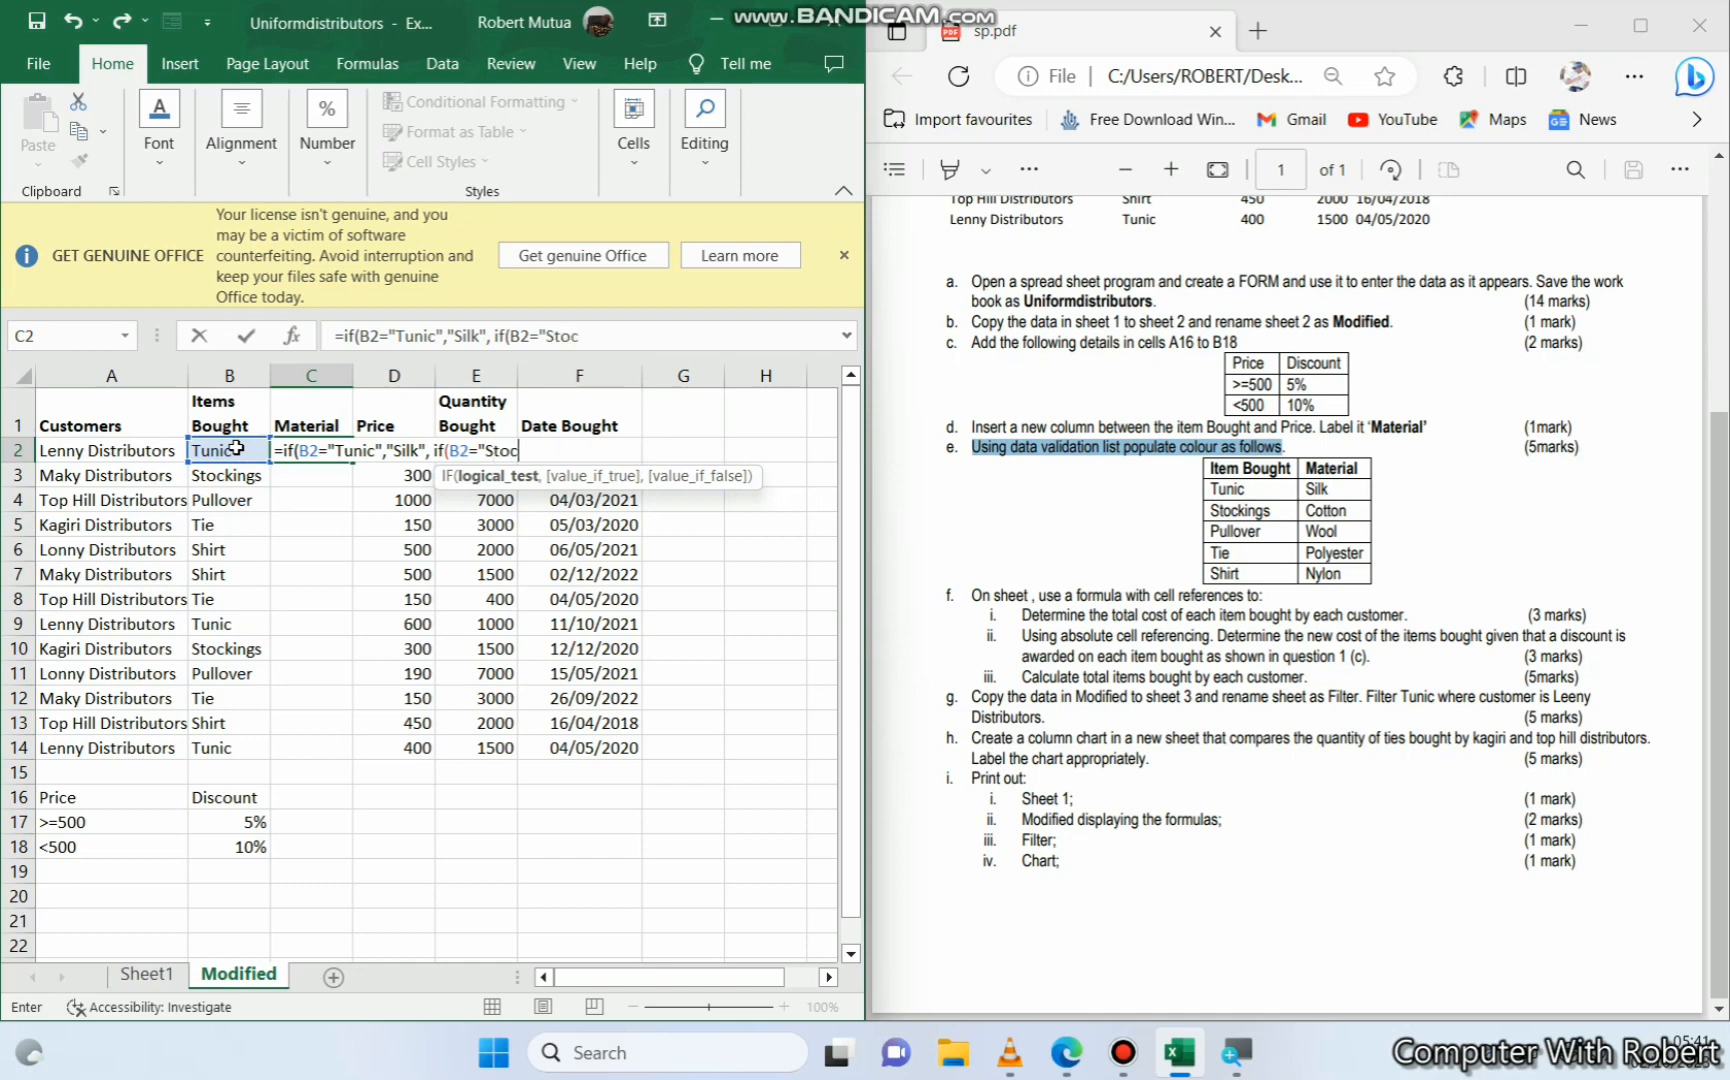
{"action": "type", "text": "kings\",\""}
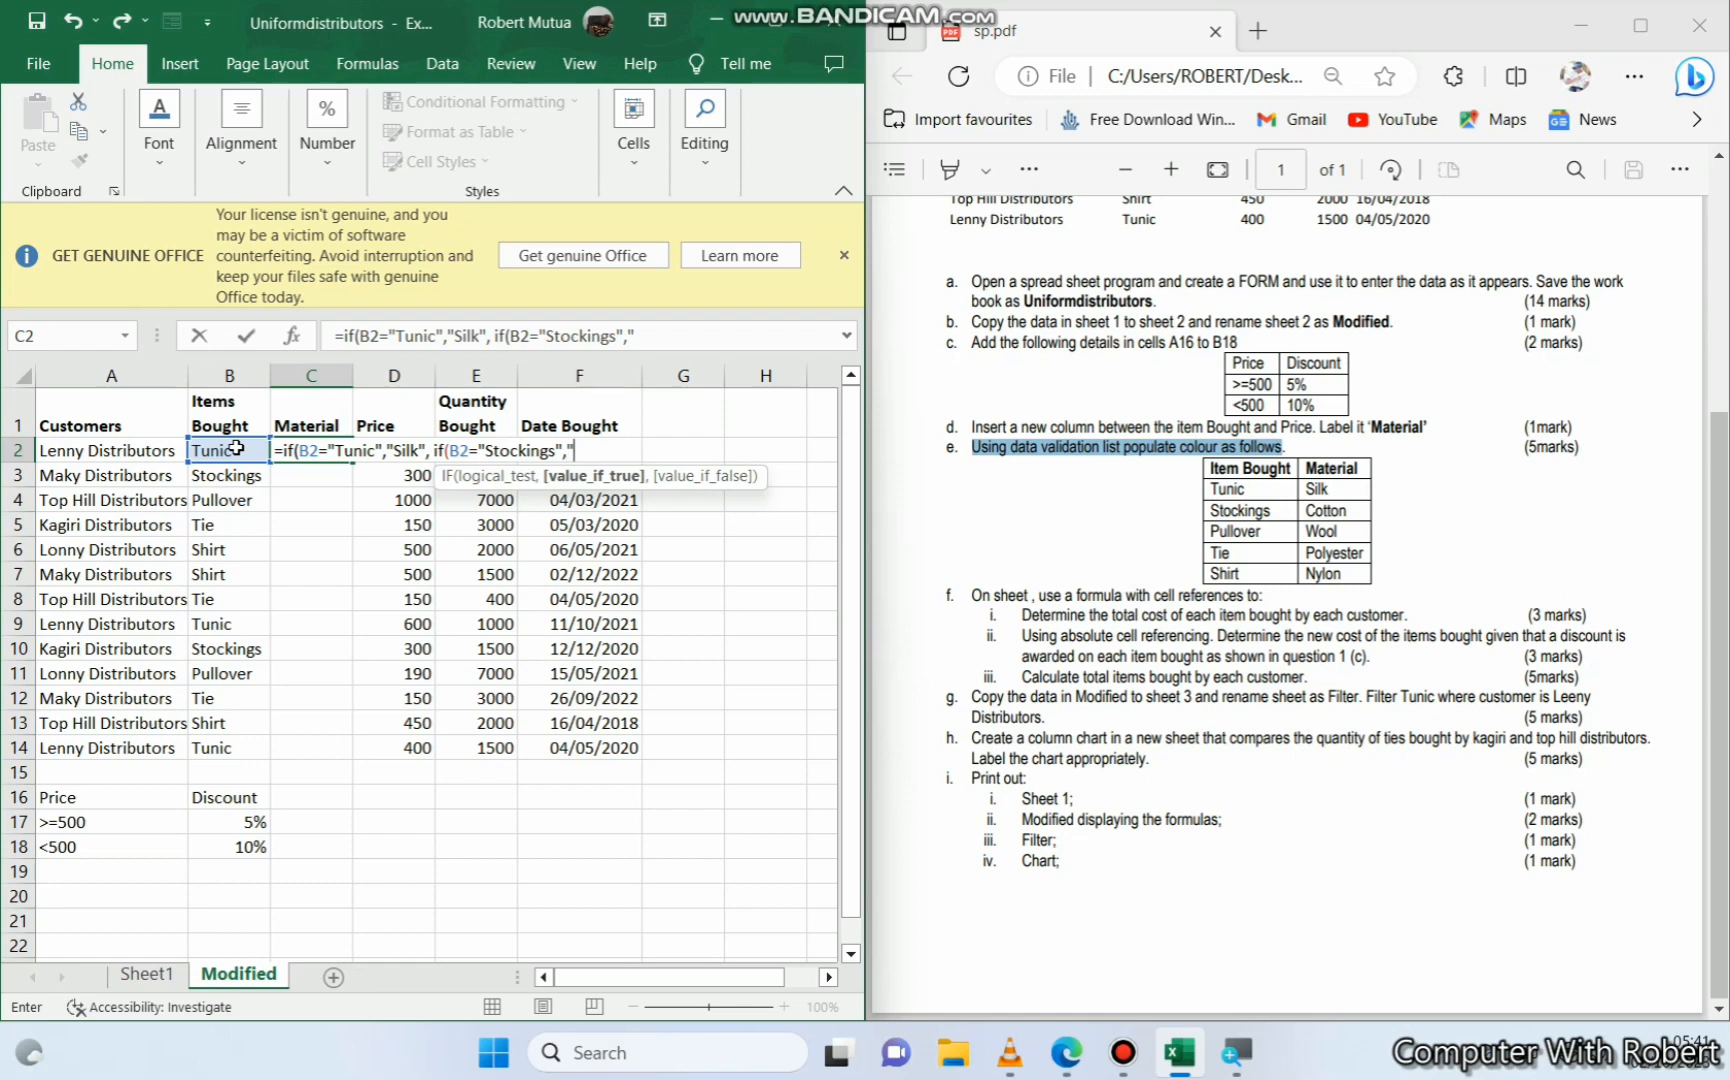
{"action": "type", "text": "Cotton\", if("}
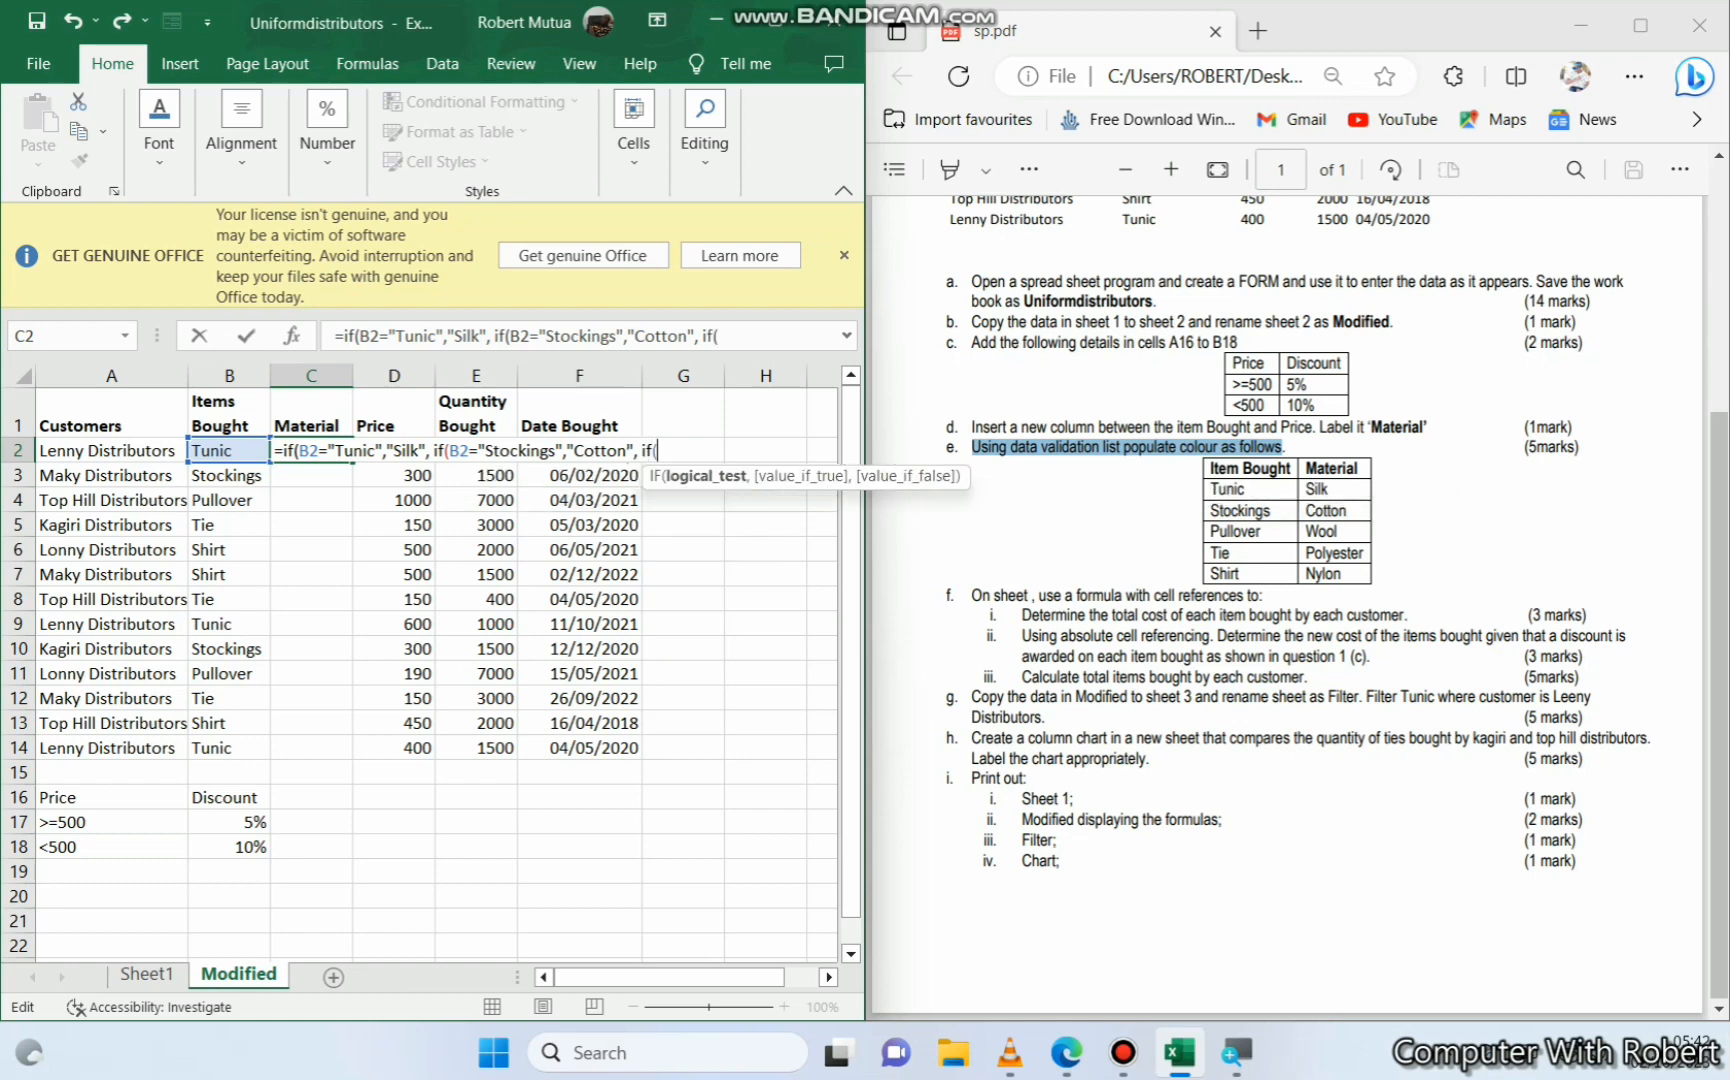
Complete the third IF in the C2 formula to return "Wool" when B2 equals "Pullover", and open a fourth IF
{"action": "left_click", "coordinate": [229, 448]}
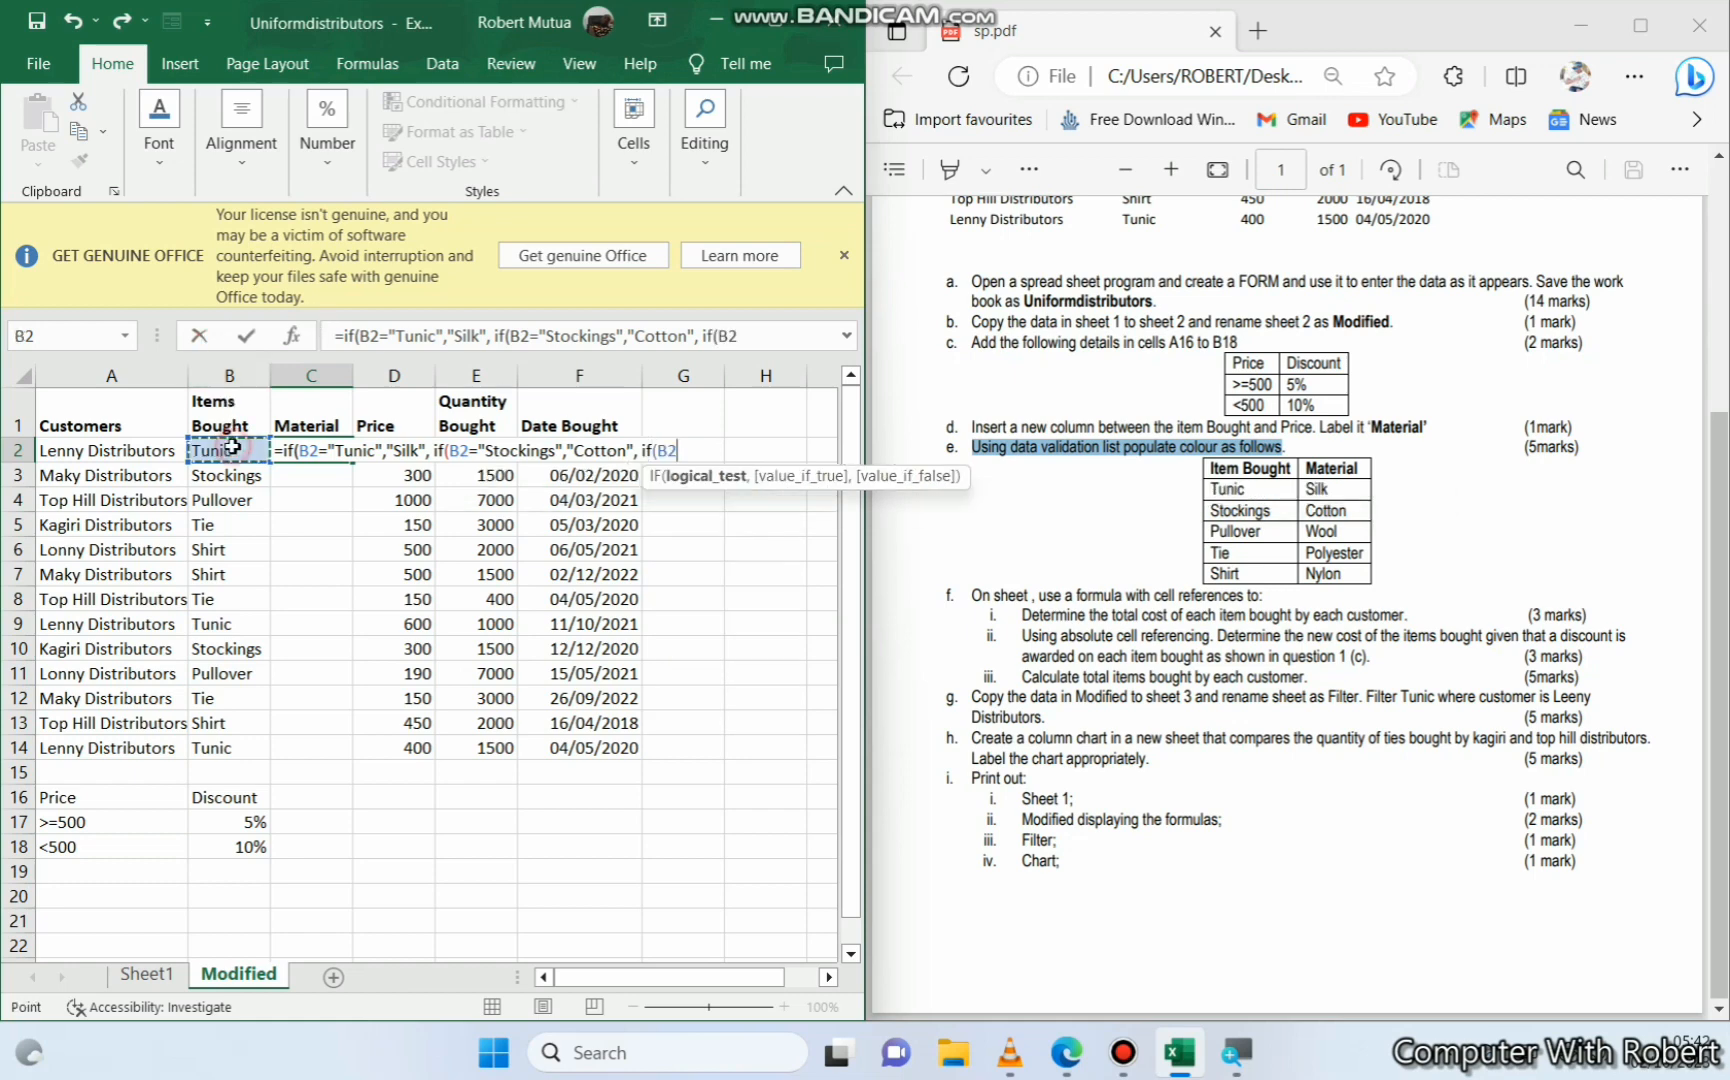
{"action": "type", "text": "=\"Pull"}
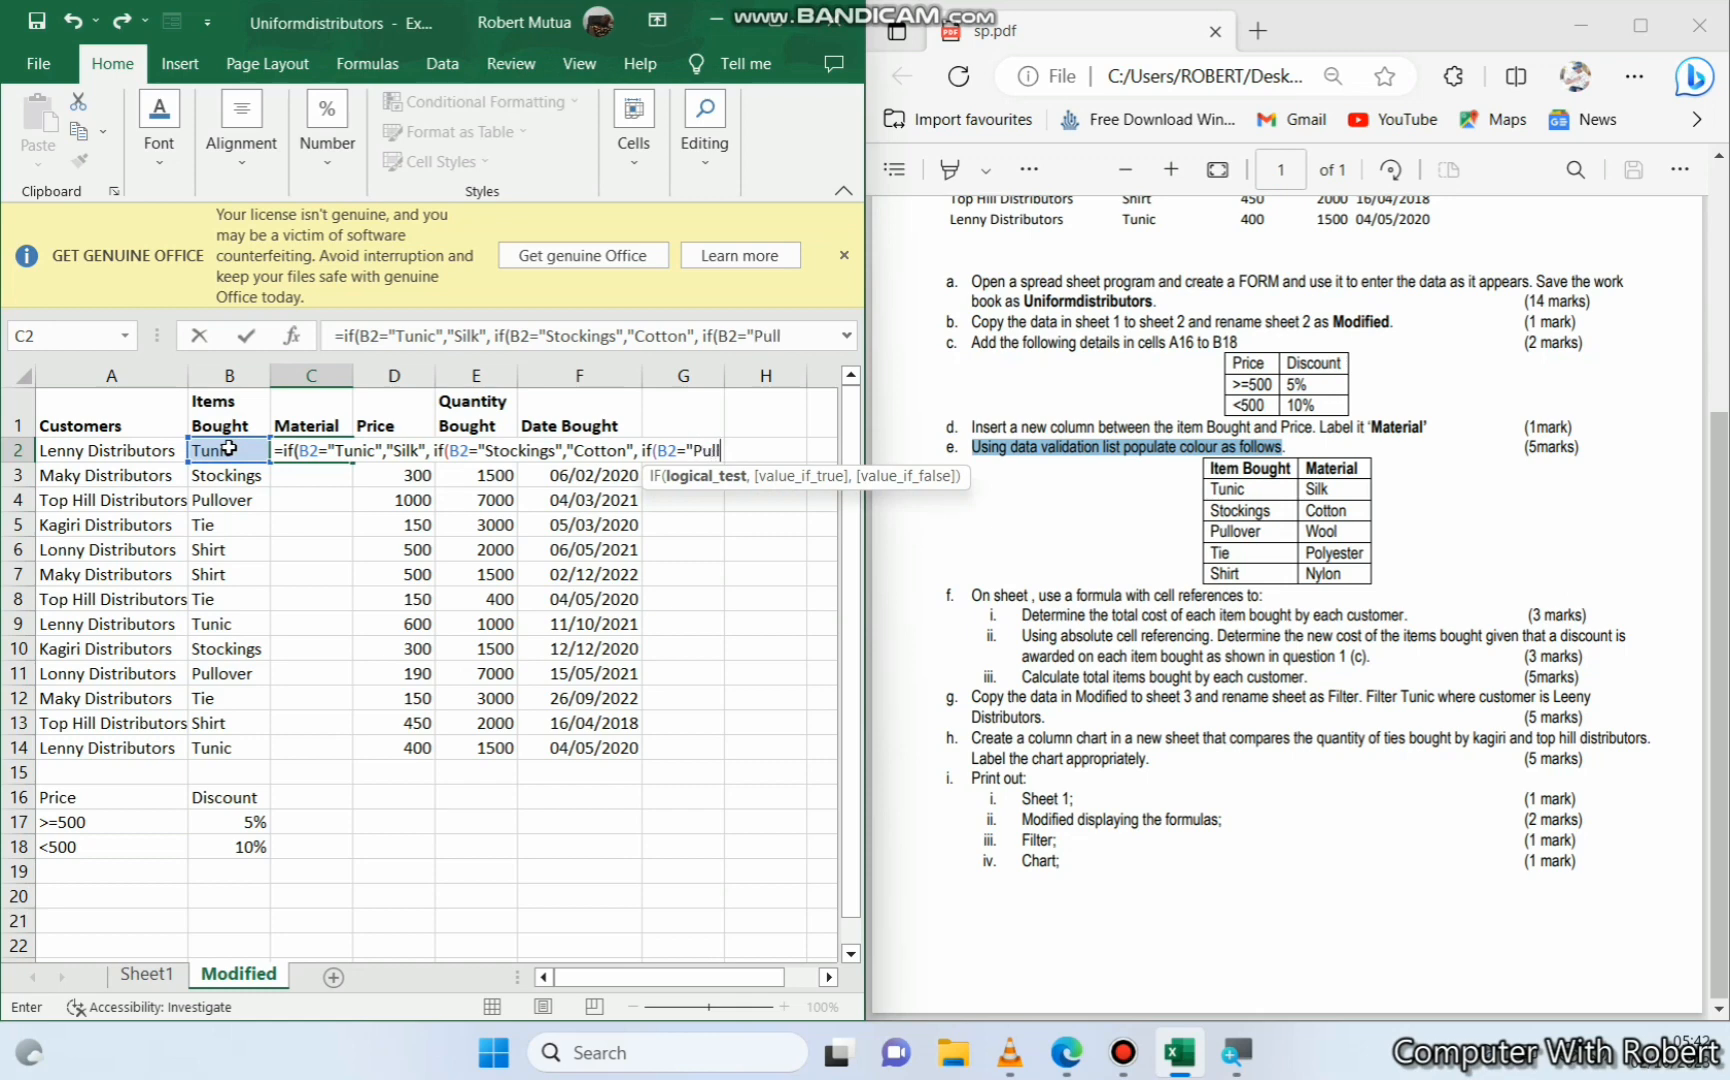
{"action": "type", "text": "o"}
{"action": "type", "text": "vw"}
{"action": "type", "text": "er\","}
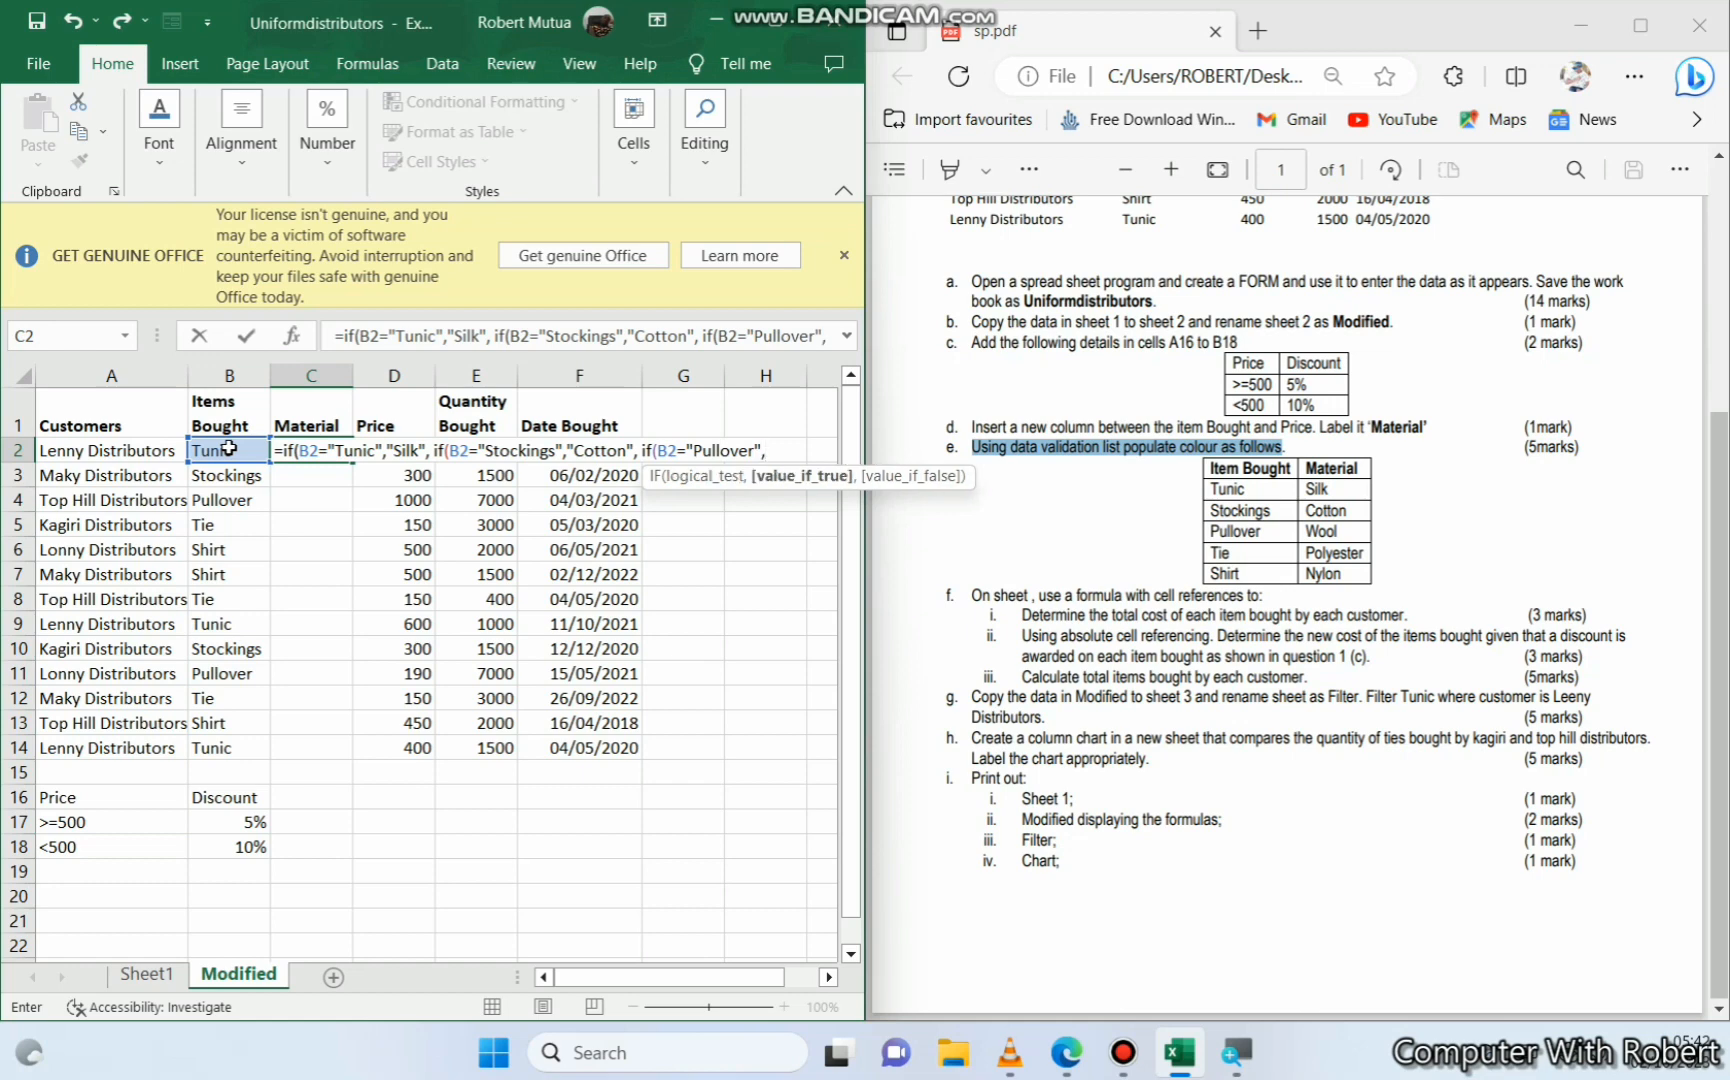
{"action": "type", "text": "\""}
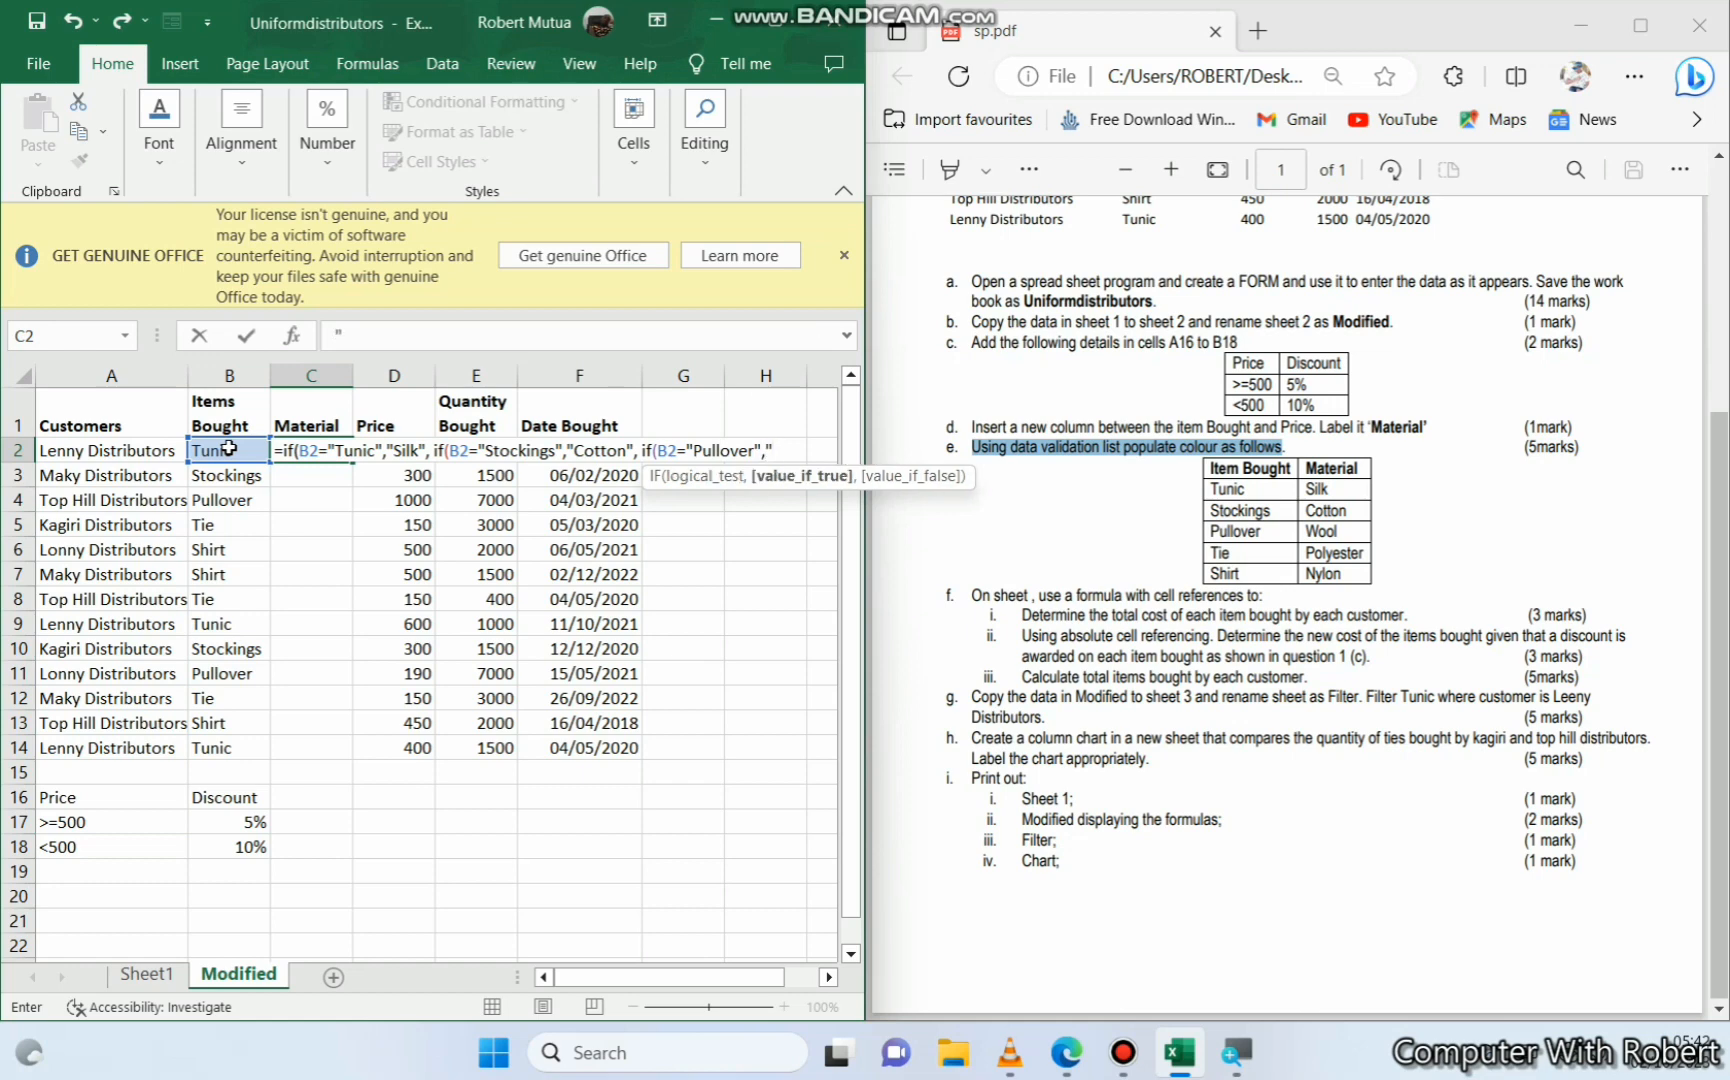
{"action": "type", "text": "Wi"}
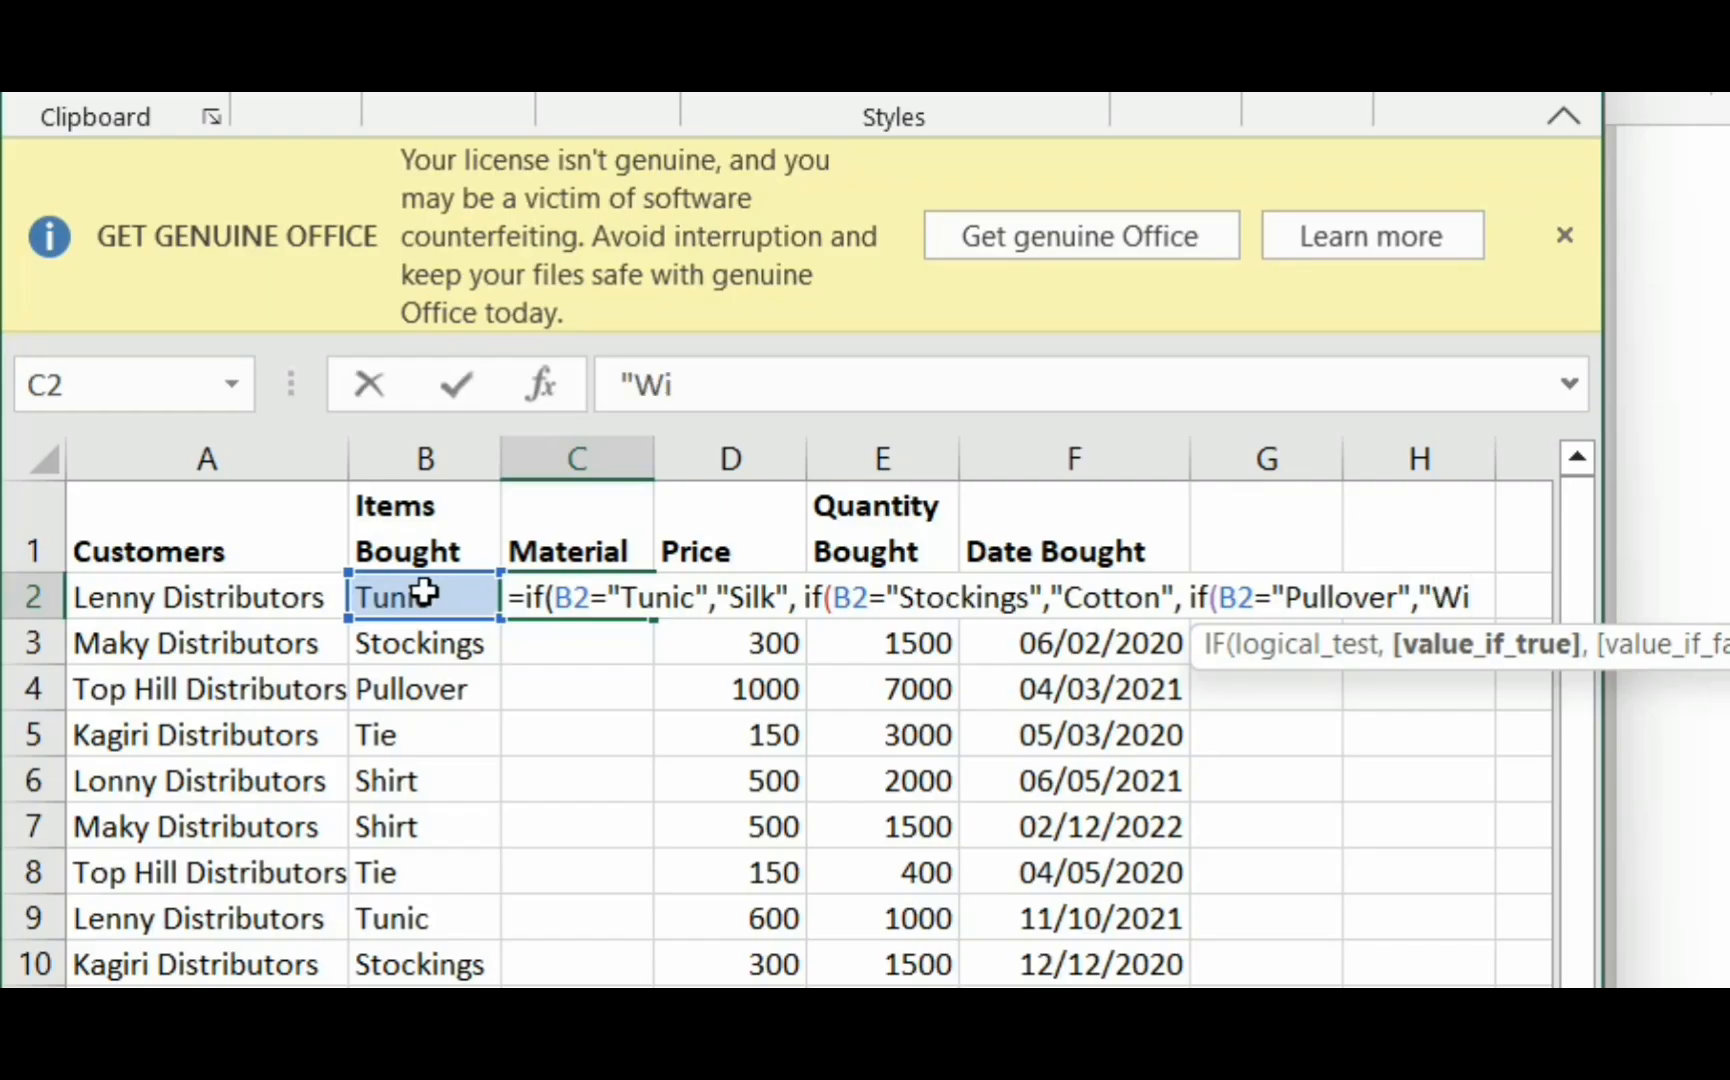
{"action": "key", "text": "BackSpace"}
{"action": "type", "text": "ool"}
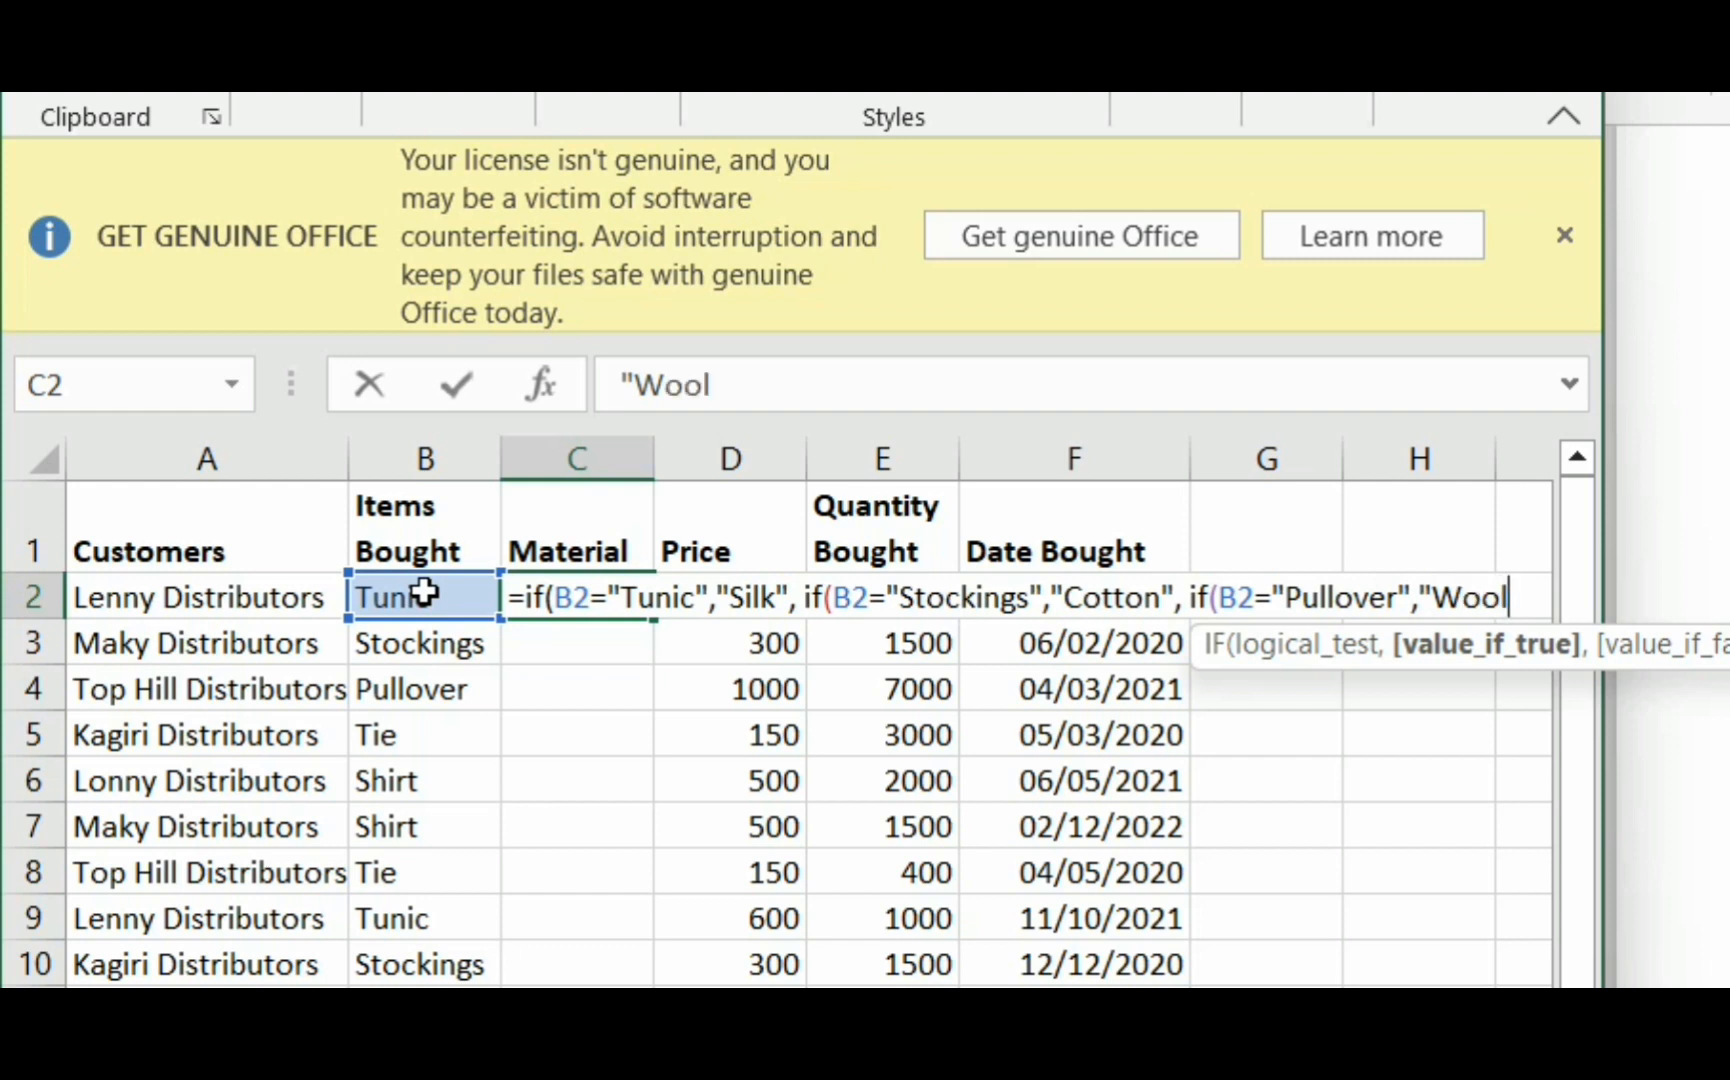
{"action": "type", "text": "\",if"}
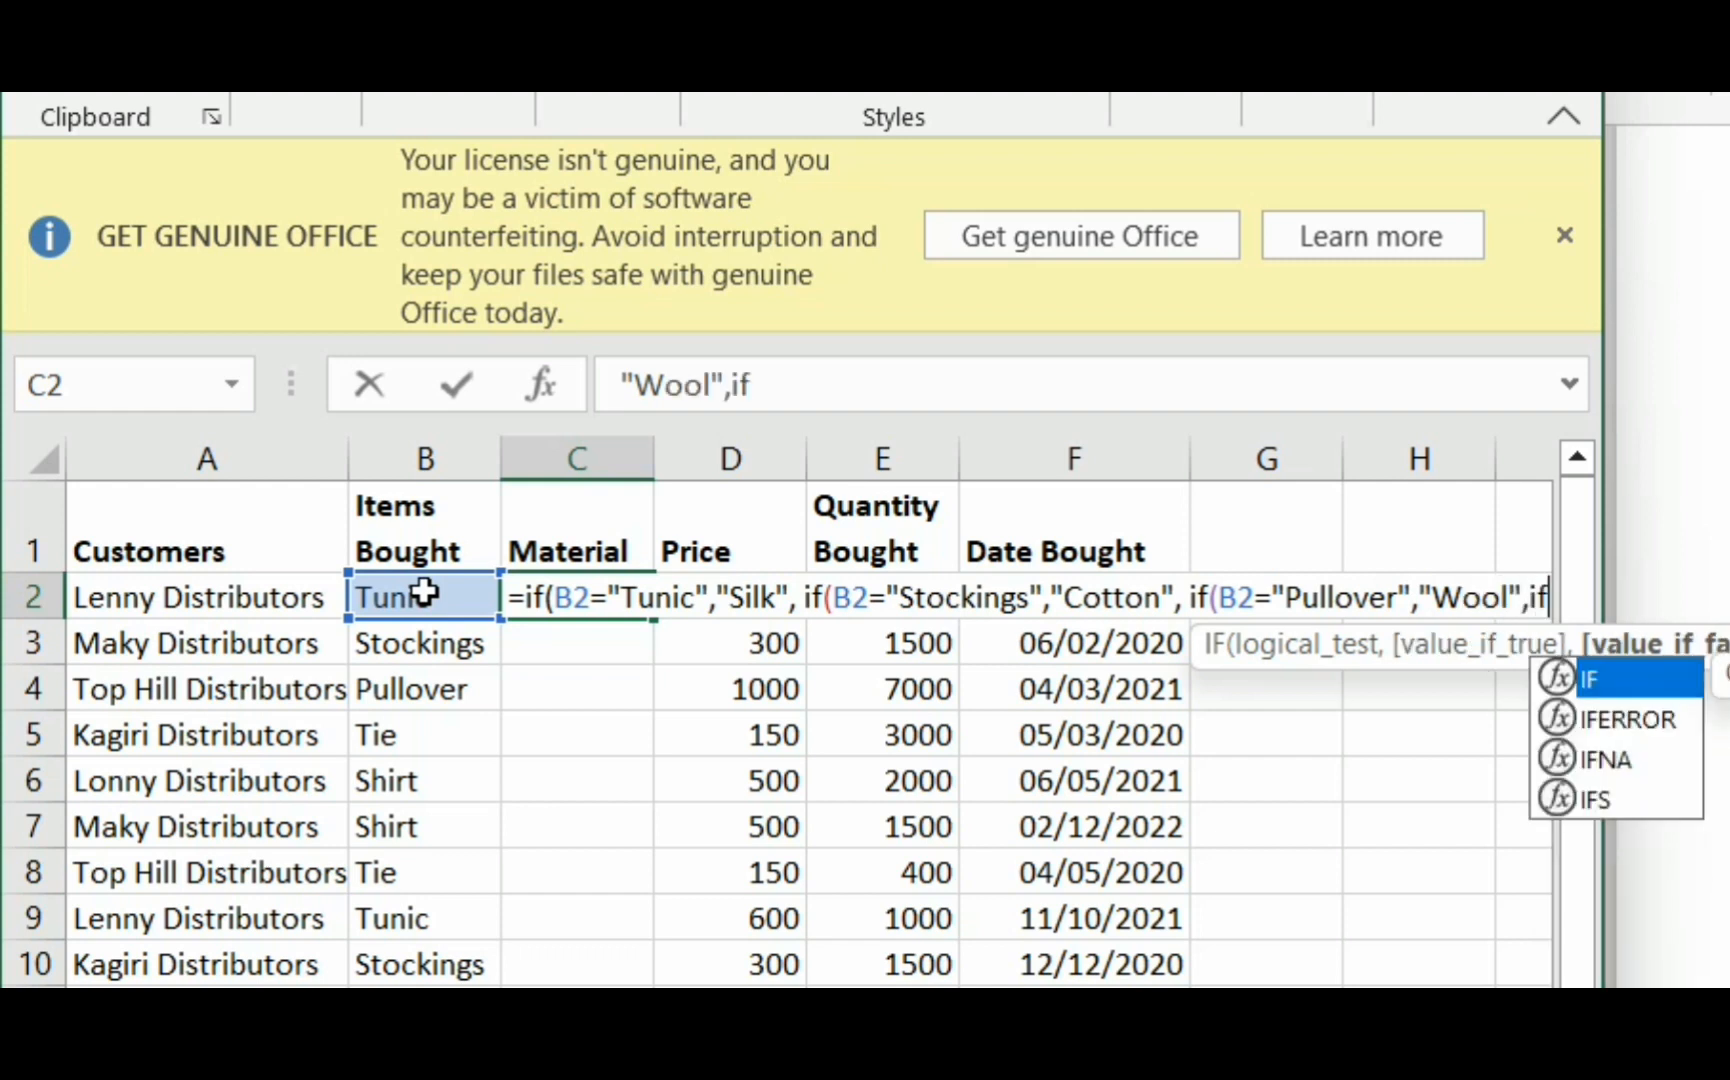
{"action": "type", "text": "("}
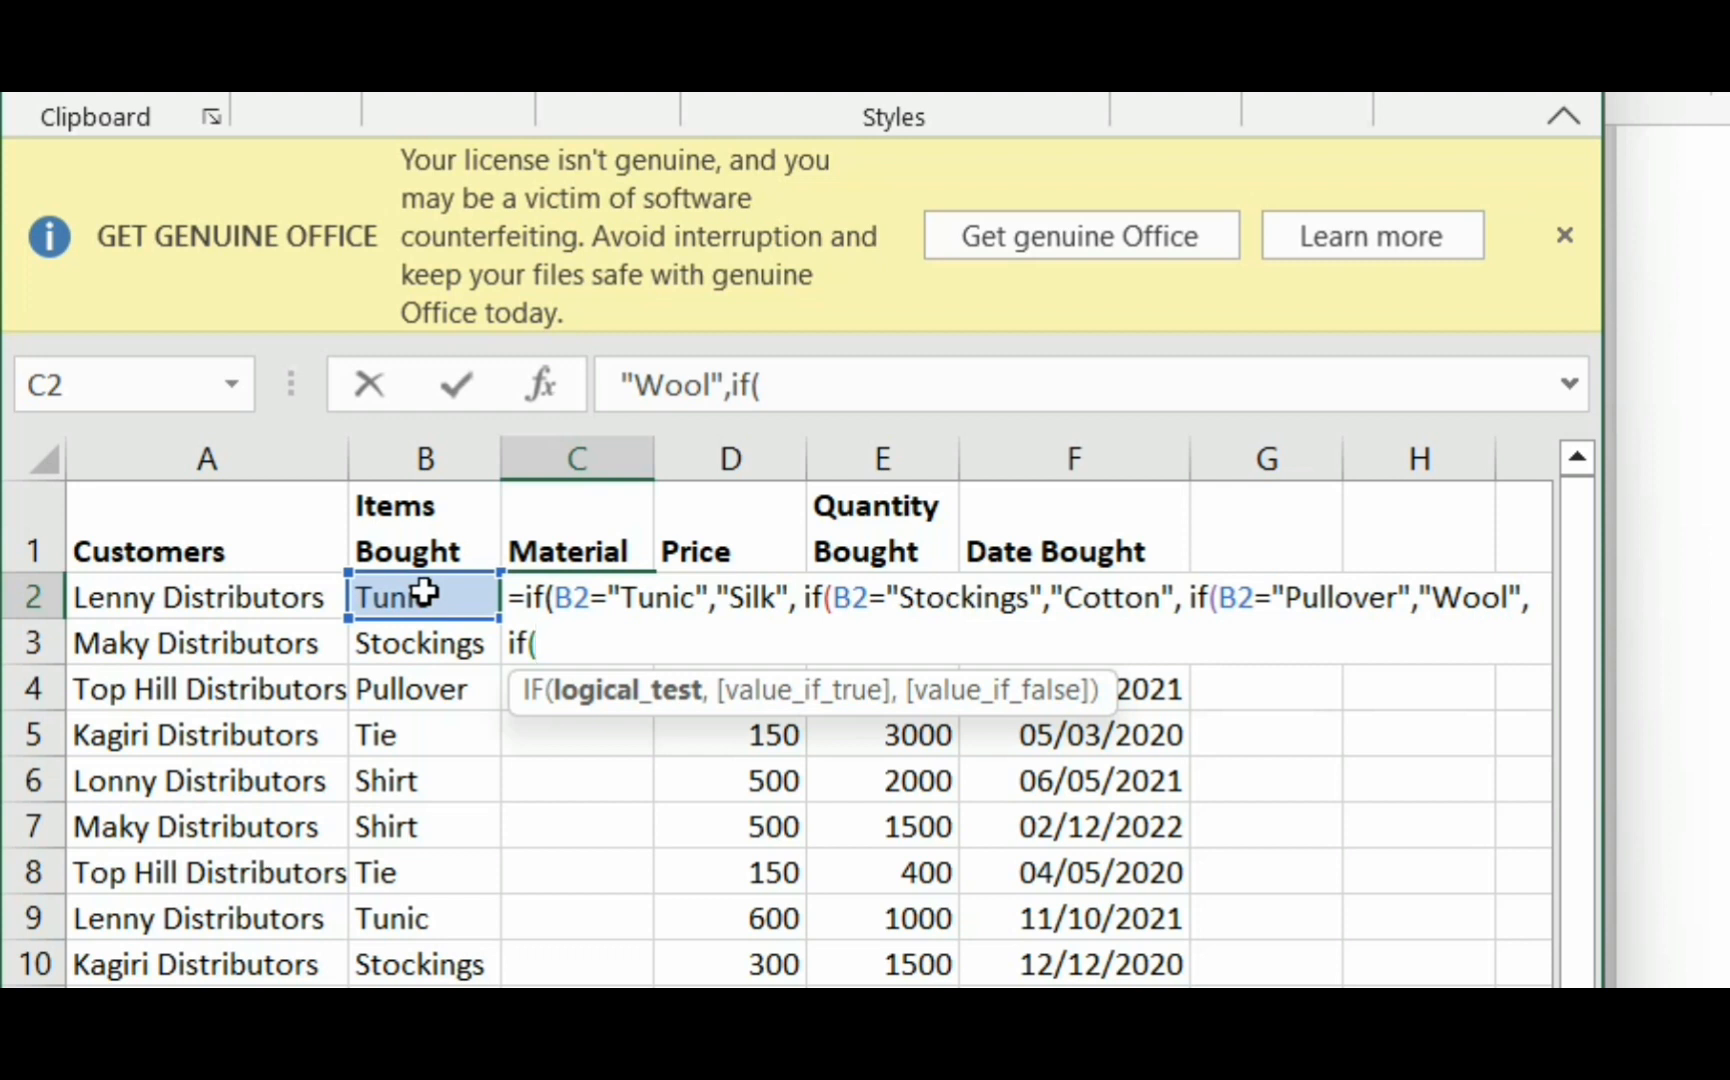
Complete the fourth IF in the C2 formula to return "Polyester" when B2 equals "Tie", and open a fifth IF
{"action": "left_click", "coordinate": [410, 598]}
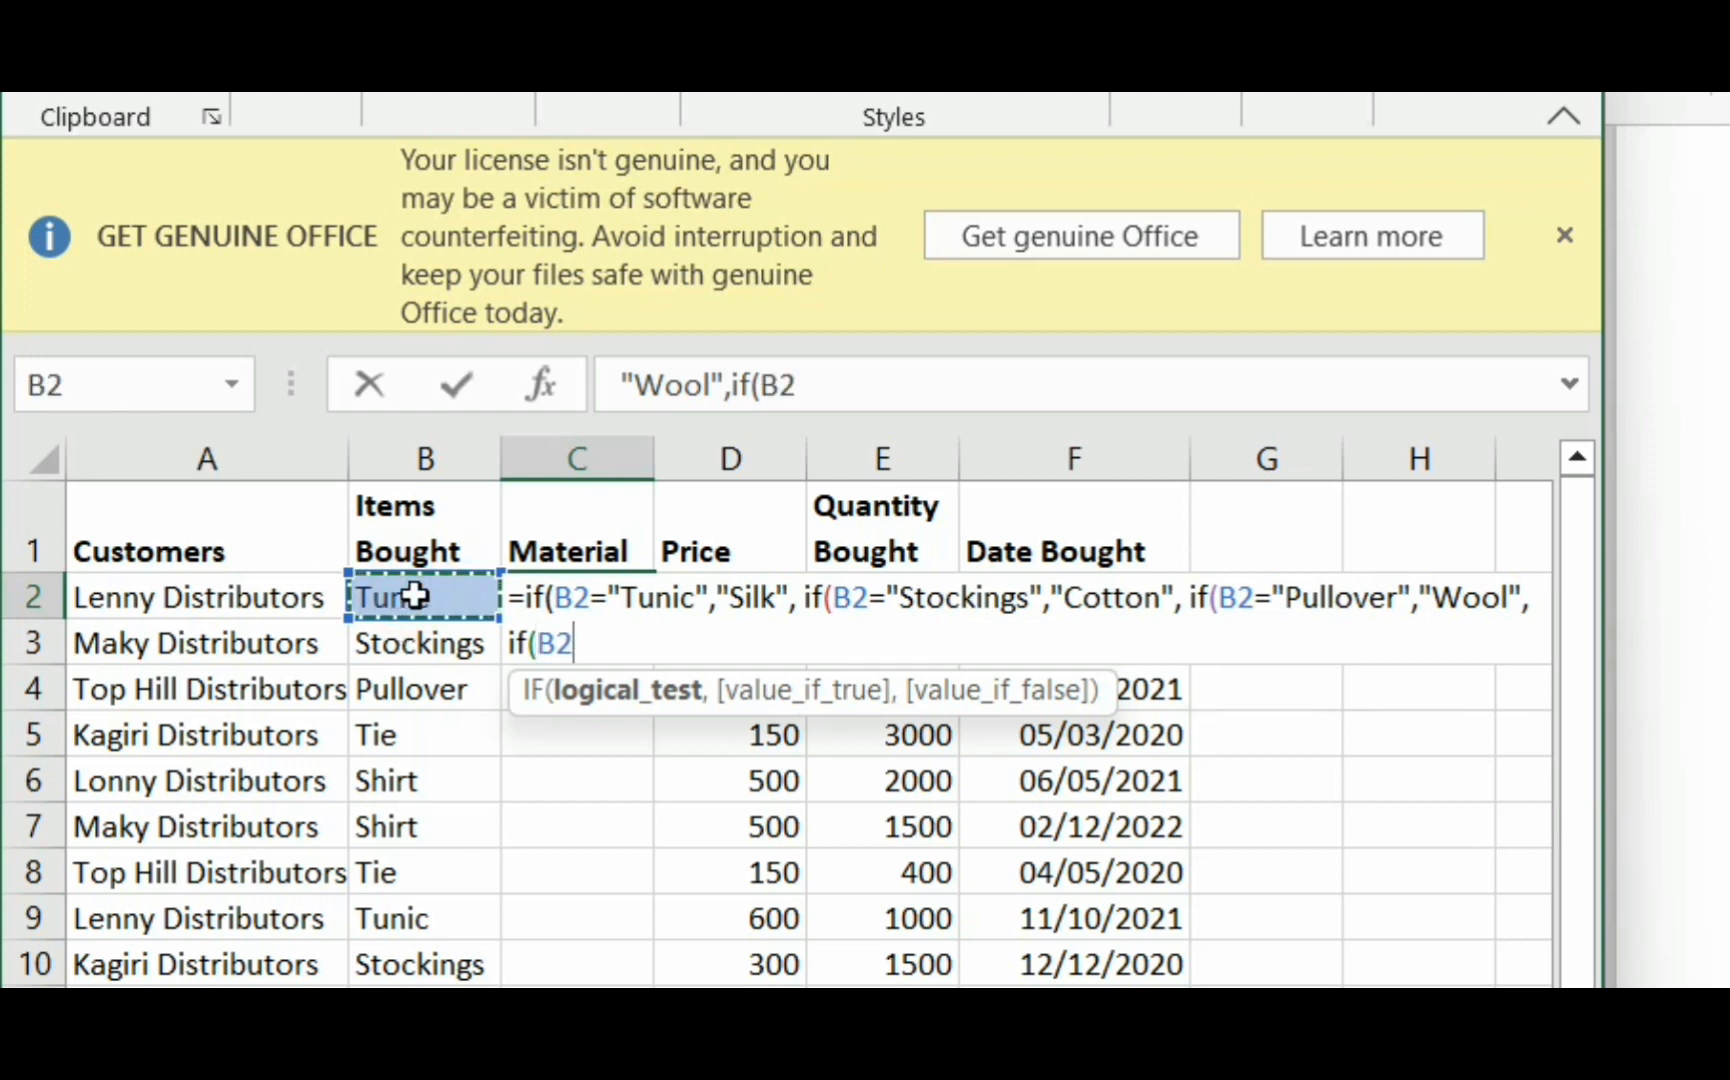
{"action": "type", "text": "=\""}
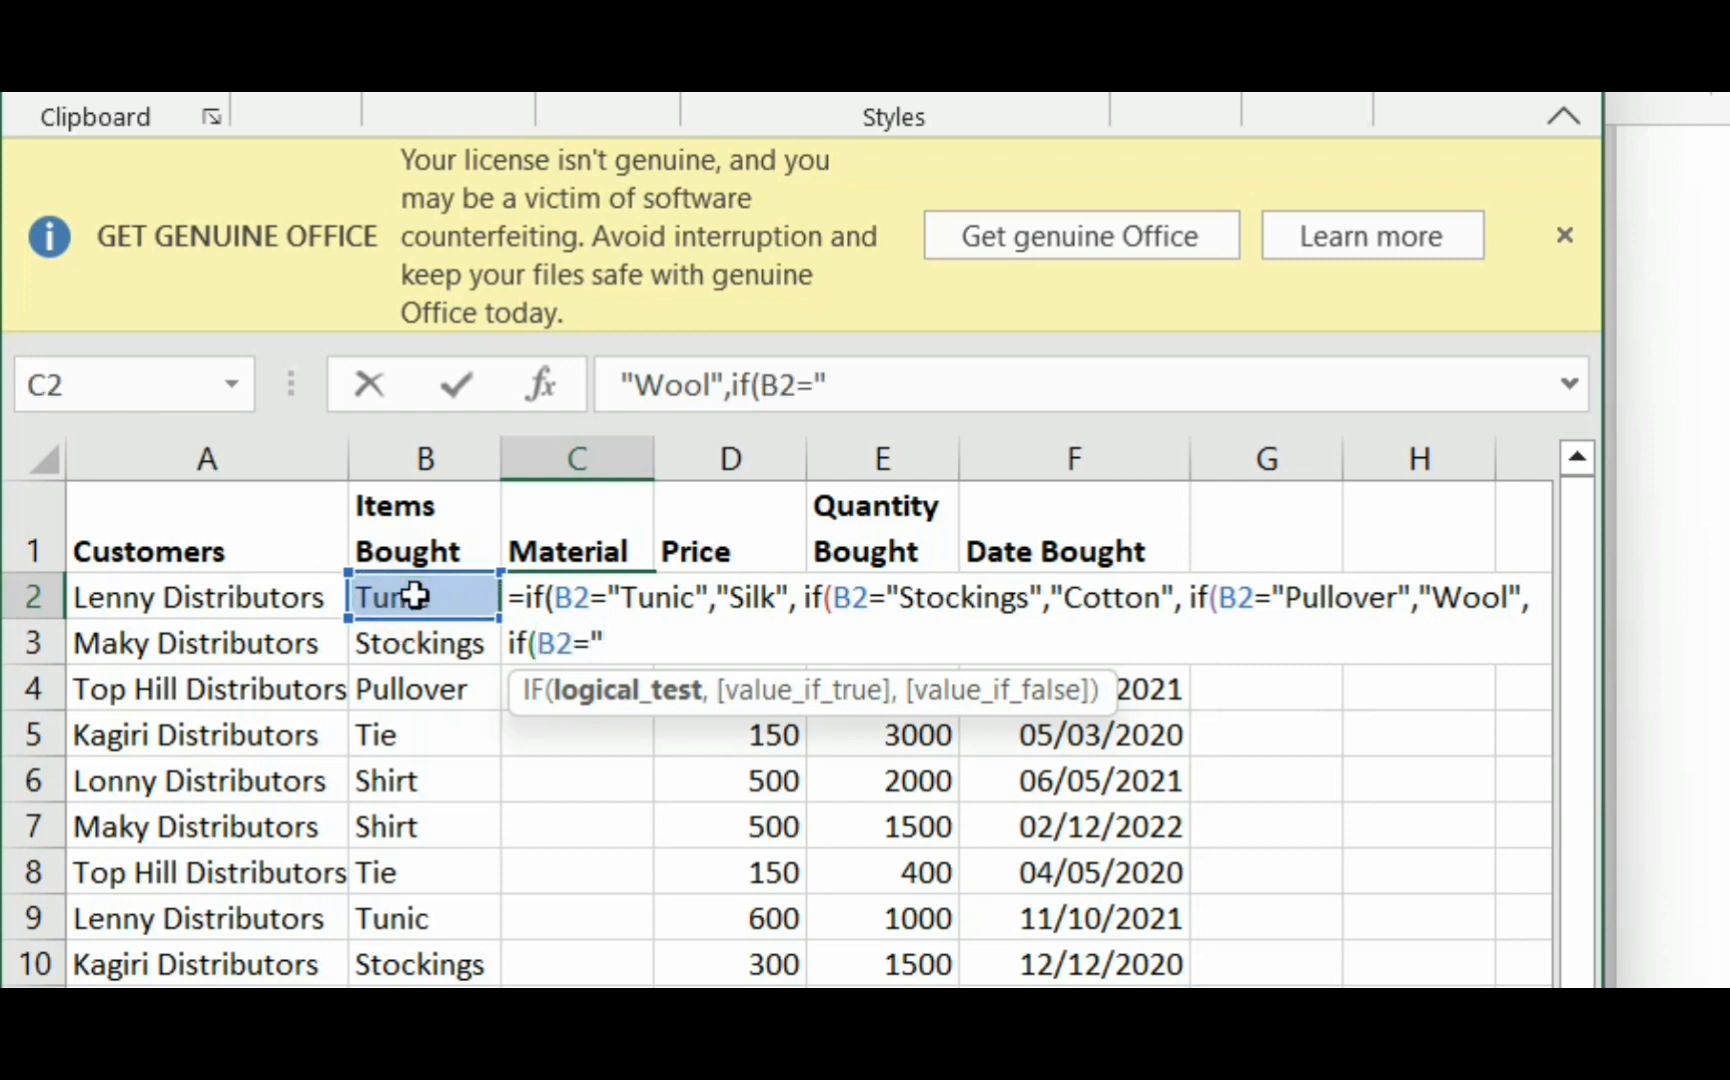
{"action": "type", "text": "Tie\","}
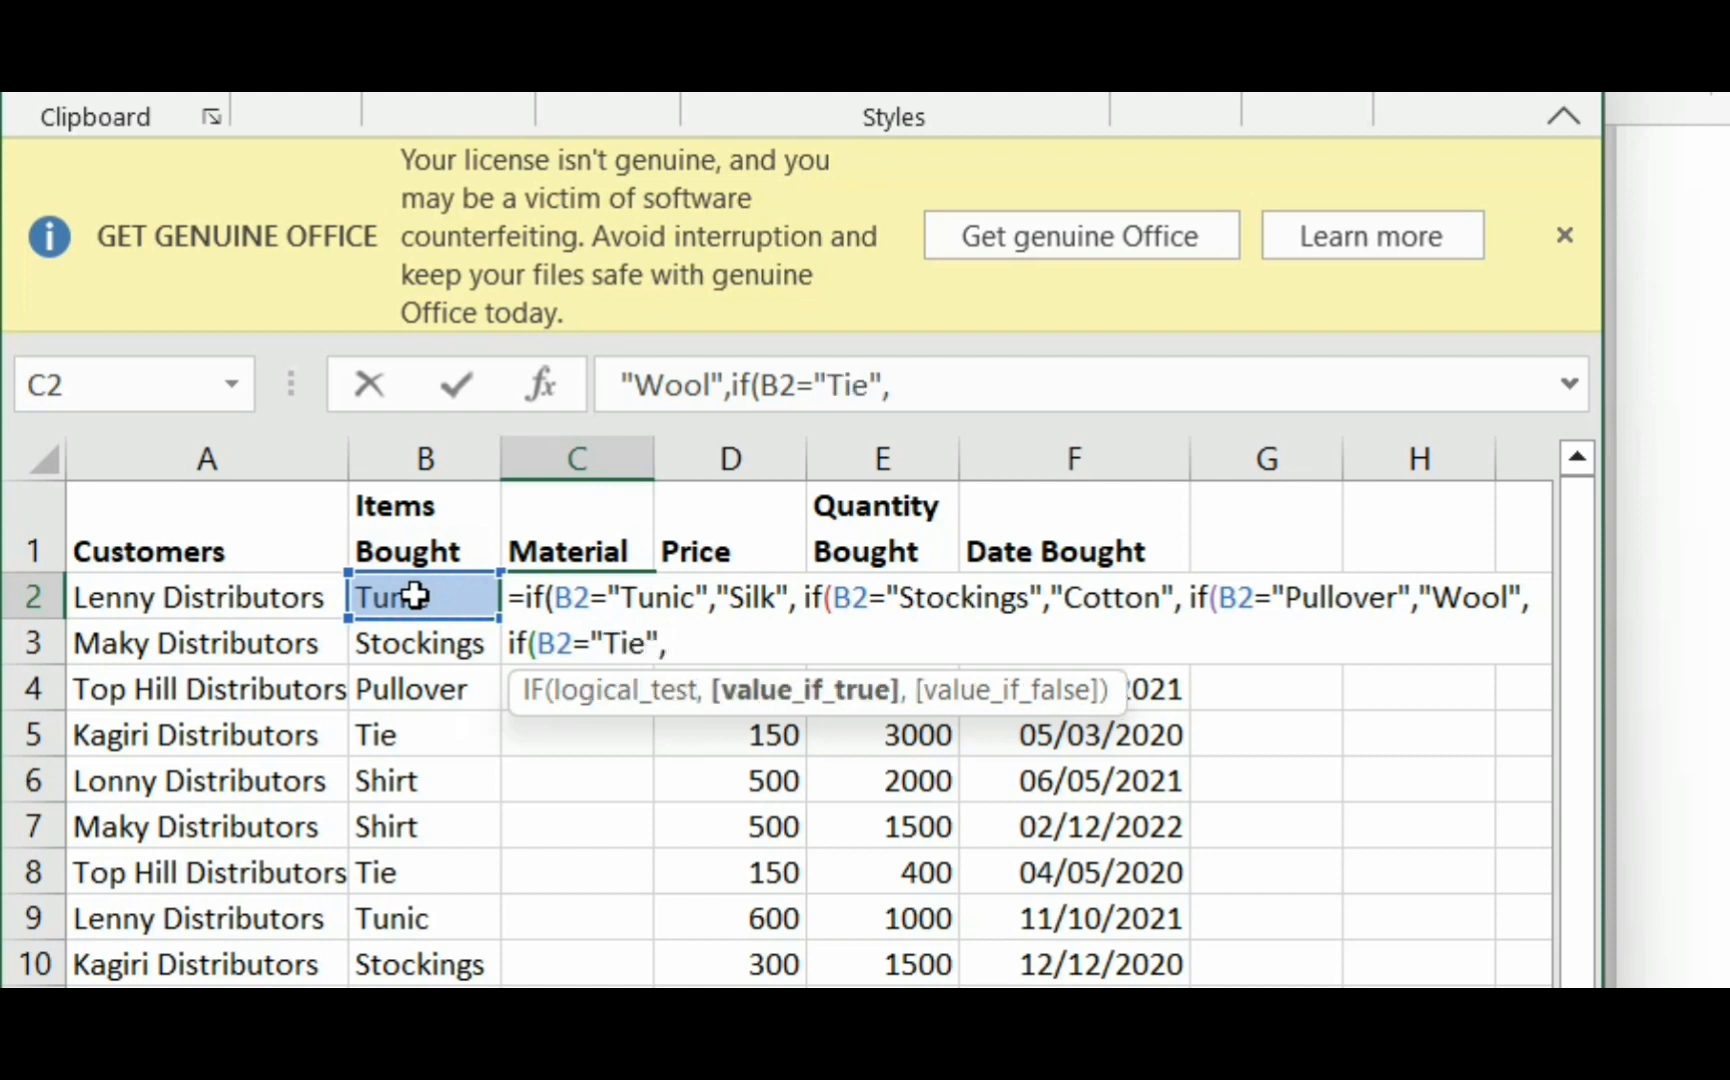
{"action": "type", "text": "\"Pol"}
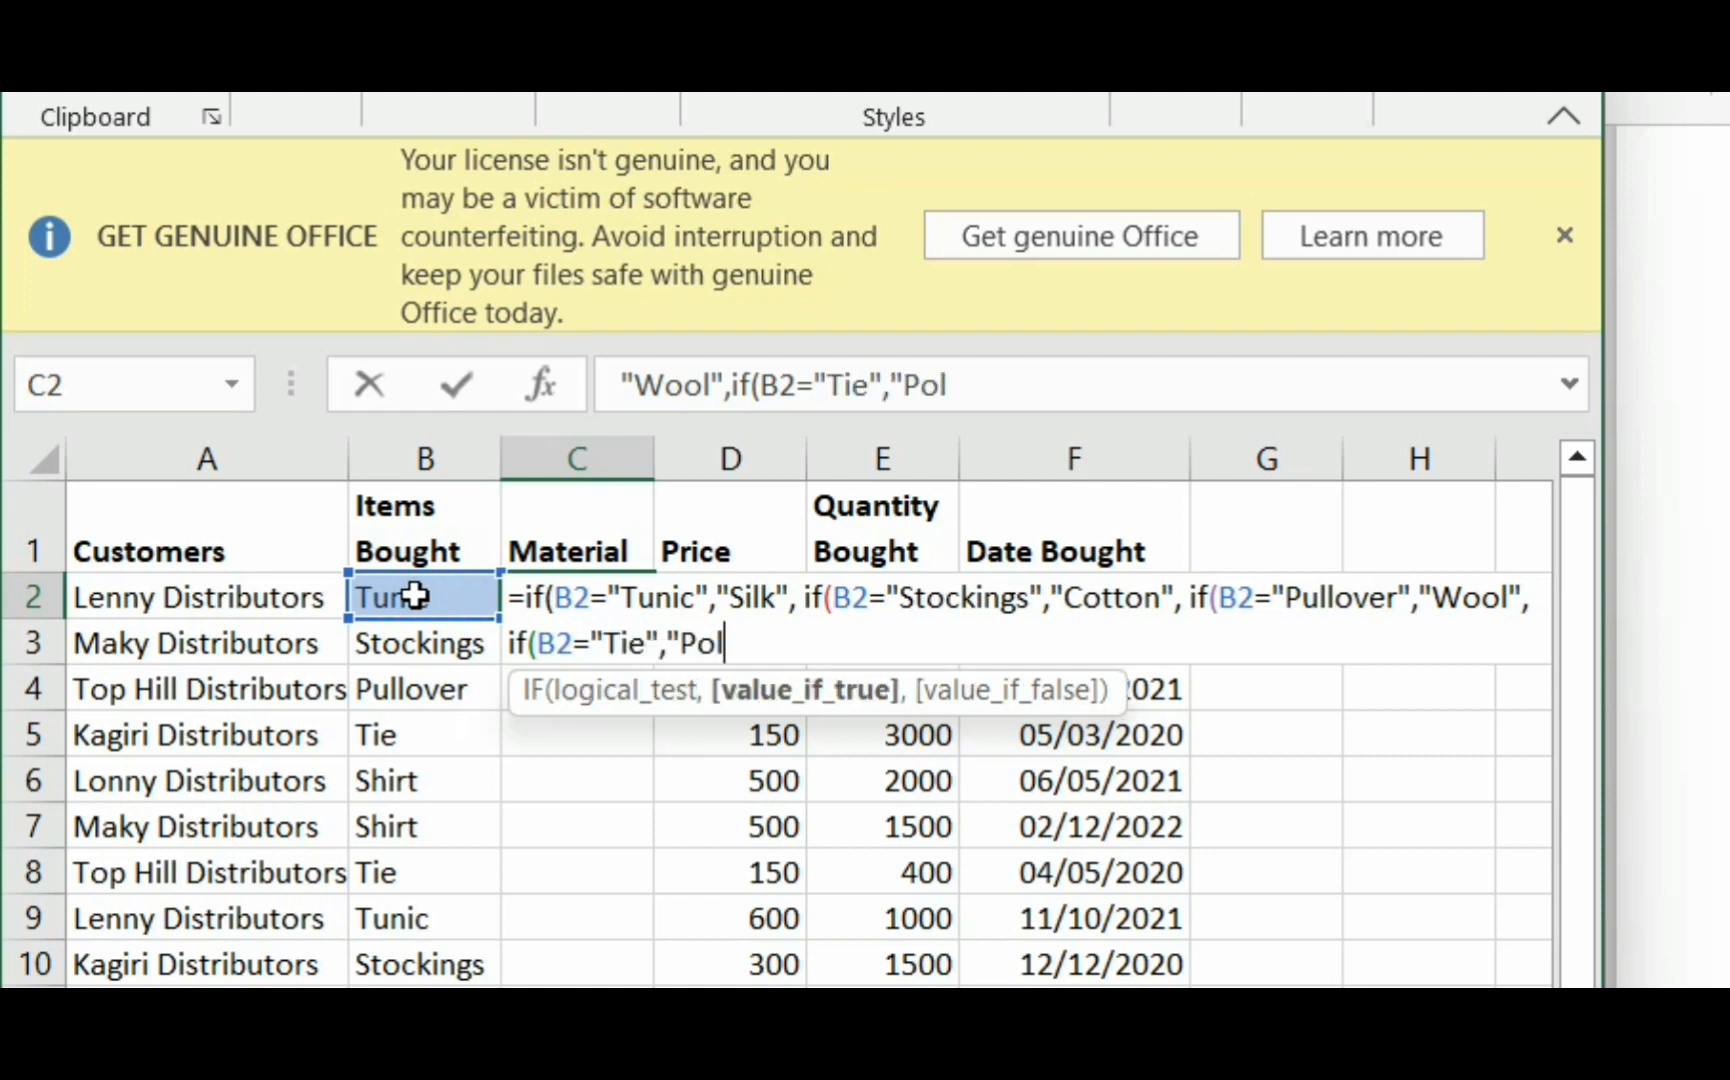
{"action": "type", "text": "yester"}
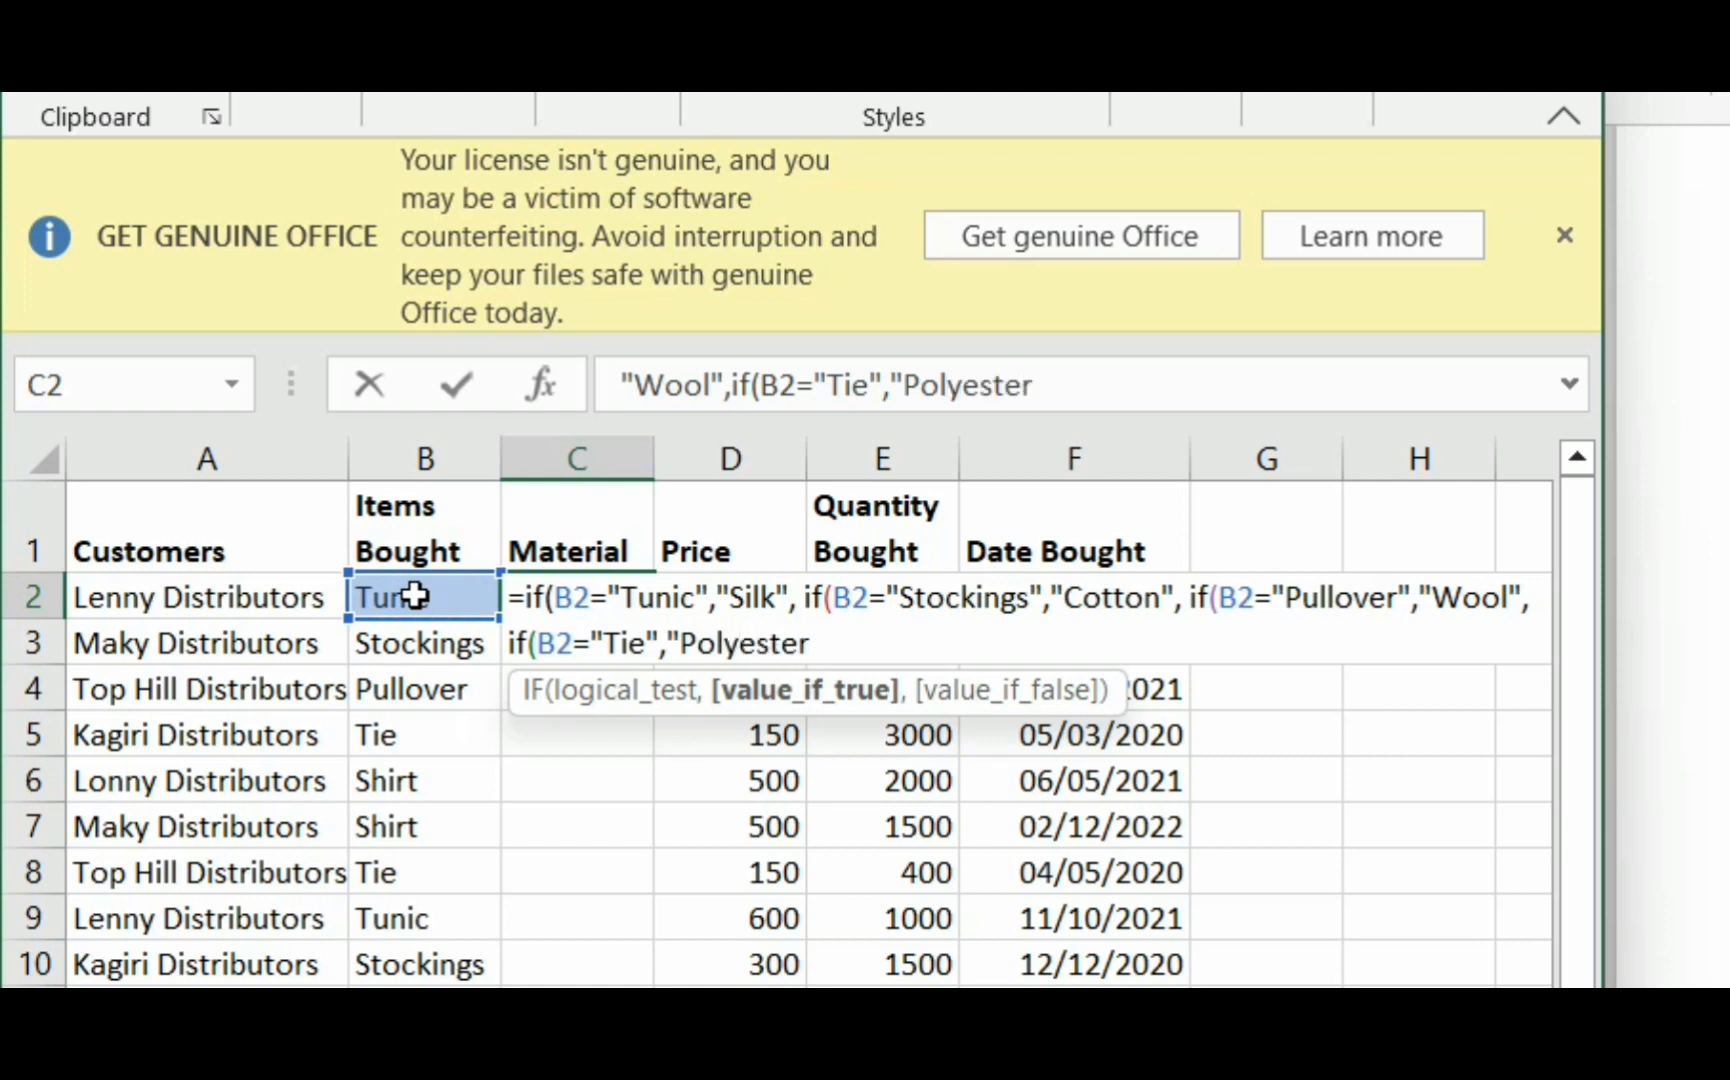
{"action": "type", "text": "\""}
{"action": "type", "text": ","}
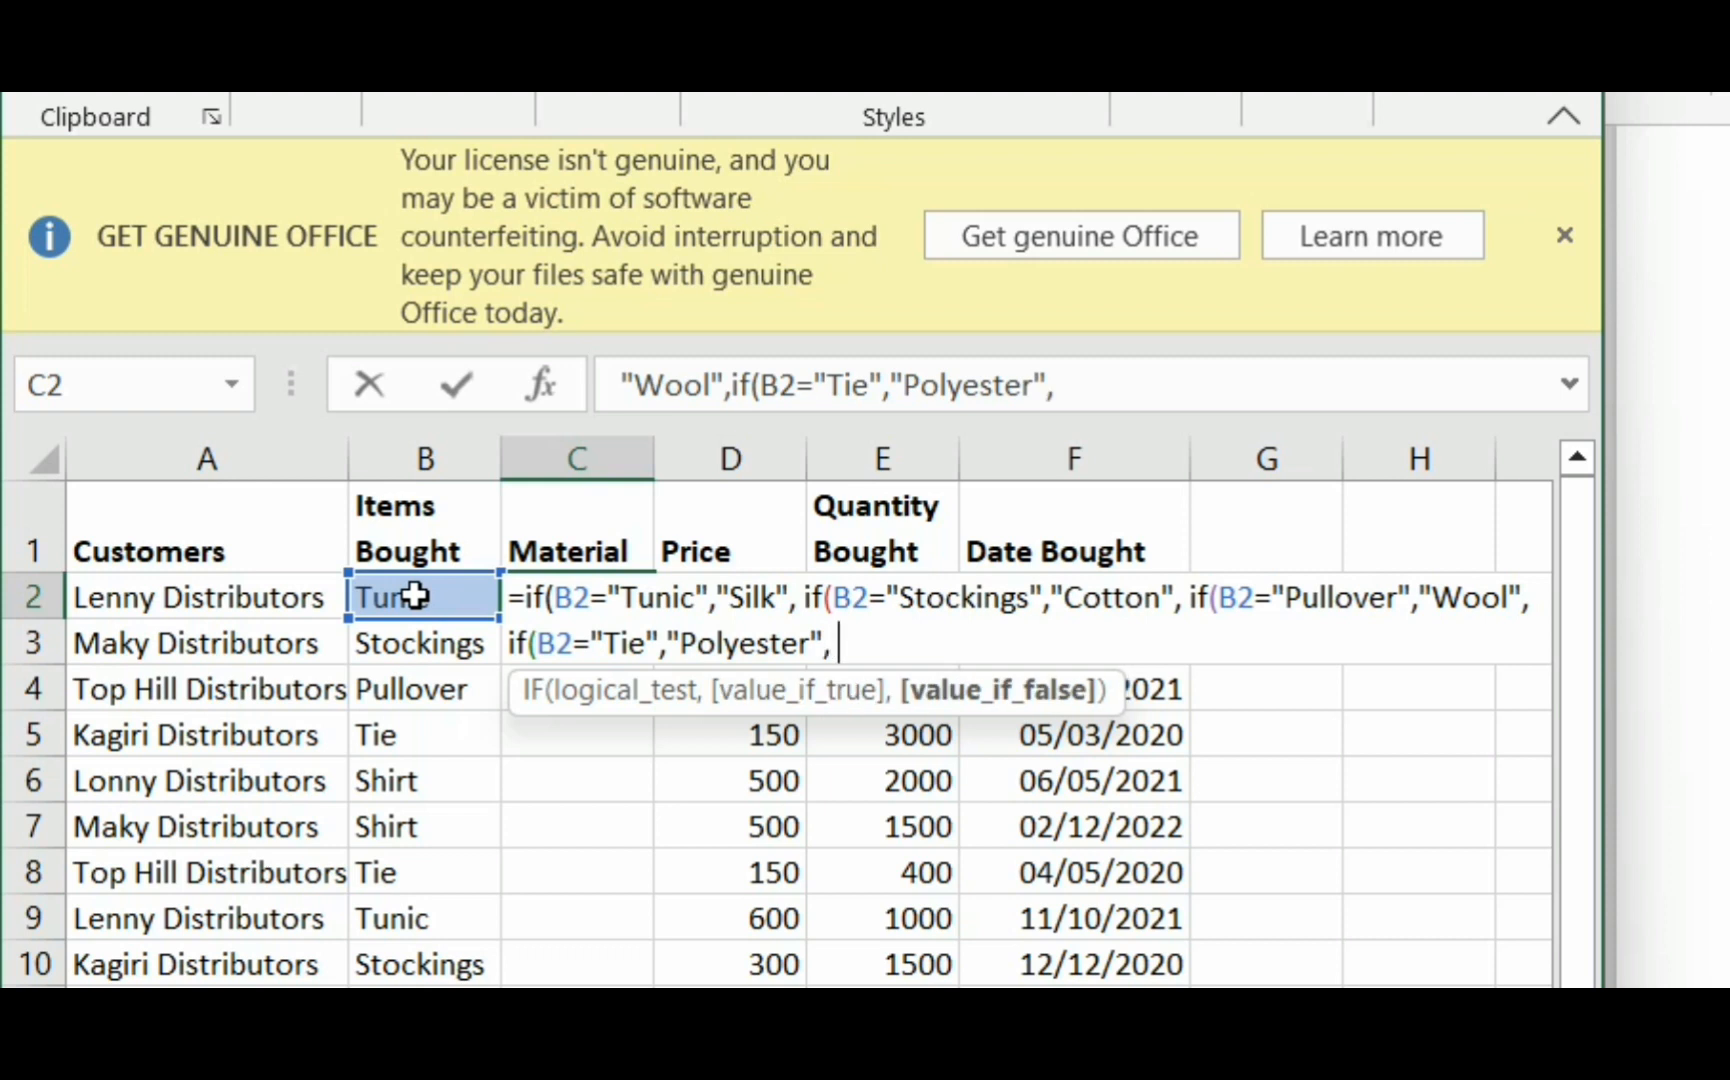
{"action": "type", "text": "if("}
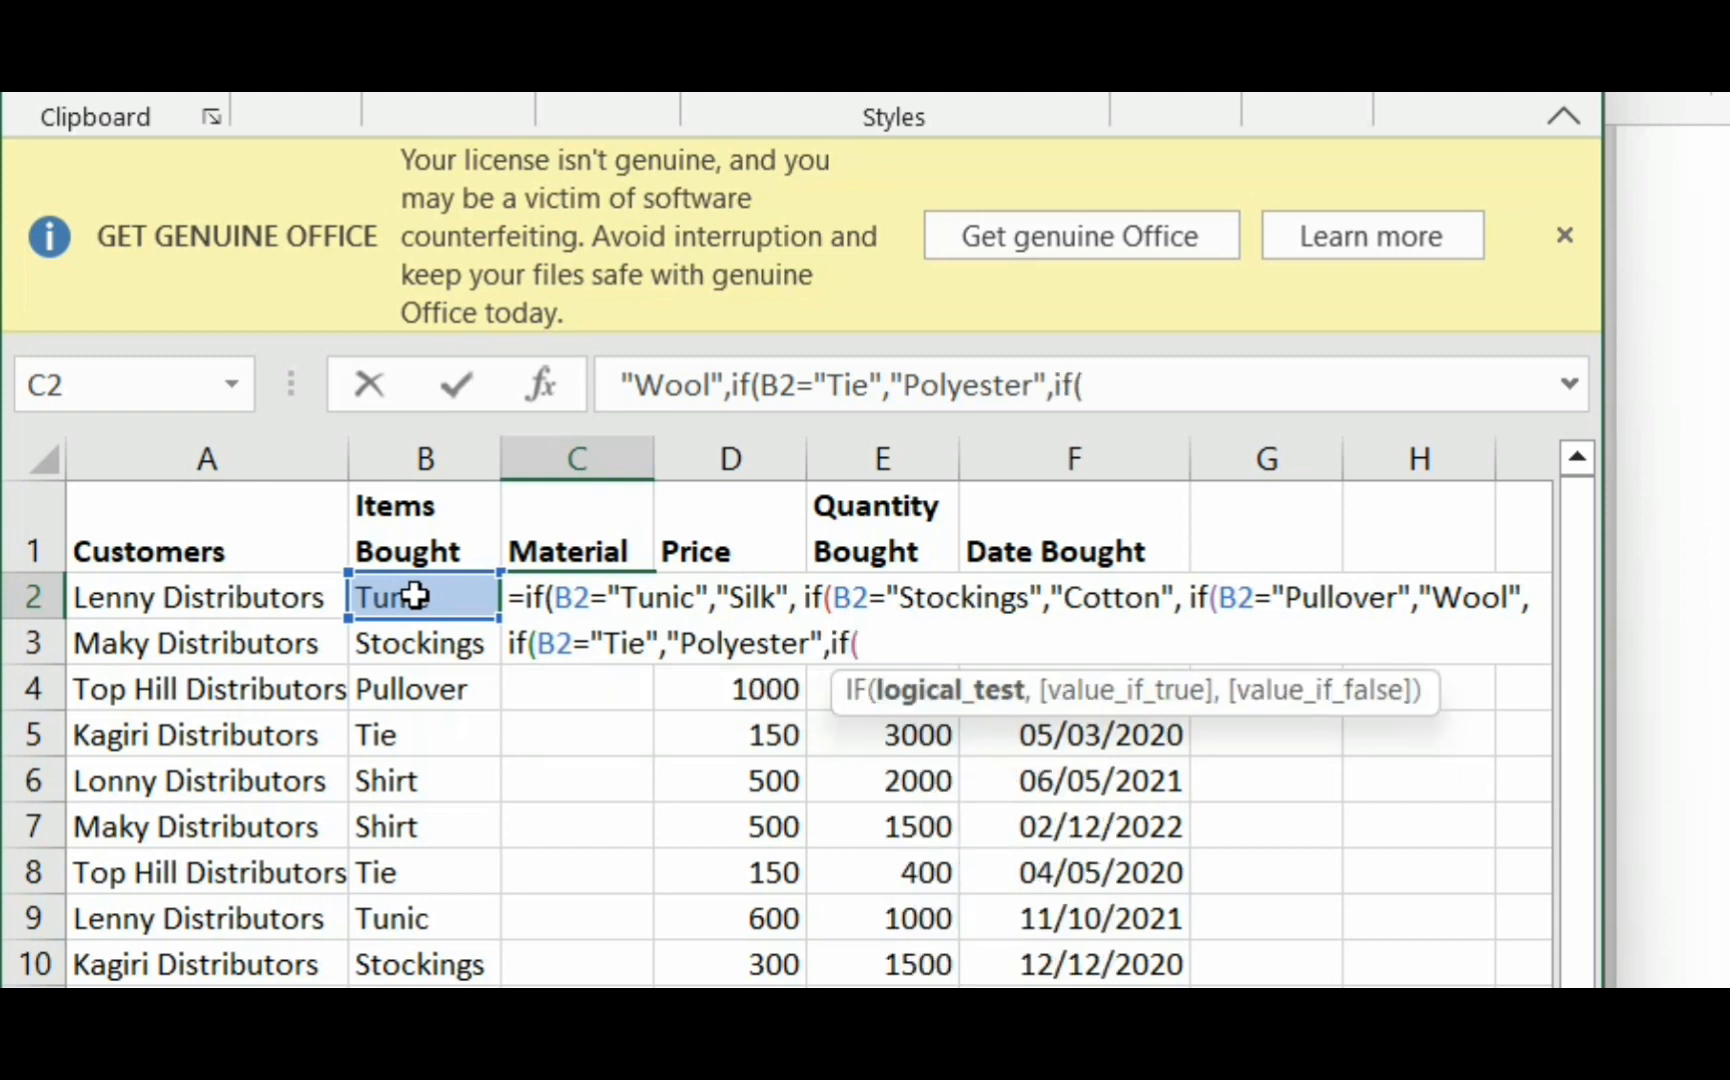
Finish the C2 formula with "Nylon" when B2 equals "Shirt", close all five nested IFs and enter the formula
{"action": "left_click", "coordinate": [415, 596]}
{"action": "type", "text": "="}
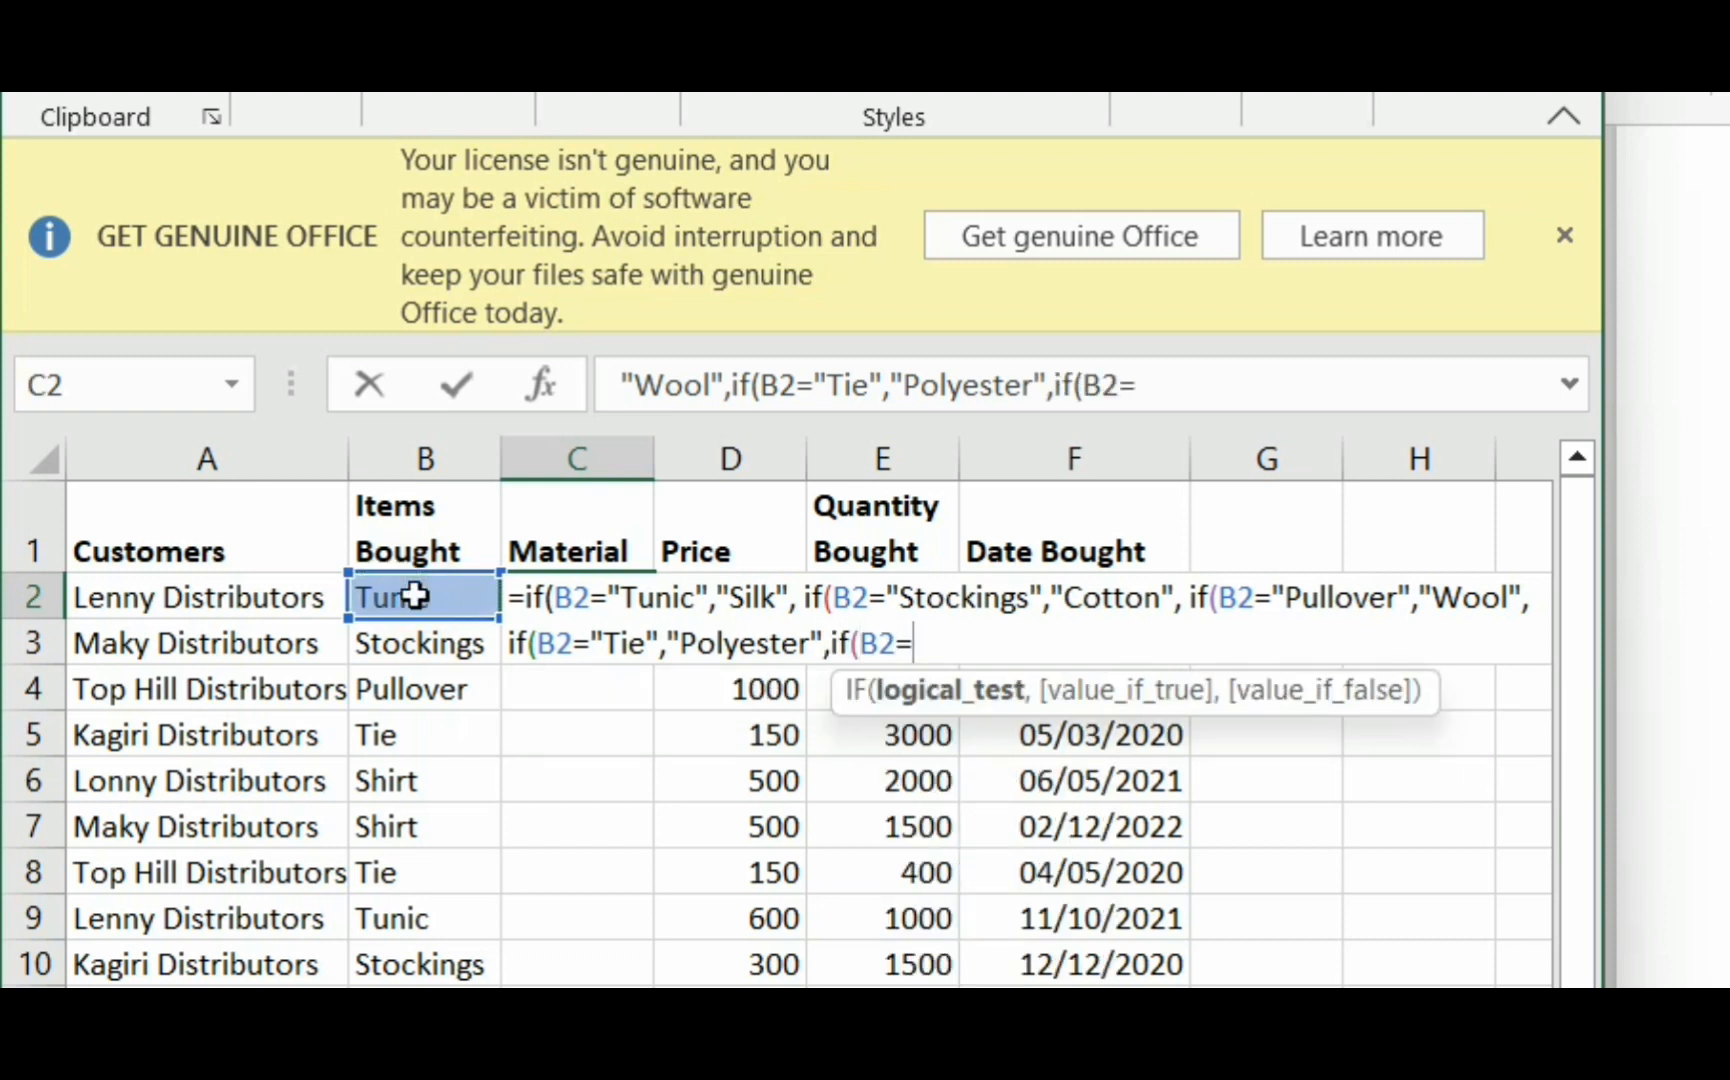
{"action": "type", "text": "\"Shir"}
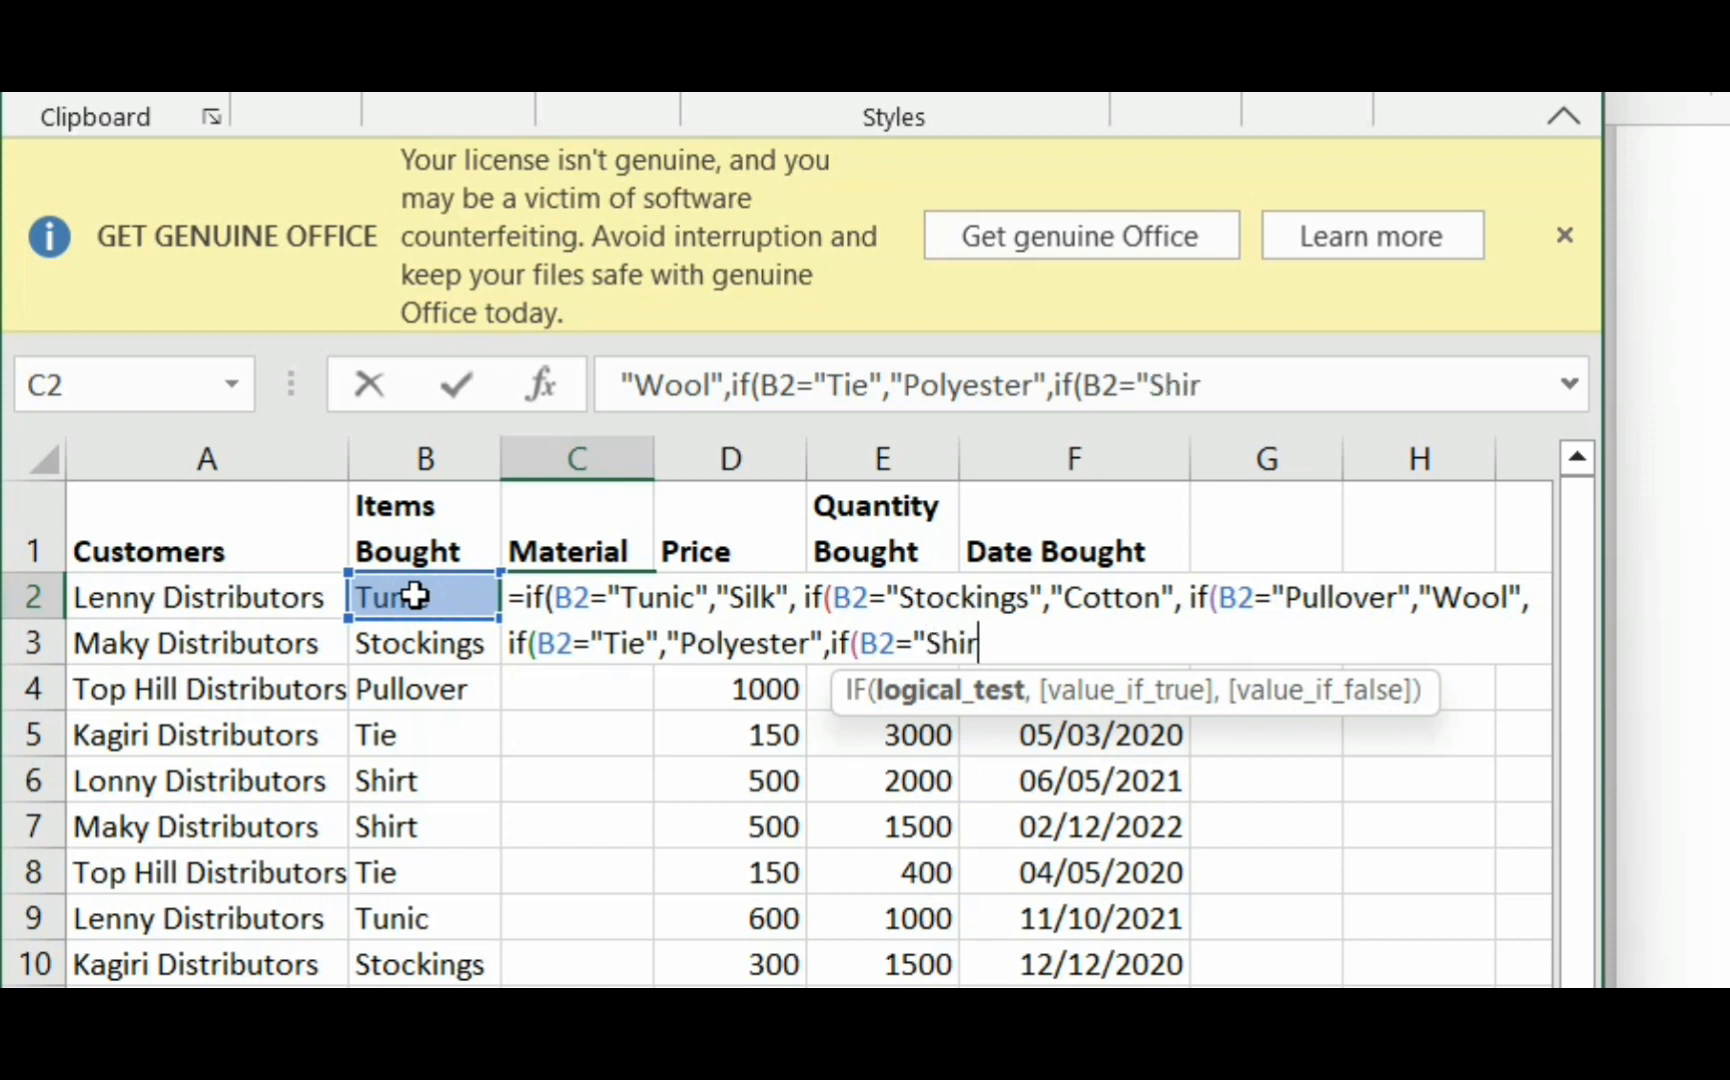
{"action": "type", "text": "t\"<"}
{"action": "key", "text": "BackSpace"}
{"action": "type", "text": ","}
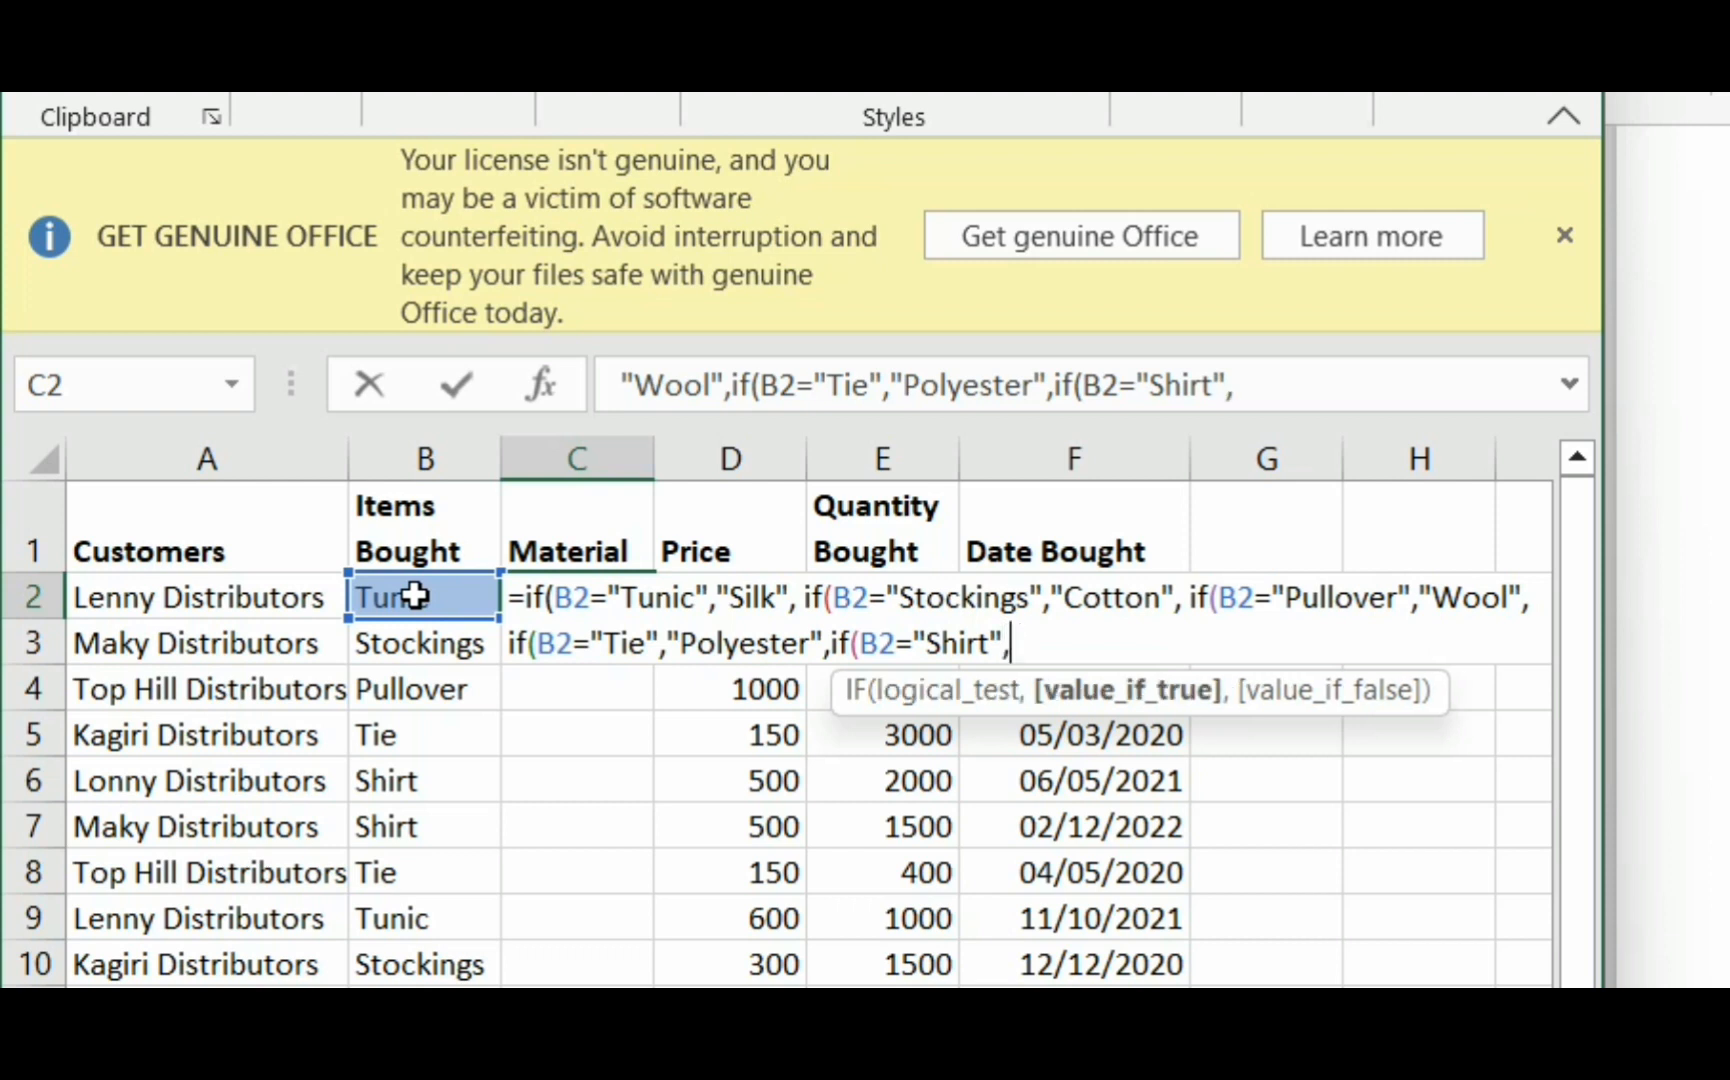
{"action": "type", "text": "\"Nylon"}
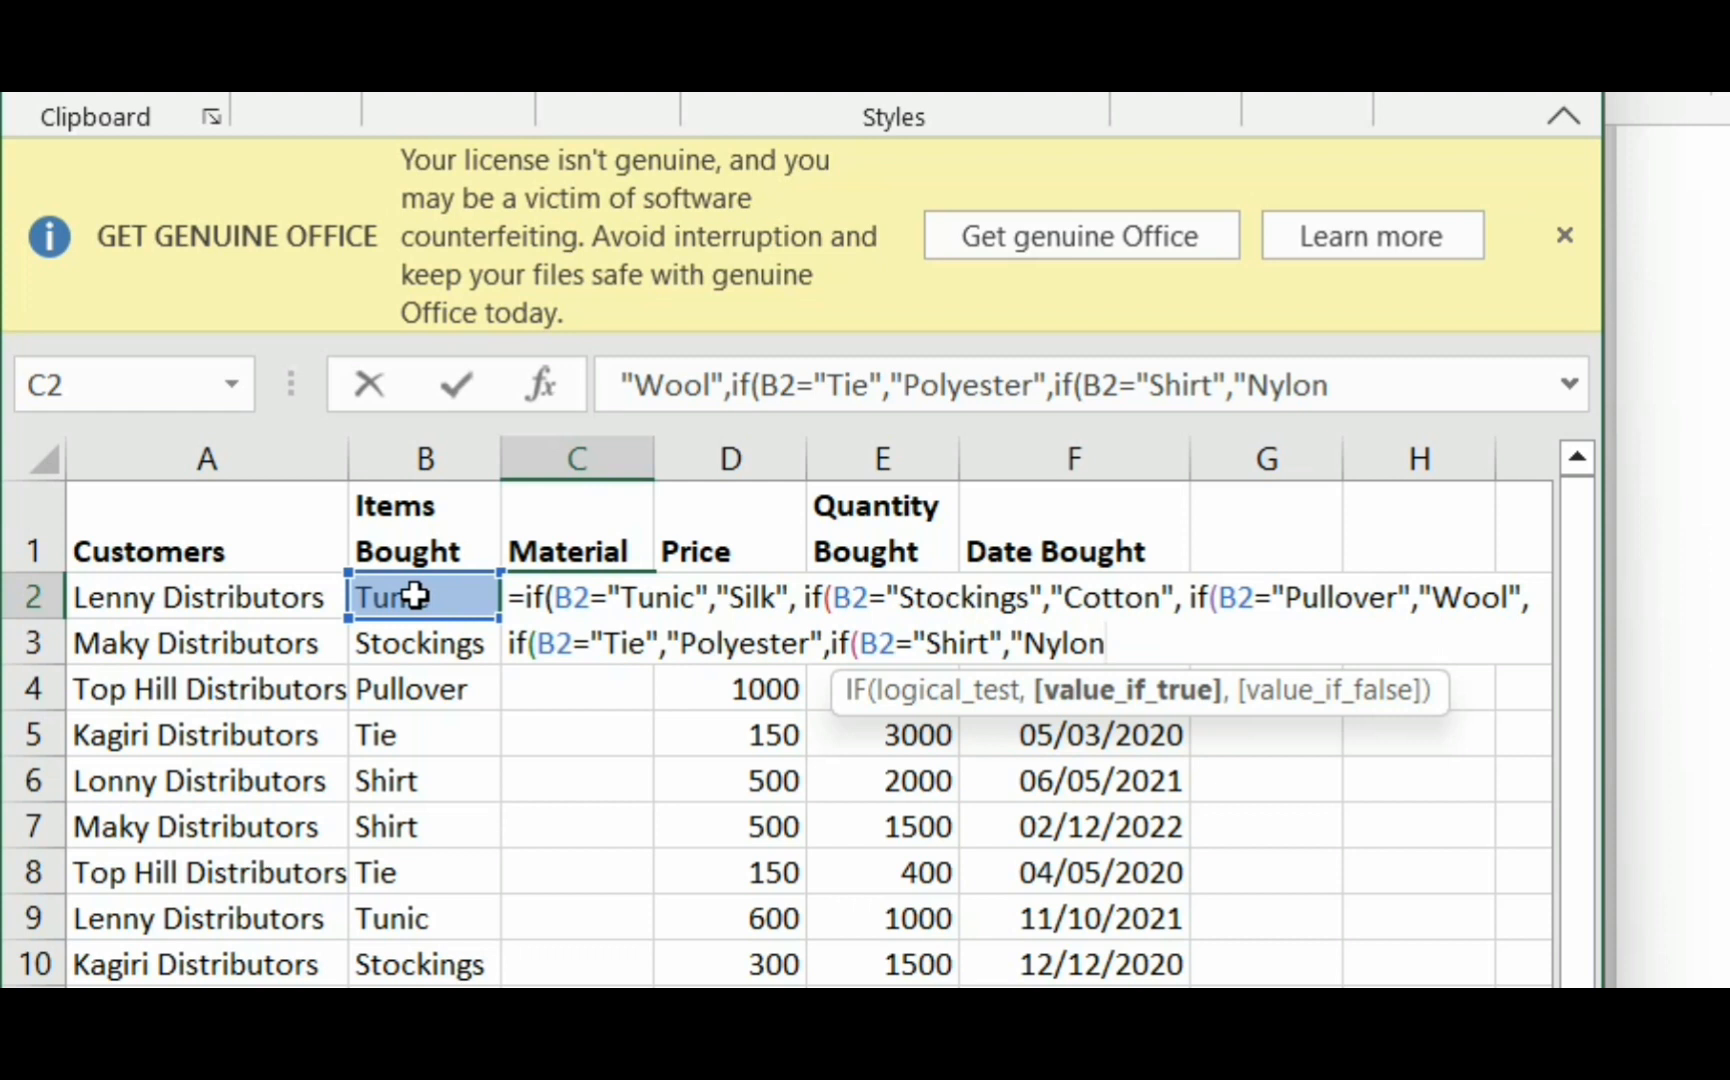
{"action": "type", "text": "\"))"}
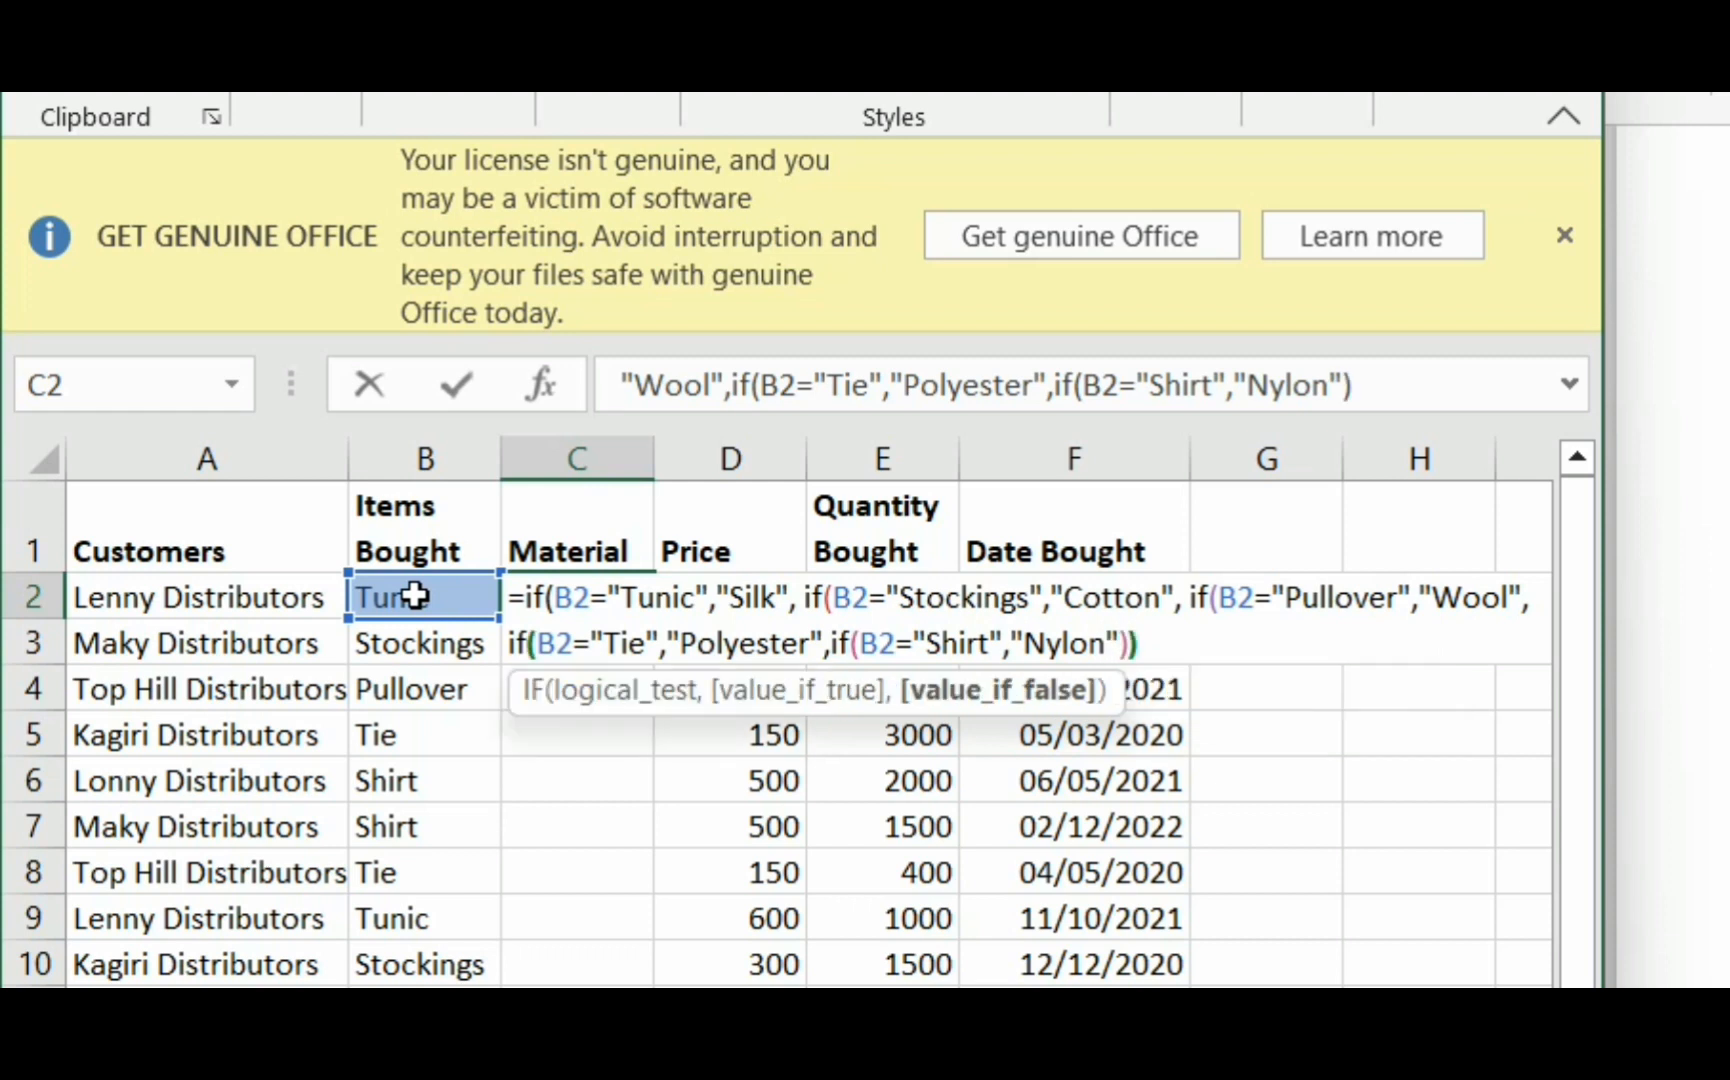
{"action": "key", "text": "BackSpace"}
{"action": "type", "text": ")))"}
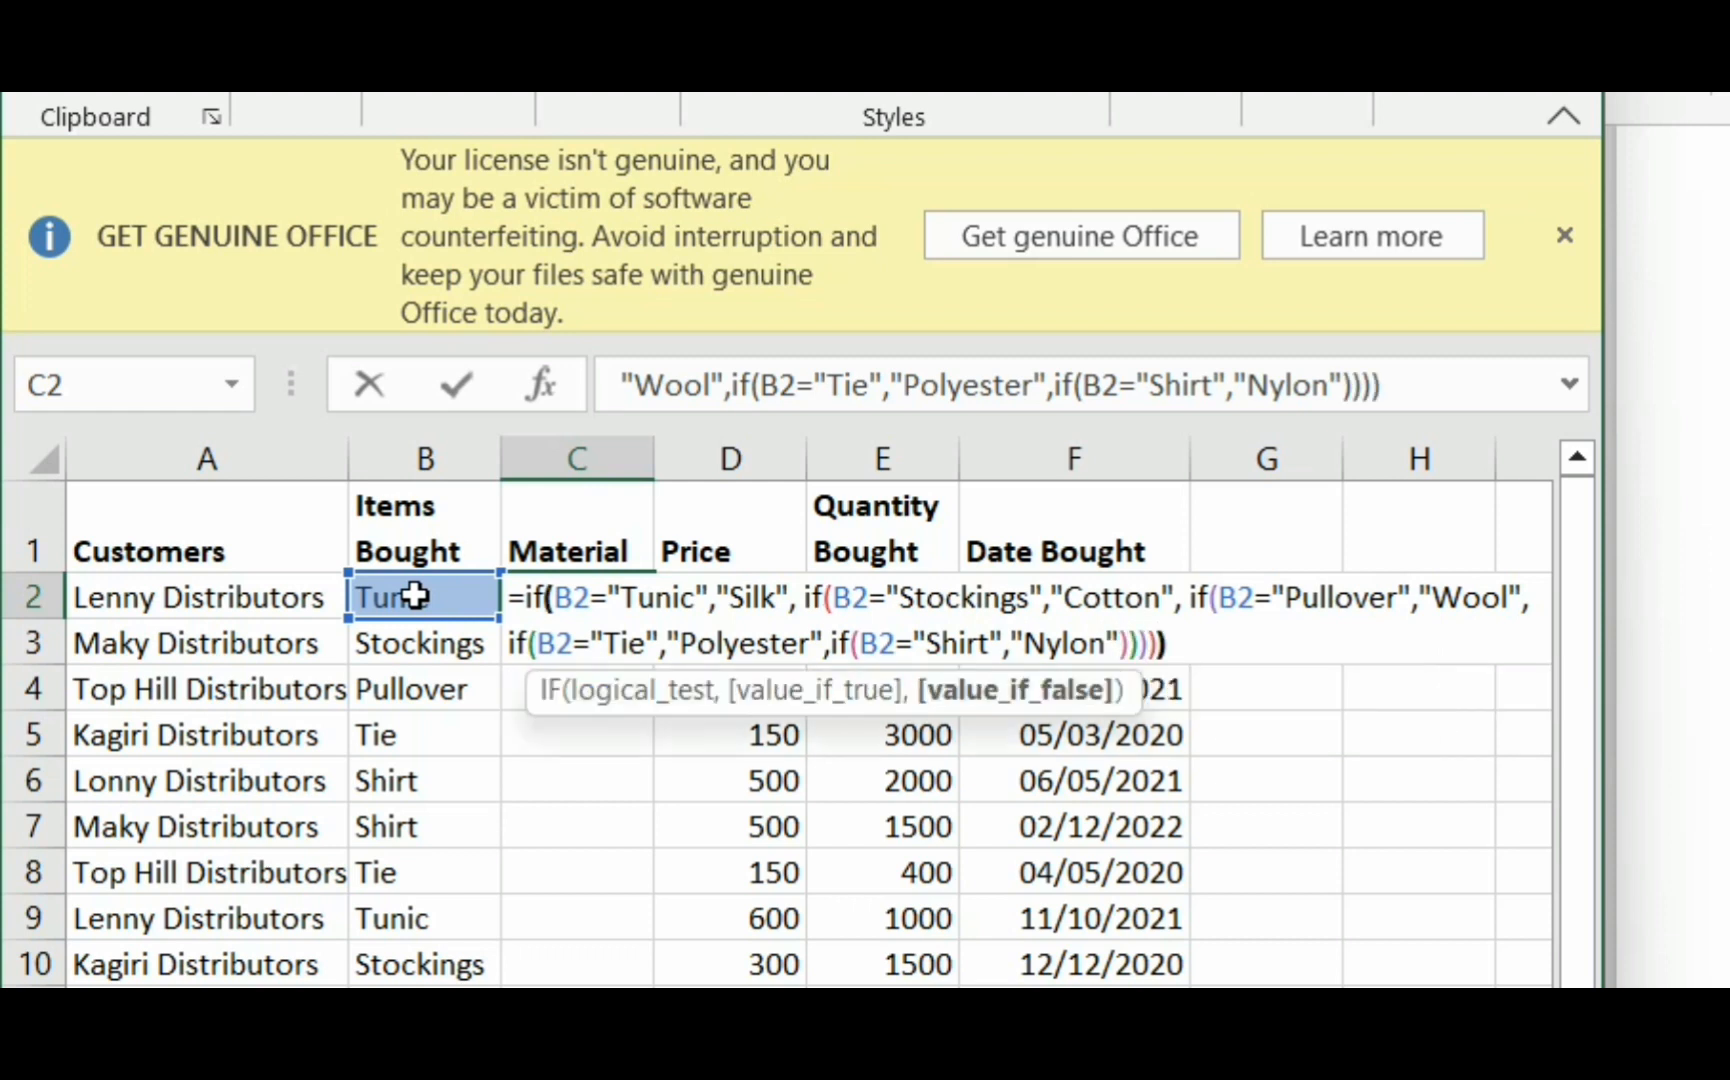
{"action": "key", "text": "Return"}
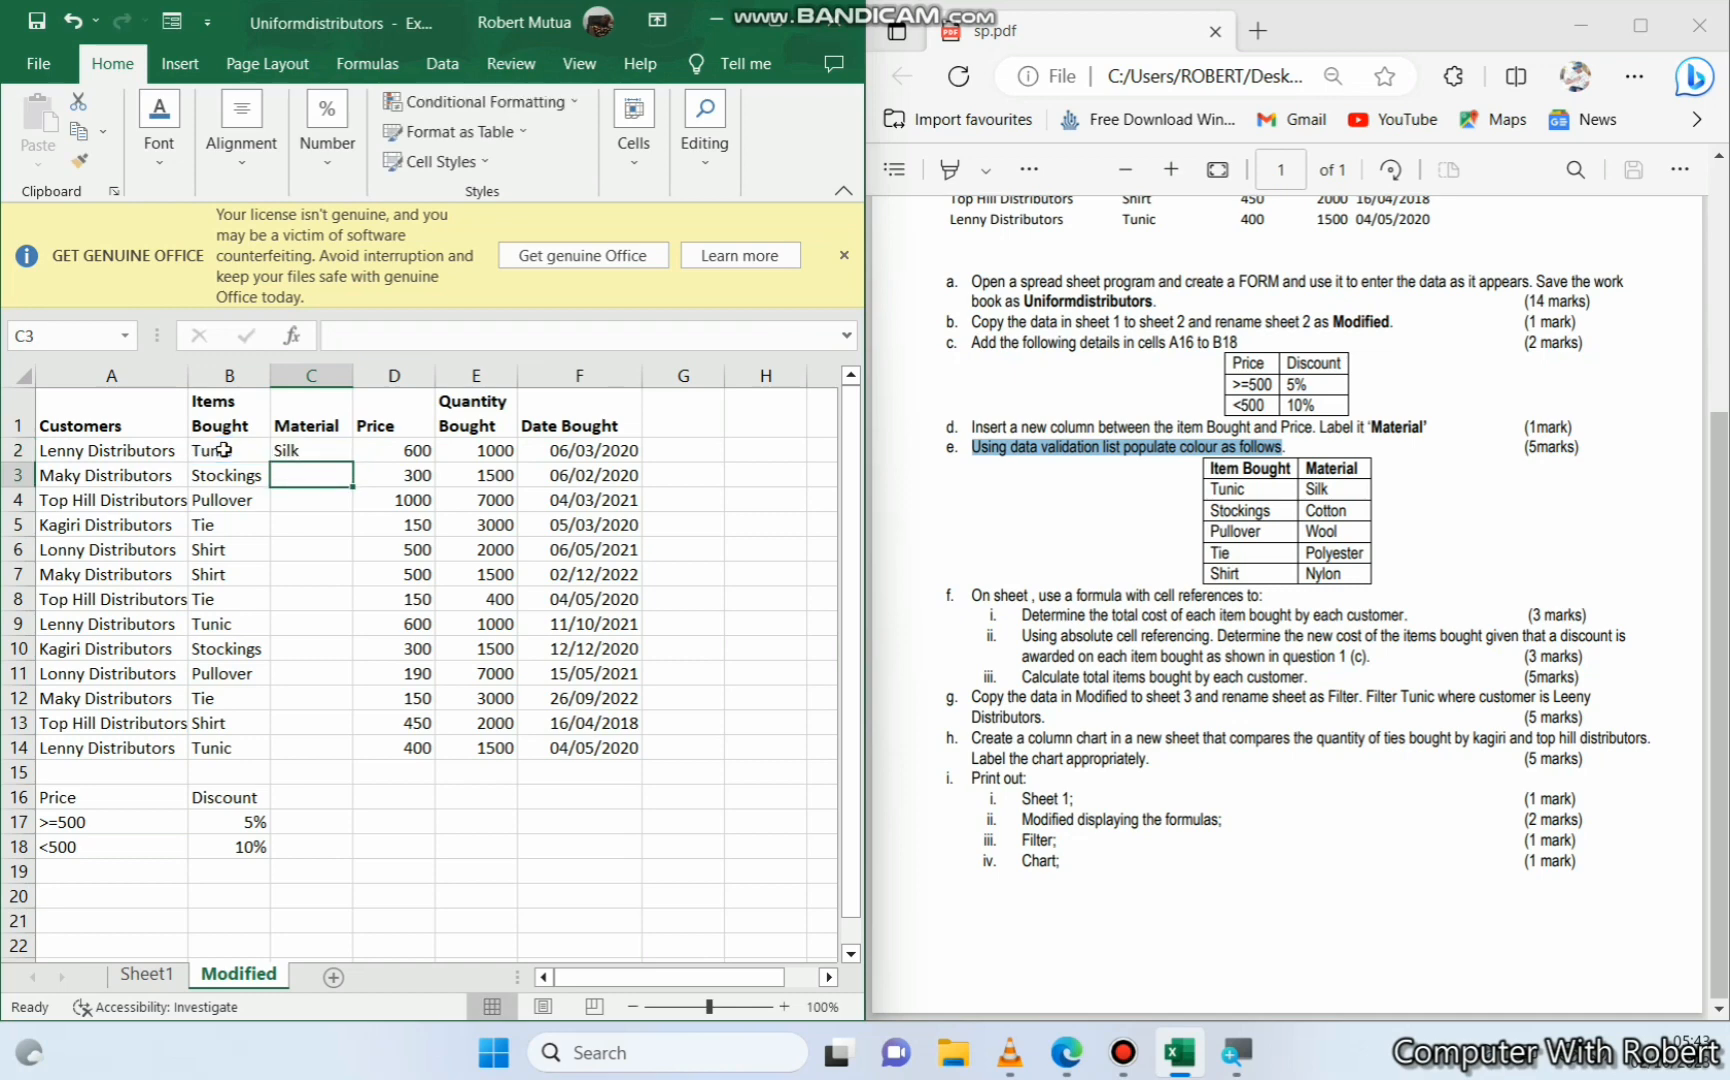
Fill the Material formula from C2 down to C14
{"action": "left_click", "coordinate": [300, 452]}
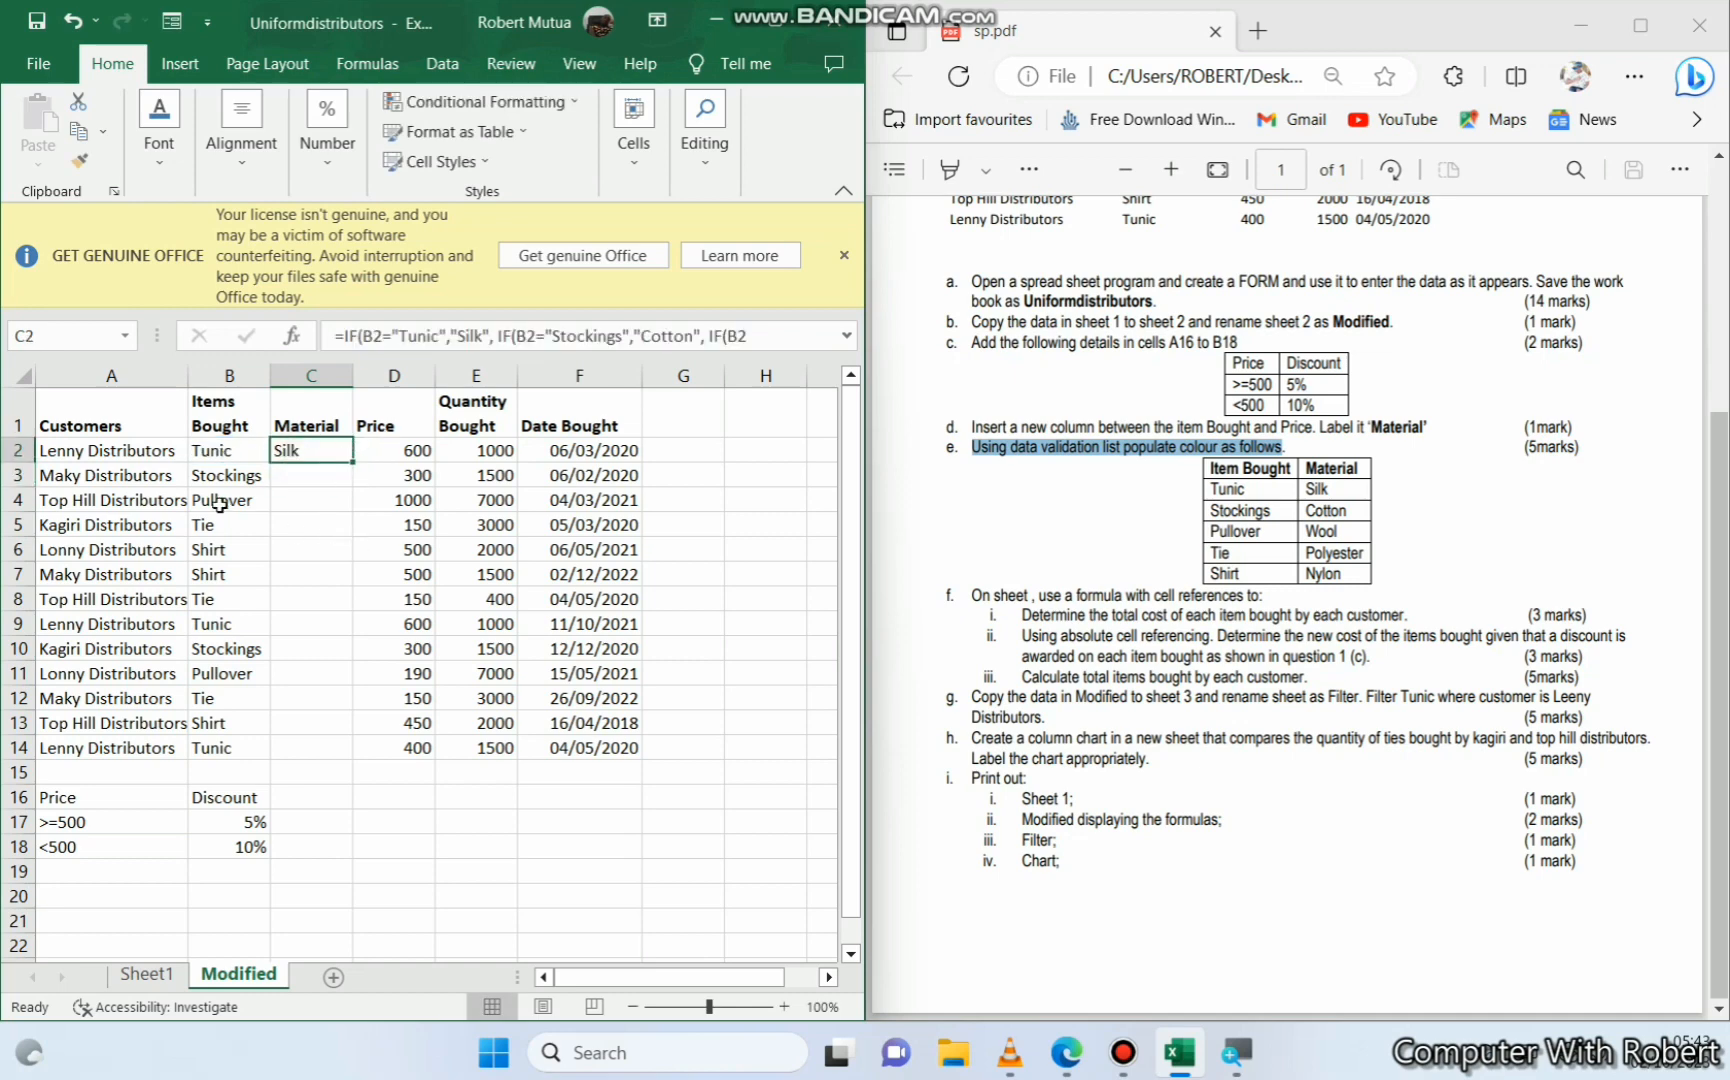
{"action": "left_click_drag", "start_coordinate": [352, 462], "coordinate": [350, 757]}
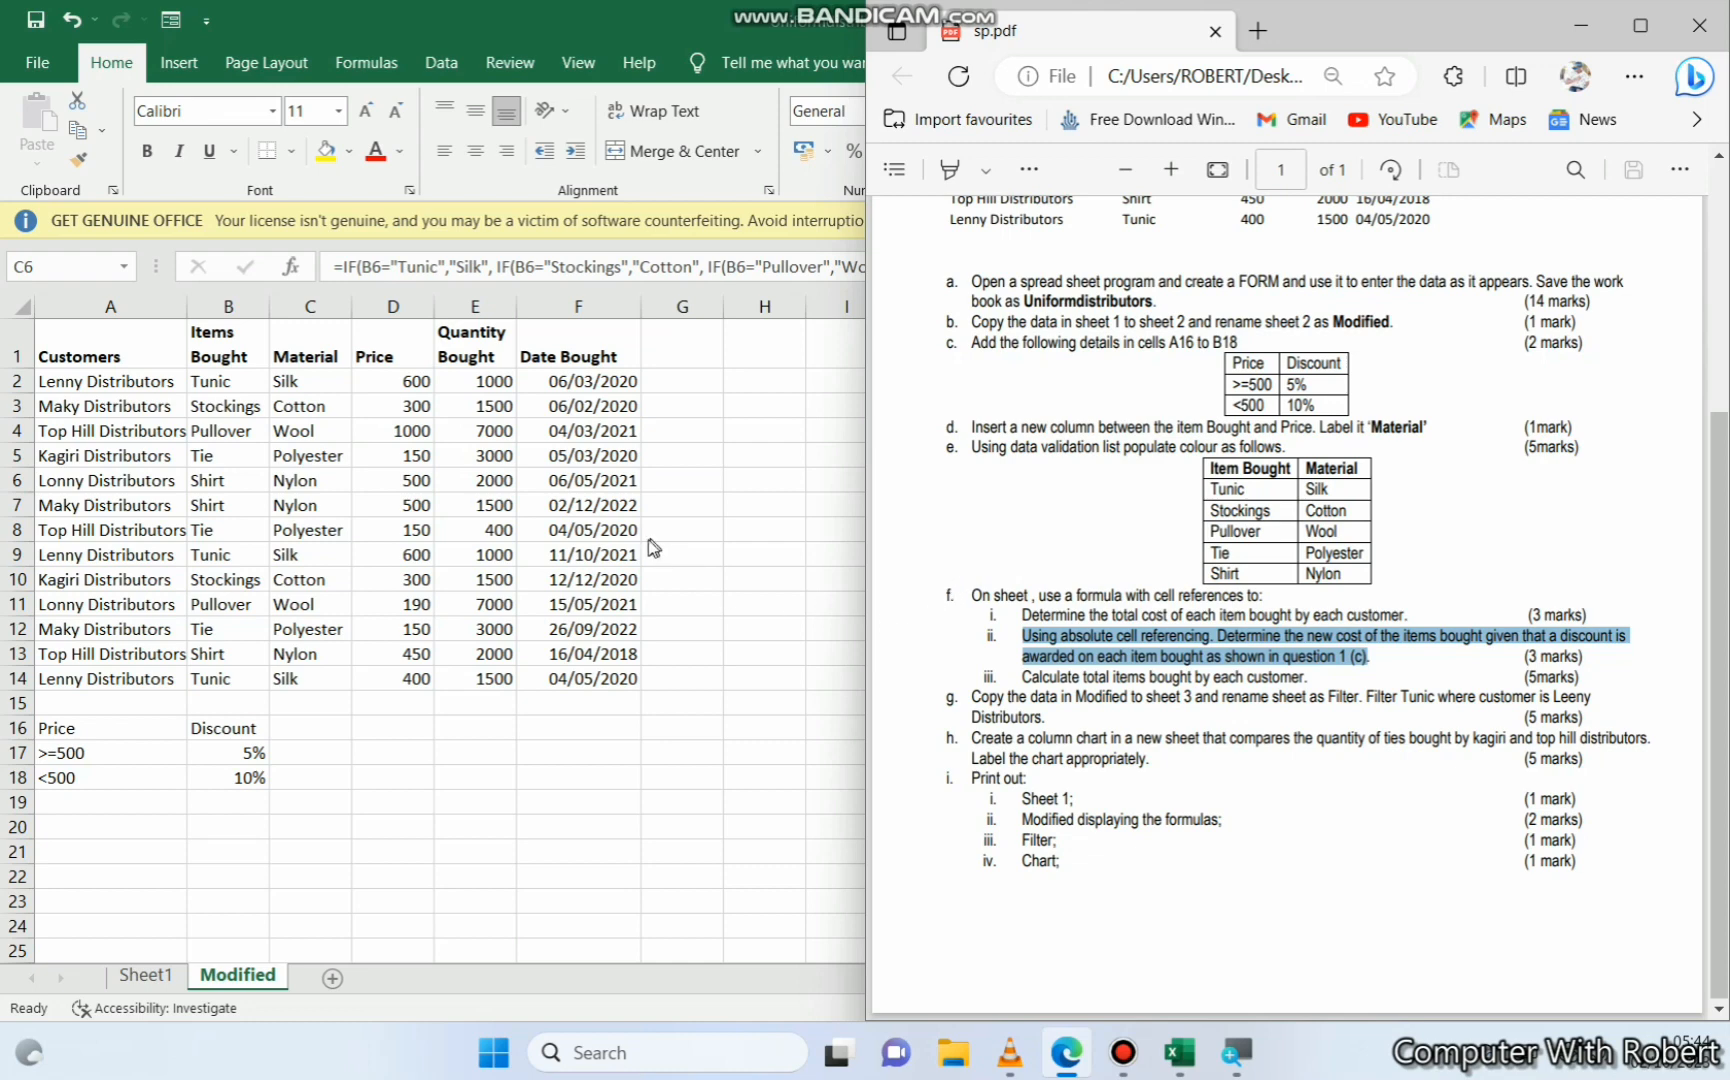
Select the Price header in D1 on the Modified sheet and switch to the assignment PDF in Edge to check the discount task
{"action": "left_click", "coordinate": [394, 335]}
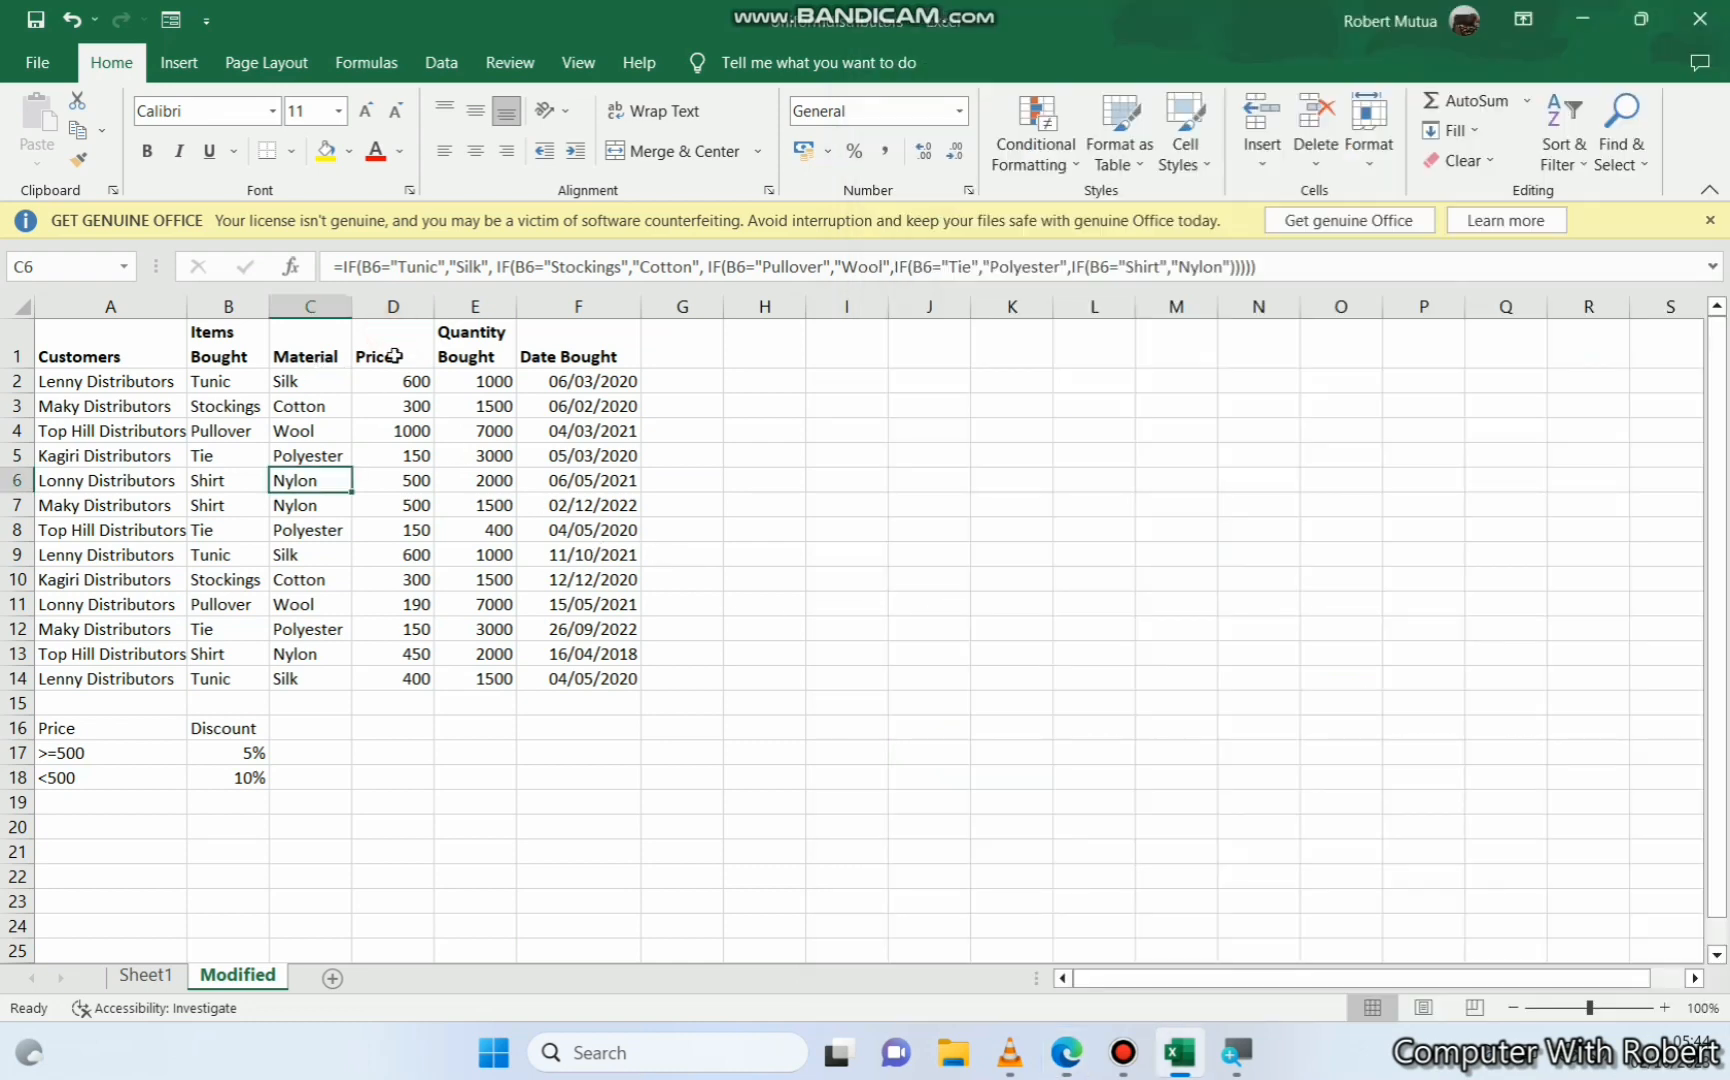
{"action": "left_click", "coordinate": [394, 356]}
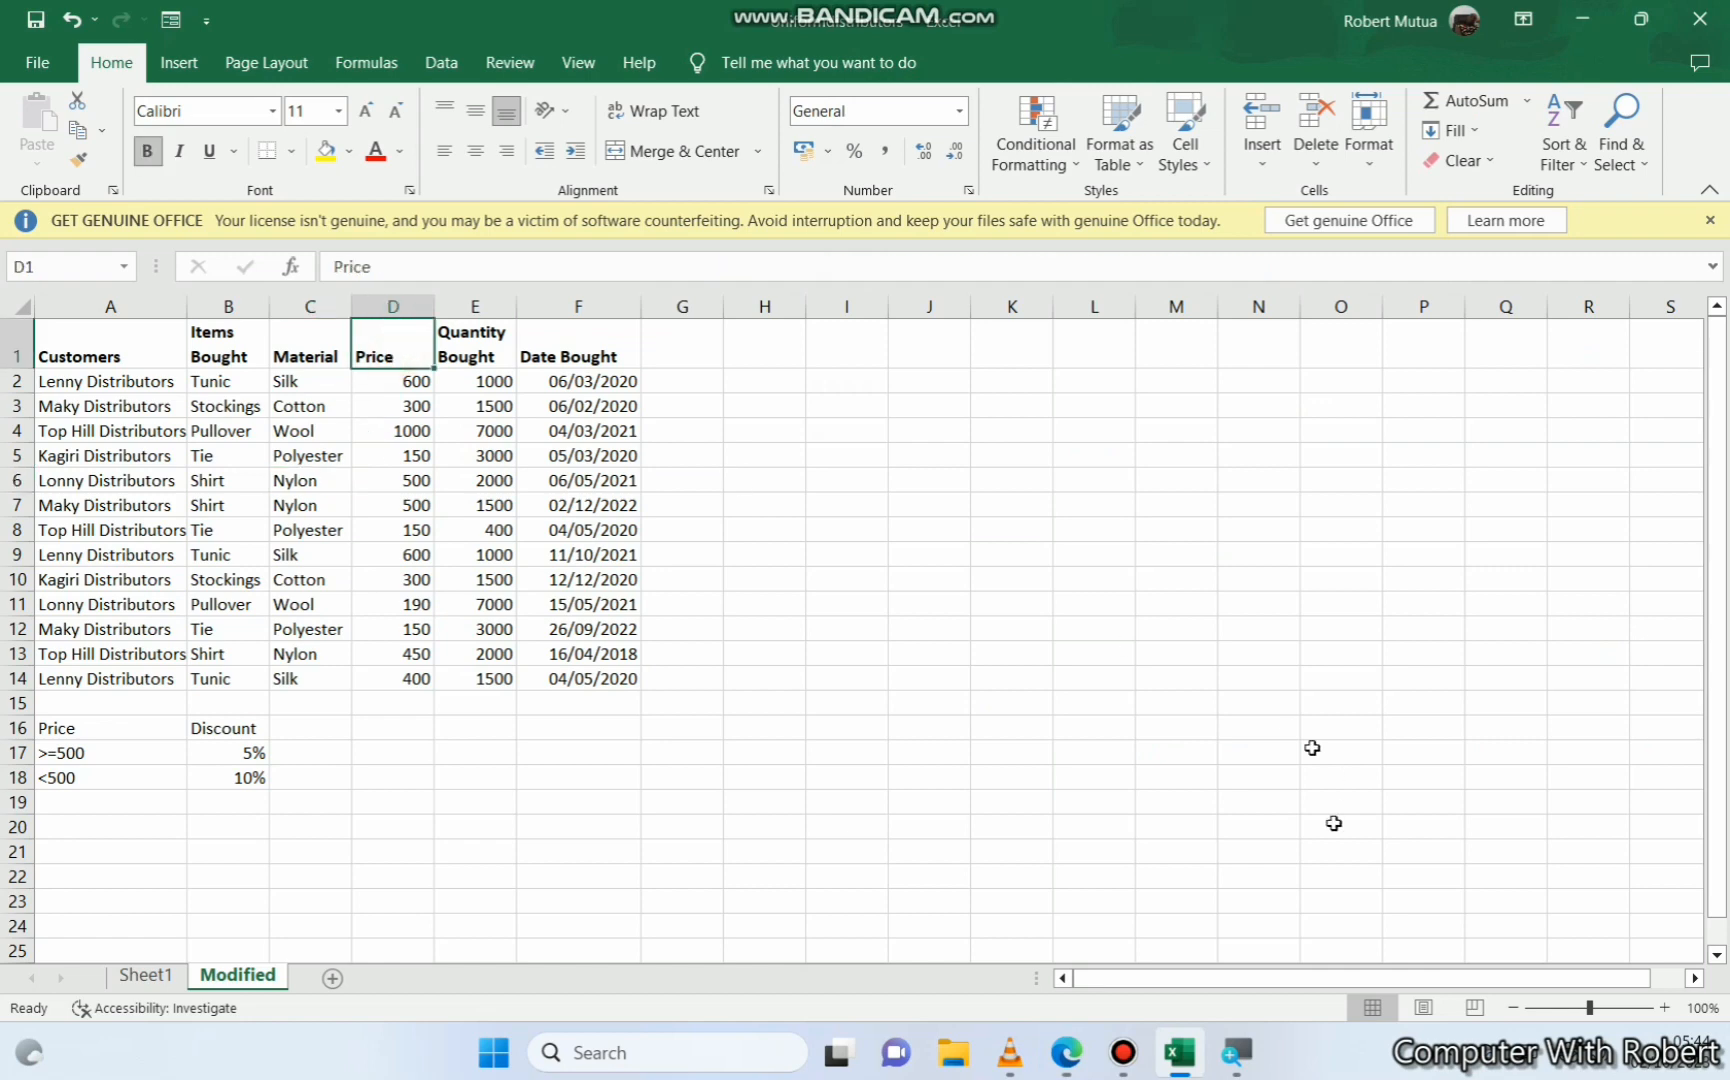
{"action": "left_click", "coordinate": [1066, 1058]}
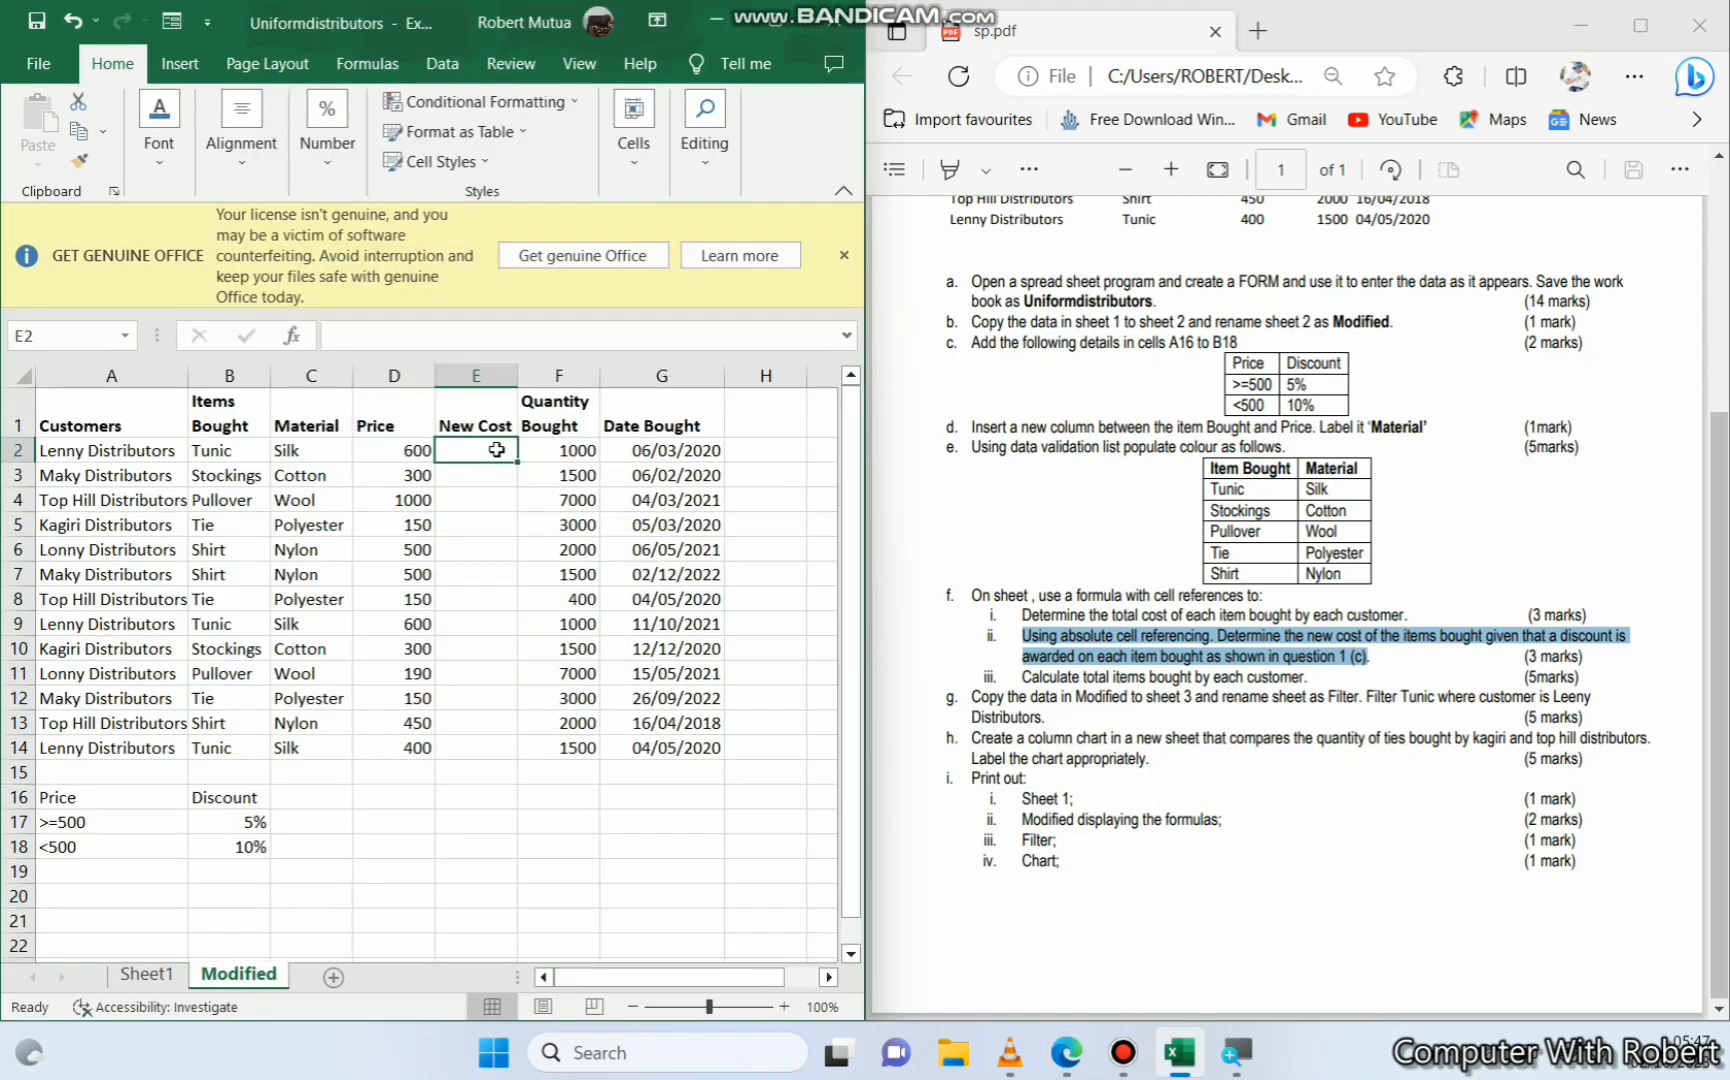
Begin an IF formula in E2 that tests whether the price in D2 is >=500
{"action": "type", "text": "="}
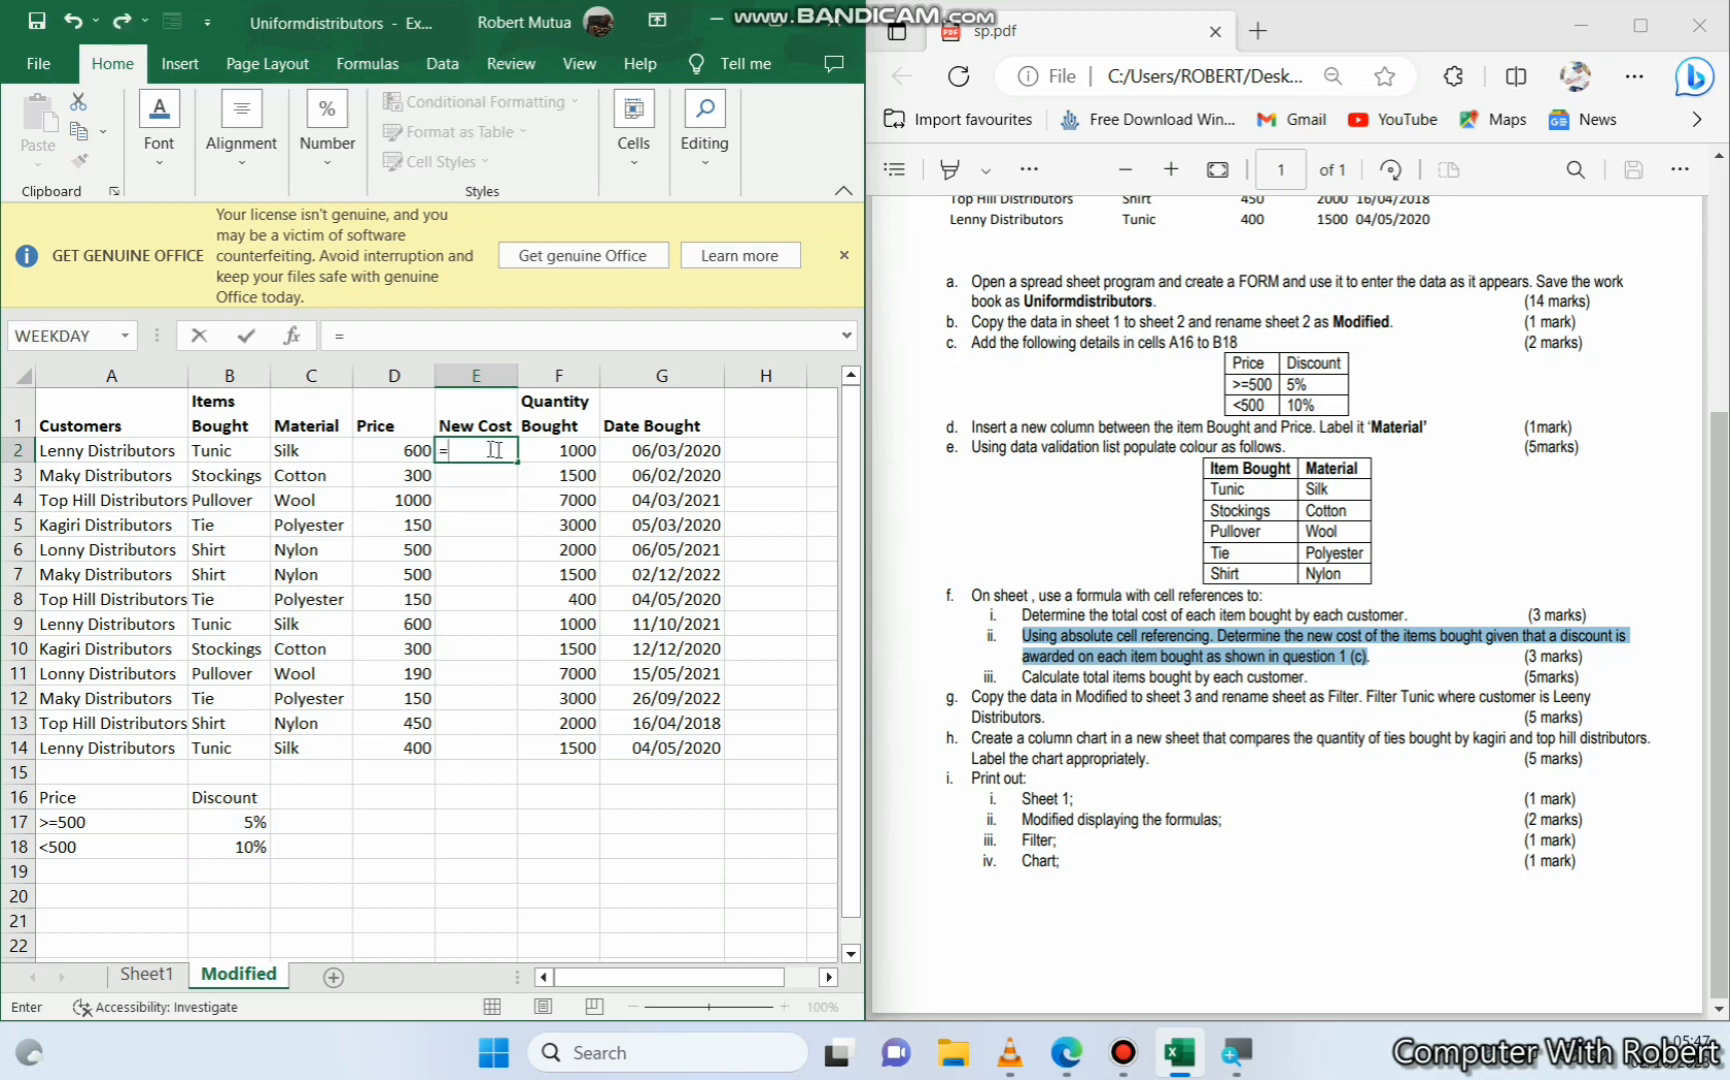
{"action": "type", "text": "if"}
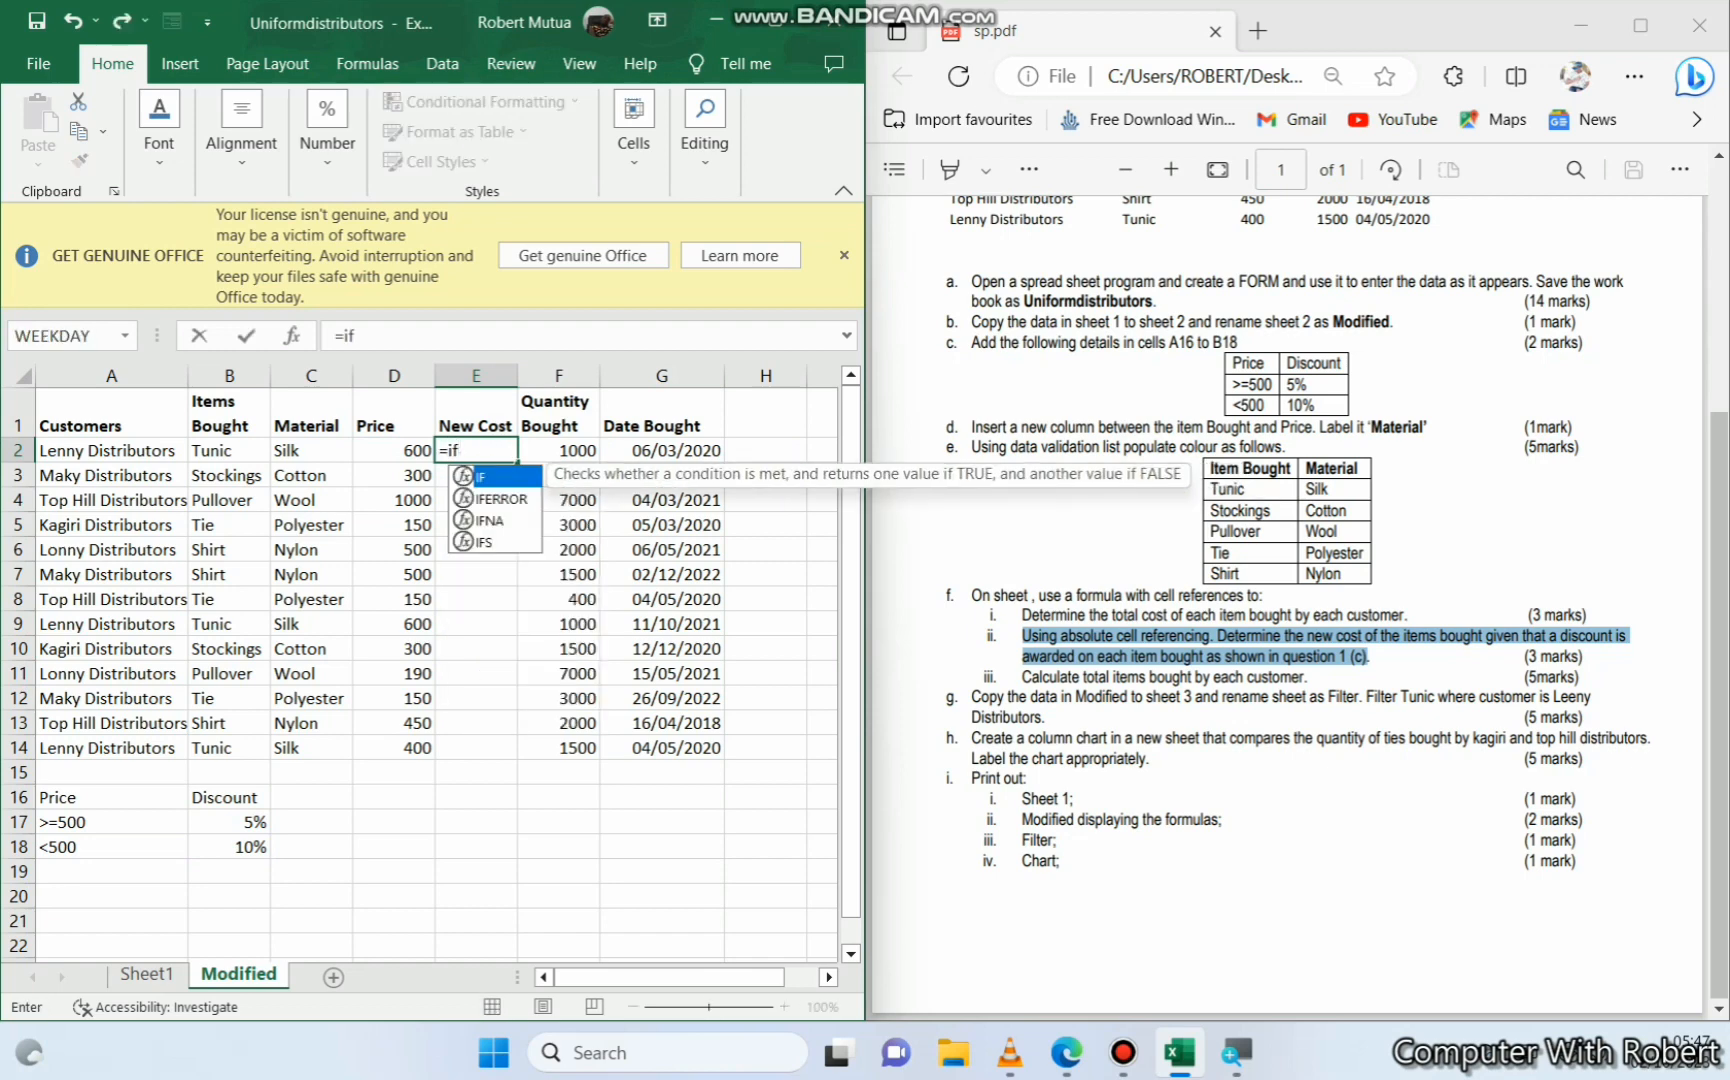
{"action": "type", "text": "("}
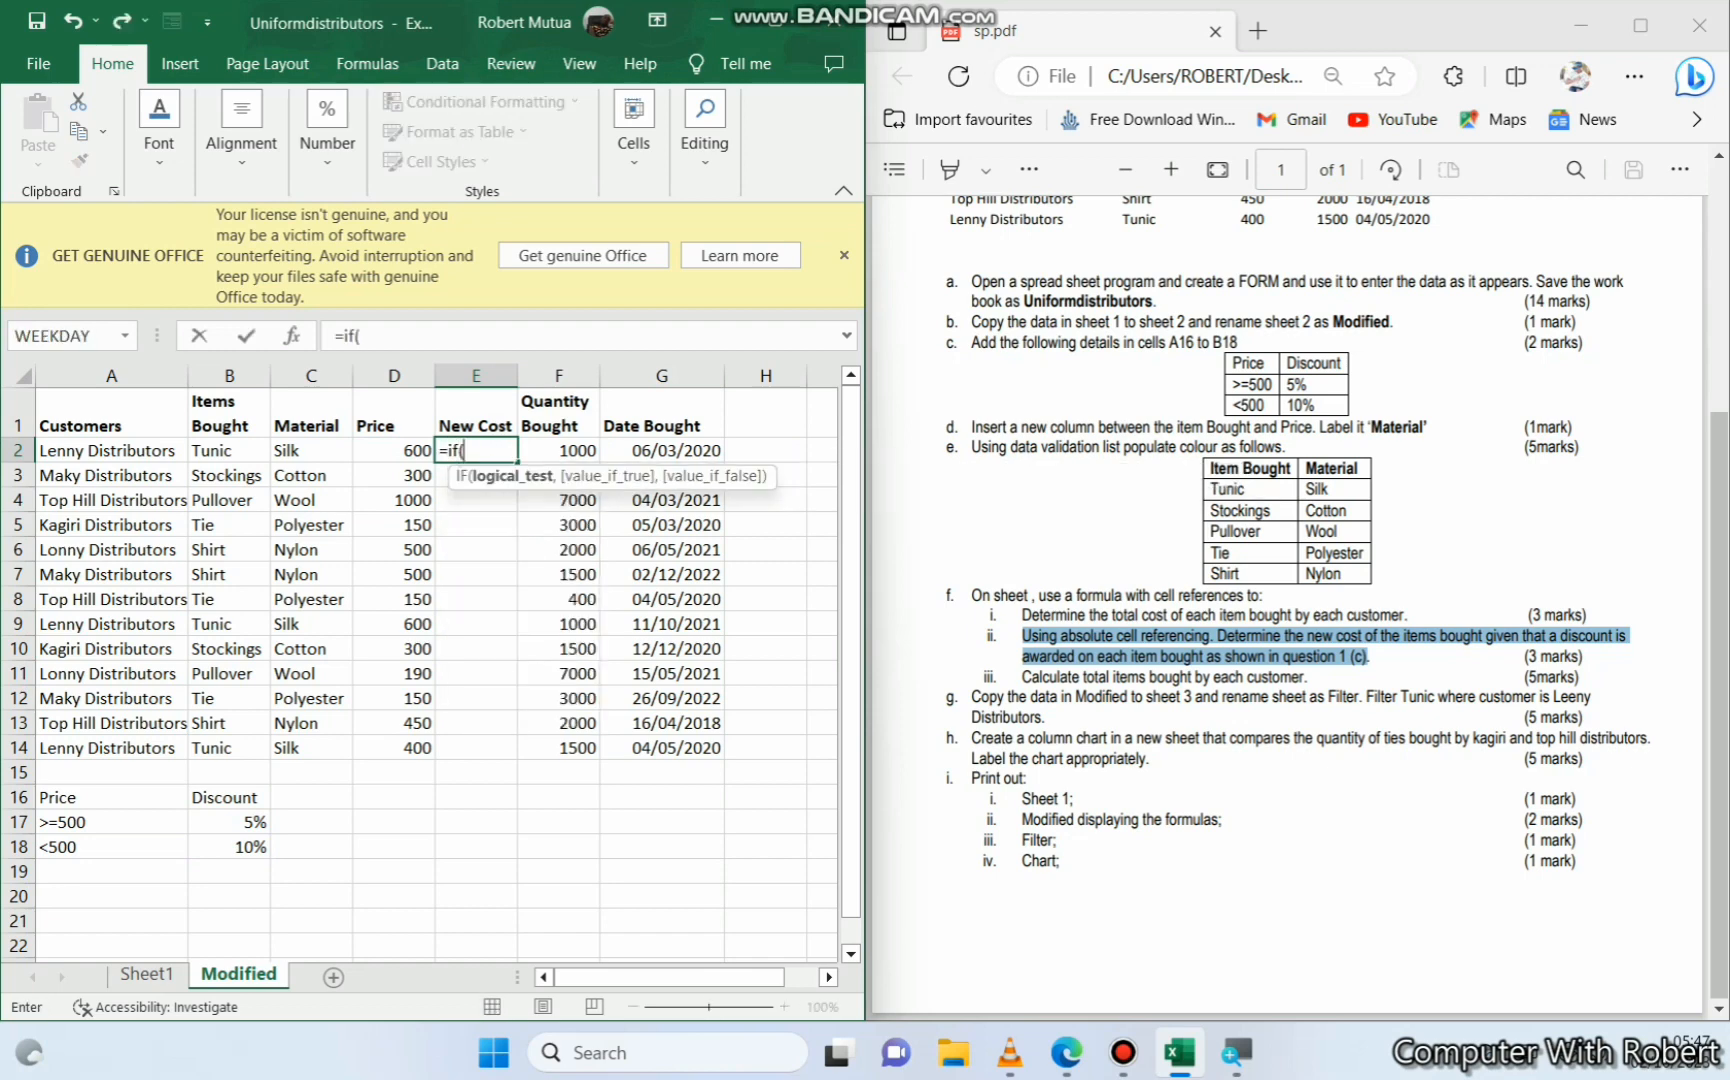
{"action": "left_click", "coordinate": [410, 453]}
{"action": "type", "text": ">"}
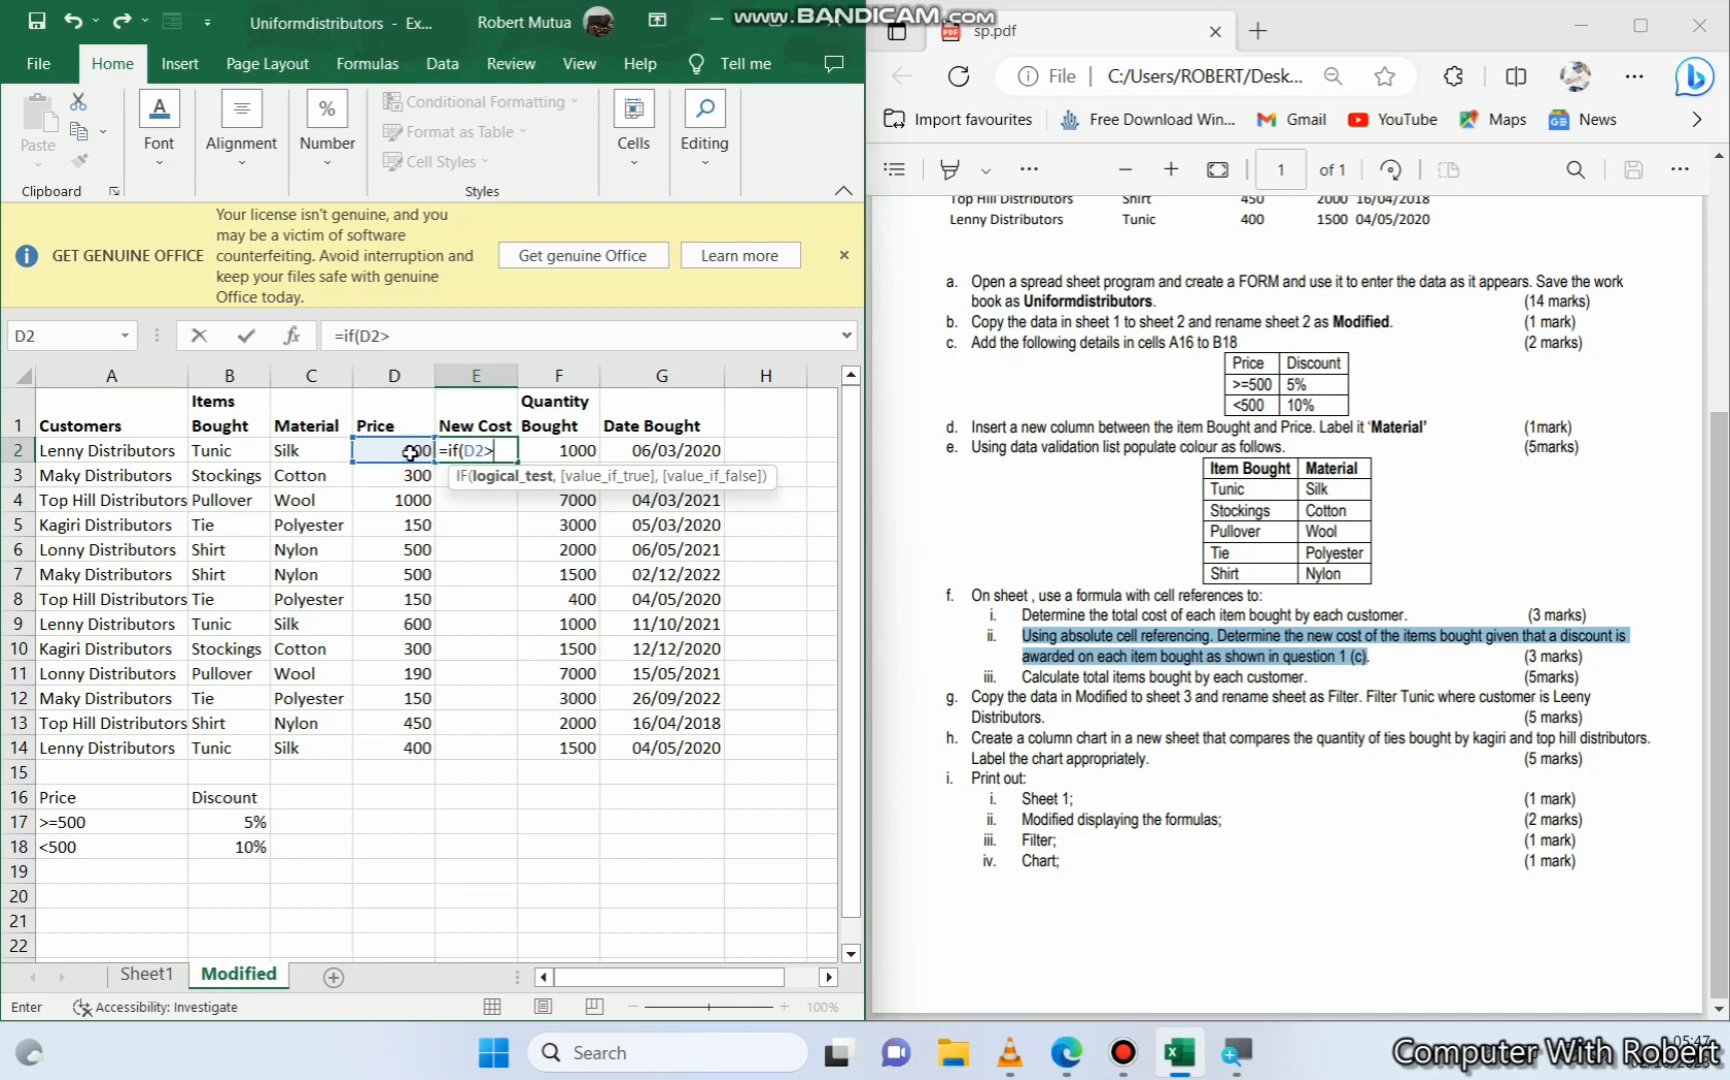
{"action": "type", "text": "=500,"}
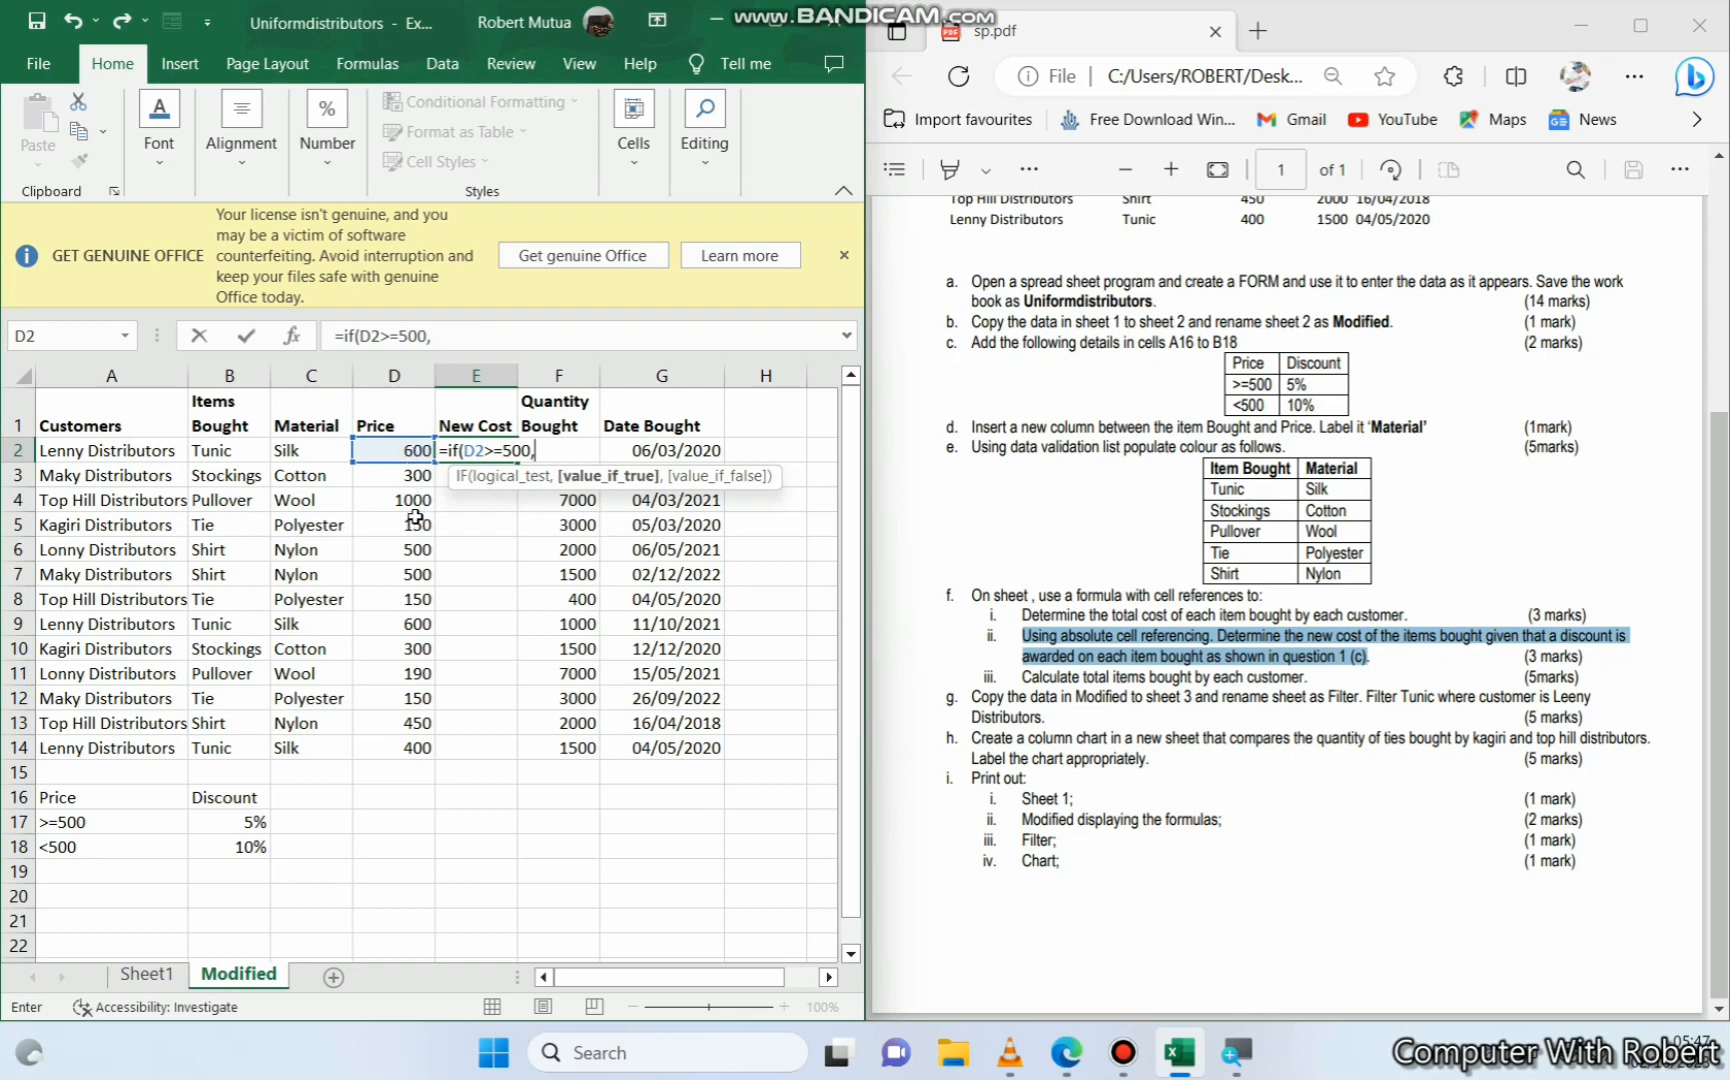
Make the E2 formula's true result D2-(B17*D2), using the discount rate for prices of 500 and above
{"action": "left_click", "coordinate": [405, 453]}
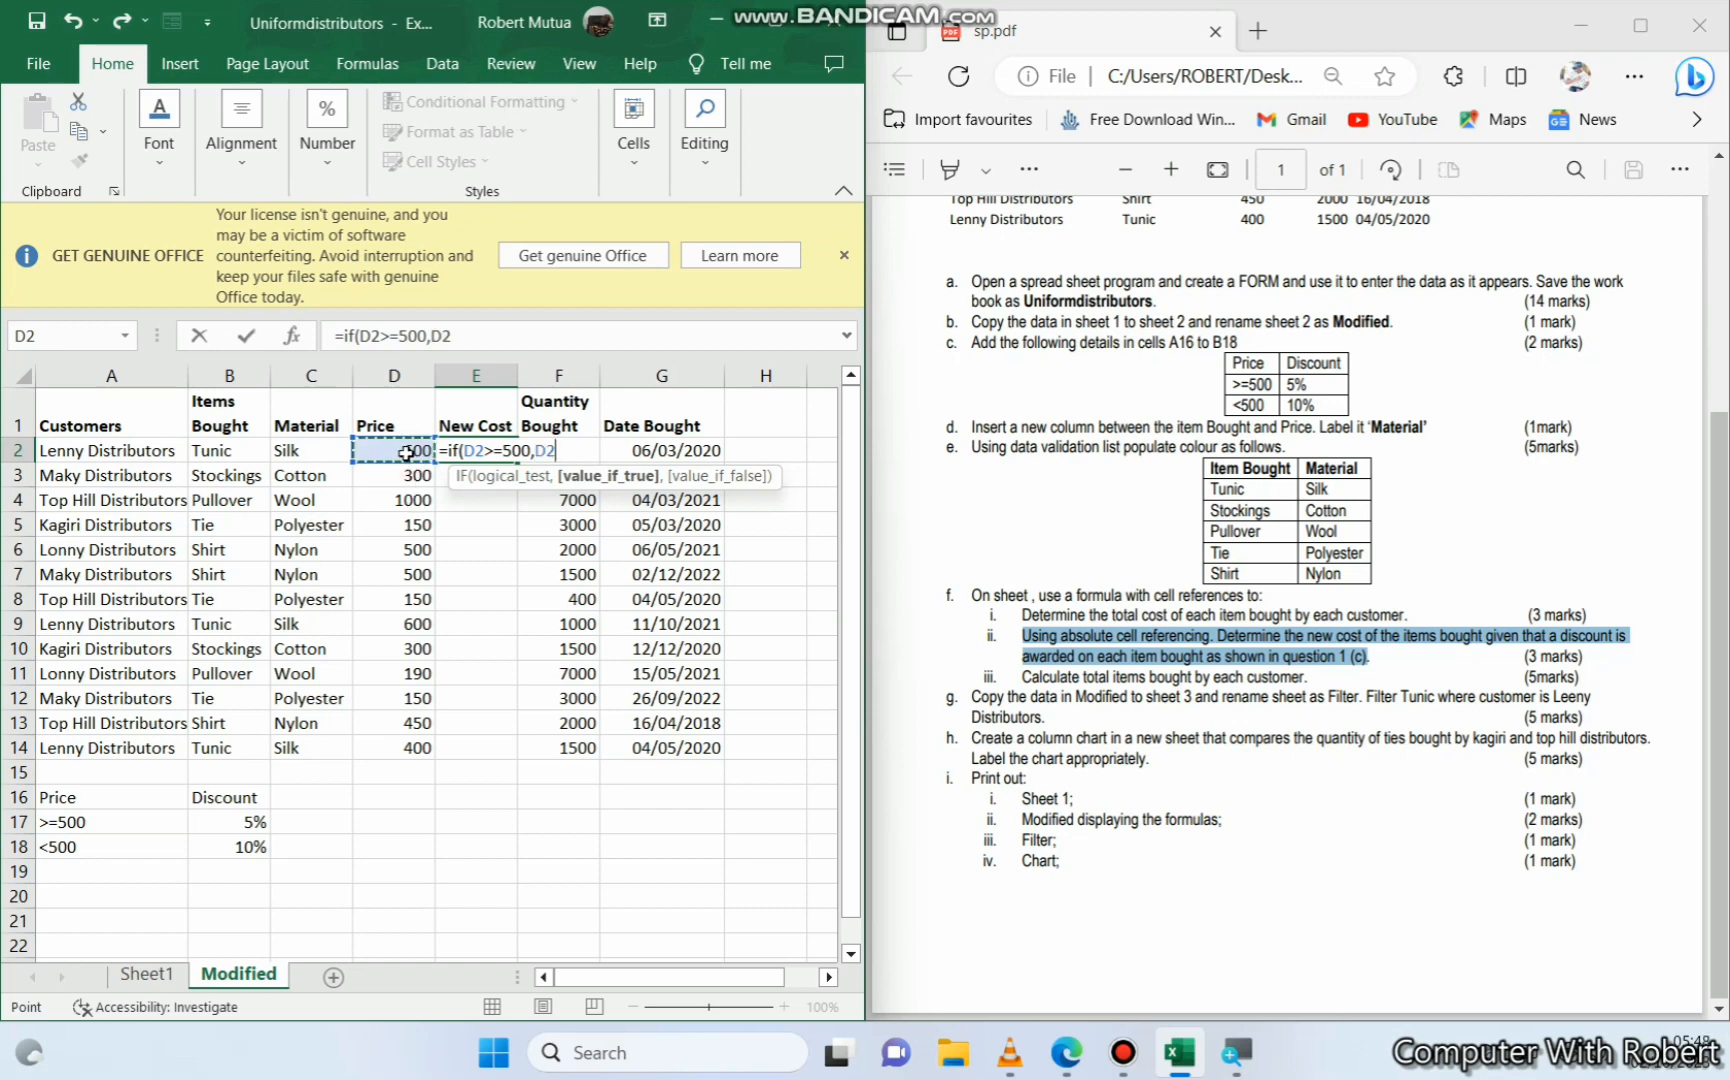
{"action": "type", "text": "-("}
{"action": "left_click", "coordinate": [243, 821]}
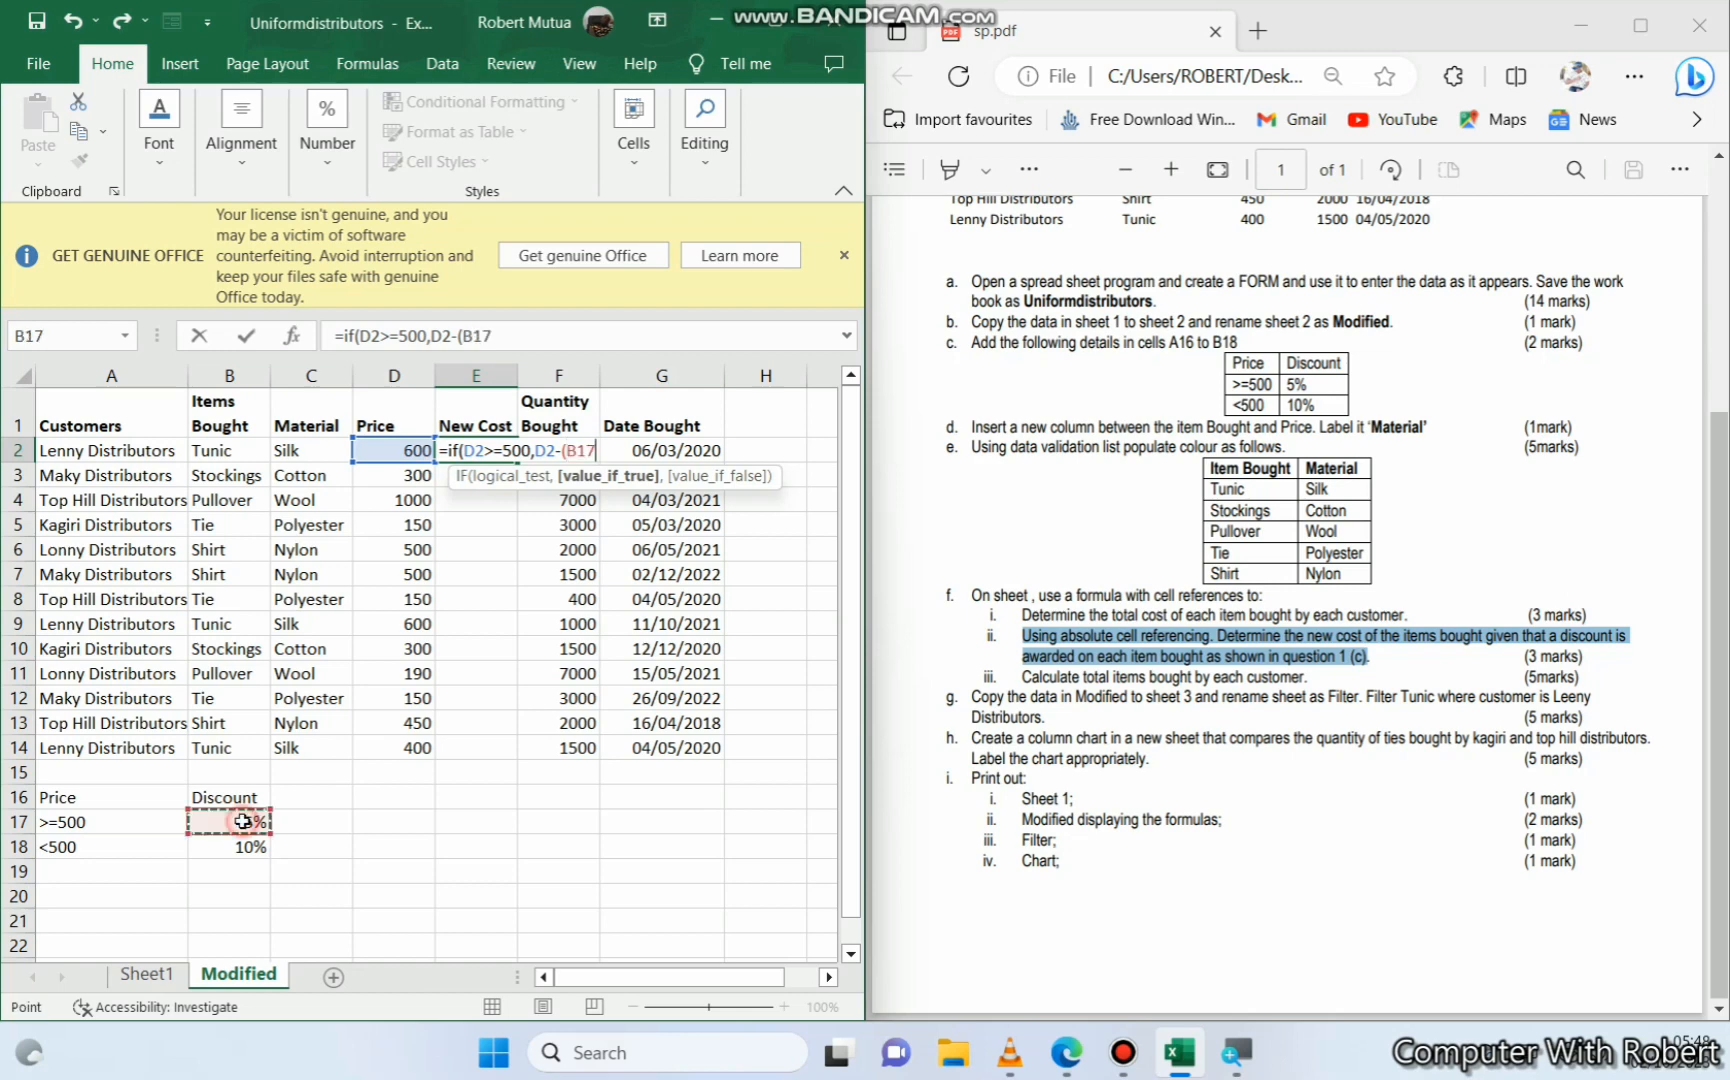
{"action": "type", "text": "*"}
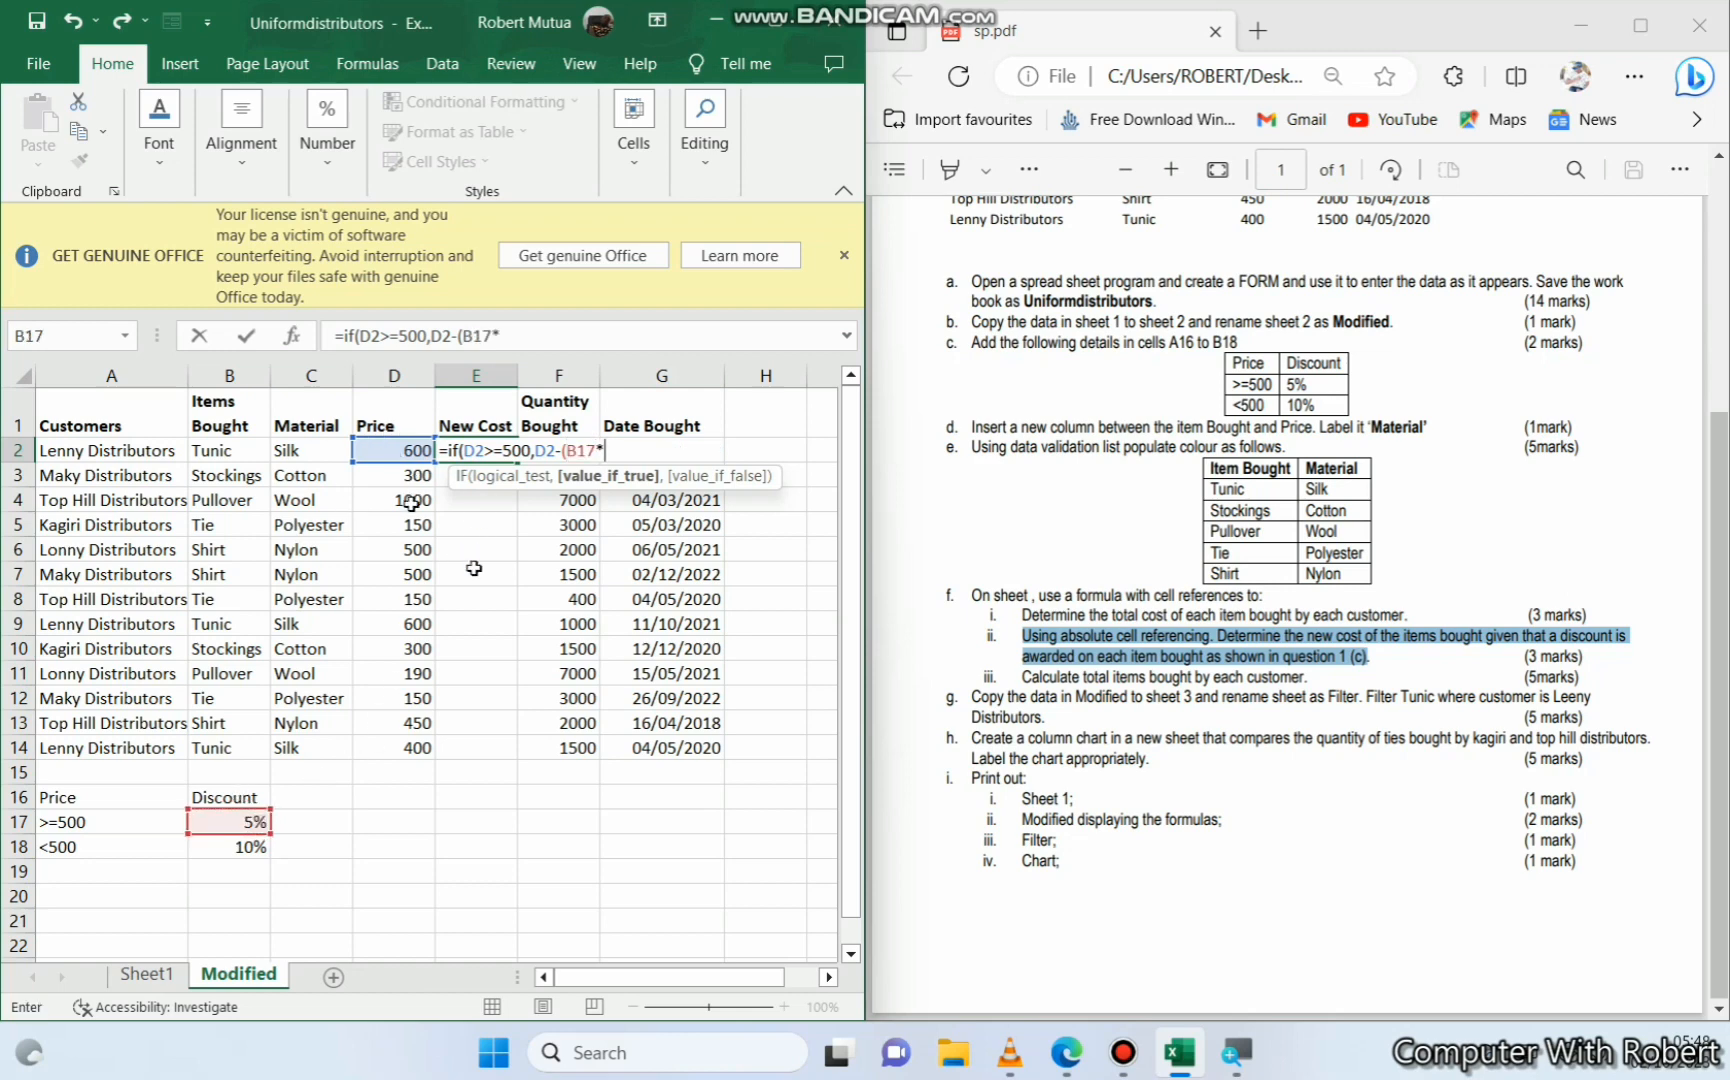
{"action": "left_click", "coordinate": [396, 455]}
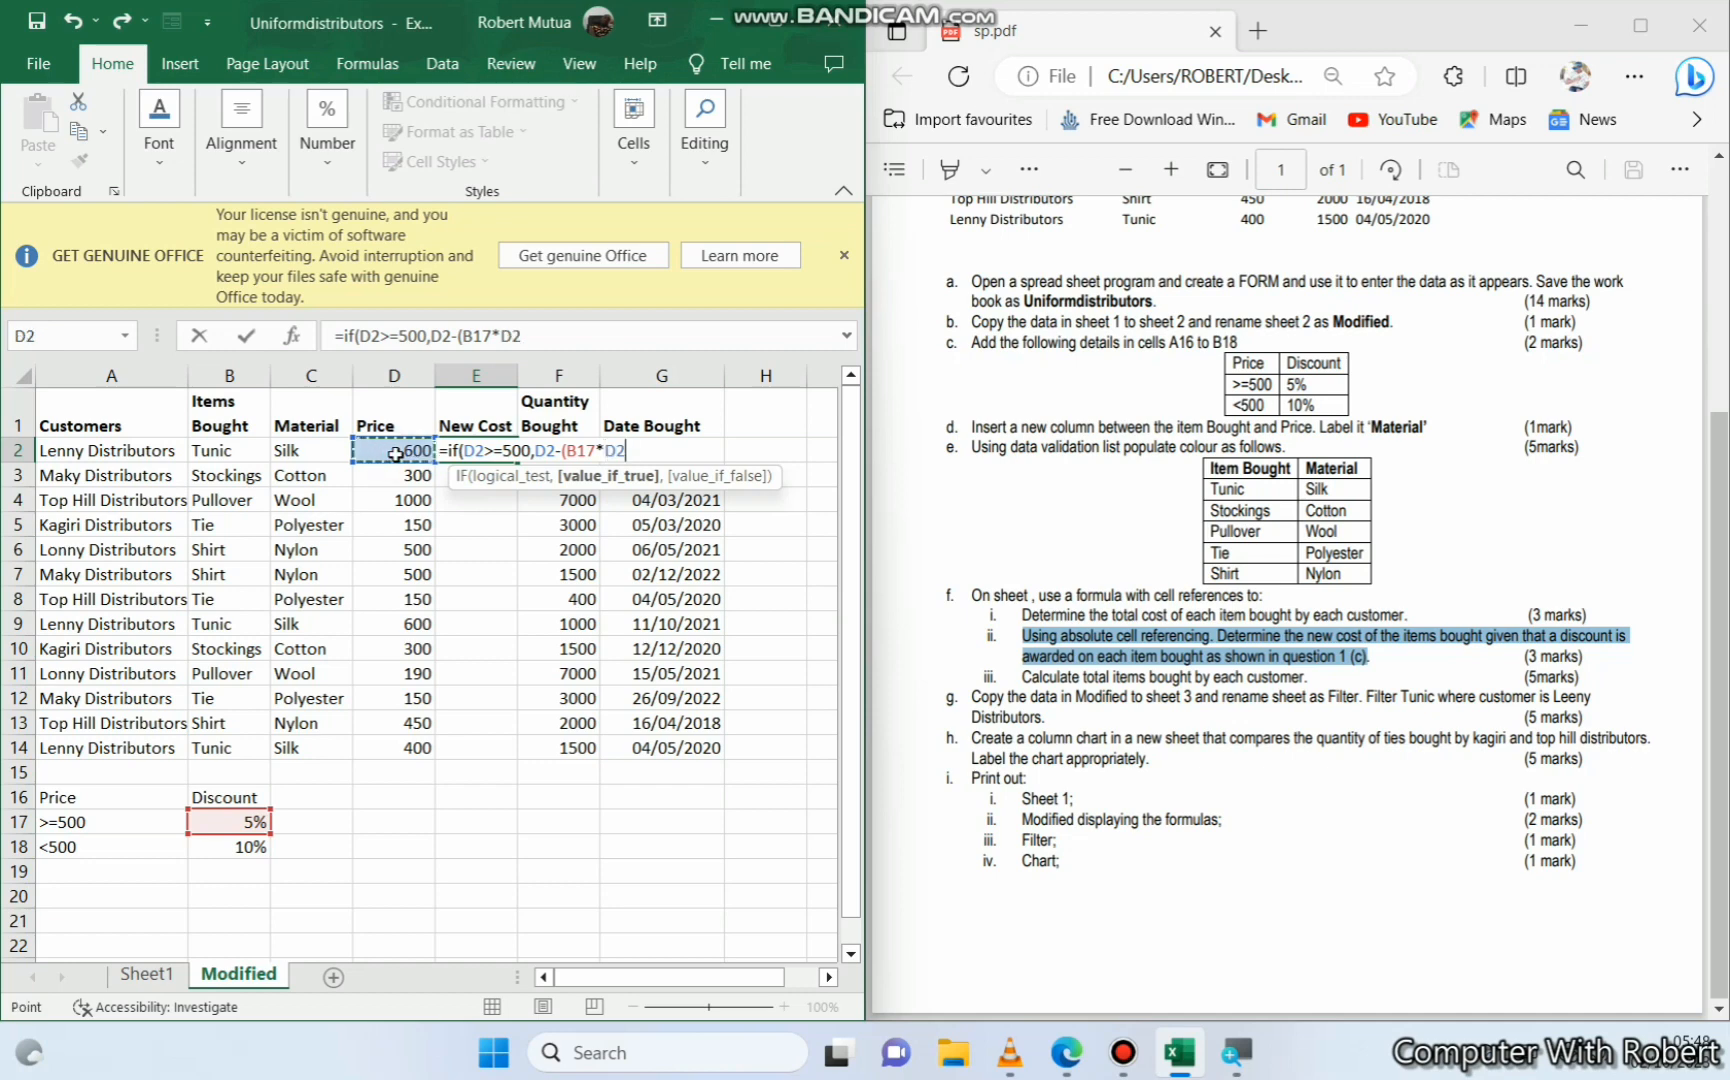
{"action": "type", "text": "),"}
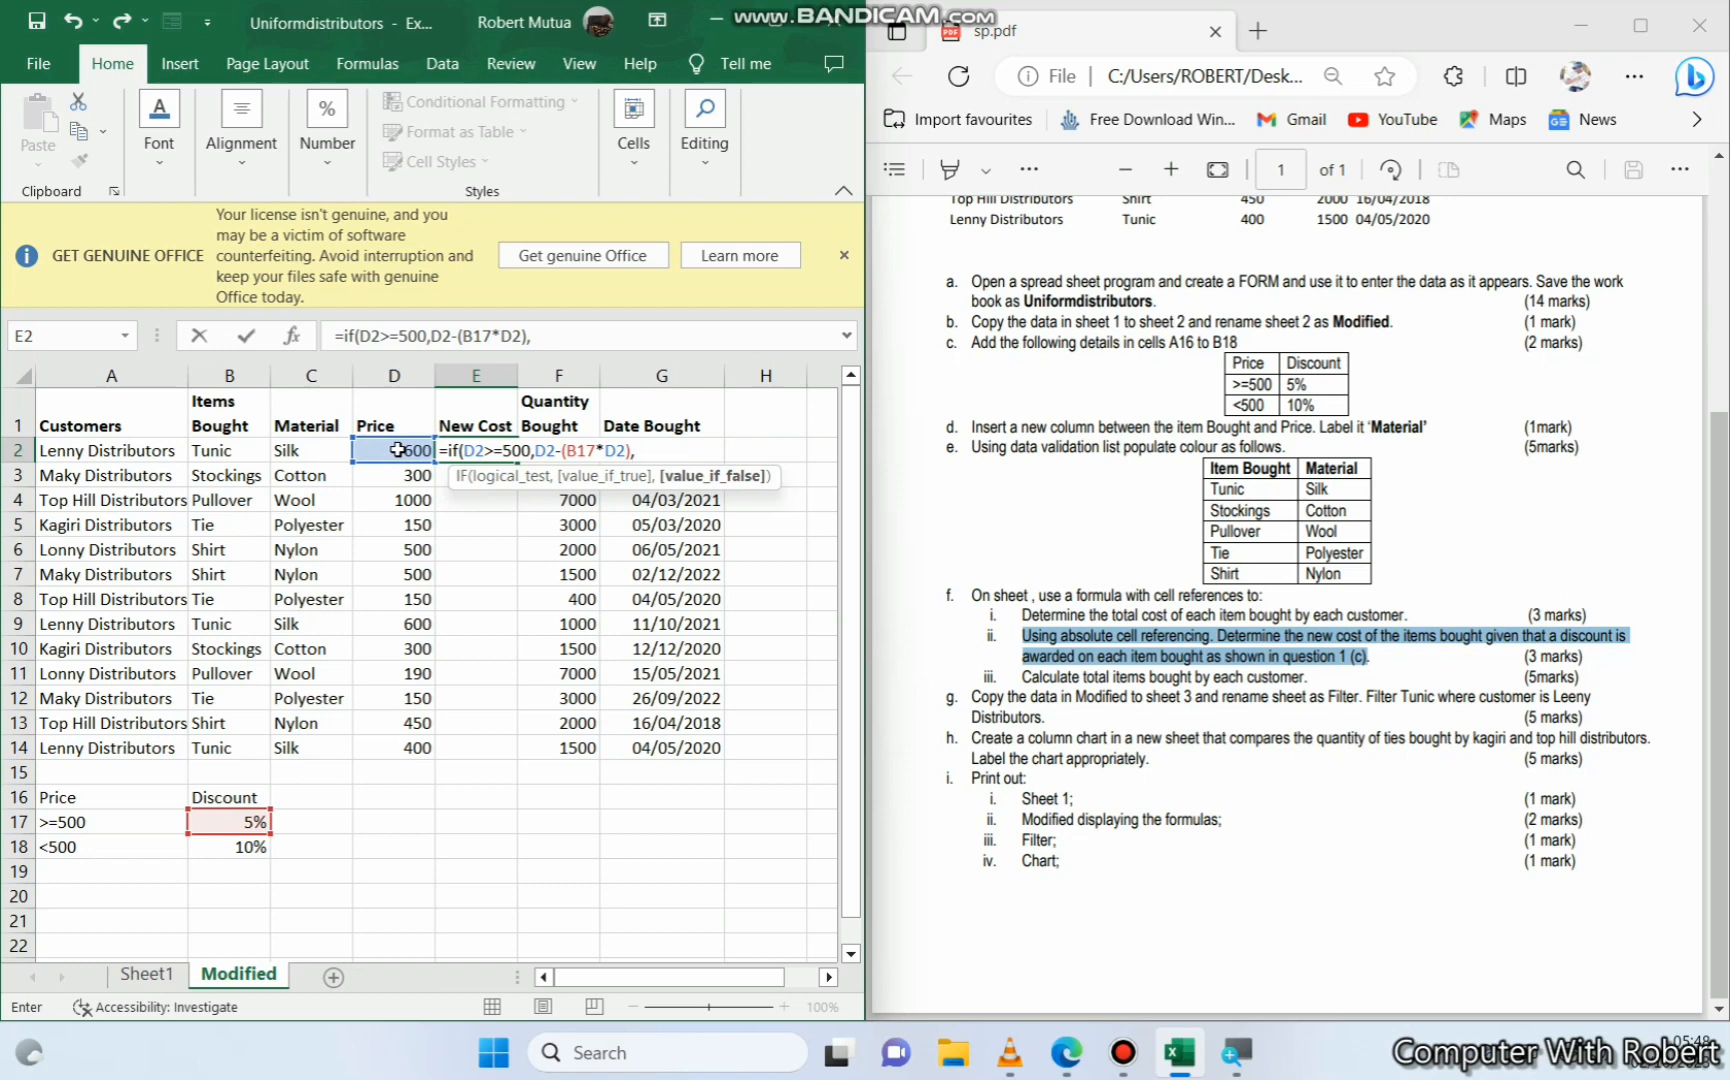
Nest a second IF in the E2 formula returning D2-(B18*D2) when D2<500, and enter it with the suggested closing-parenthesis correction
{"action": "type", "text": "if("}
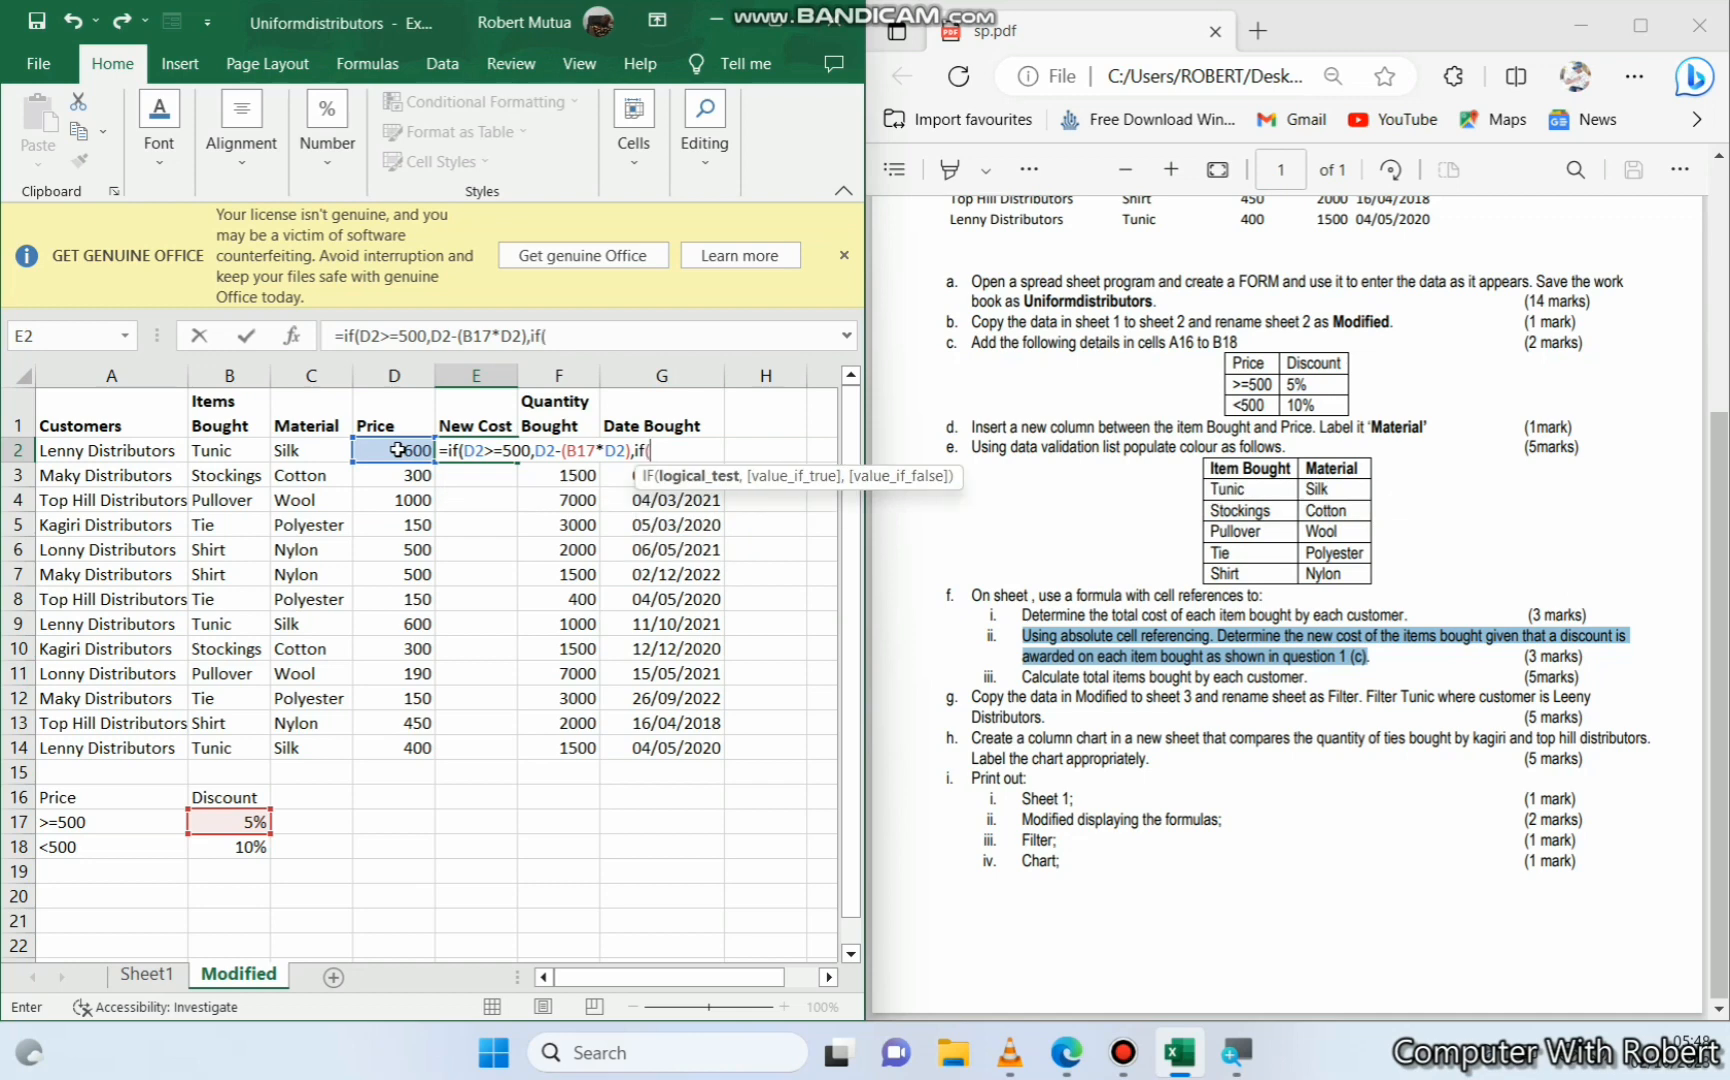
{"action": "left_click", "coordinate": [406, 451]}
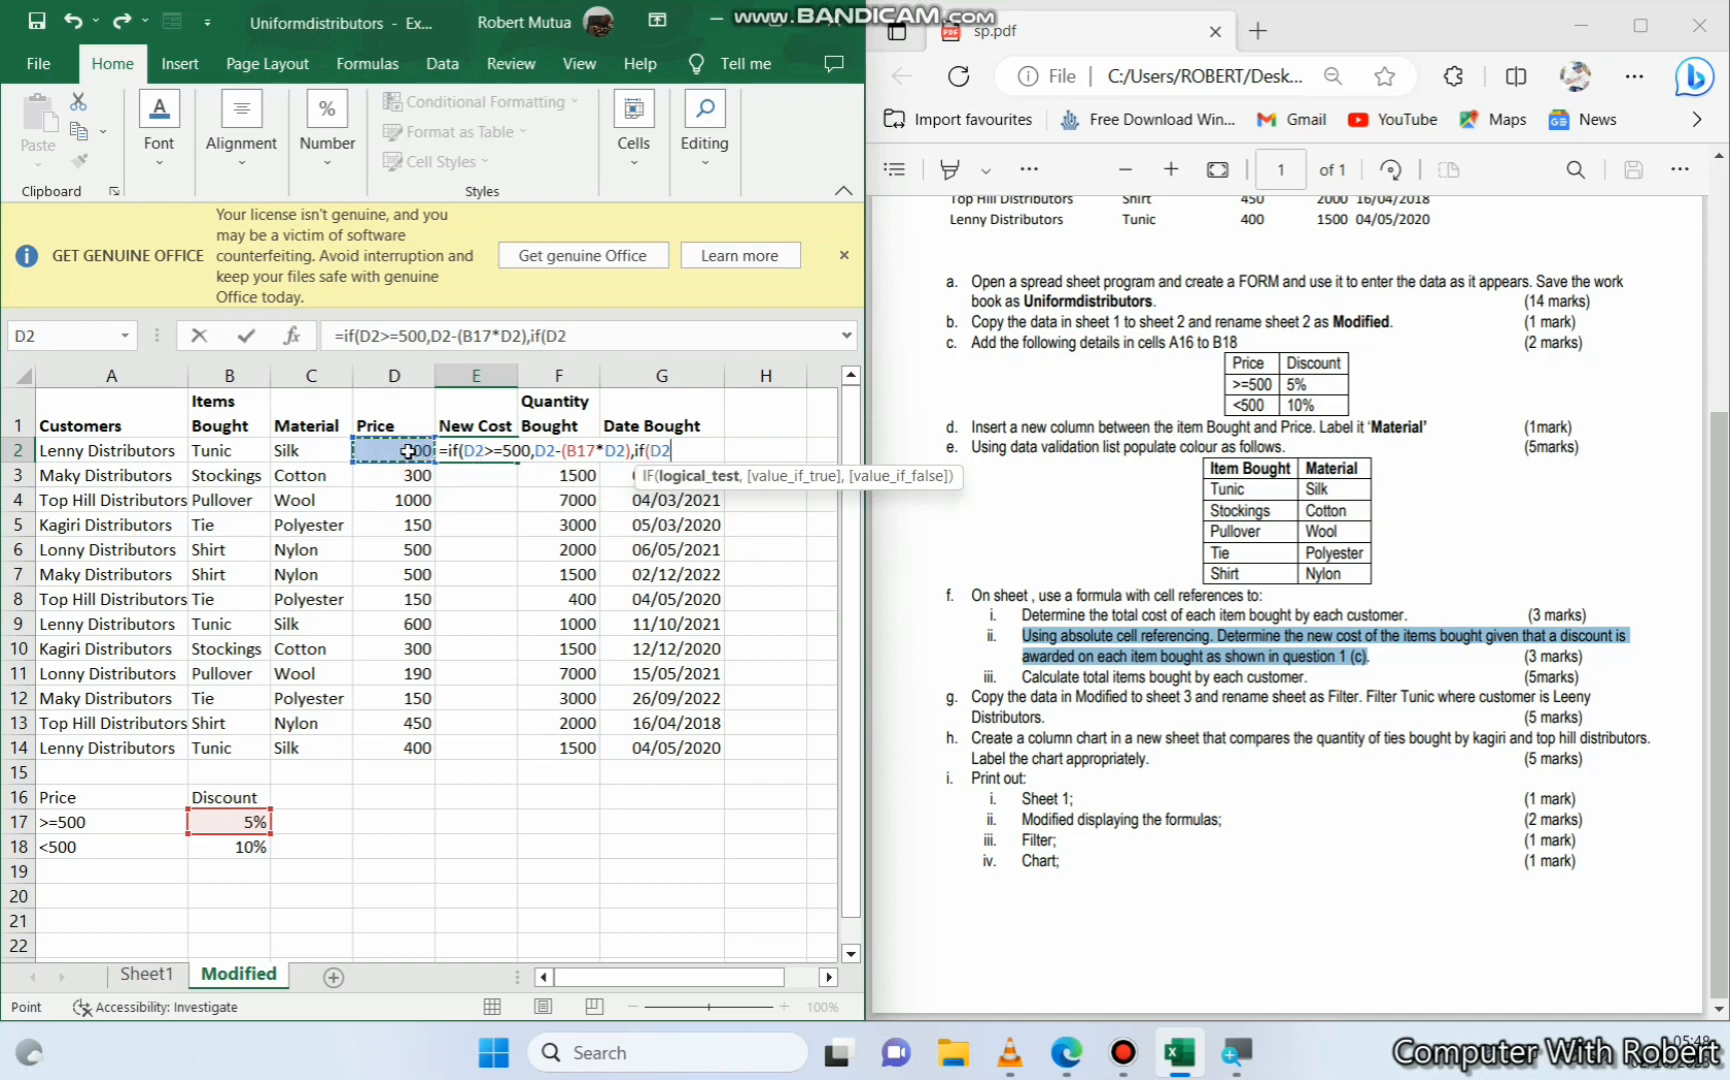
{"action": "type", "text": "<500,"}
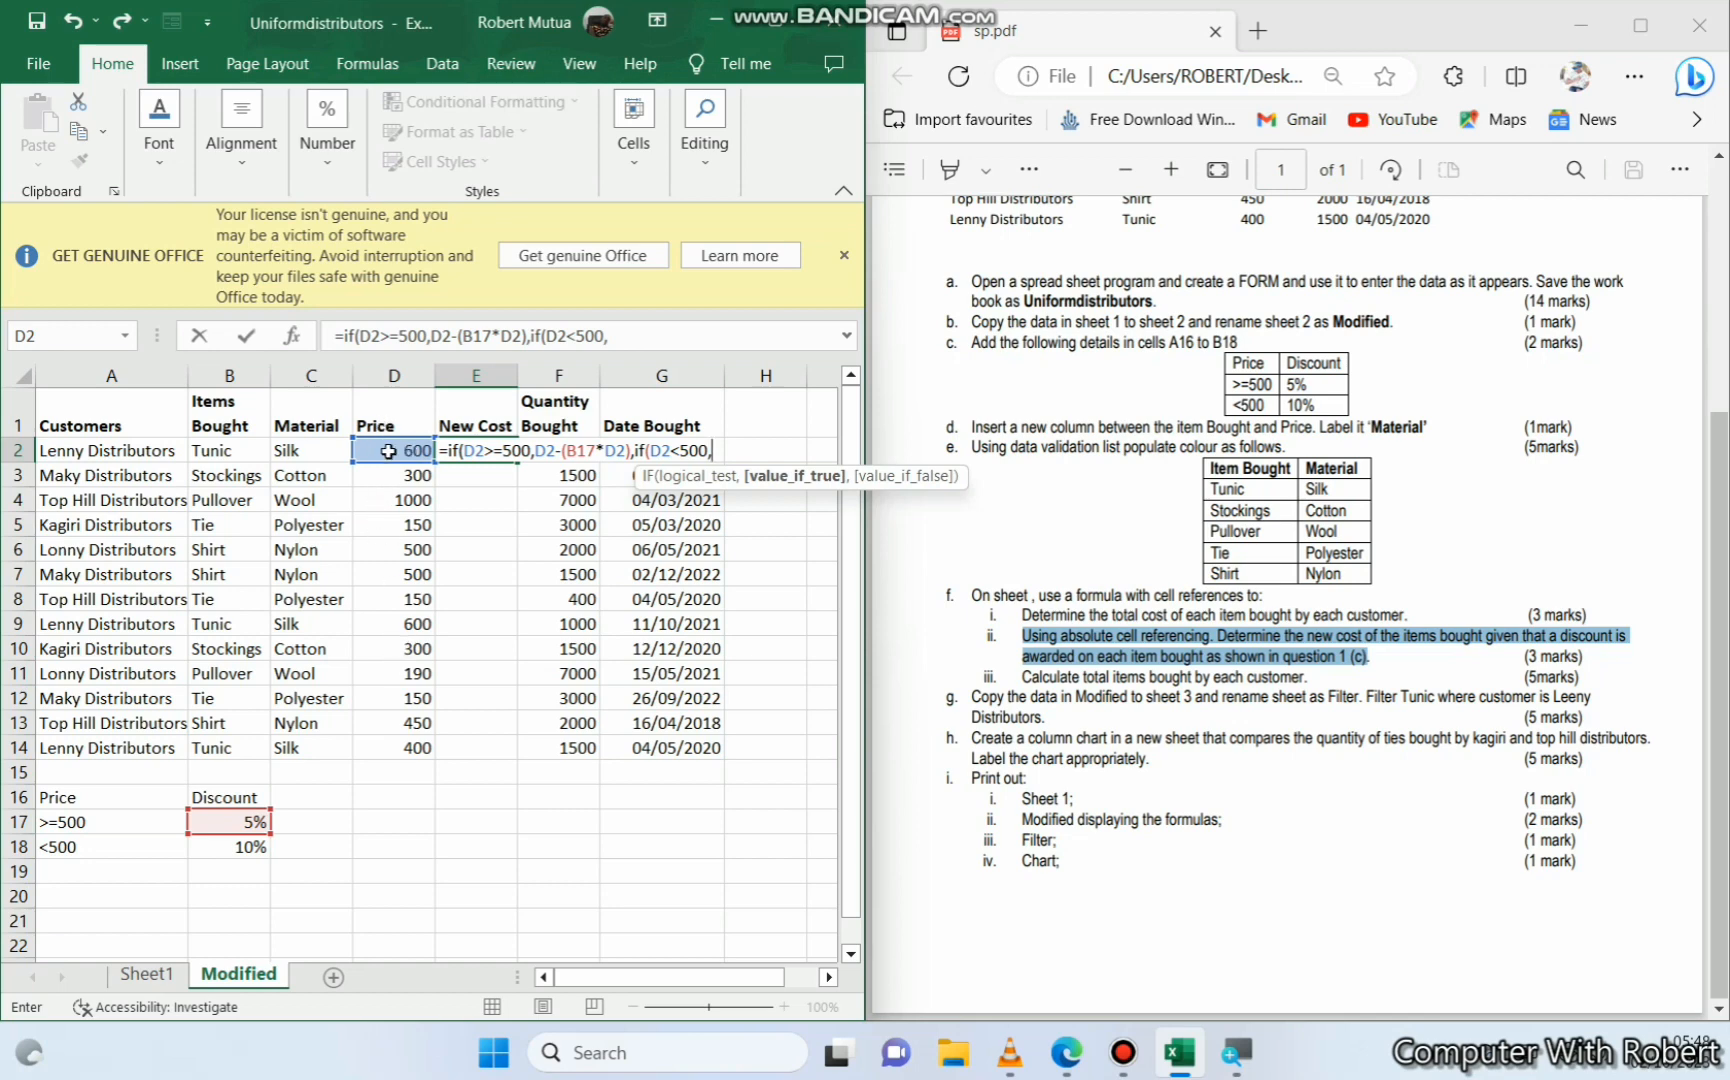
{"action": "left_click", "coordinate": [388, 450]}
{"action": "type", "text": "-("}
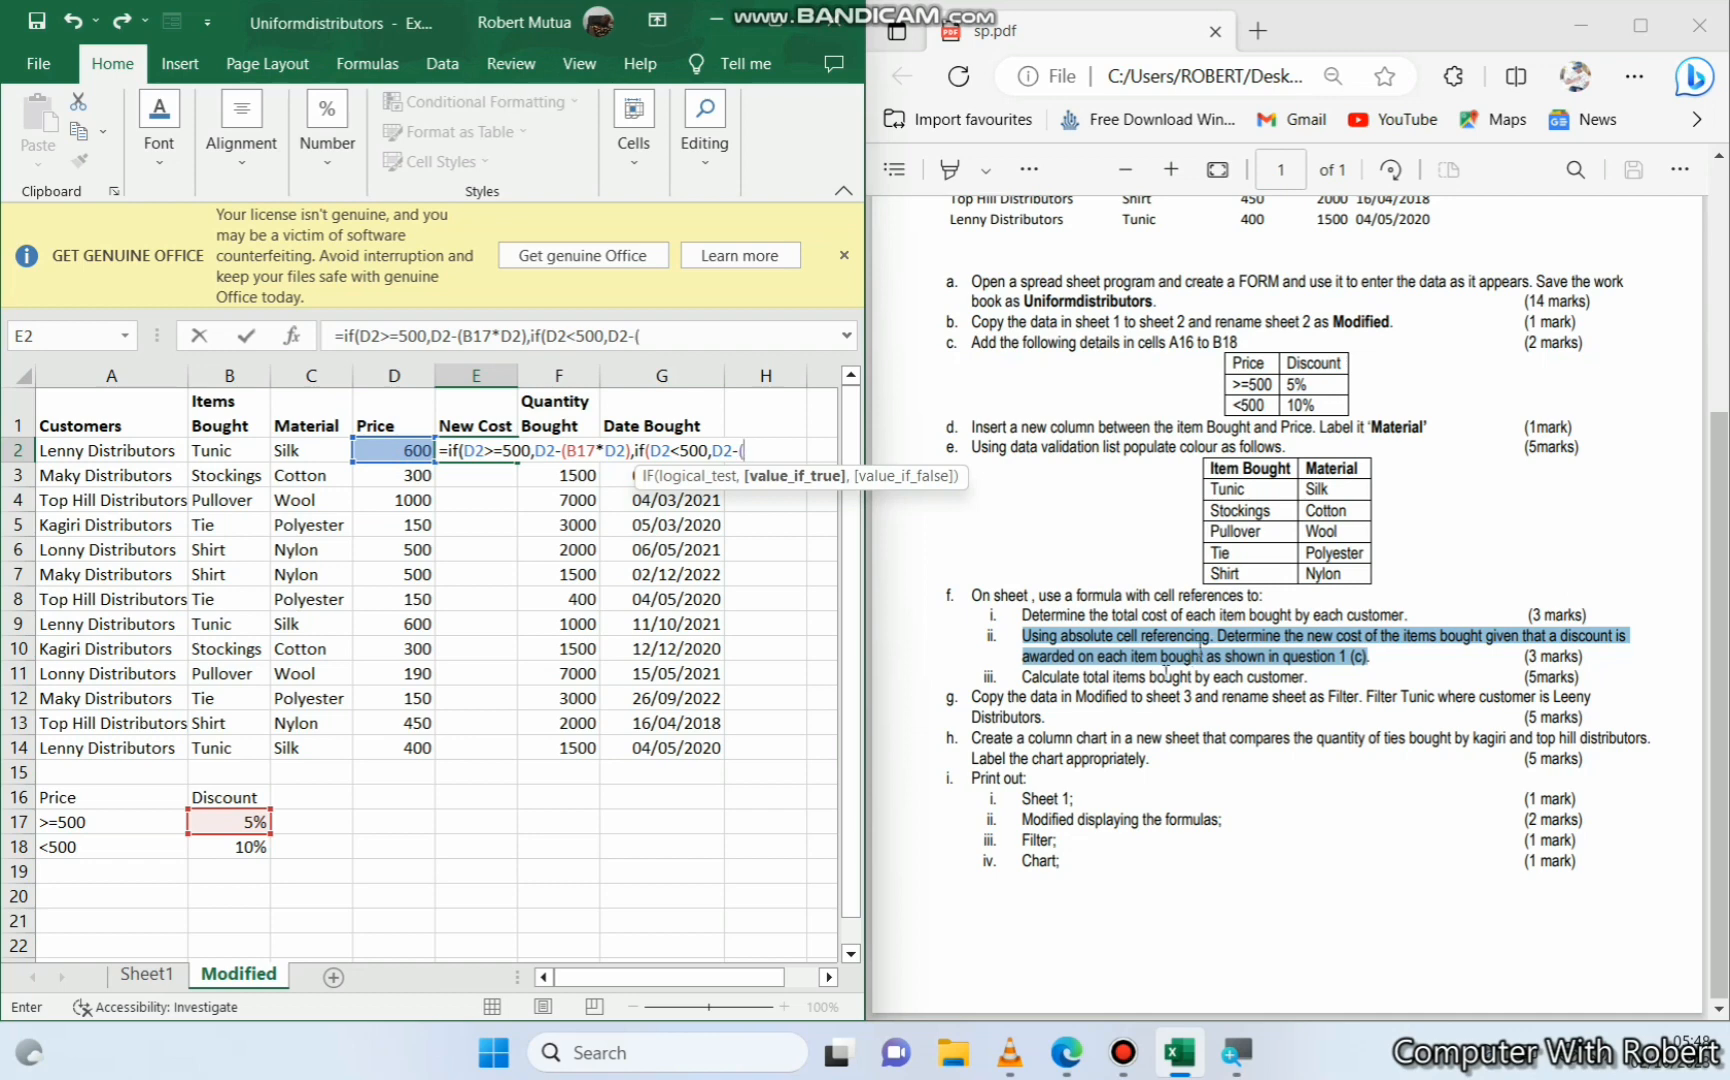
{"action": "left_click", "coordinate": [216, 849]}
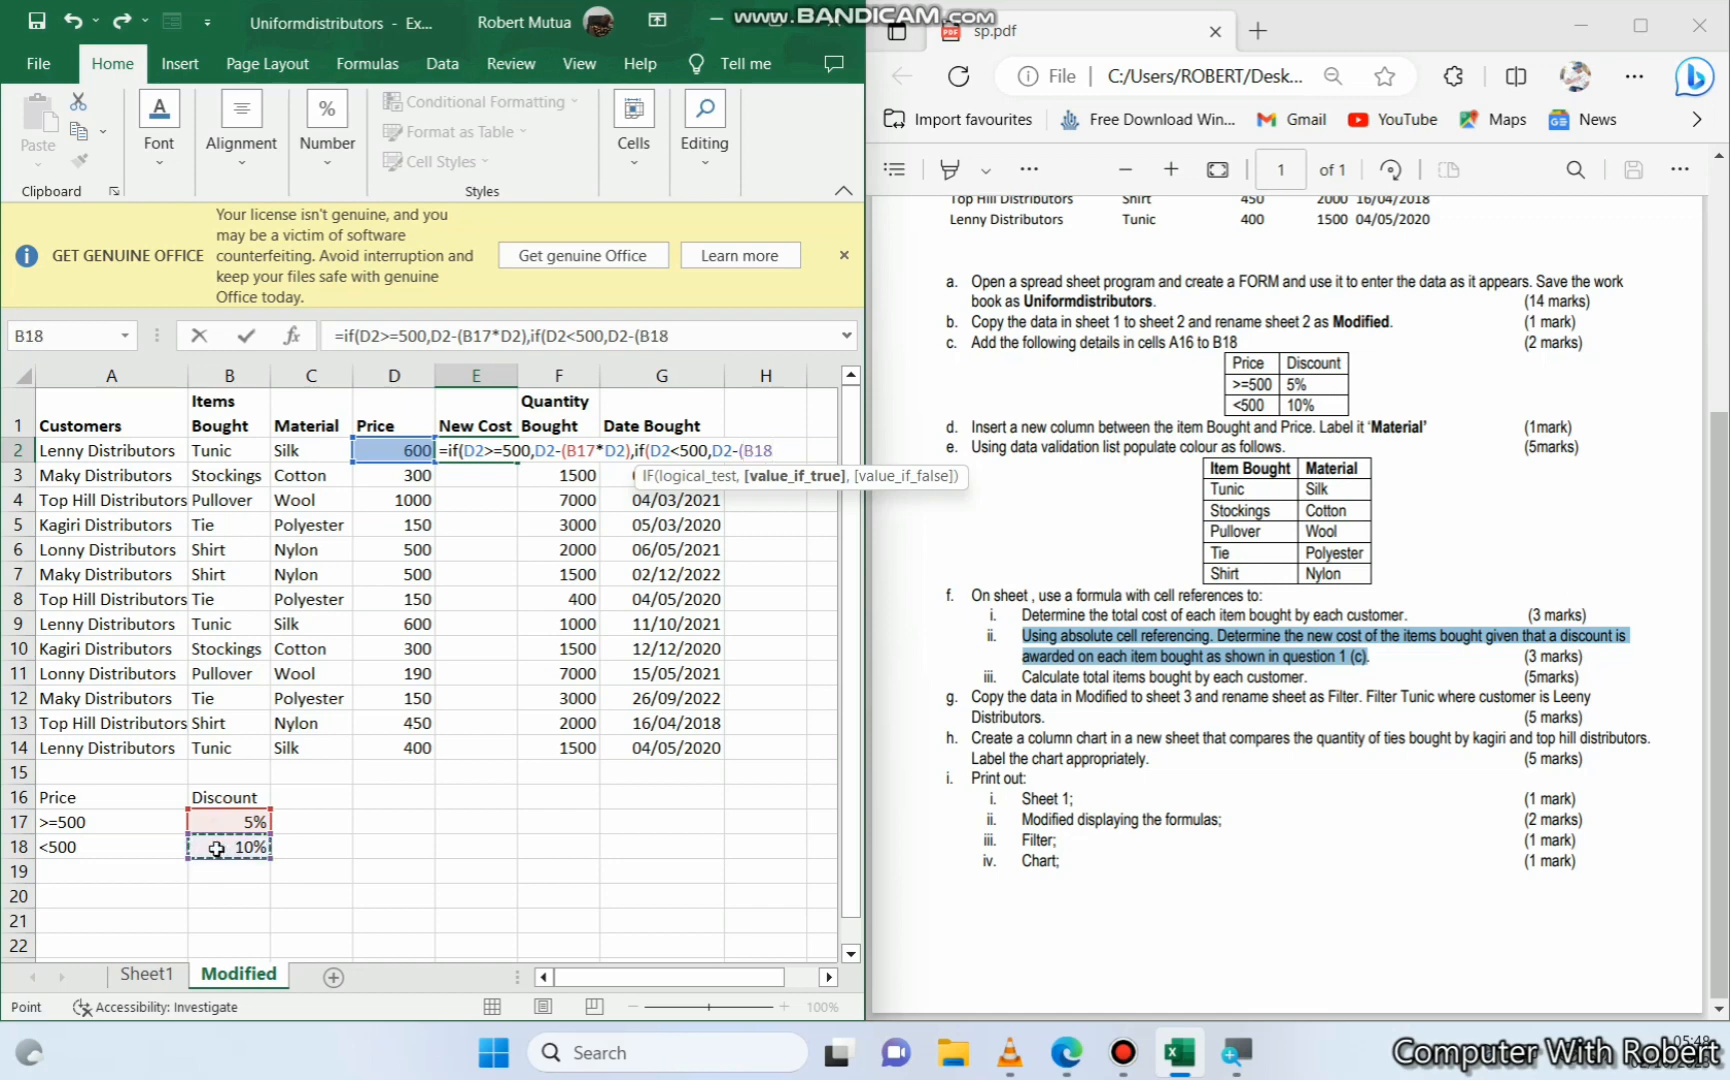
{"action": "type", "text": "*"}
{"action": "left_click", "coordinate": [412, 452]}
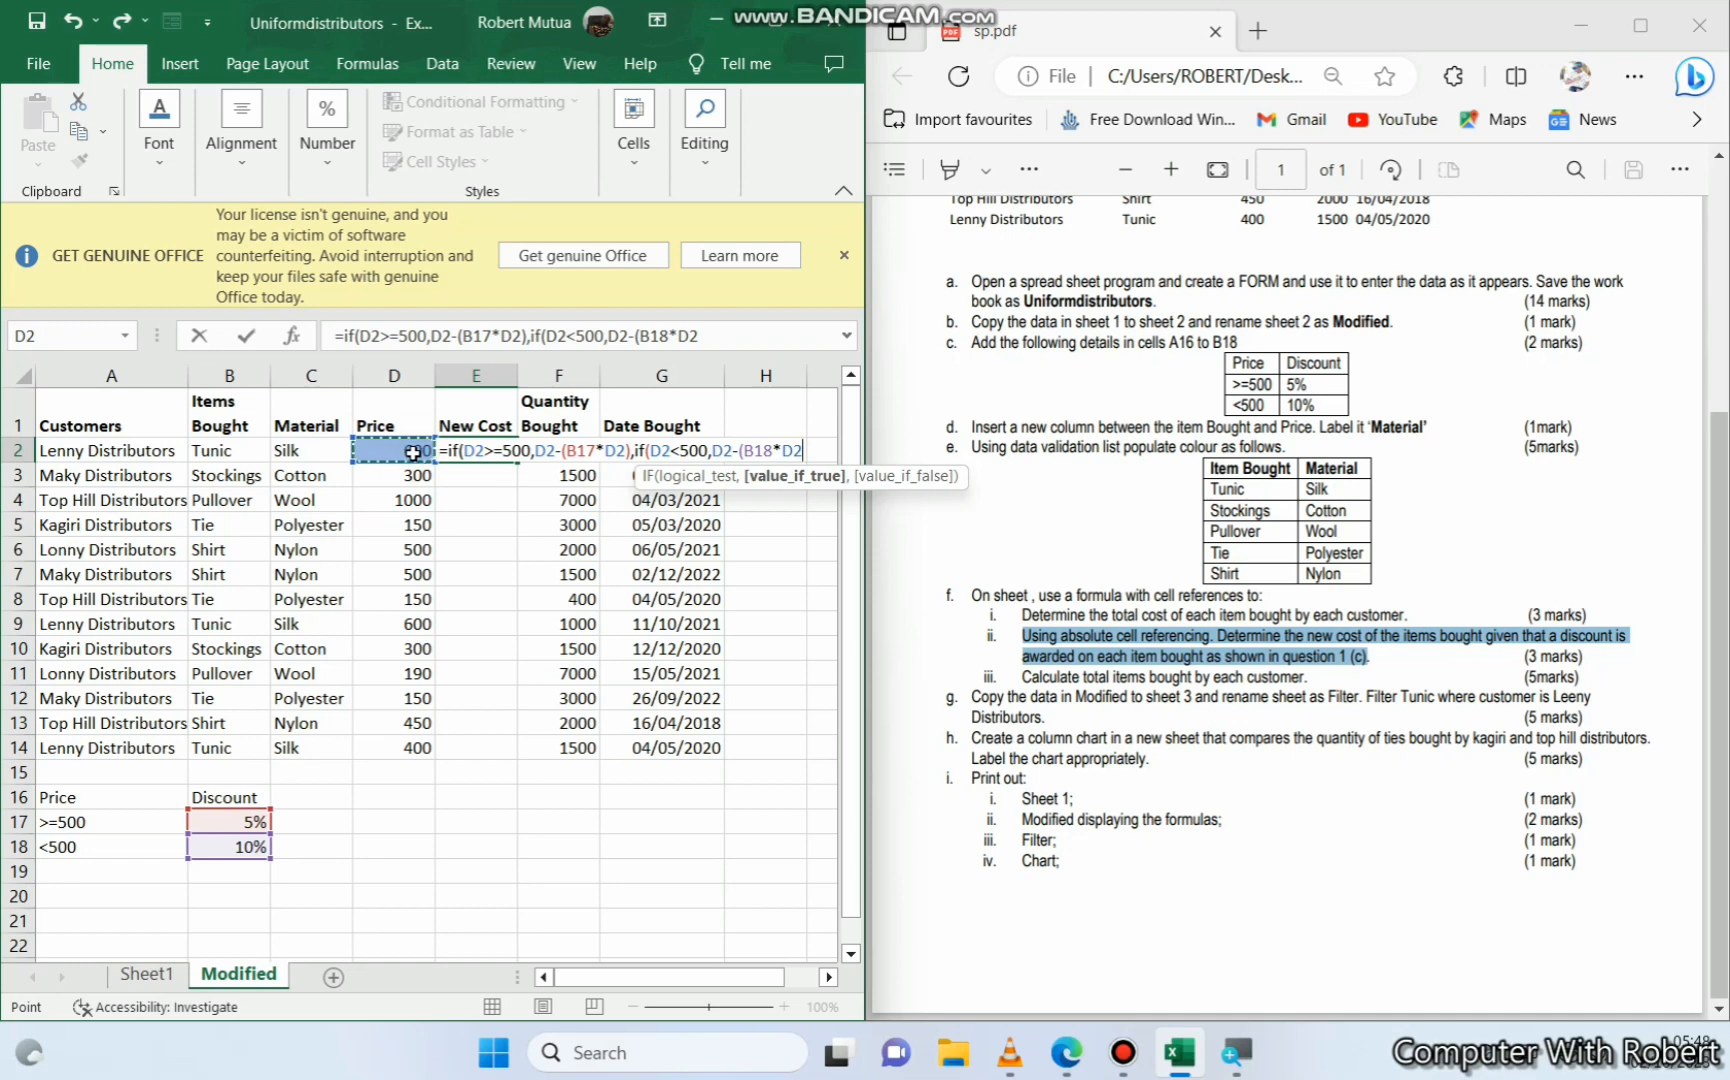
{"action": "type", "text": ")"}
{"action": "key", "text": "Return"}
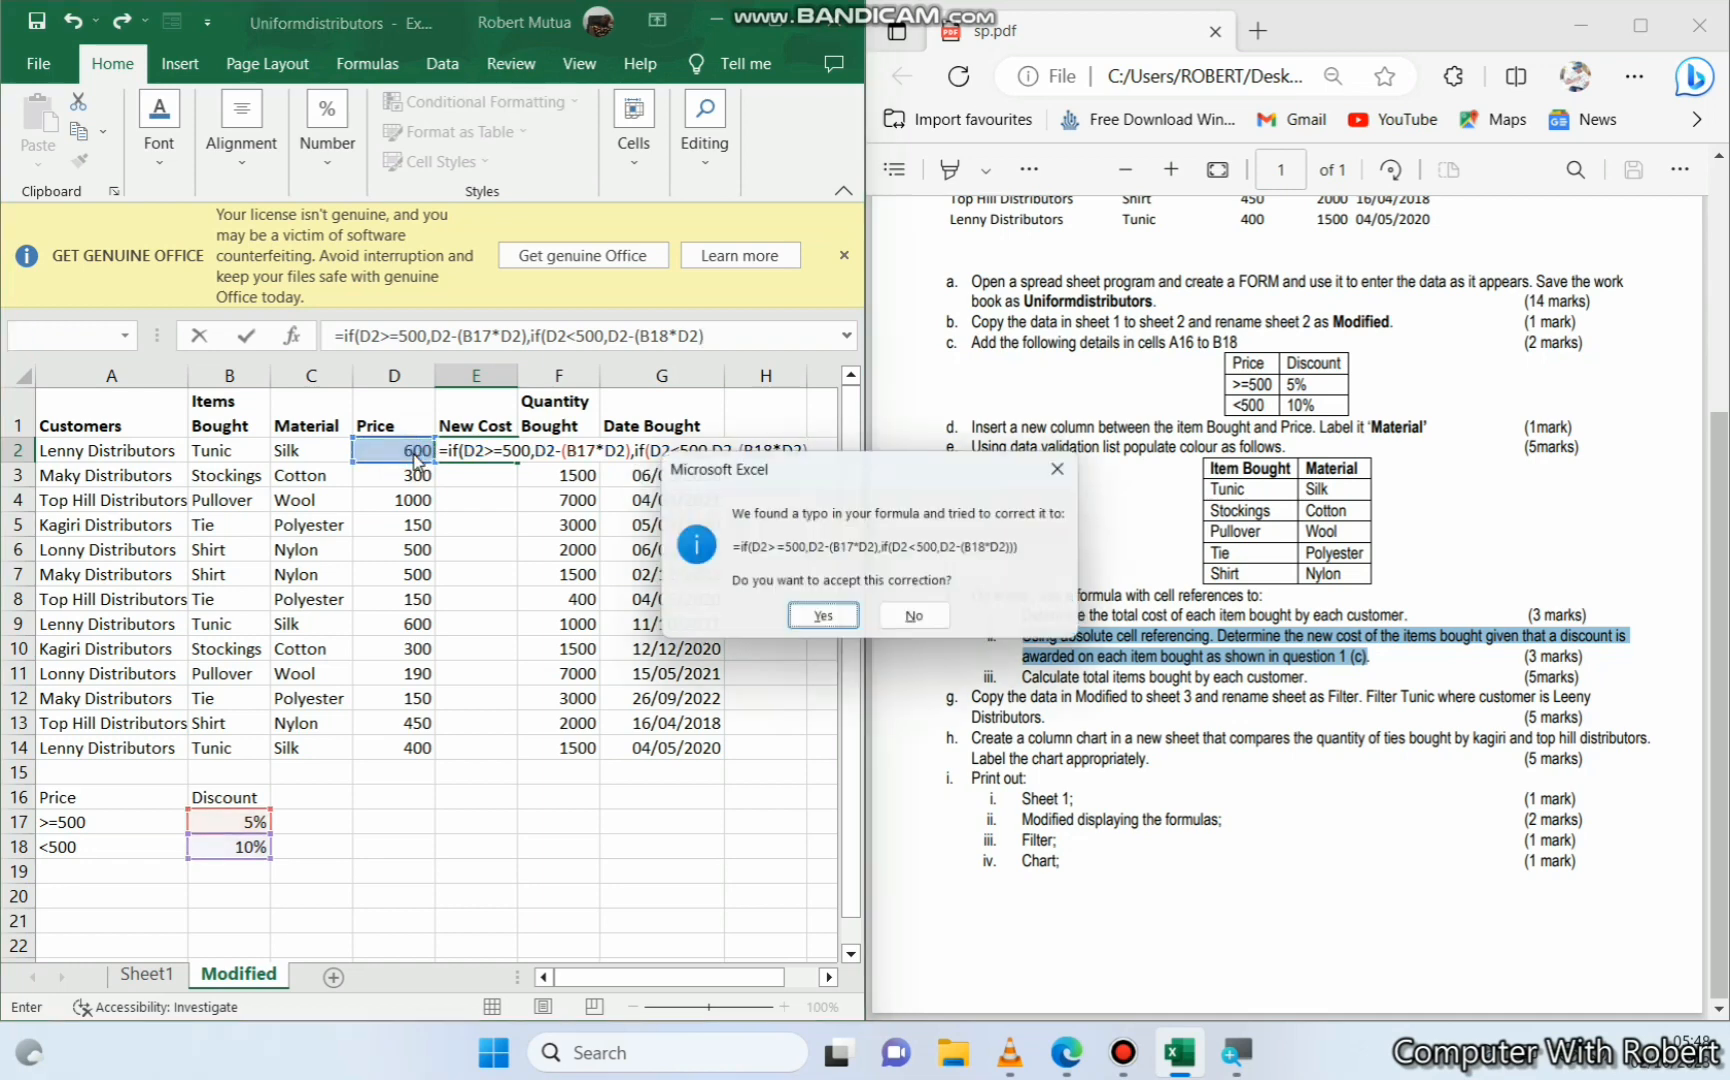
{"action": "left_click", "coordinate": [824, 621]}
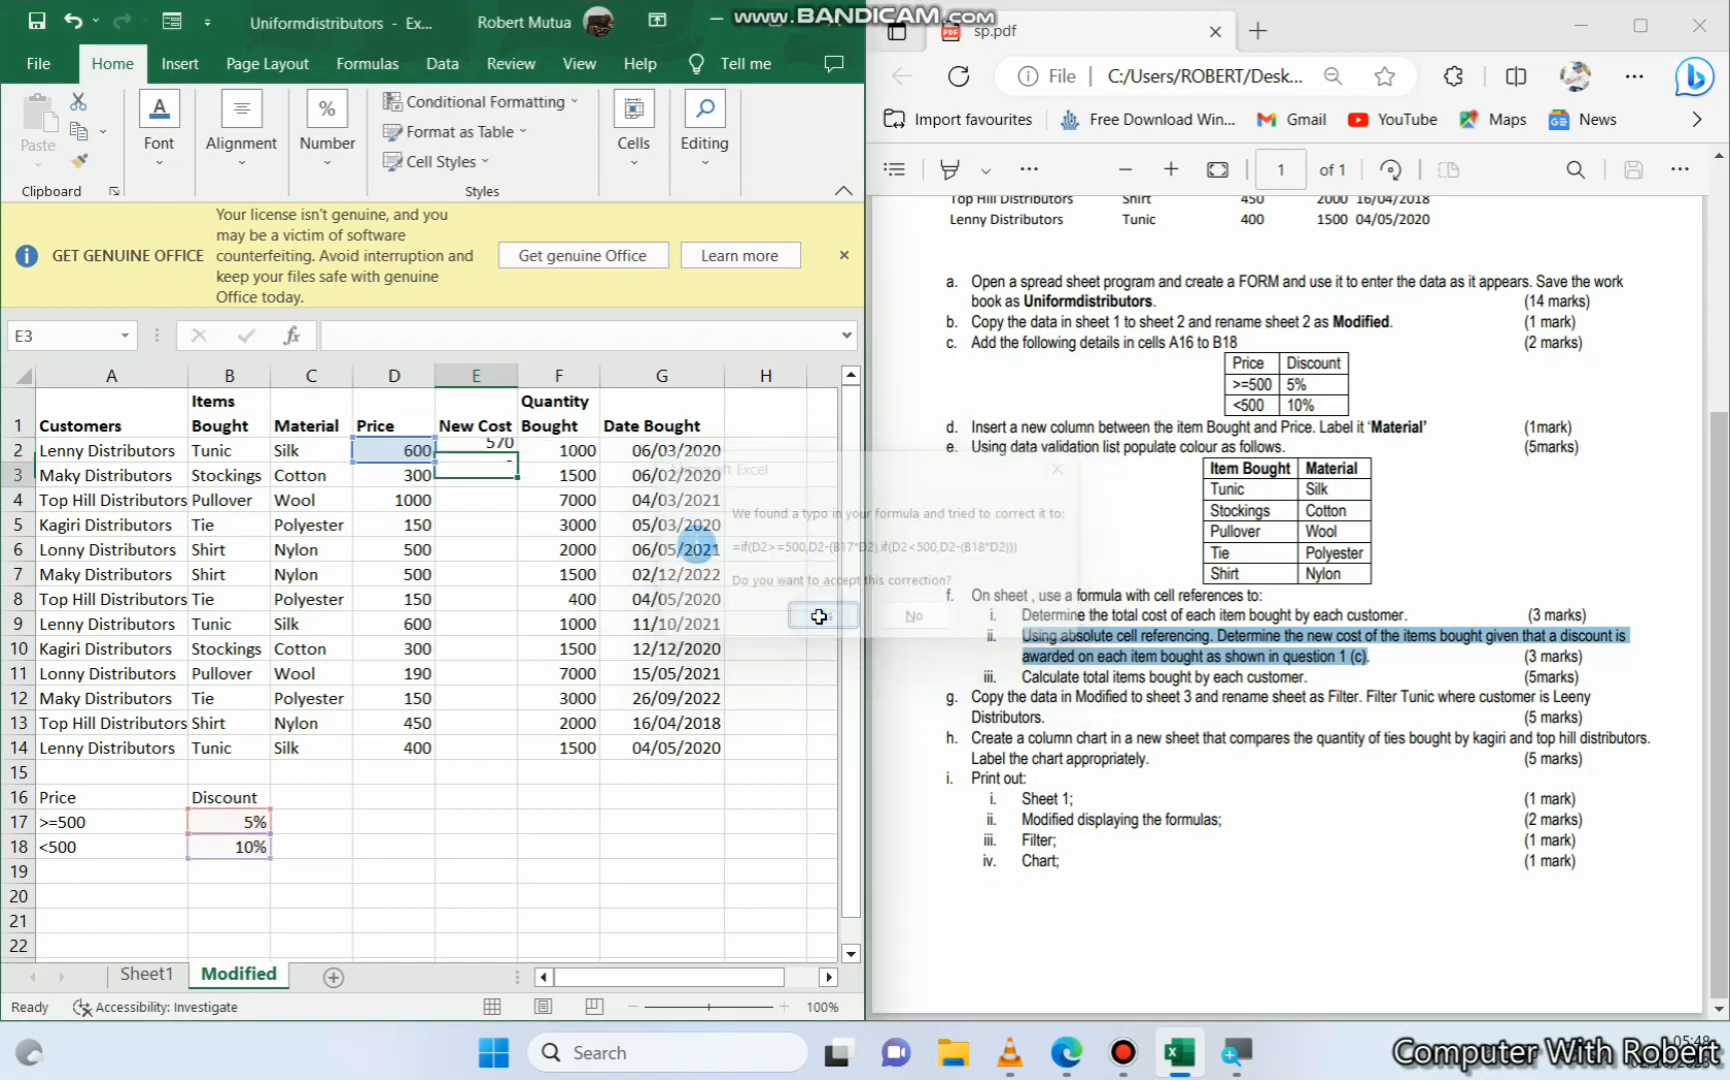
Fill the New Cost formula from E2 down to E14 and inspect the copied cell references in E3 and E9
{"action": "left_click", "coordinate": [491, 453]}
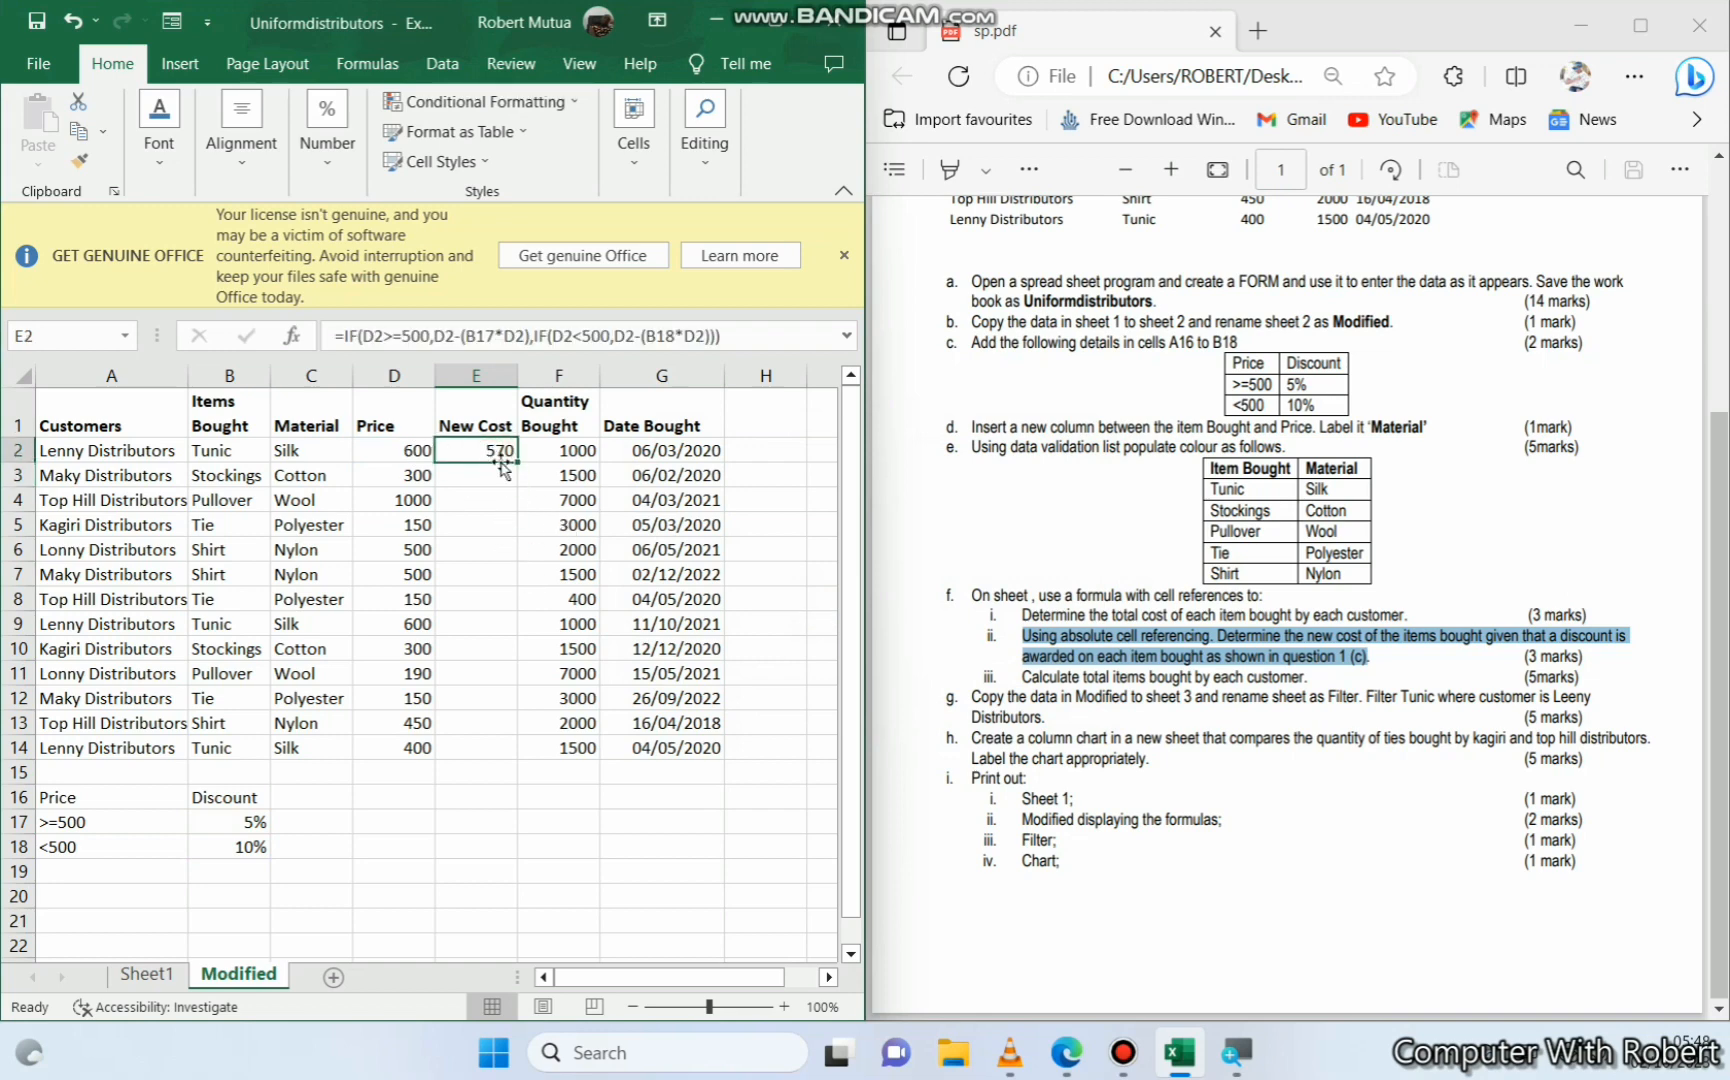
{"action": "left_click_drag", "start_coordinate": [517, 459], "coordinate": [508, 752]}
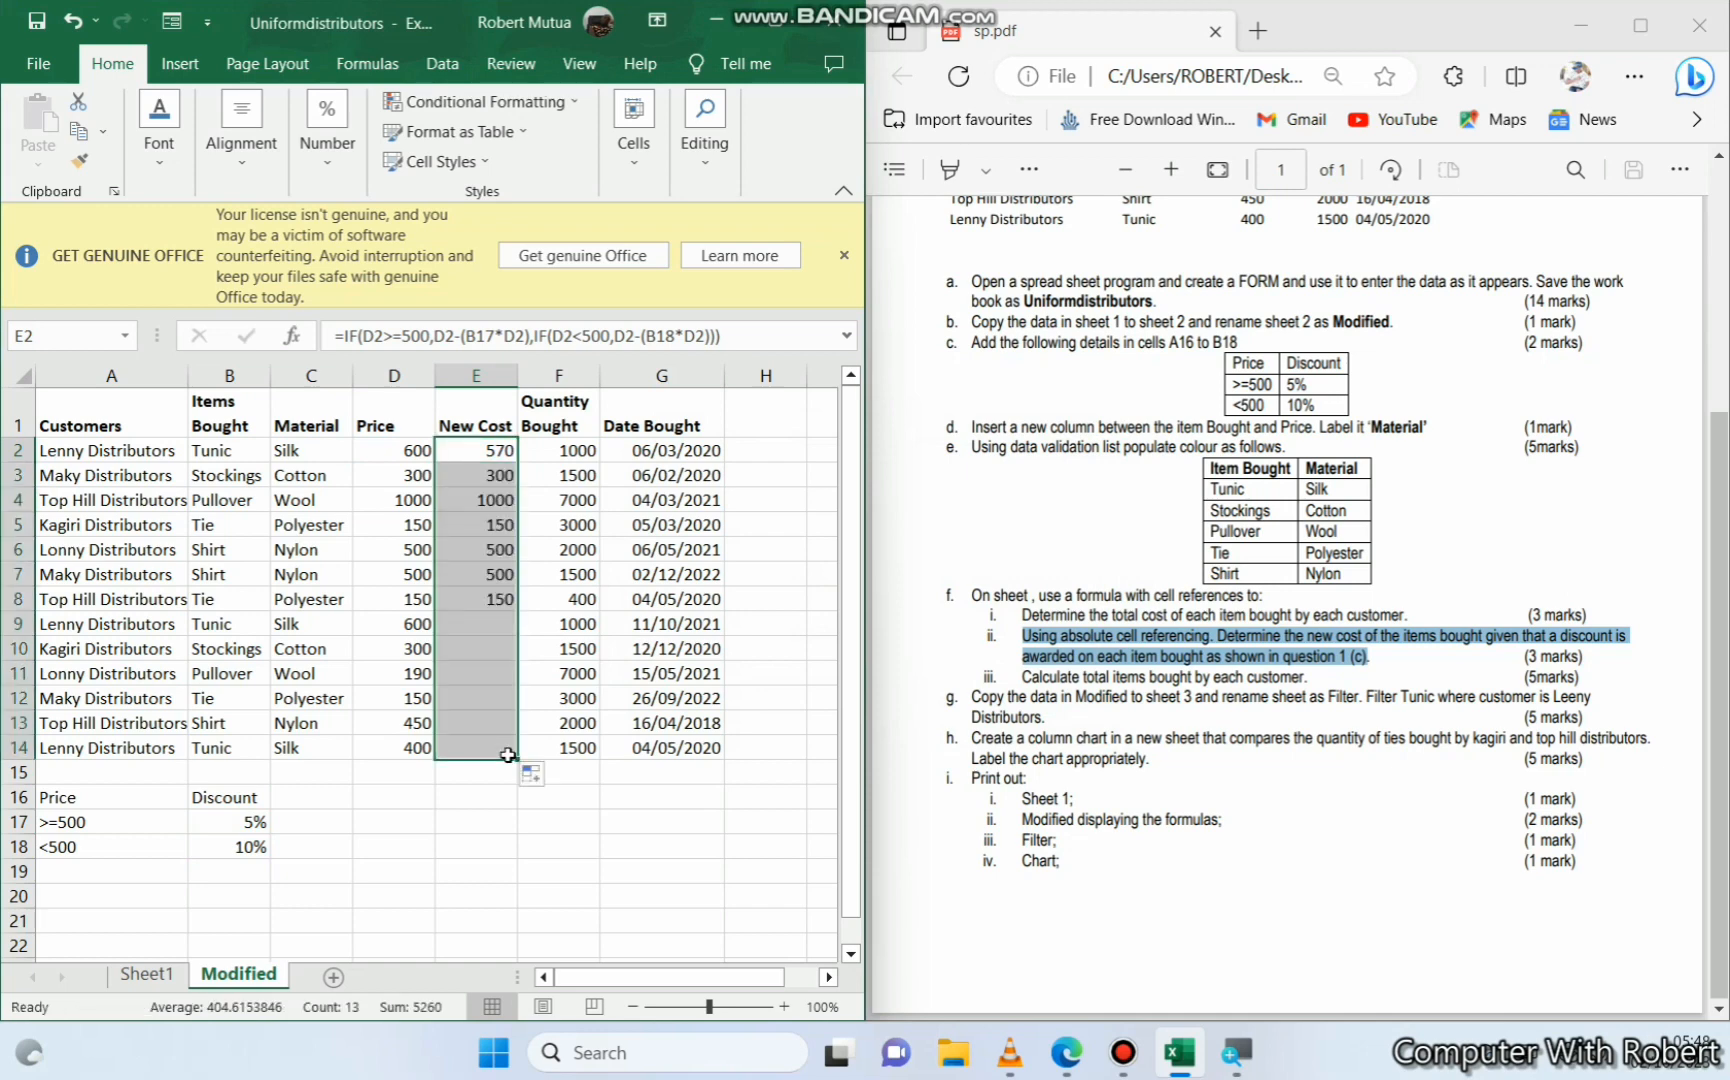
{"action": "left_click", "coordinate": [478, 473]}
{"action": "left_click", "coordinate": [480, 526]}
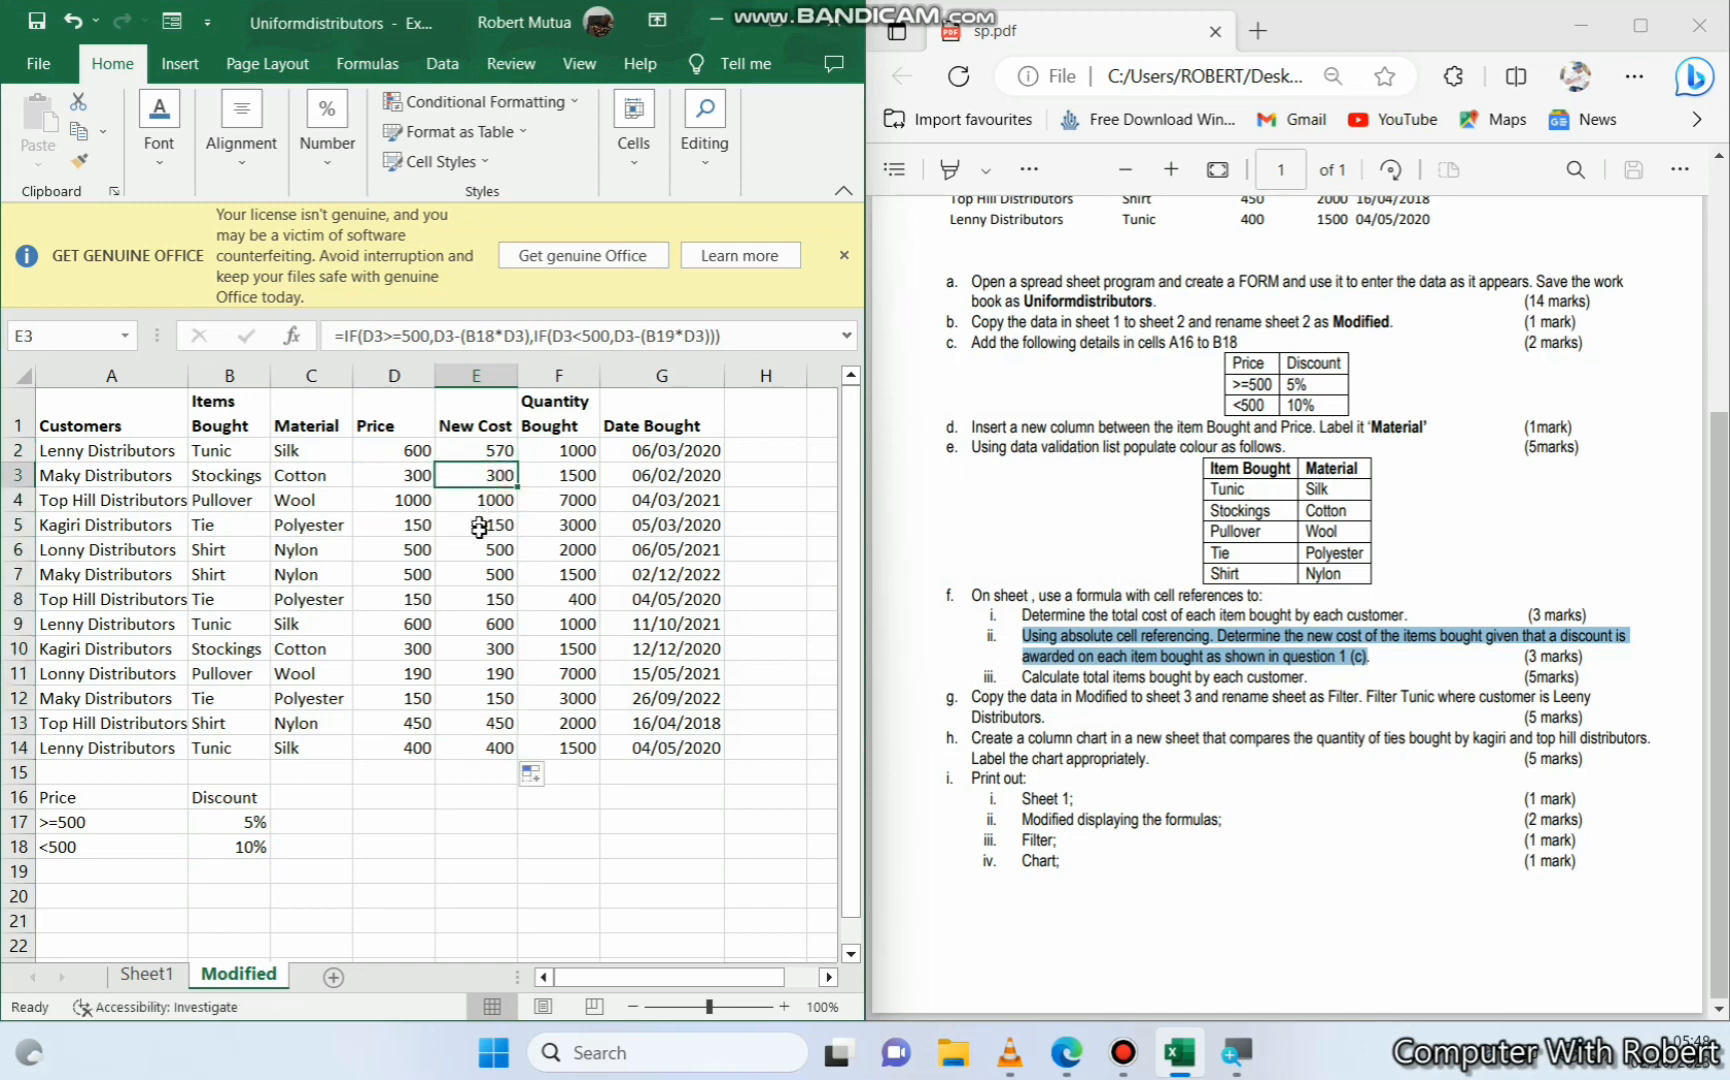
{"action": "left_click", "coordinate": [470, 623]}
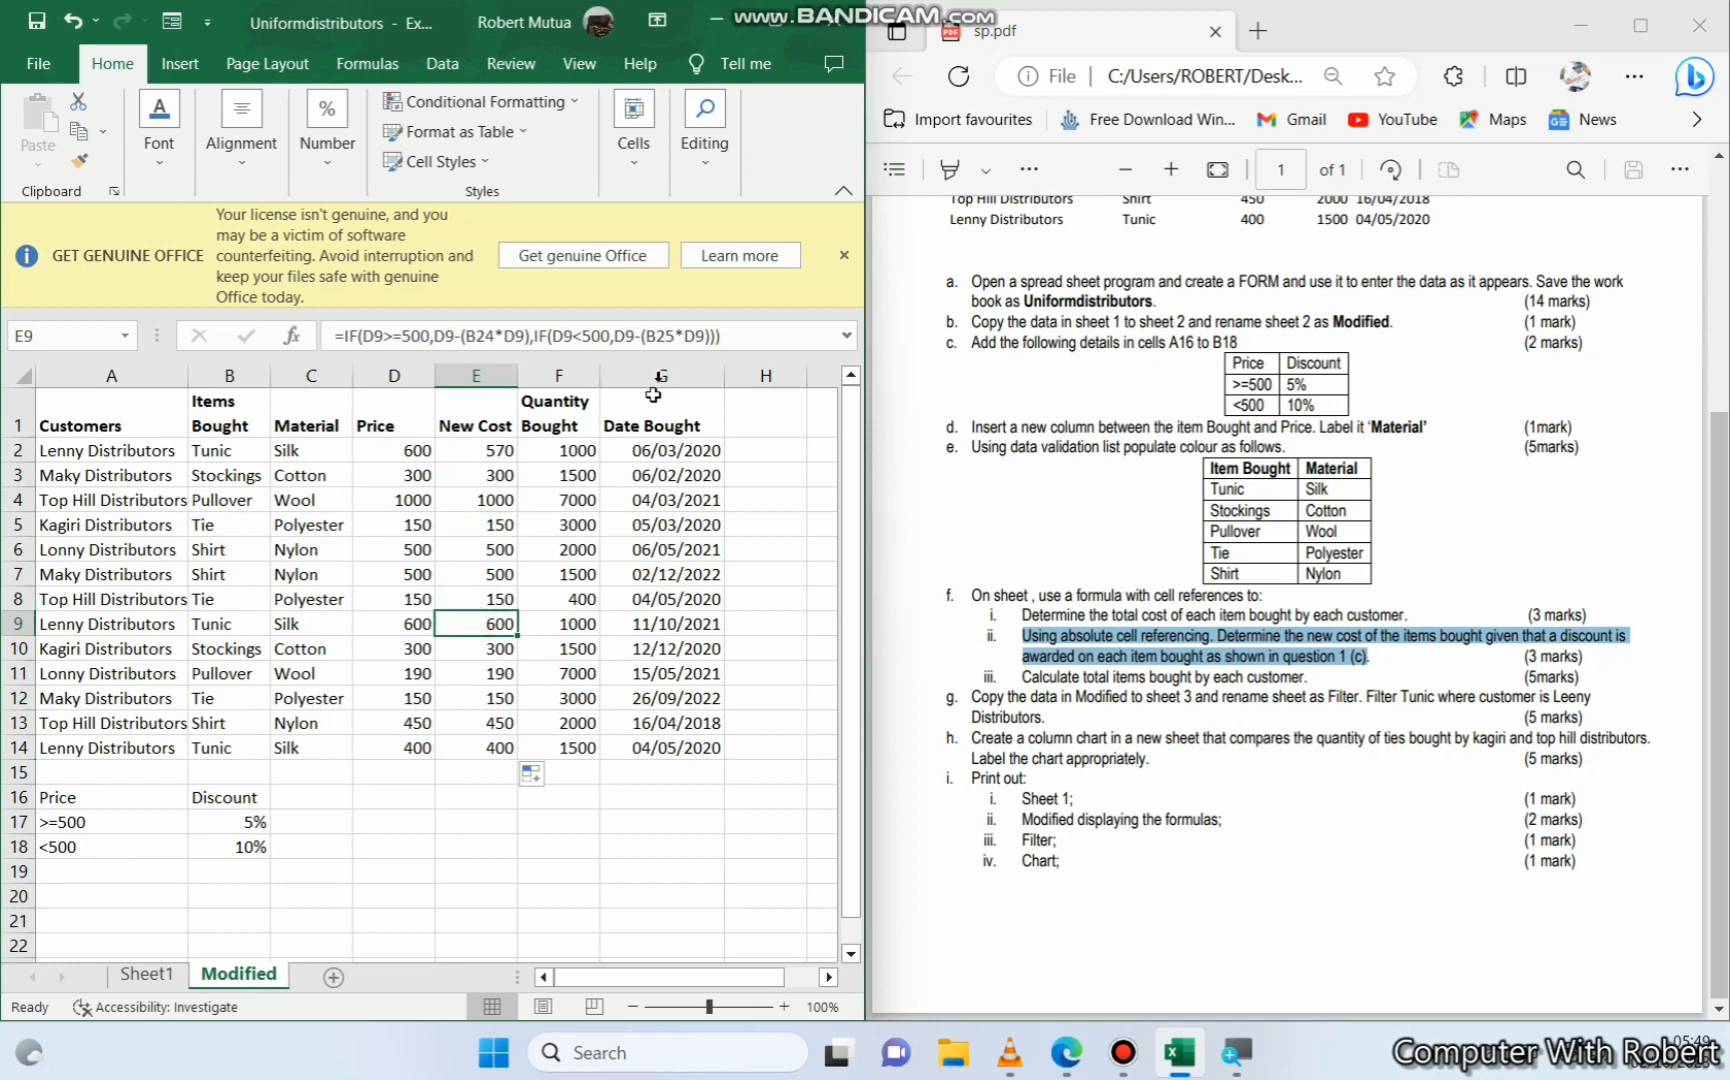
{"action": "left_click", "coordinate": [671, 338]}
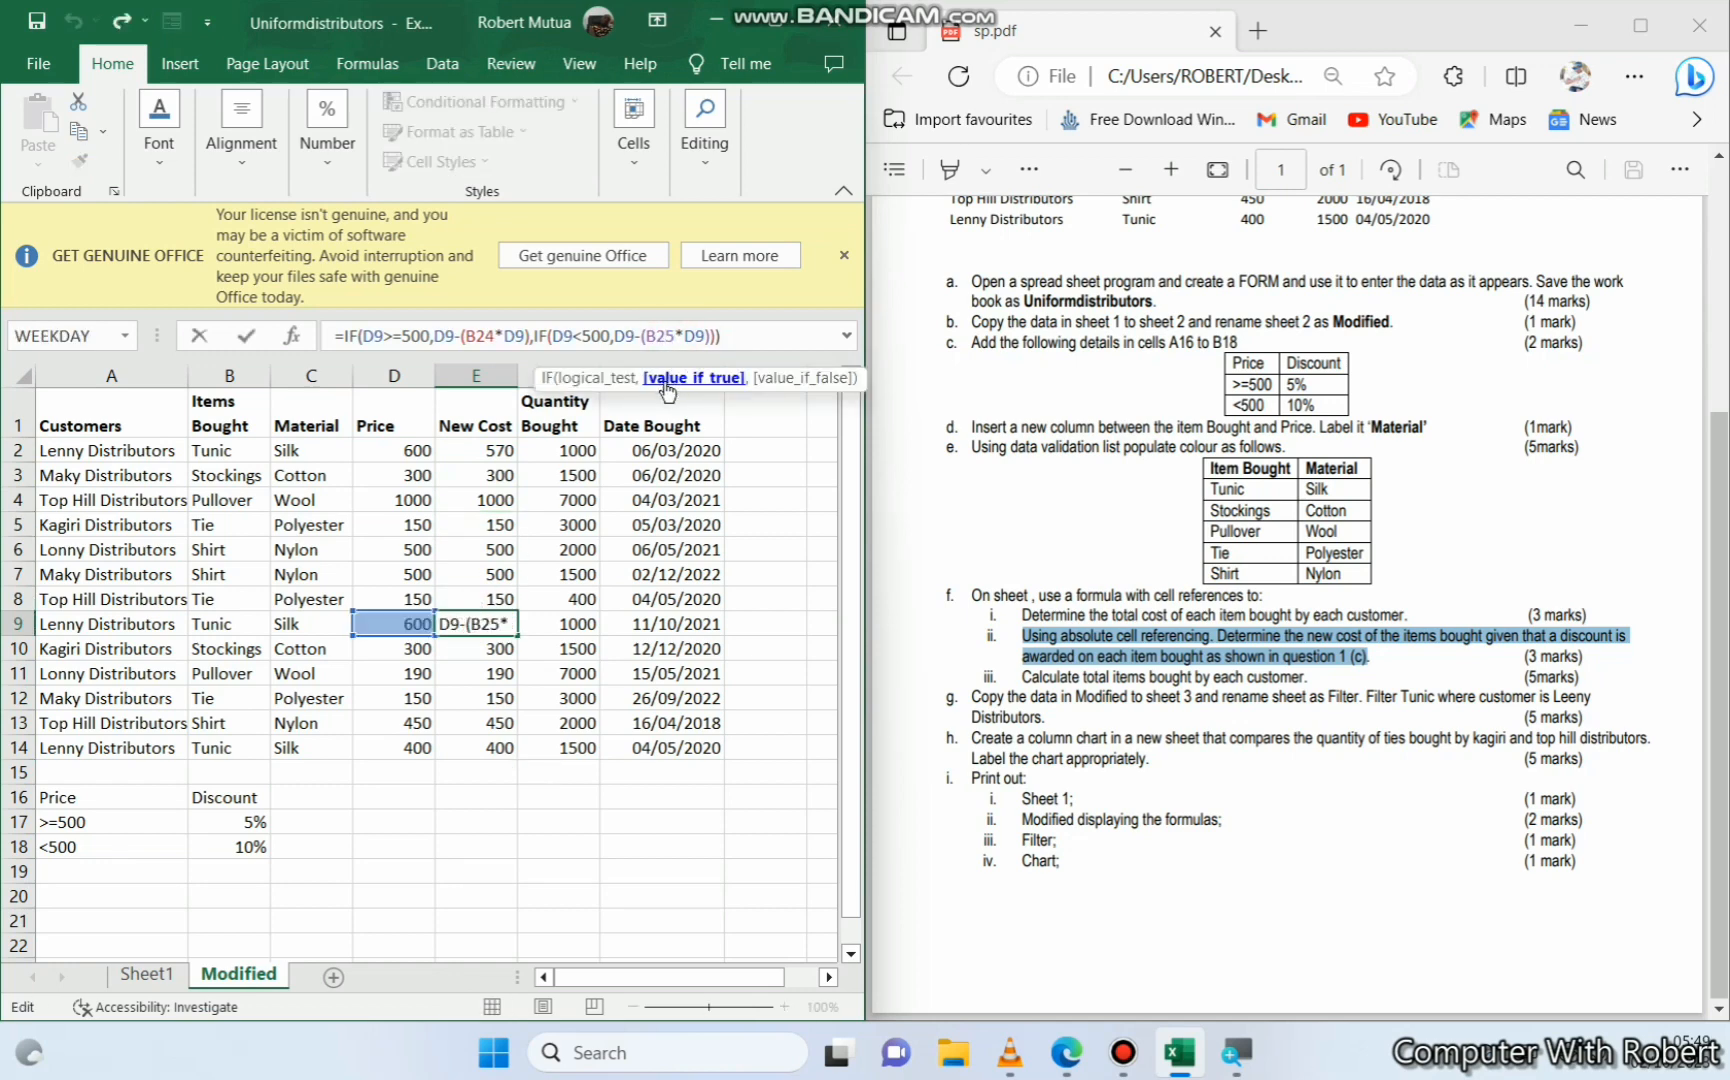
{"action": "left_click", "coordinate": [706, 336]}
{"action": "key", "text": "Escape"}
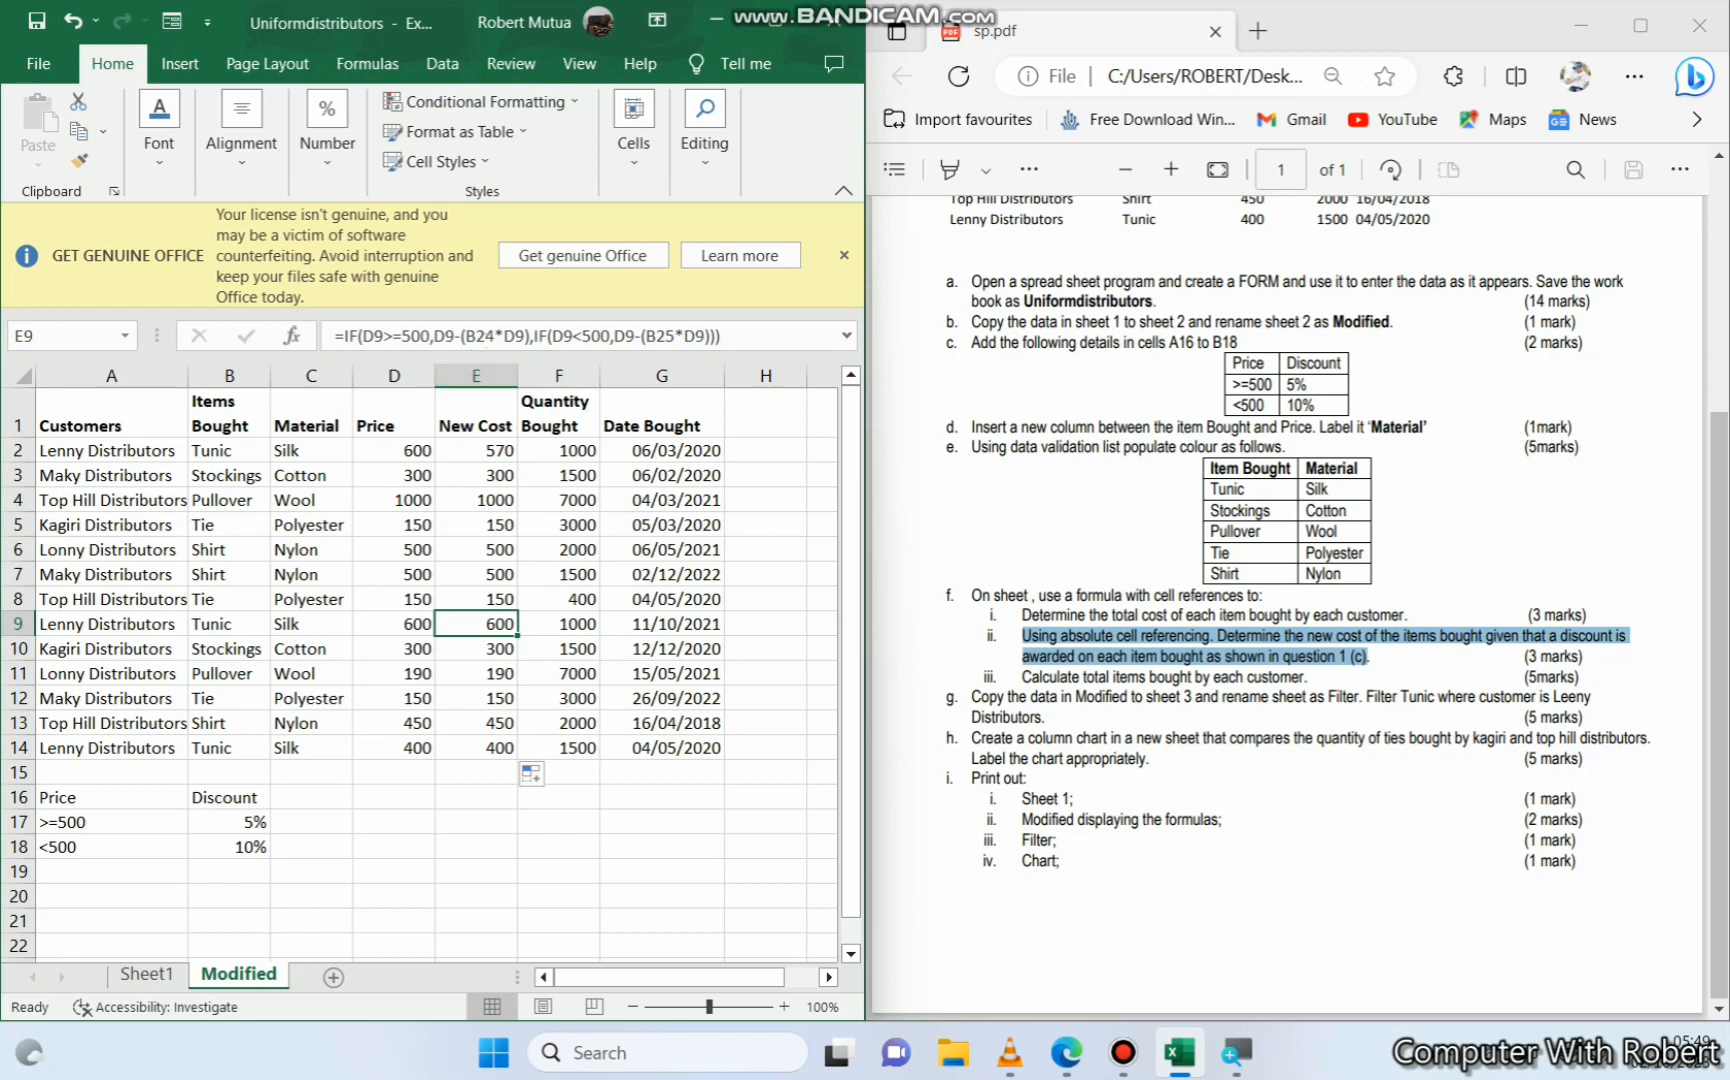
Edit the E2 formula to make the first discount reference absolute as $B$17
{"action": "left_click", "coordinate": [486, 336]}
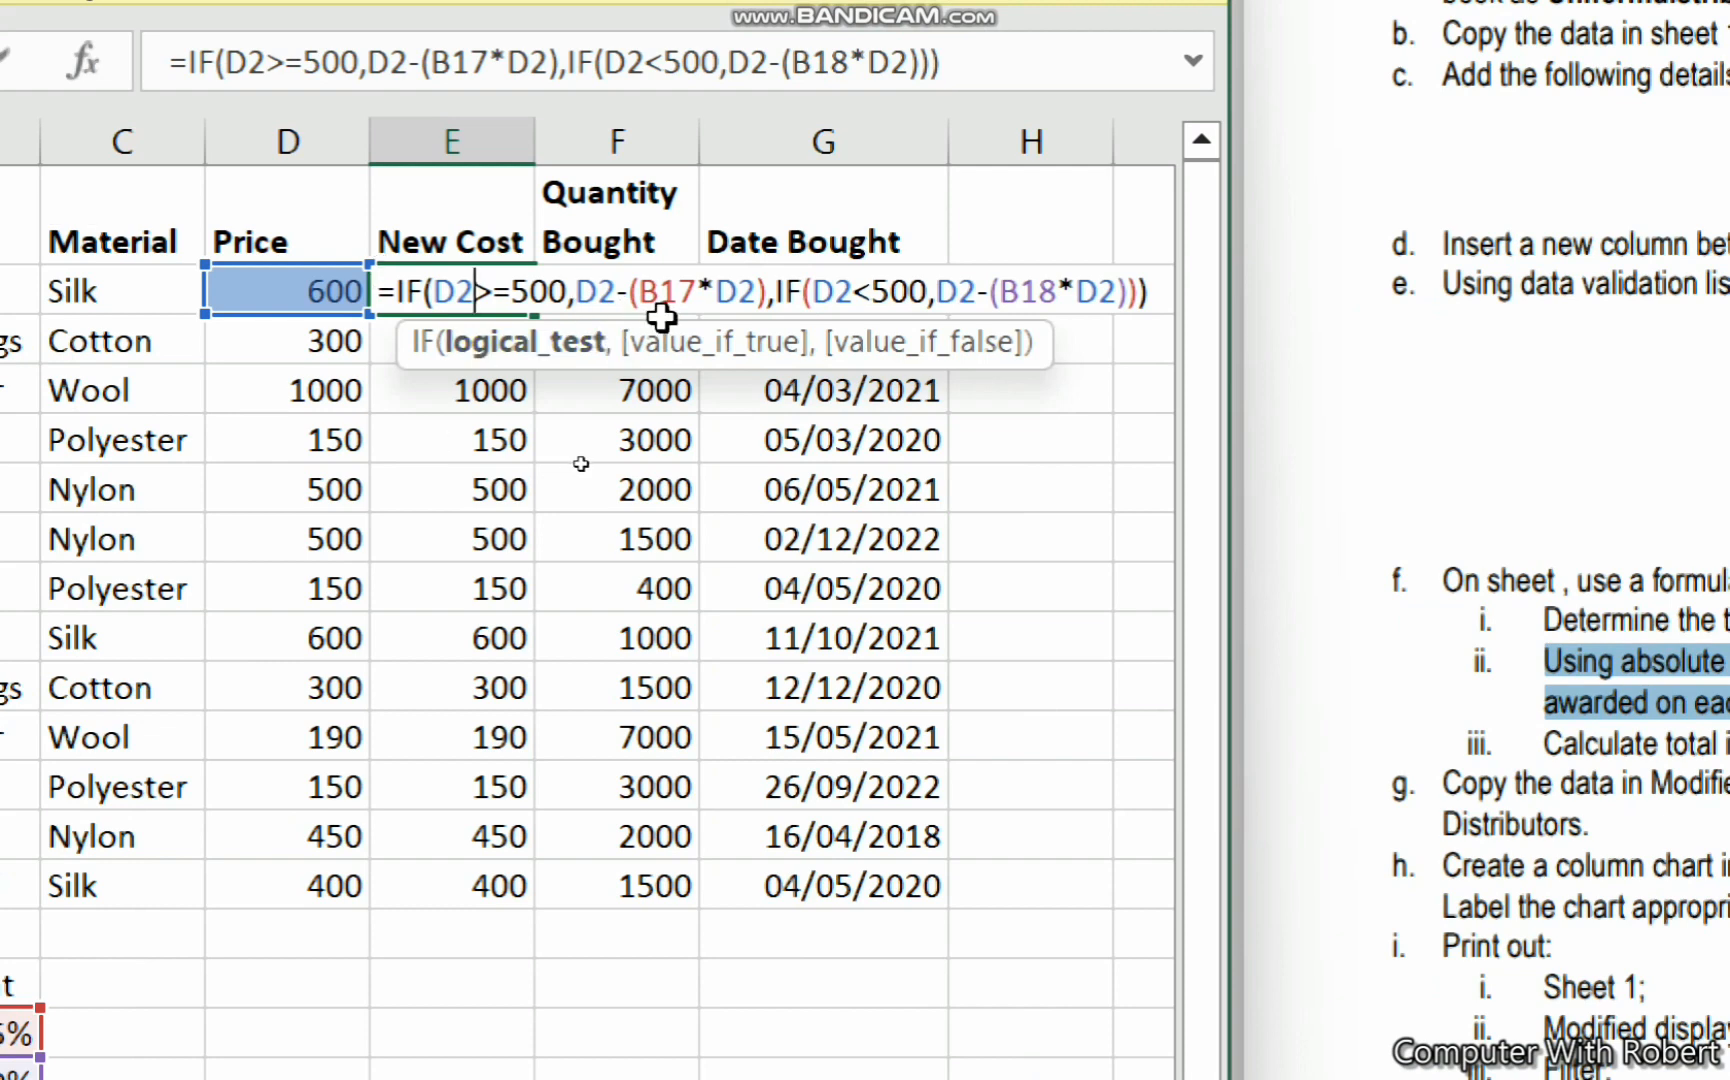
{"action": "left_click", "coordinate": [645, 290]}
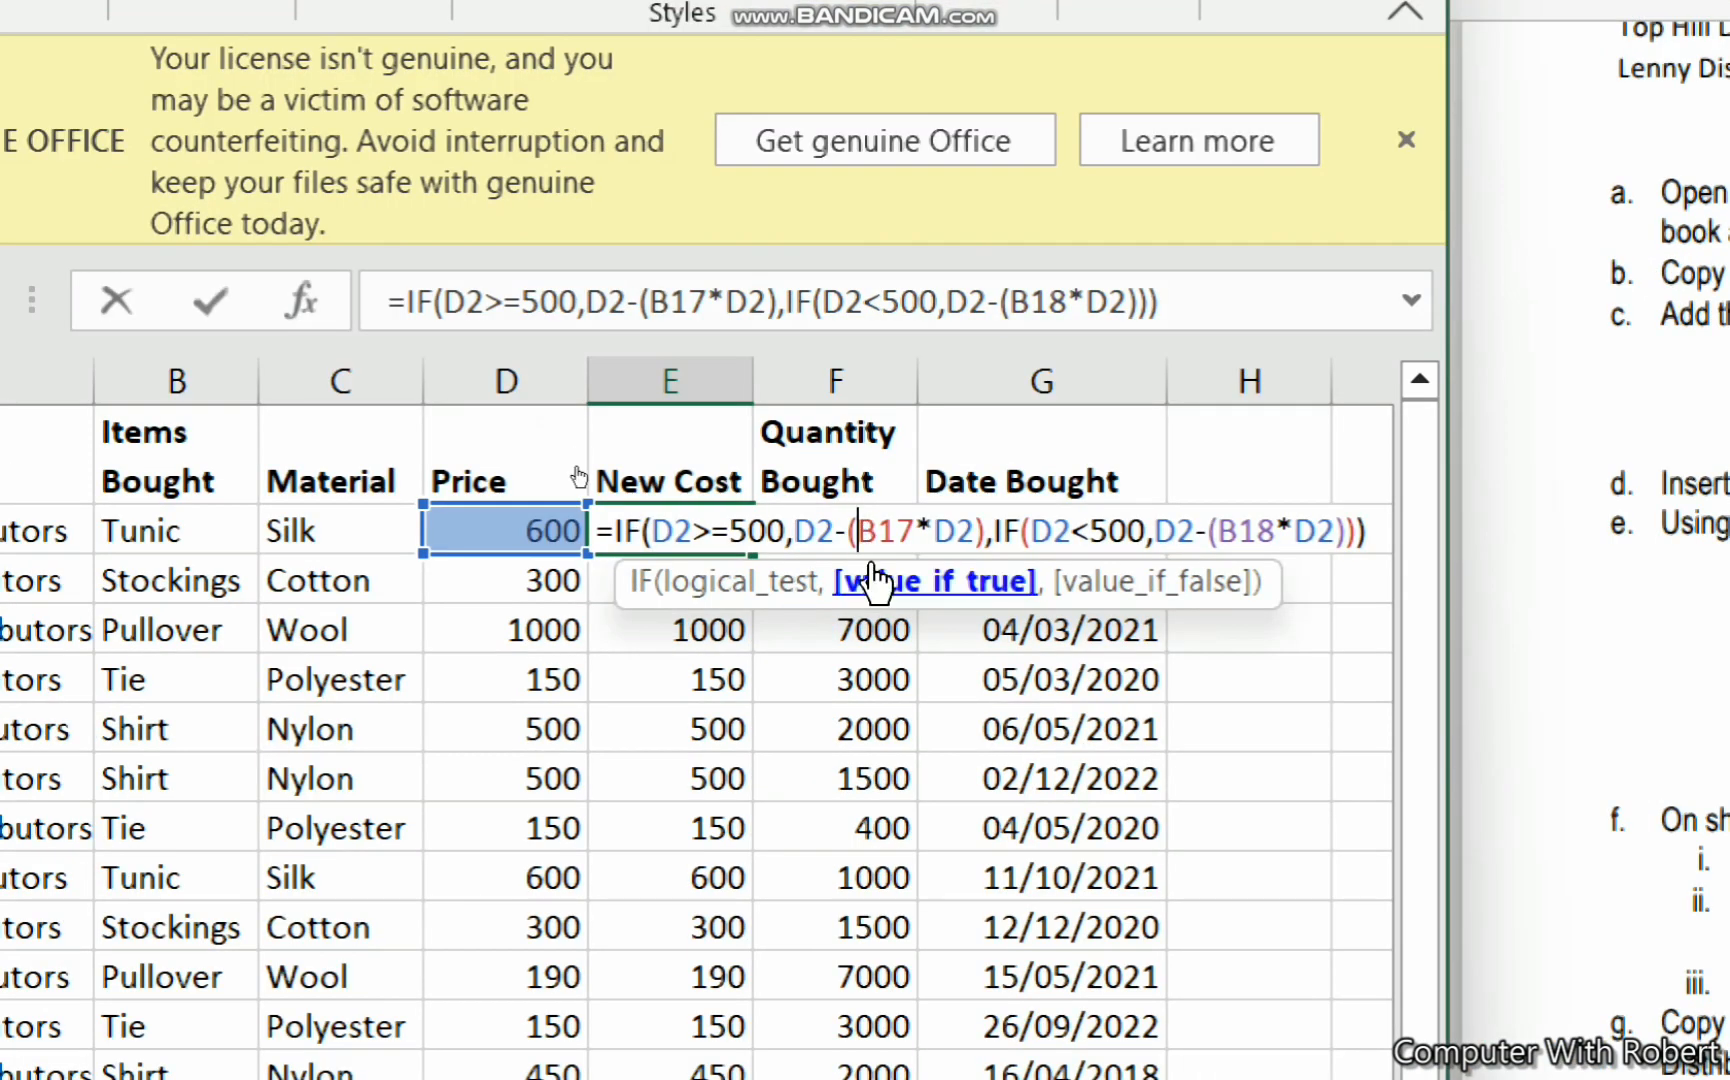
{"action": "type", "text": "$"}
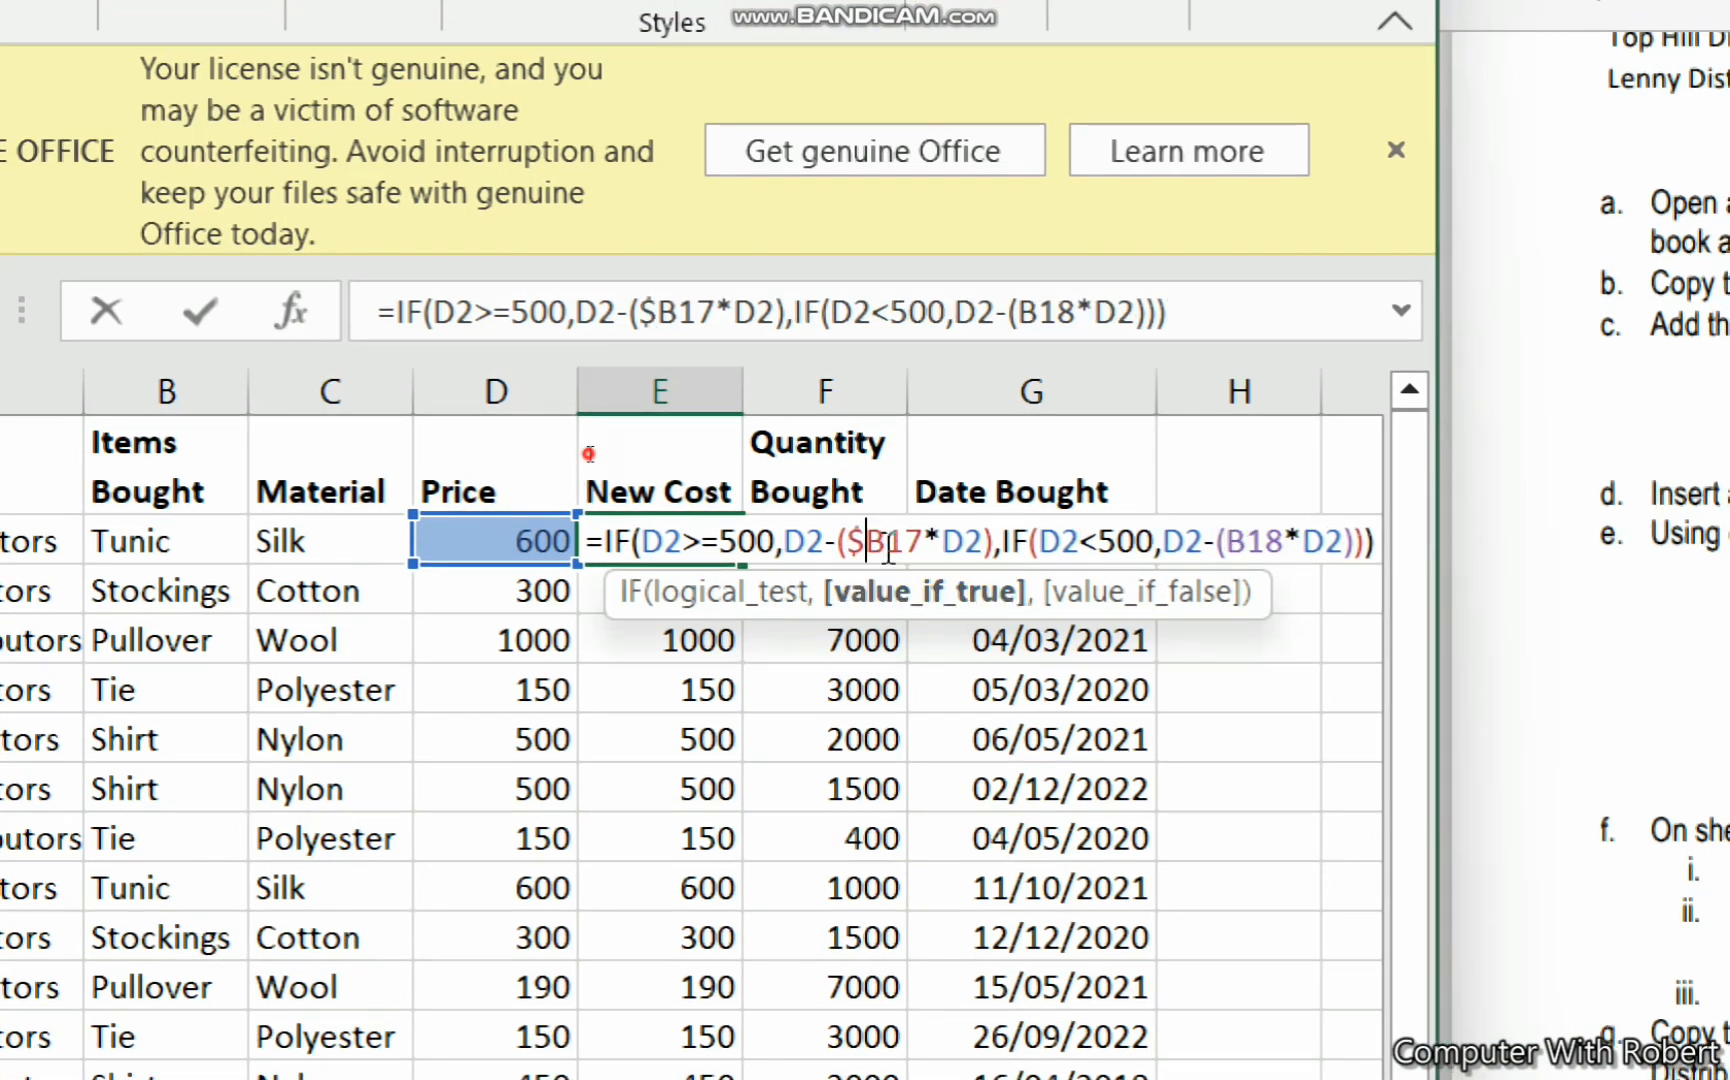
{"action": "left_click", "coordinate": [887, 550]}
{"action": "type", "text": "$"}
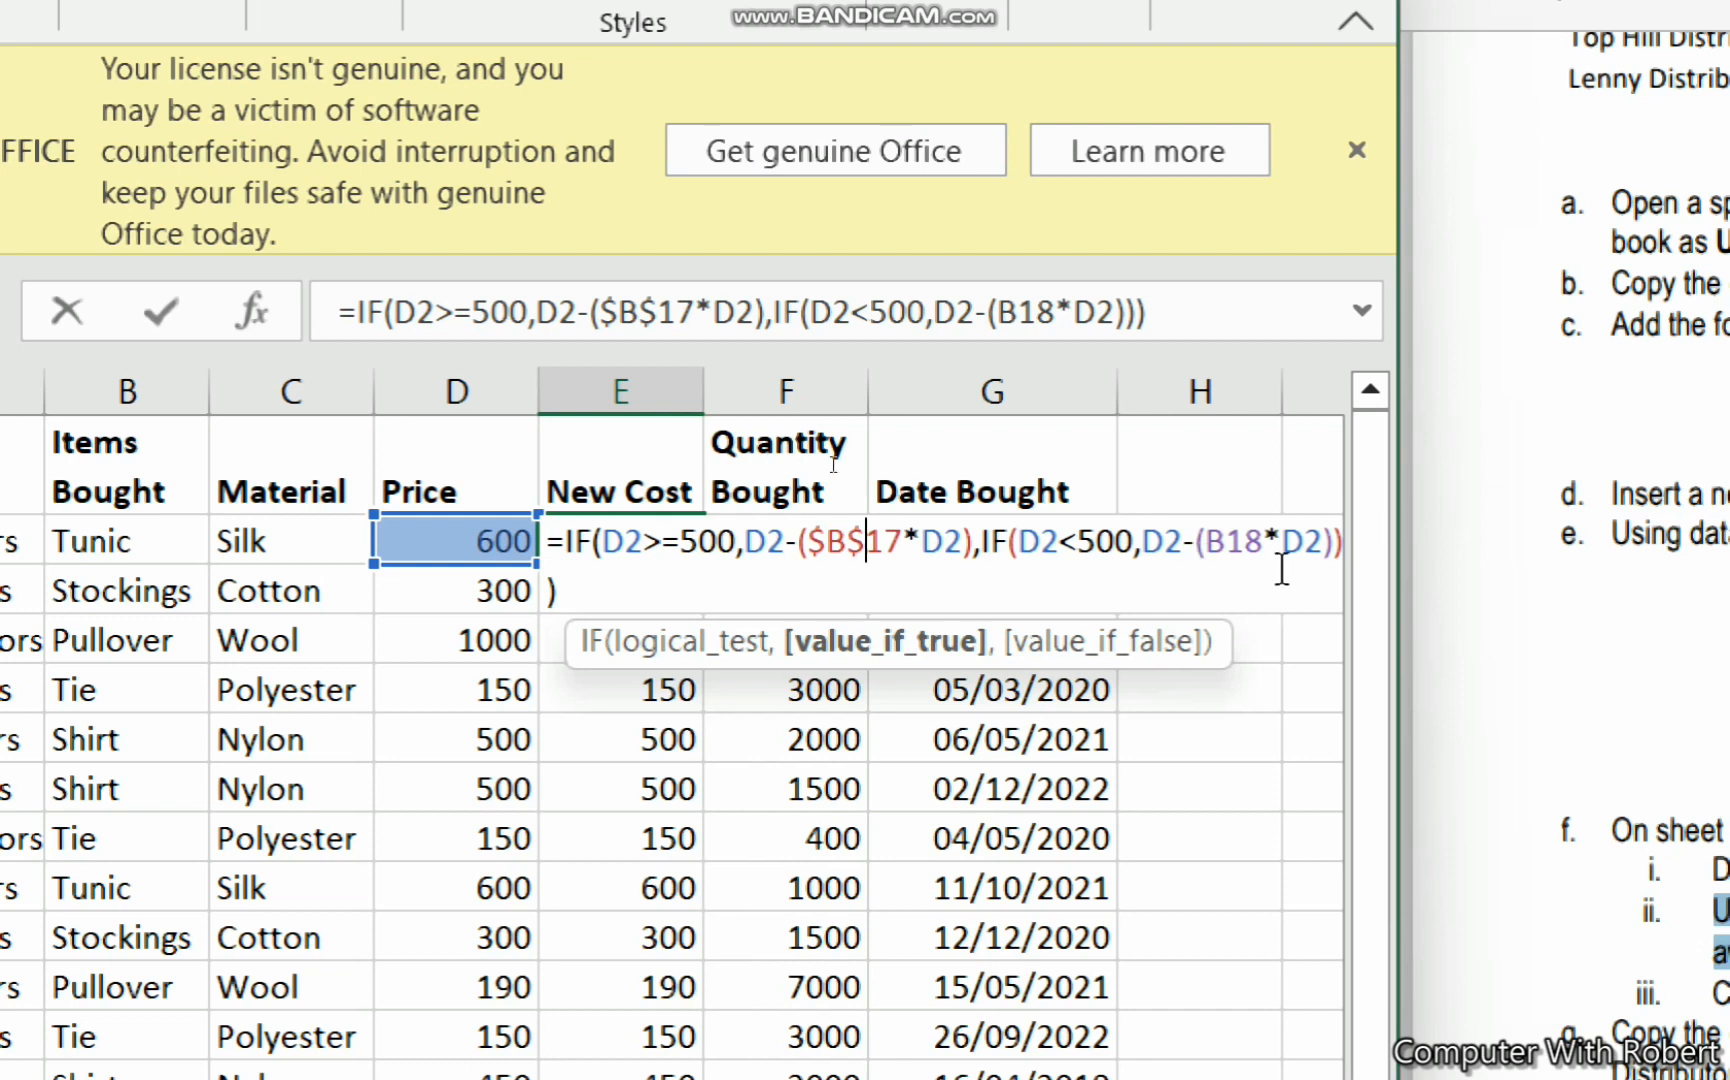
Make the second discount reference in the E2 formula absolute as $B$18 and enter the formula
{"action": "left_click", "coordinate": [1206, 541]}
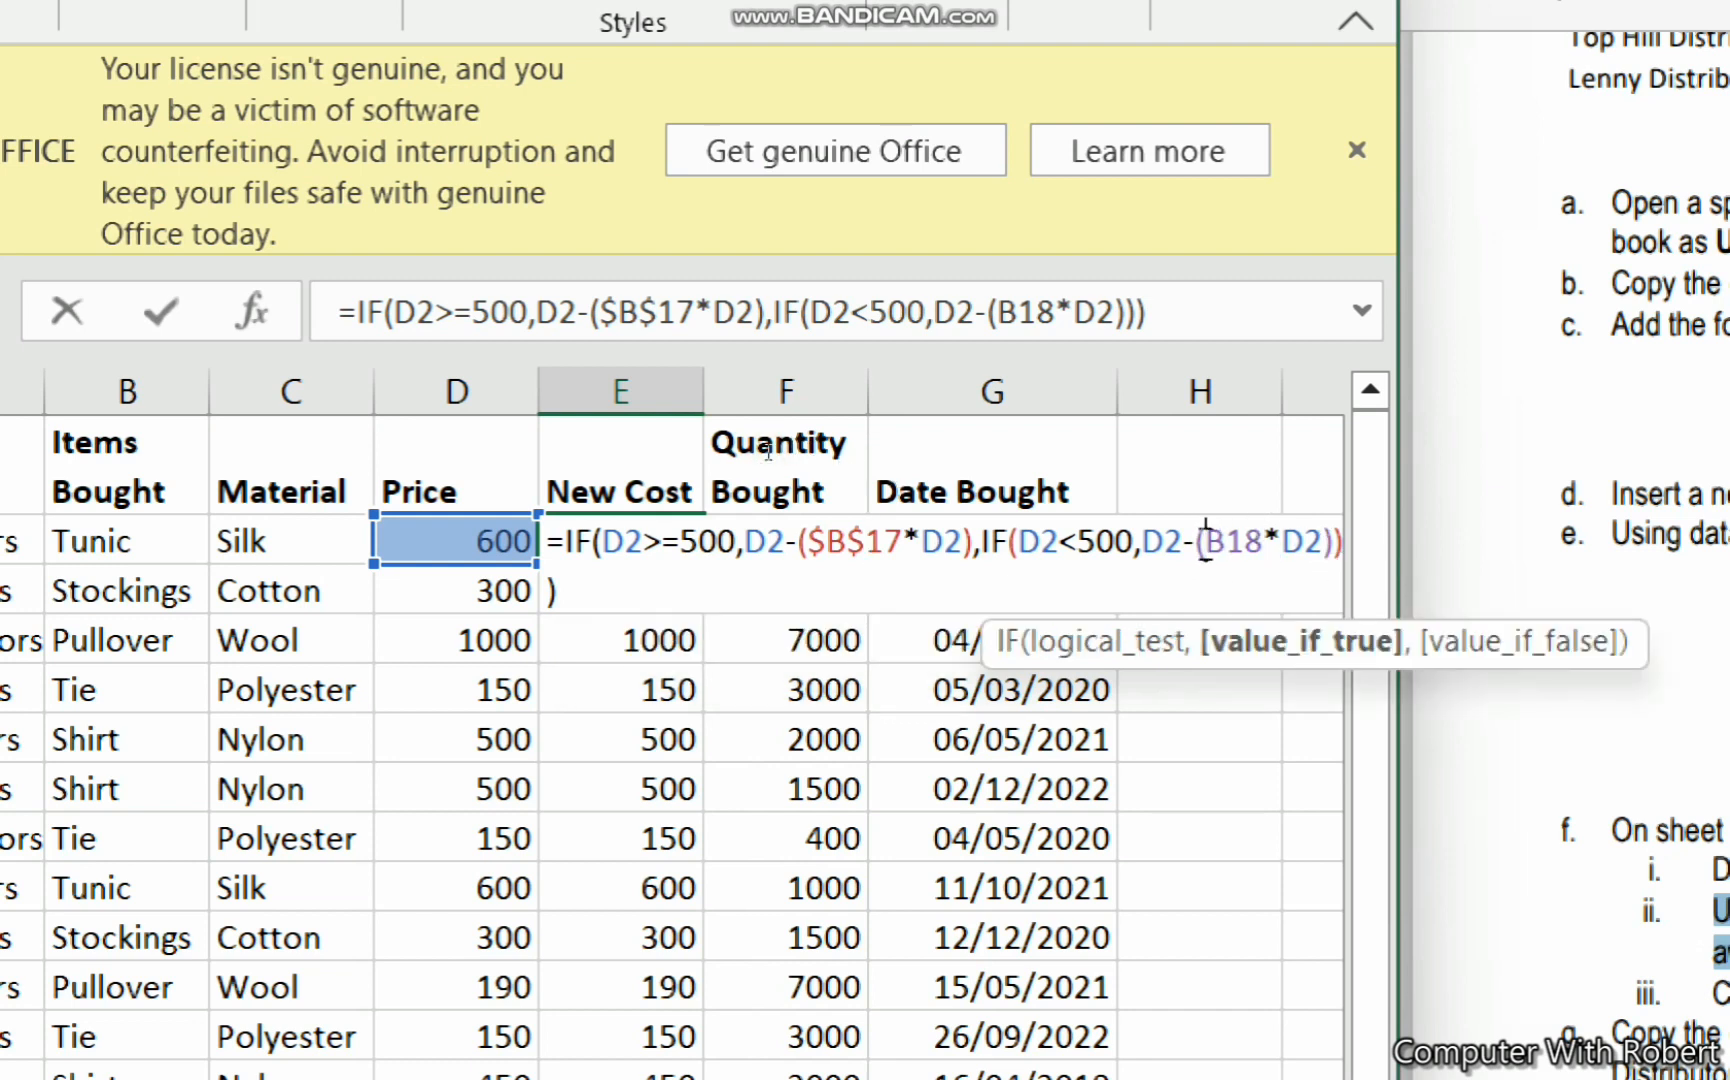
{"action": "type", "text": "$"}
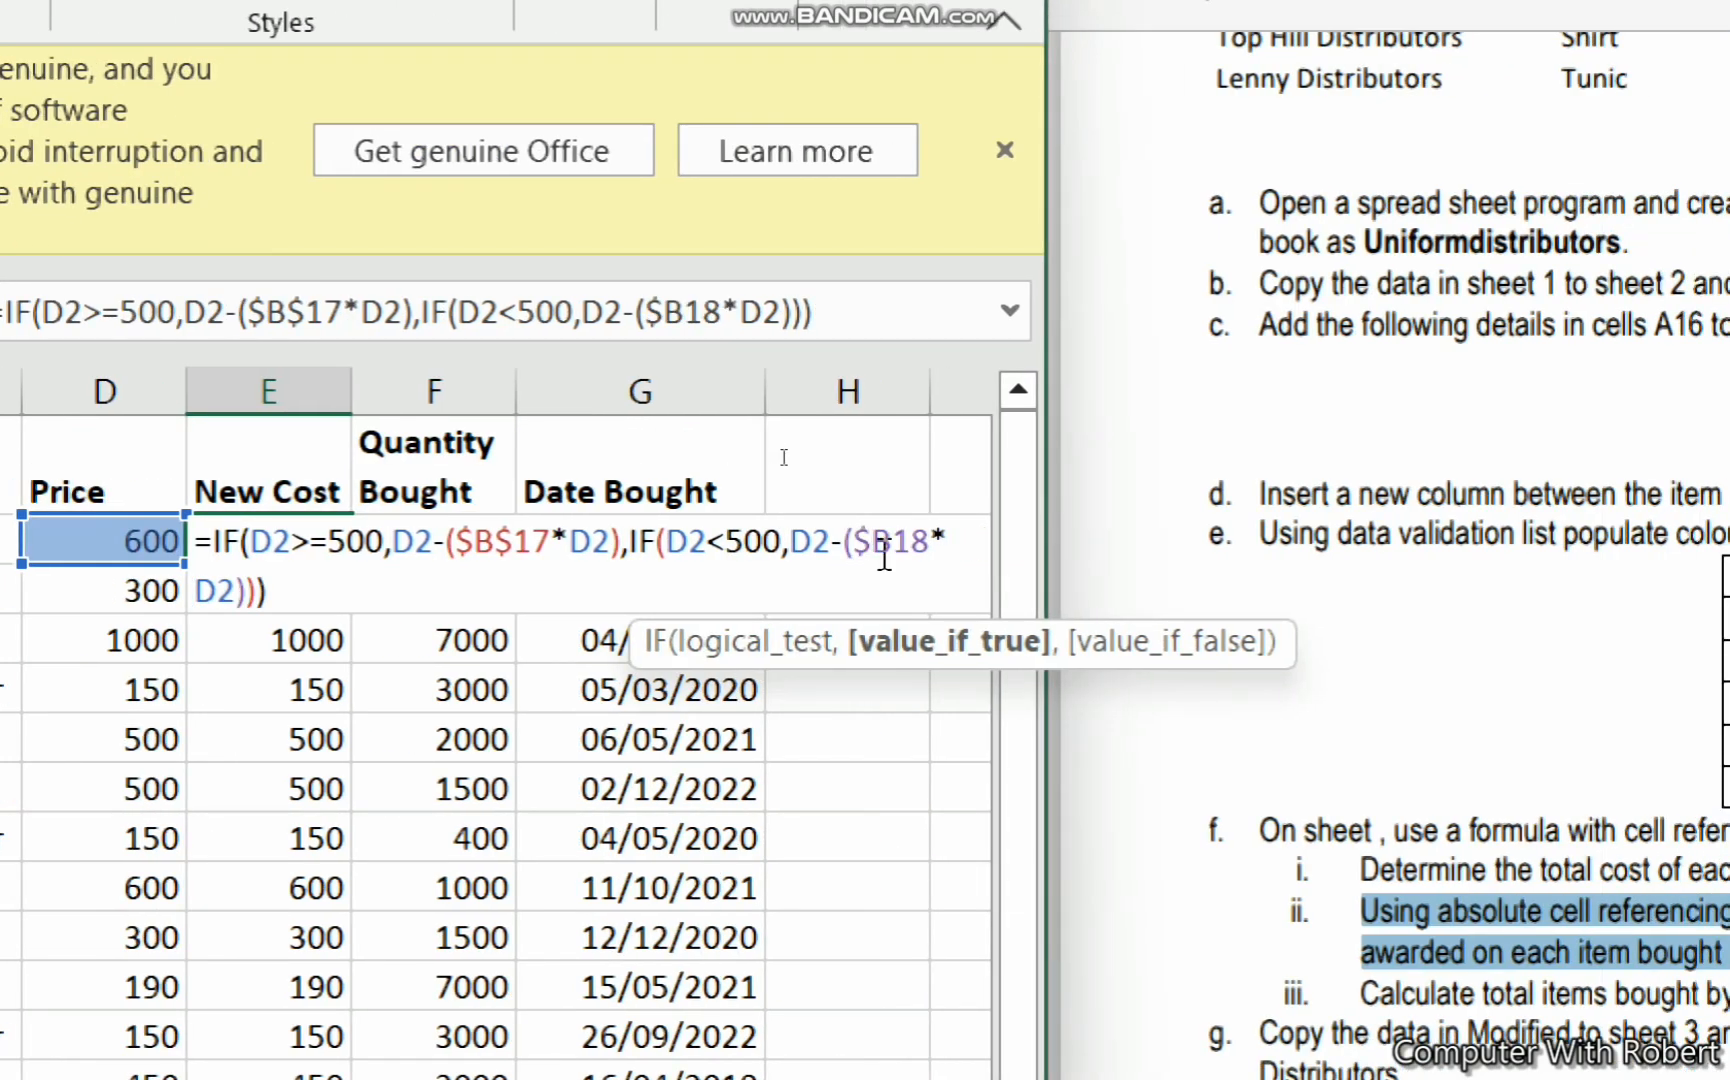
{"action": "left_click", "coordinate": [900, 545]}
{"action": "type", "text": "$"}
{"action": "key", "text": "Return"}
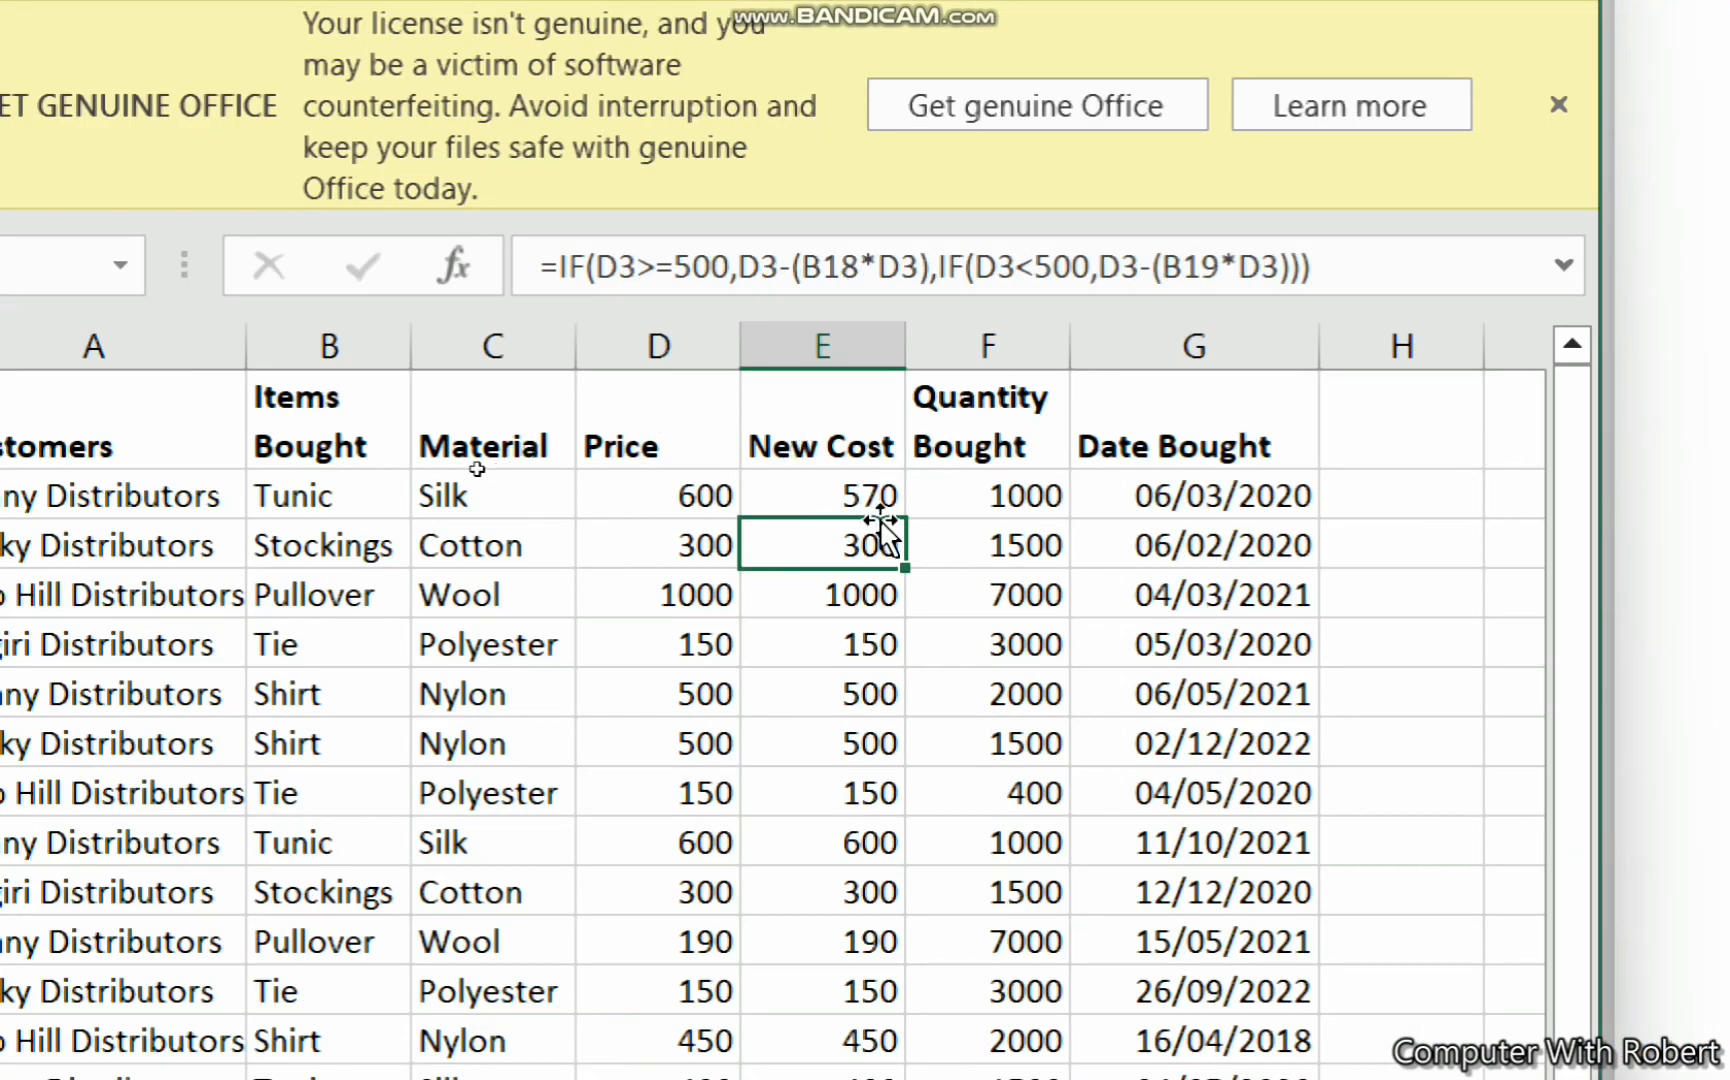
Fill the corrected New Cost formula from E2 down to E14, dismiss the Delete dialog without deleting cells, and reselect E2
{"action": "left_click", "coordinate": [826, 498]}
{"action": "left_click_drag", "start_coordinate": [905, 527], "coordinate": [875, 1025]}
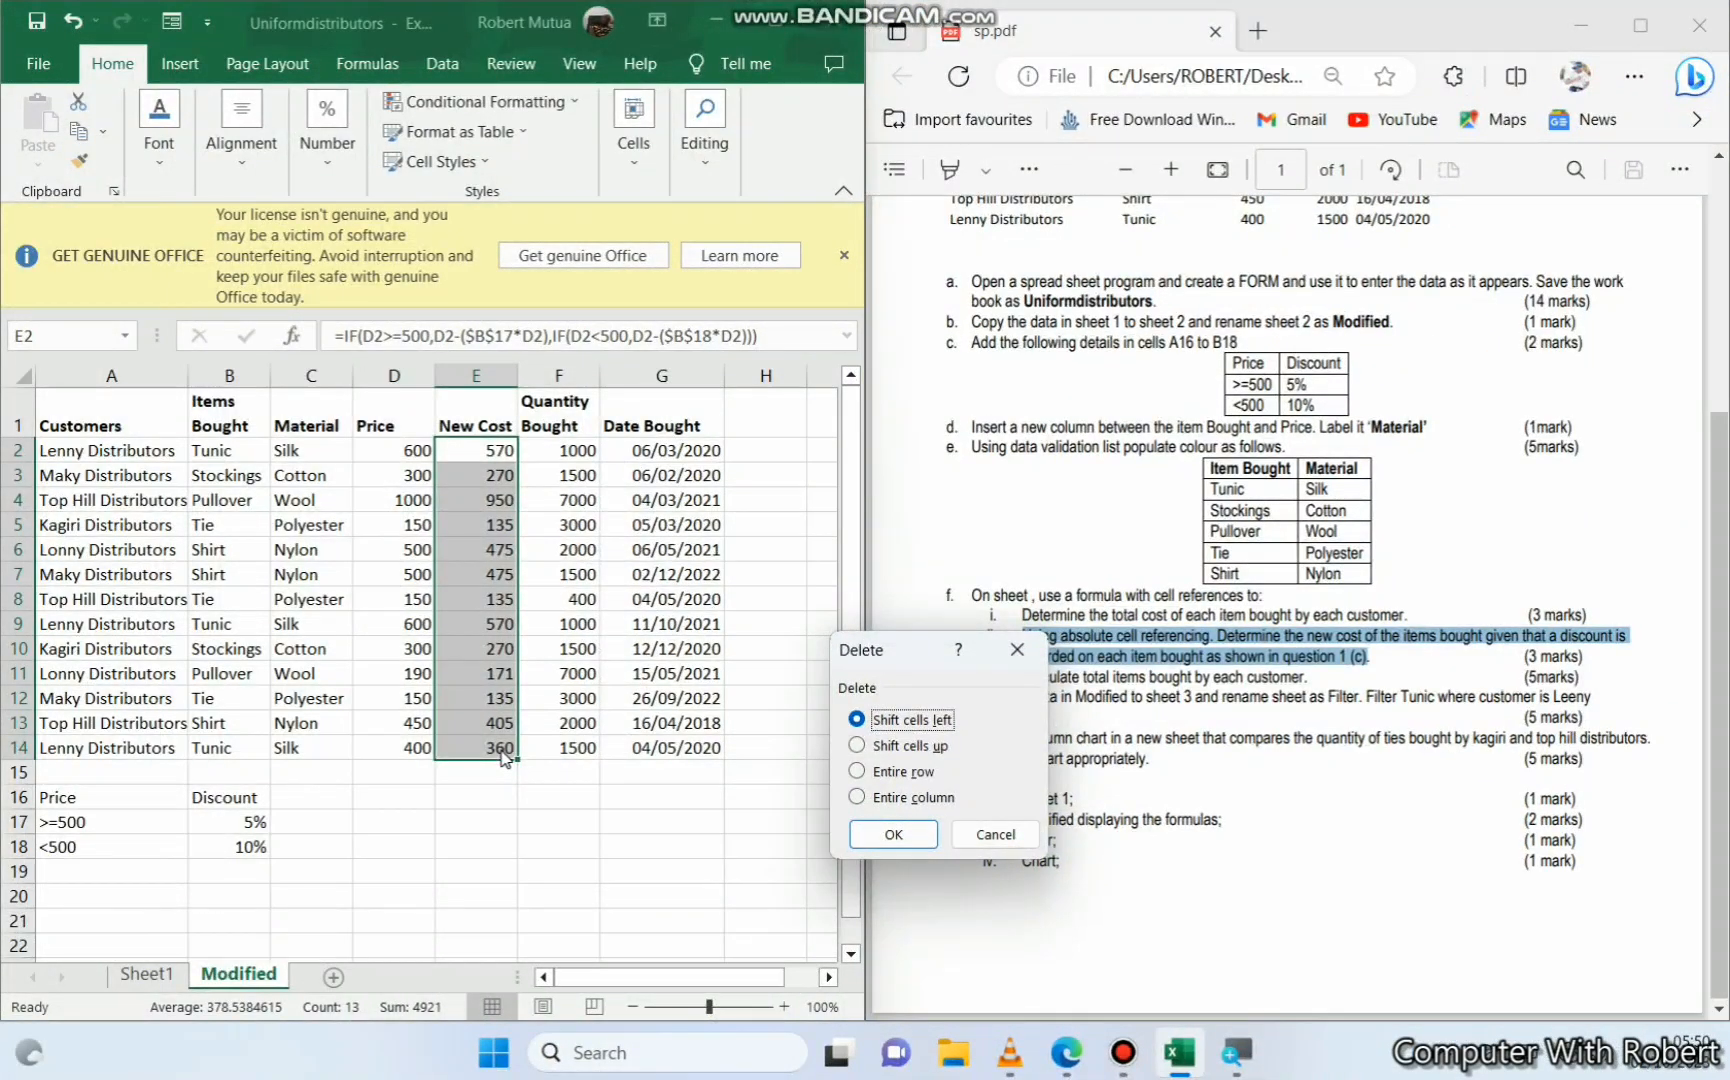
{"action": "left_click", "coordinate": [1017, 649]}
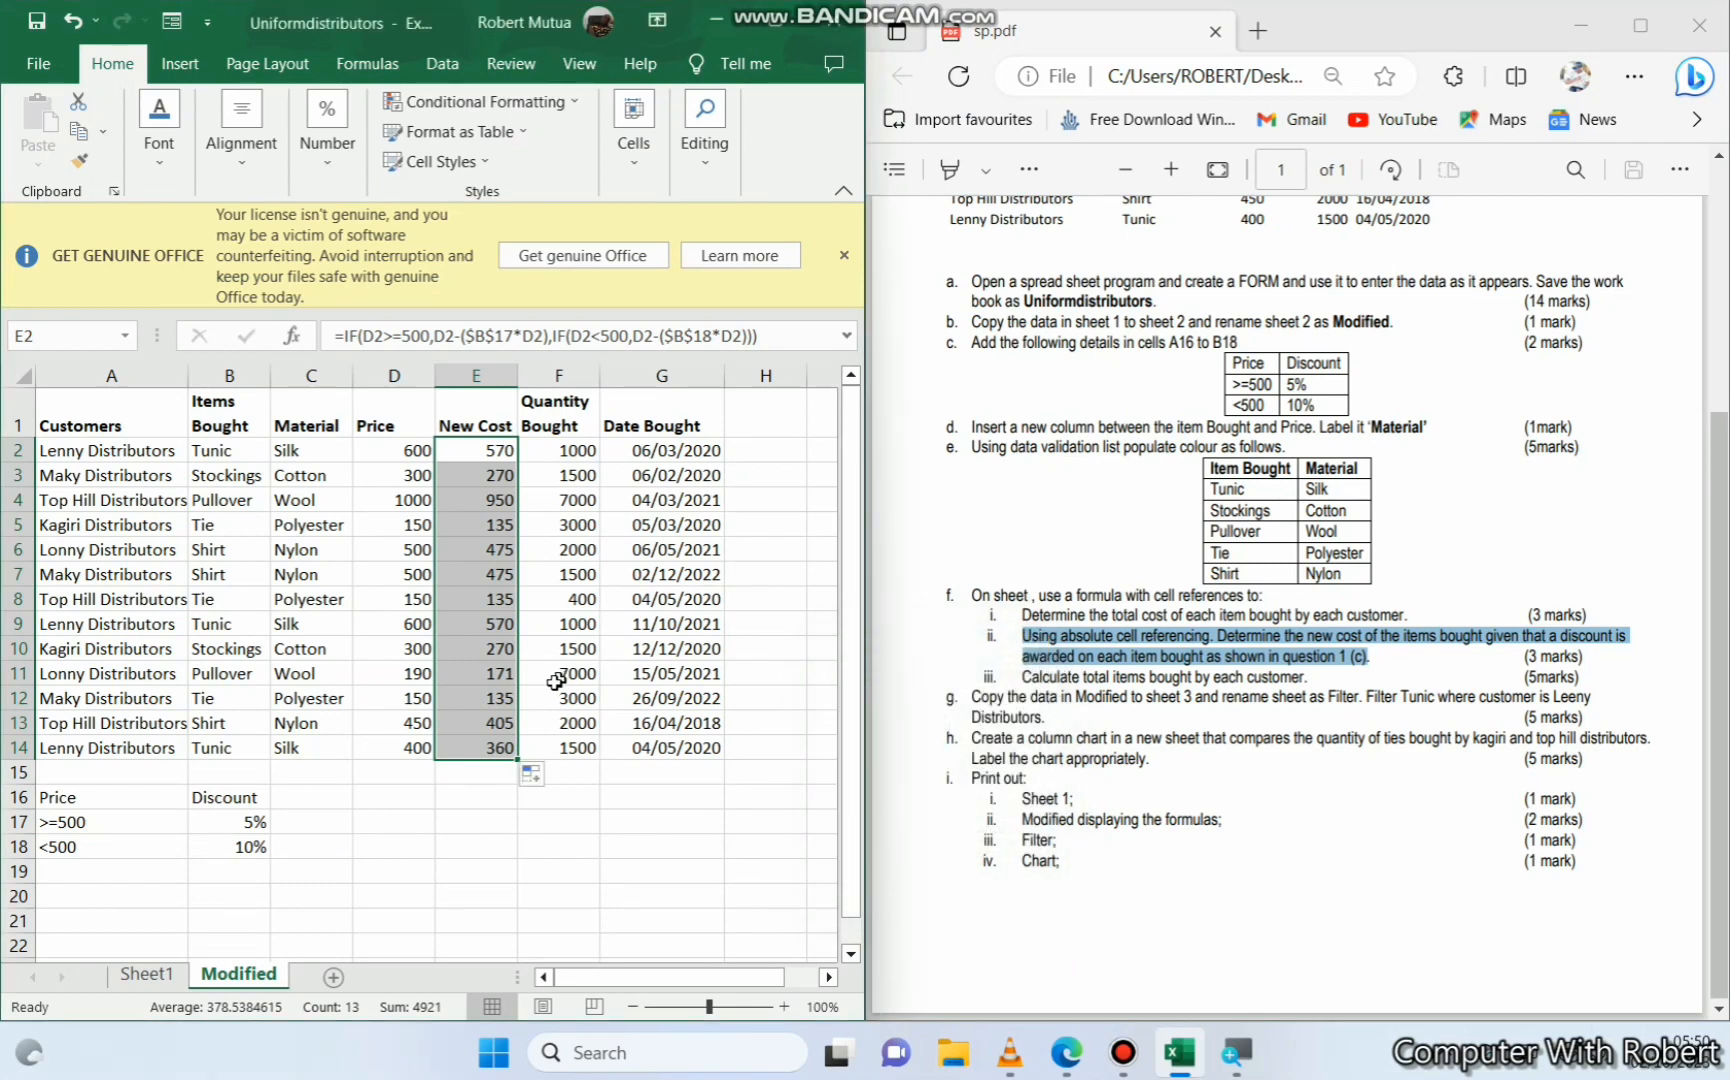
{"action": "left_click", "coordinate": [556, 681]}
{"action": "left_click", "coordinate": [490, 448]}
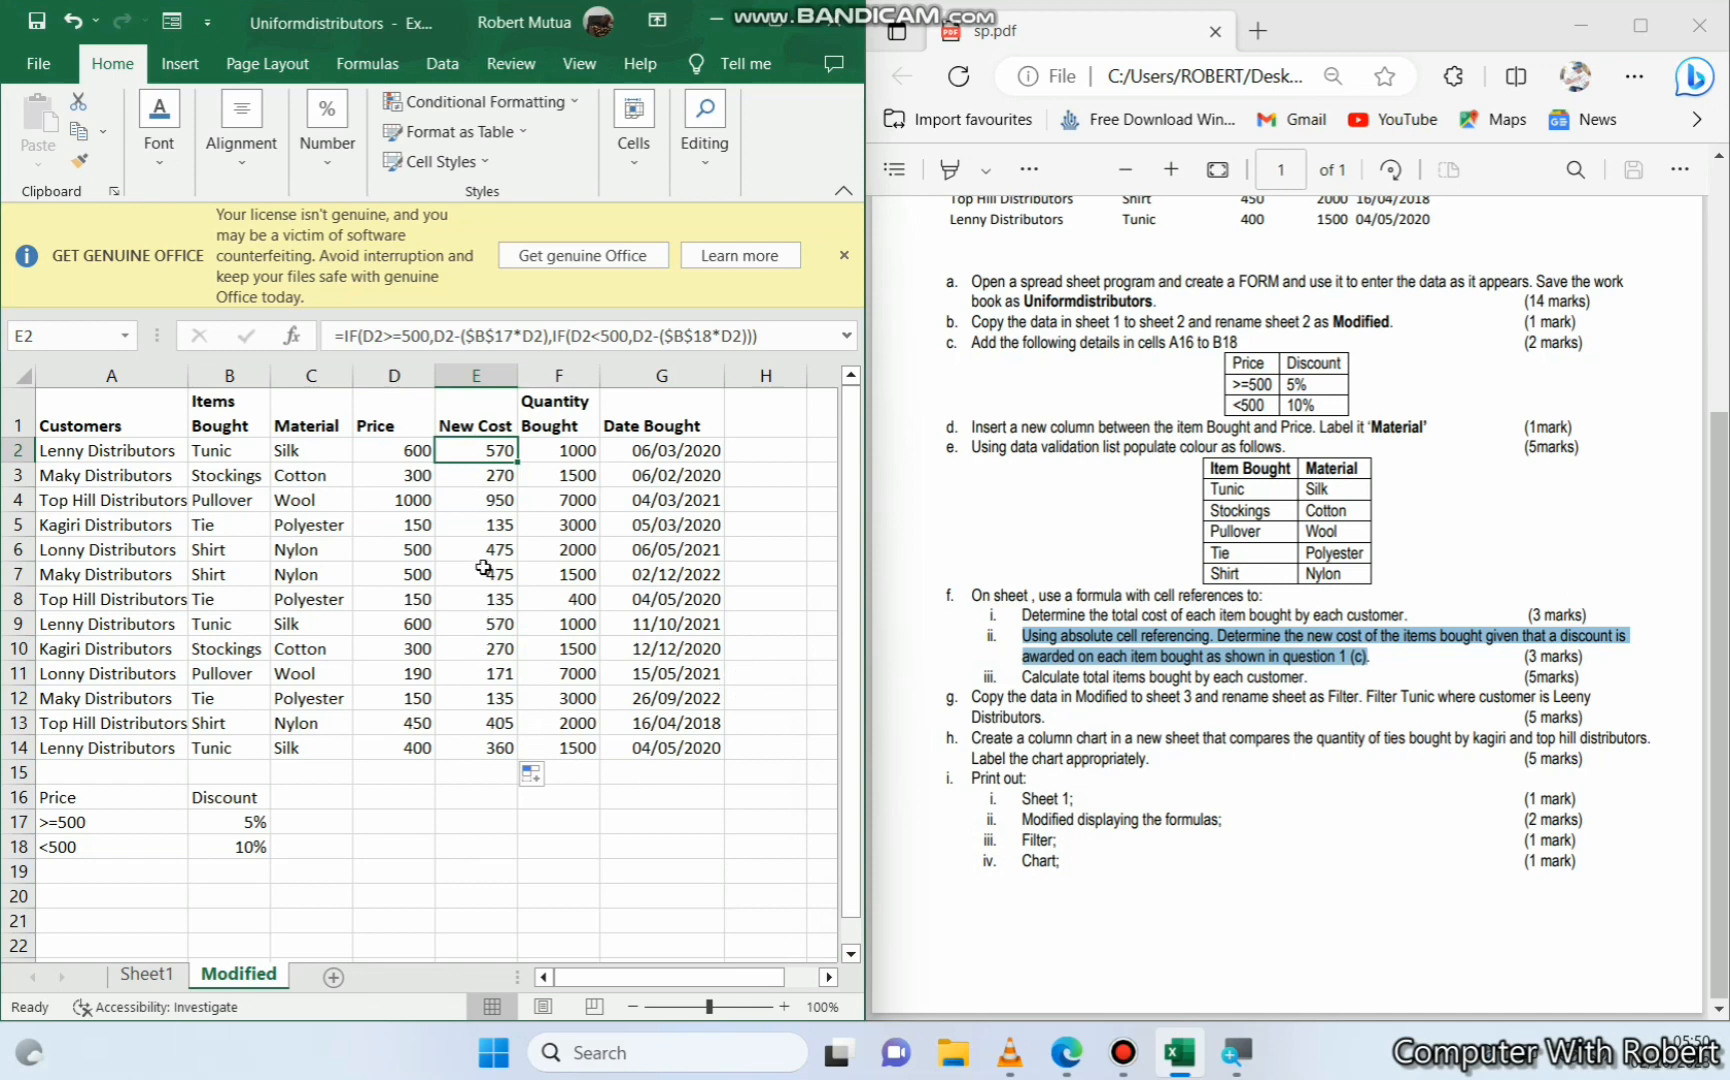
{"action": "left_click", "coordinate": [1125, 1053]}
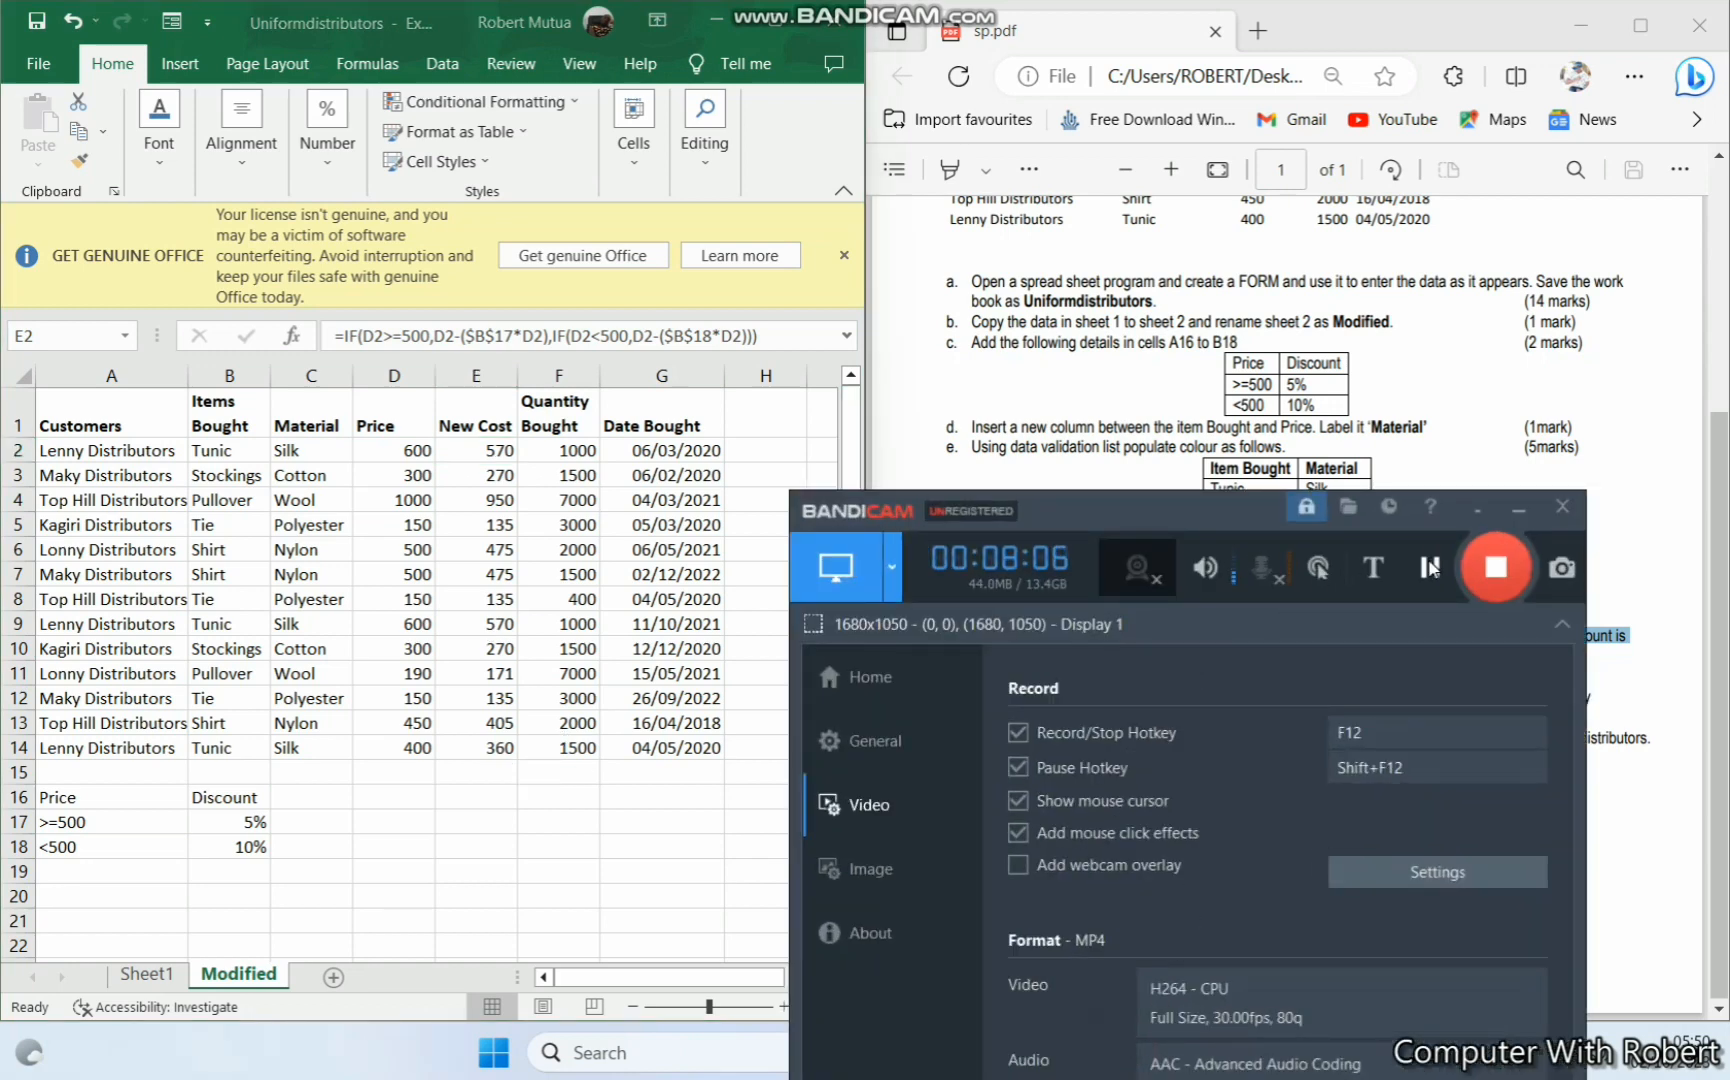
Read the question on total items bought by each customer and check which customer names repeat in column A
{"action": "left_click", "coordinate": [1430, 567]}
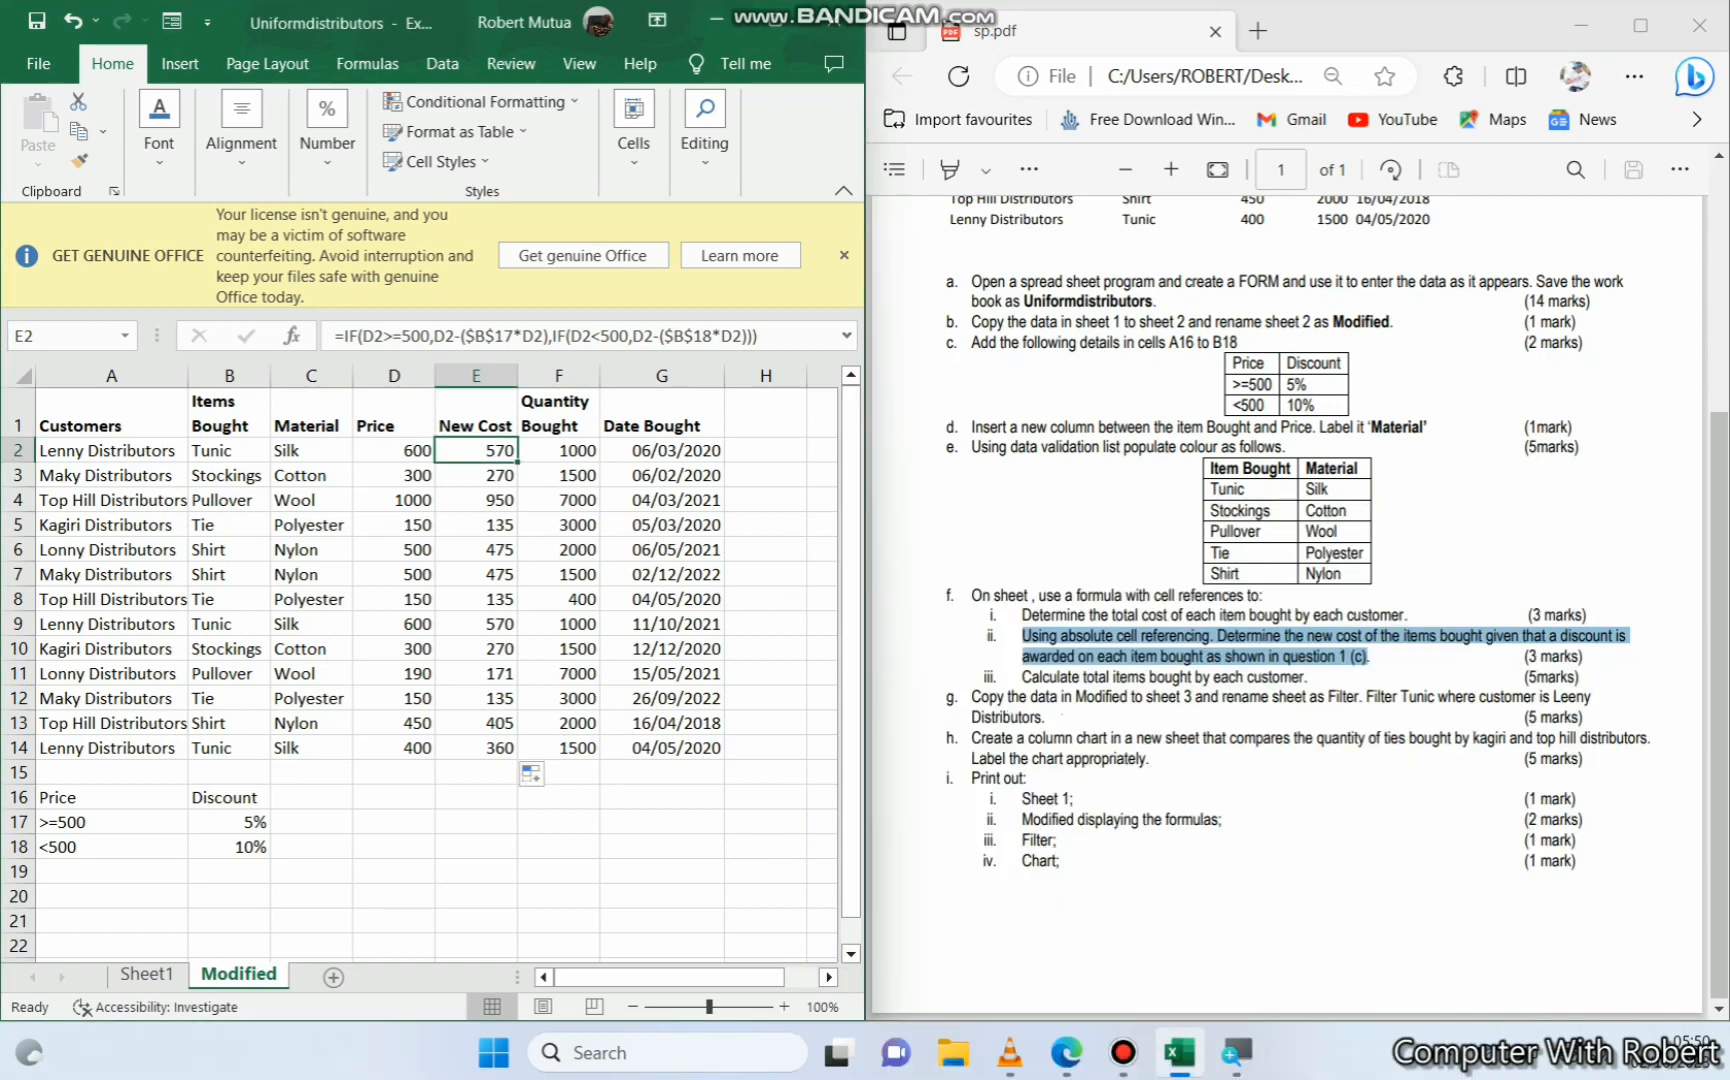
{"action": "left_click_drag", "start_coordinate": [1019, 672], "coordinate": [1309, 683]}
{"action": "left_click", "coordinate": [1309, 683]}
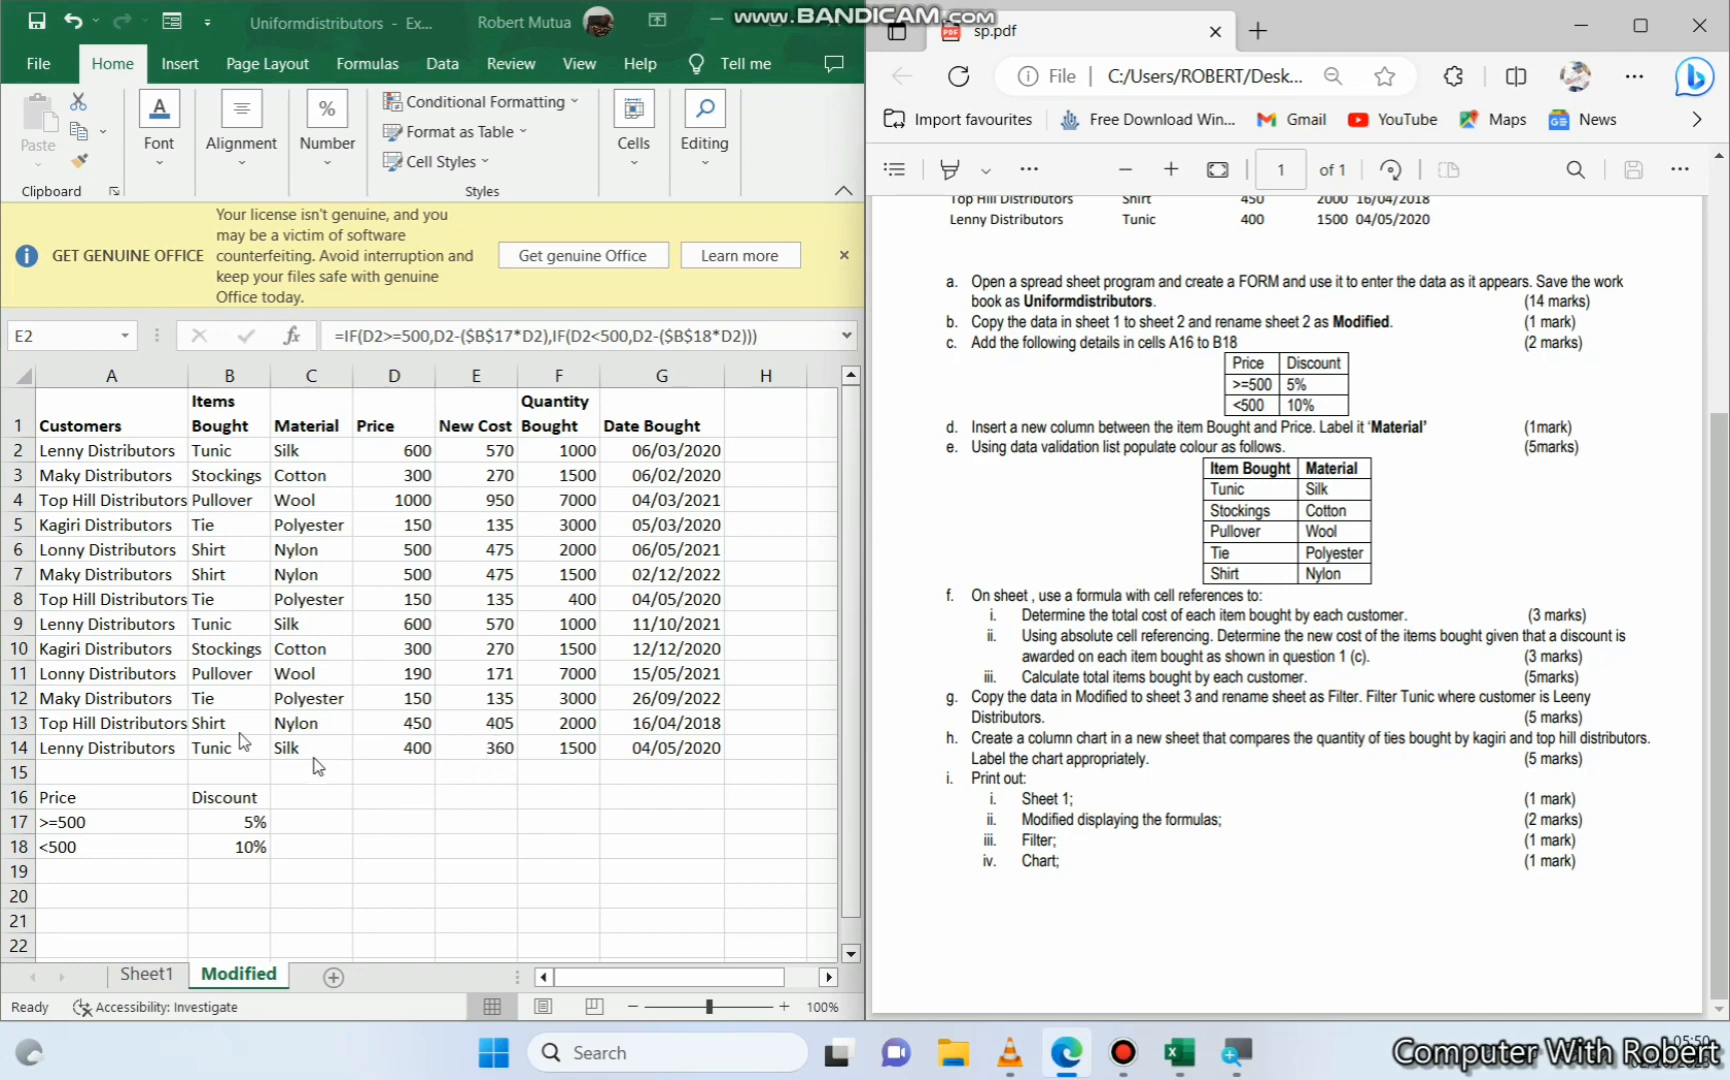
{"action": "left_click", "coordinate": [76, 530]}
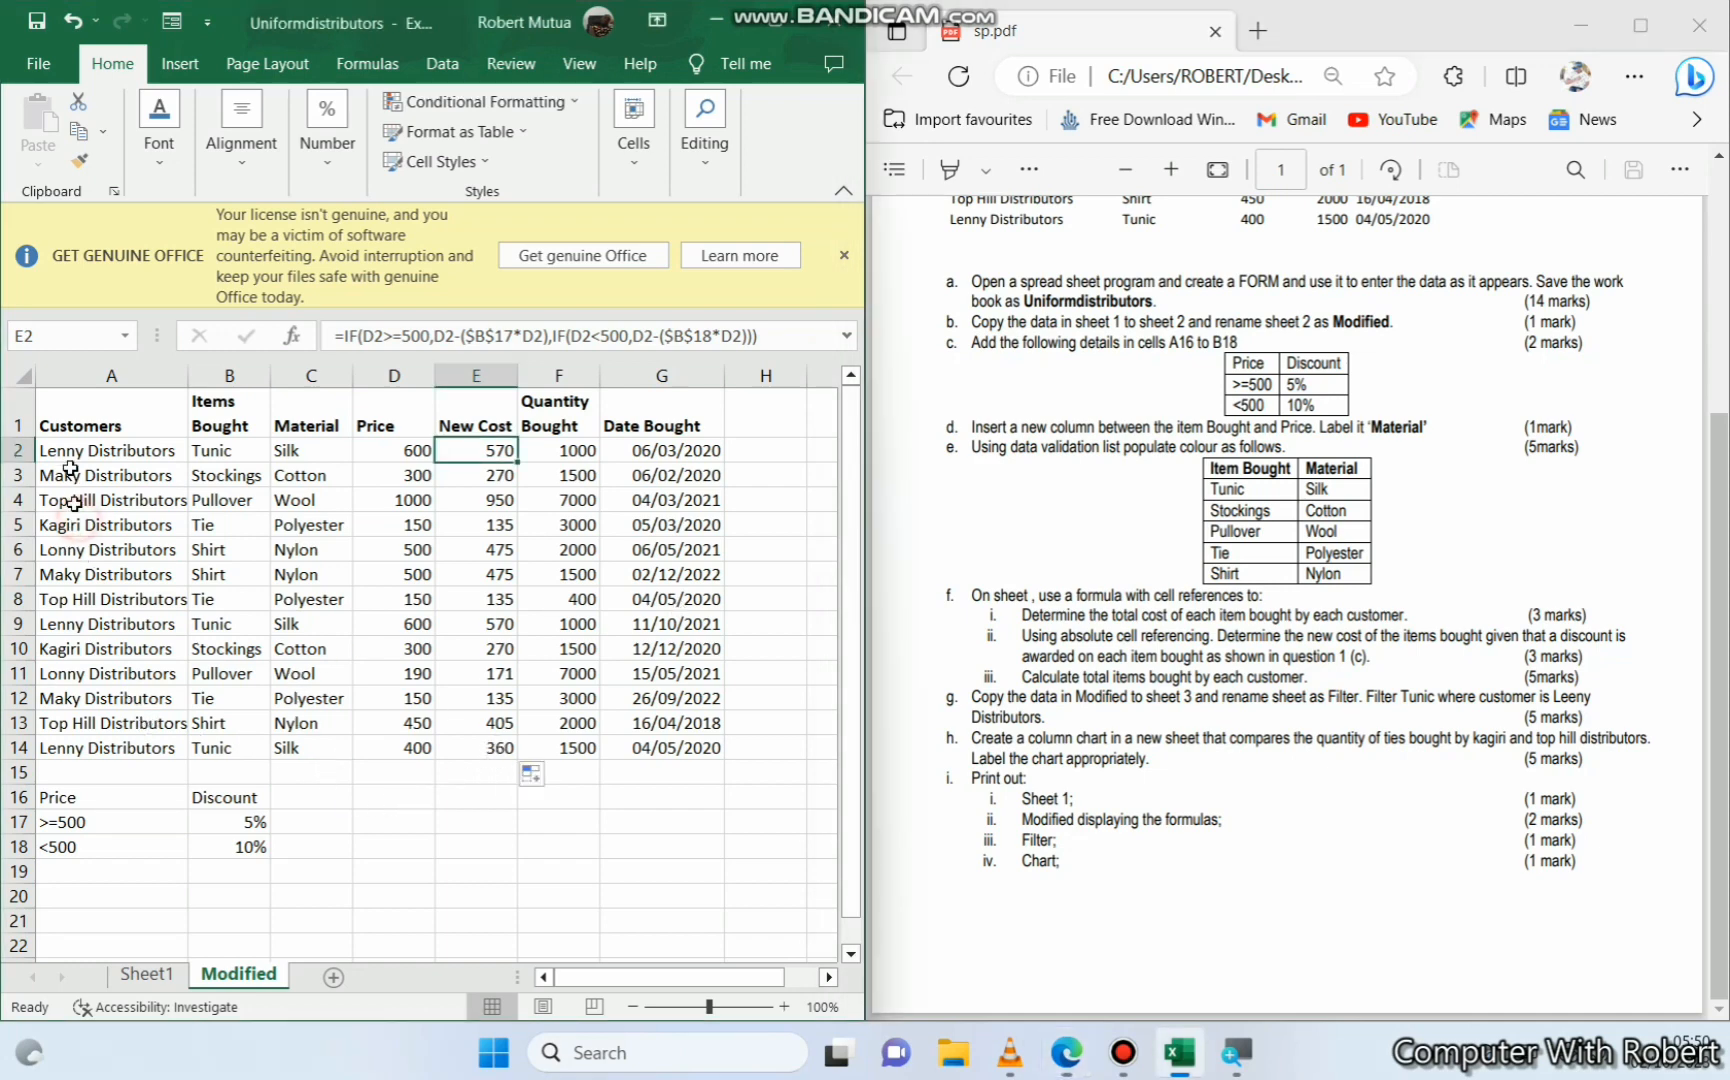
{"action": "left_click", "coordinate": [70, 450]}
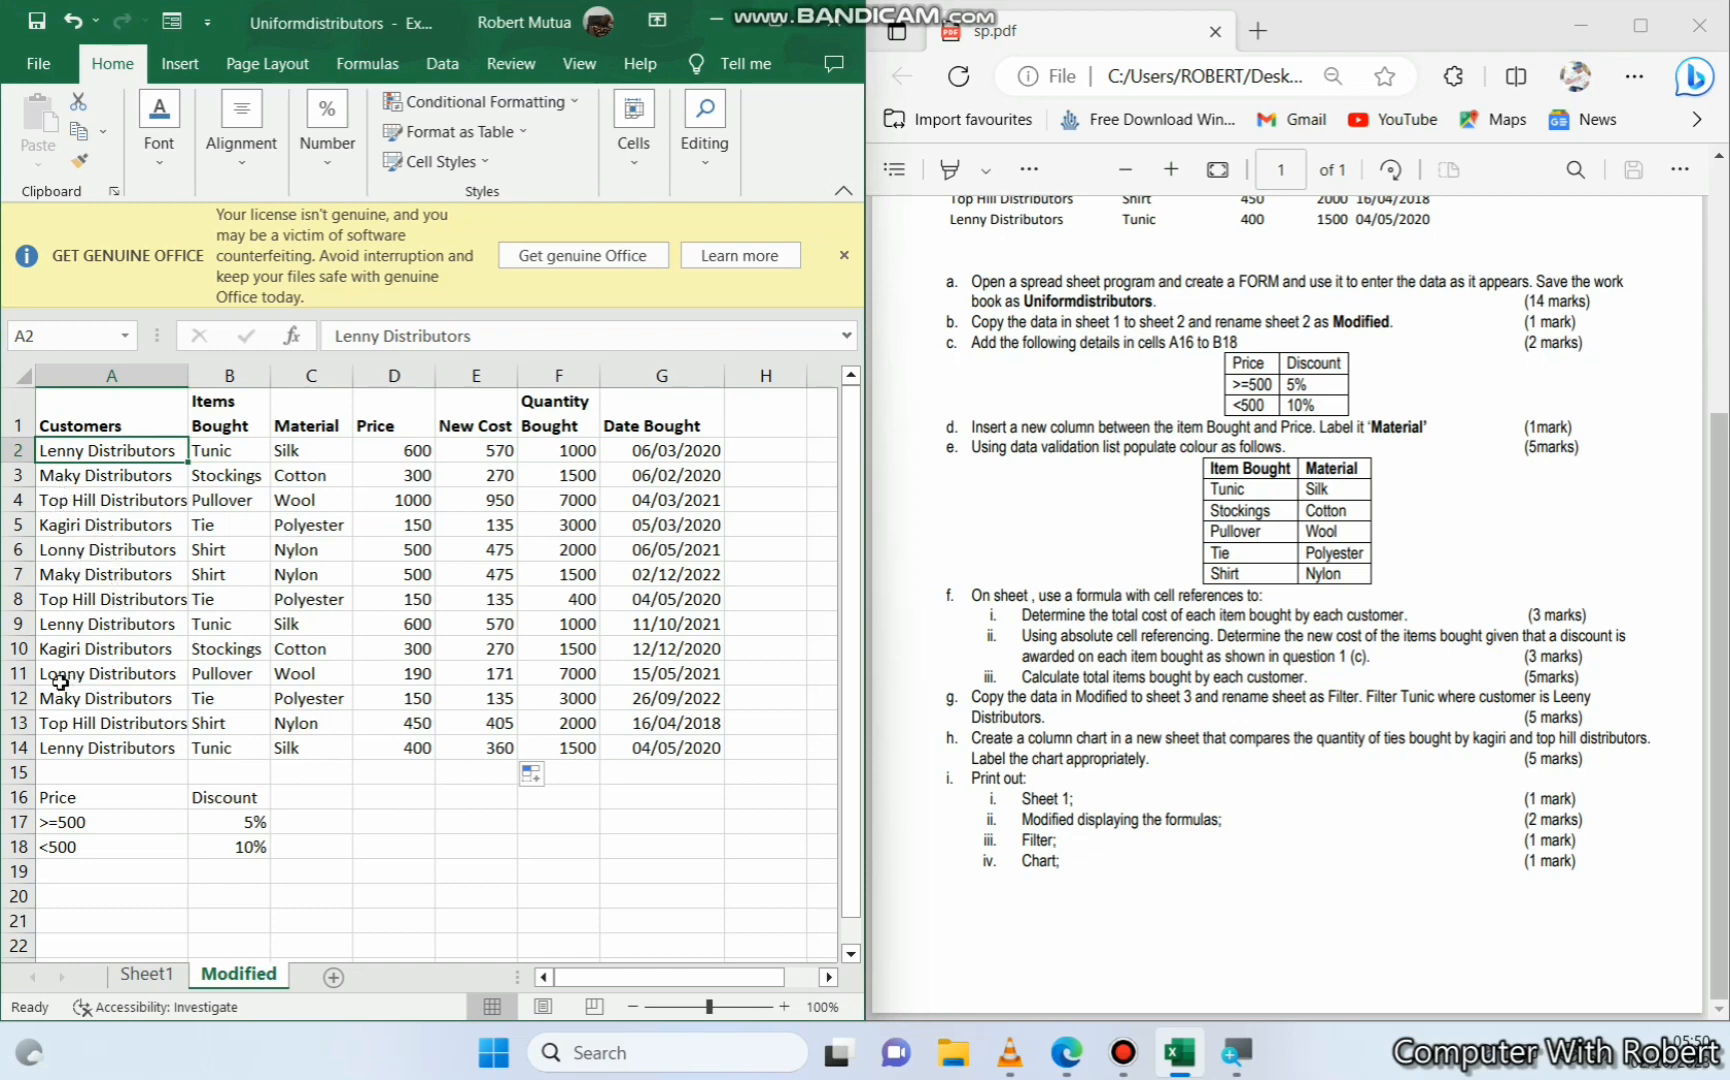
{"action": "left_click", "coordinate": [55, 677]}
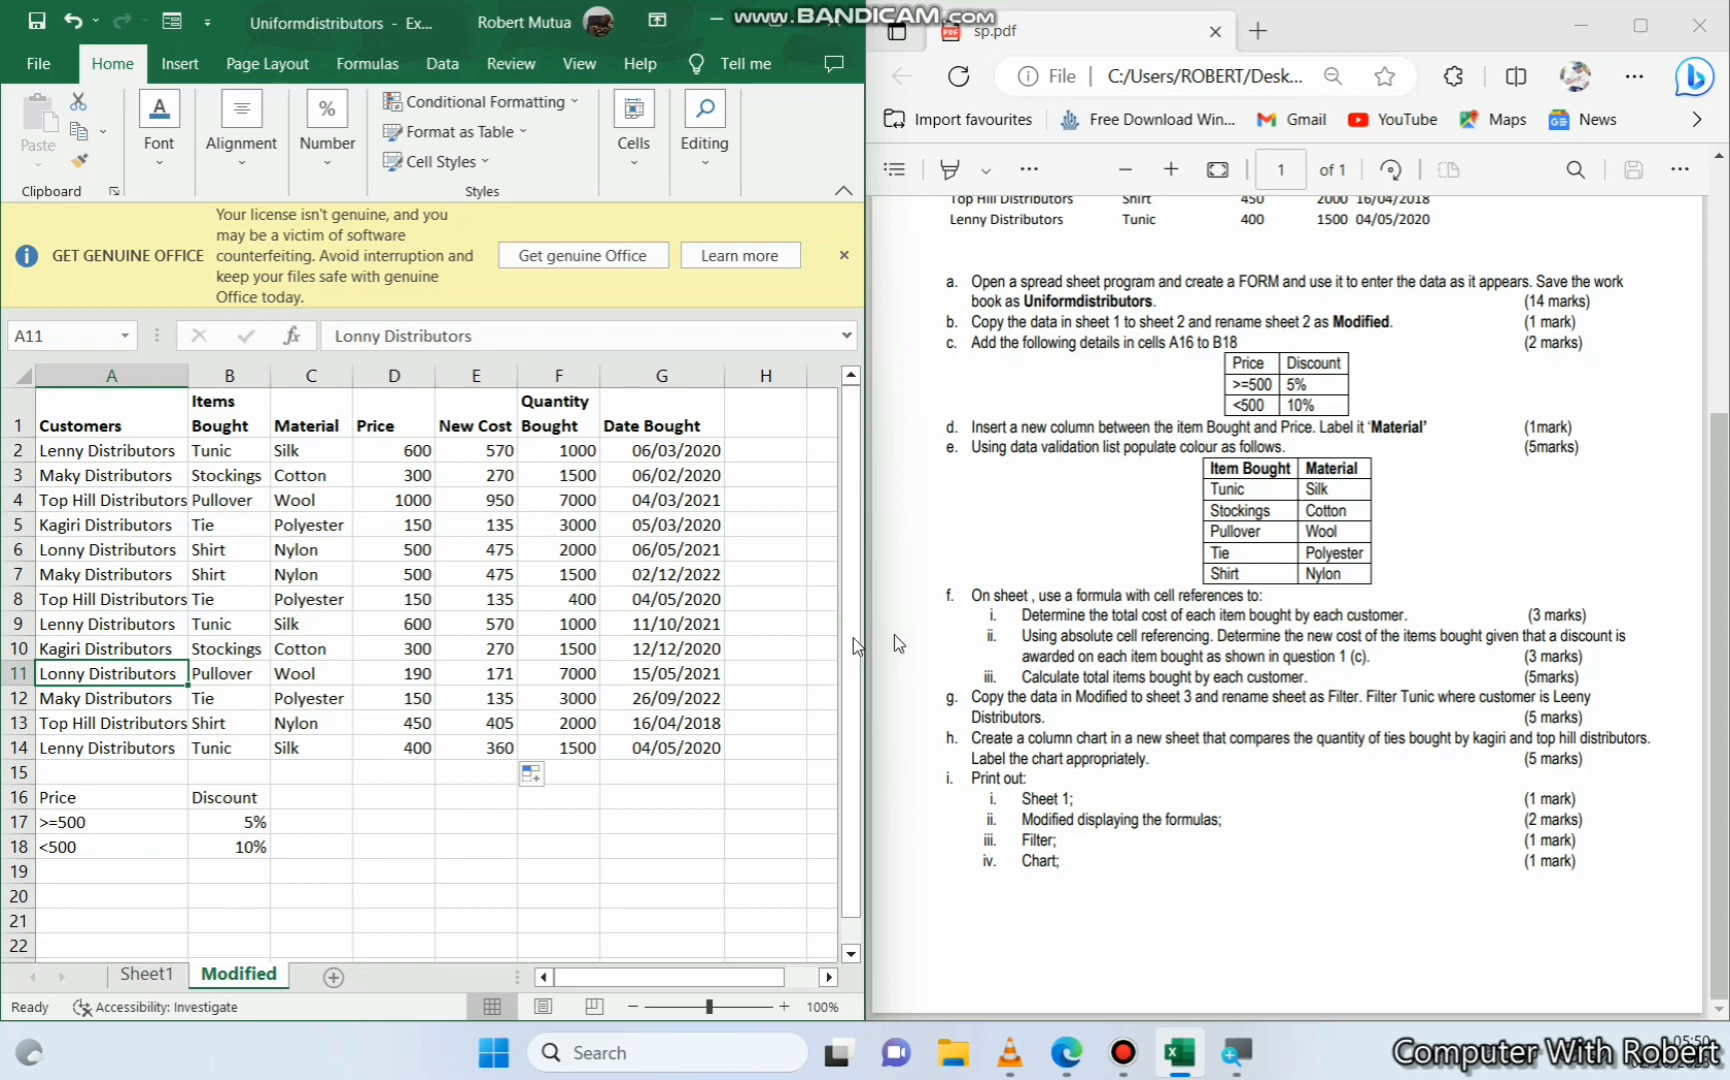
{"action": "scroll", "coordinate": [89, 480], "scroll_direction": "down", "scroll_amount": 1}
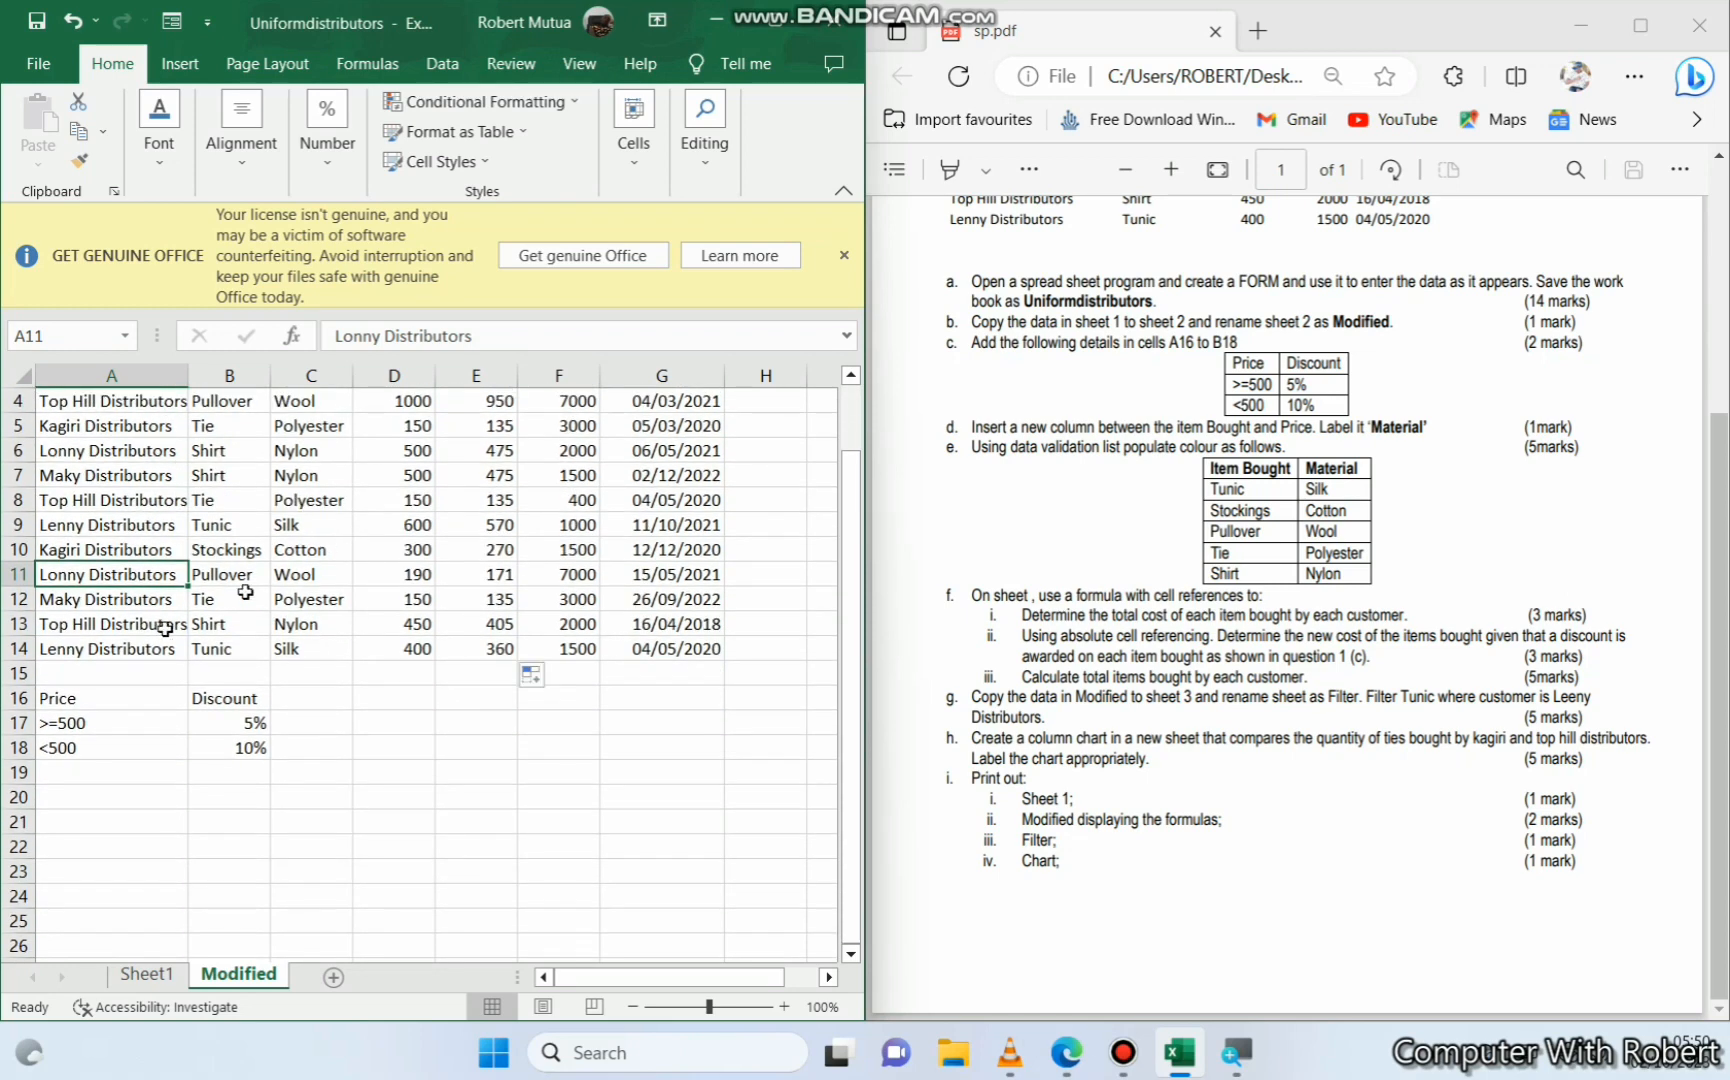
{"action": "scroll", "coordinate": [102, 678], "scroll_direction": "up", "scroll_amount": 1}
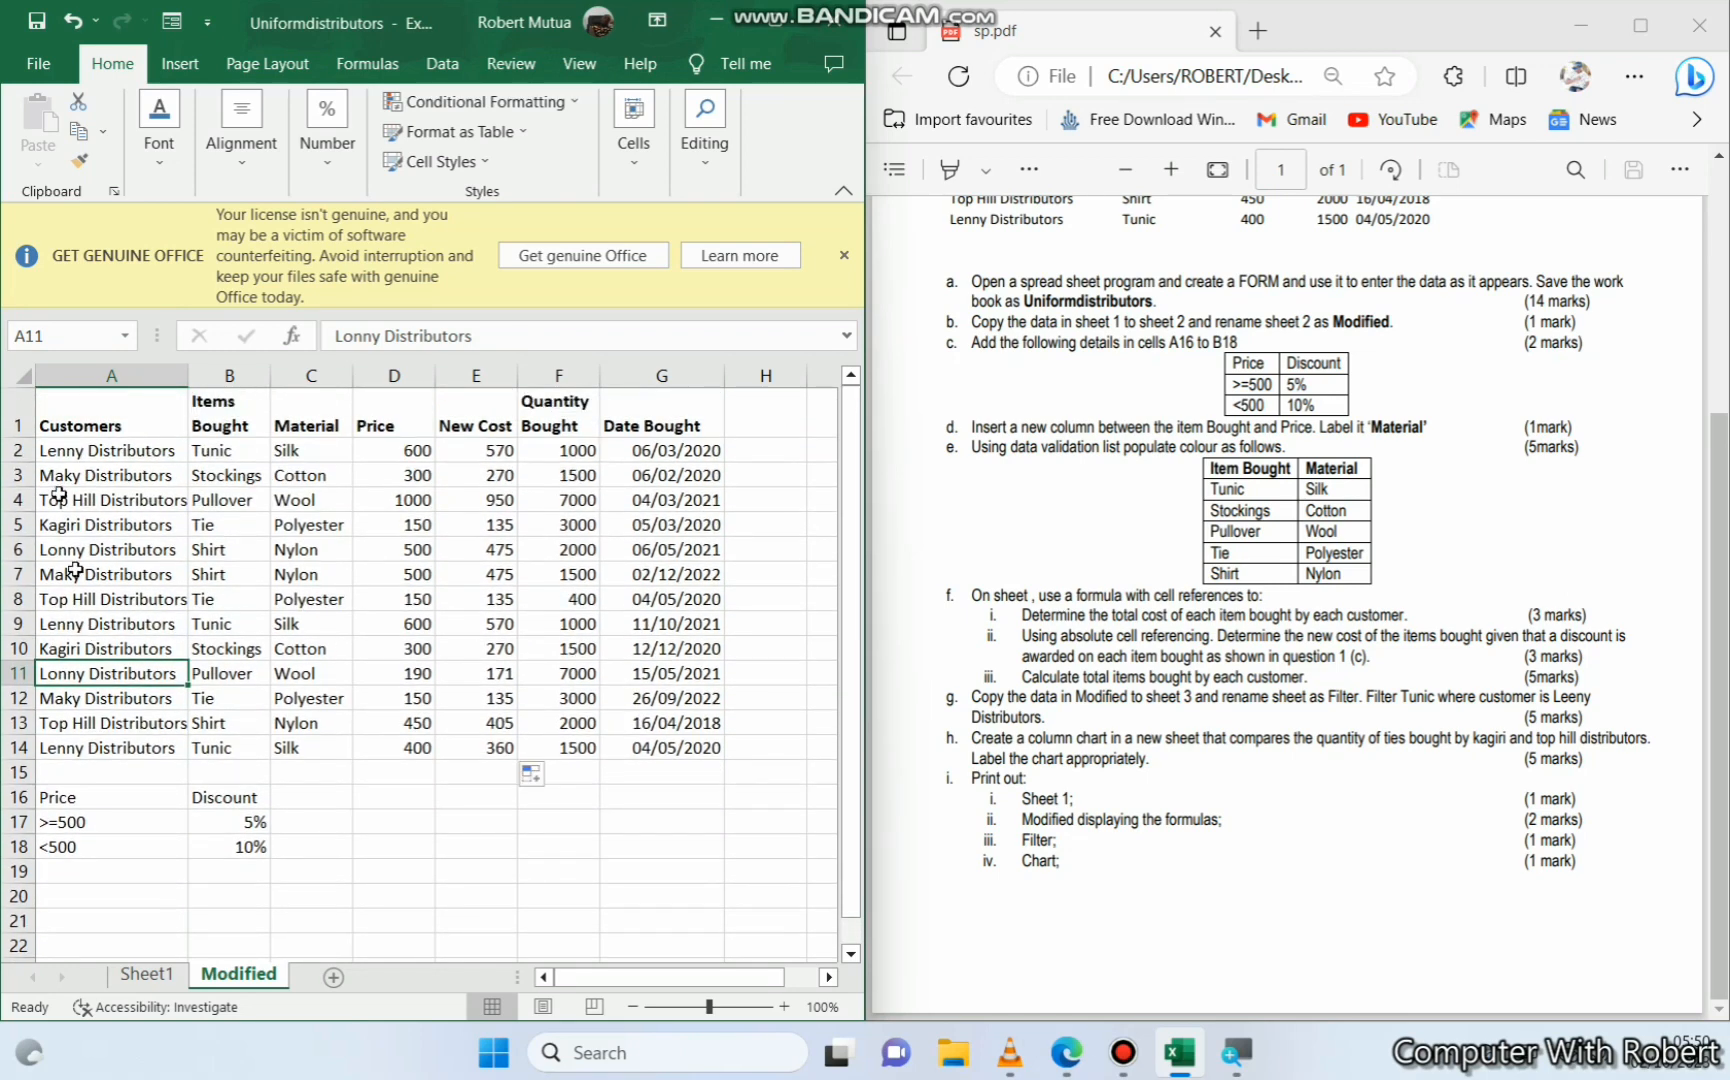
{"action": "double_click", "coordinate": [54, 450]}
{"action": "scroll", "coordinate": [227, 457], "scroll_direction": "down", "scroll_amount": 1}
{"action": "scroll", "coordinate": [640, 490], "scroll_direction": "down", "scroll_amount": 1}
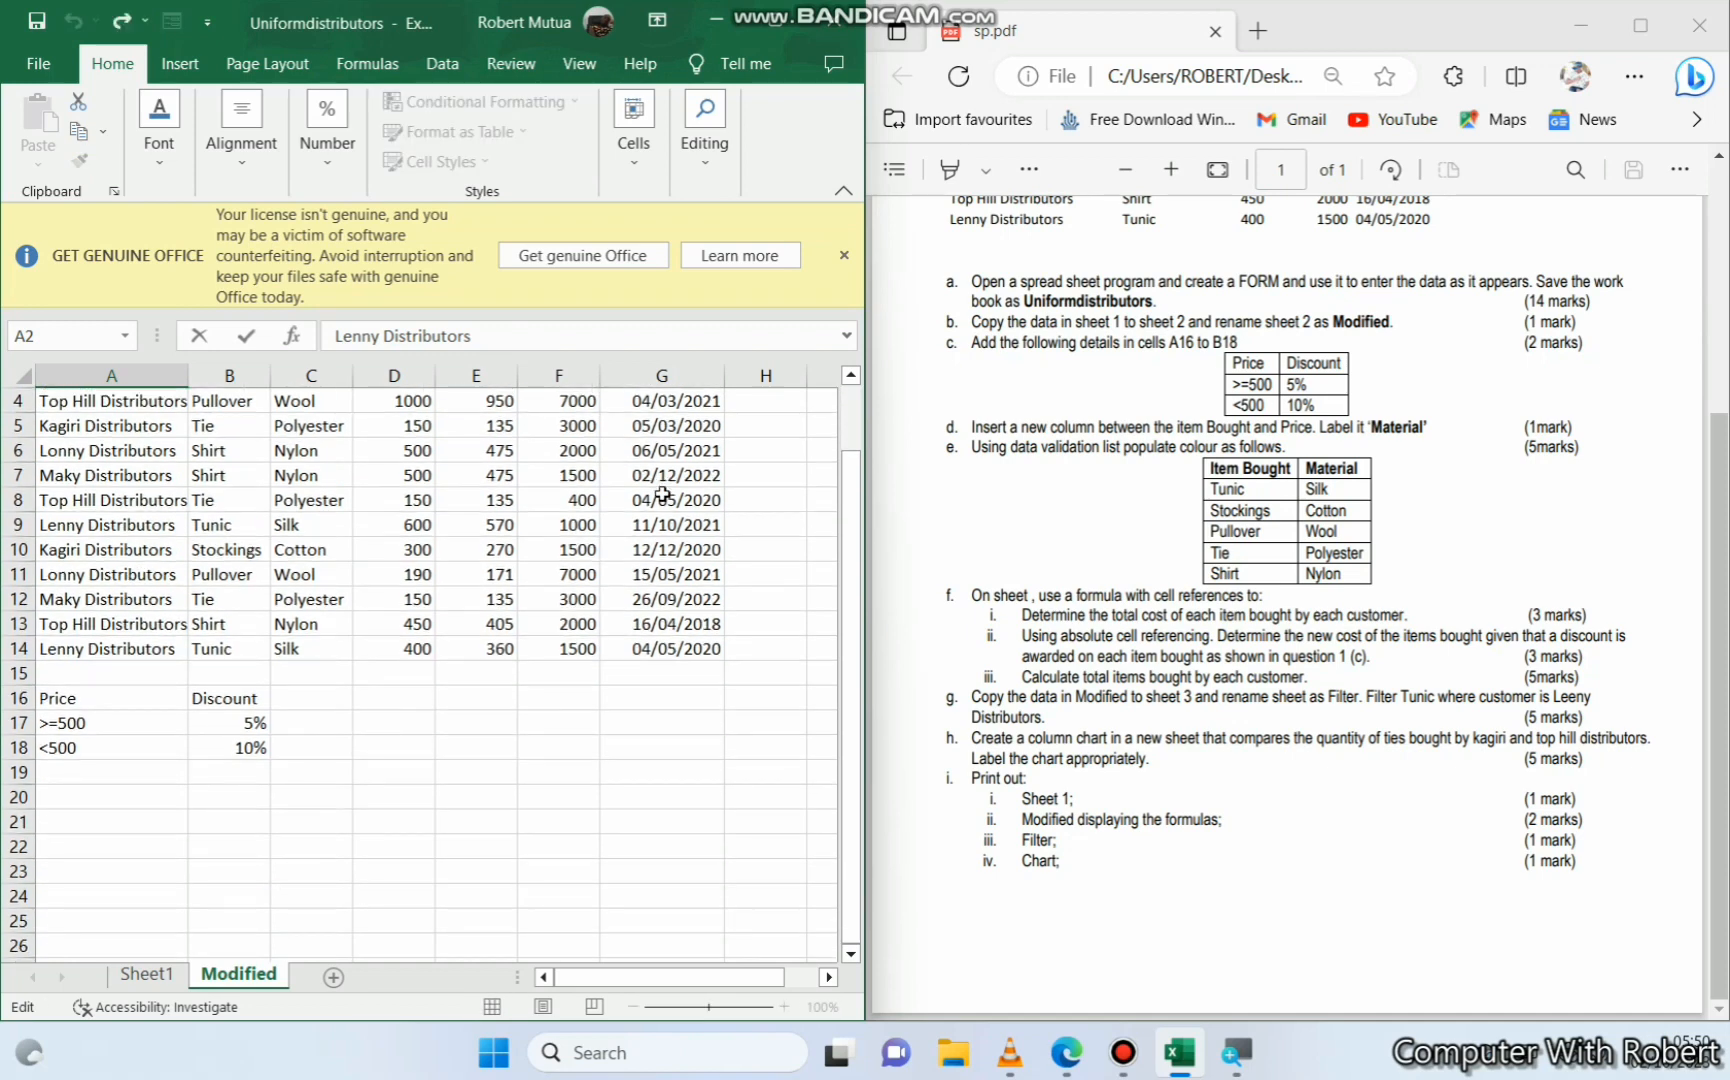
{"action": "key", "text": "BackSpace"}
{"action": "type", "text": "o"}
{"action": "key", "text": "BackSpace"}
{"action": "type", "text": "e"}
Compare the customer entries in A11, A2 and A14 and review the assignment's data table and instructions
{"action": "left_click", "coordinate": [121, 668]}
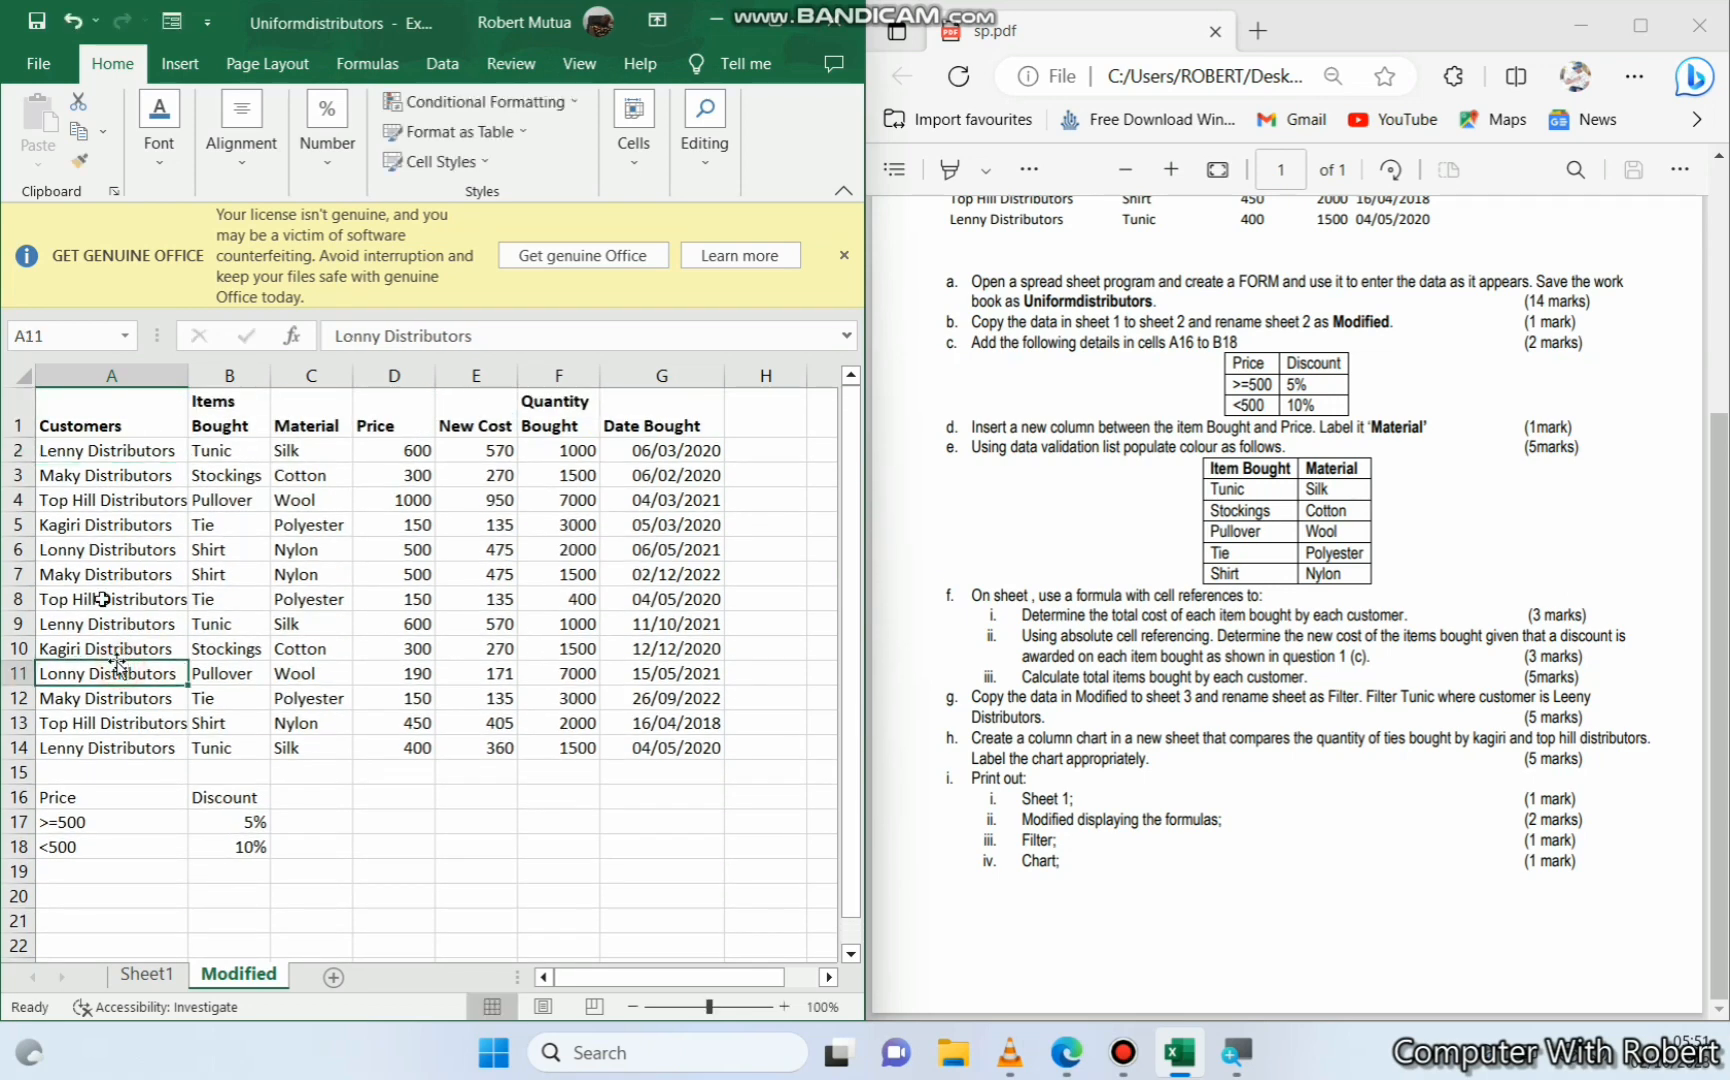
{"action": "left_click", "coordinate": [117, 454]}
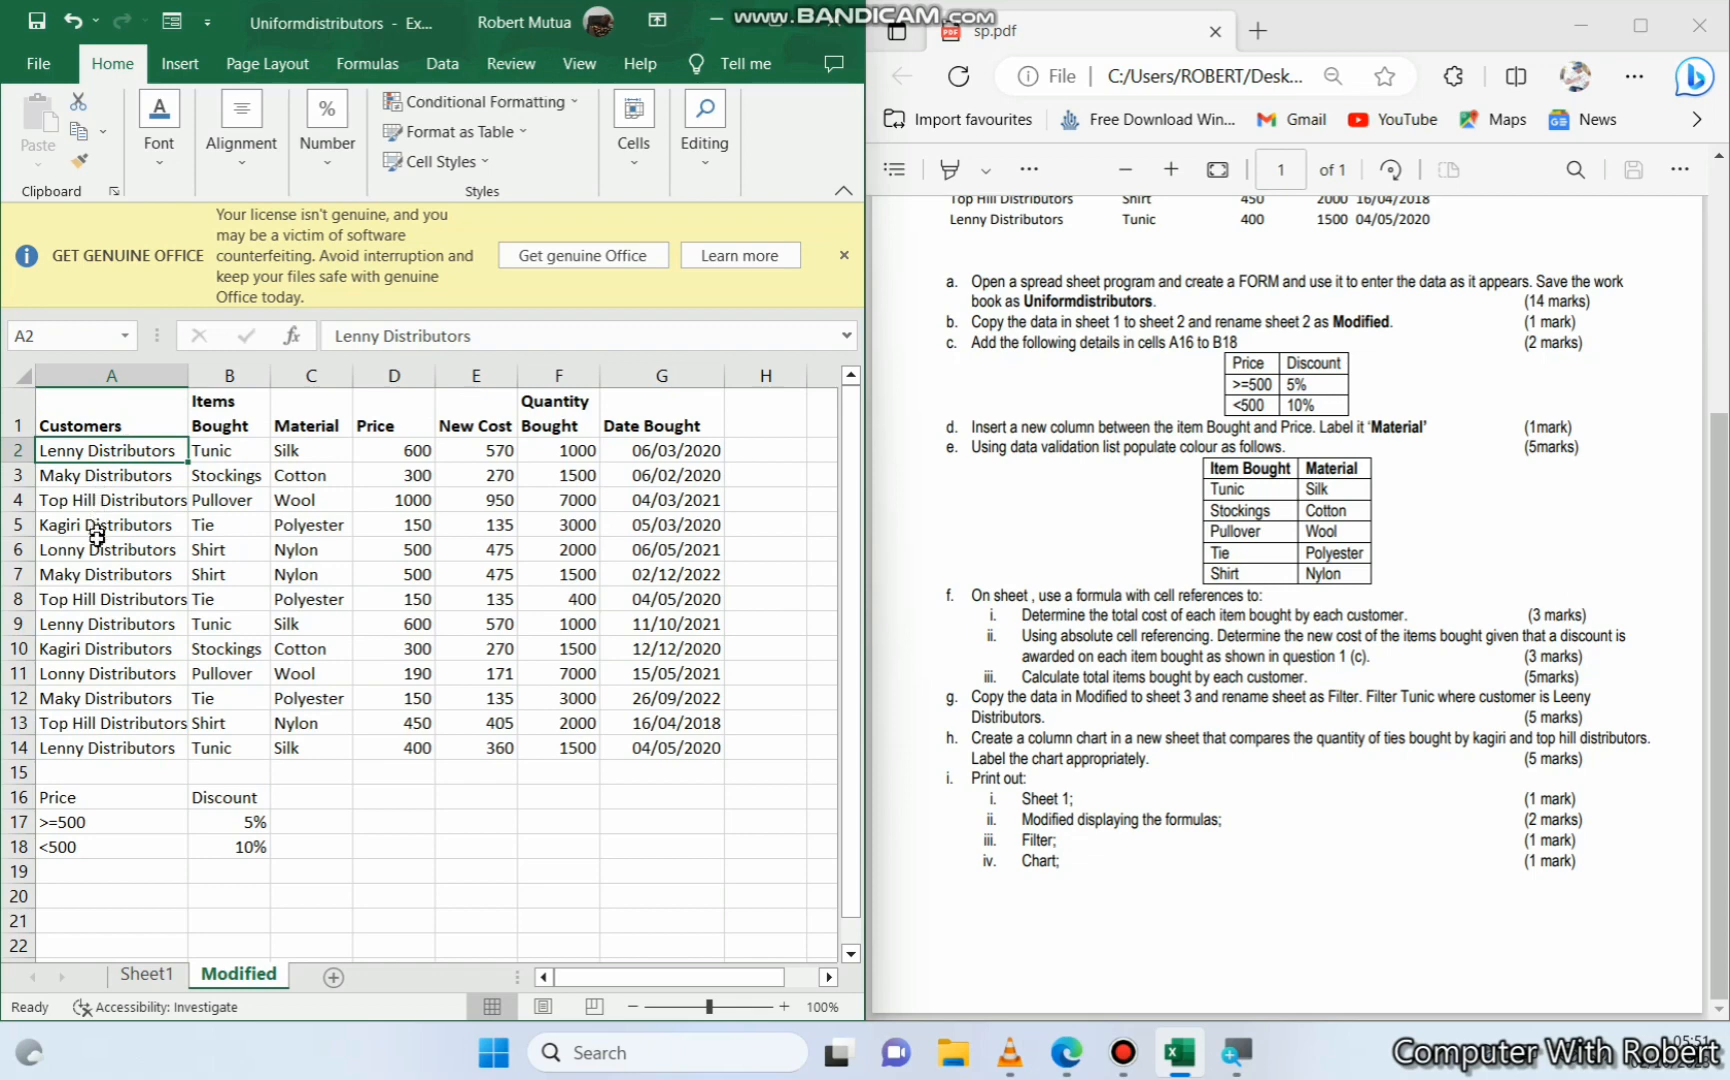
{"action": "left_click", "coordinate": [88, 752]}
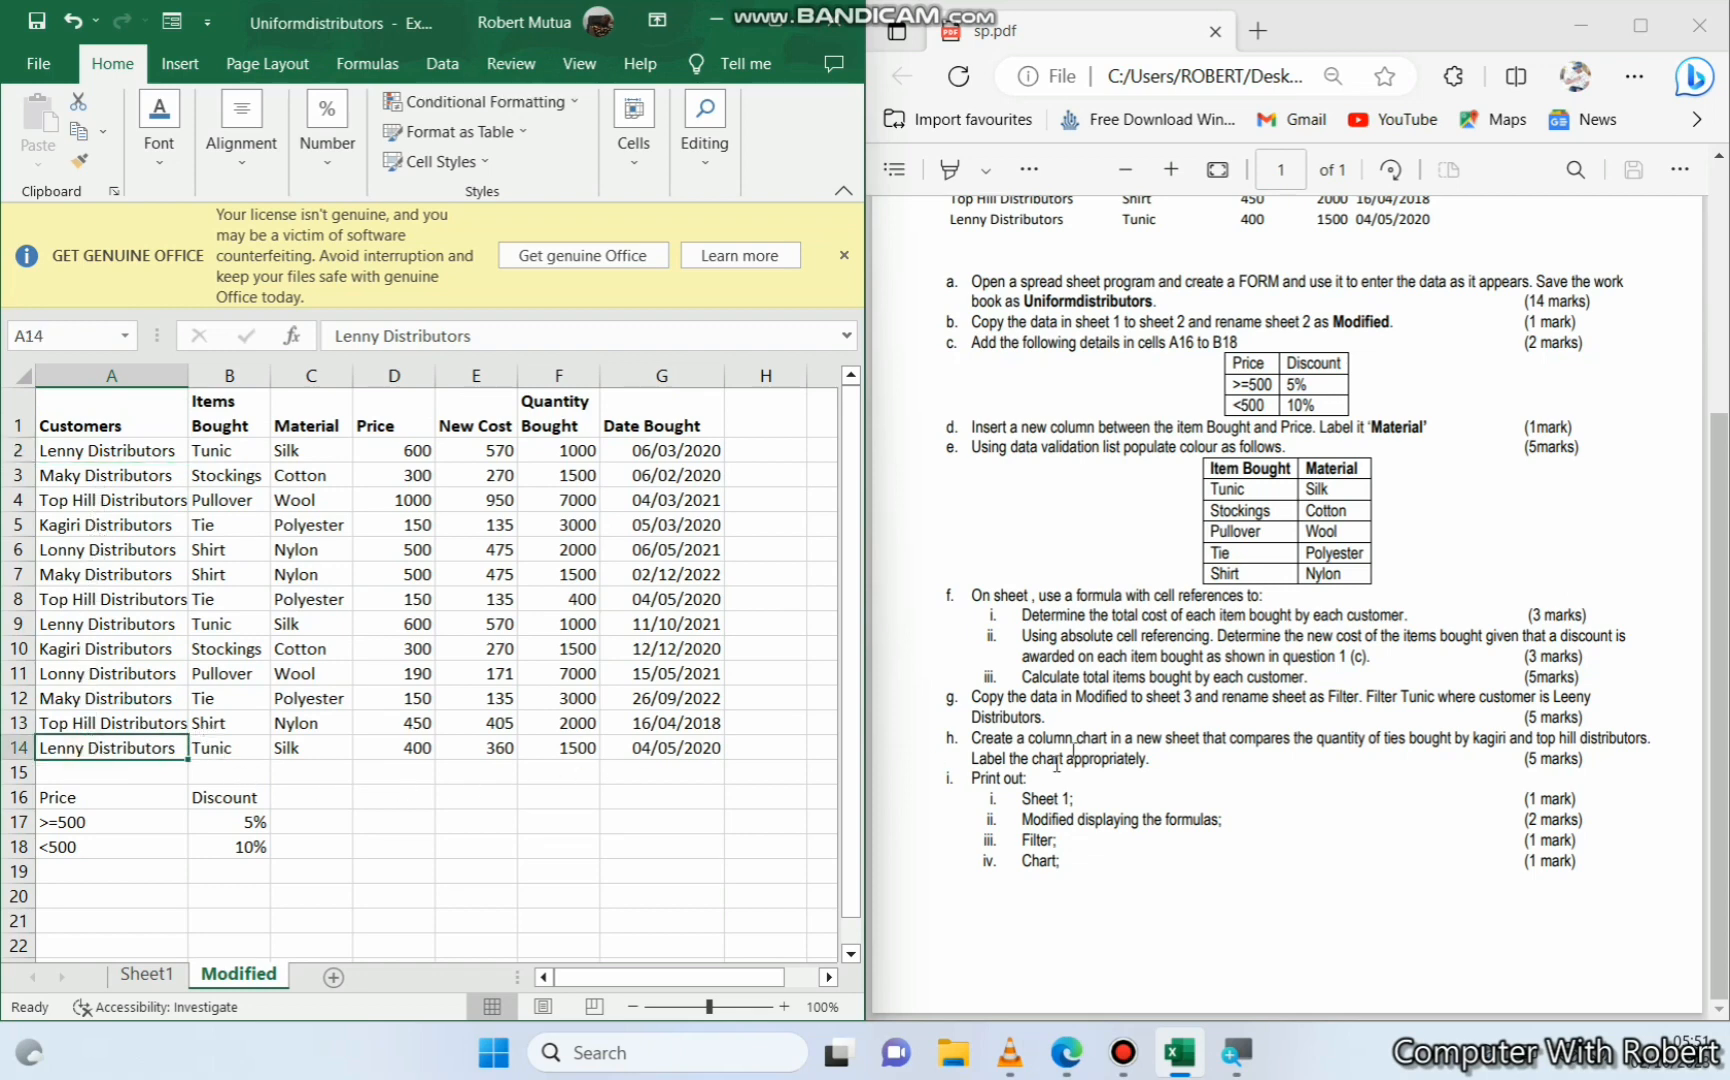
{"action": "scroll", "coordinate": [1290, 600], "scroll_direction": "up", "scroll_amount": 2}
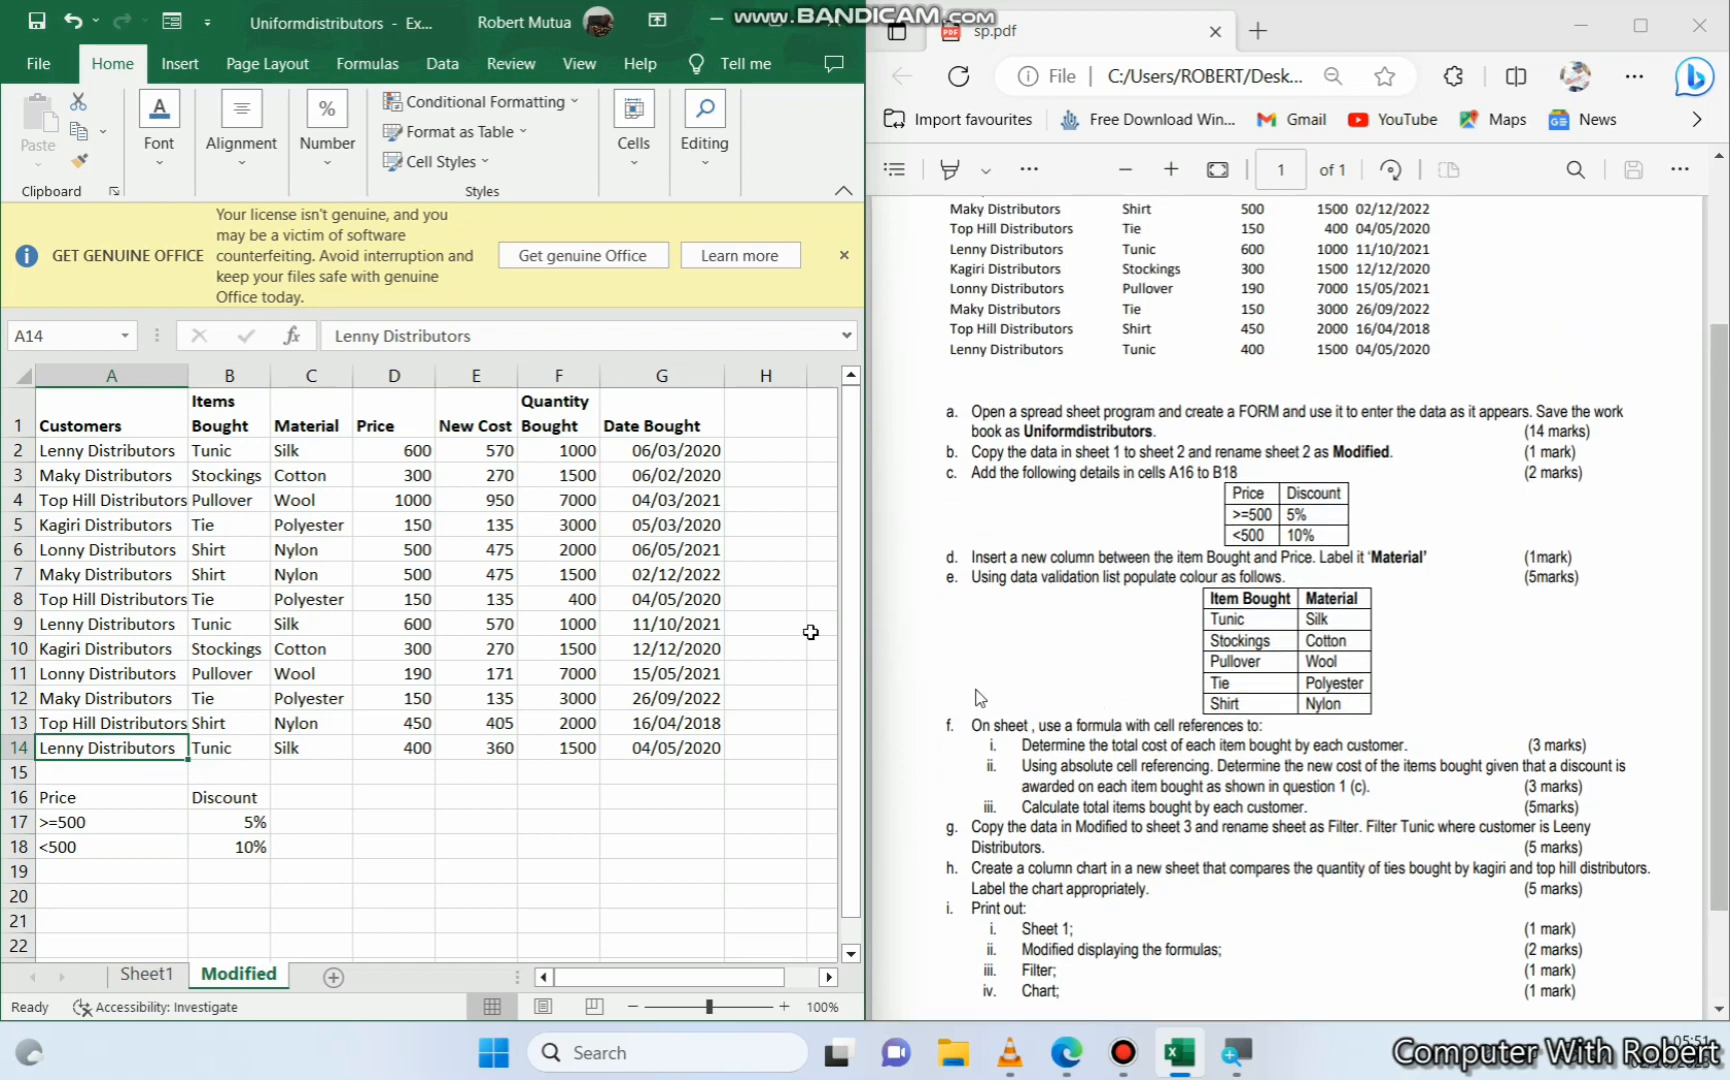
{"action": "left_click", "coordinate": [757, 426]}
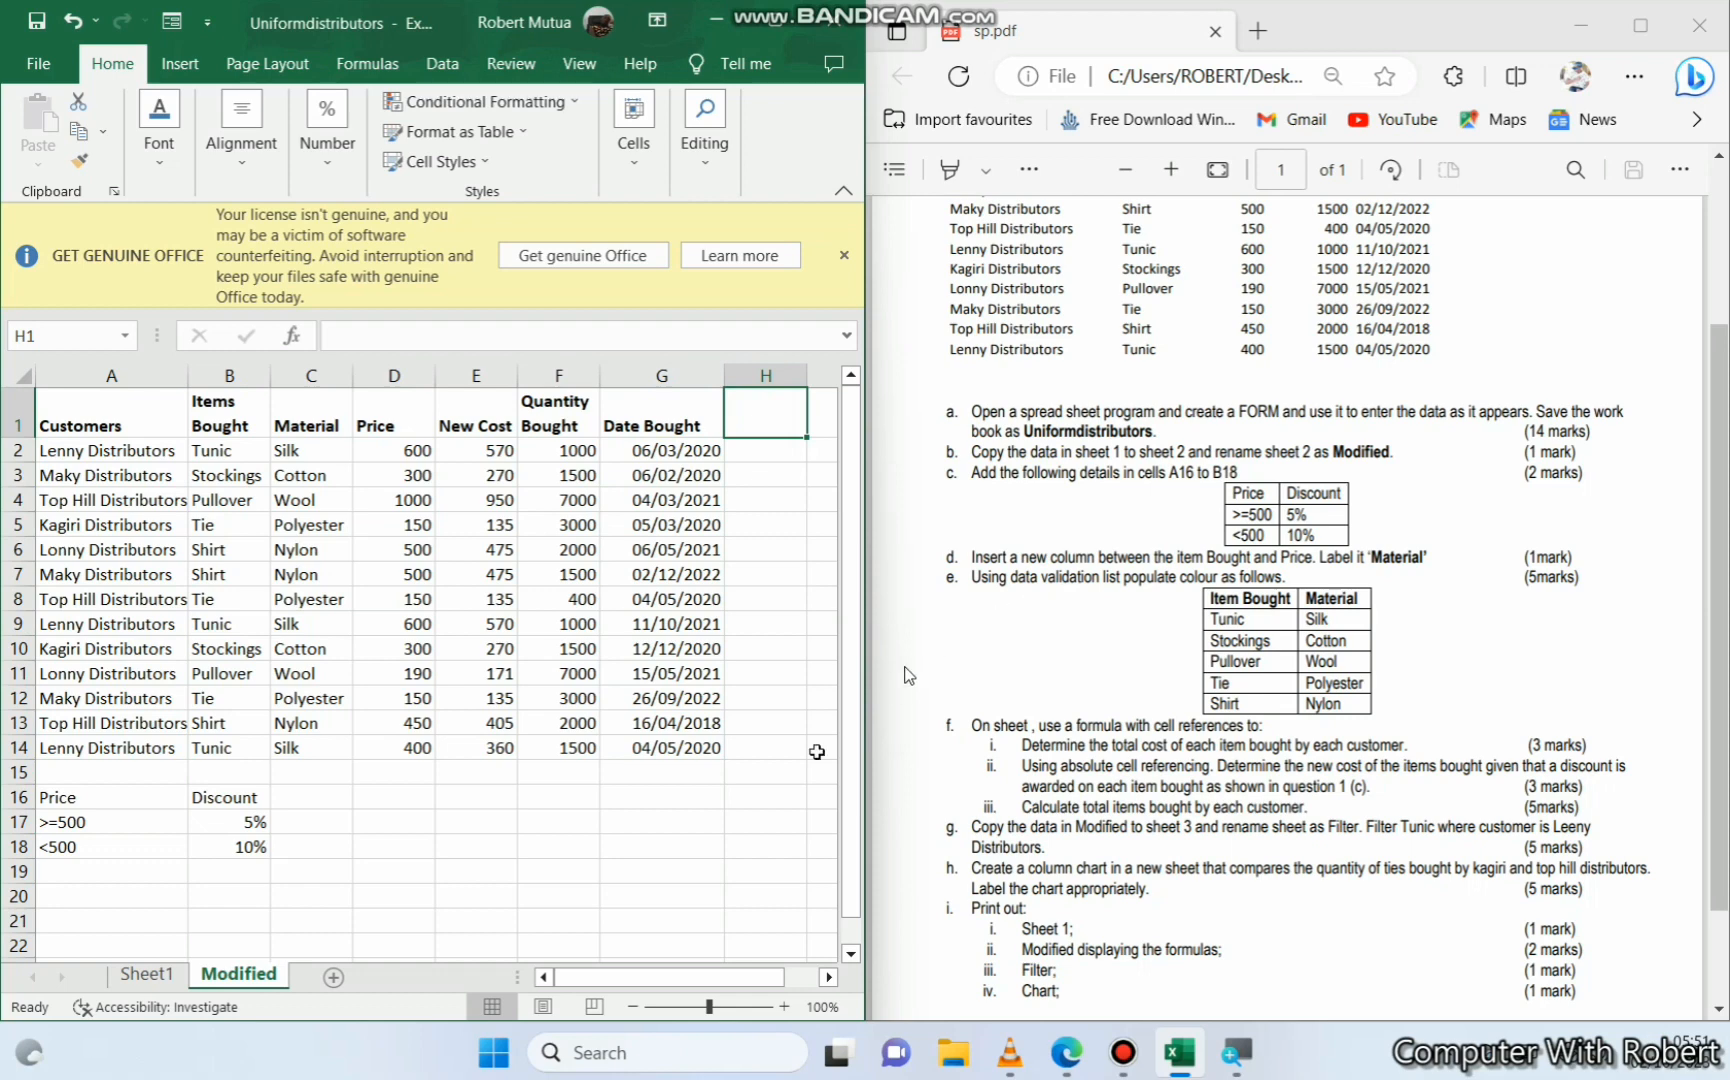
{"action": "left_click", "coordinate": [476, 797]}
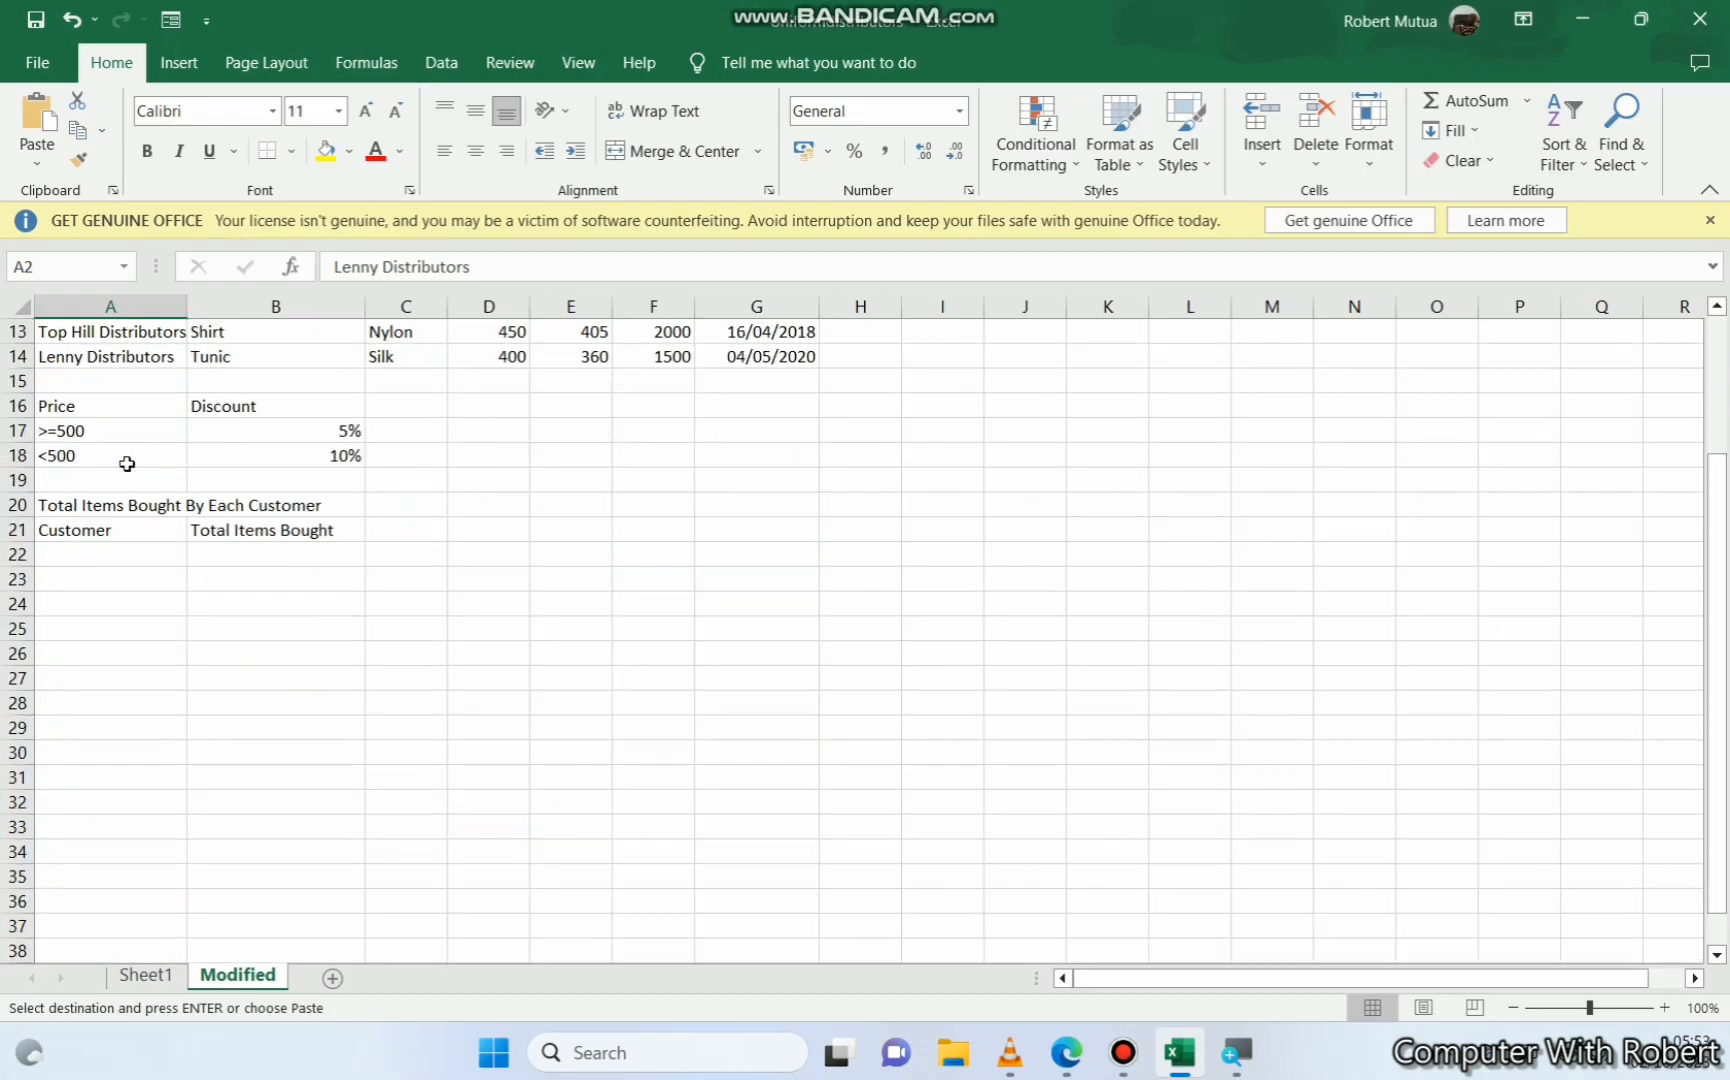
Enter Lenny Distributors in A22 under the Customer heading of the Total Items Bought By Each Customer table
{"action": "scroll", "coordinate": [124, 455], "scroll_direction": "down", "scroll_amount": 2}
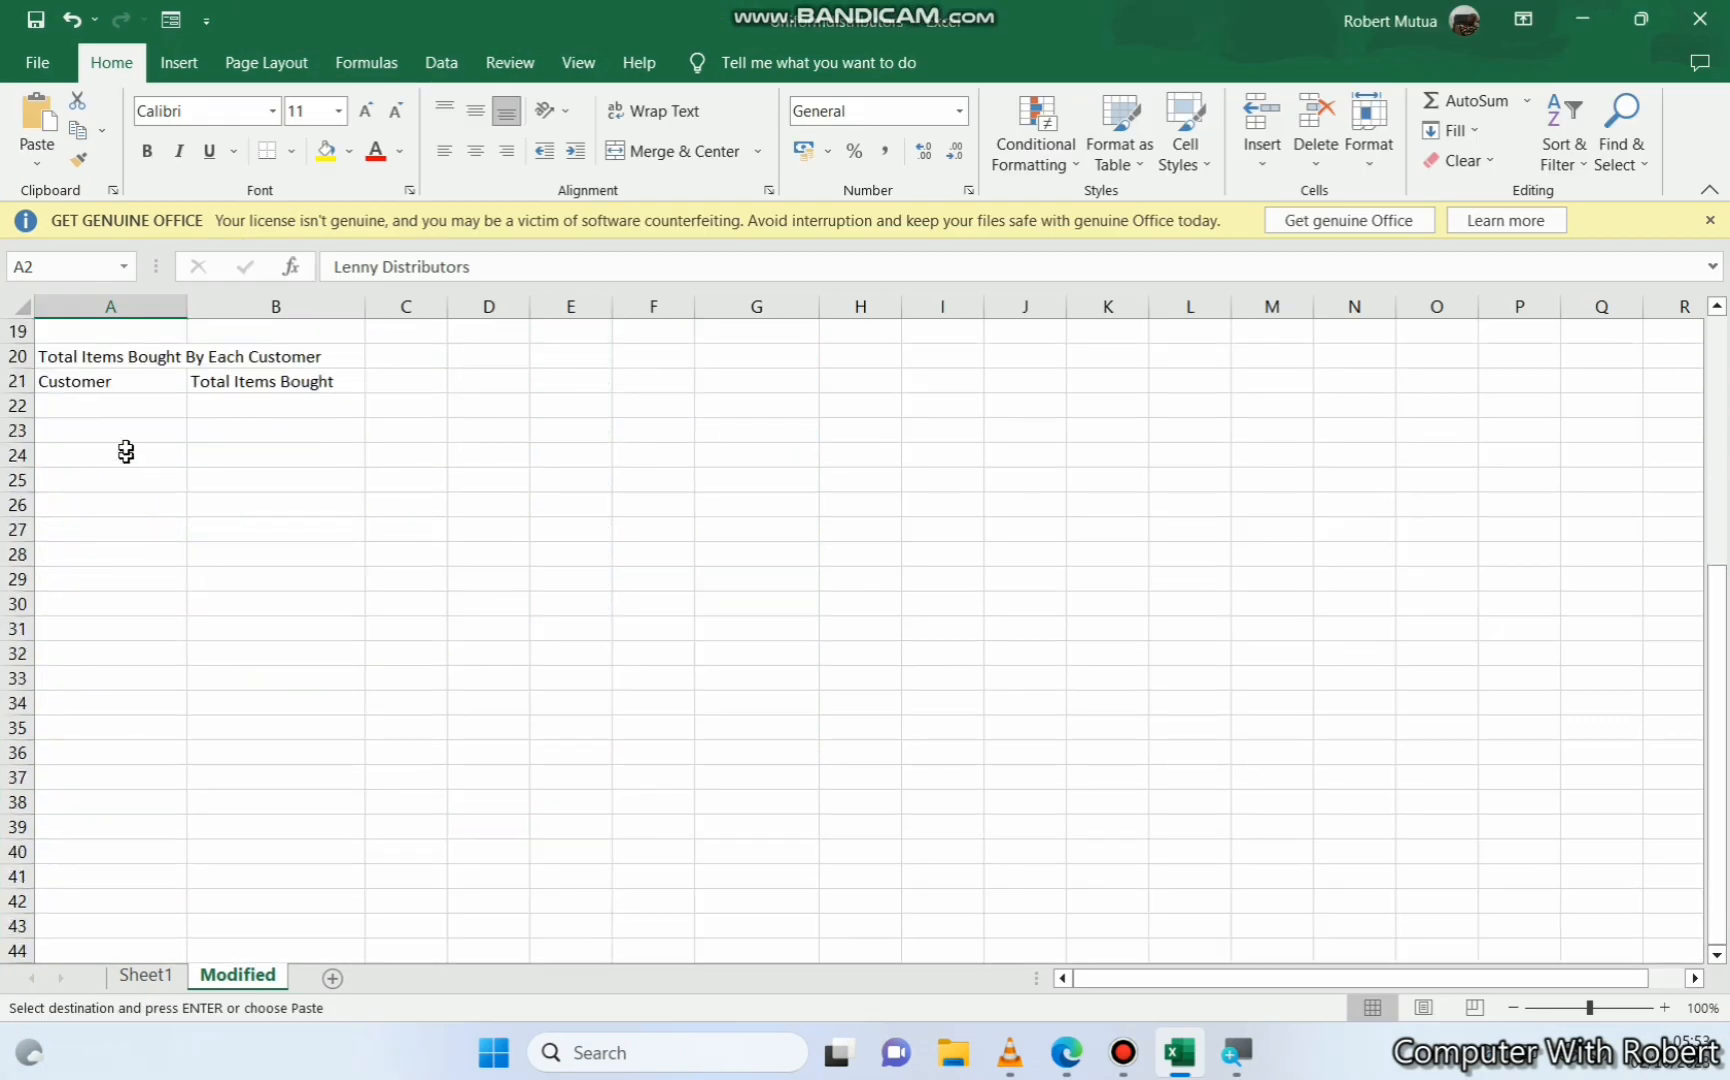
{"action": "left_click", "coordinate": [105, 404]}
{"action": "type", "text": "Lenny Distributors"}
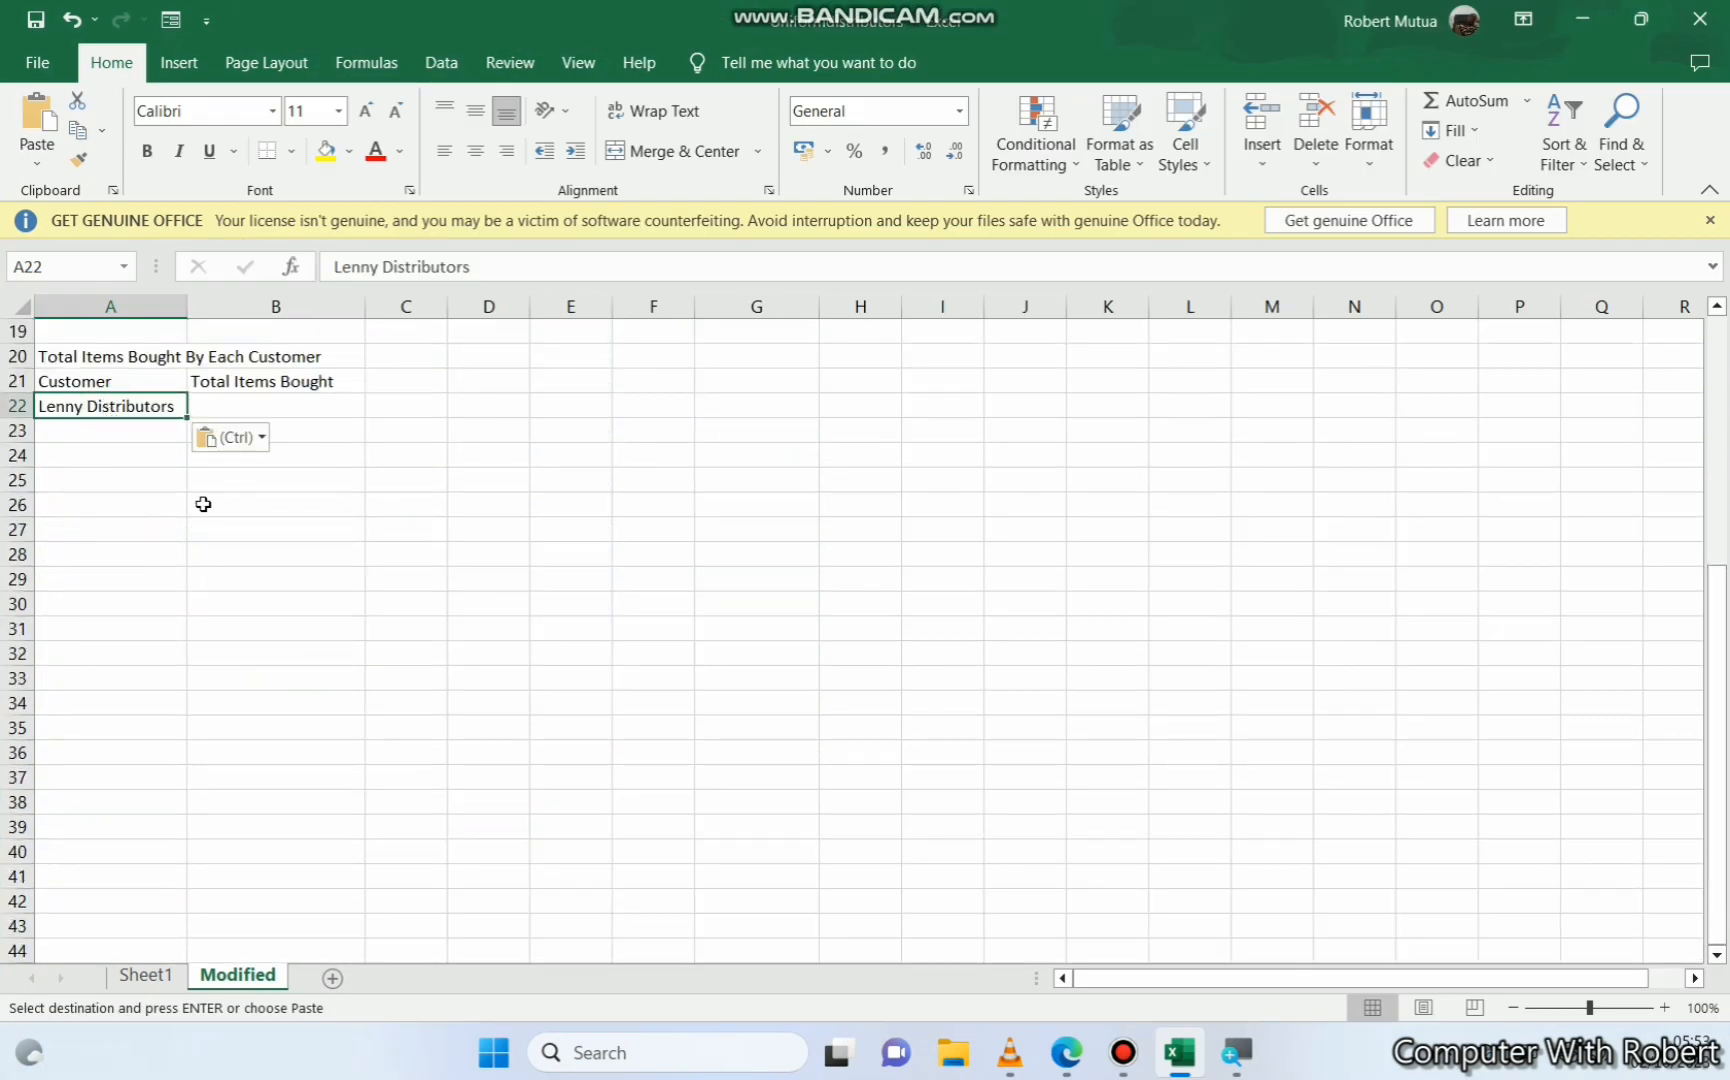
{"action": "scroll", "coordinate": [203, 504], "scroll_direction": "up", "scroll_amount": 6}
{"action": "key", "text": "Delete"}
{"action": "scroll", "coordinate": [203, 504], "scroll_direction": "down", "scroll_amount": 4}
{"action": "type", "text": "`"}
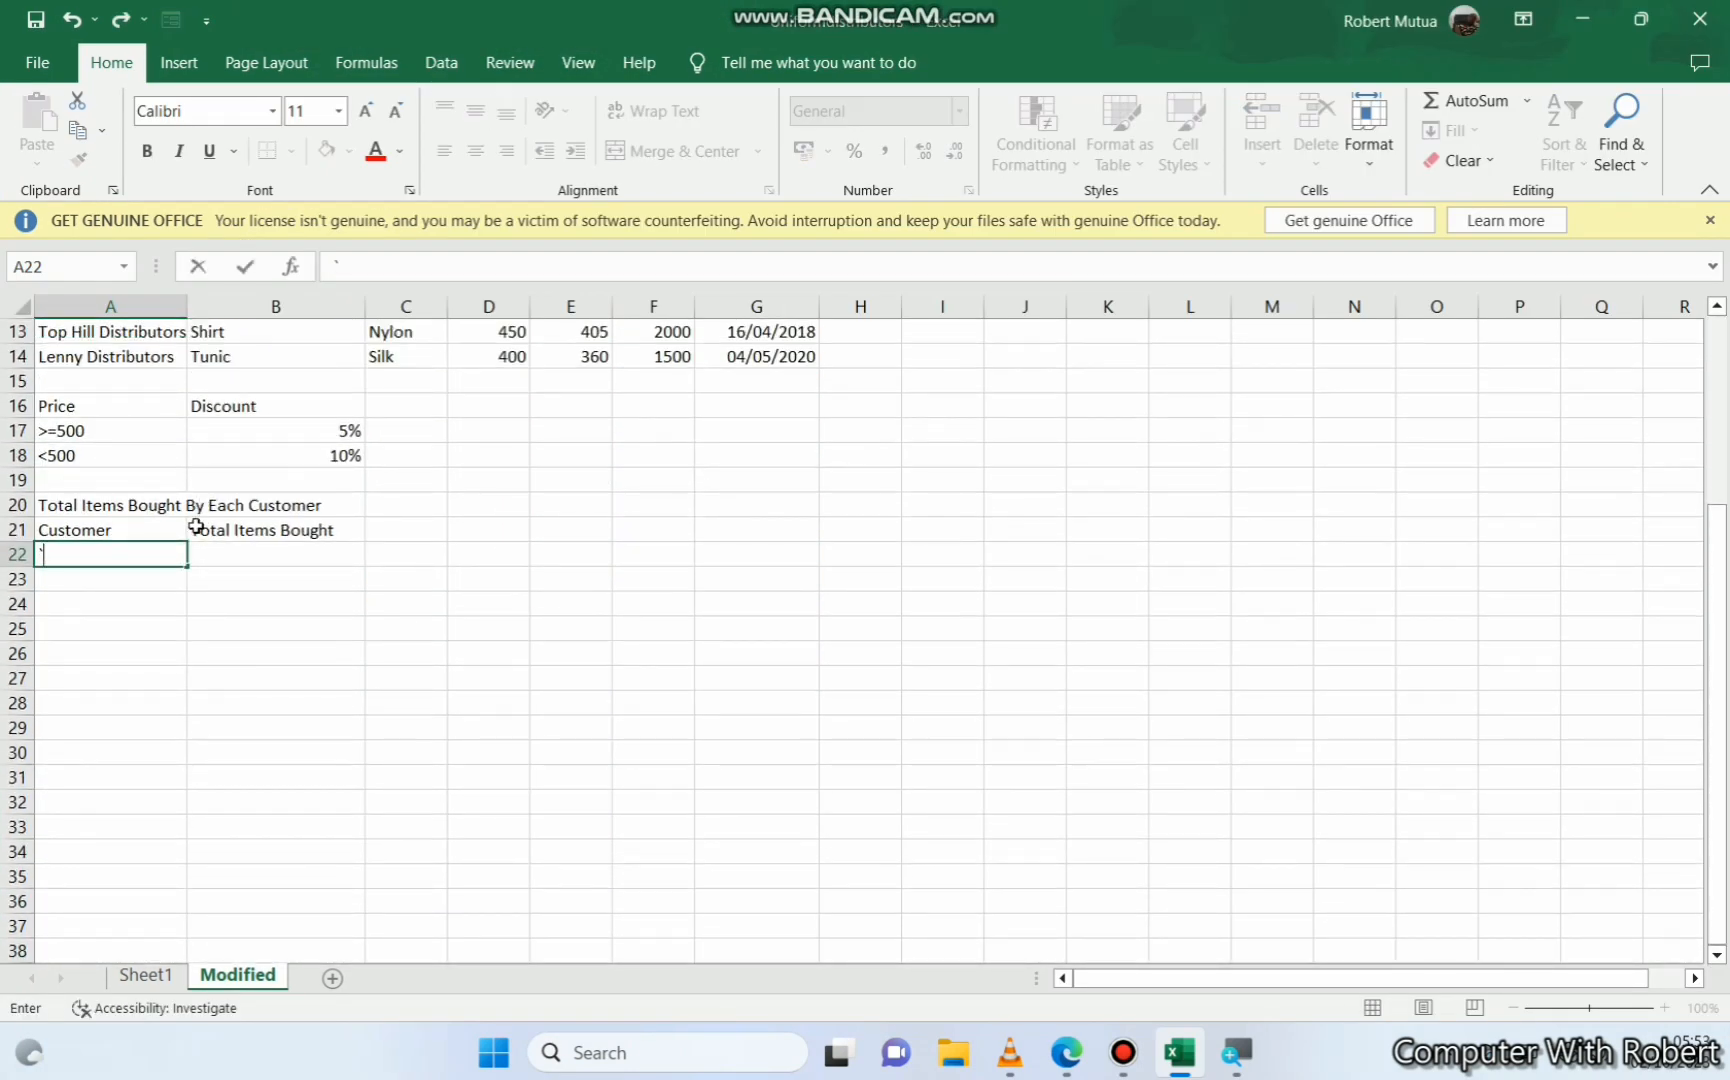
{"action": "key", "text": "BackSpace"}
{"action": "type", "text": "Lenny Distributors"}
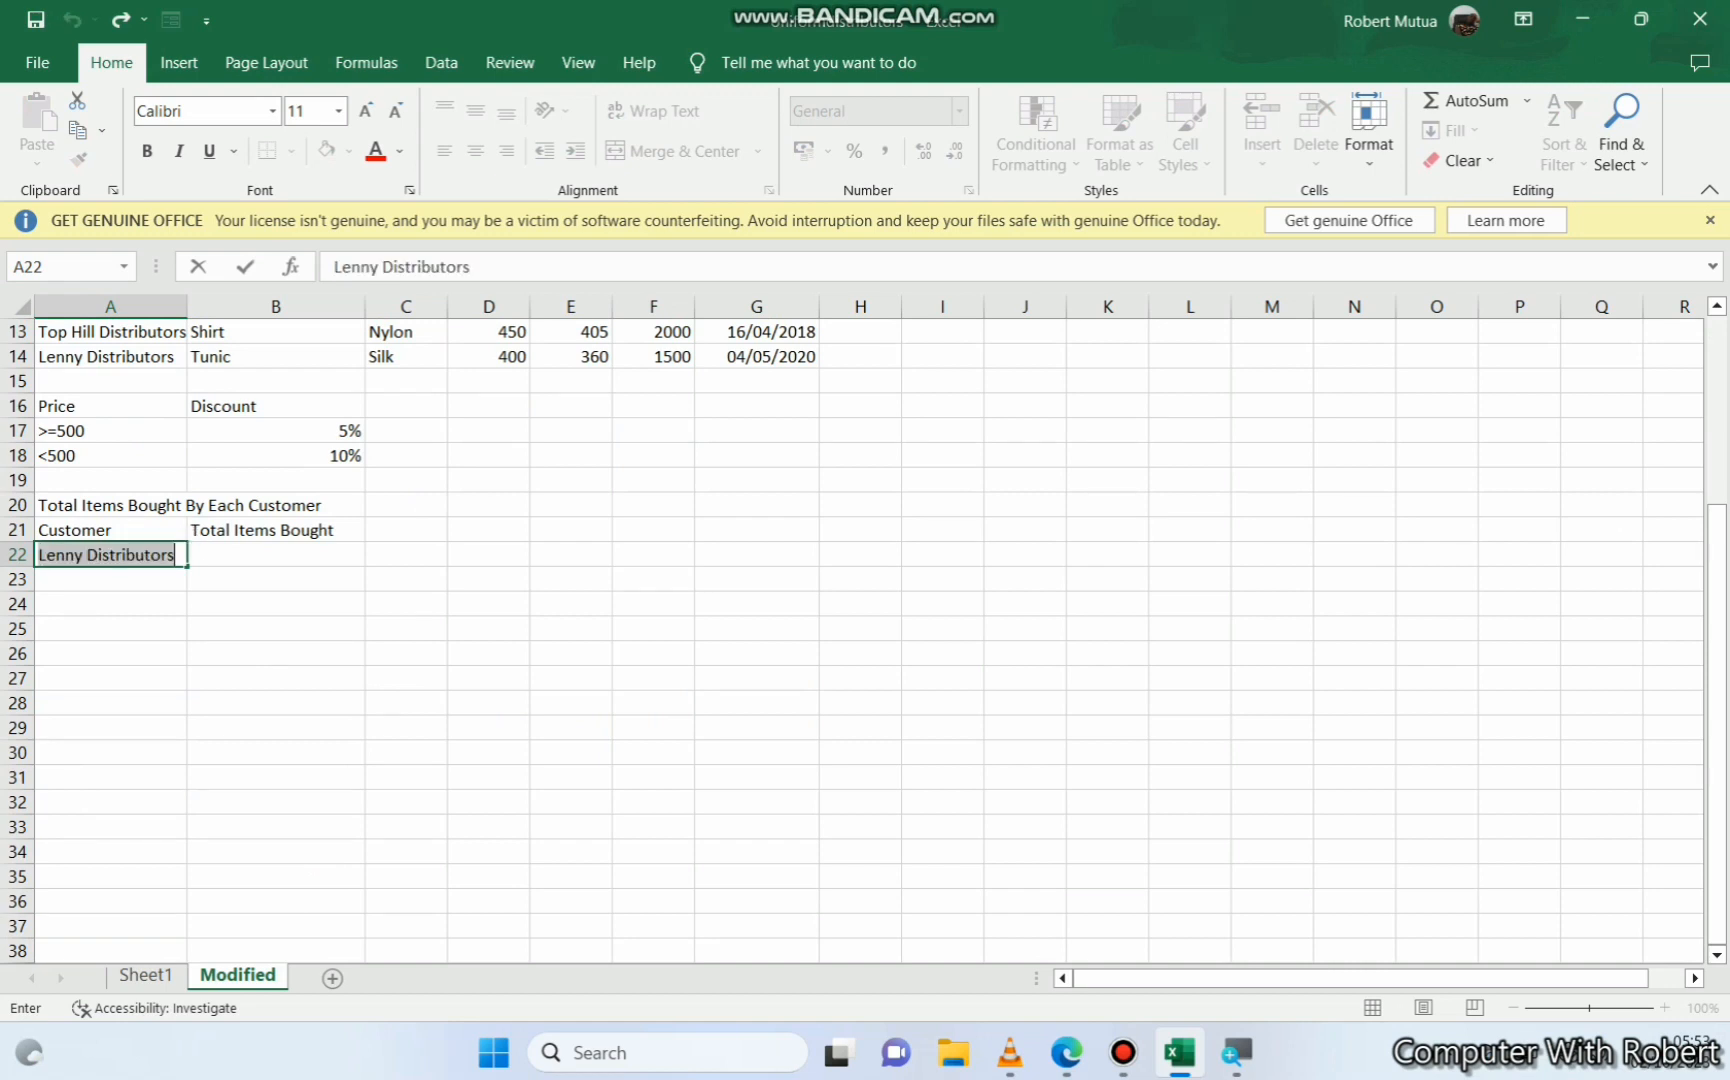
Enter =SUMIF(A2:A14,"Lenny Distributors",F2:F14) in B22 to total the quantity bought by Lenny Distributors
{"action": "left_click", "coordinate": [200, 560]}
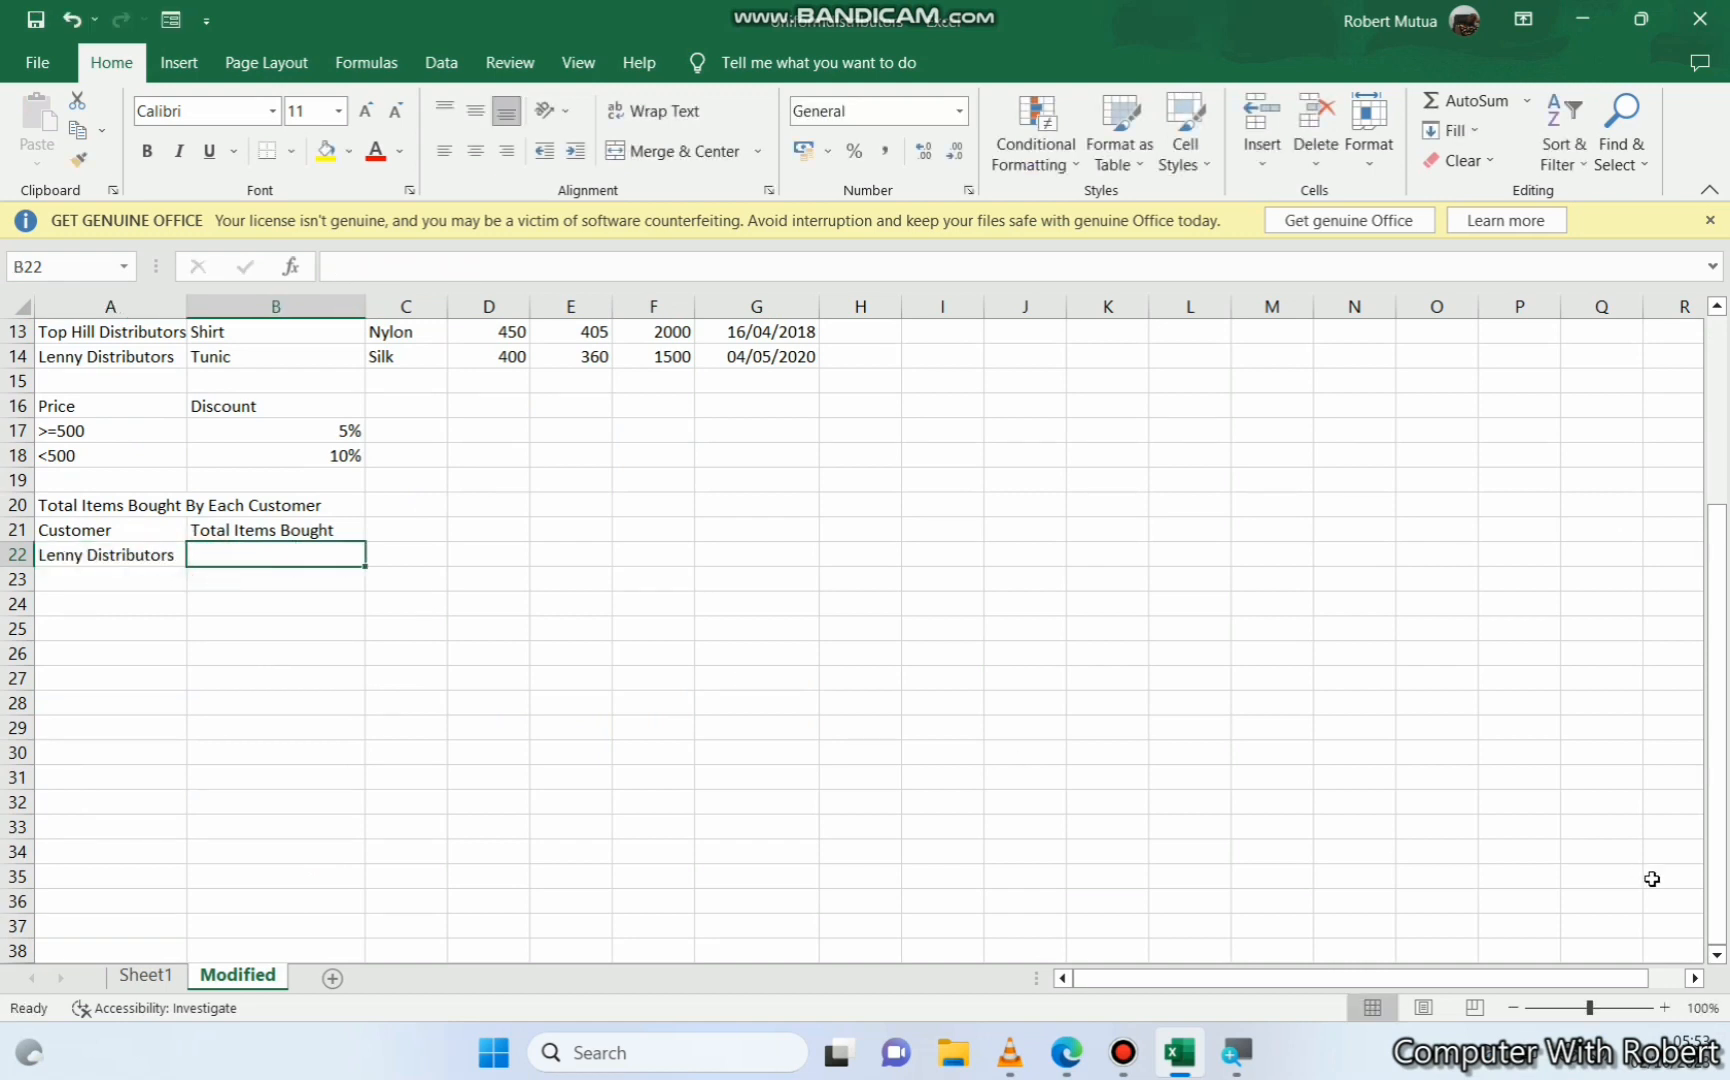
{"action": "scroll", "coordinate": [782, 836], "scroll_direction": "up", "scroll_amount": 4}
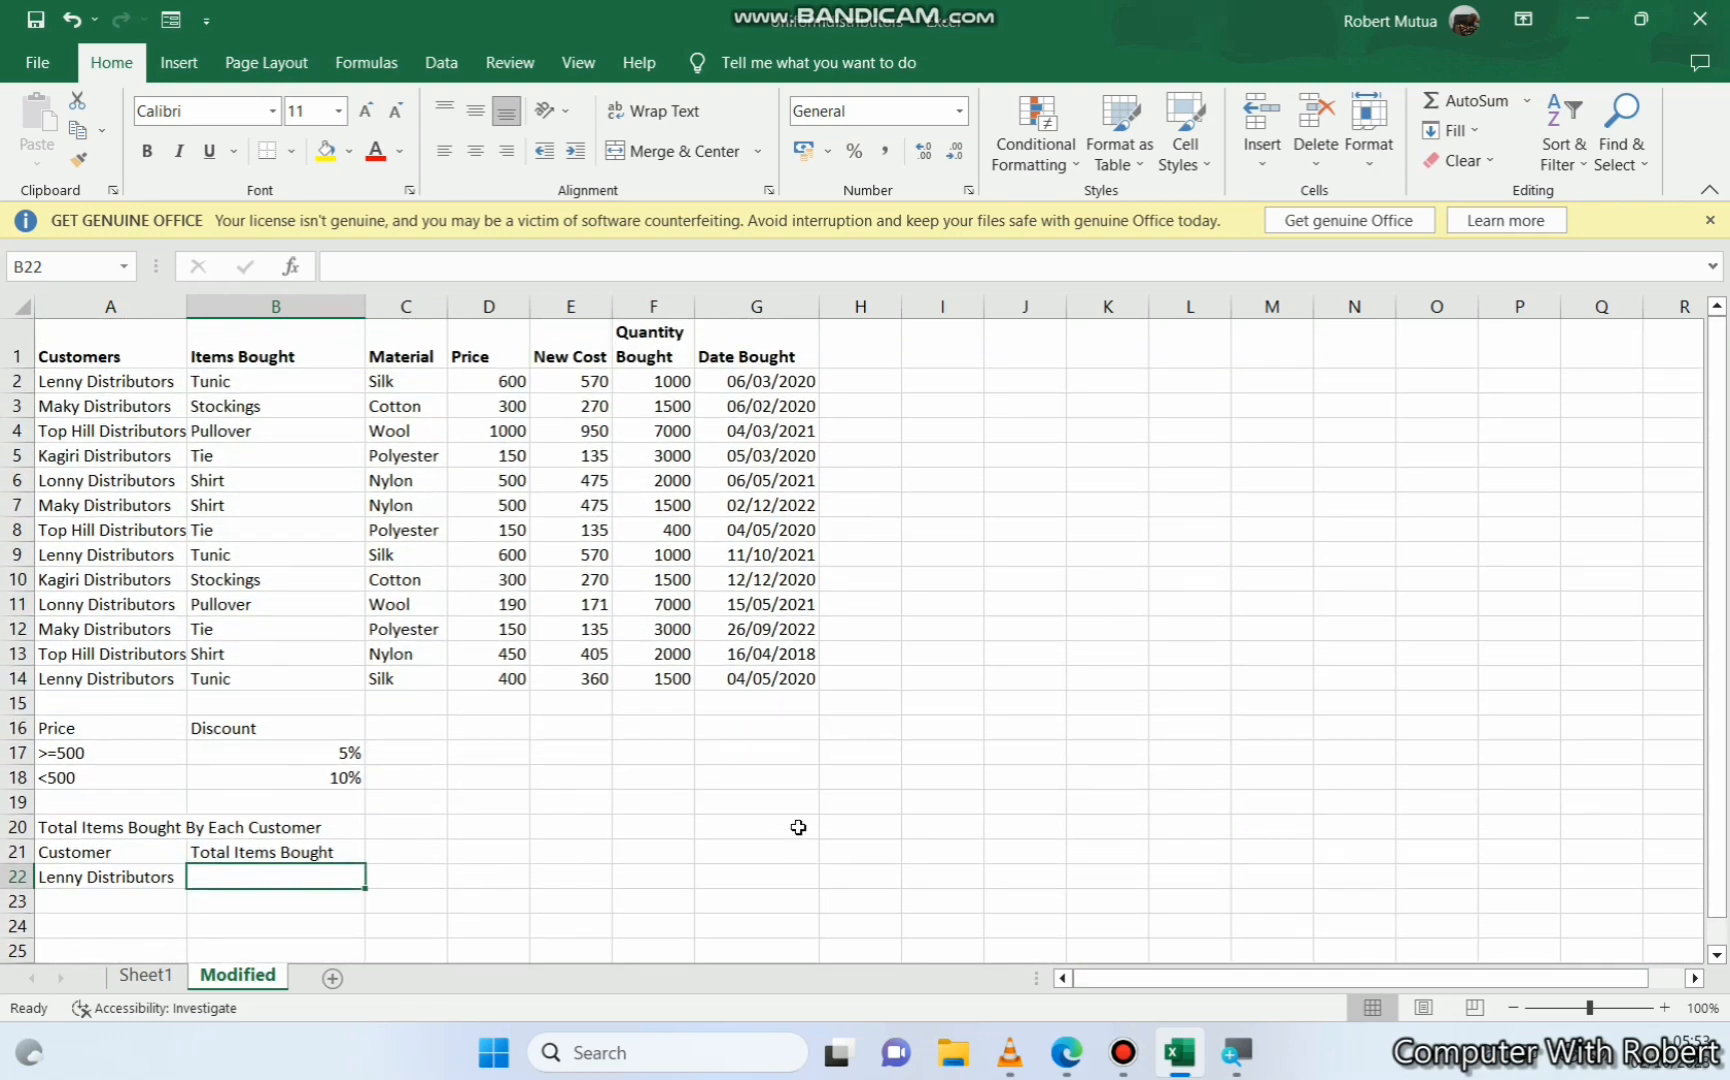
{"action": "type", "text": "="}
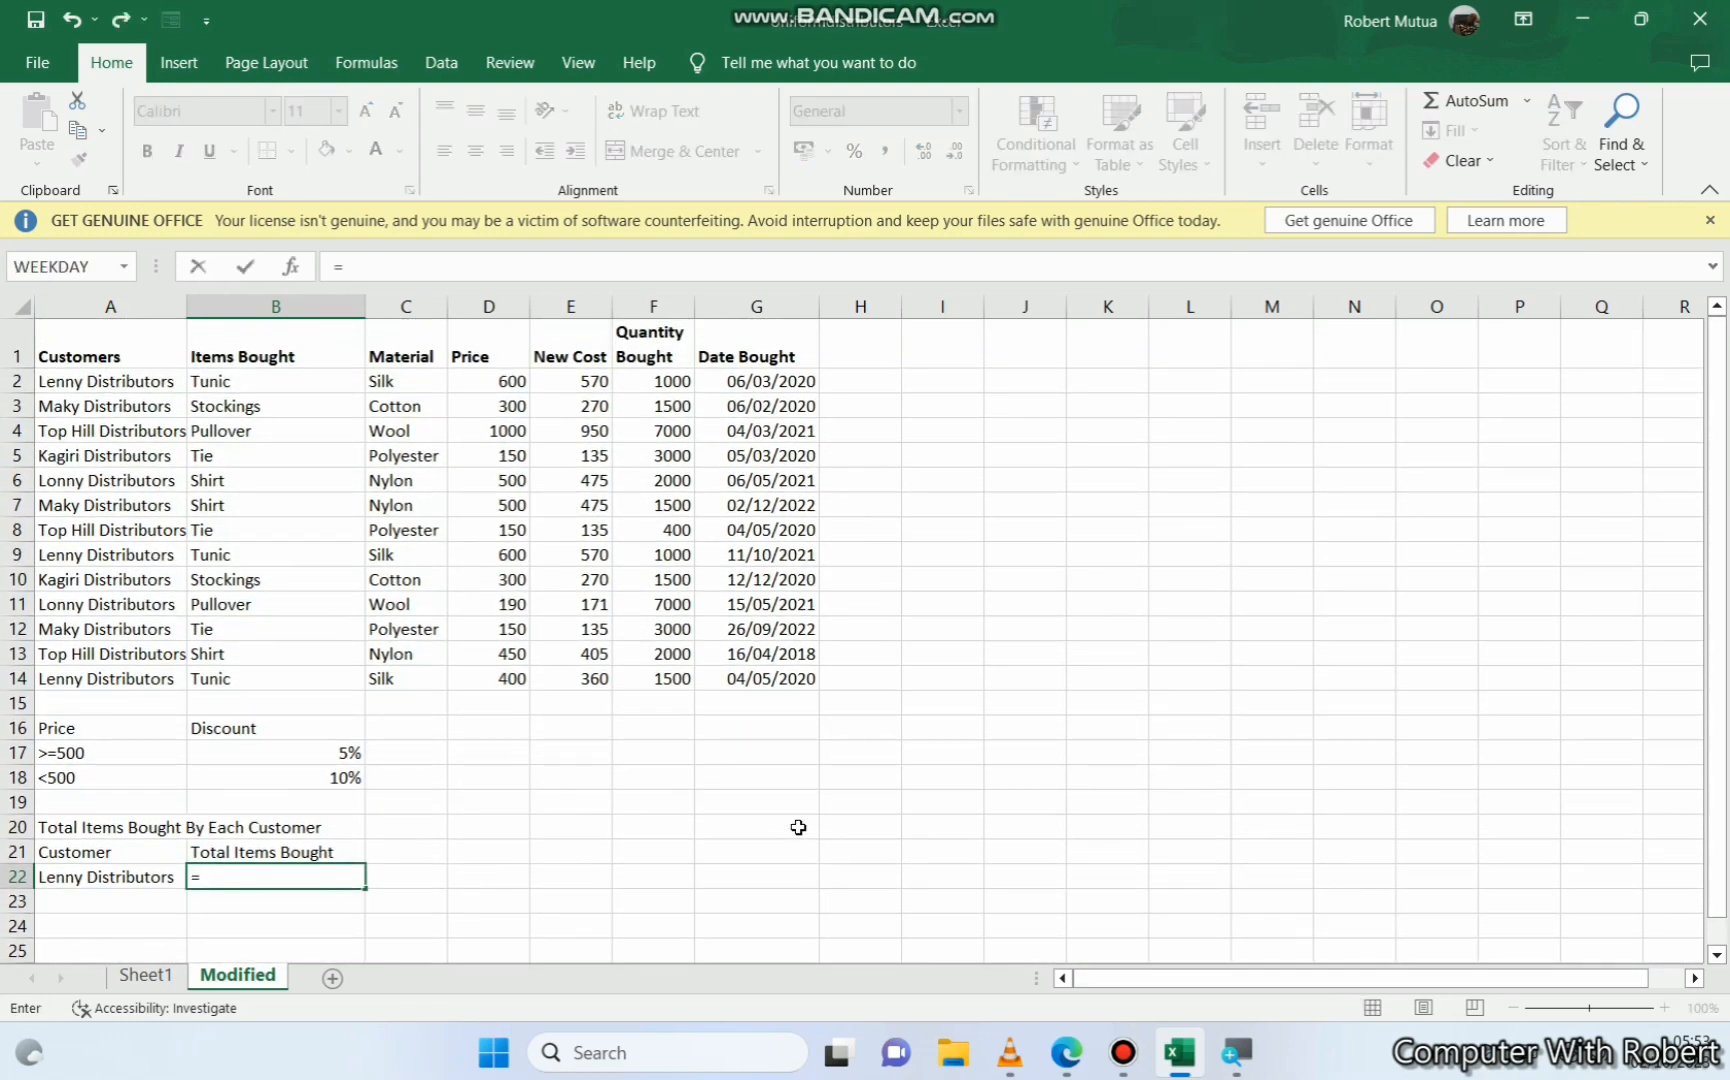
{"action": "type", "text": "sumi"}
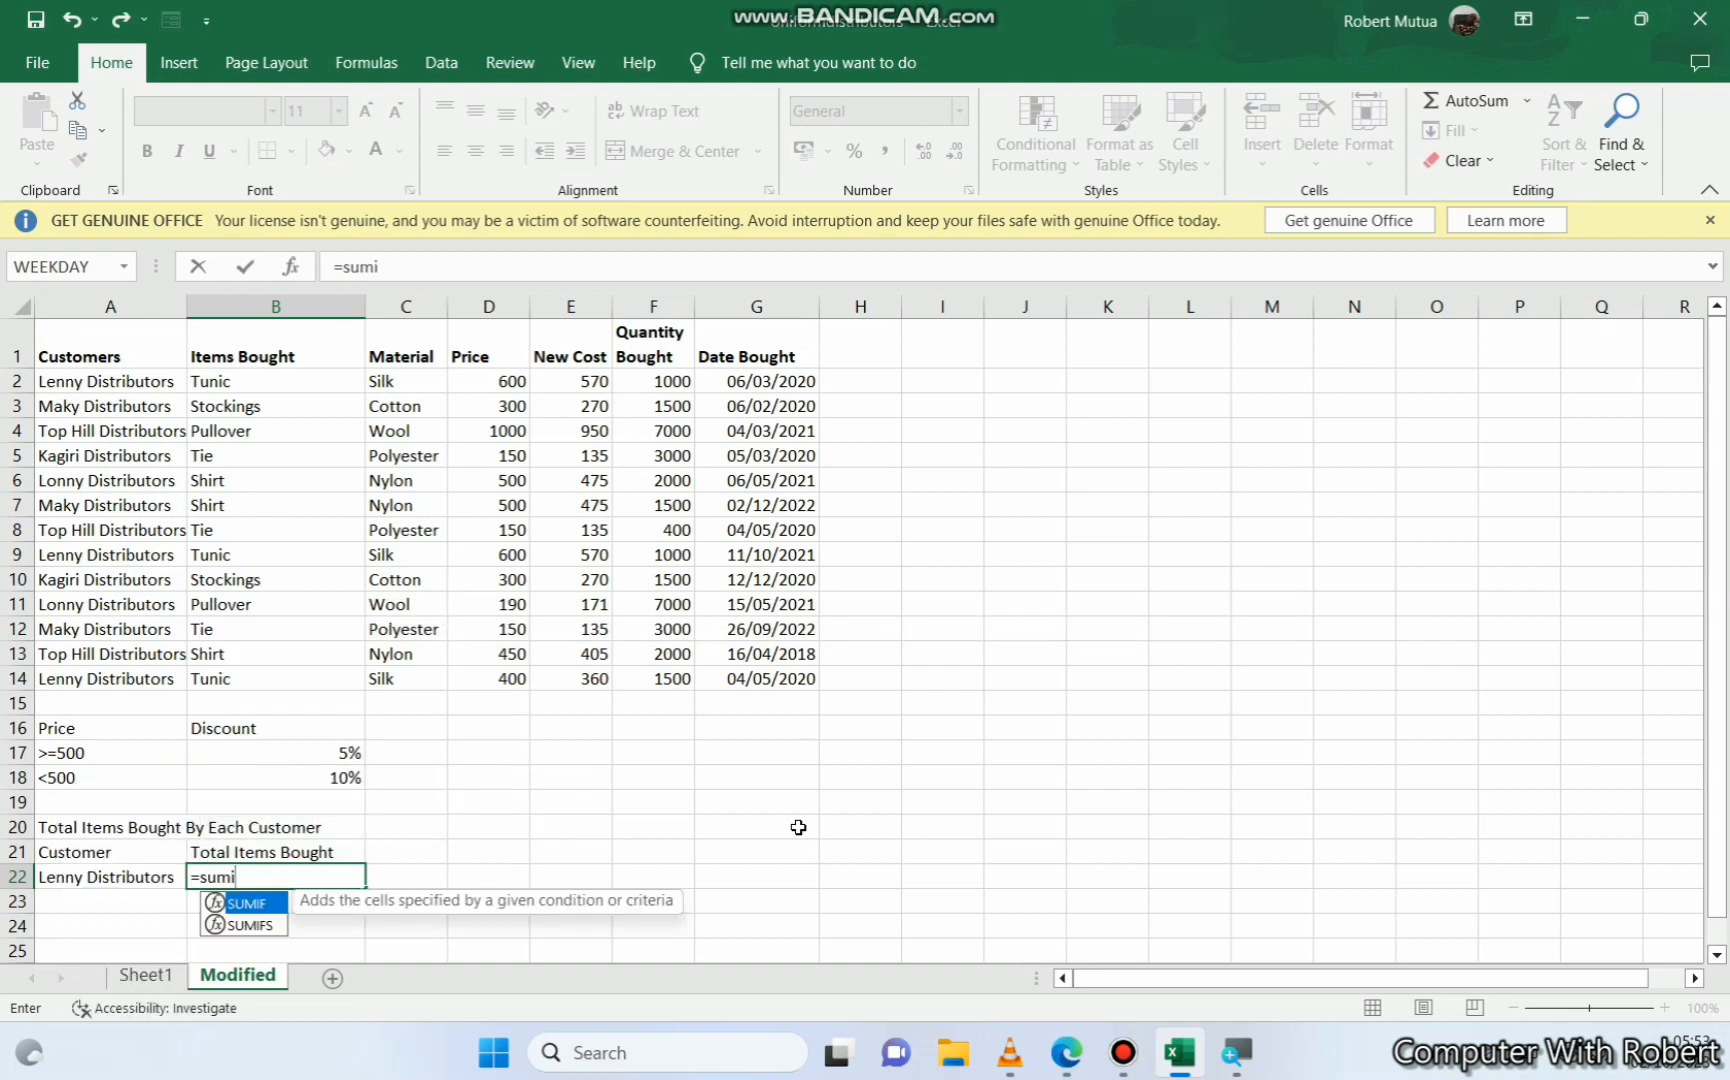
{"action": "type", "text": "f("}
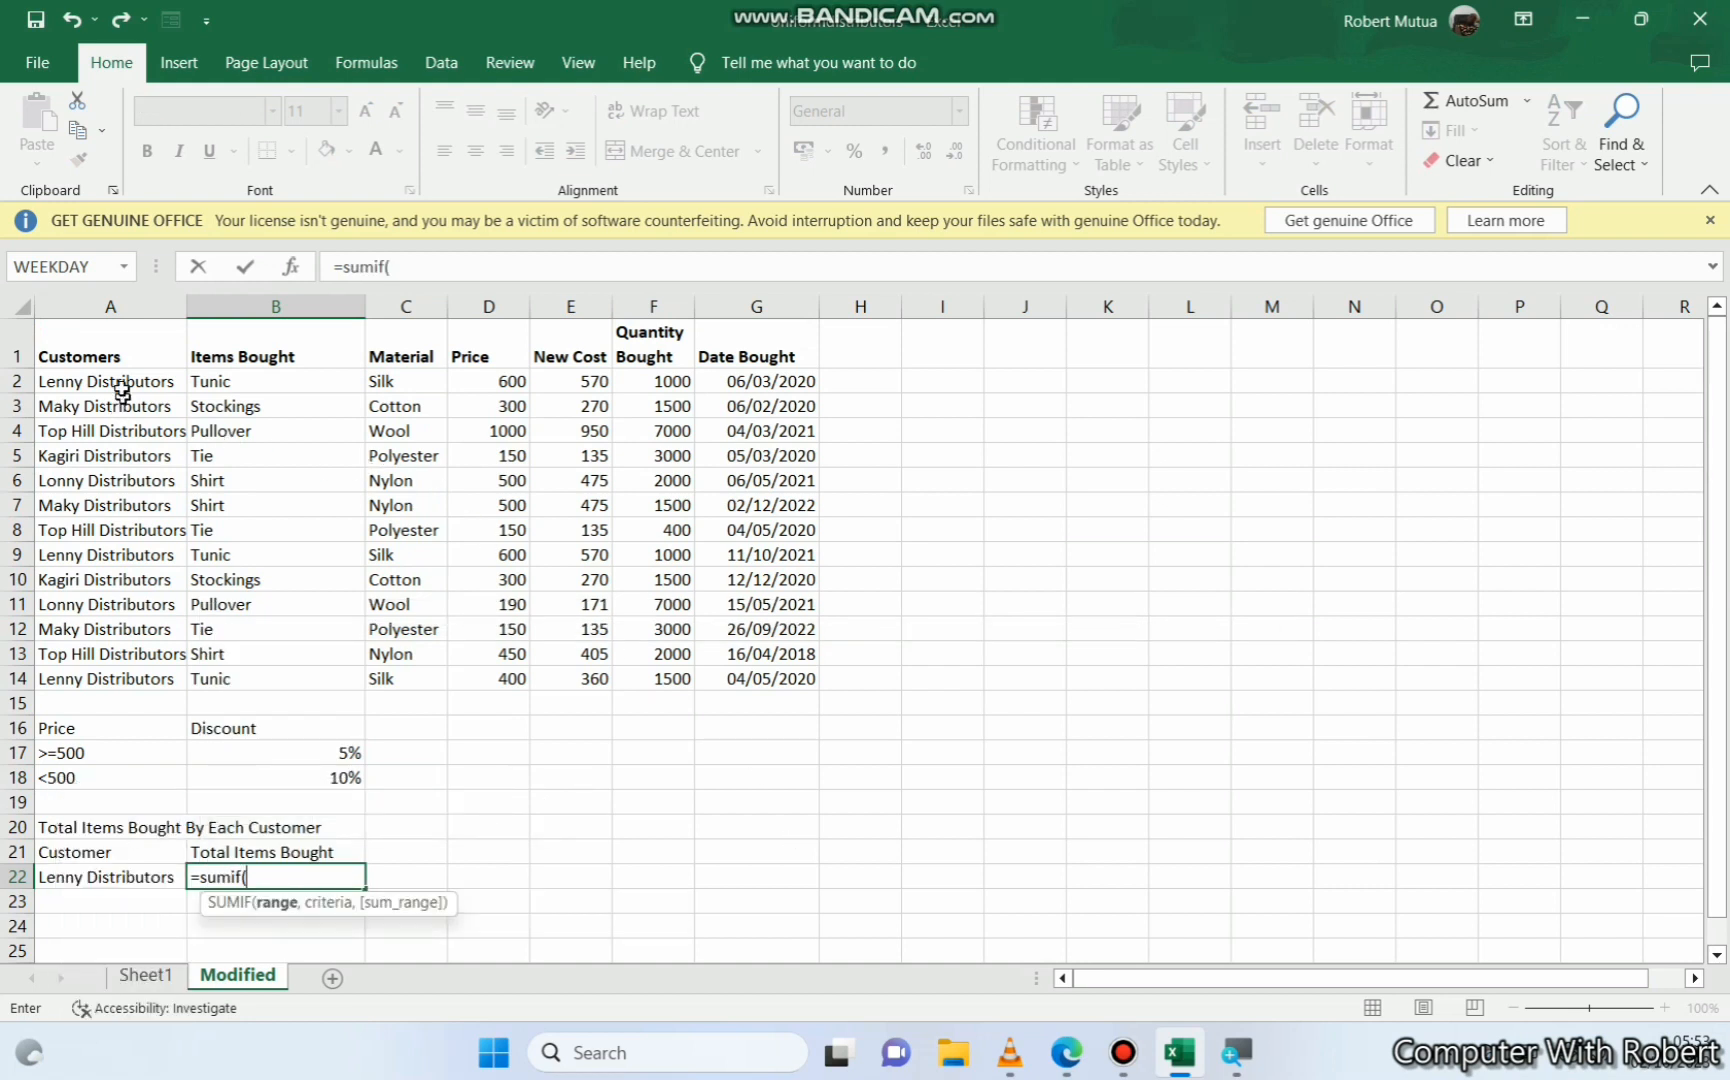
{"action": "left_click_drag", "start_coordinate": [122, 383], "coordinate": [133, 679]}
{"action": "type", "text": ",\"Lenny Distributors"}
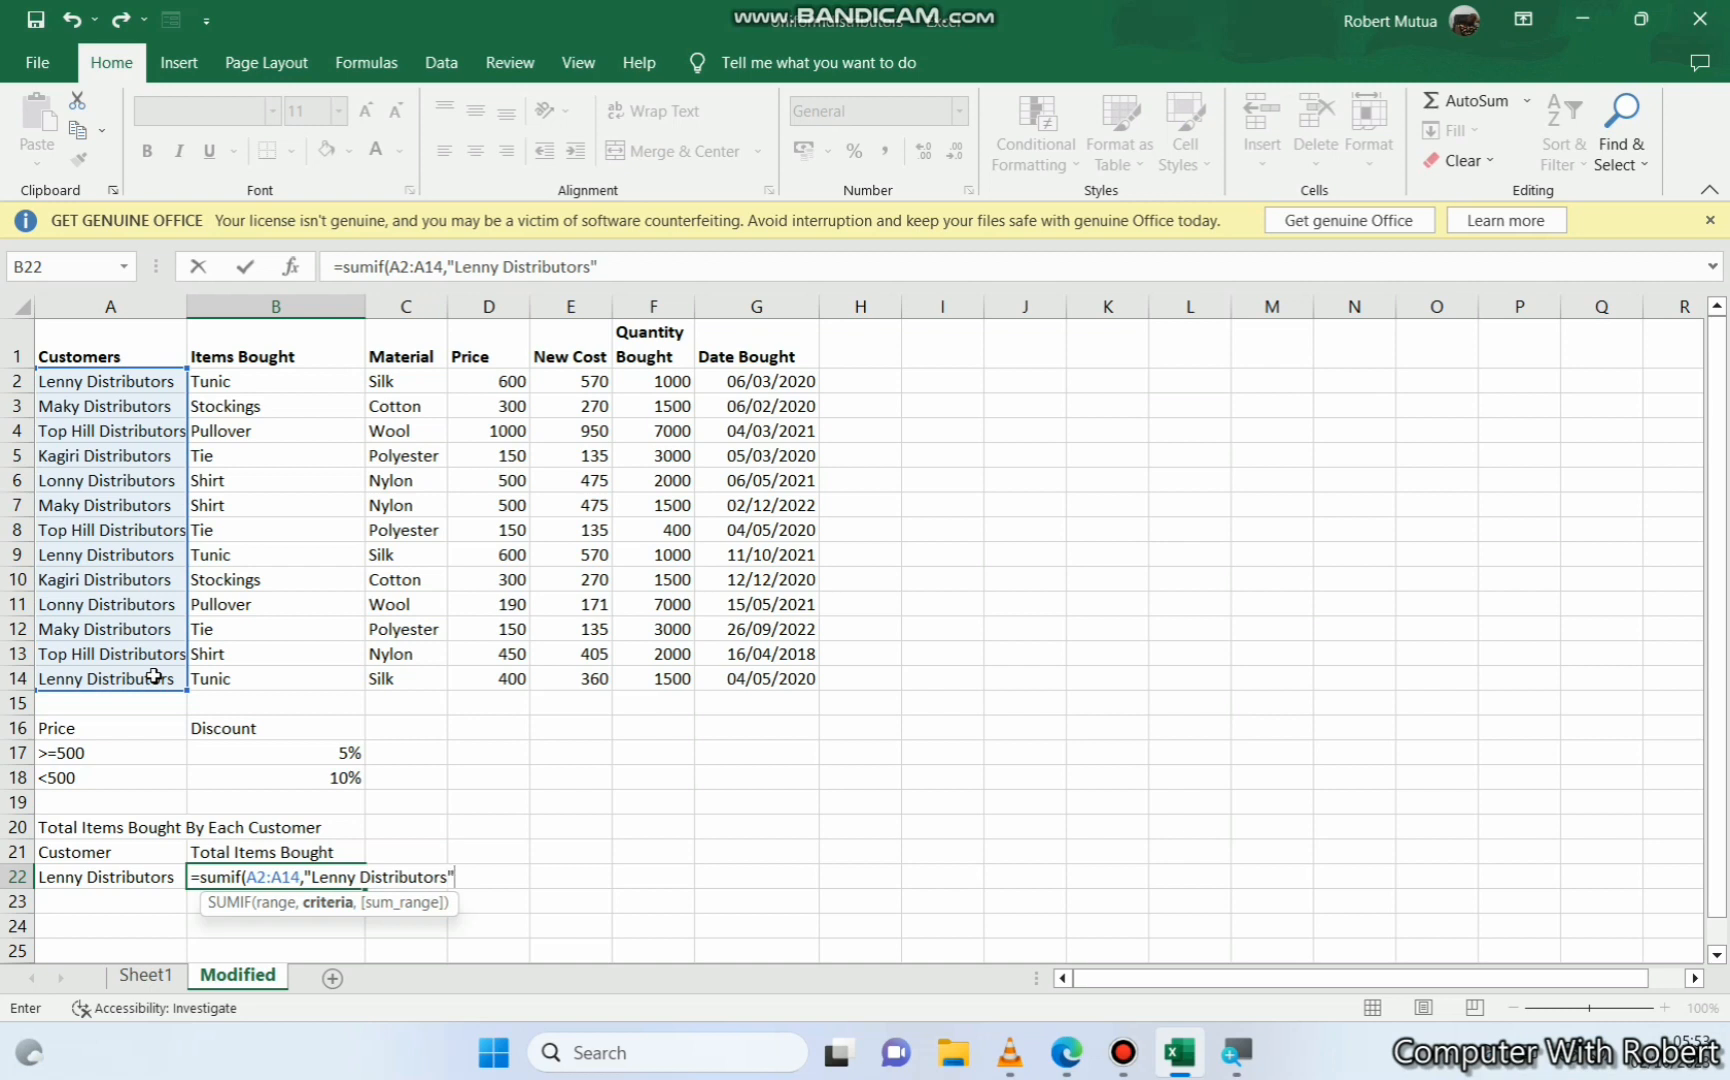
{"action": "type", "text": ","}
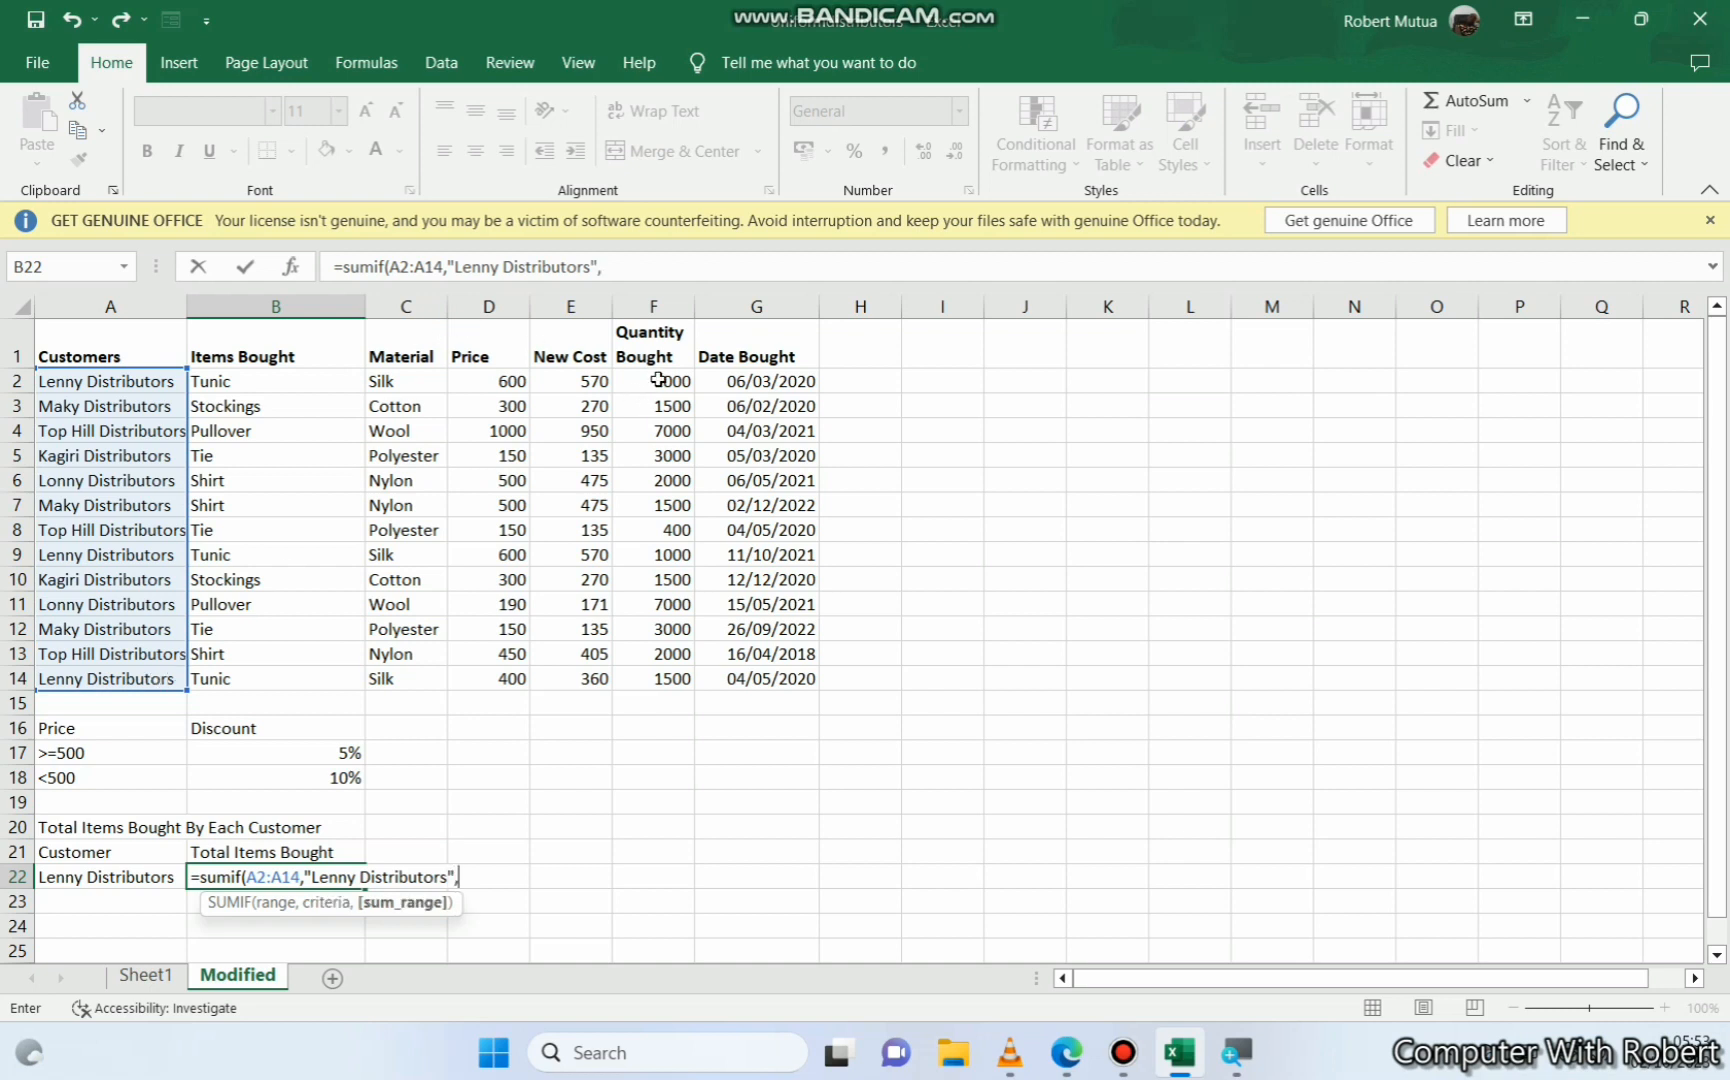
{"action": "left_click_drag", "start_coordinate": [658, 381], "coordinate": [680, 667]}
{"action": "type", "text": ")"}
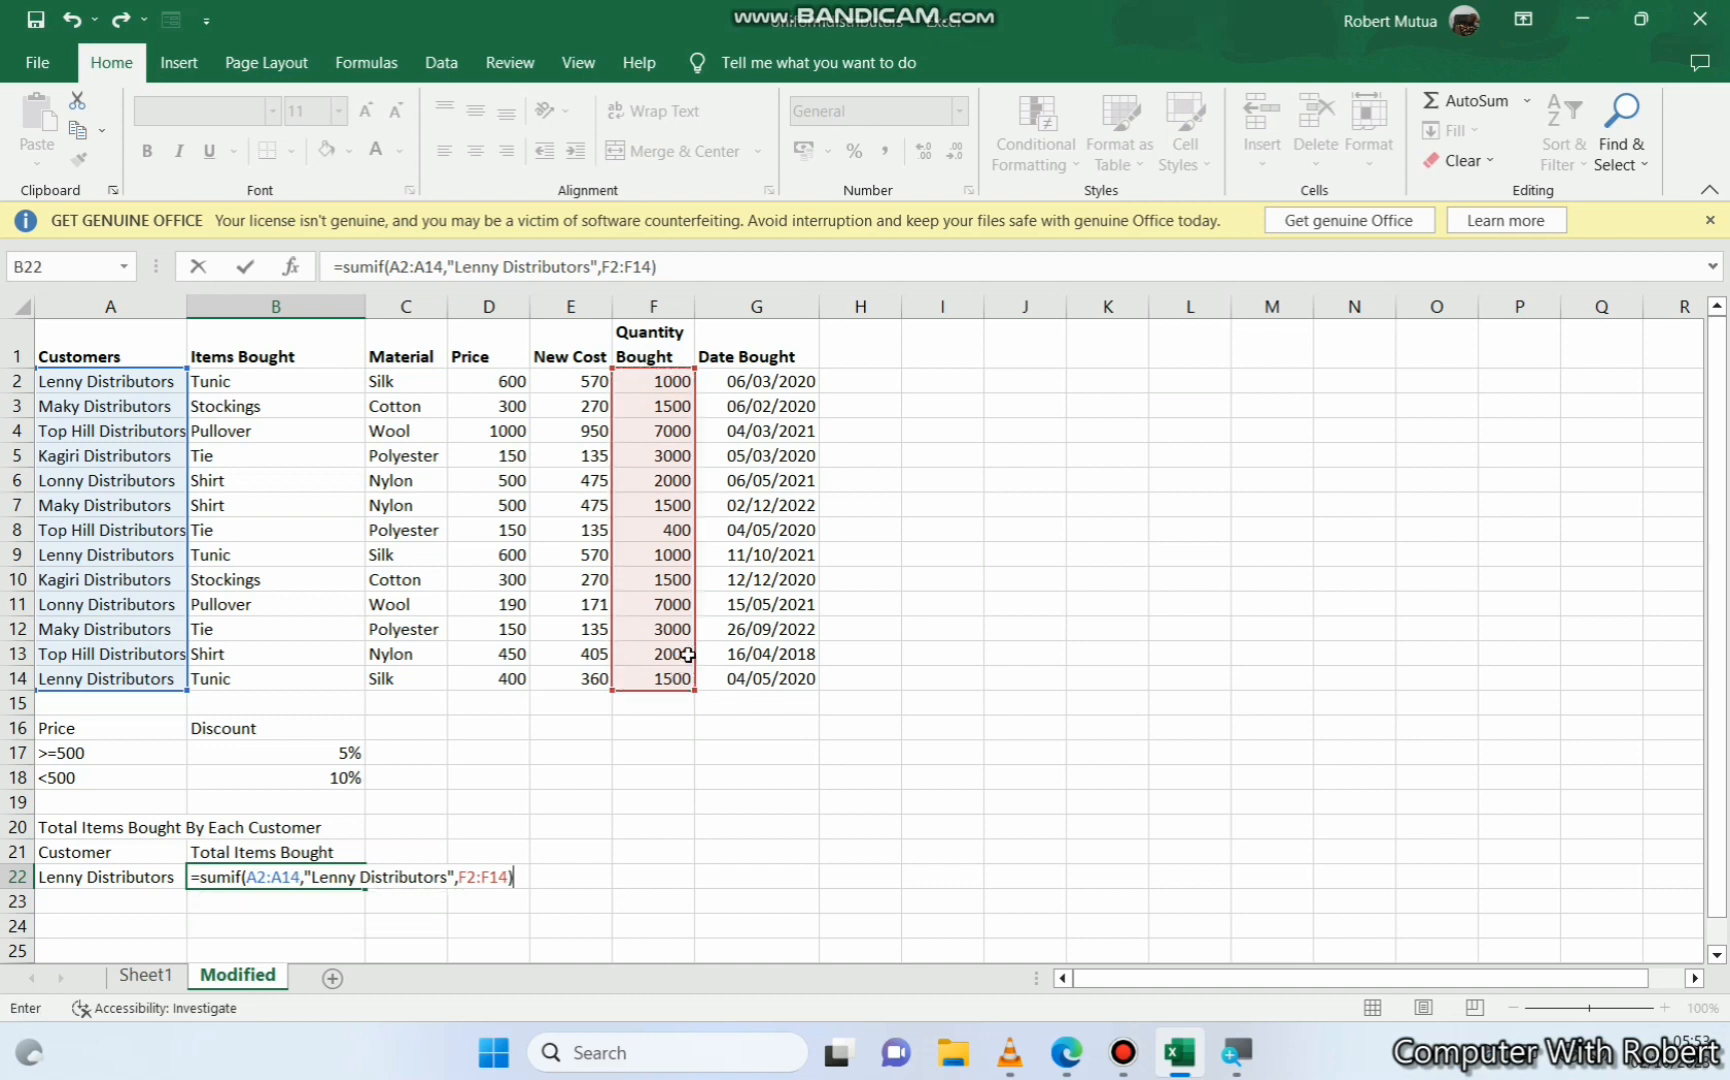
{"action": "key", "text": "Return"}
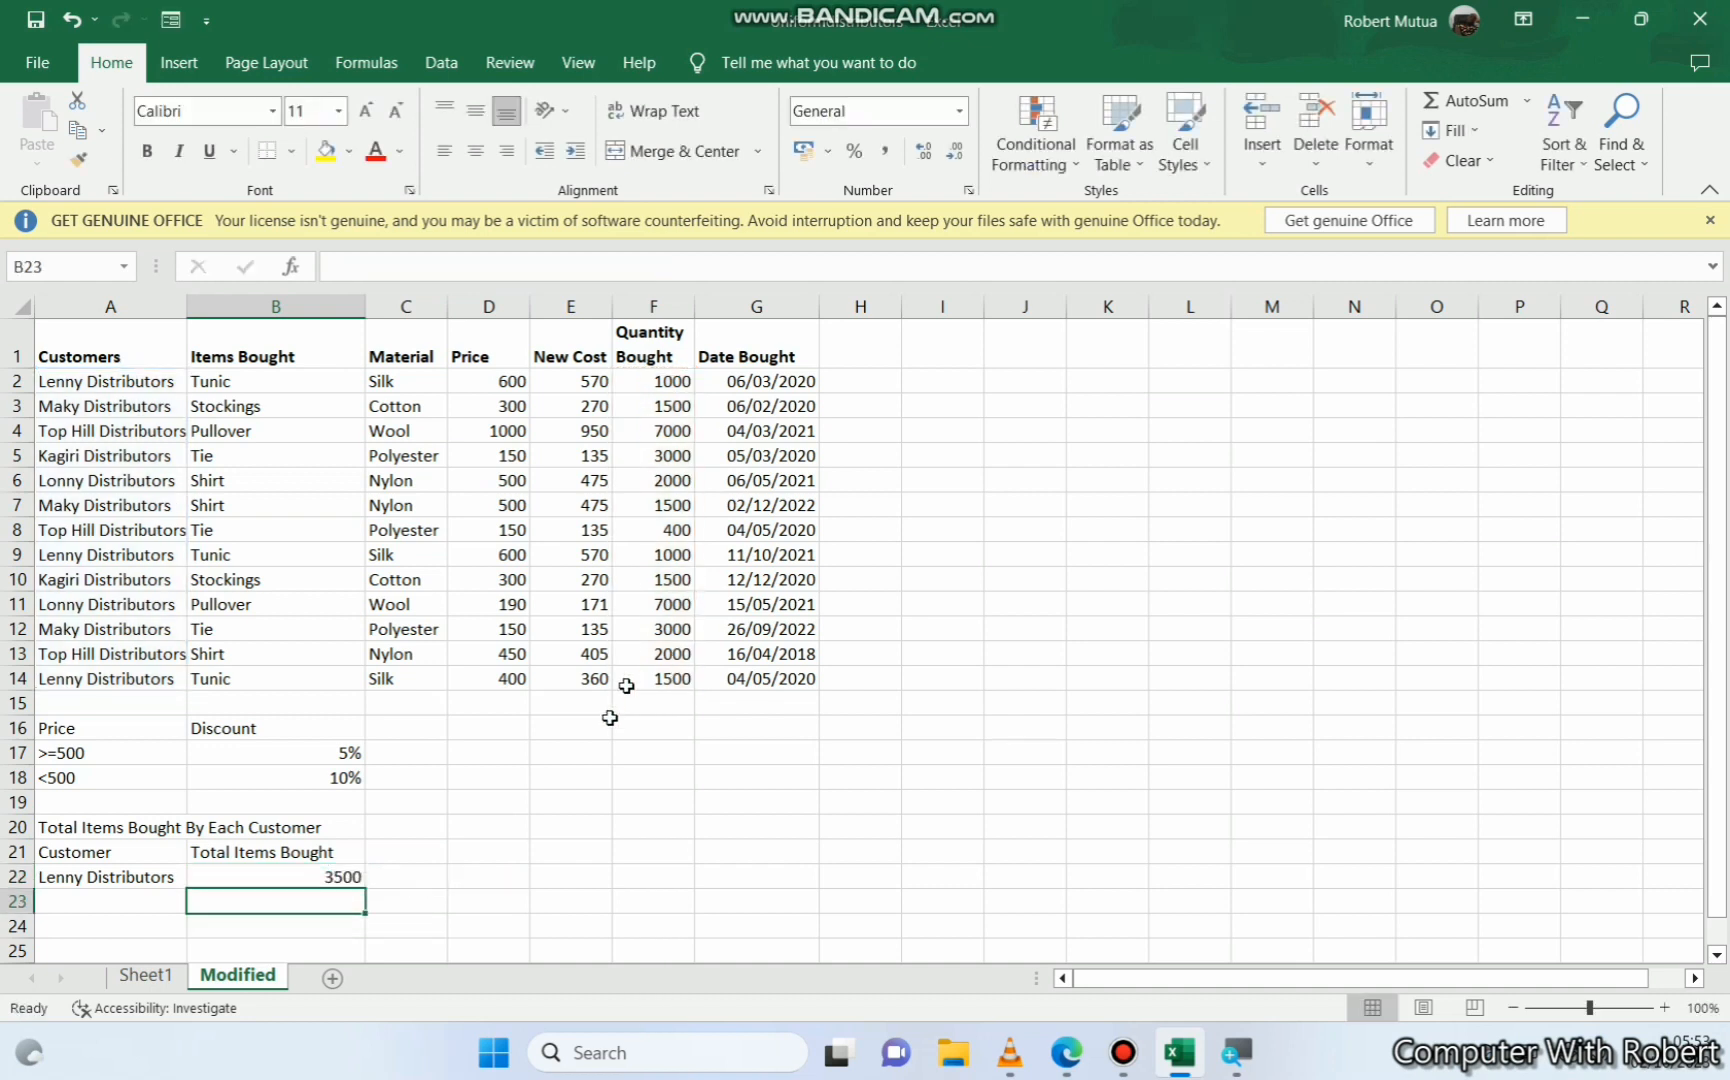
Check the total in B22 against the Lenny Distributors quantities in F2 and F14 and review its formula
{"action": "left_click", "coordinate": [340, 868]}
{"action": "left_click", "coordinate": [665, 381]}
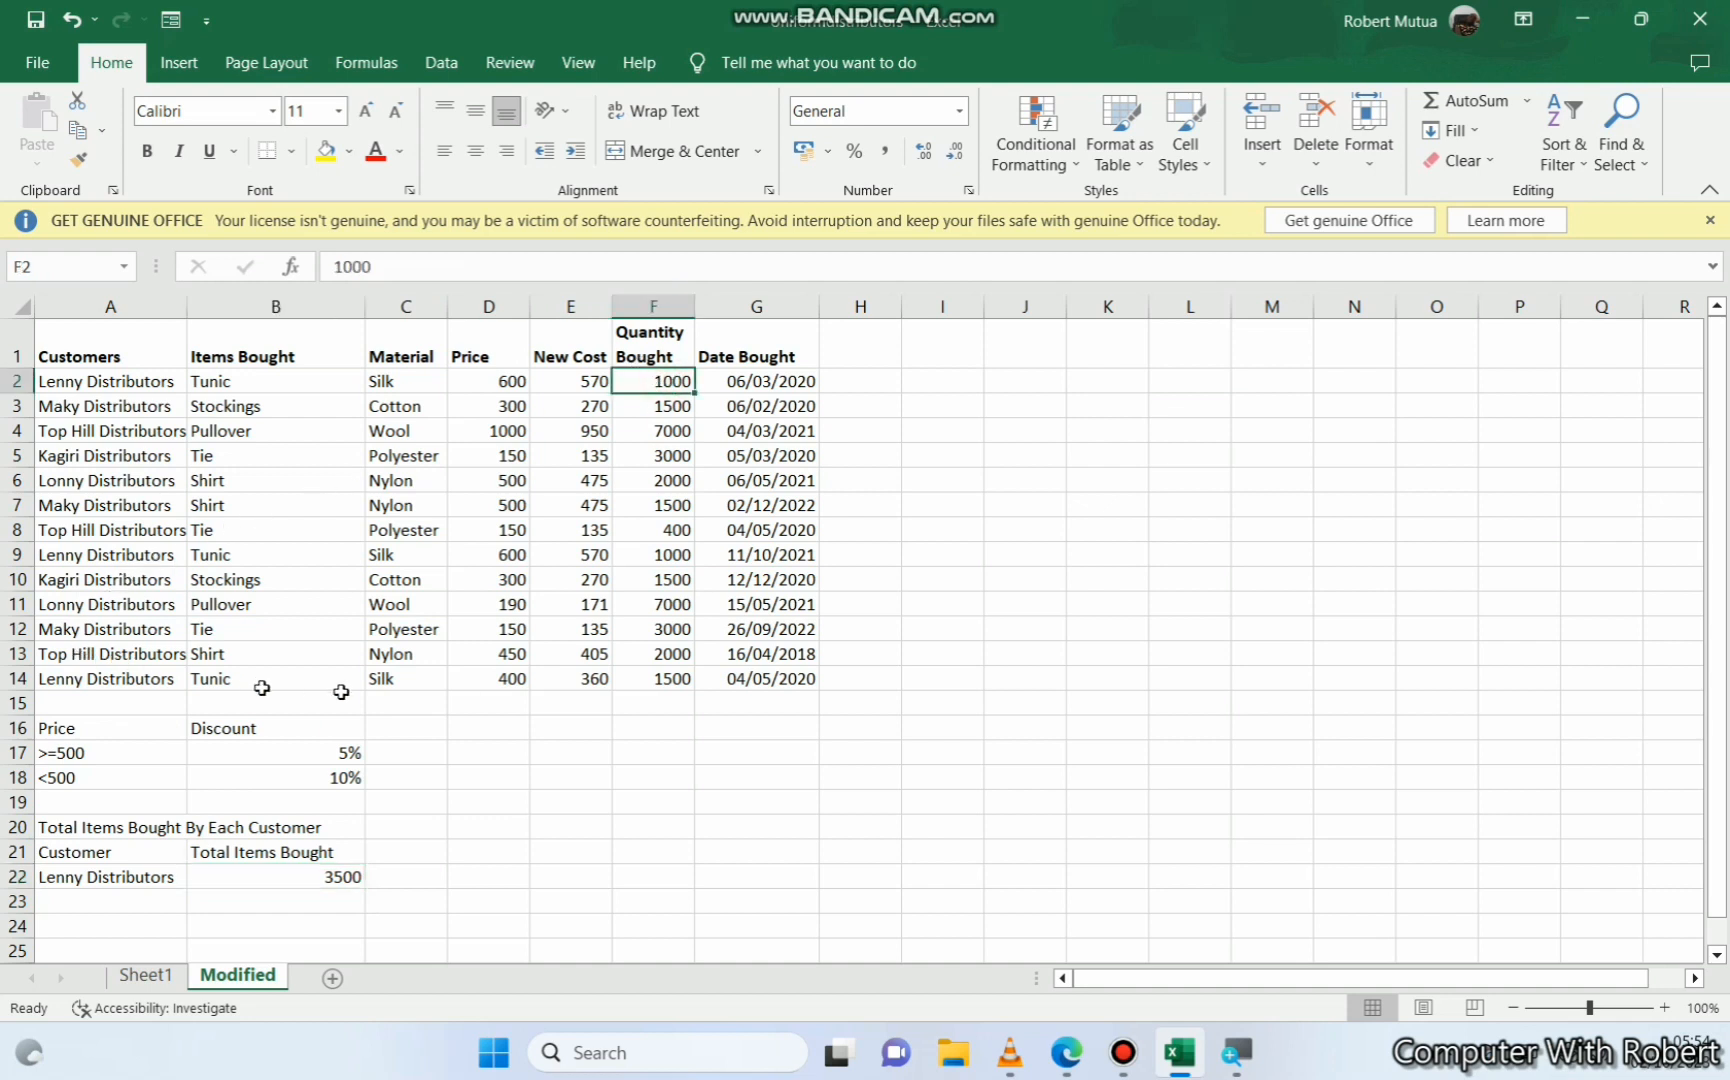
{"action": "left_click", "coordinate": [663, 682]}
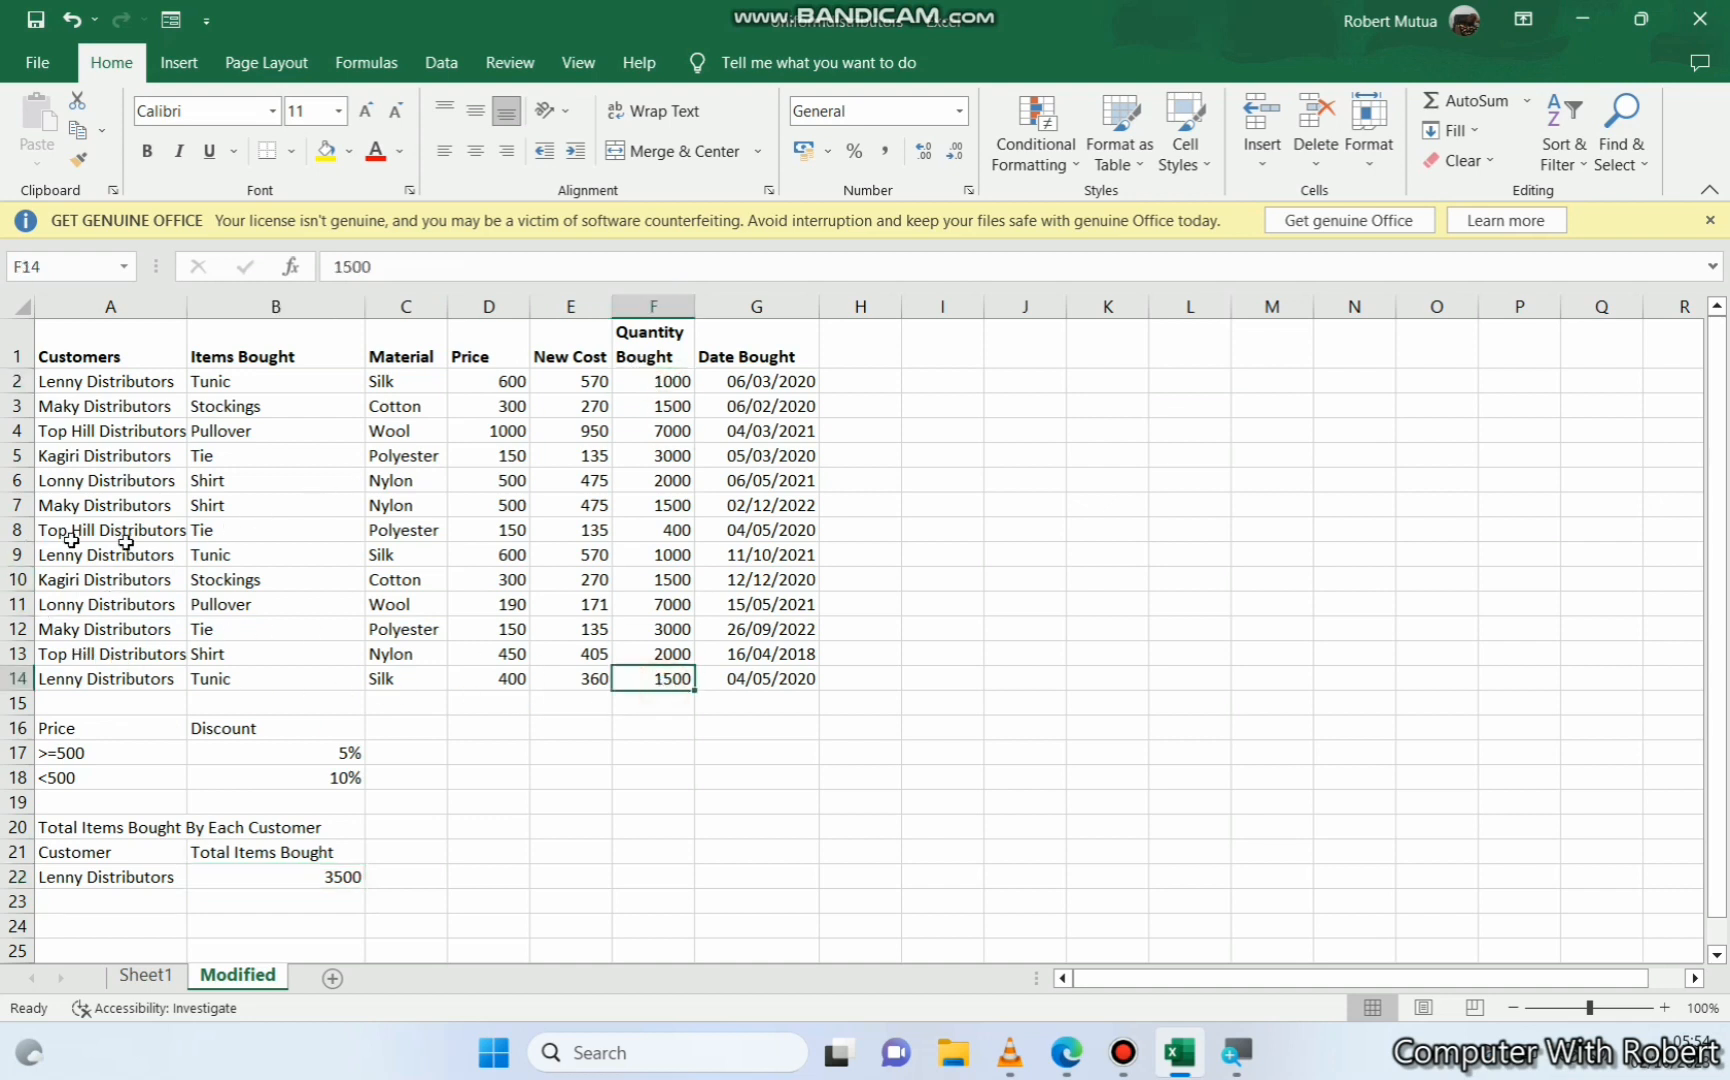
{"action": "left_click", "coordinate": [312, 877]}
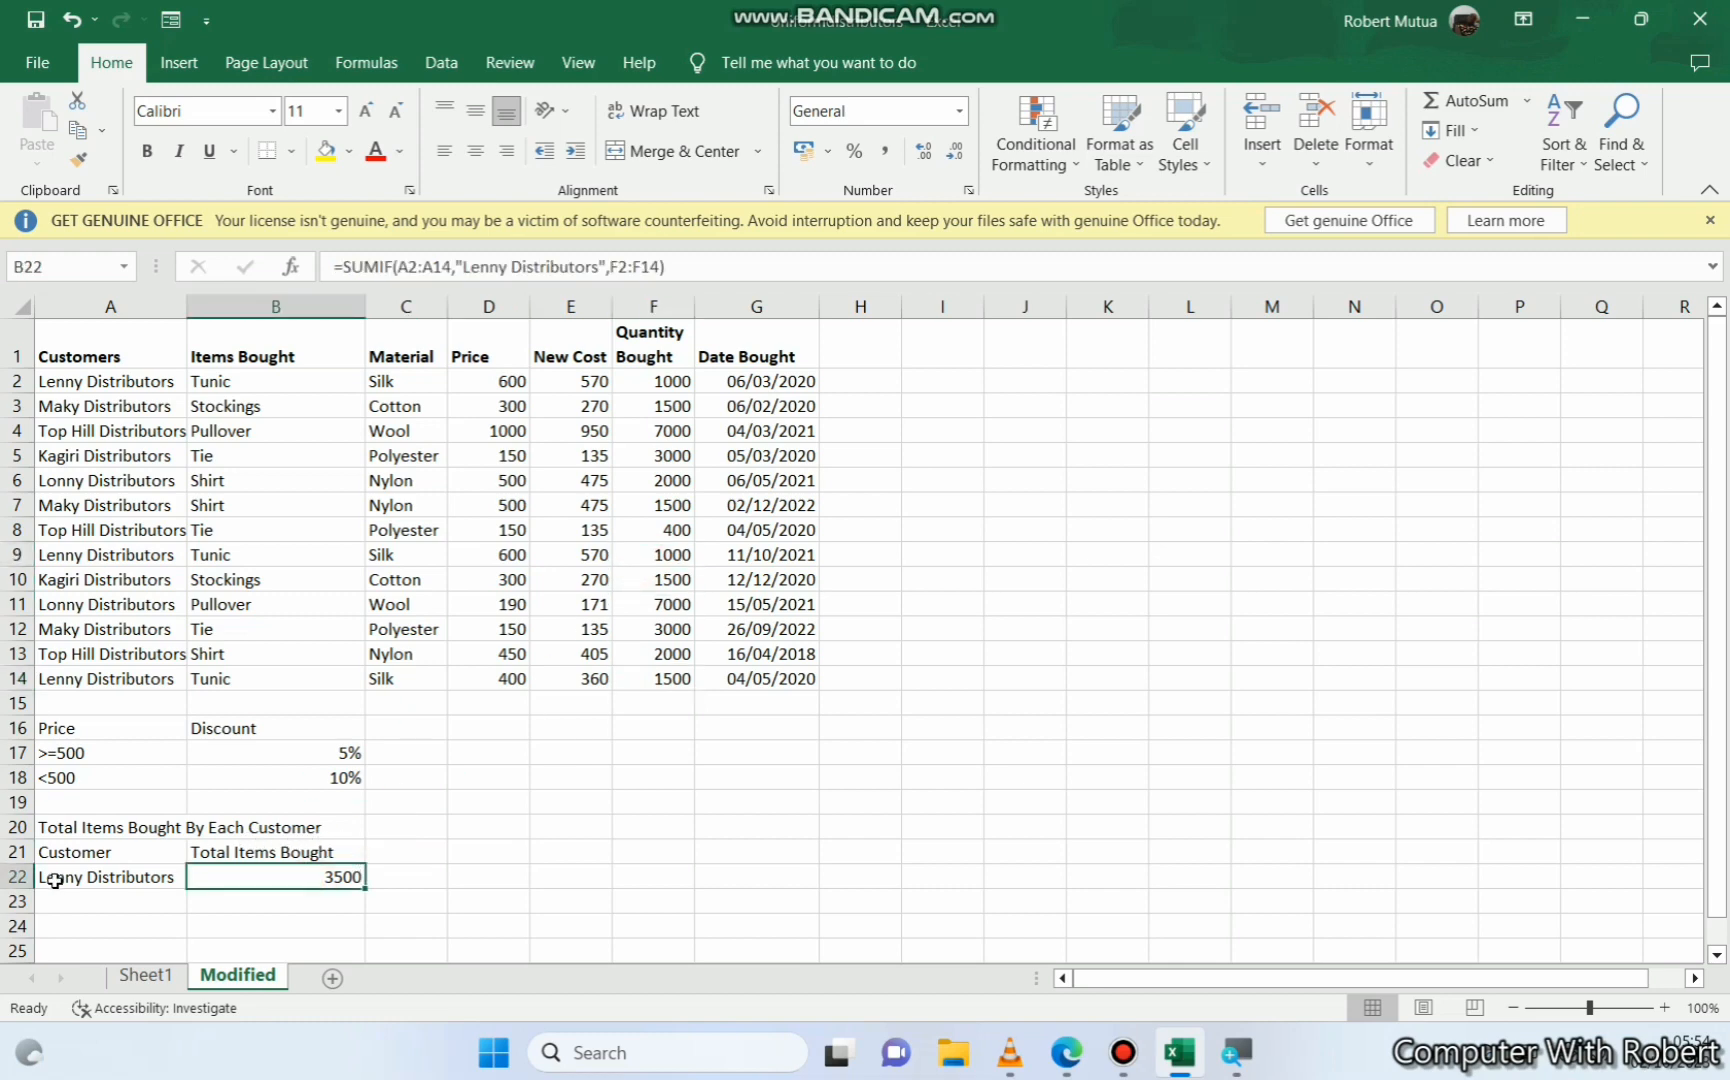
{"action": "scroll", "coordinate": [54, 880], "scroll_direction": "down", "scroll_amount": 1}
{"action": "scroll", "coordinate": [58, 834], "scroll_direction": "up", "scroll_amount": 1}
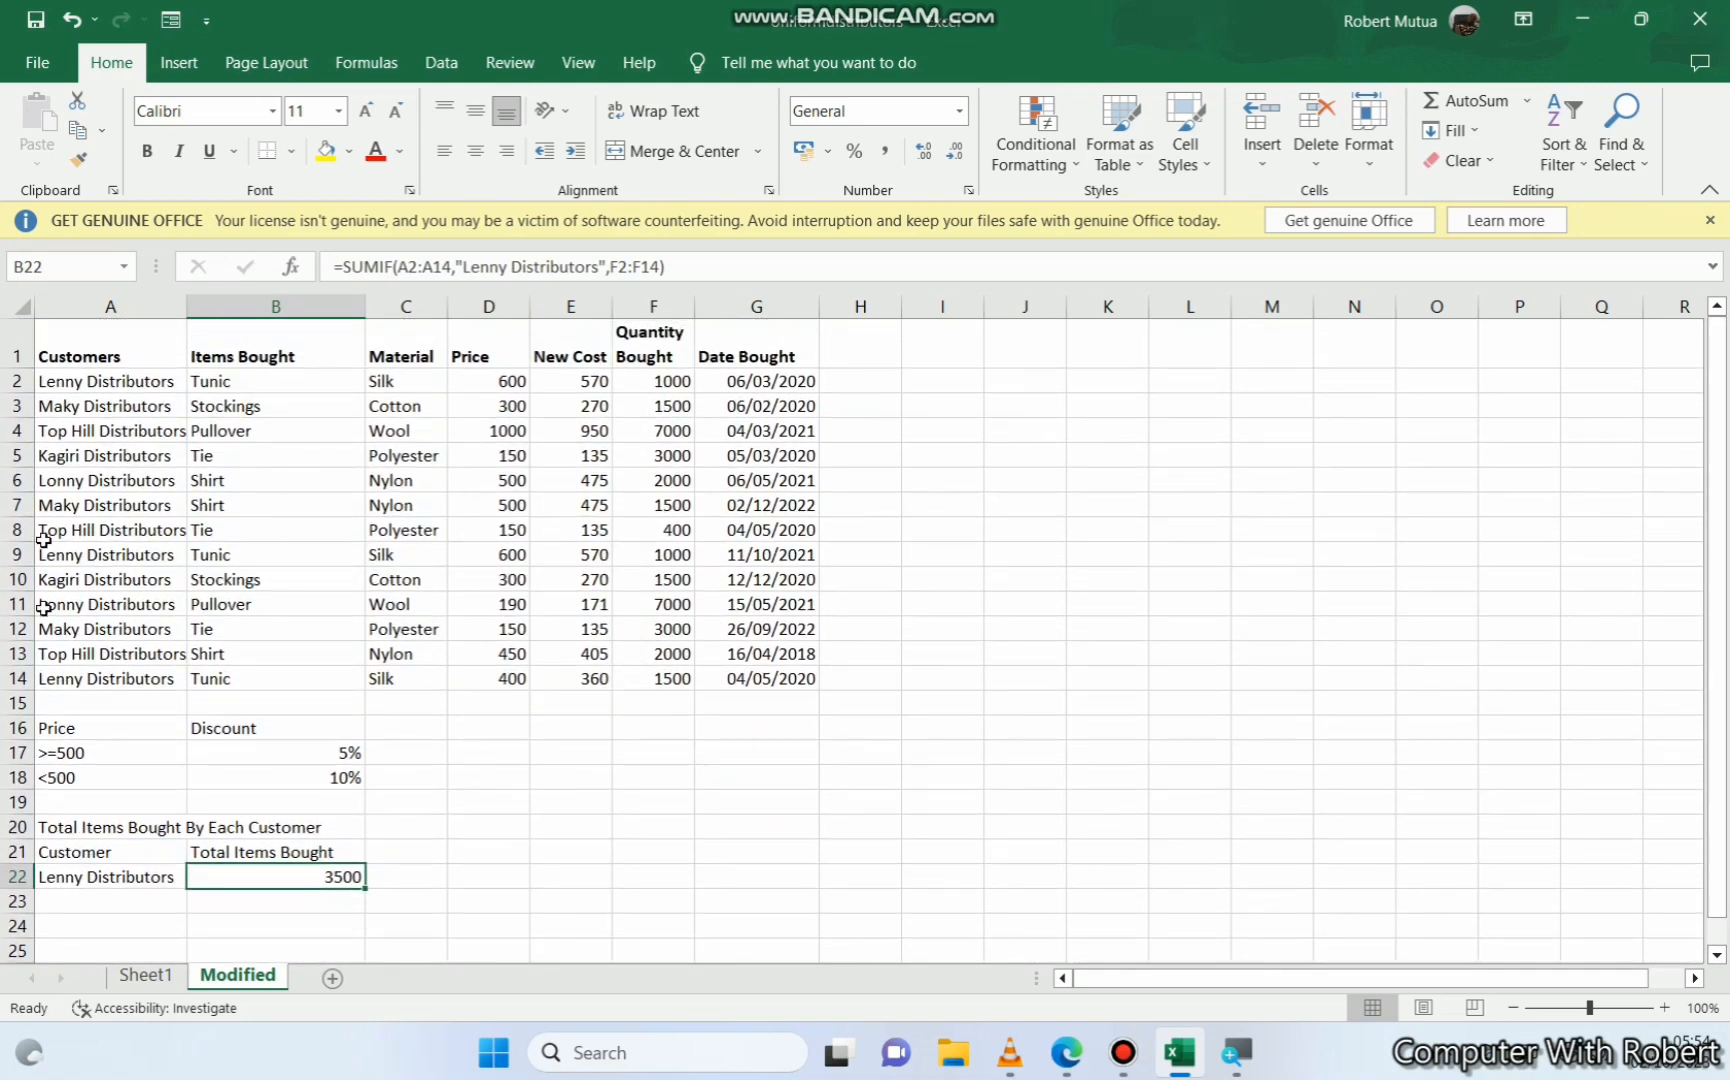
Copy Maky Distributors from A3 into A23 as the next customer, and select the SUMIF formula cell B22
{"action": "left_click", "coordinate": [70, 408]}
{"action": "key", "text": "ctrl+c"}
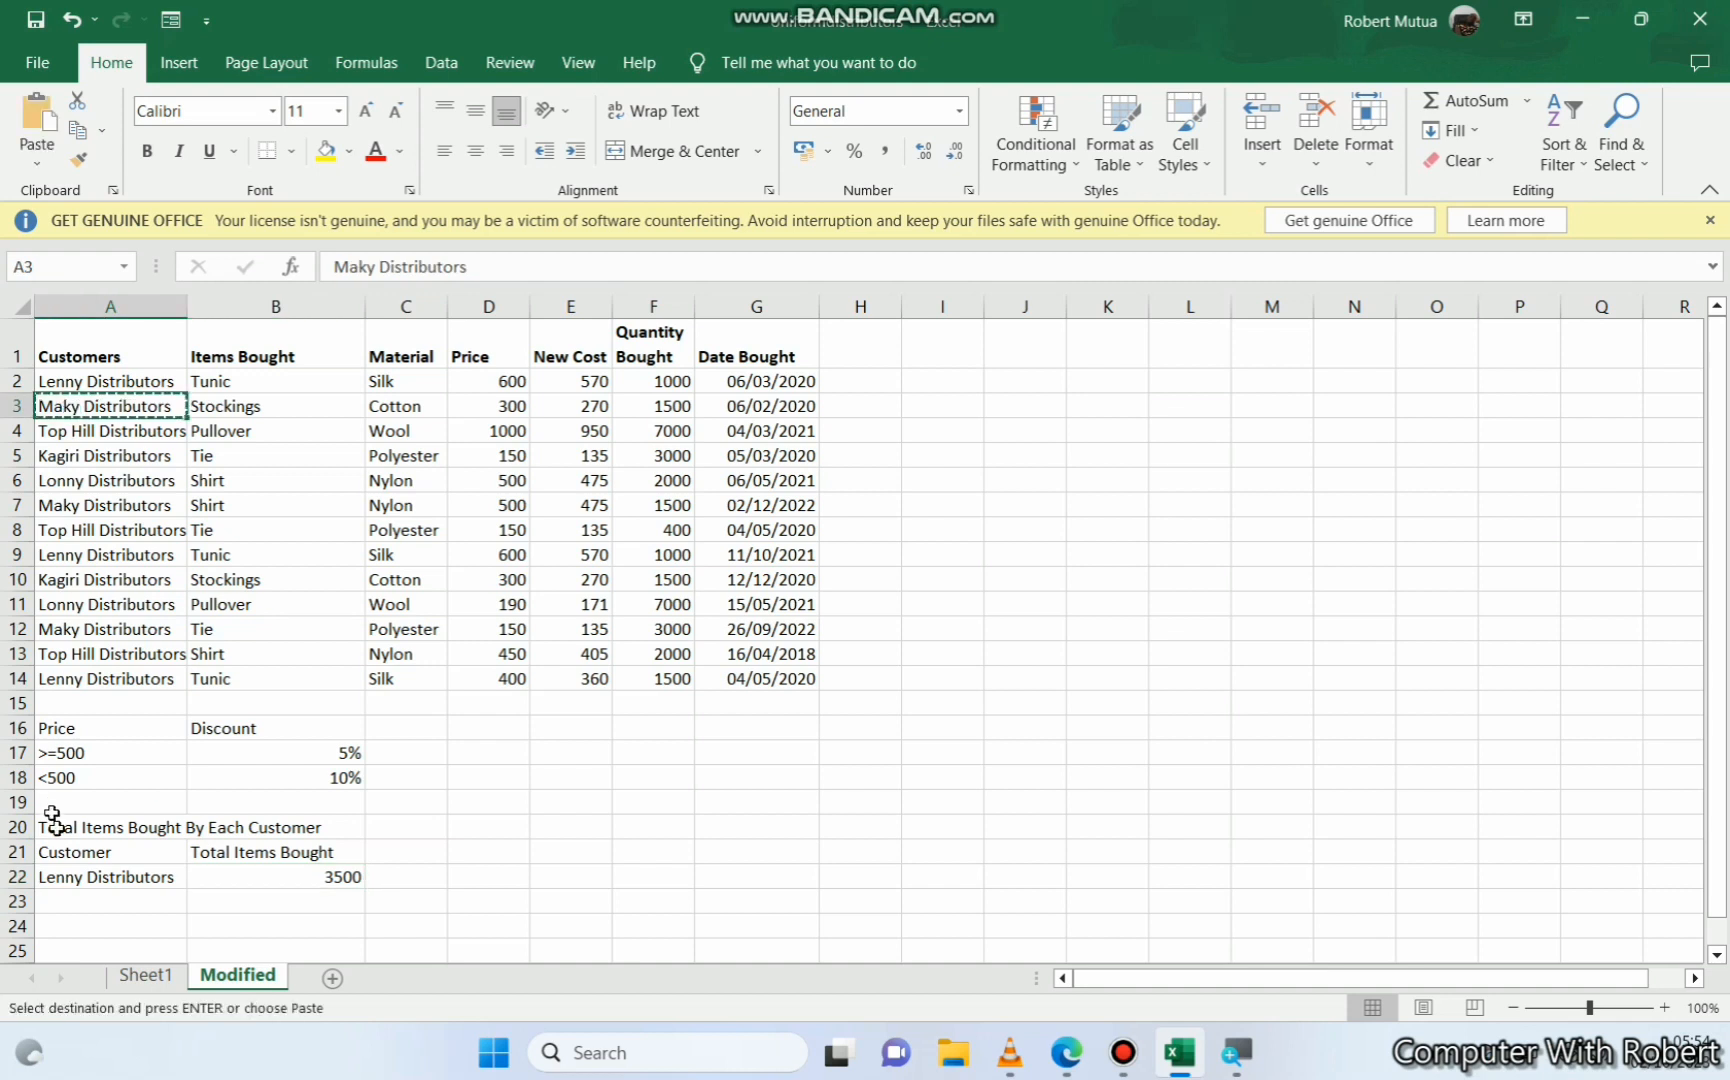
{"action": "left_click", "coordinate": [93, 900]}
{"action": "key", "text": "ctrl+v"}
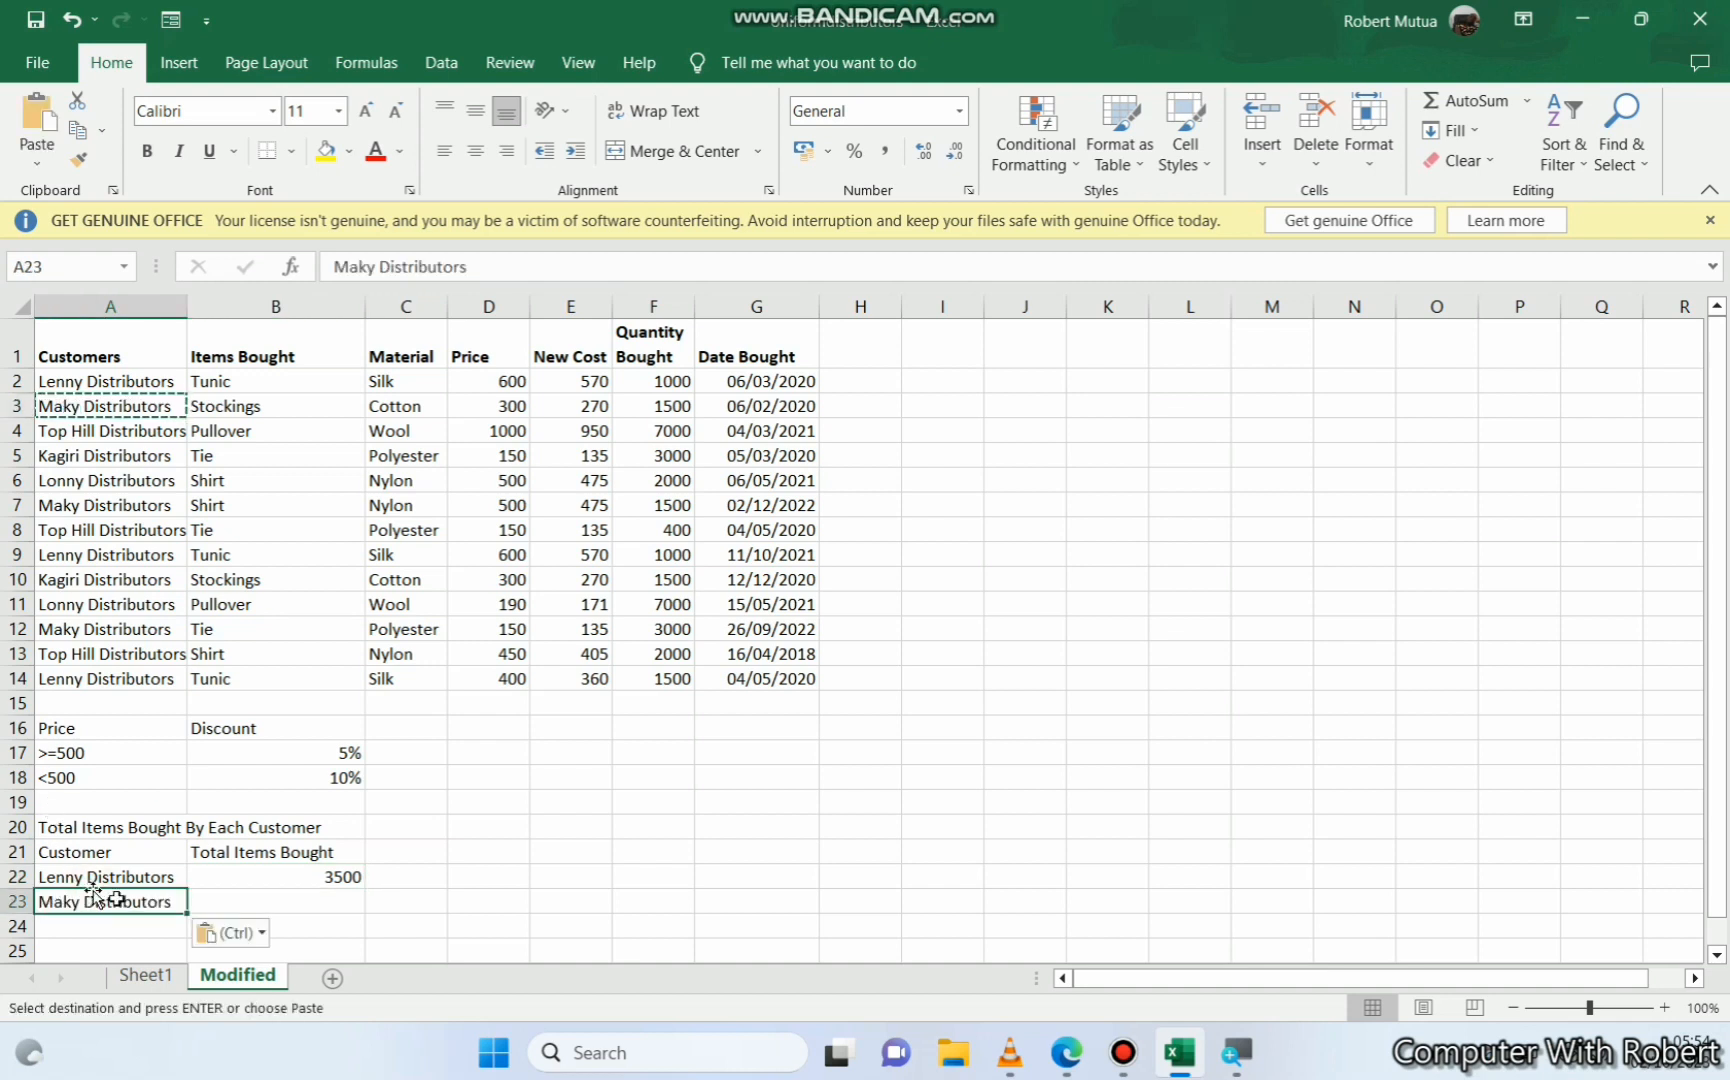
{"action": "left_click", "coordinate": [336, 900]}
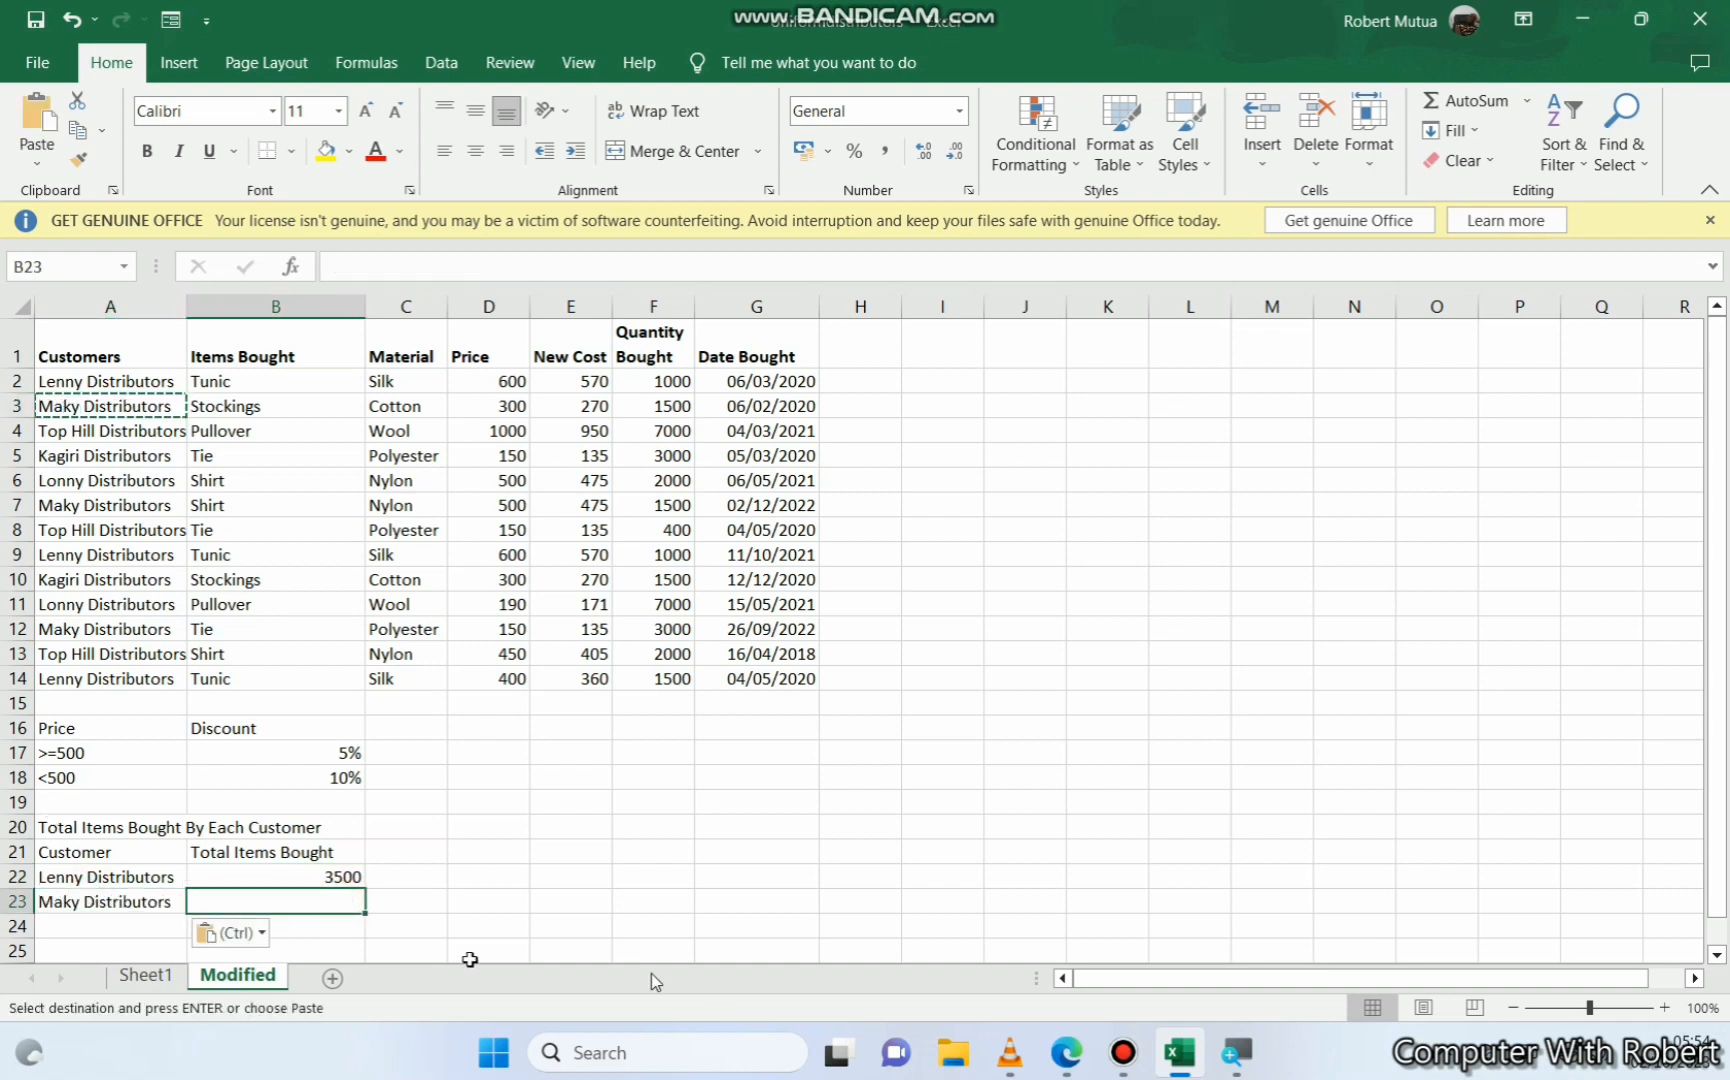
{"action": "left_click", "coordinate": [322, 873]}
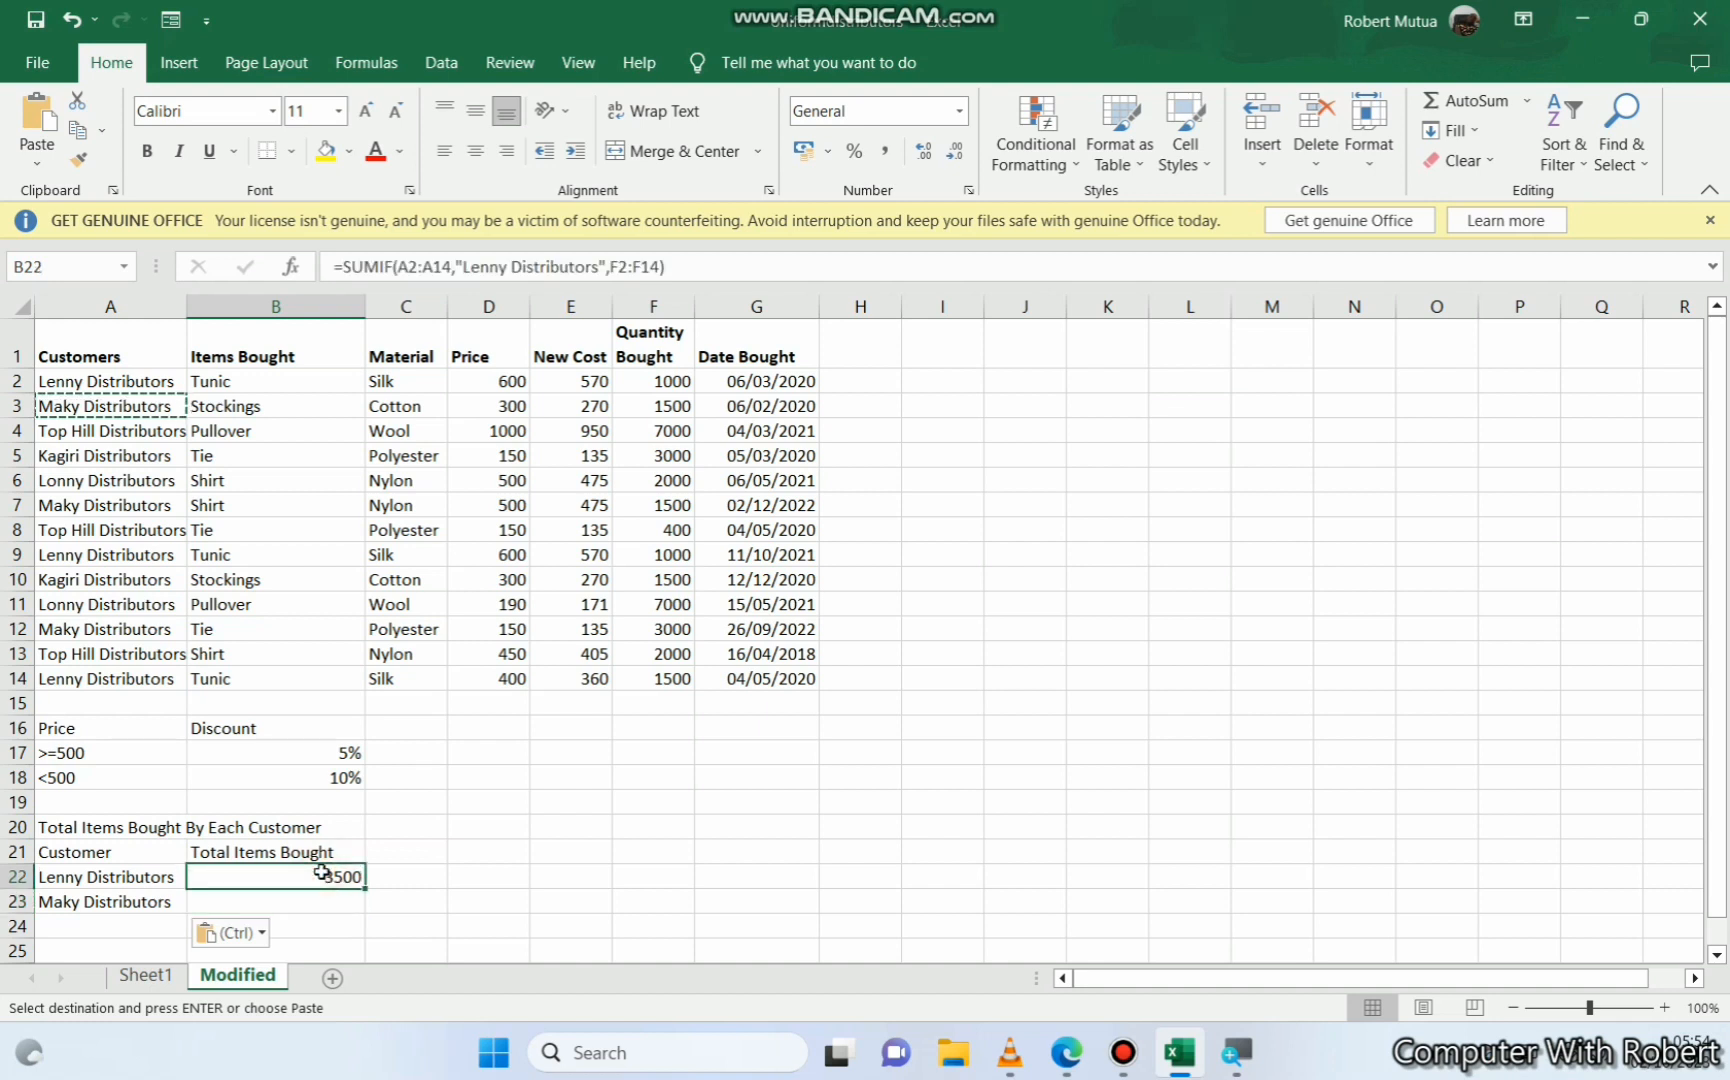
Enter =SUMIF(A2:A14,"Maky Distributors") in B23 beside the Maky Distributors entry
{"action": "key", "text": "ctrl"}
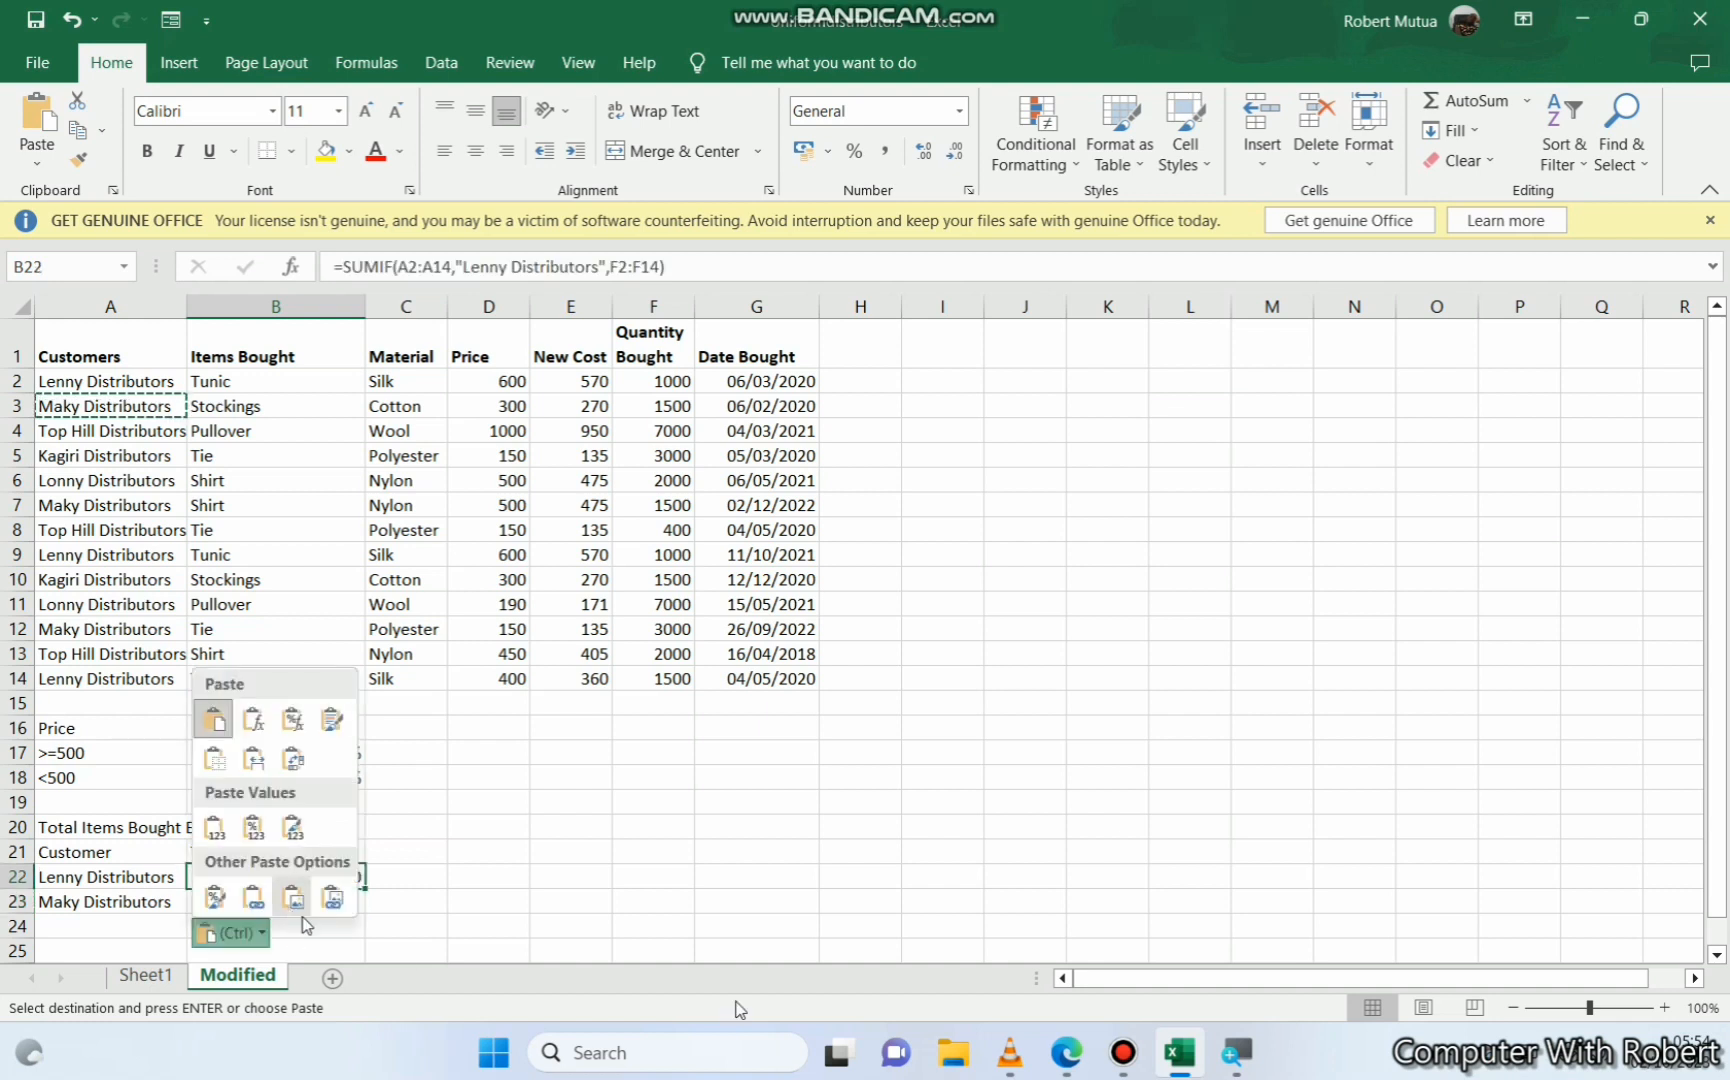
{"action": "key", "text": "ctrl"}
{"action": "left_click", "coordinate": [265, 900]}
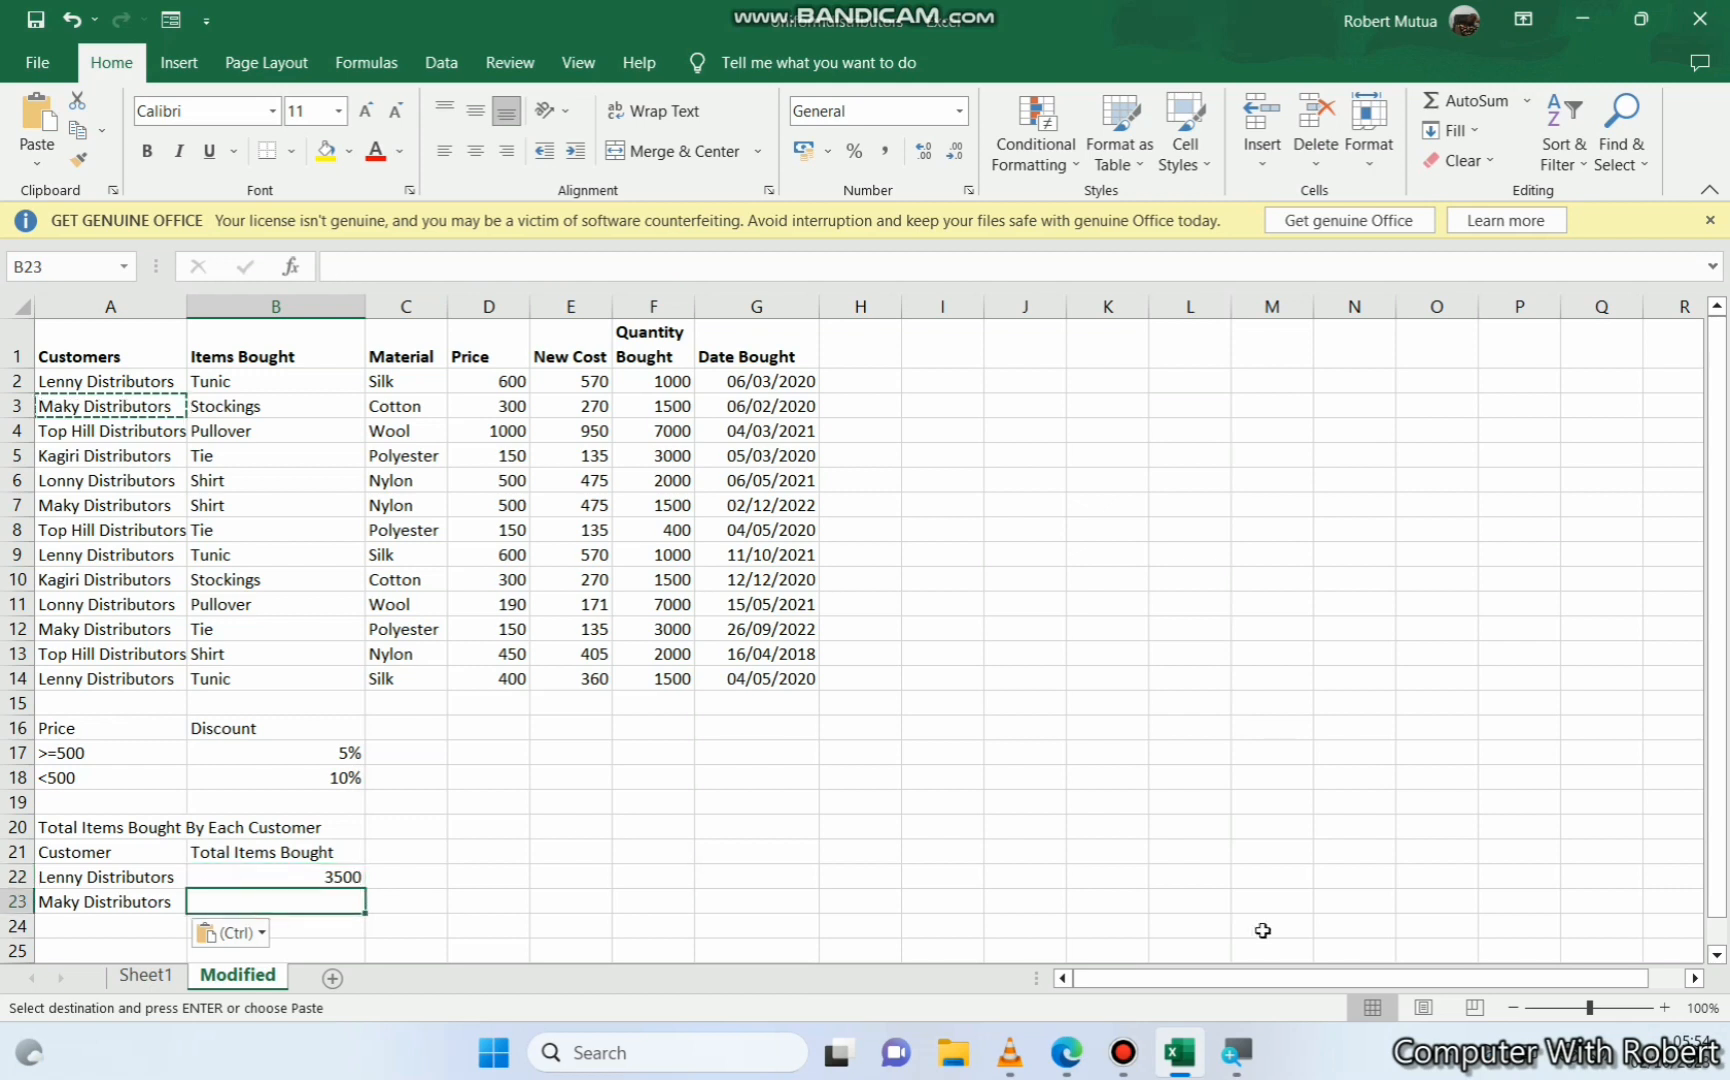
{"action": "type", "text": "=sumig"}
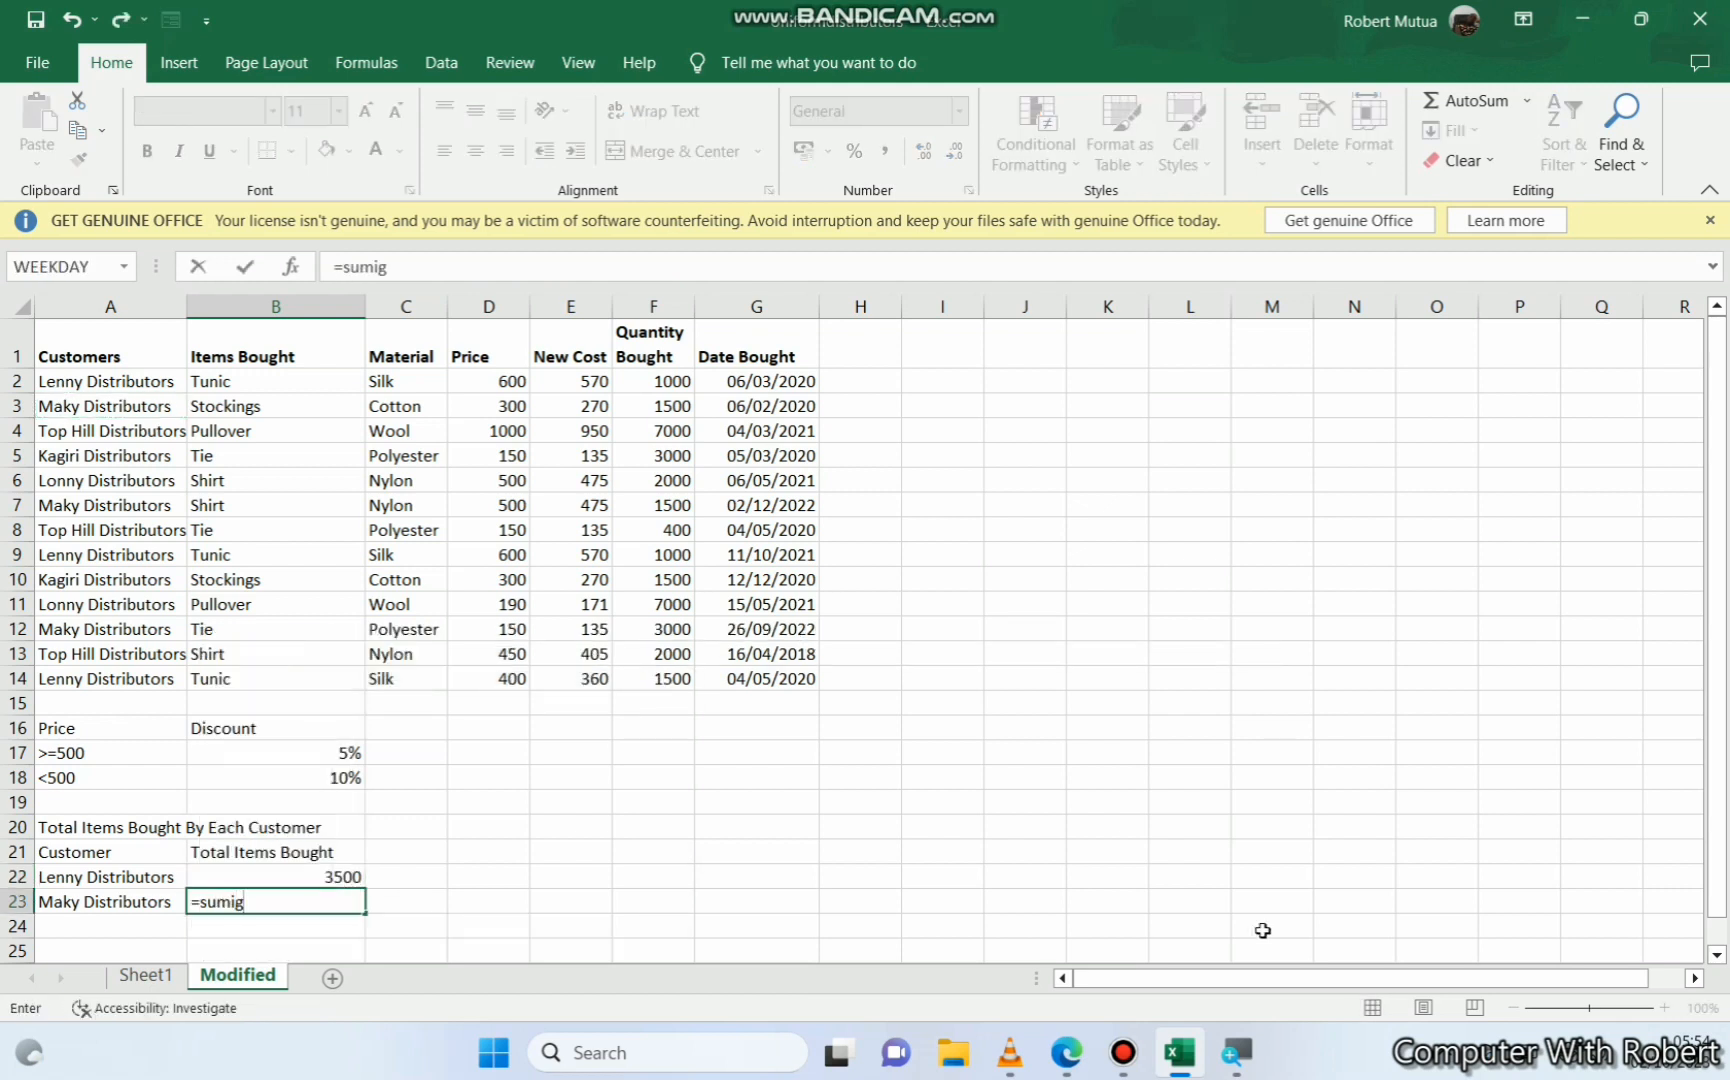
{"action": "key", "text": "BackSpace"}
{"action": "type", "text": "f"}
{"action": "key", "text": "super+plus"}
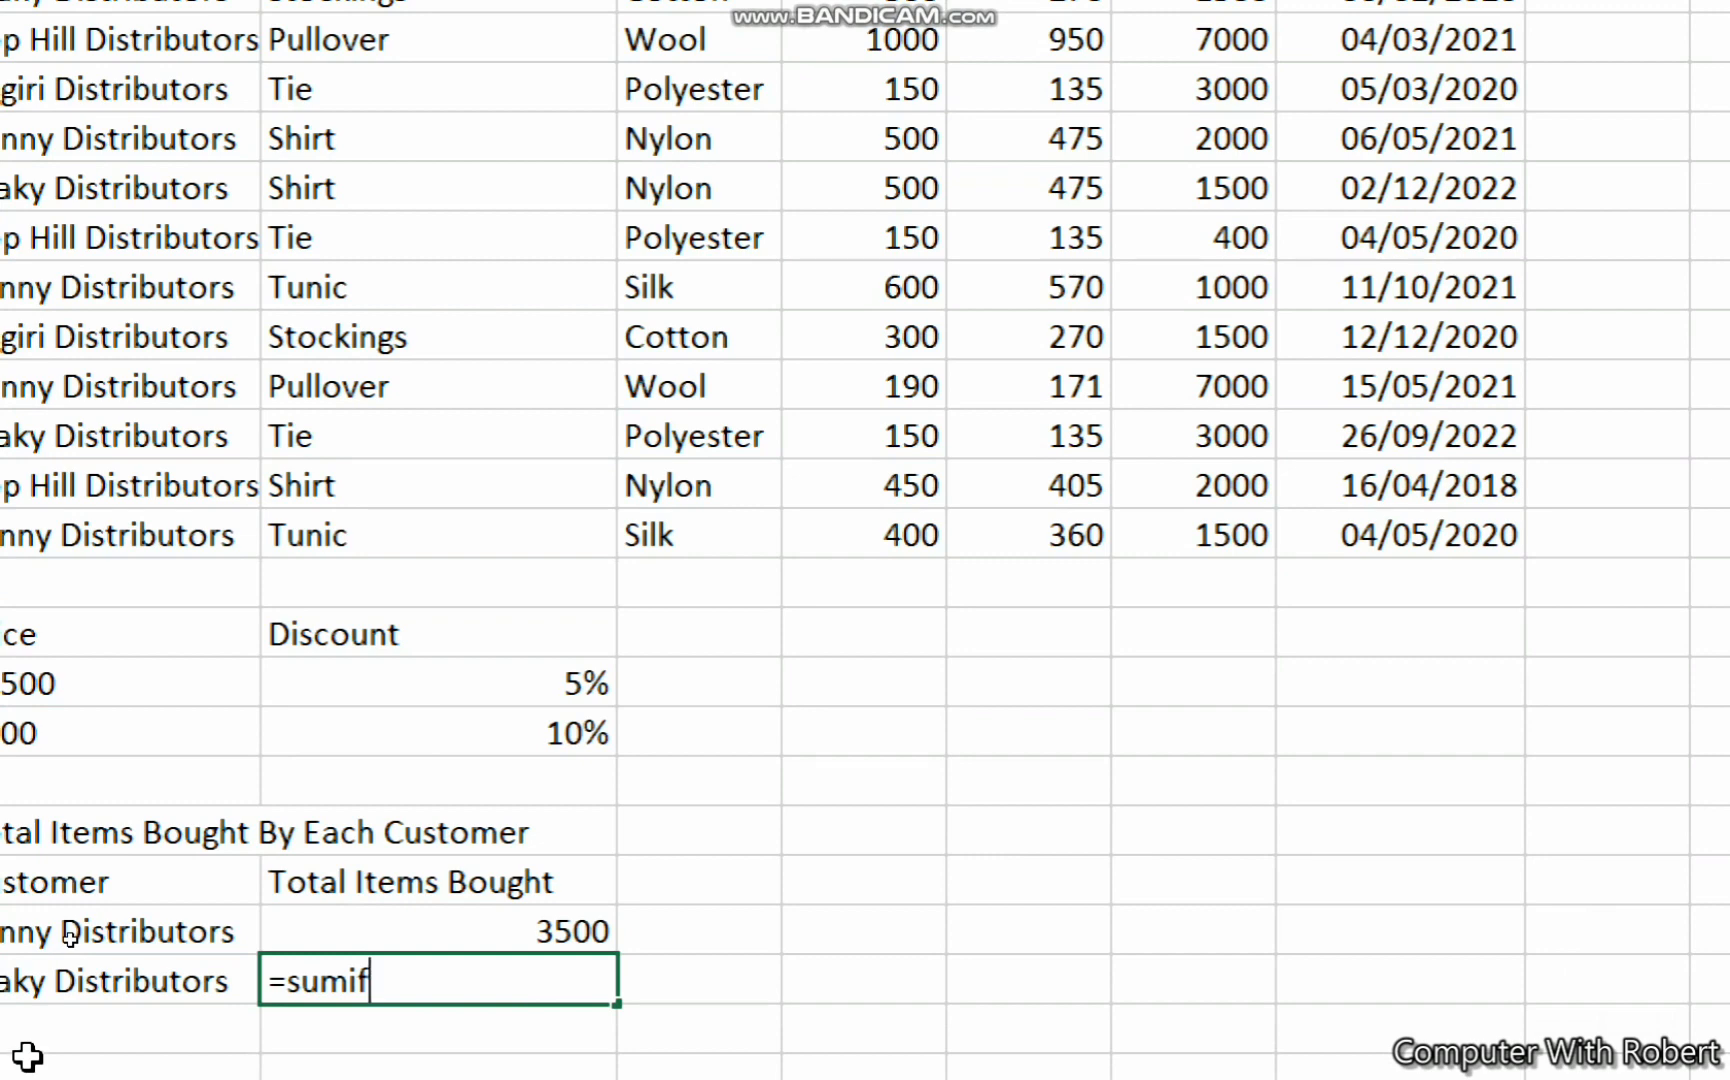
{"action": "type", "text": "("}
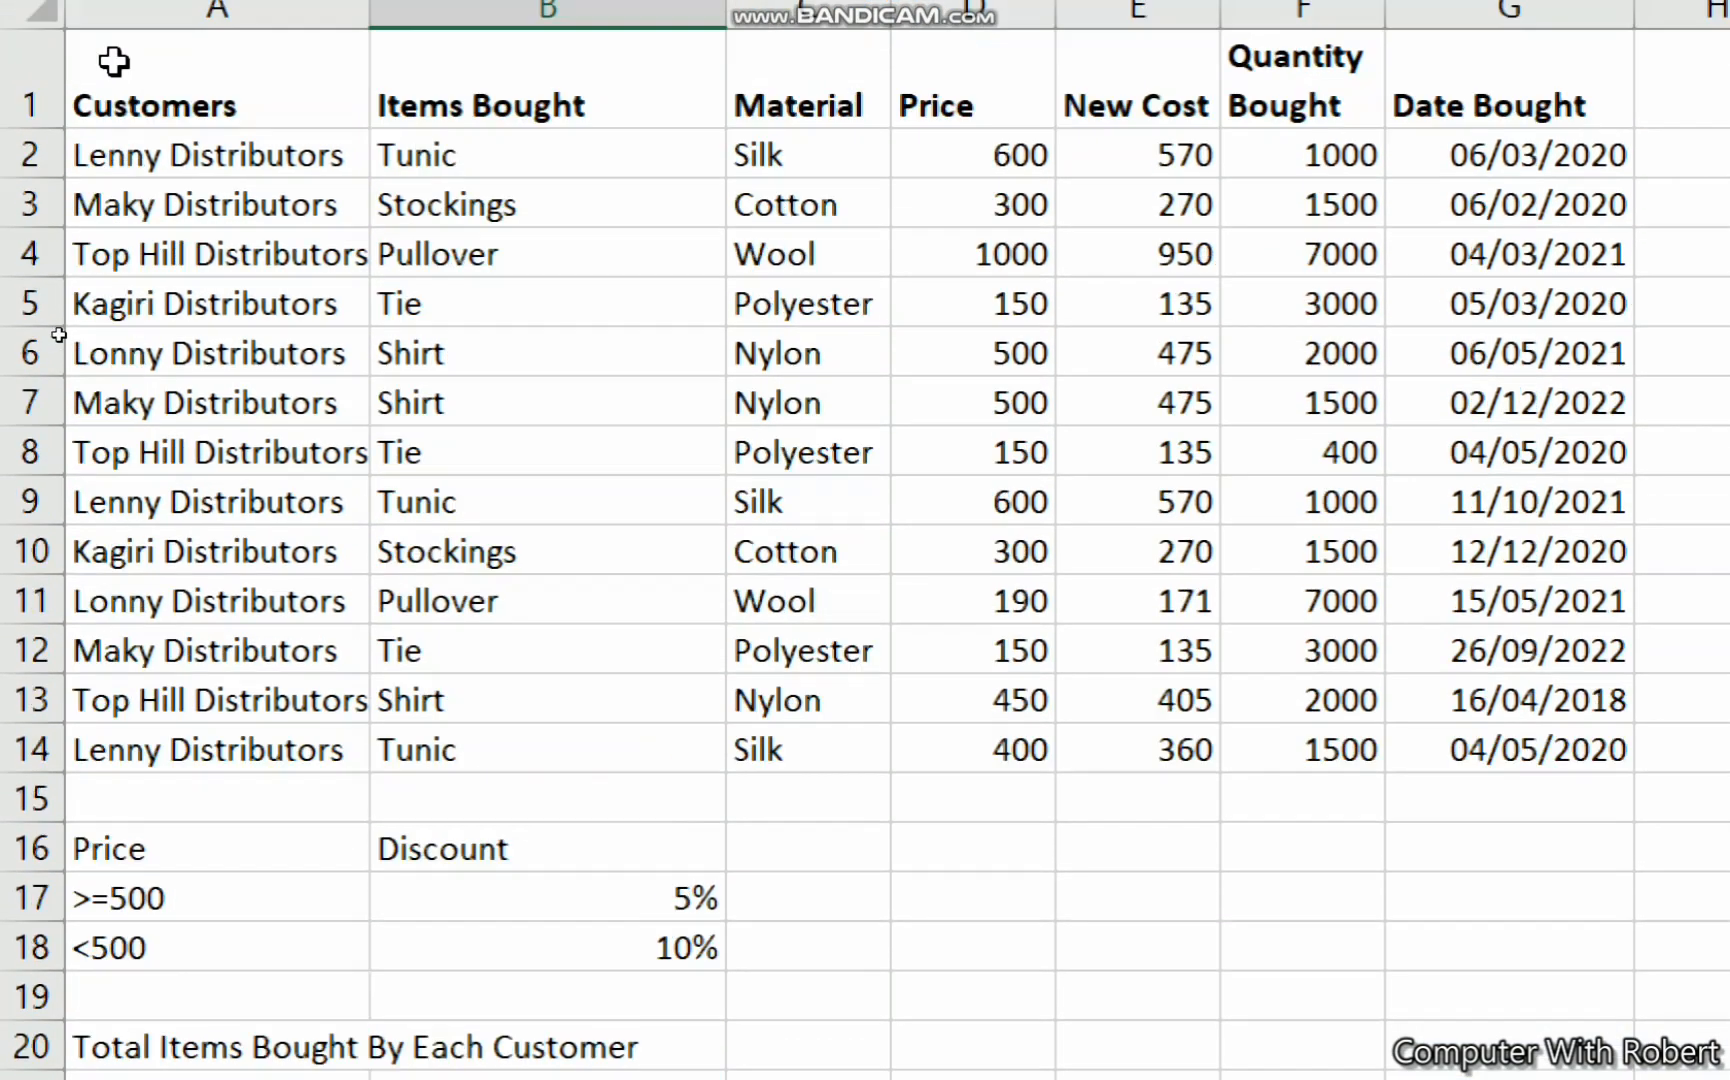
{"action": "left_click_drag", "start_coordinate": [135, 154], "coordinate": [174, 756]}
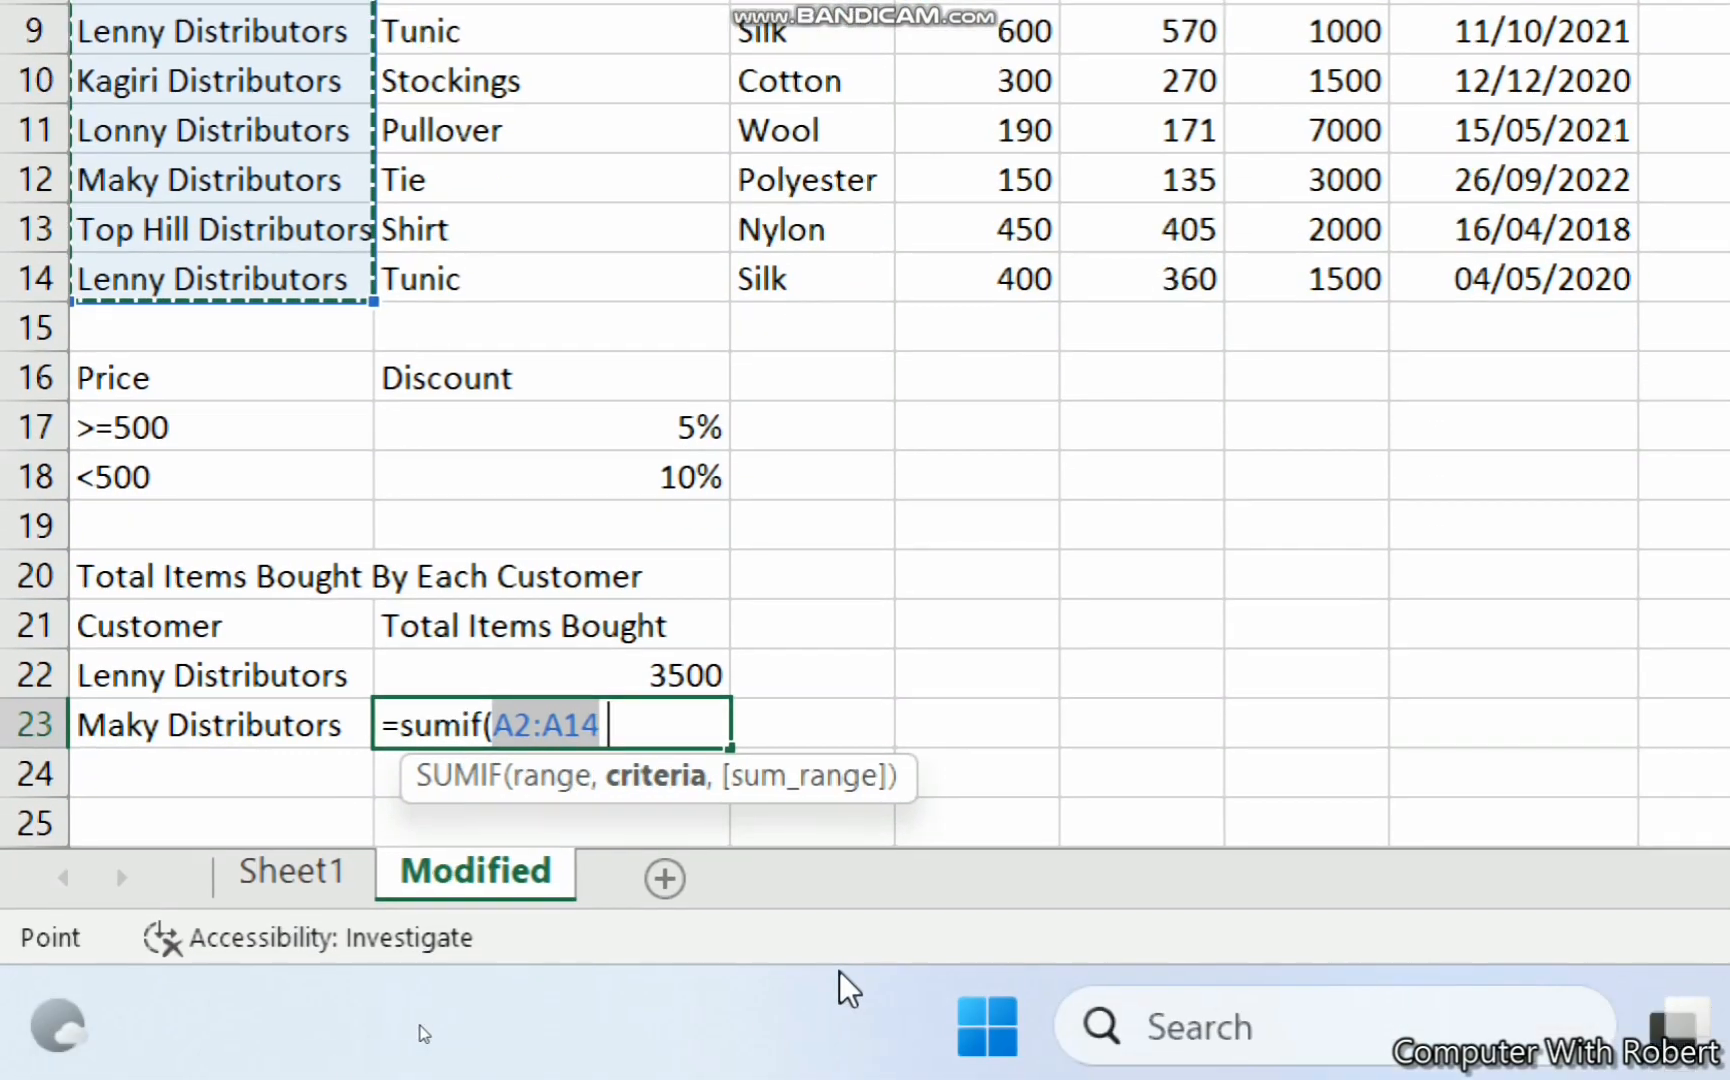
{"action": "type", "text": ","}
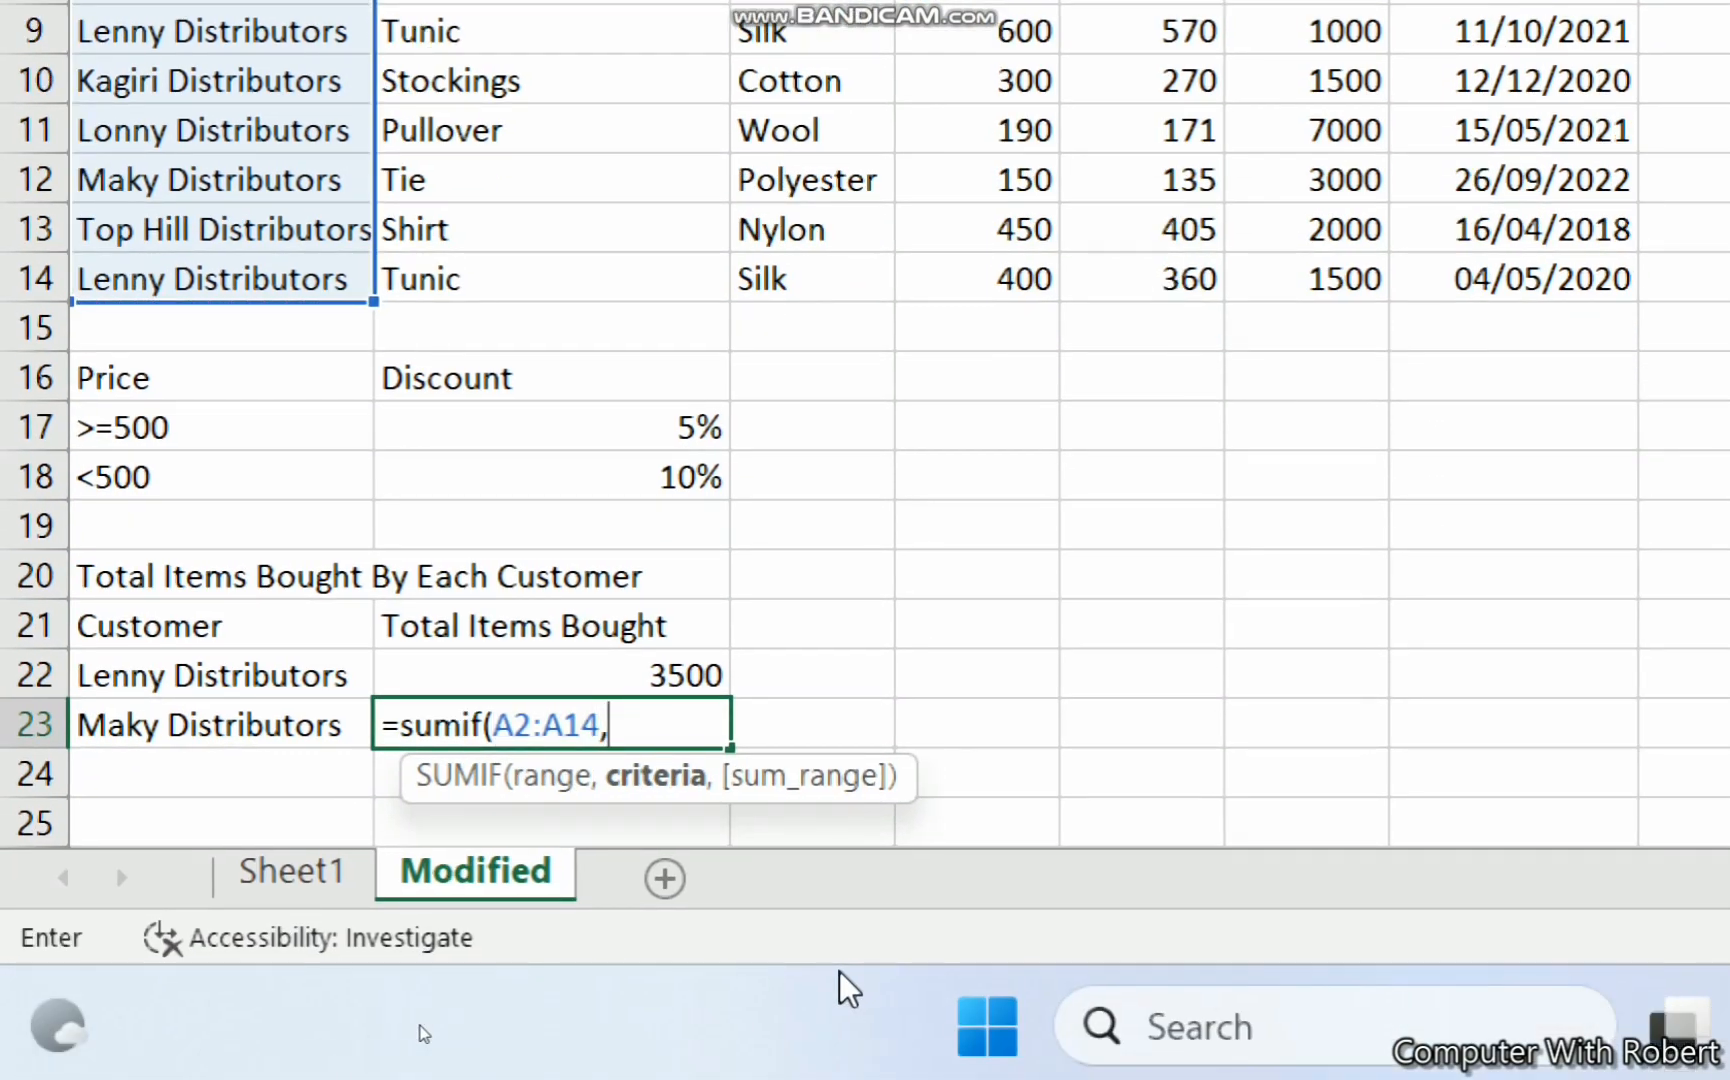
{"action": "type", "text": "\"Maky"}
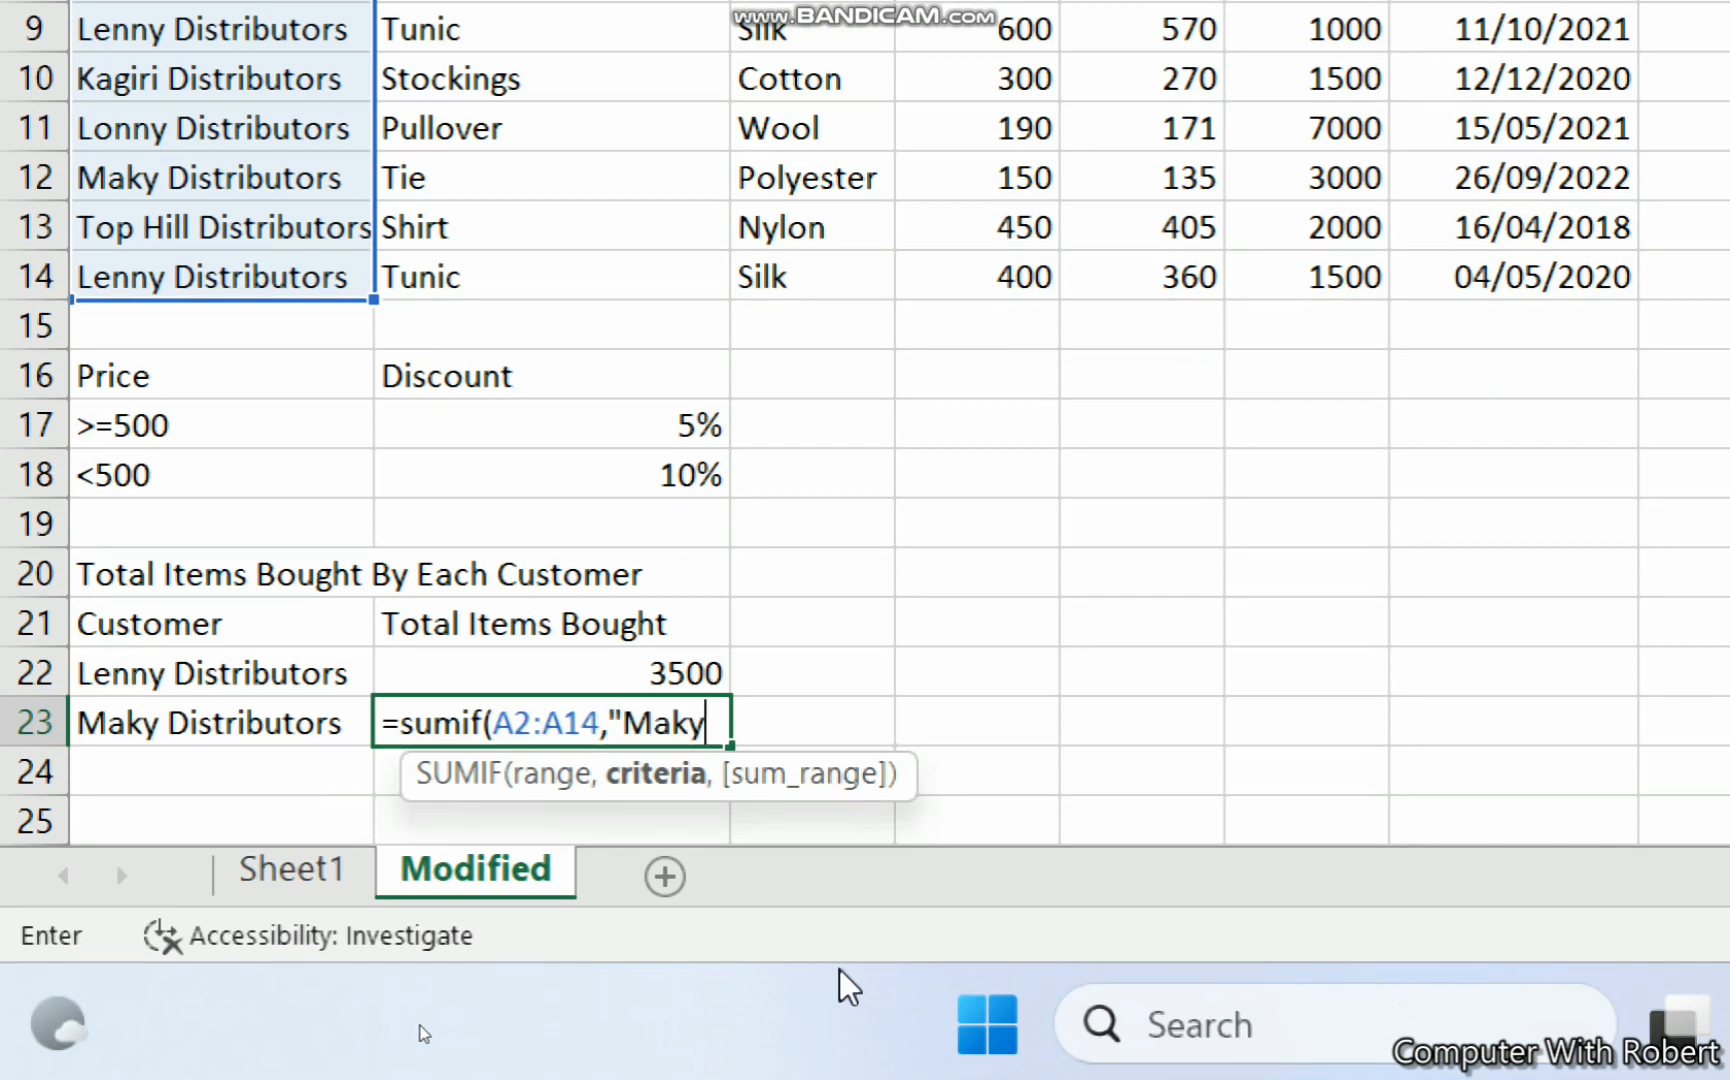
{"action": "type", "text": " Dis tribut"}
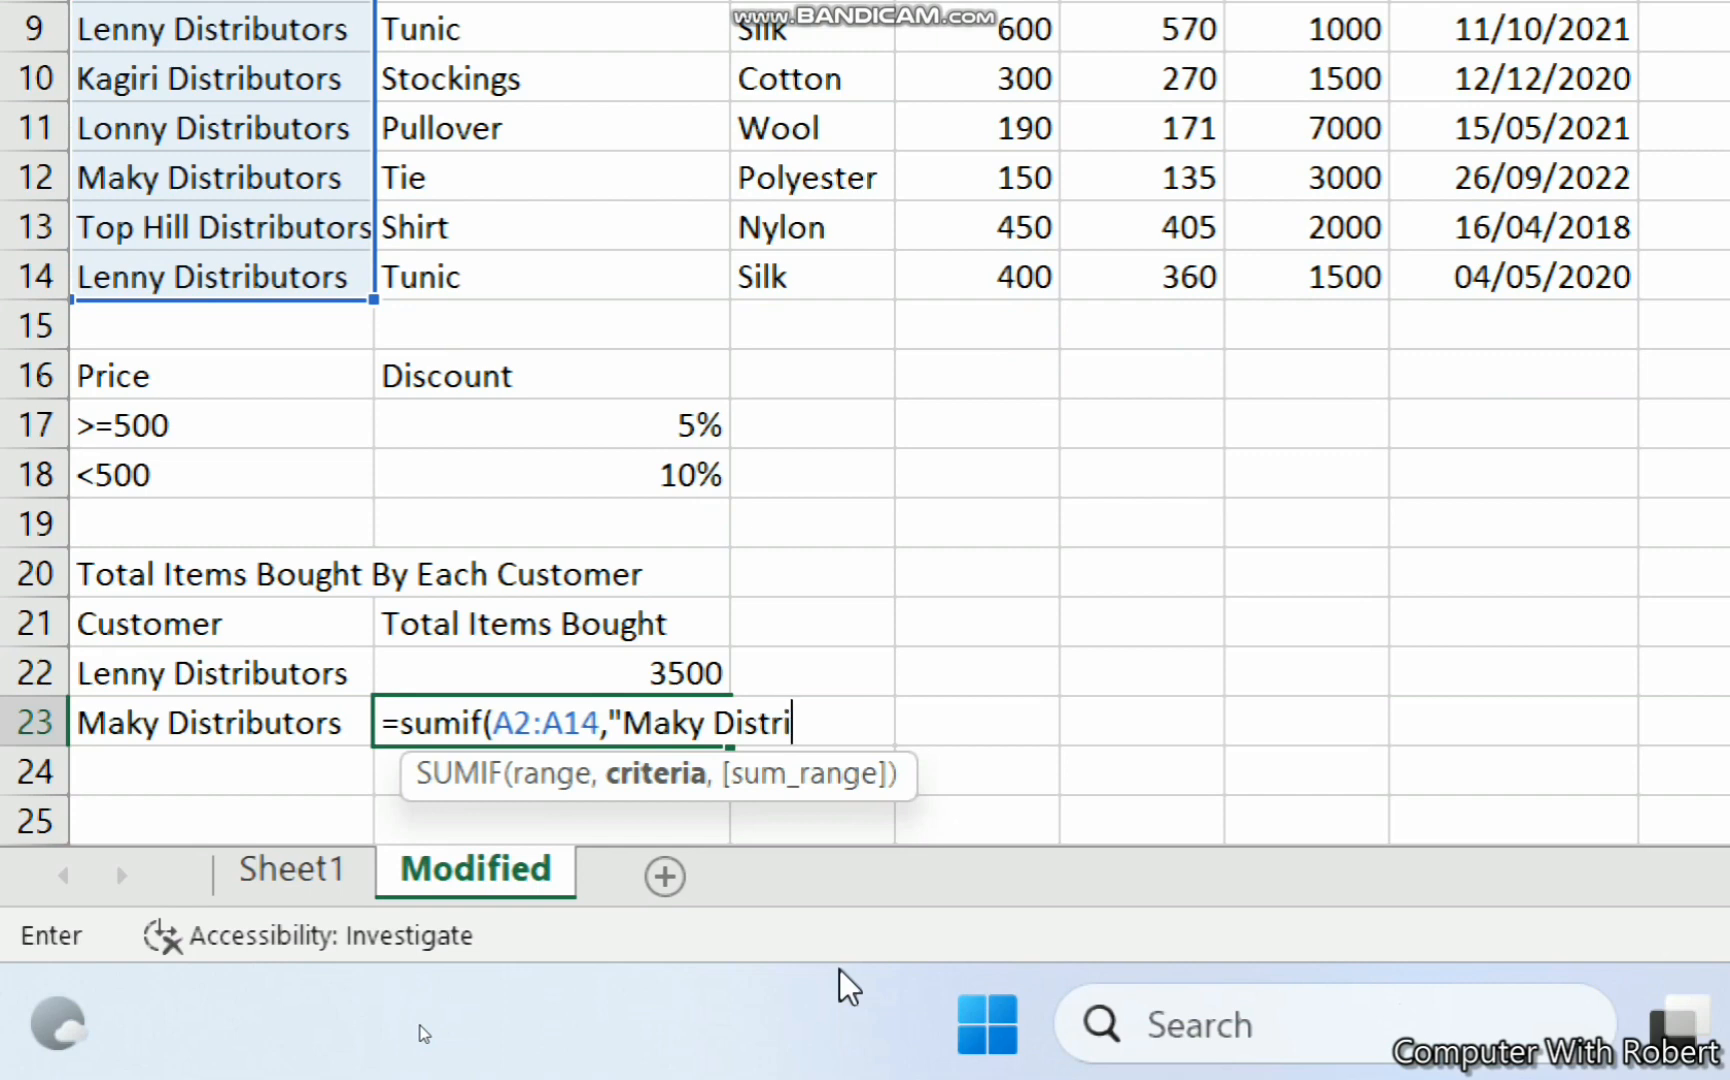
{"action": "type", "text": "ors\""}
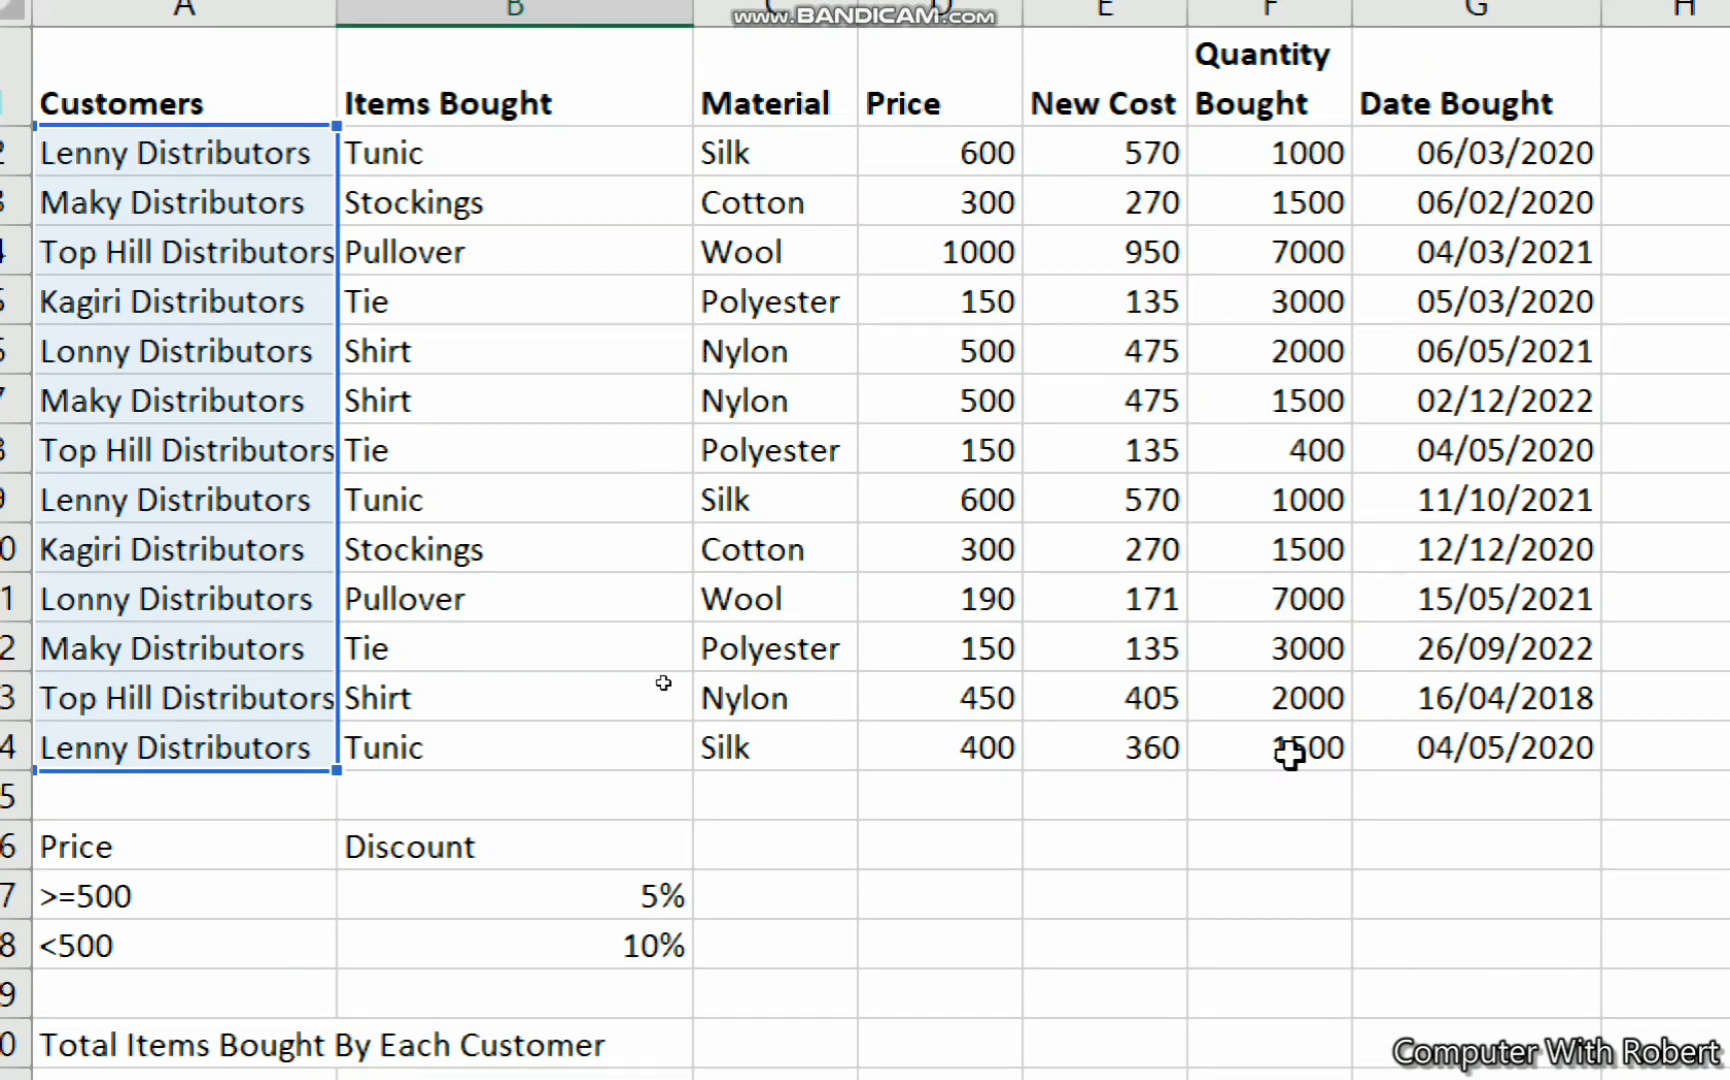
{"action": "left_click_drag", "start_coordinate": [1289, 153], "coordinate": [1288, 752]}
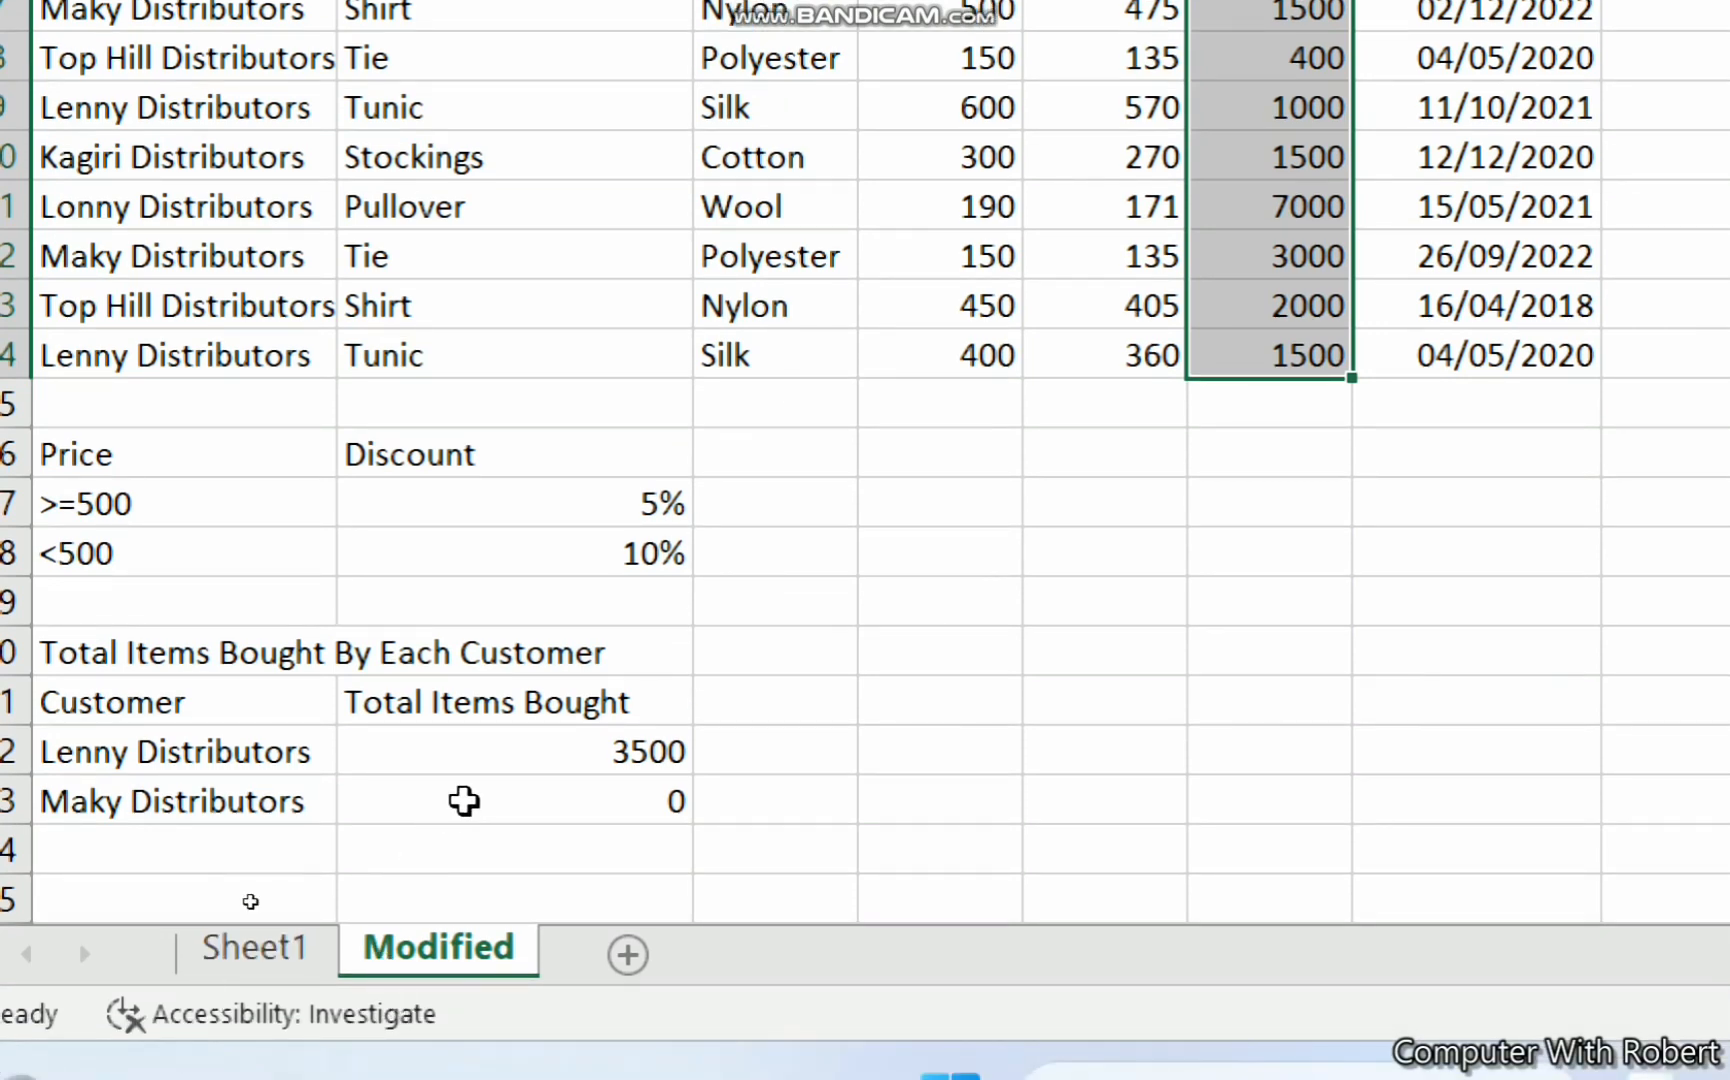
Add F2:F14 as the sum range of the SUMIF formula in B23
{"action": "left_click", "coordinate": [463, 800]}
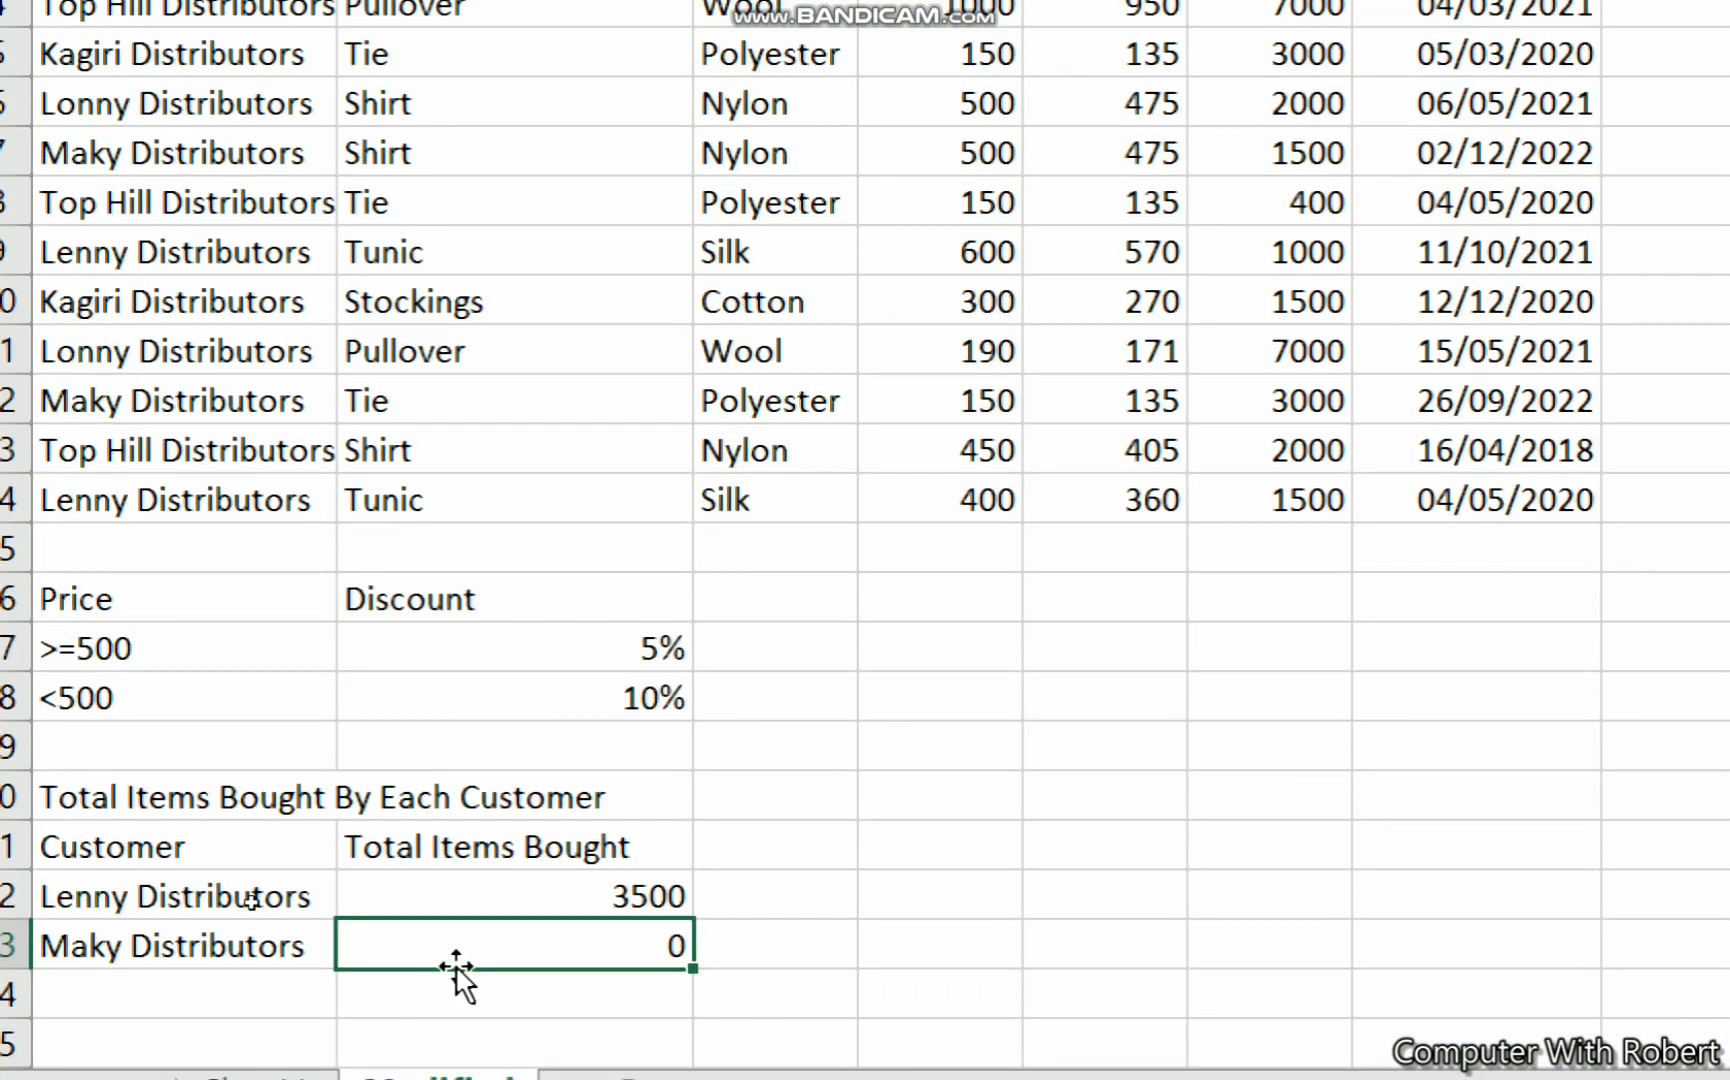
{"action": "double_click", "coordinate": [463, 946]}
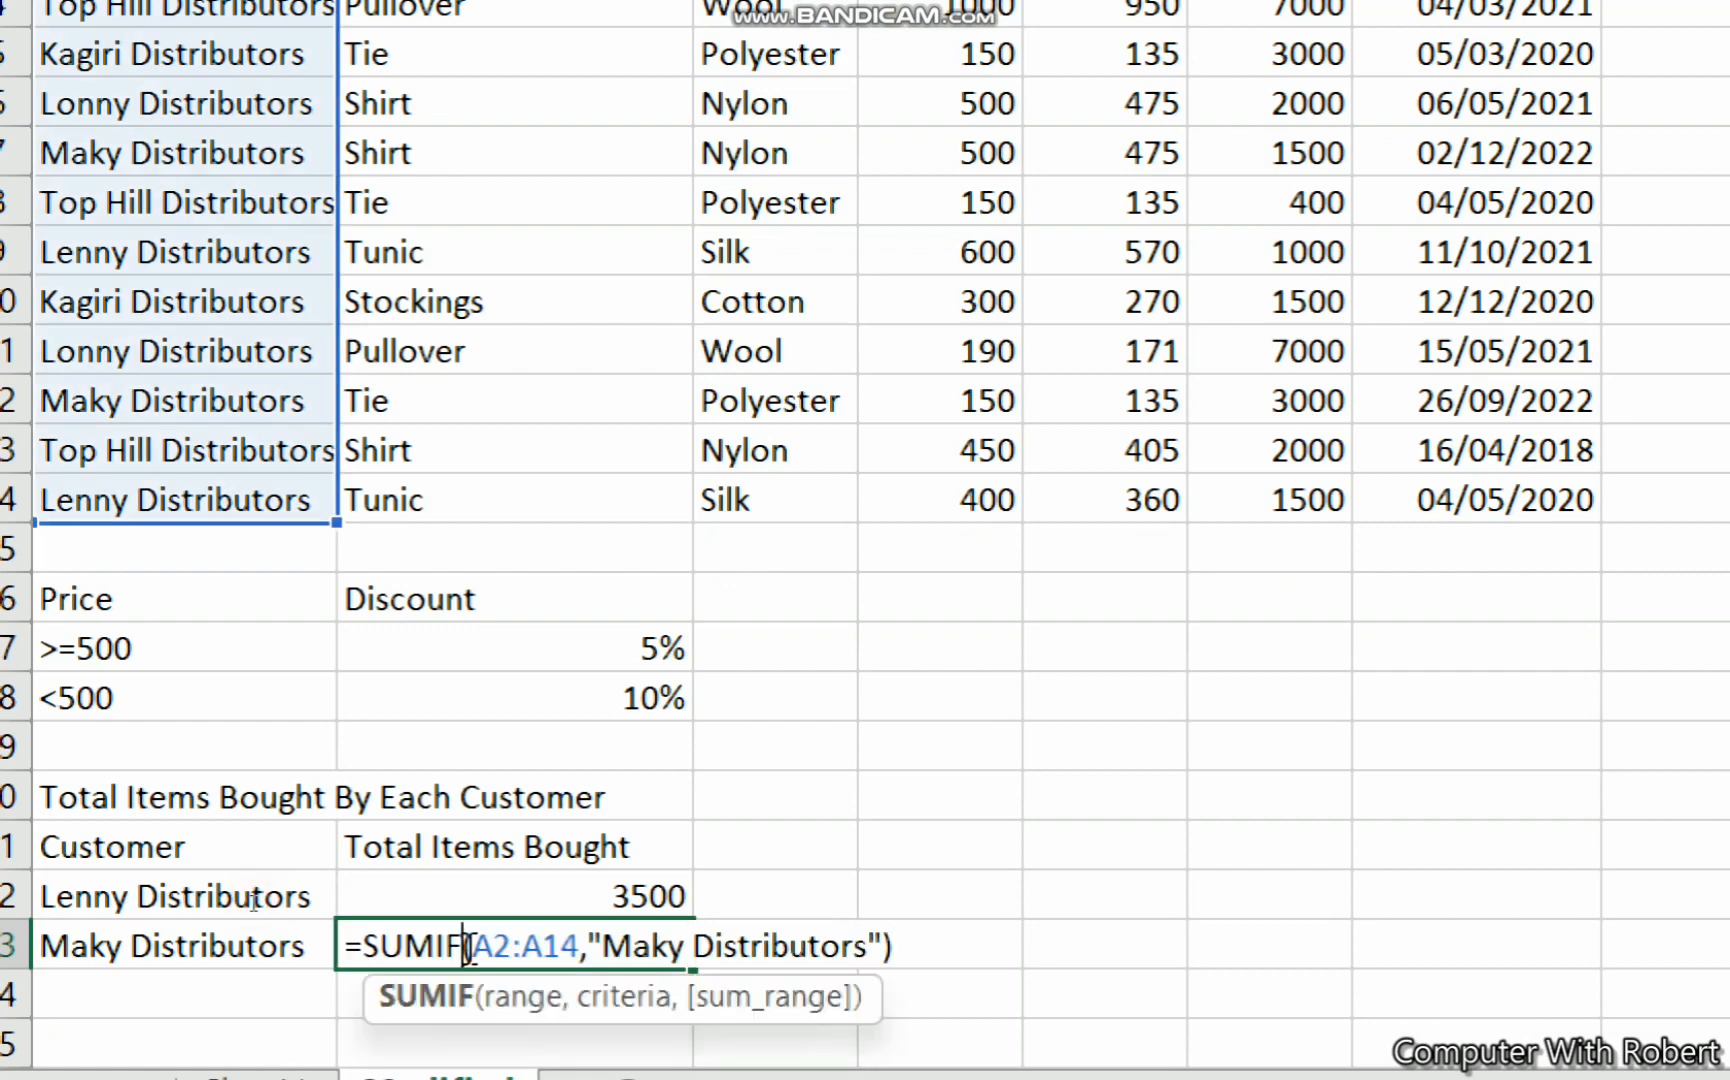
{"action": "left_click", "coordinate": [883, 945]}
{"action": "type", "text": ","}
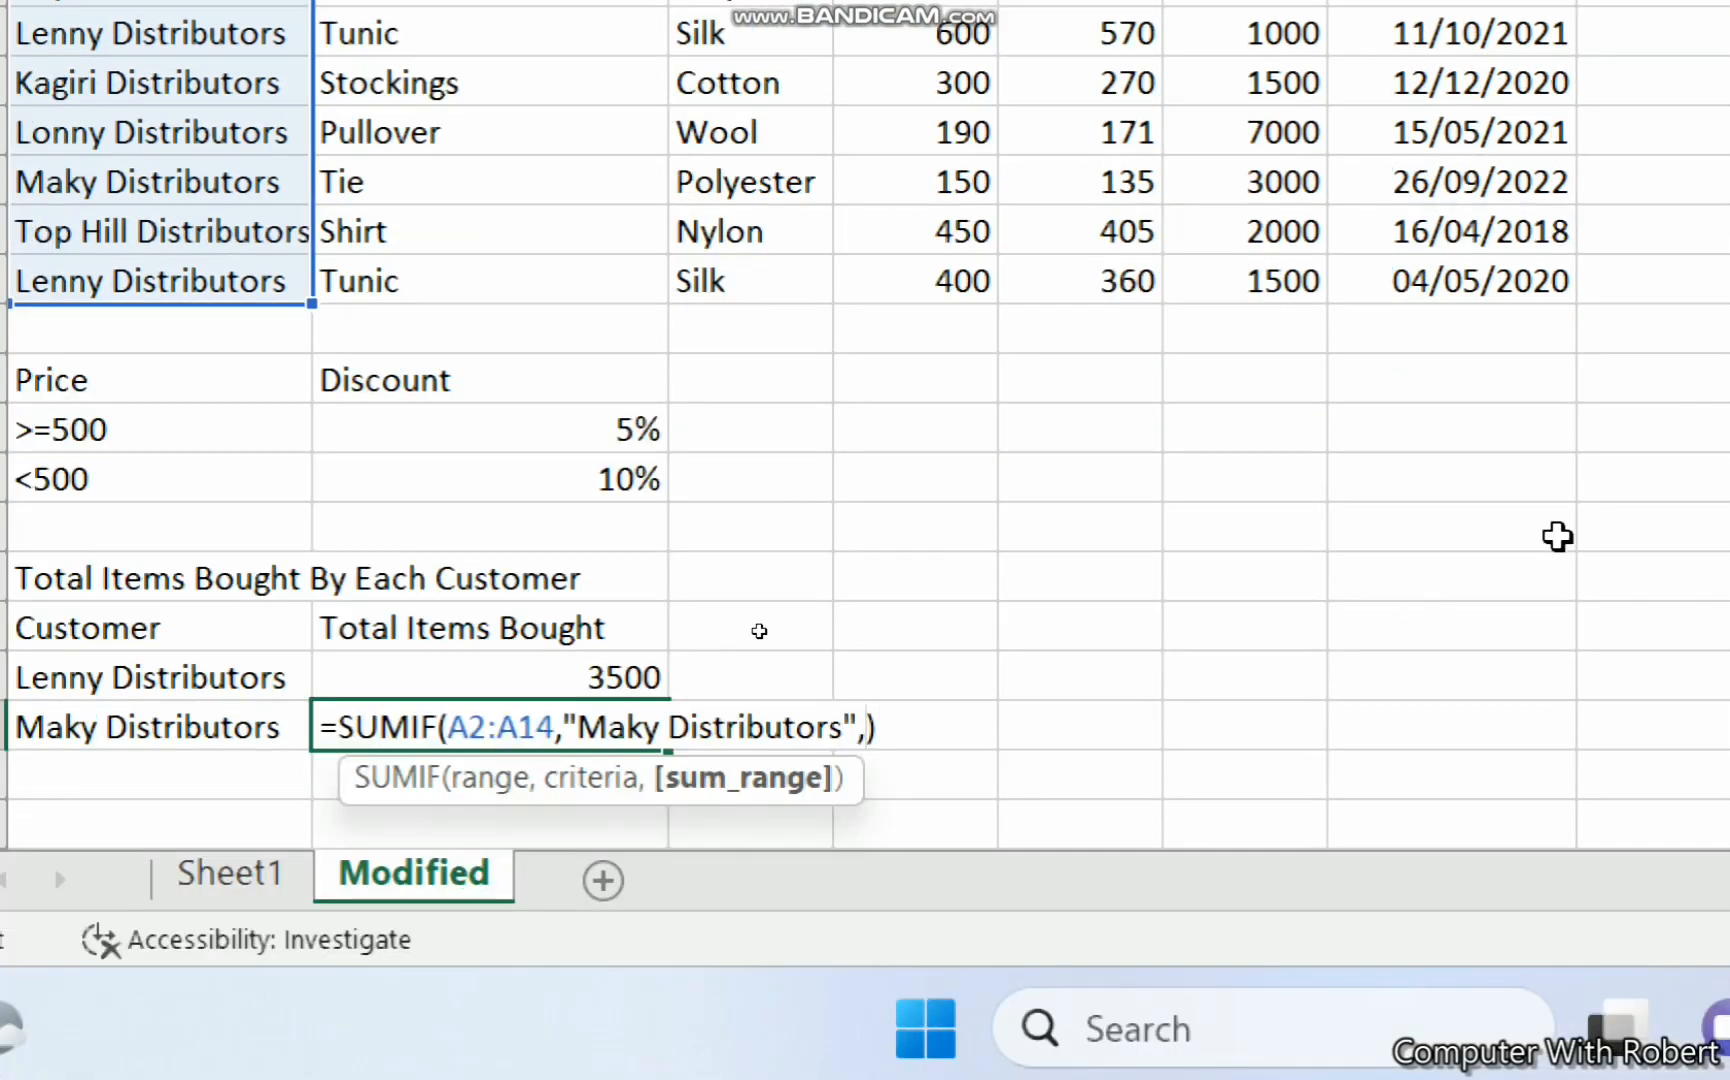
{"action": "scroll", "coordinate": [834, 270], "scroll_direction": "up", "scroll_amount": 3}
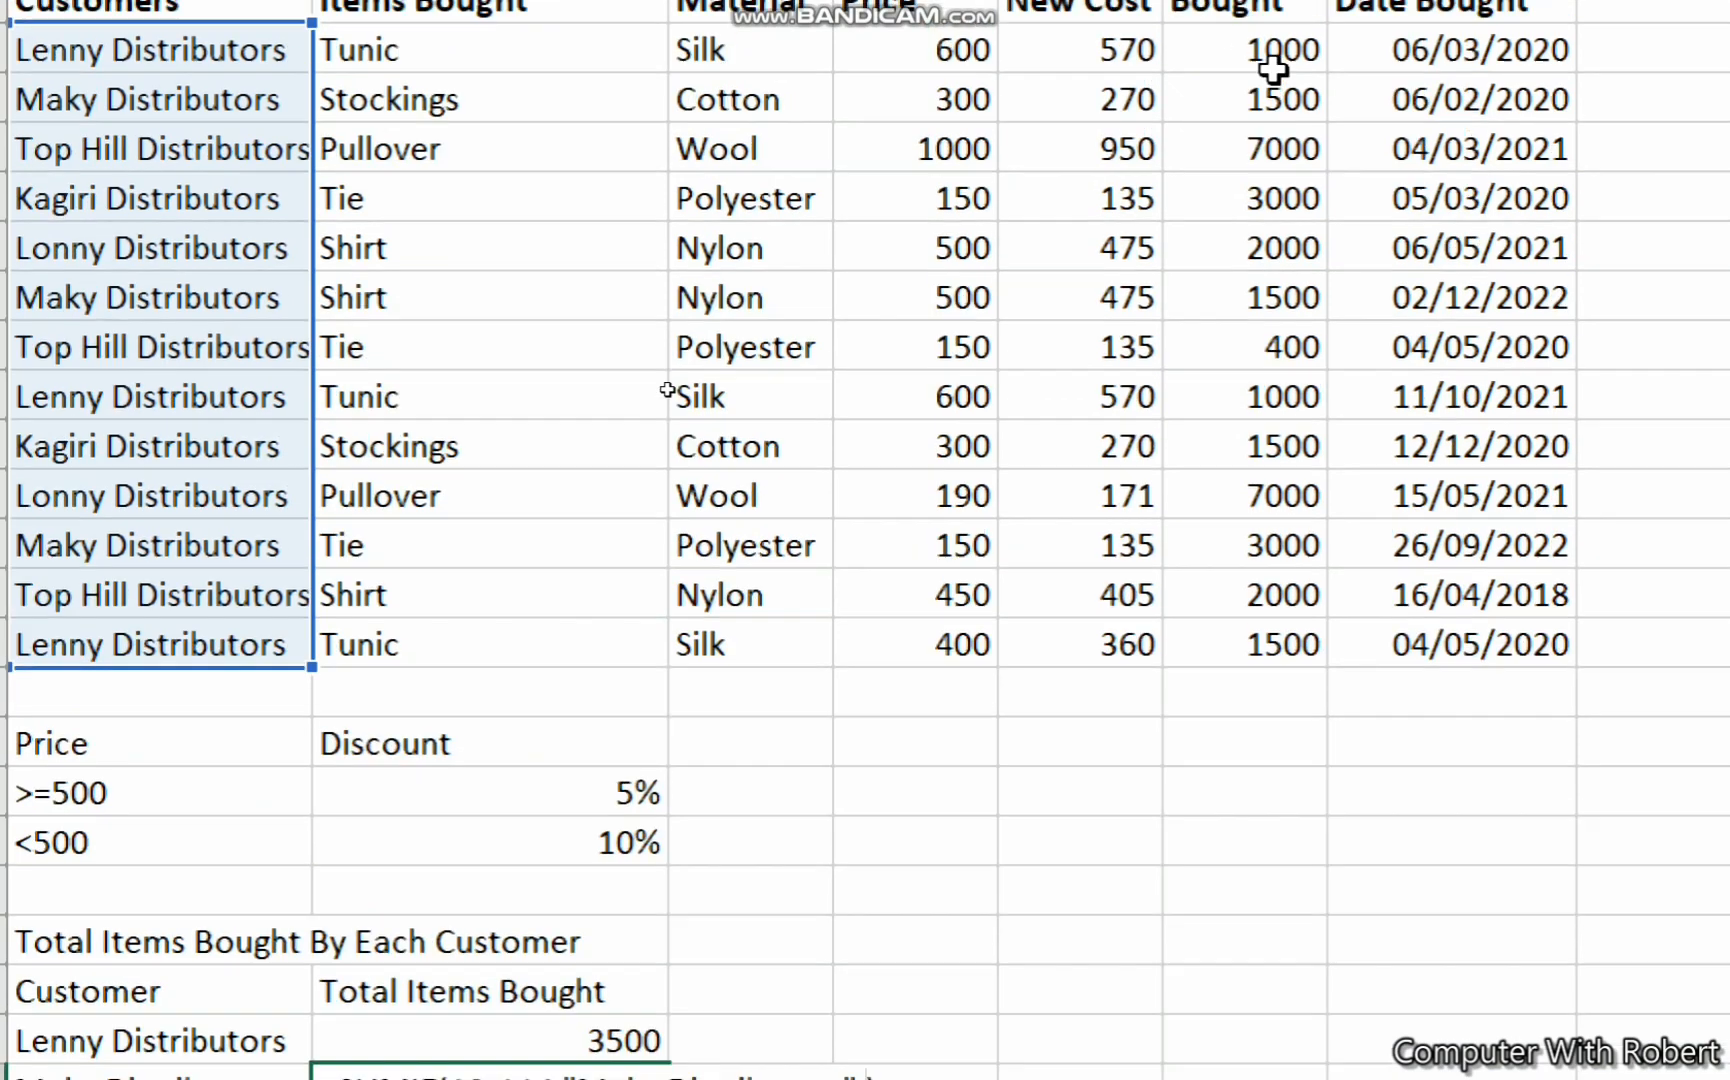
{"action": "scroll", "coordinate": [1272, 70], "scroll_direction": "up", "scroll_amount": 1}
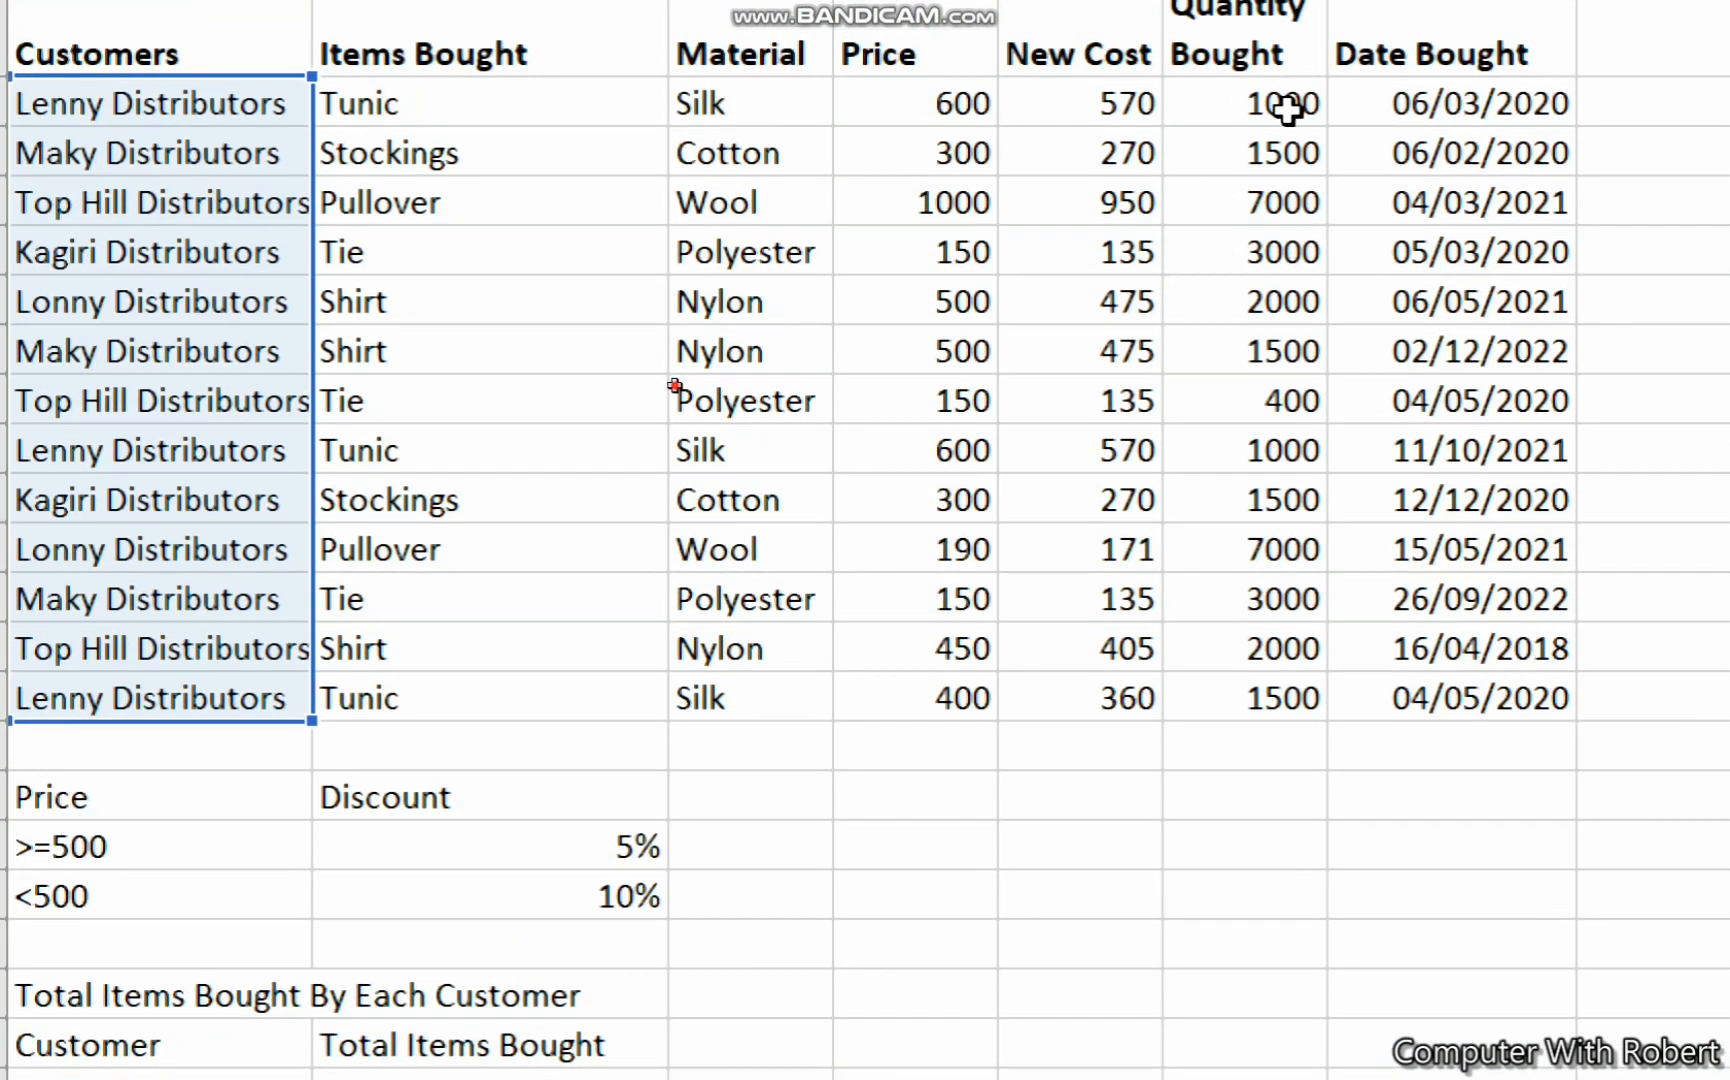
{"action": "left_click_drag", "start_coordinate": [1285, 108], "coordinate": [1237, 697]}
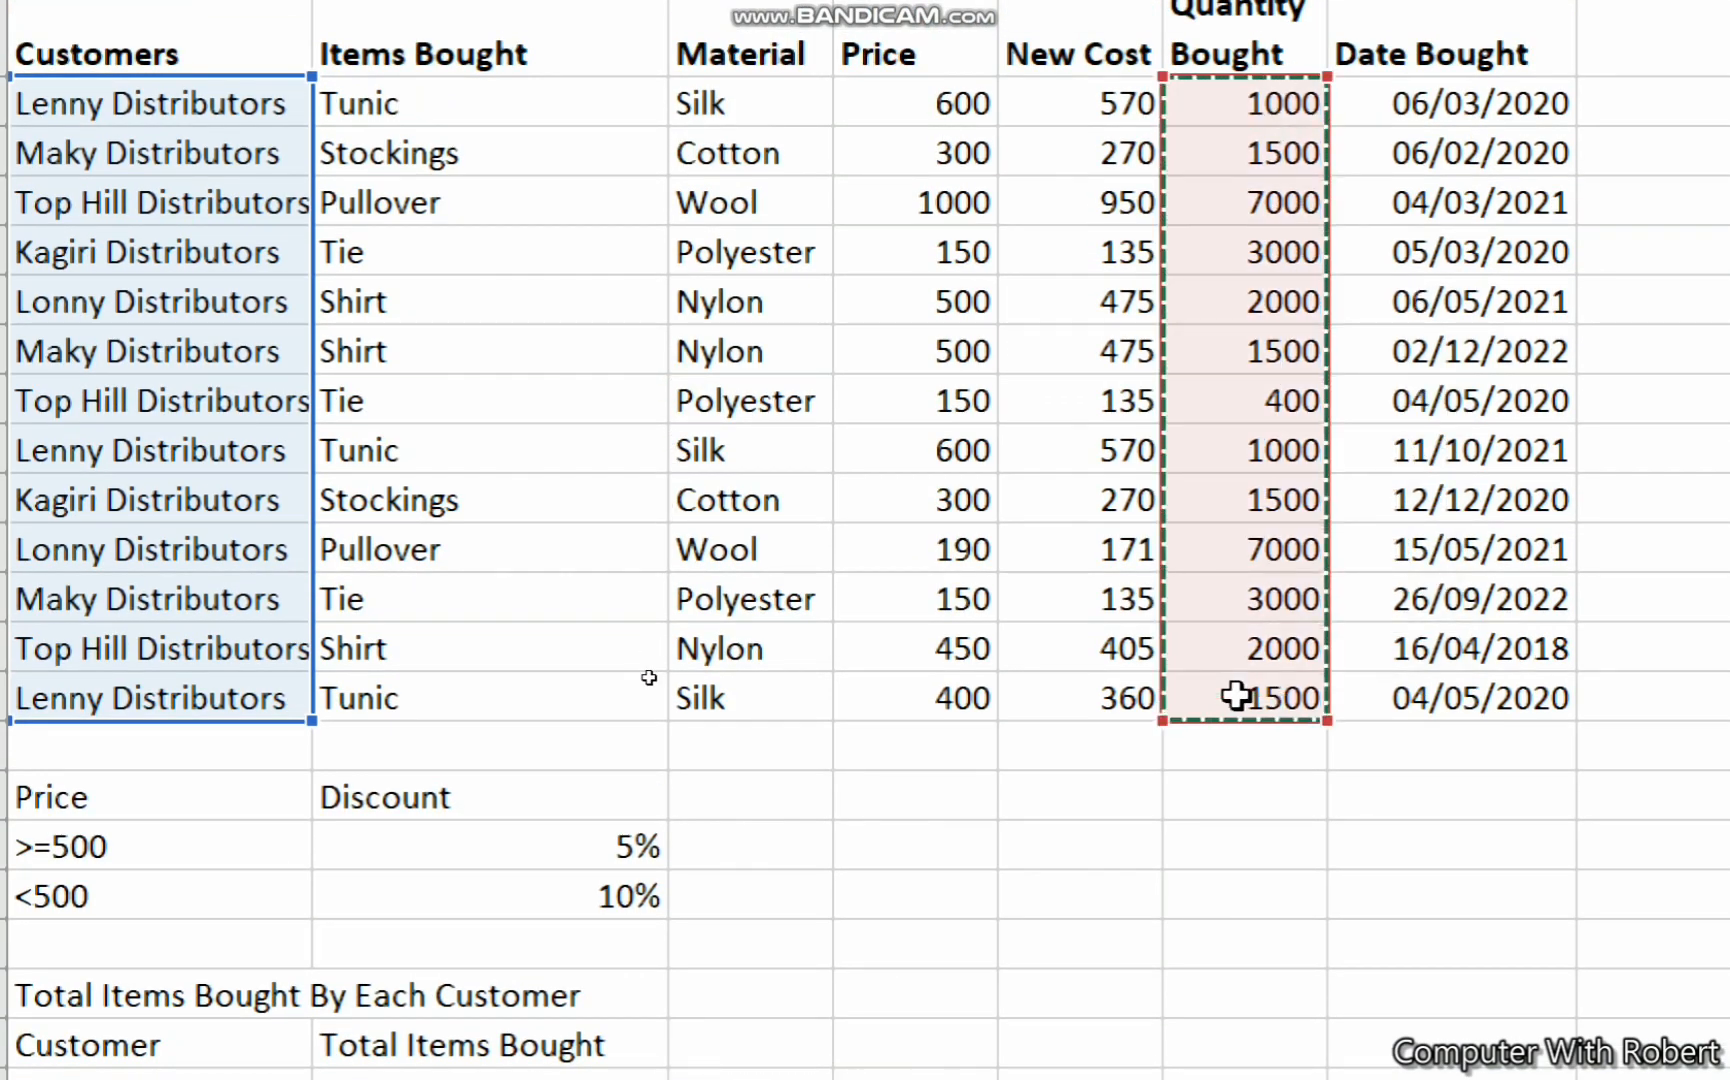
{"action": "scroll", "coordinate": [259, 991], "scroll_direction": "down", "scroll_amount": 1}
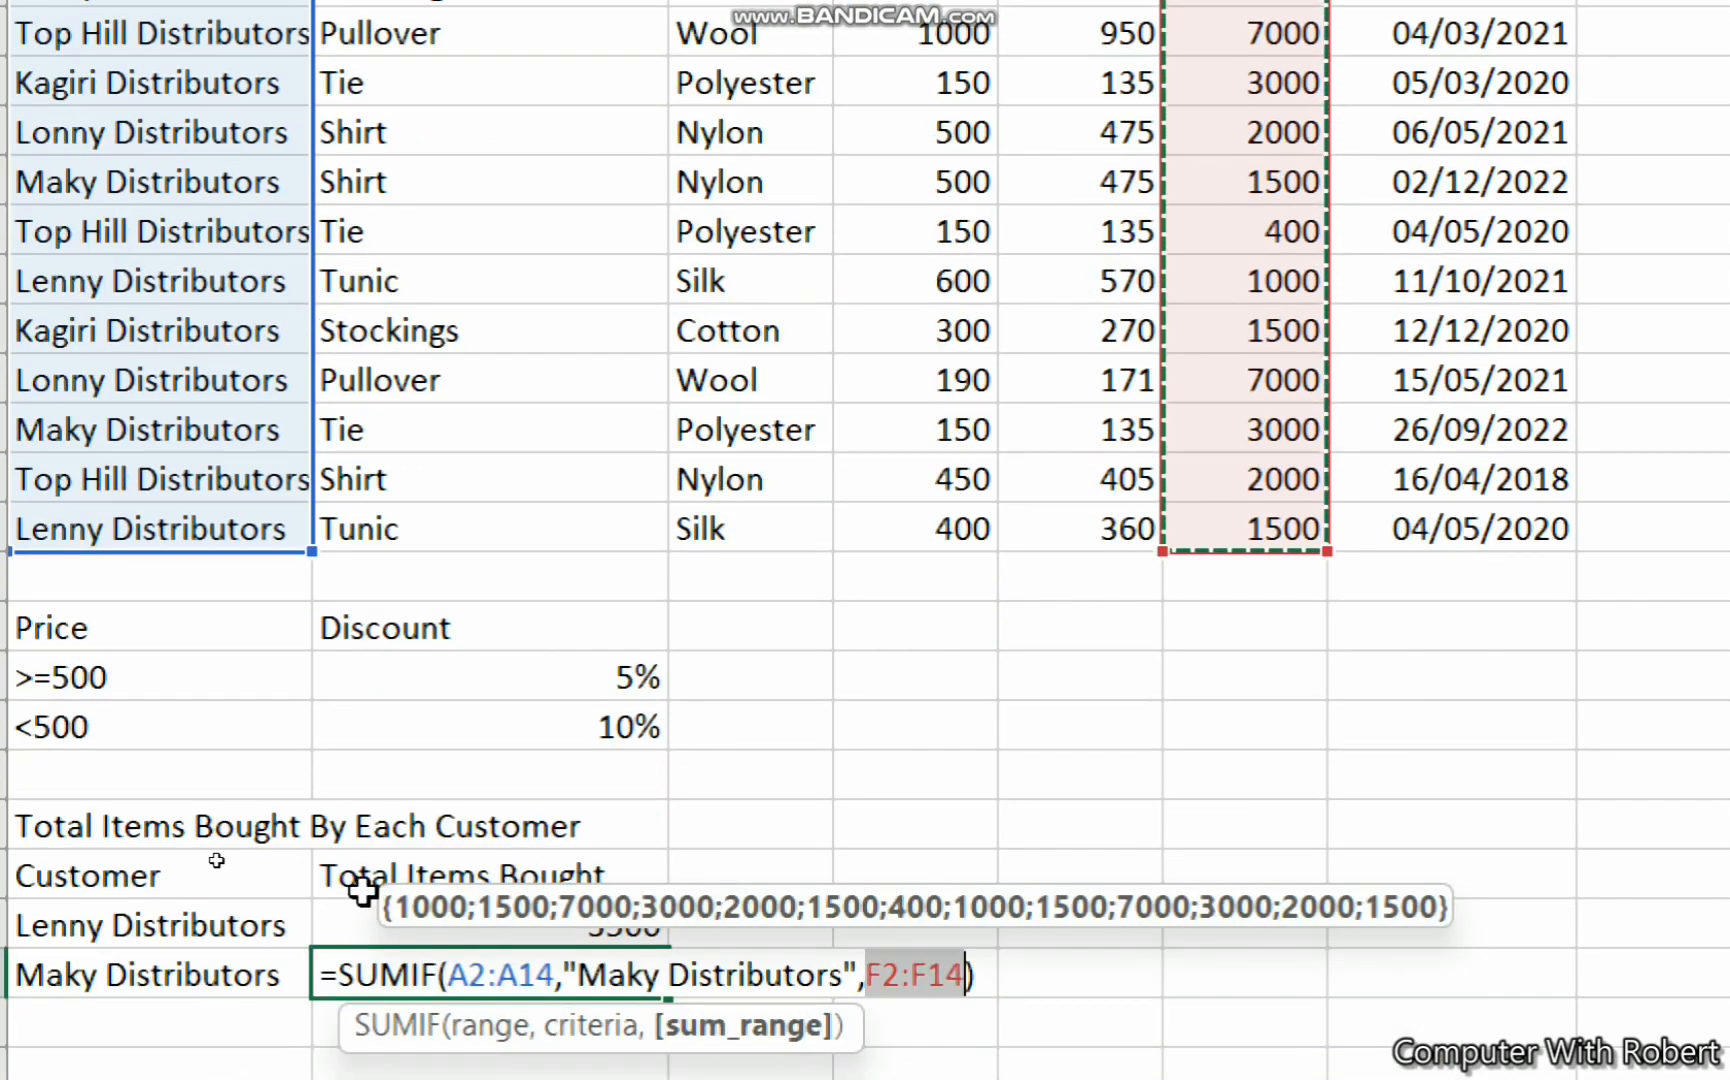
{"action": "key", "text": "Return"}
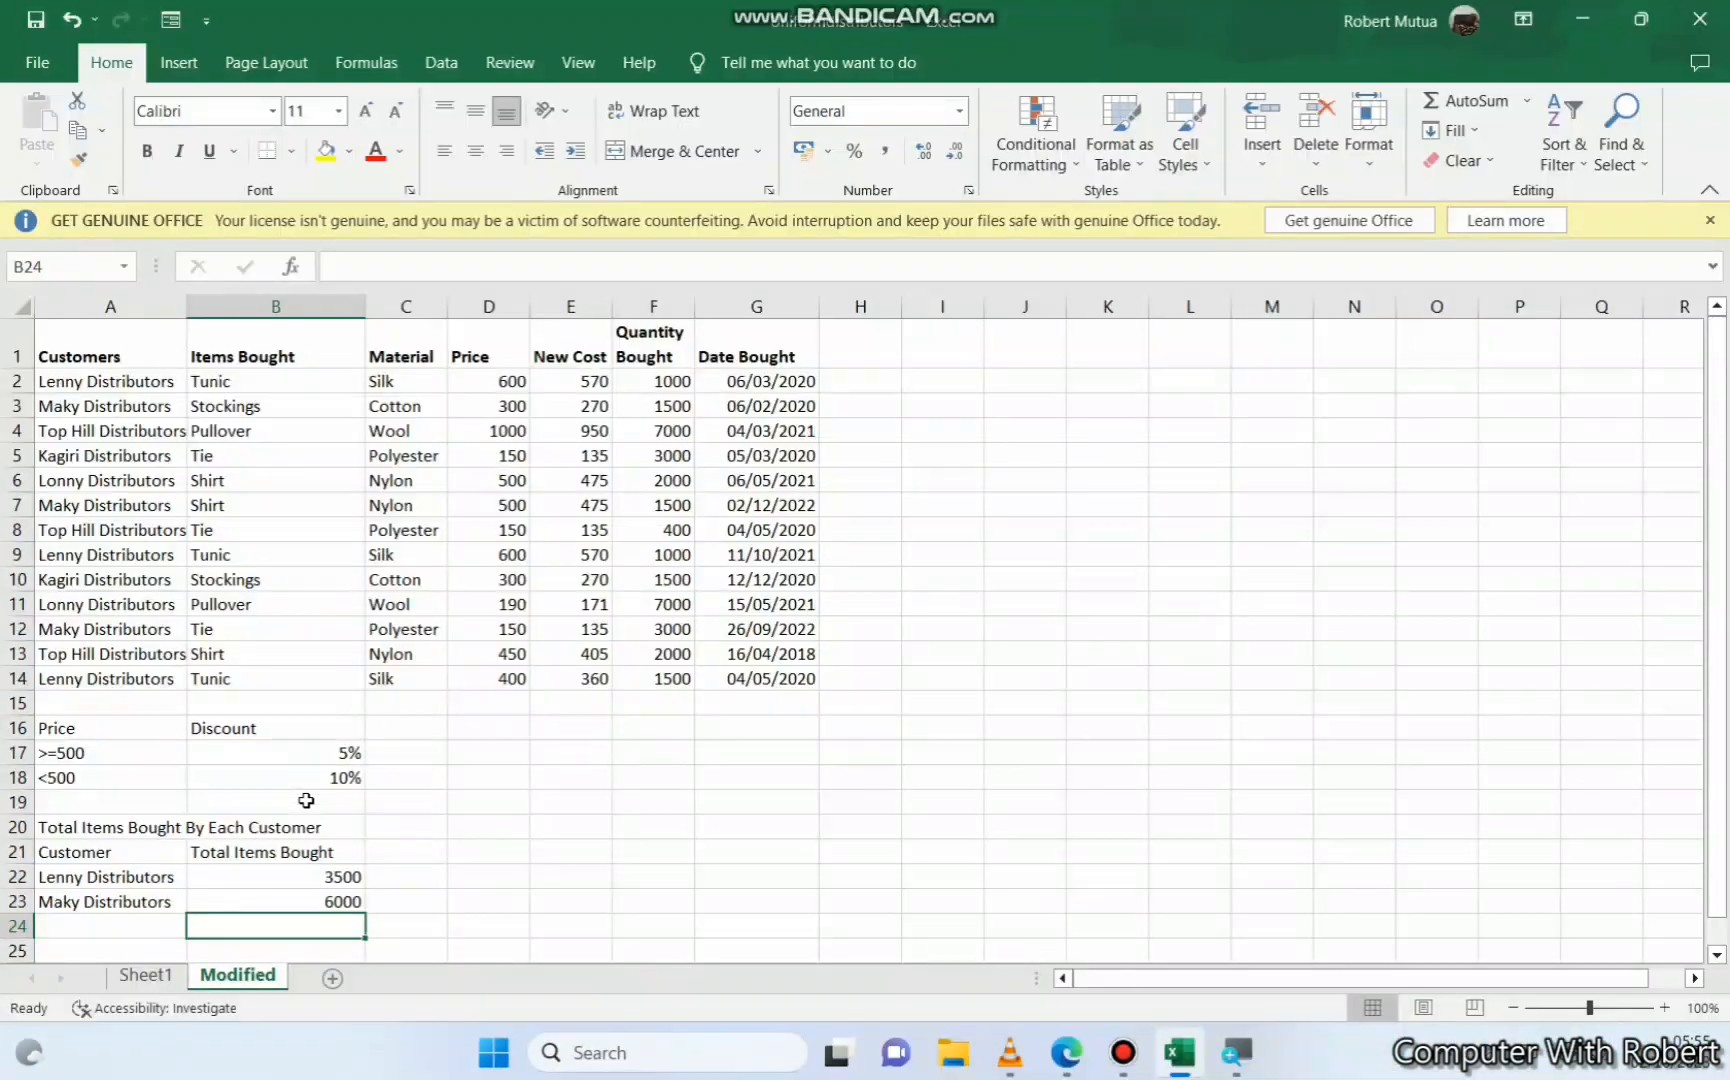
Copy Top Hill Distributors from A4 into A24 as the next customer in the totals table
{"action": "left_click", "coordinate": [85, 429]}
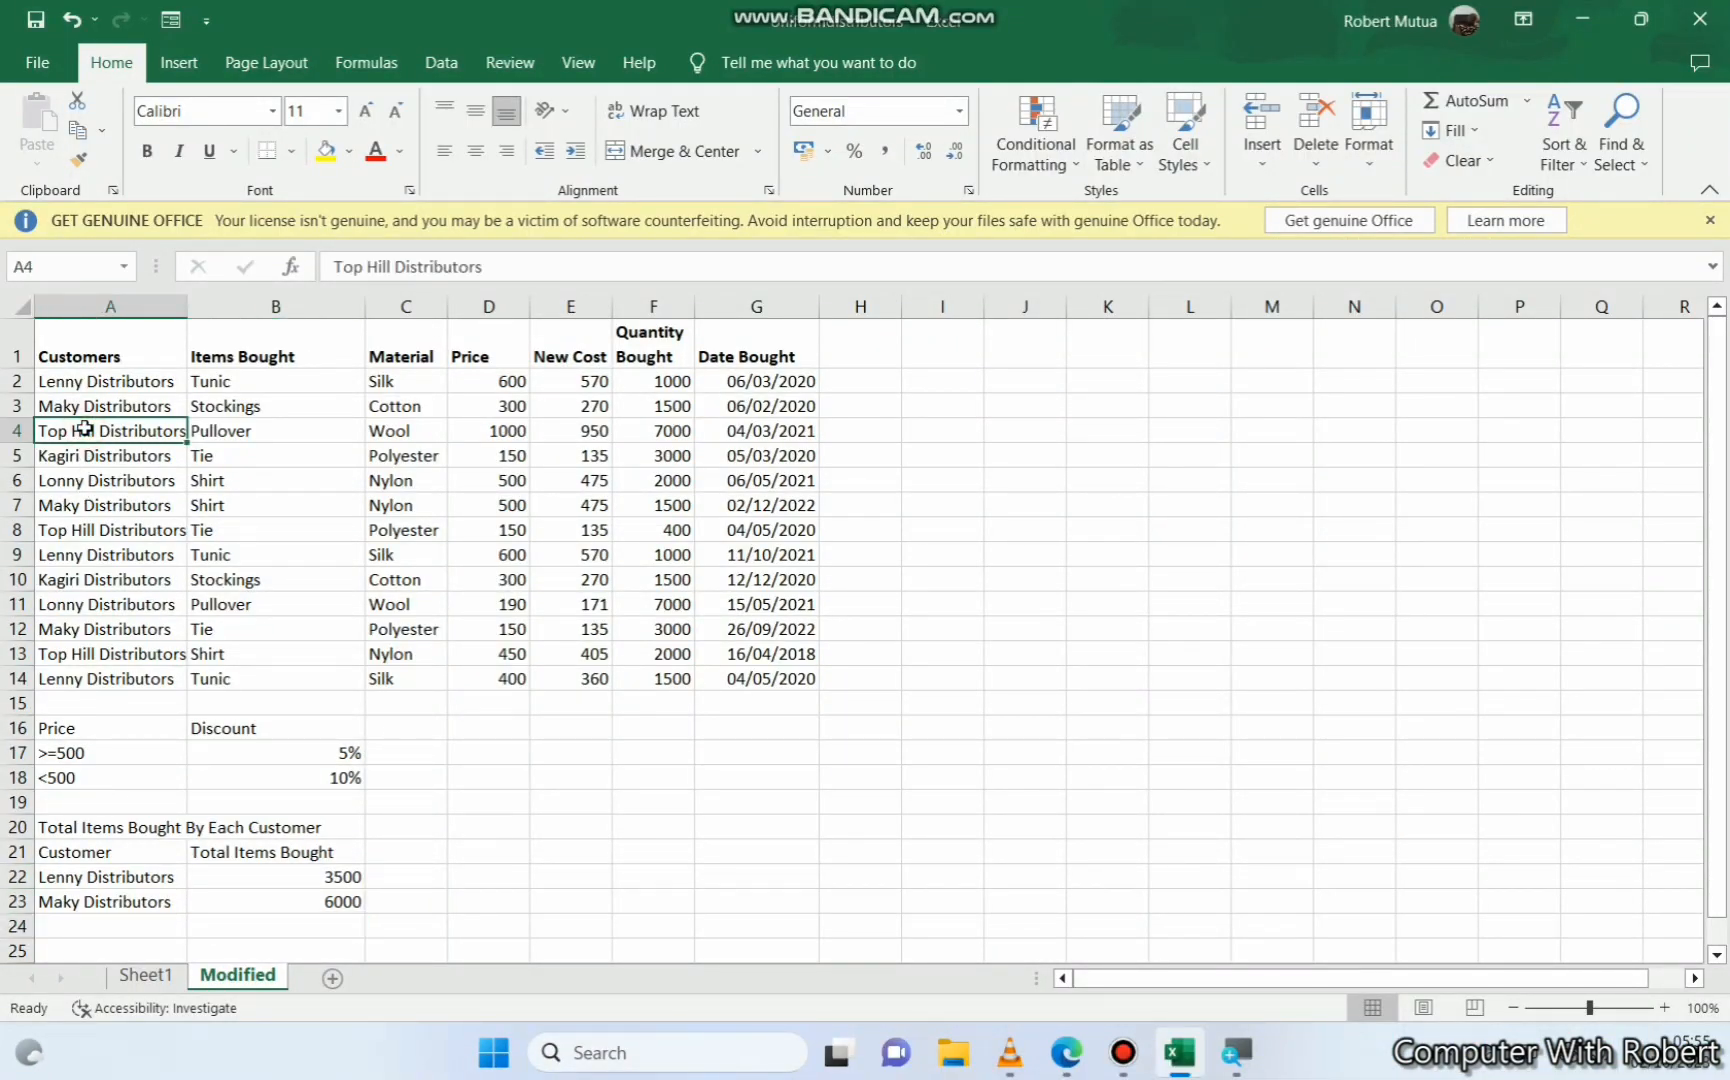
{"action": "key", "text": "ctrl+c"}
{"action": "left_click", "coordinate": [54, 926]}
{"action": "key", "text": "ctrl+v"}
Enter =SUMIF(A2:A14,"Top Hill Distributors",F2:F14) in B24 to total the quantity bought by Top Hill Distributors
{"action": "left_click", "coordinate": [340, 926]}
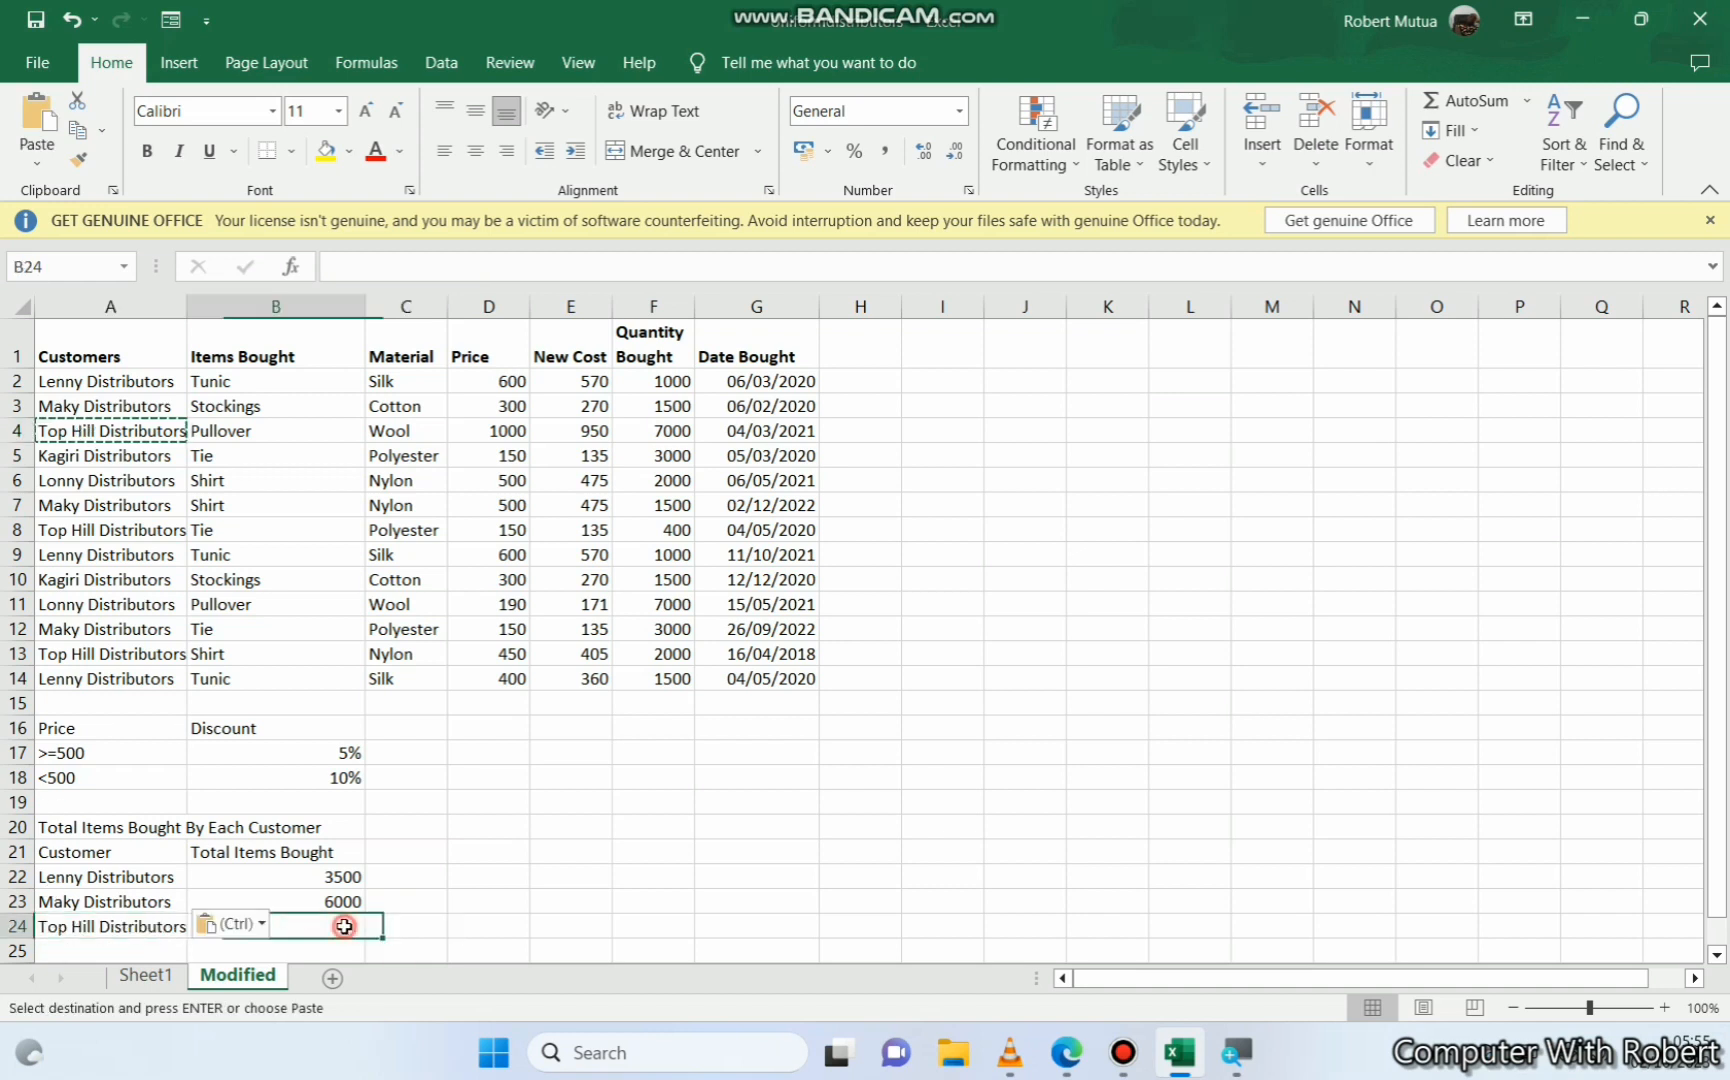
{"action": "key", "text": "Escape"}
{"action": "type", "text": "=sumif("}
{"action": "left_click_drag", "start_coordinate": [95, 381], "coordinate": [93, 678]}
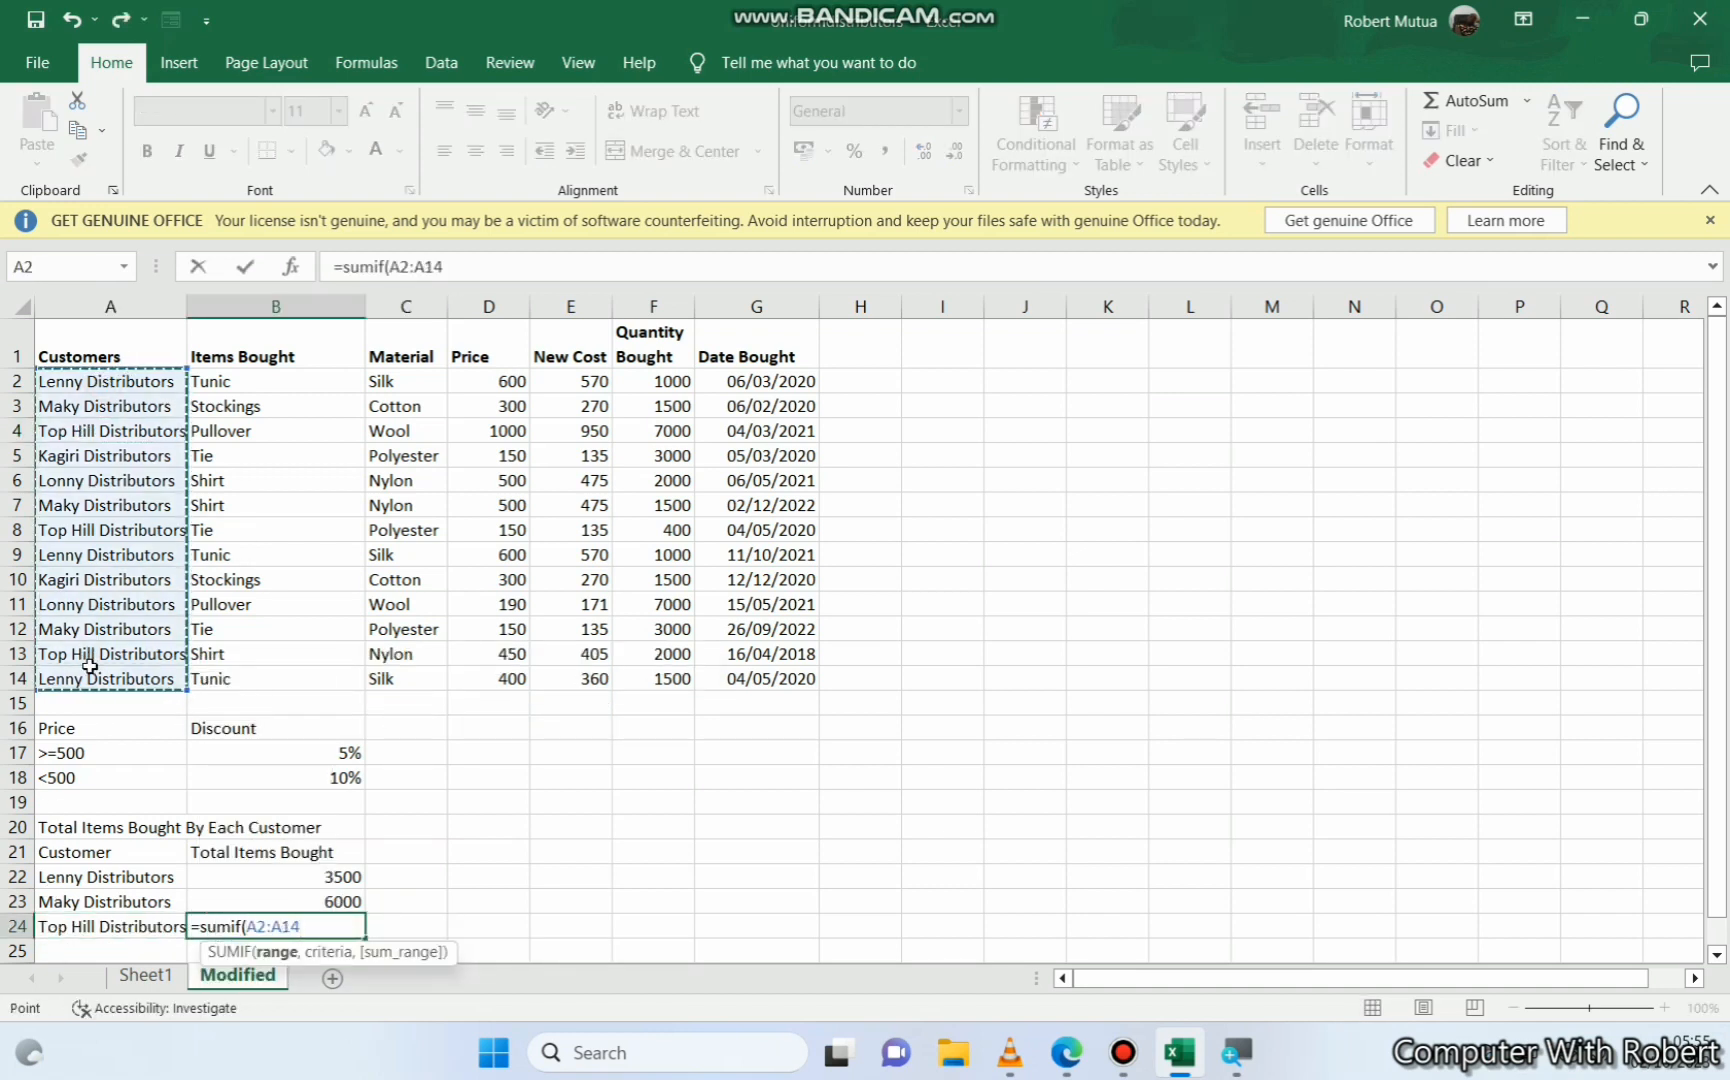
{"action": "type", "text": ",\"Top Hill Distributors\","}
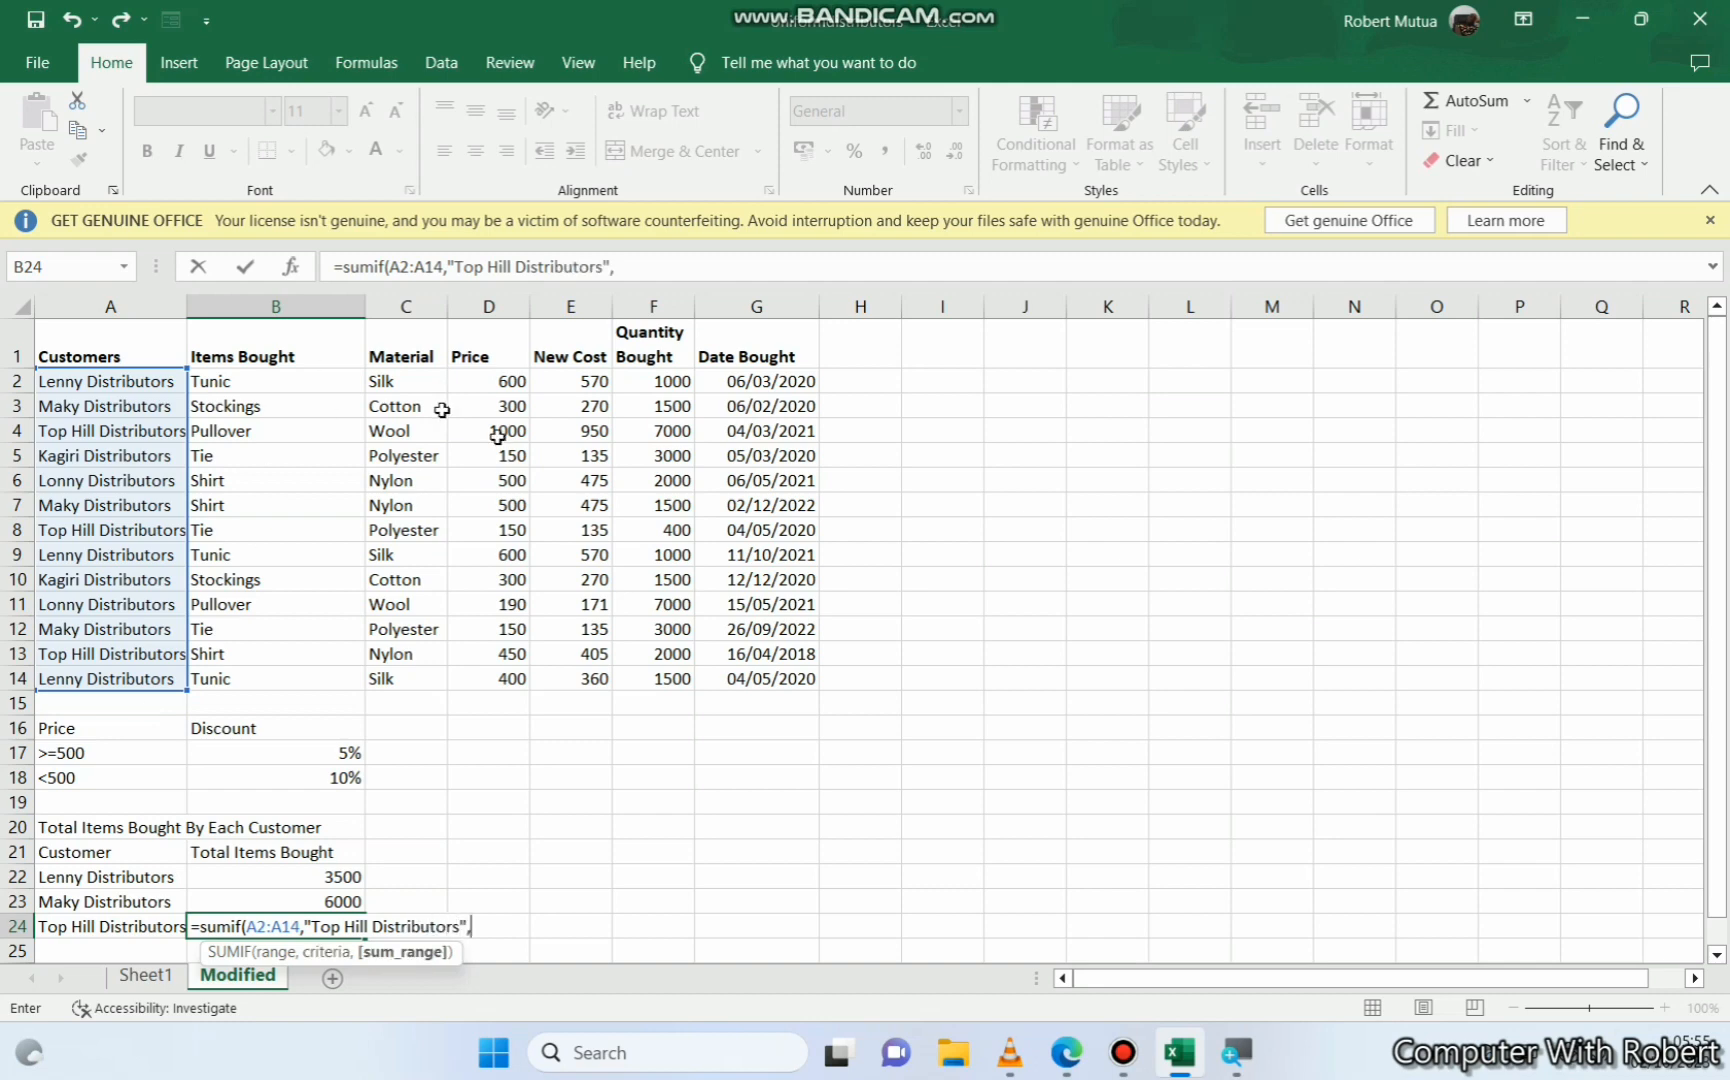
{"action": "left_click_drag", "start_coordinate": [660, 381], "coordinate": [657, 680]}
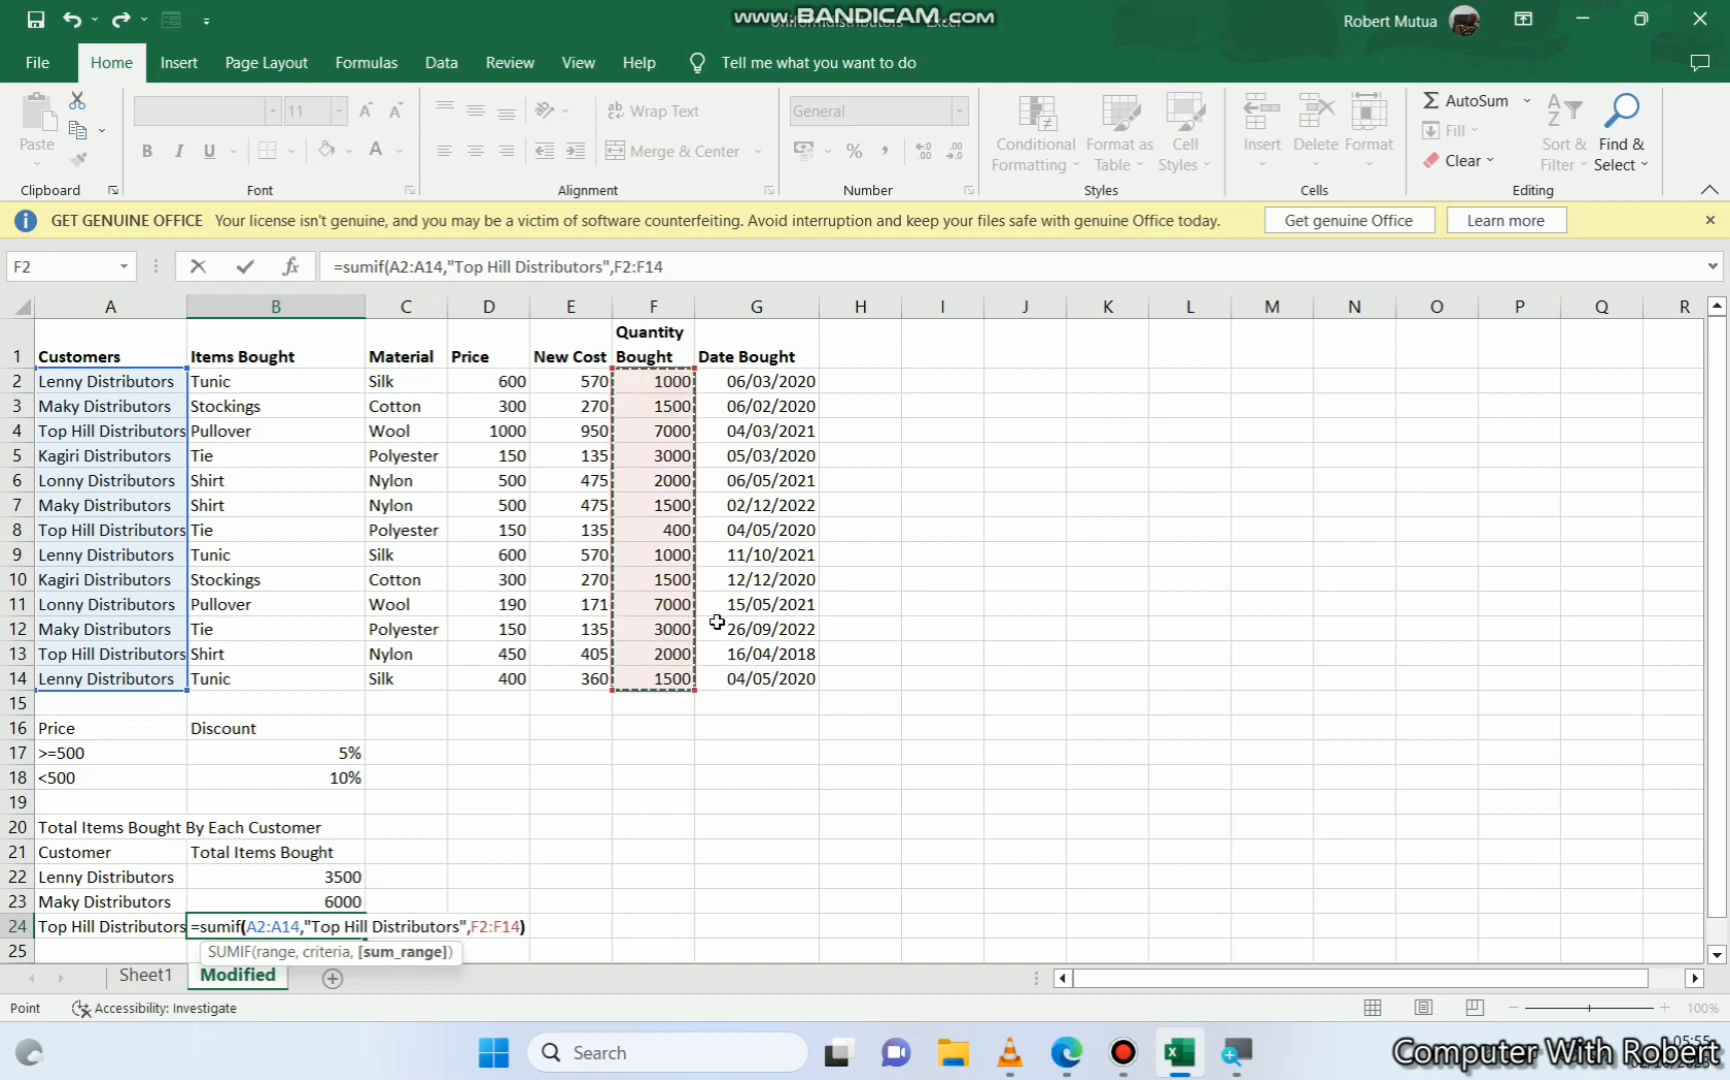
{"action": "key", "text": "Return"}
Copy Kagiri Distributors from A5 into A25 as the next customer in the totals table
{"action": "left_click", "coordinate": [112, 529]}
{"action": "left_click", "coordinate": [85, 455]}
{"action": "key", "text": "ctrl+c"}
{"action": "left_click", "coordinate": [97, 950]}
{"action": "key", "text": "ctrl+v"}
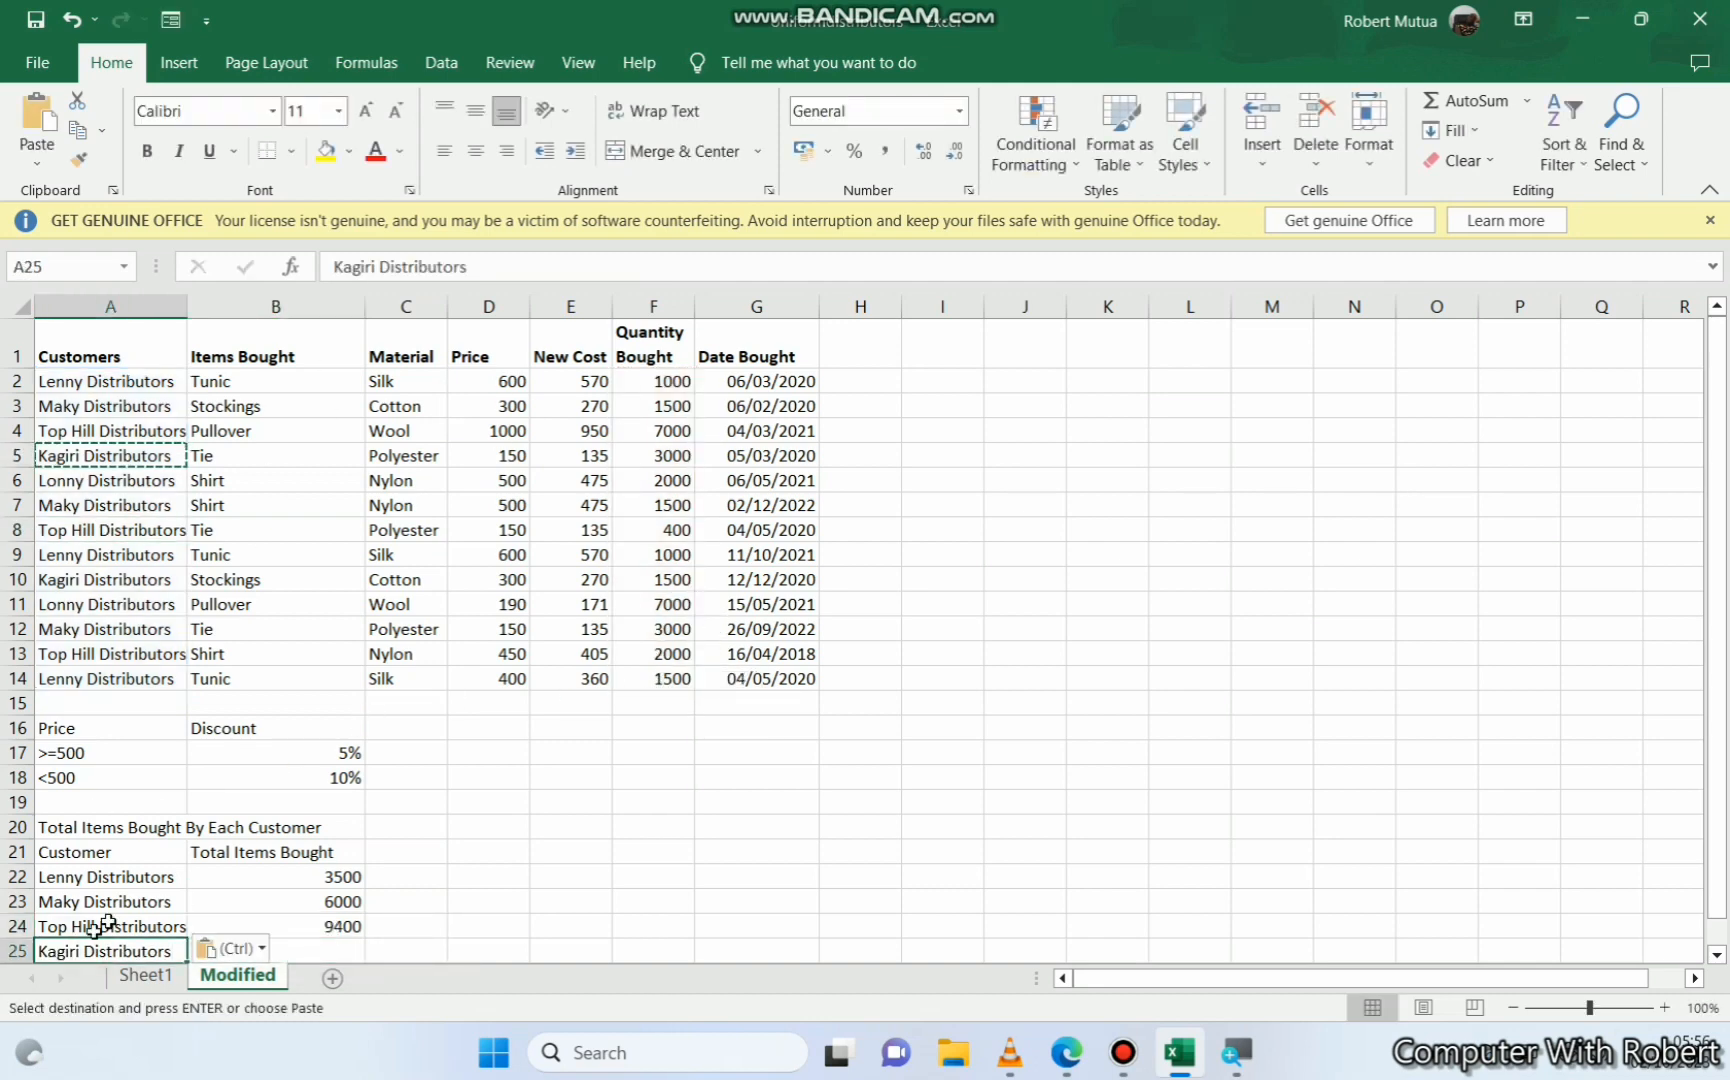
Enter =SUMIF(A2:A14,"Kagiri Distributors",F2:F14) in B25 to total the quantity bought by Kagiri Distributors
{"action": "key", "text": "Tab"}
{"action": "type", "text": "=sumif("}
{"action": "left_click_drag", "start_coordinate": [105, 381], "coordinate": [120, 680]}
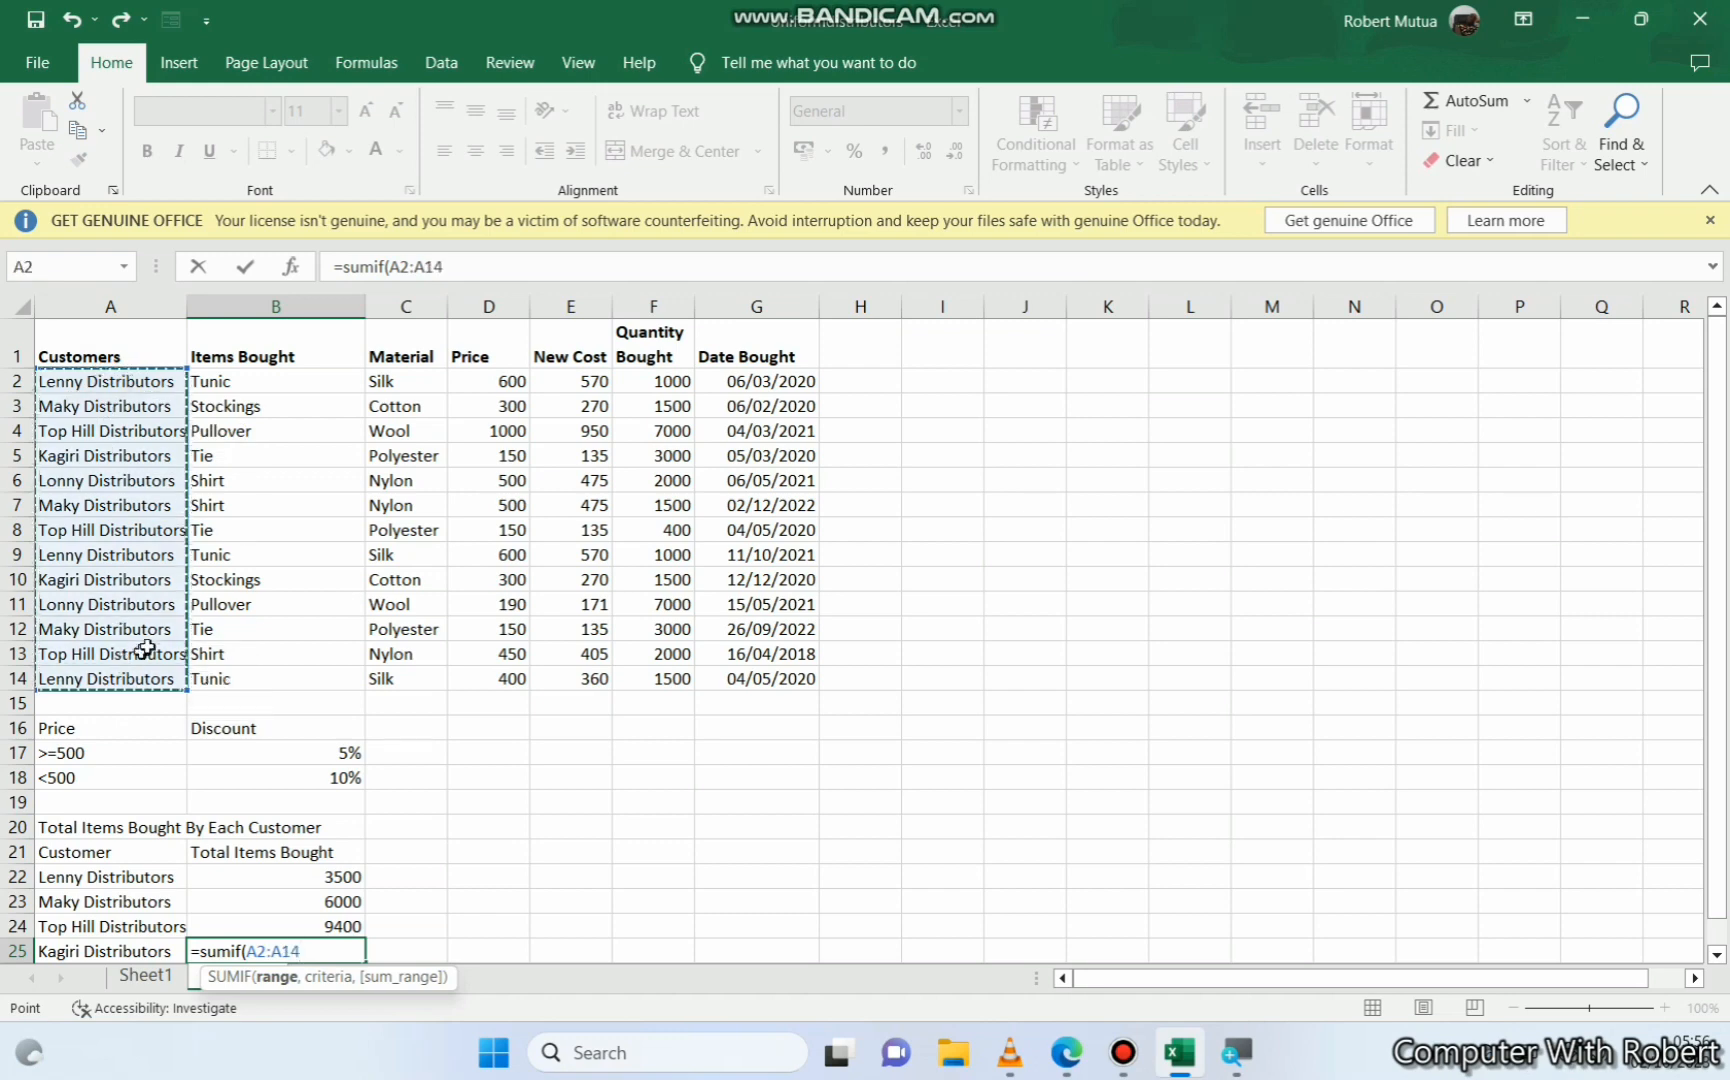
{"action": "type", "text": ",\"Kagiri Distributors\","}
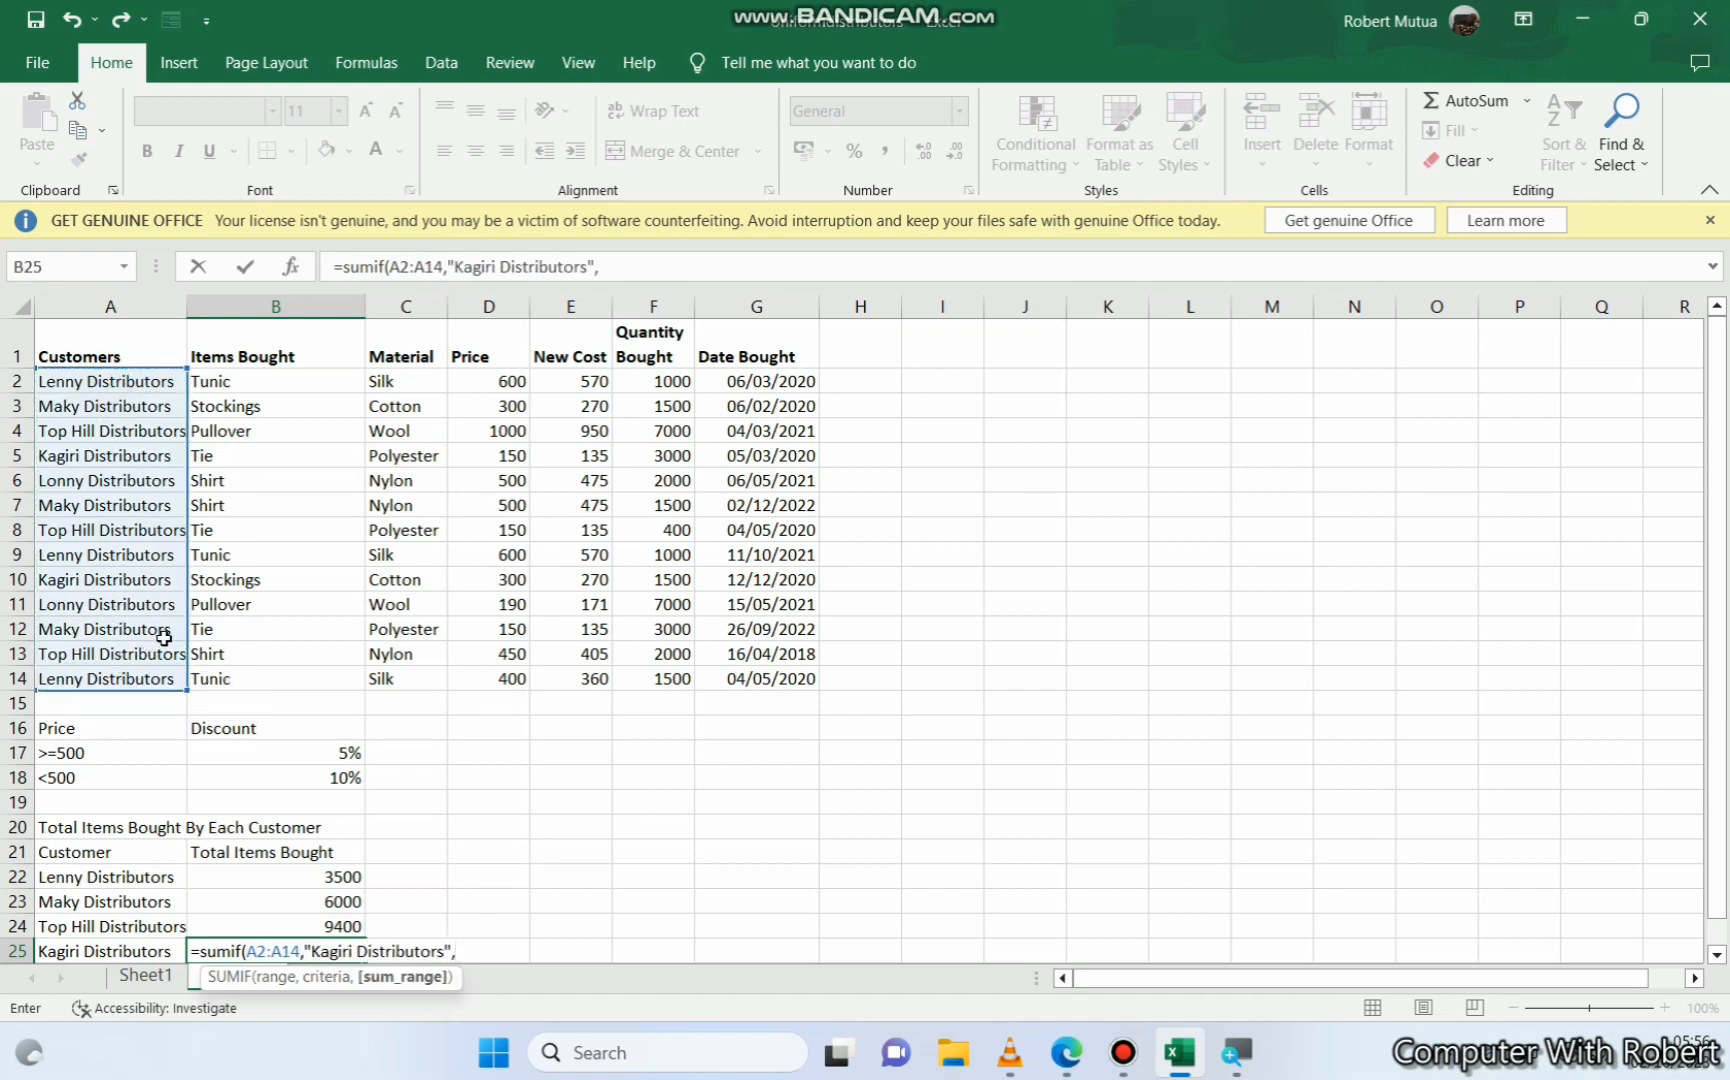
{"action": "left_click_drag", "start_coordinate": [655, 381], "coordinate": [640, 672]}
{"action": "type", "text": ")"}
{"action": "key", "text": "Return"}
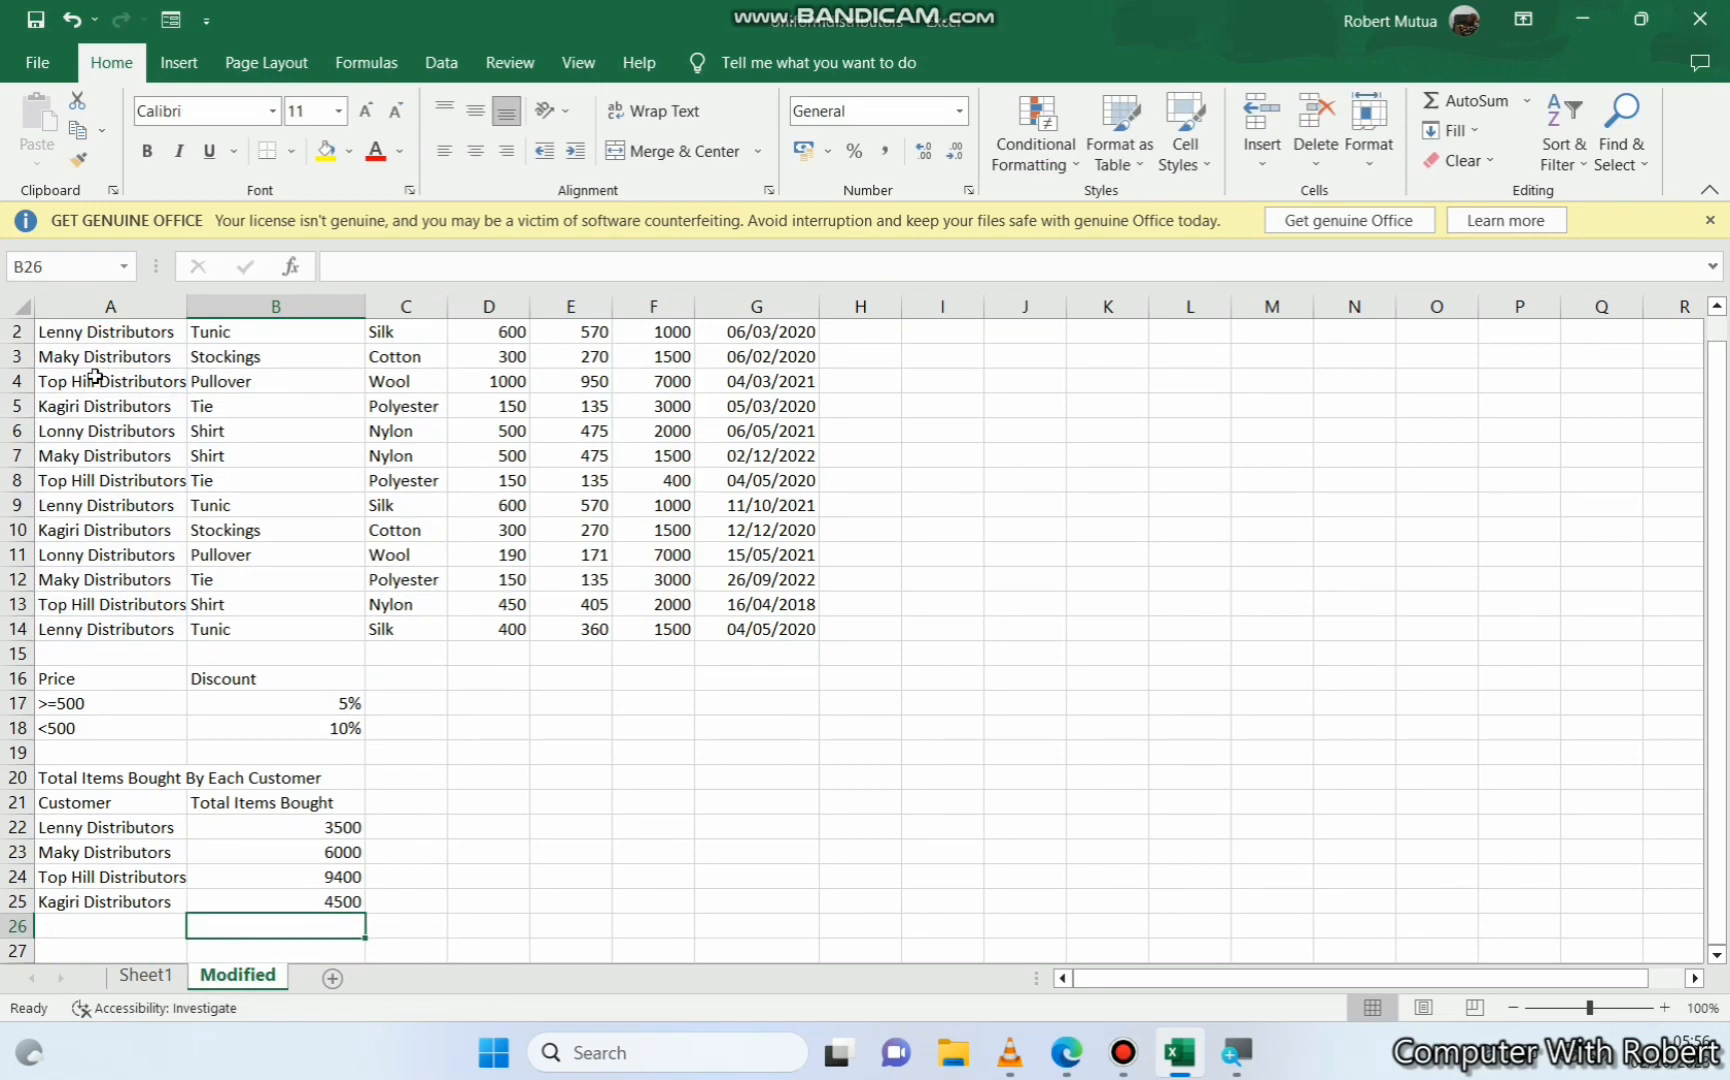
Copy Lonny Distributors from A6 into A26 as the last customer in the totals table
{"action": "left_click", "coordinate": [100, 430]}
{"action": "key", "text": "ctrl+c"}
{"action": "left_click", "coordinate": [80, 926]}
{"action": "key", "text": "ctrl+v"}
Copy the SUMIF formula from B25 into B26 and replace Kagiri with Lonny in its criterion
{"action": "left_click", "coordinate": [308, 924]}
{"action": "left_click", "coordinate": [300, 901]}
{"action": "key", "text": "ctrl+c"}
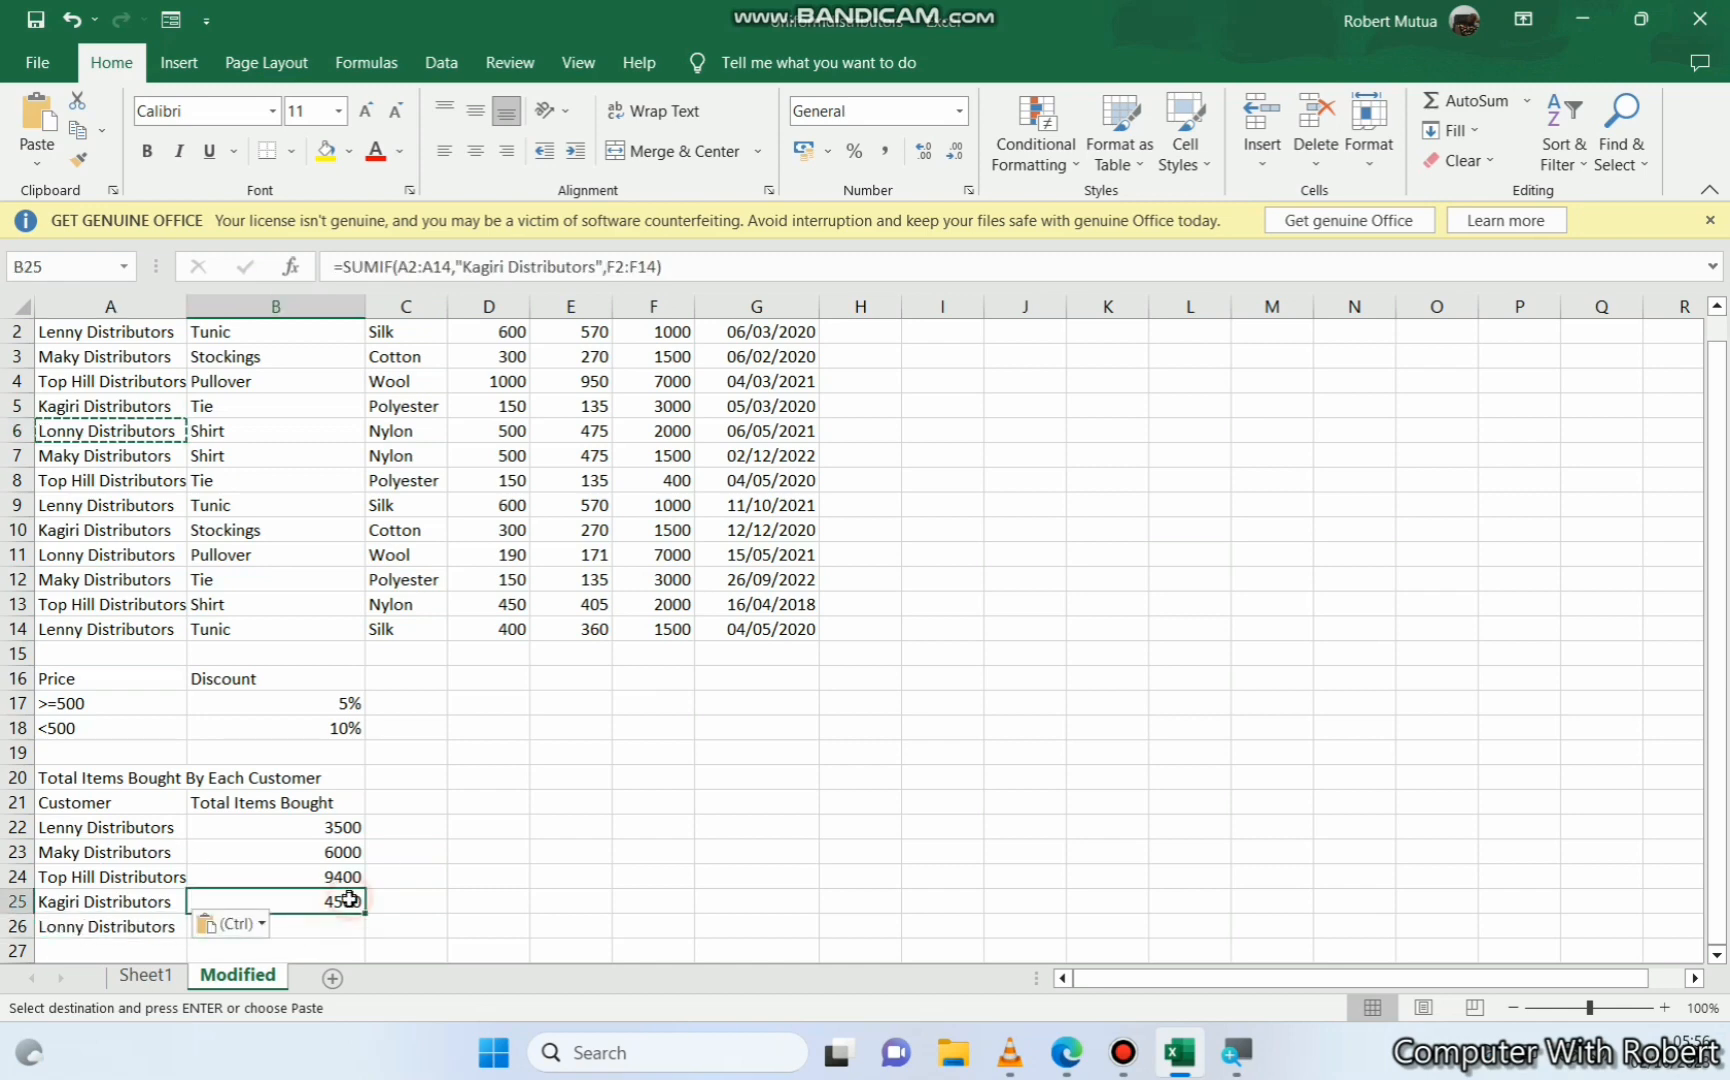
{"action": "left_click", "coordinate": [305, 926]}
{"action": "key", "text": "ctrl+v"}
{"action": "double_click", "coordinate": [300, 926]}
{"action": "double_click", "coordinate": [338, 926]}
{"action": "type", "text": "Lonny"}
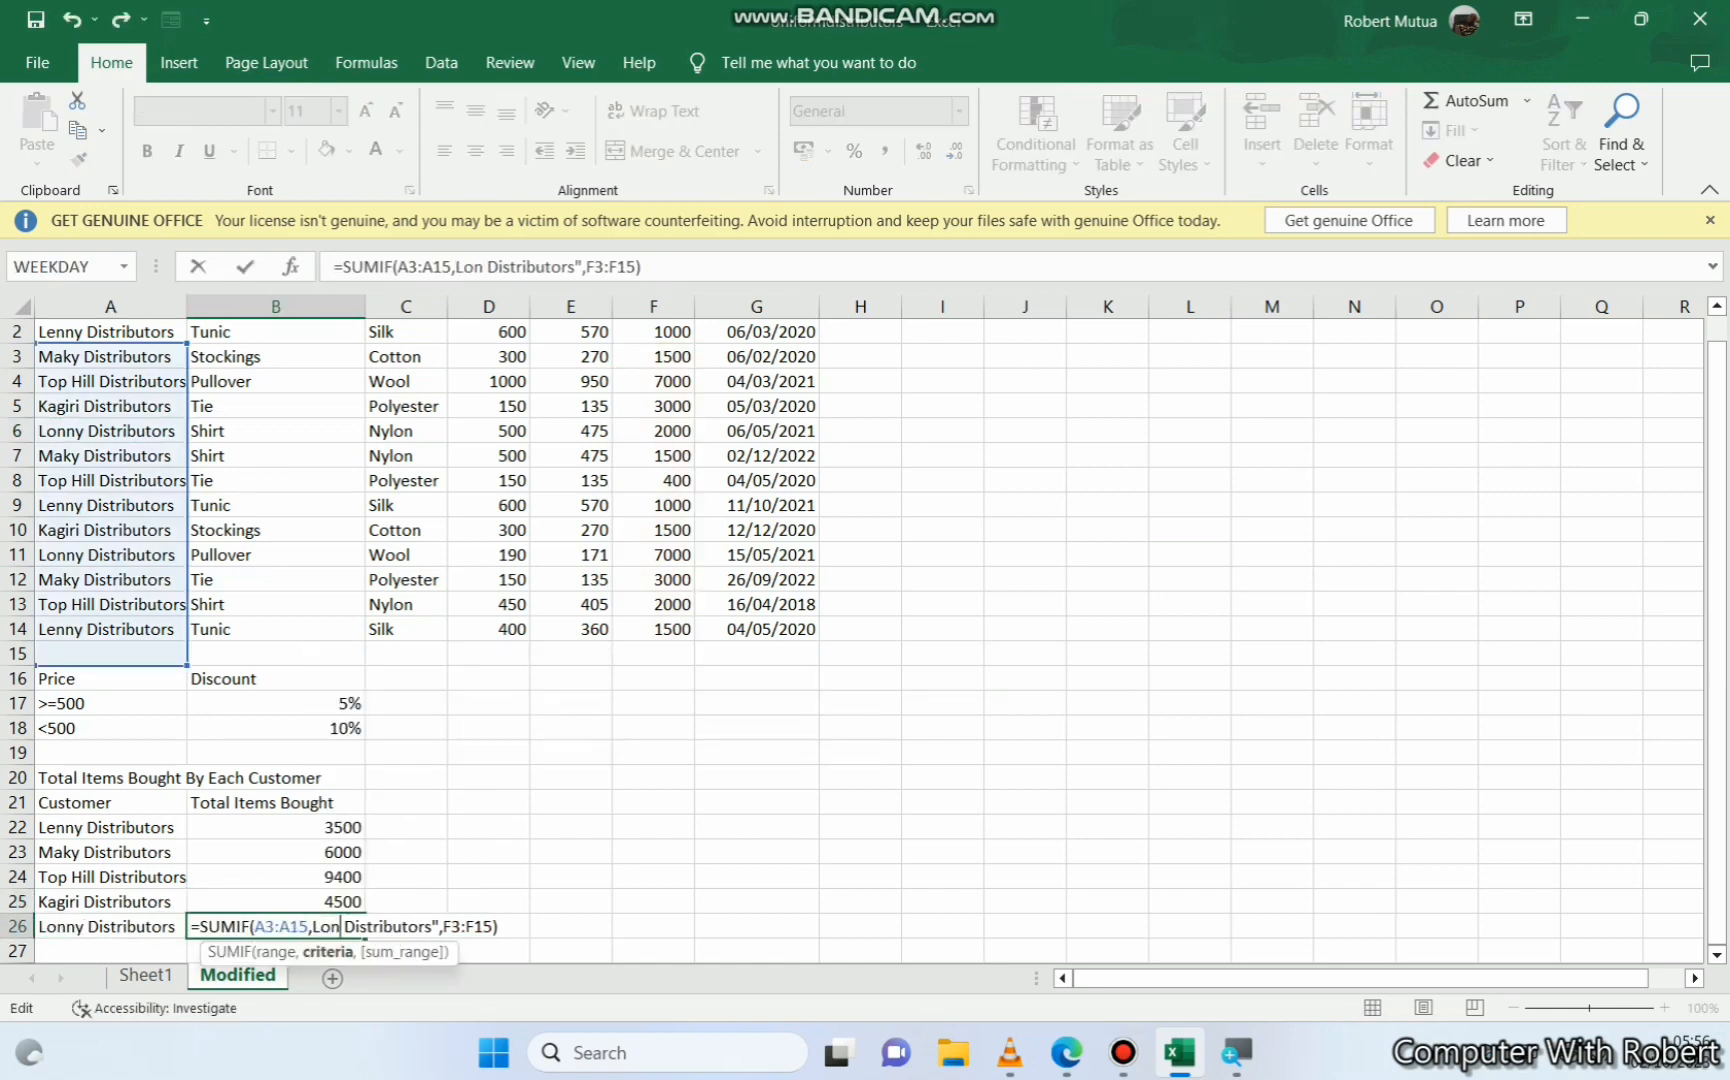
{"action": "key", "text": "Return"}
Rewrite the criterion of the SUMIF formula in B26 as "Lonny Distributors", with a space between the words
{"action": "left_click", "coordinate": [825, 619]}
{"action": "double_click", "coordinate": [284, 924]}
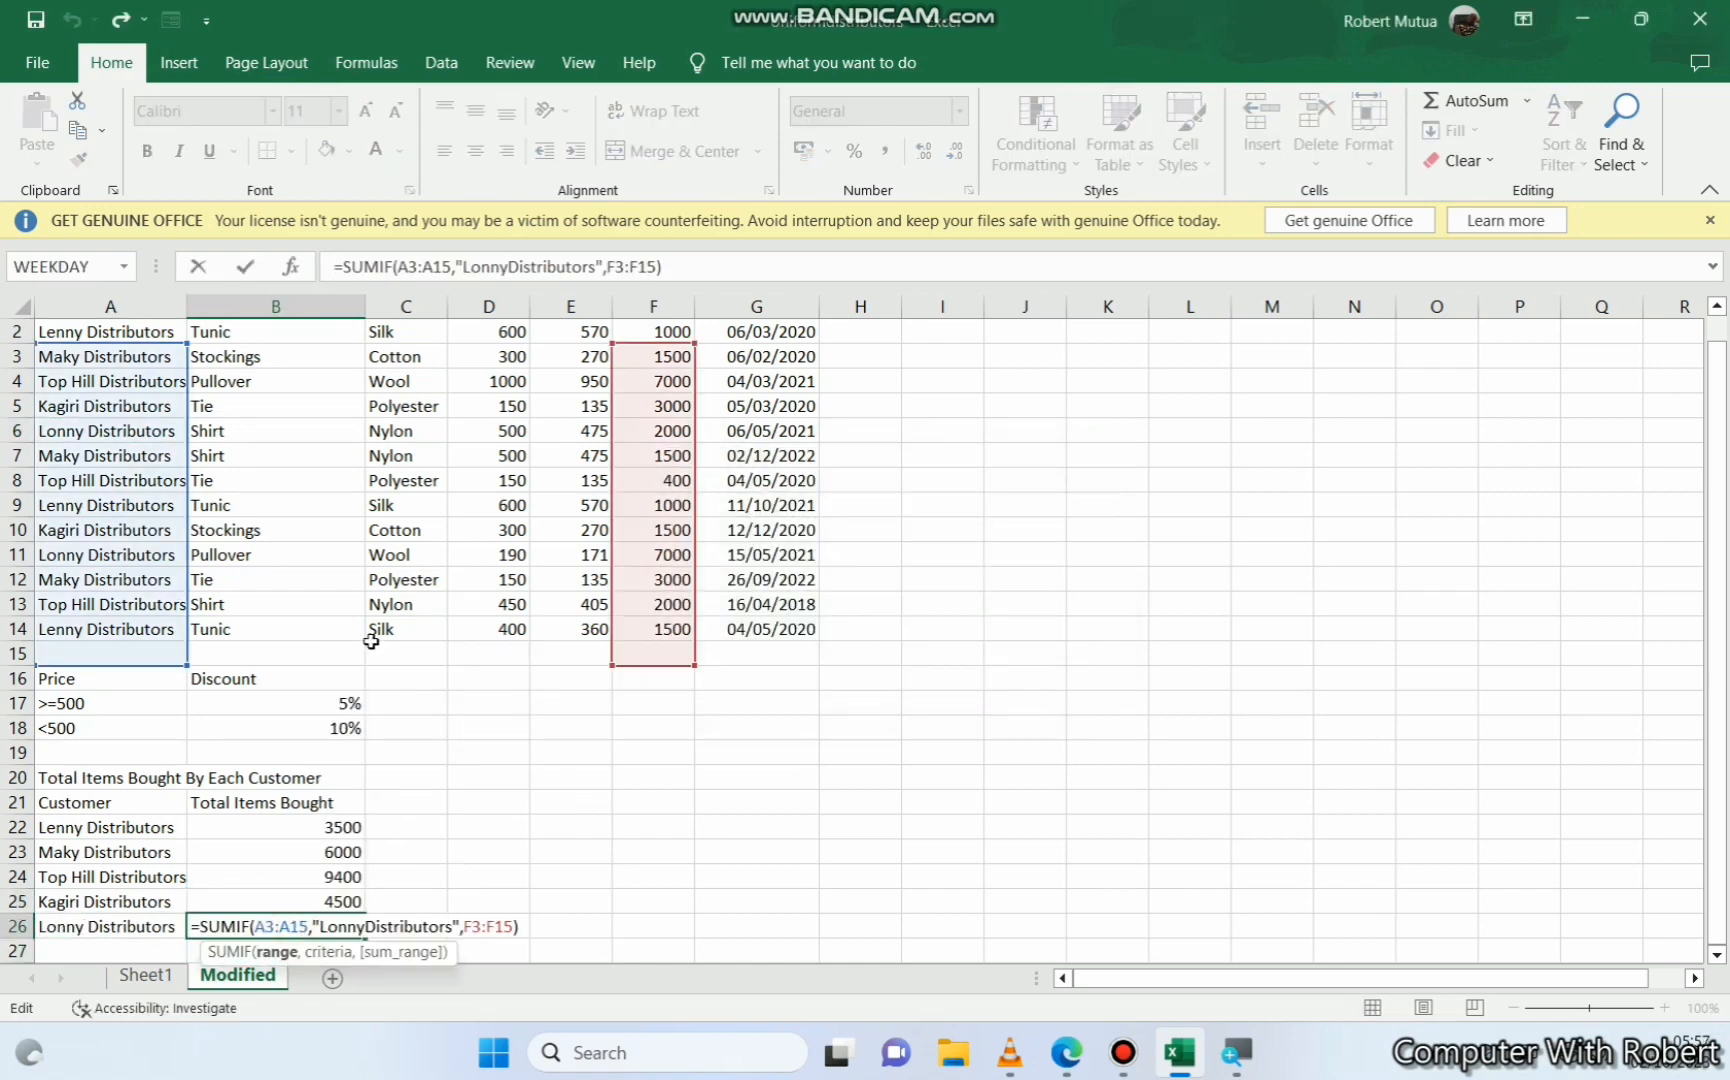
{"action": "double_click", "coordinate": [420, 927]}
{"action": "key", "text": "Left"}
{"action": "key", "text": "Right"}
{"action": "key", "text": "Delete"}
{"action": "key", "text": "Delete"}
{"action": "key", "text": "Delete"}
{"action": "key", "text": "Delete"}
{"action": "key", "text": "Delete"}
{"action": "key", "text": "Delete"}
{"action": "key", "text": "Delete"}
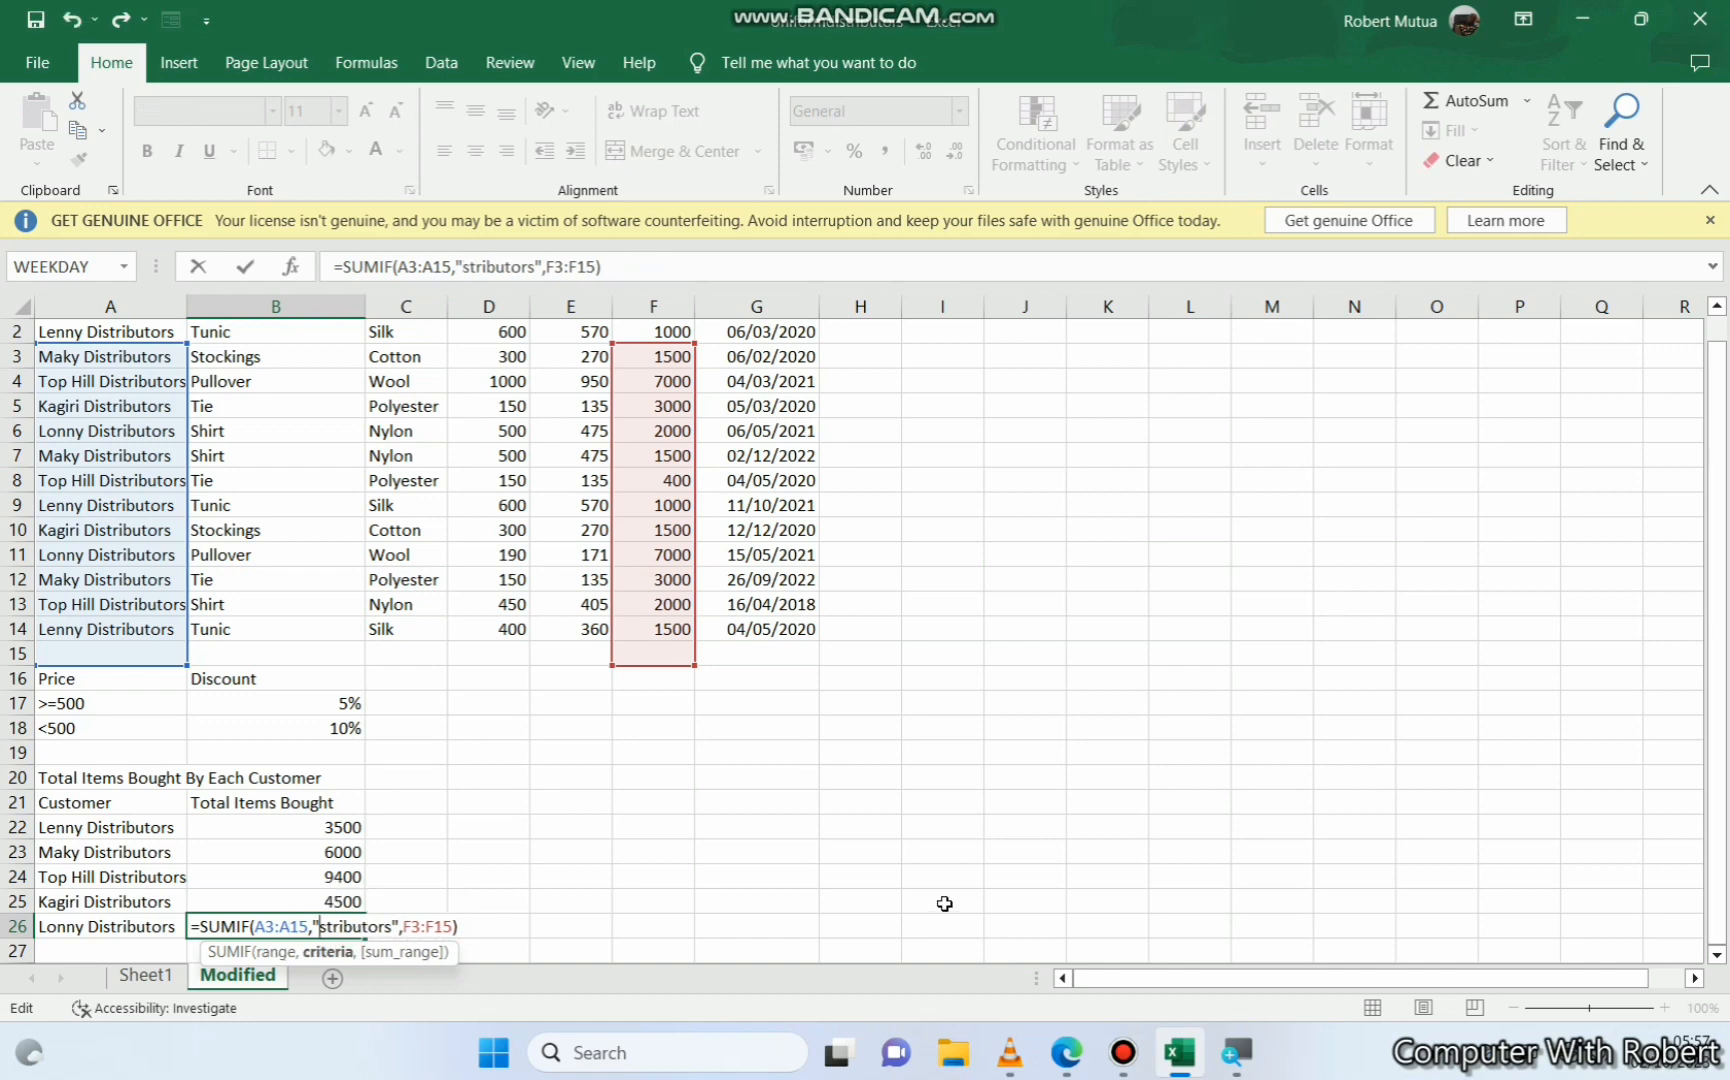
{"action": "key", "text": "Delete"}
{"action": "key", "text": "Delete"}
{"action": "key", "text": "Delete"}
{"action": "key", "text": "Delete"}
{"action": "key", "text": "Delete"}
{"action": "key", "text": "Delete"}
{"action": "key", "text": "Delete"}
{"action": "key", "text": "Delete"}
{"action": "key", "text": "Delete"}
{"action": "key", "text": "Delete"}
{"action": "type", "text": "Lonny Distributors"}
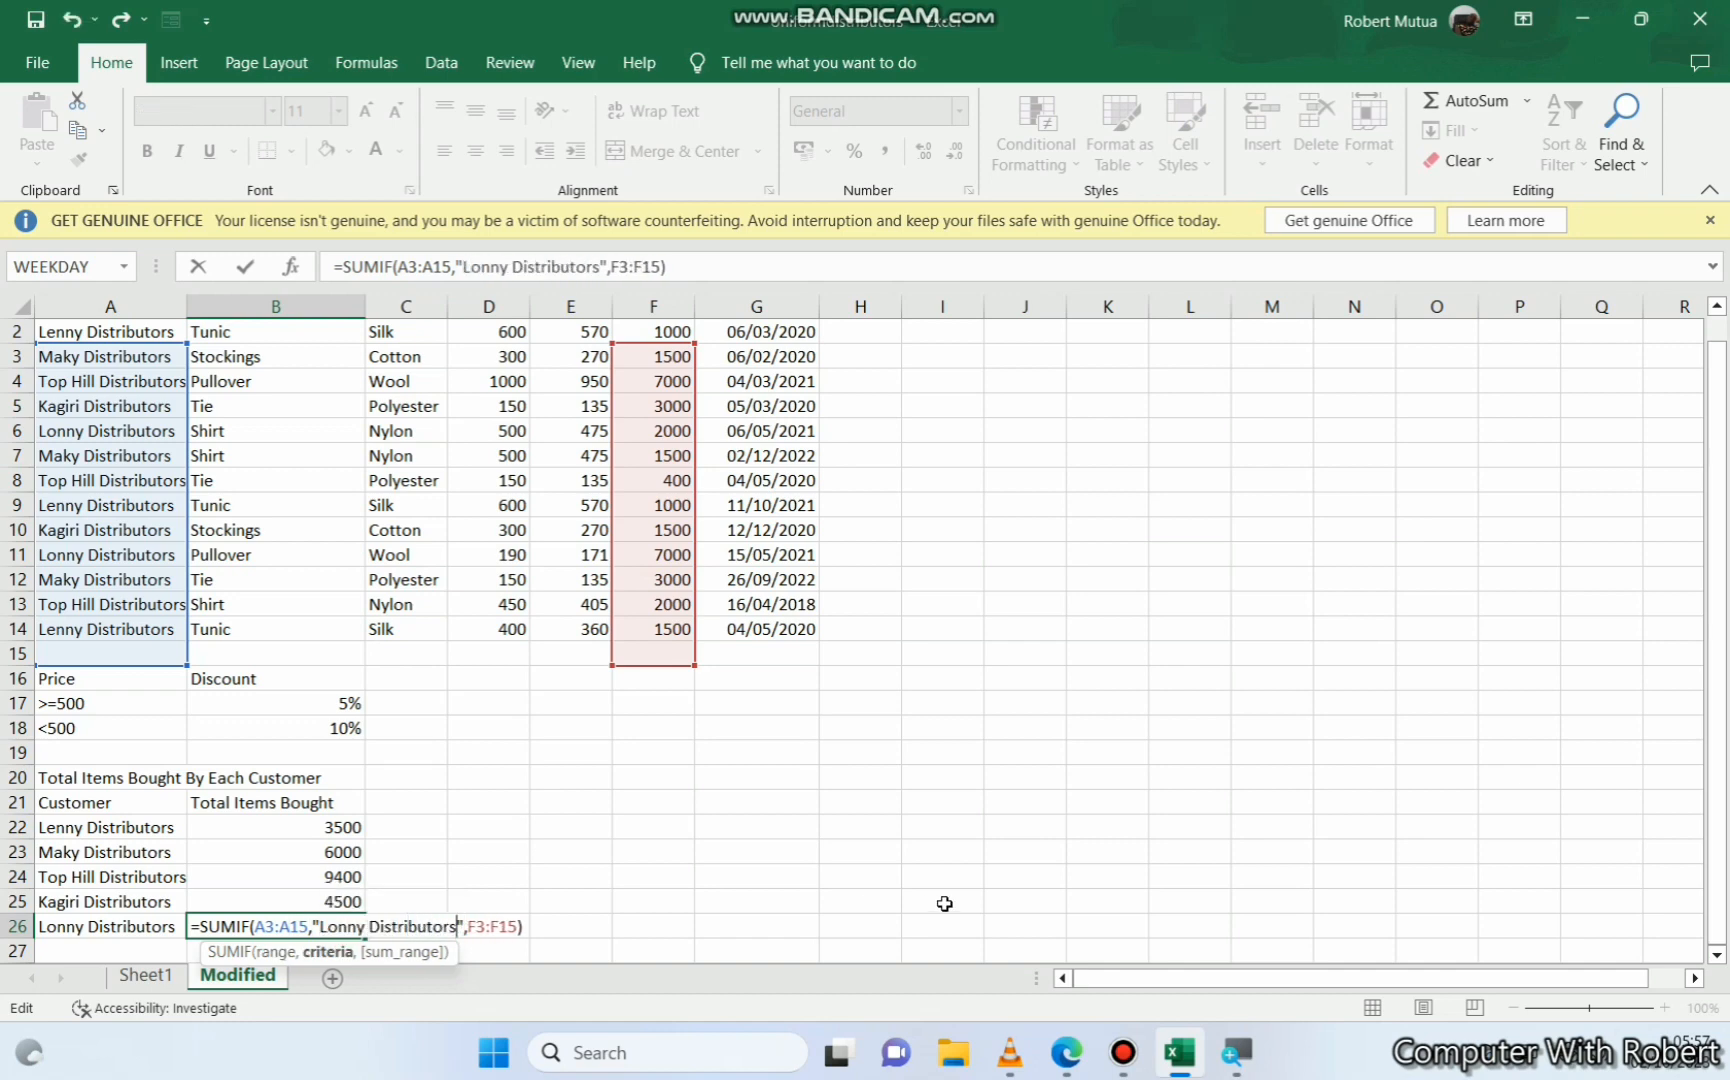
{"action": "key", "text": "Return"}
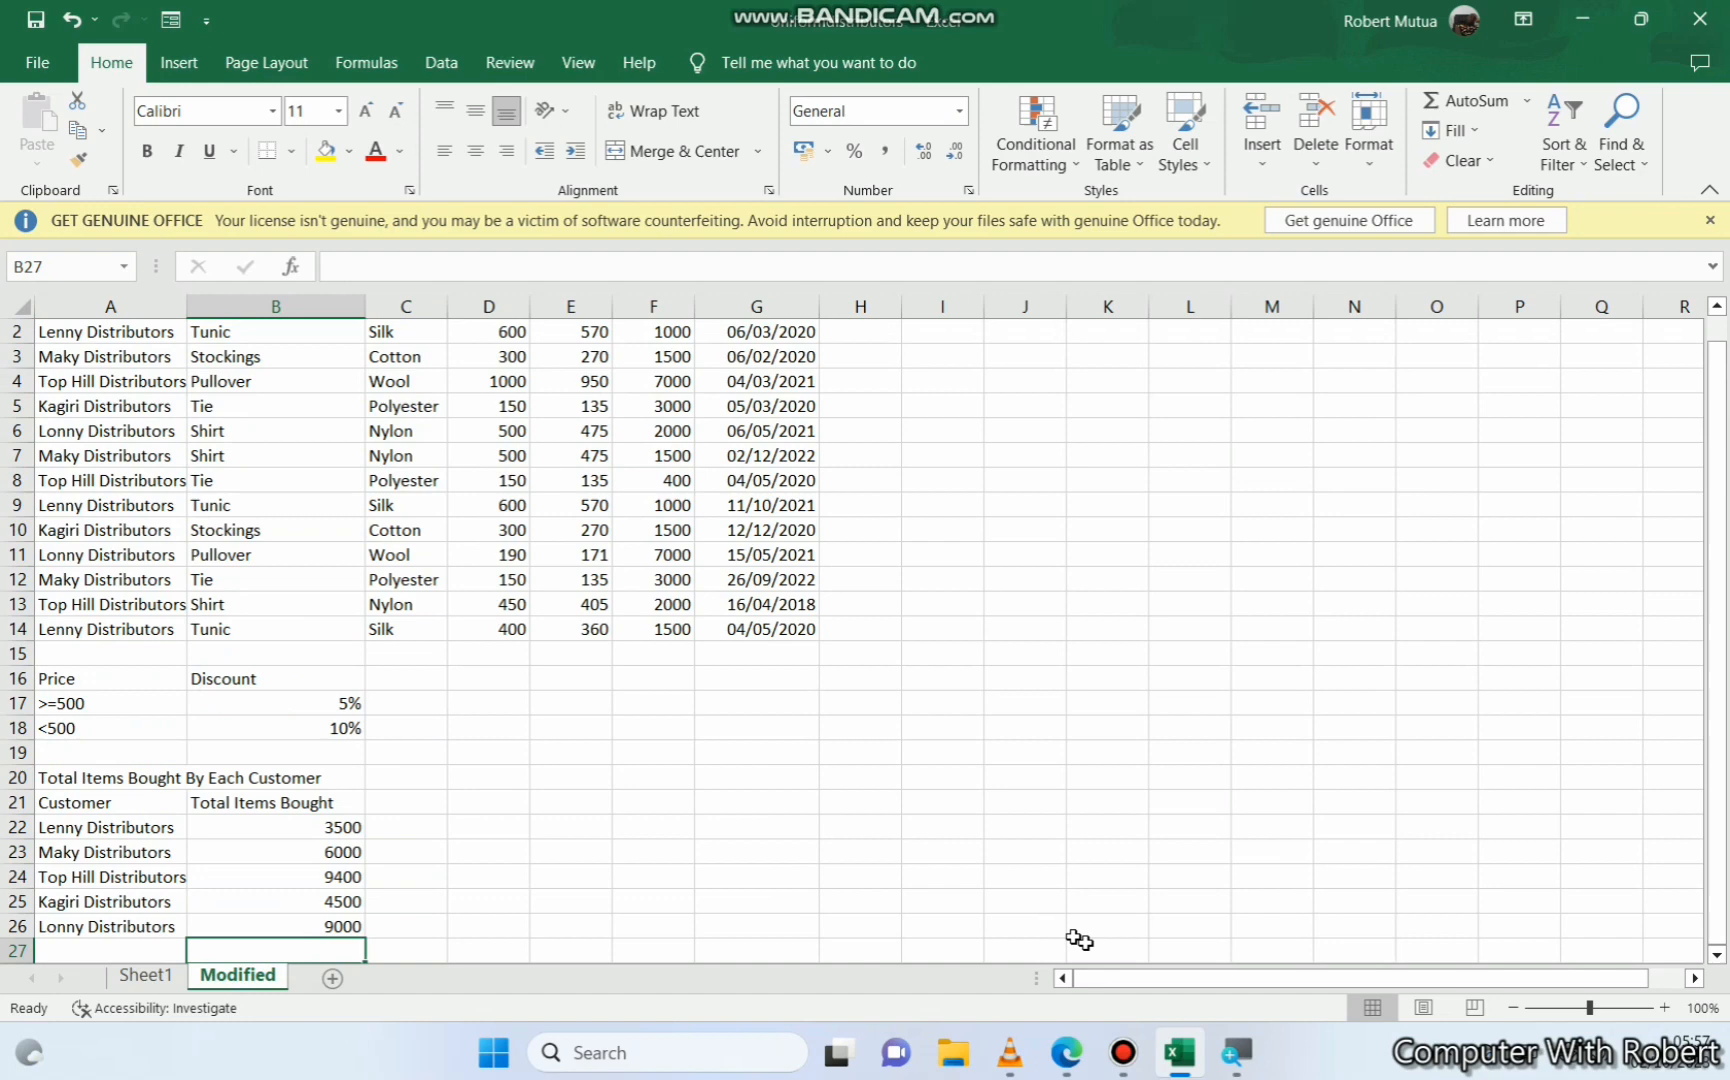
Read question g in the sp.pdf assignment and copy the range A1:G26 from the Modified sheet in Excel into a new sheet
{"action": "left_click", "coordinate": [1066, 1052]}
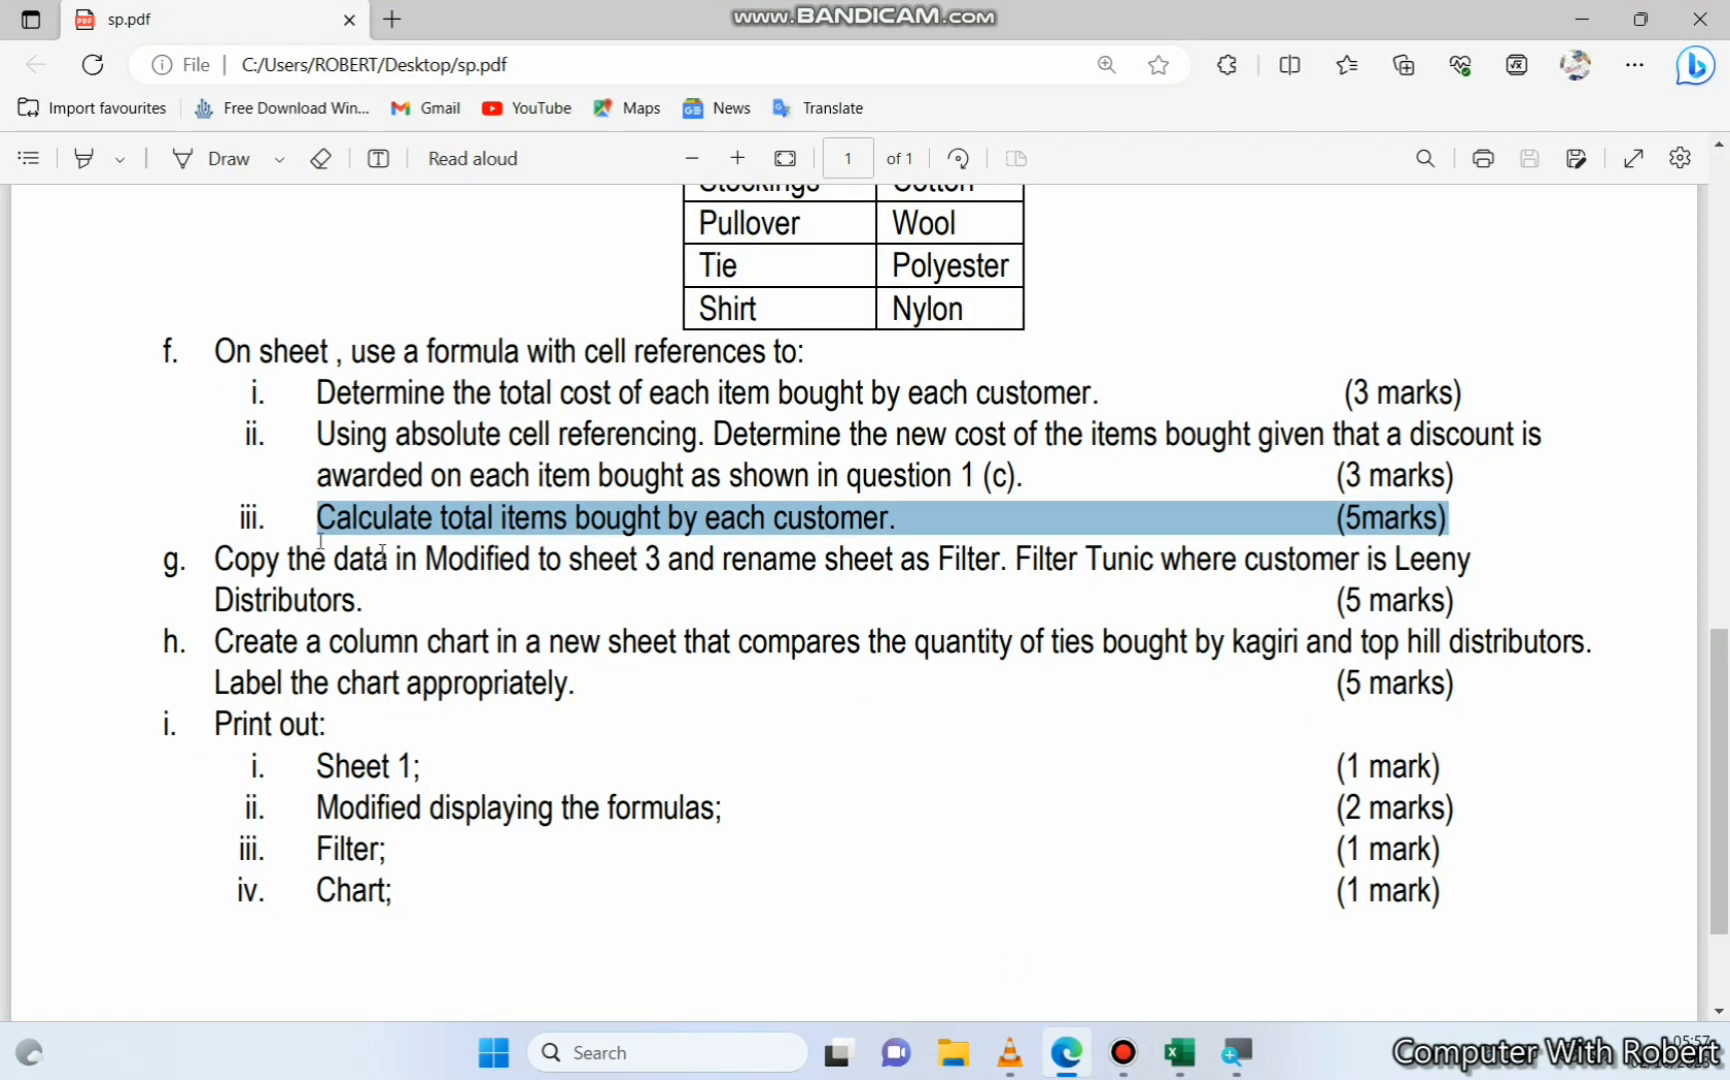
{"action": "left_click_drag", "start_coordinate": [200, 562], "coordinate": [700, 308]}
{"action": "left_click", "coordinate": [745, 568]}
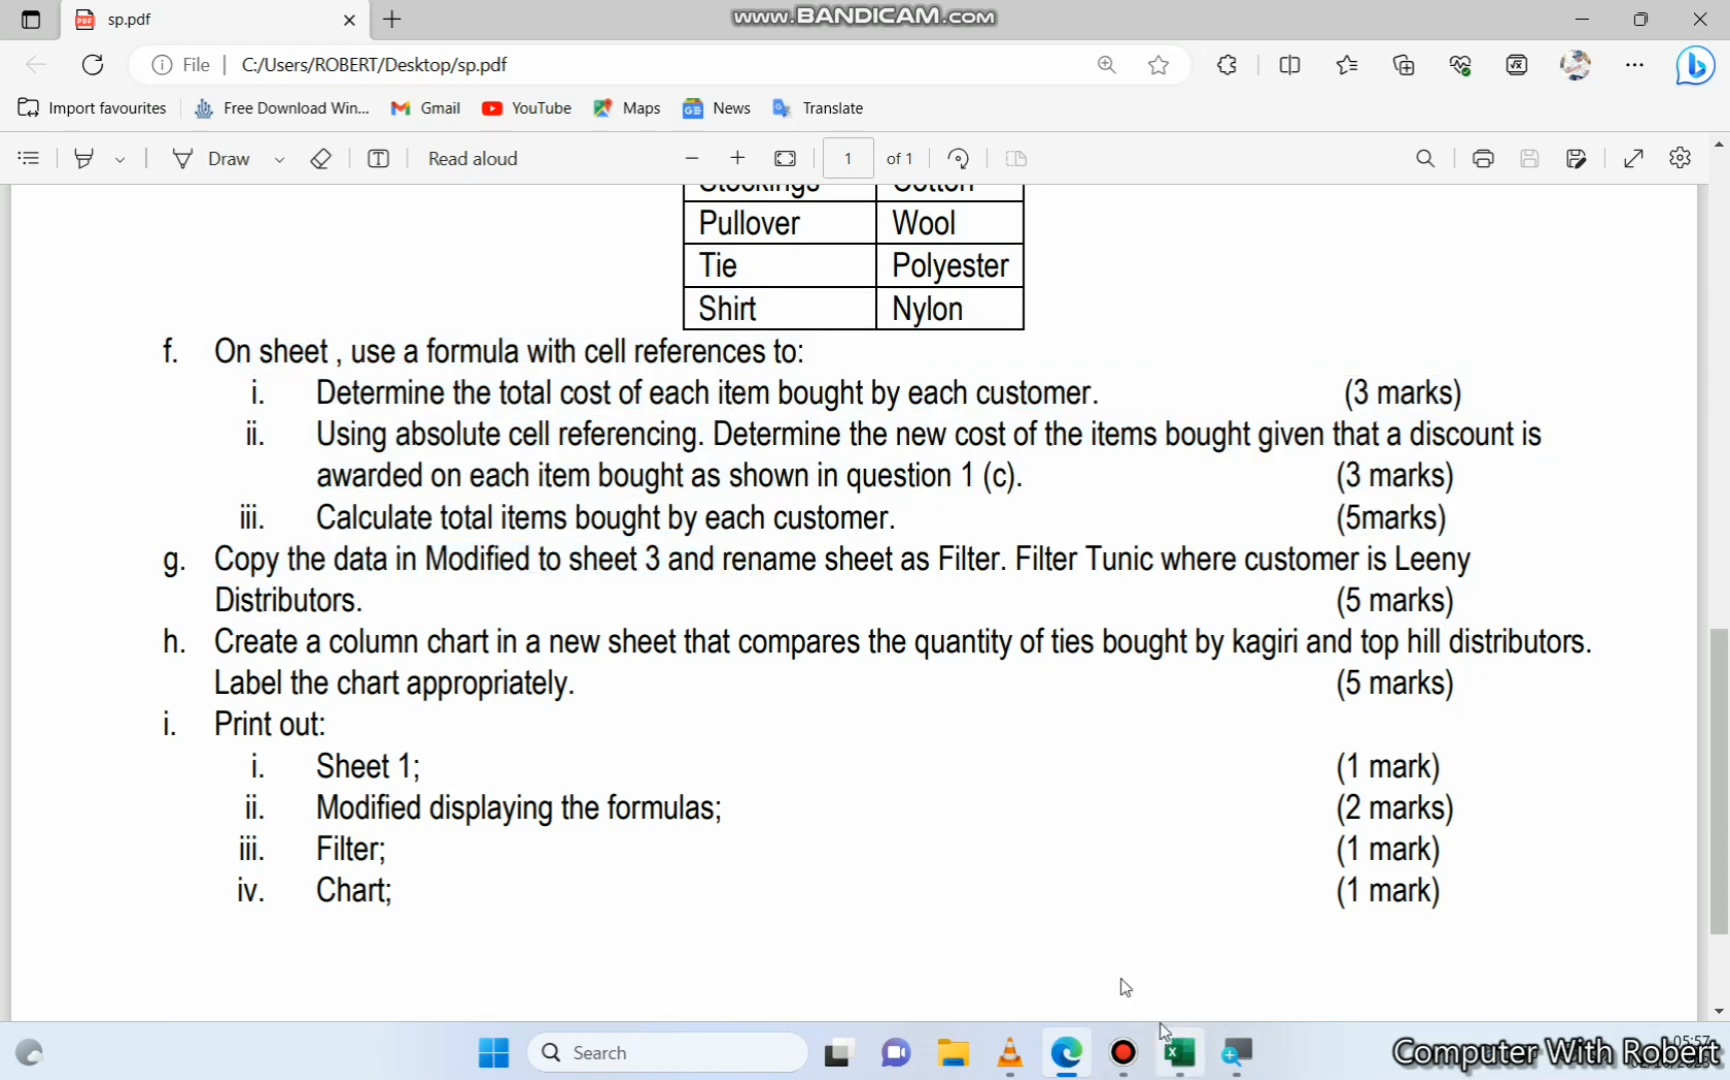
{"action": "left_click_drag", "start_coordinate": [218, 568], "coordinate": [1277, 562]}
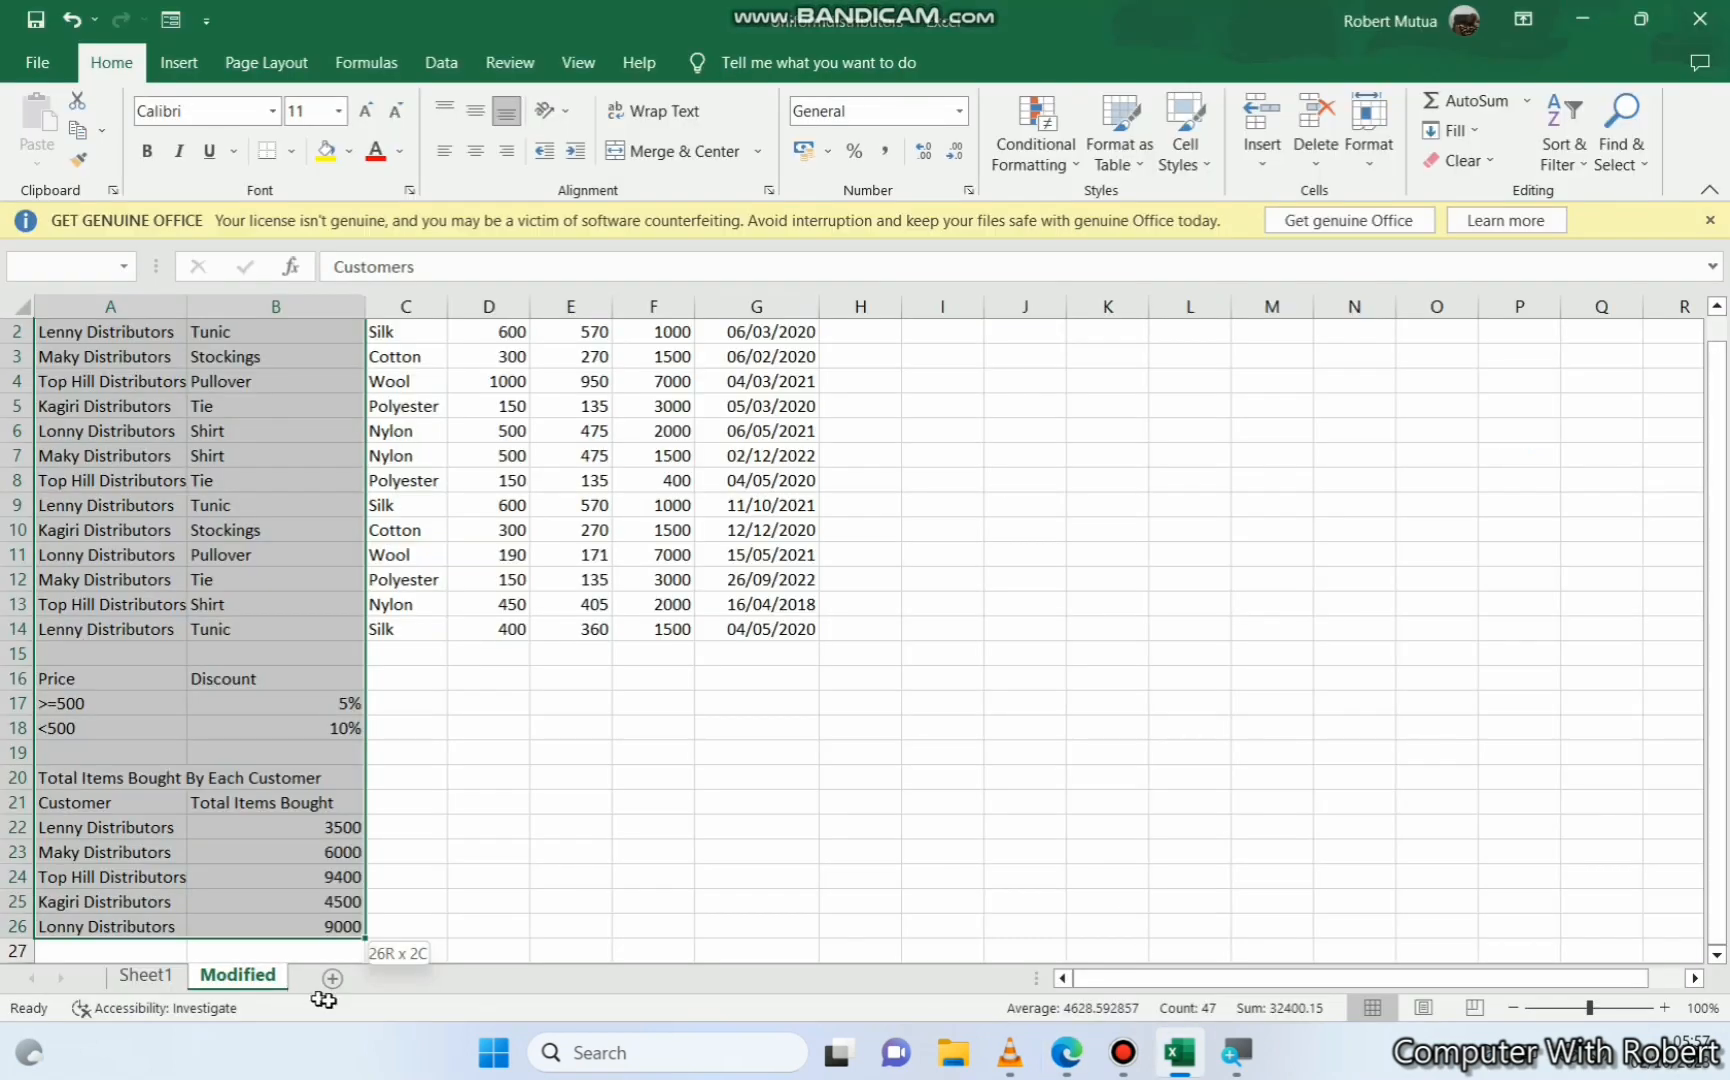
{"action": "left_click_drag", "start_coordinate": [330, 960], "coordinate": [754, 855]}
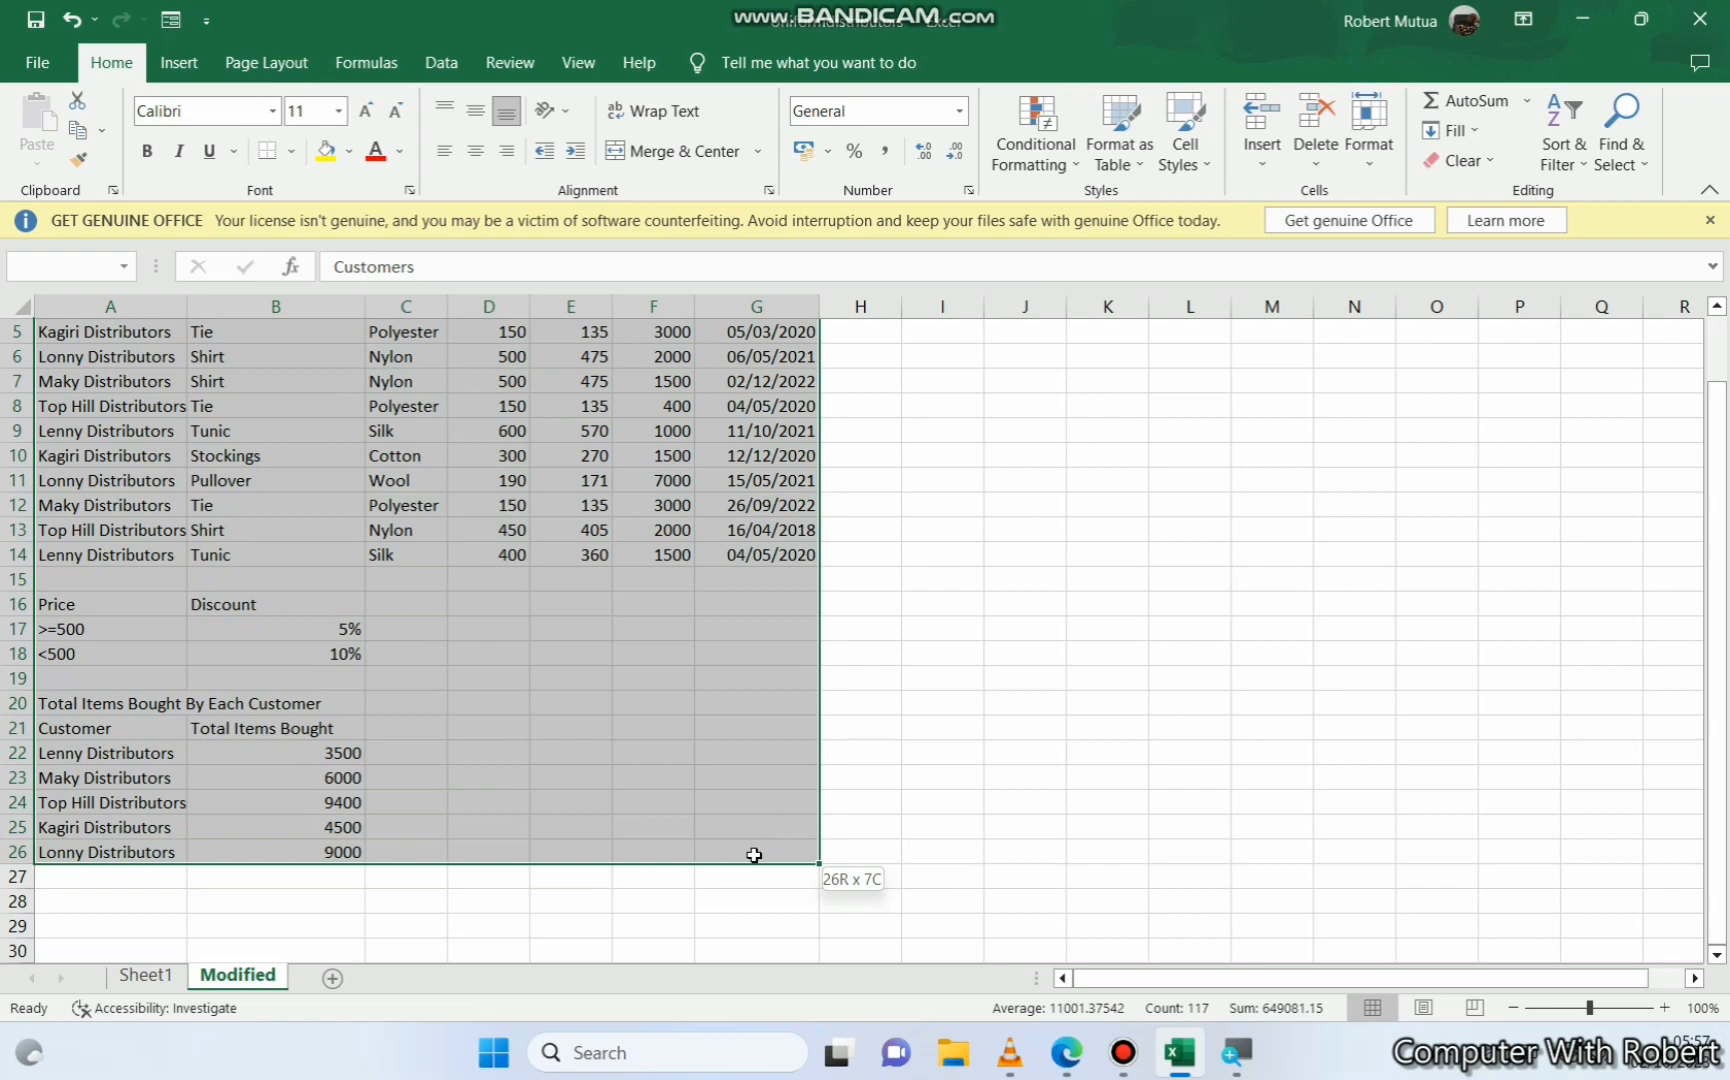
{"action": "left_click_drag", "start_coordinate": [754, 855], "coordinate": [754, 855]}
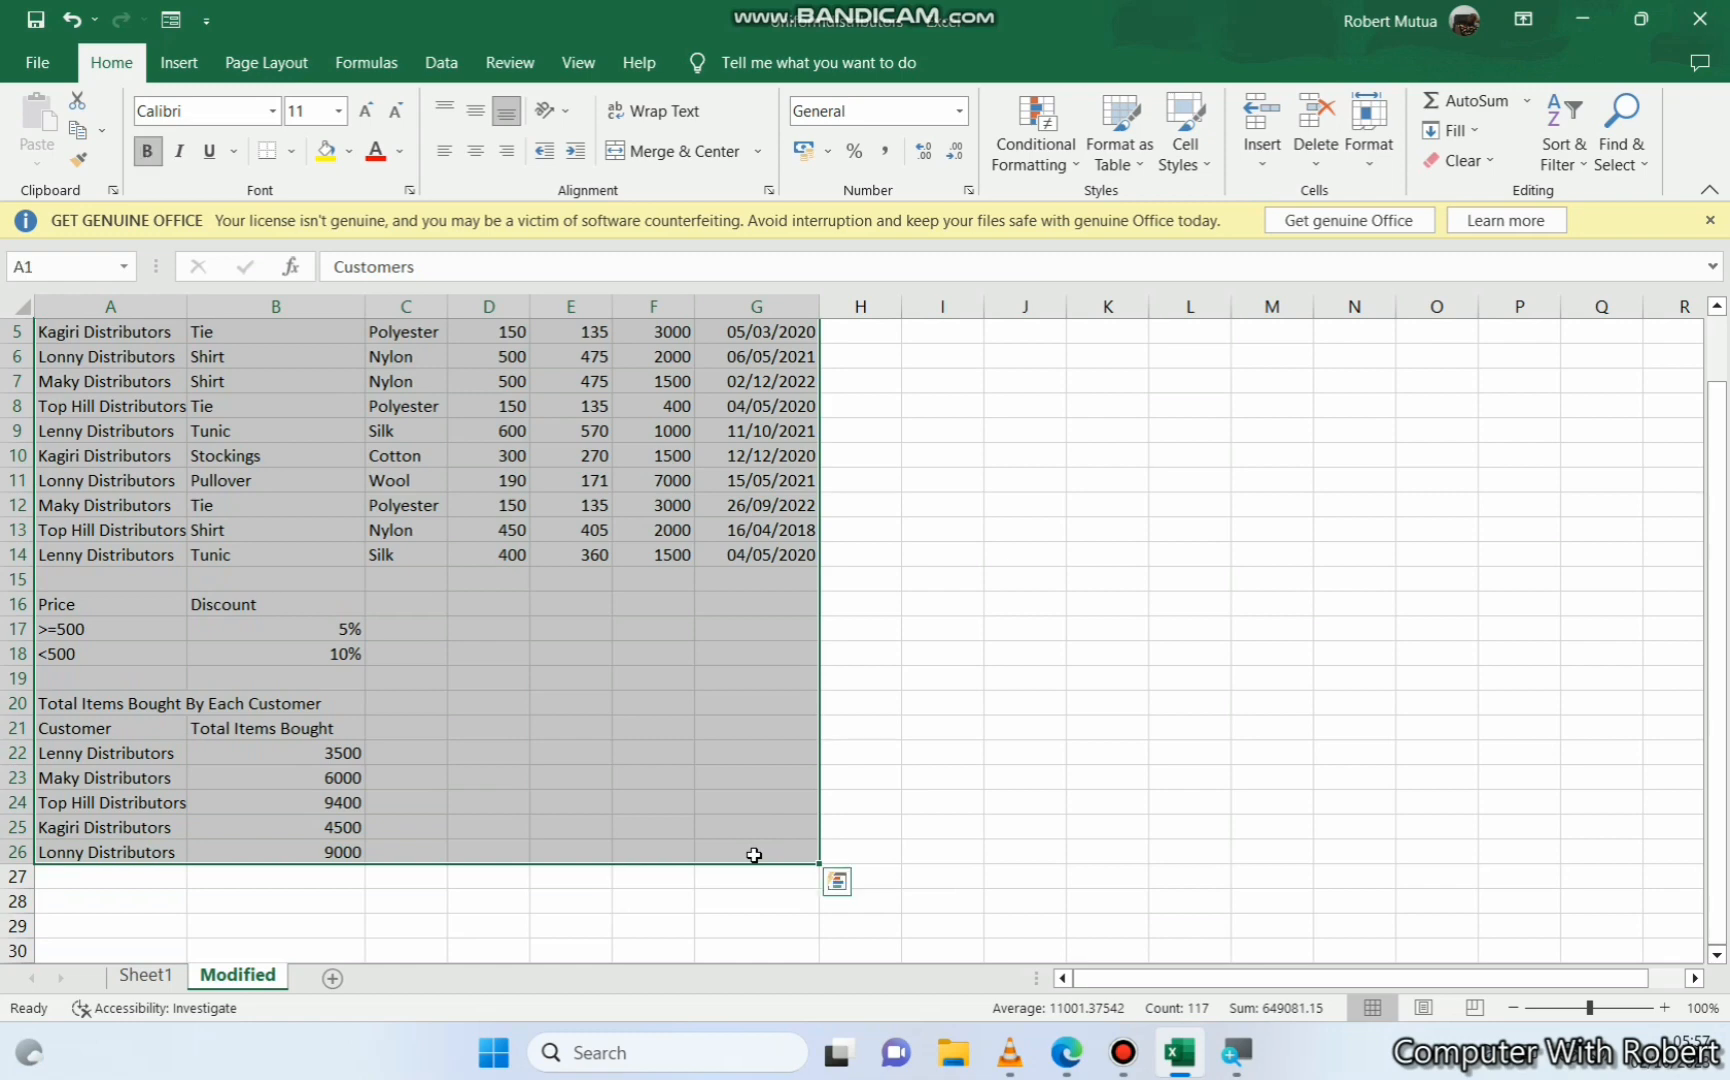
{"action": "key", "text": "ctrl+c"}
{"action": "left_click", "coordinate": [332, 978]}
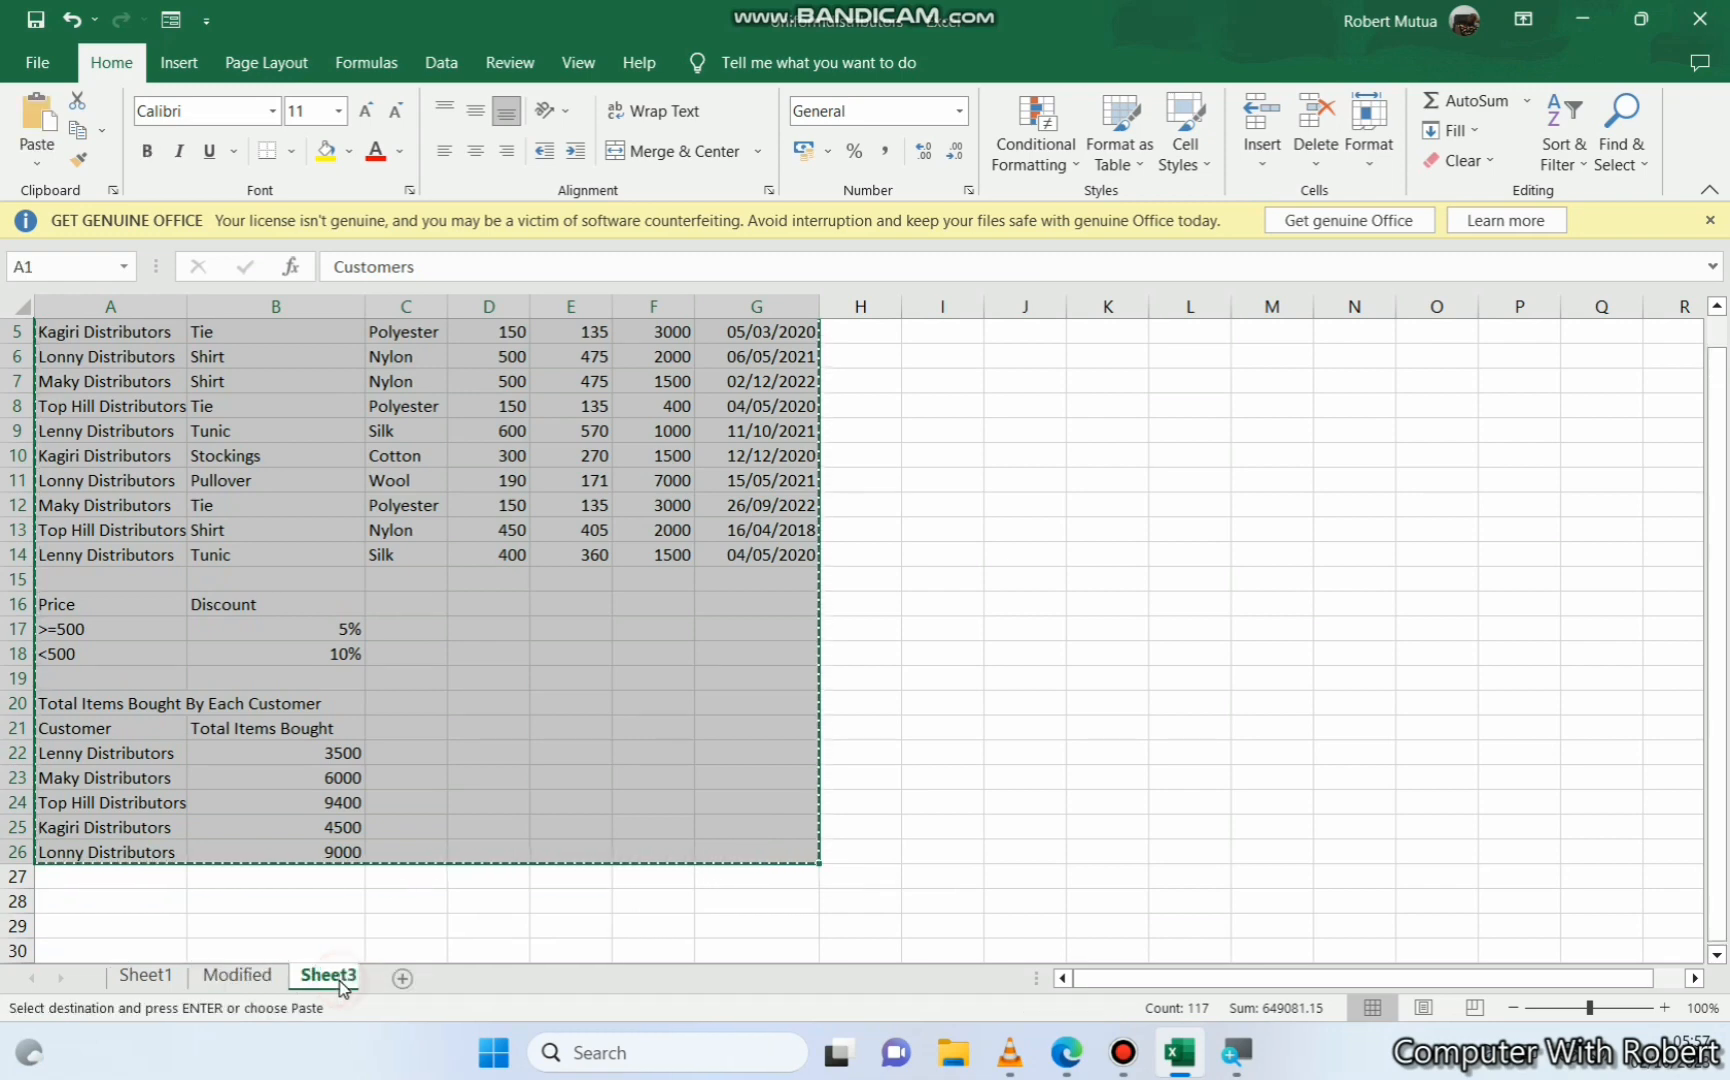
{"action": "key", "text": "ctrl+v"}
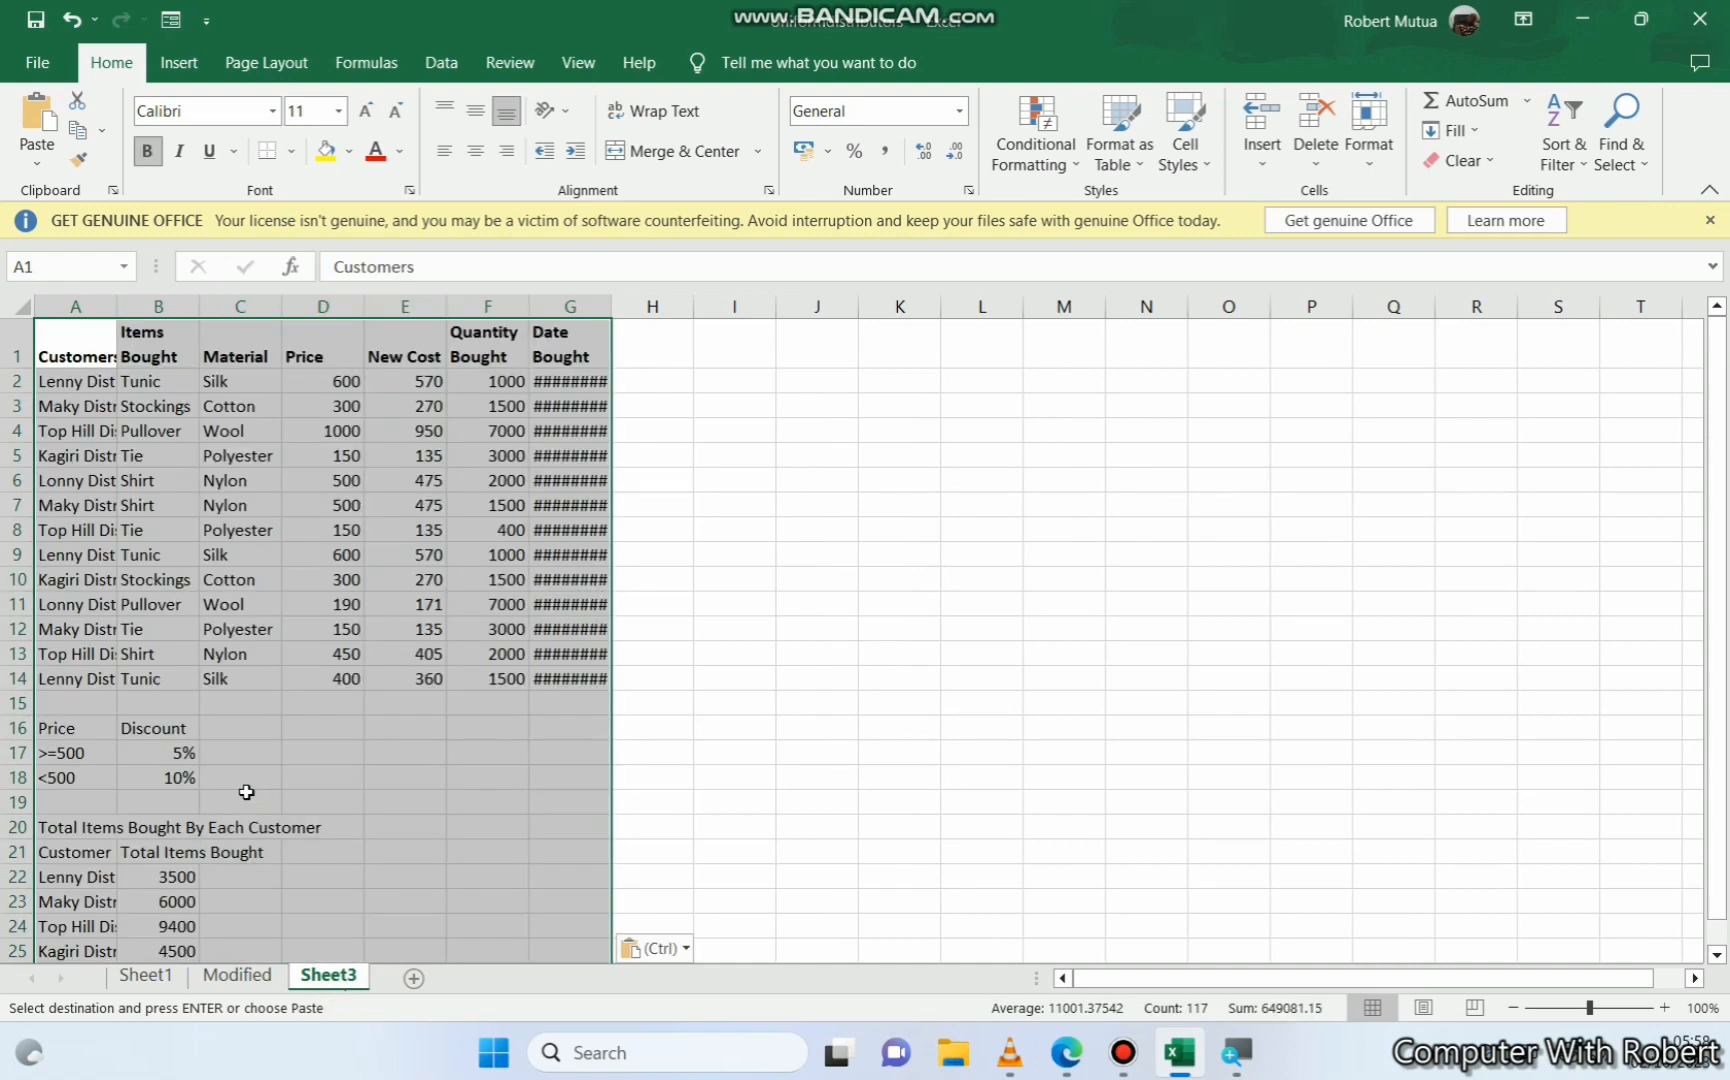
Widen columns A and G on Sheet3 so the customer names and purchase dates fit
{"action": "left_click", "coordinate": [150, 527]}
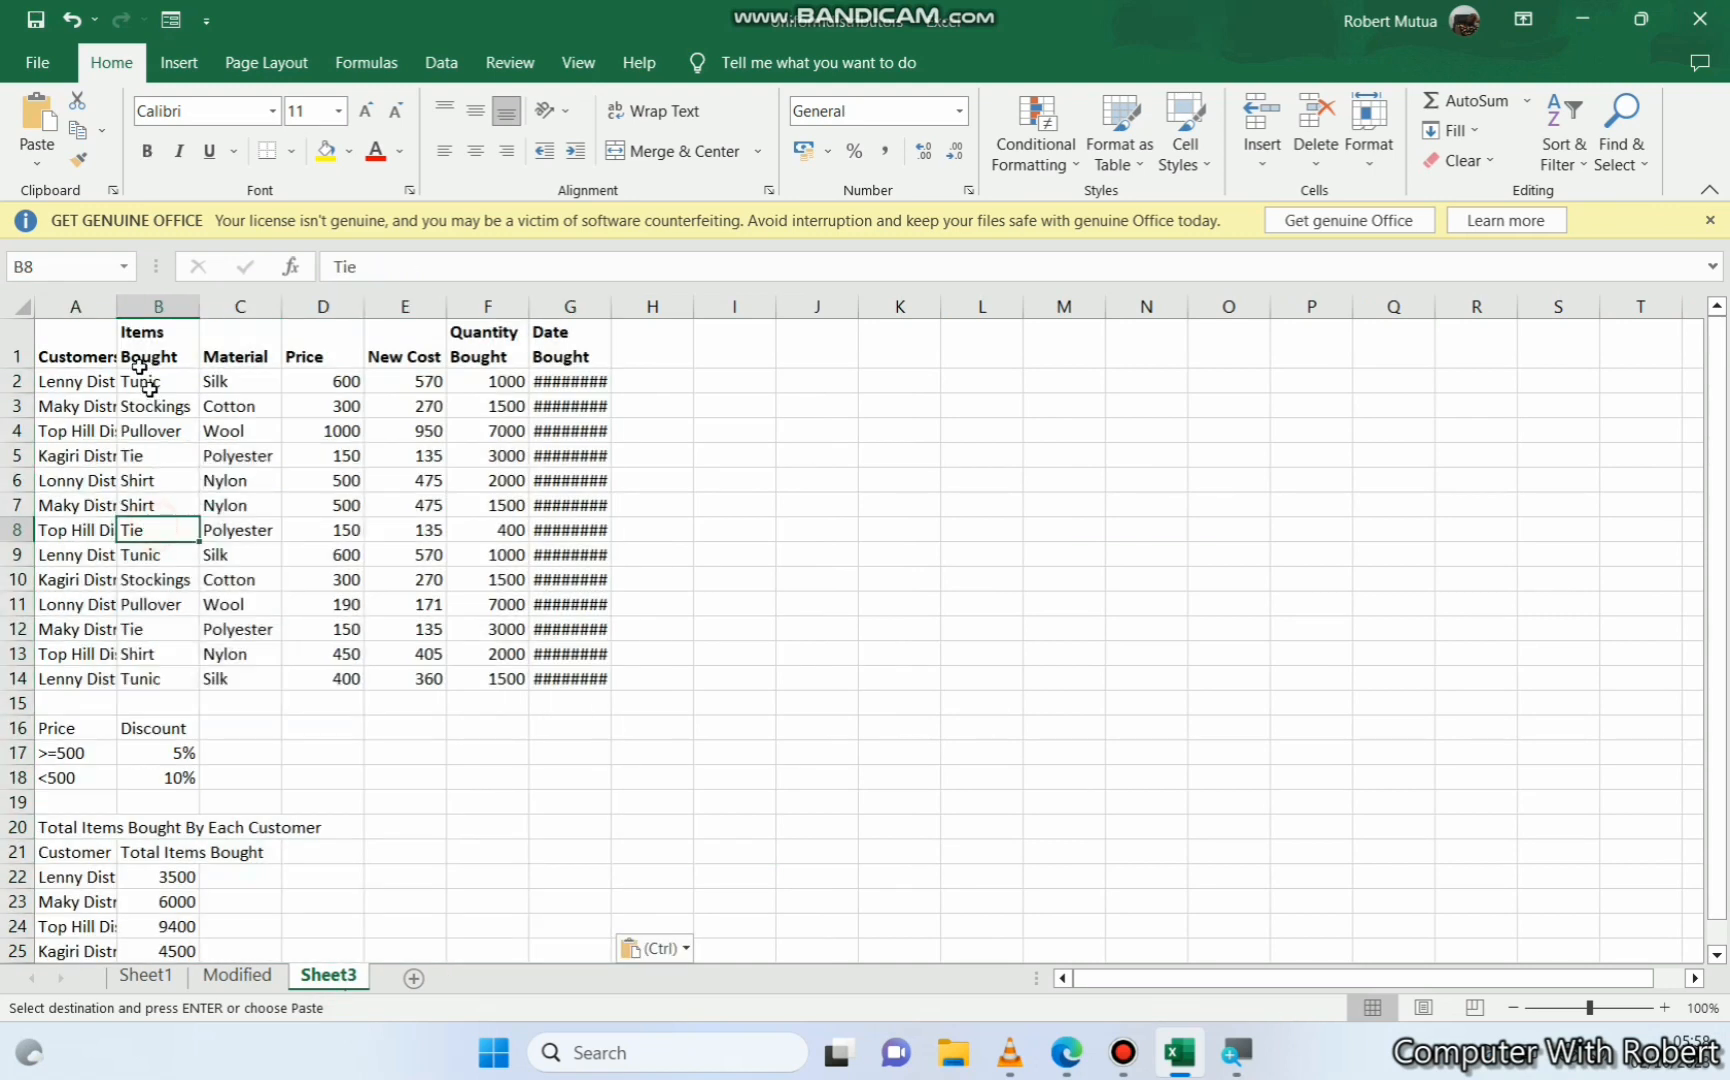
{"action": "left_click_drag", "start_coordinate": [117, 306], "coordinate": [204, 334]}
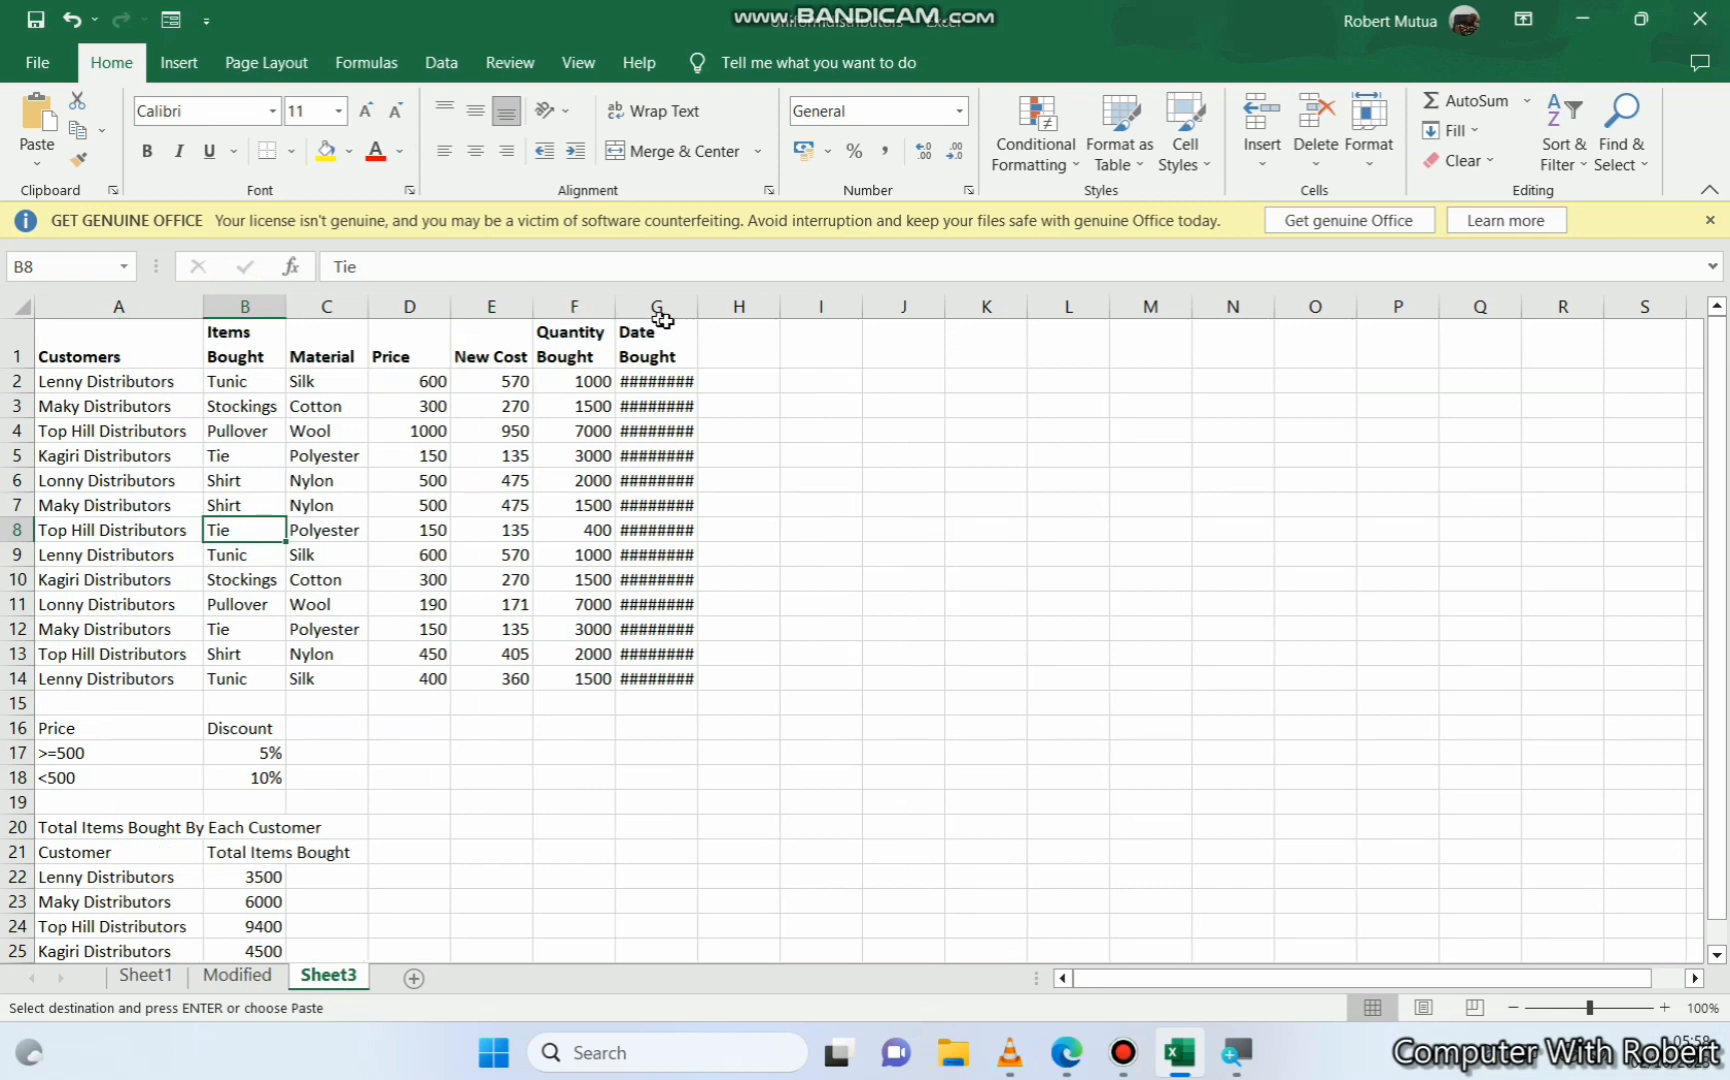
{"action": "left_click_drag", "start_coordinate": [697, 309], "coordinate": [736, 321]}
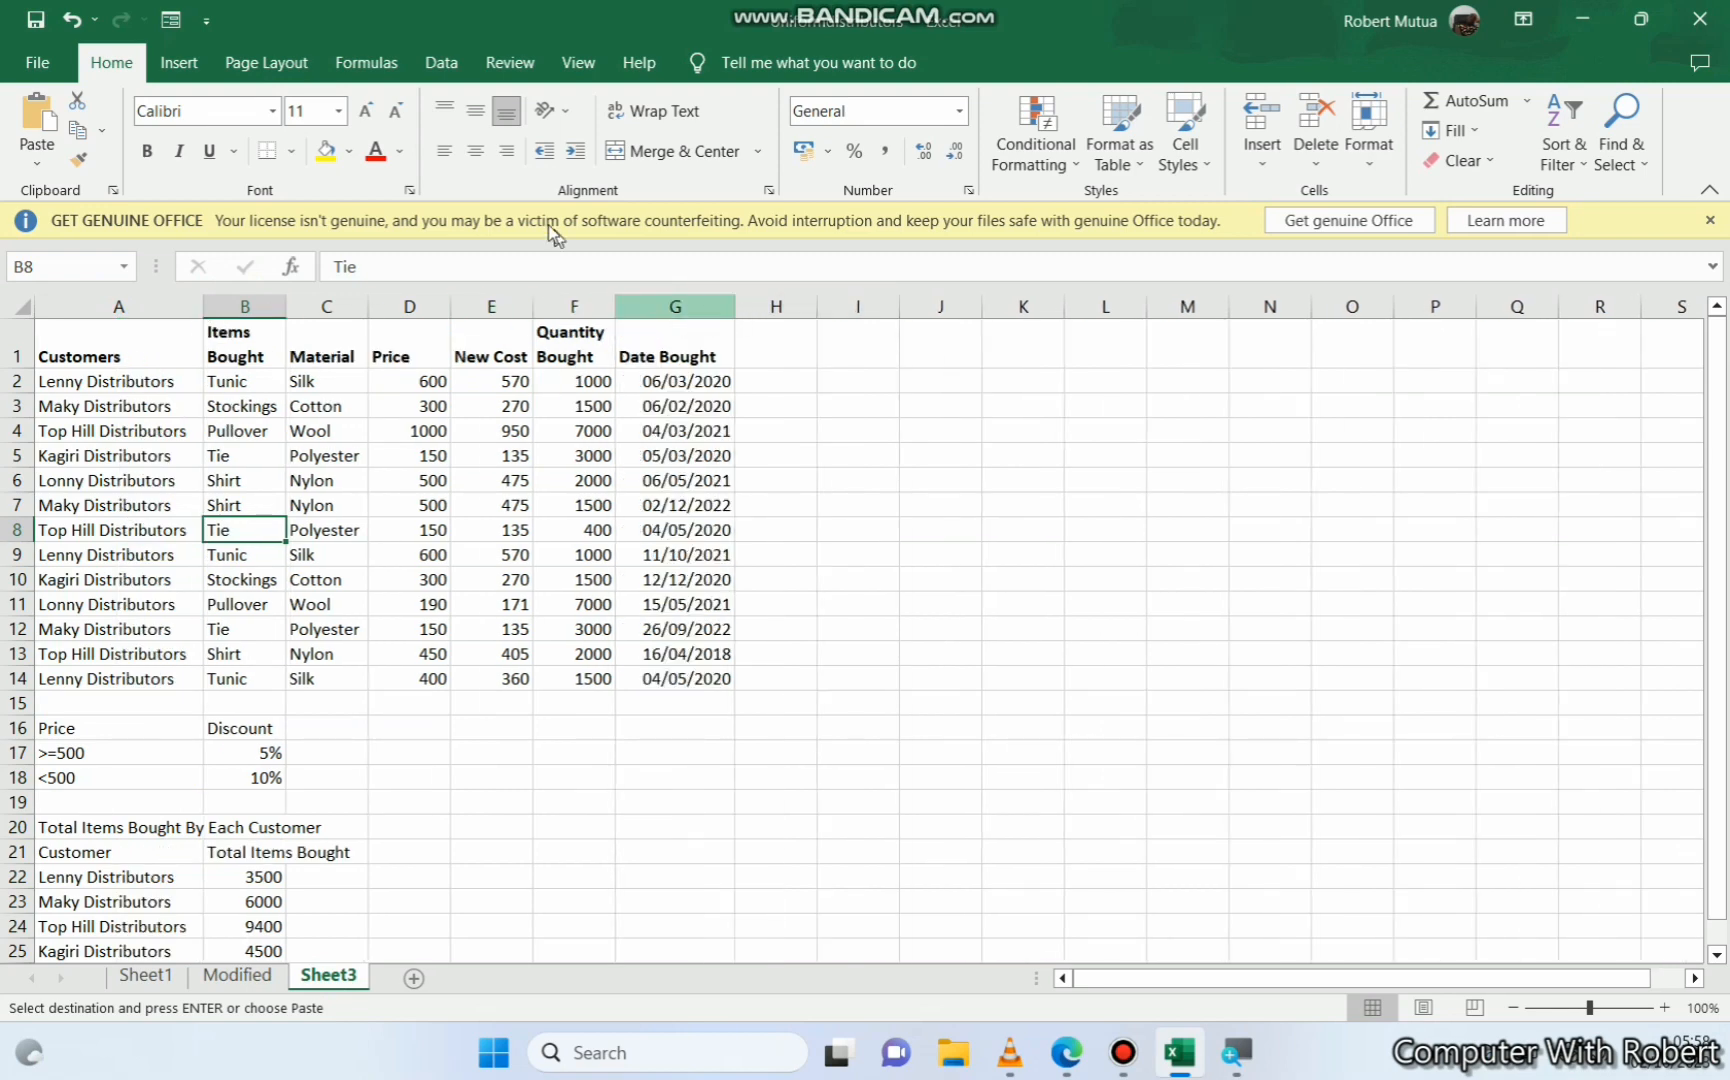
{"action": "scroll", "coordinate": [436, 555], "scroll_direction": "down", "scroll_amount": 2}
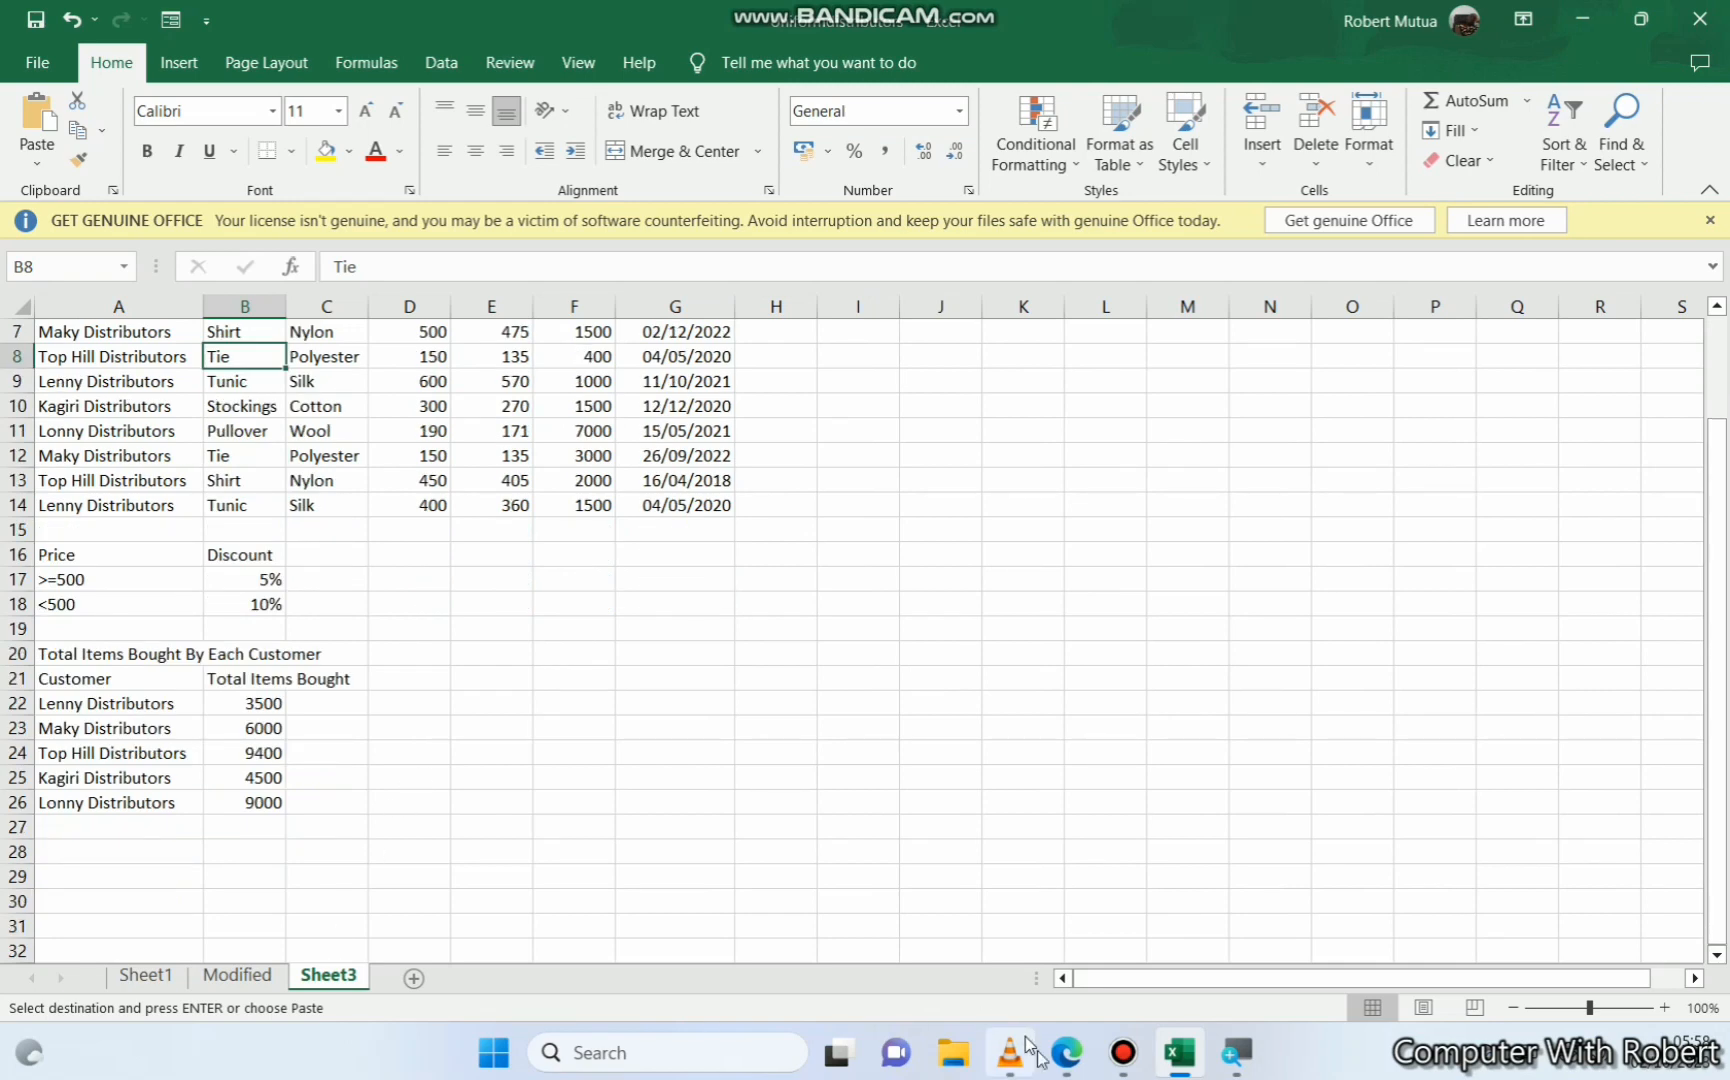
Check the required sheet name in the sp.pdf assignment and rename Sheet3 in Excel as Filter
{"action": "left_click", "coordinate": [1066, 1052]}
{"action": "left_click", "coordinate": [945, 545]}
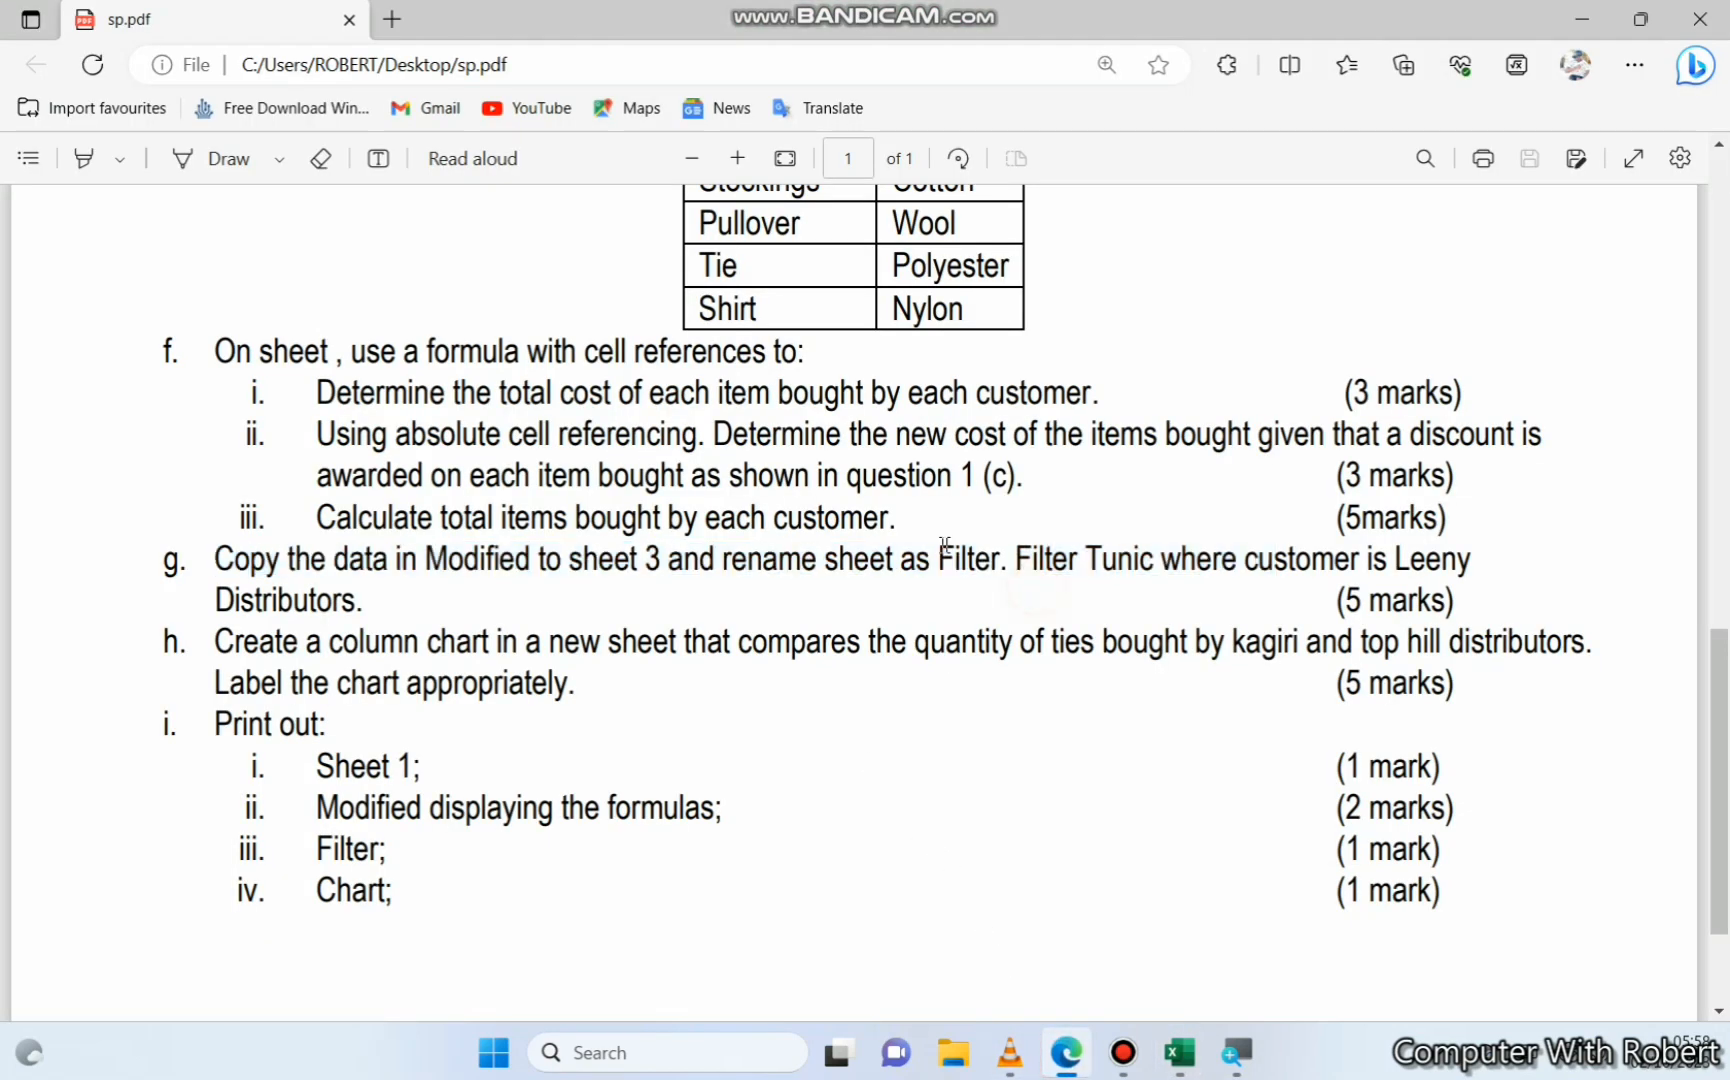
{"action": "double_click", "coordinate": [957, 557]}
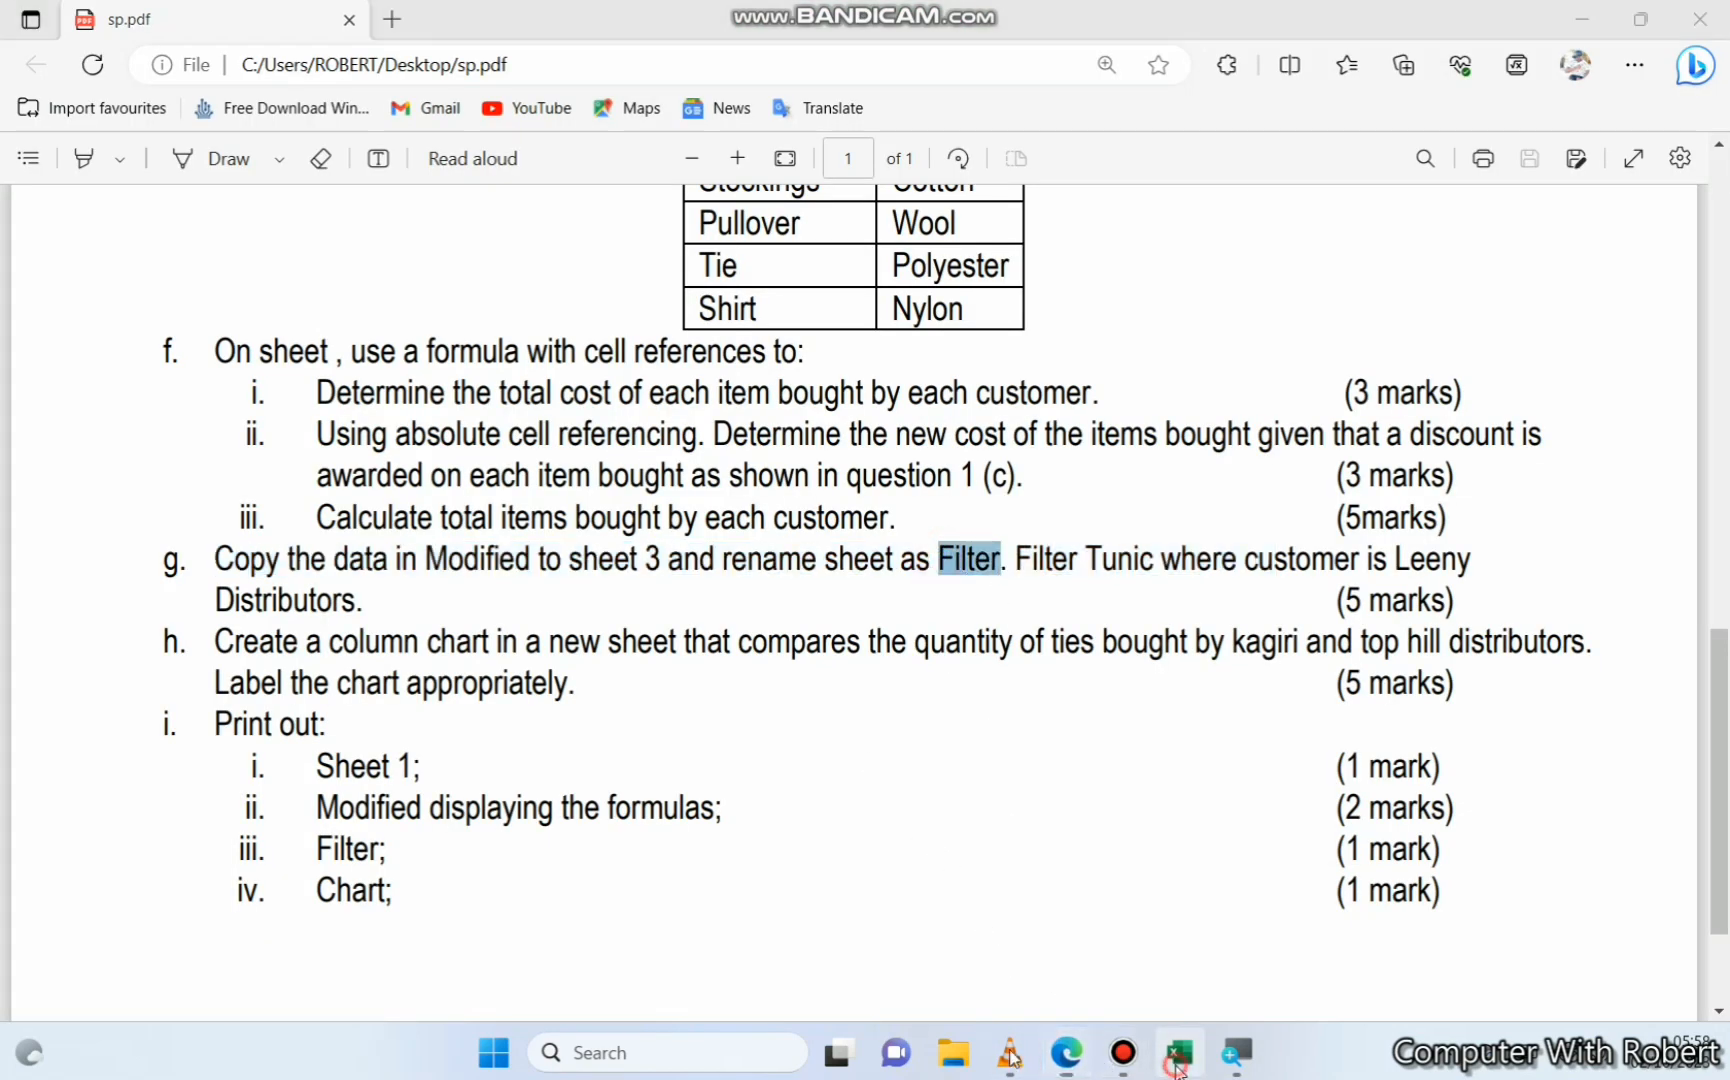
{"action": "left_click", "coordinate": [1180, 1052]}
{"action": "double_click", "coordinate": [316, 976]}
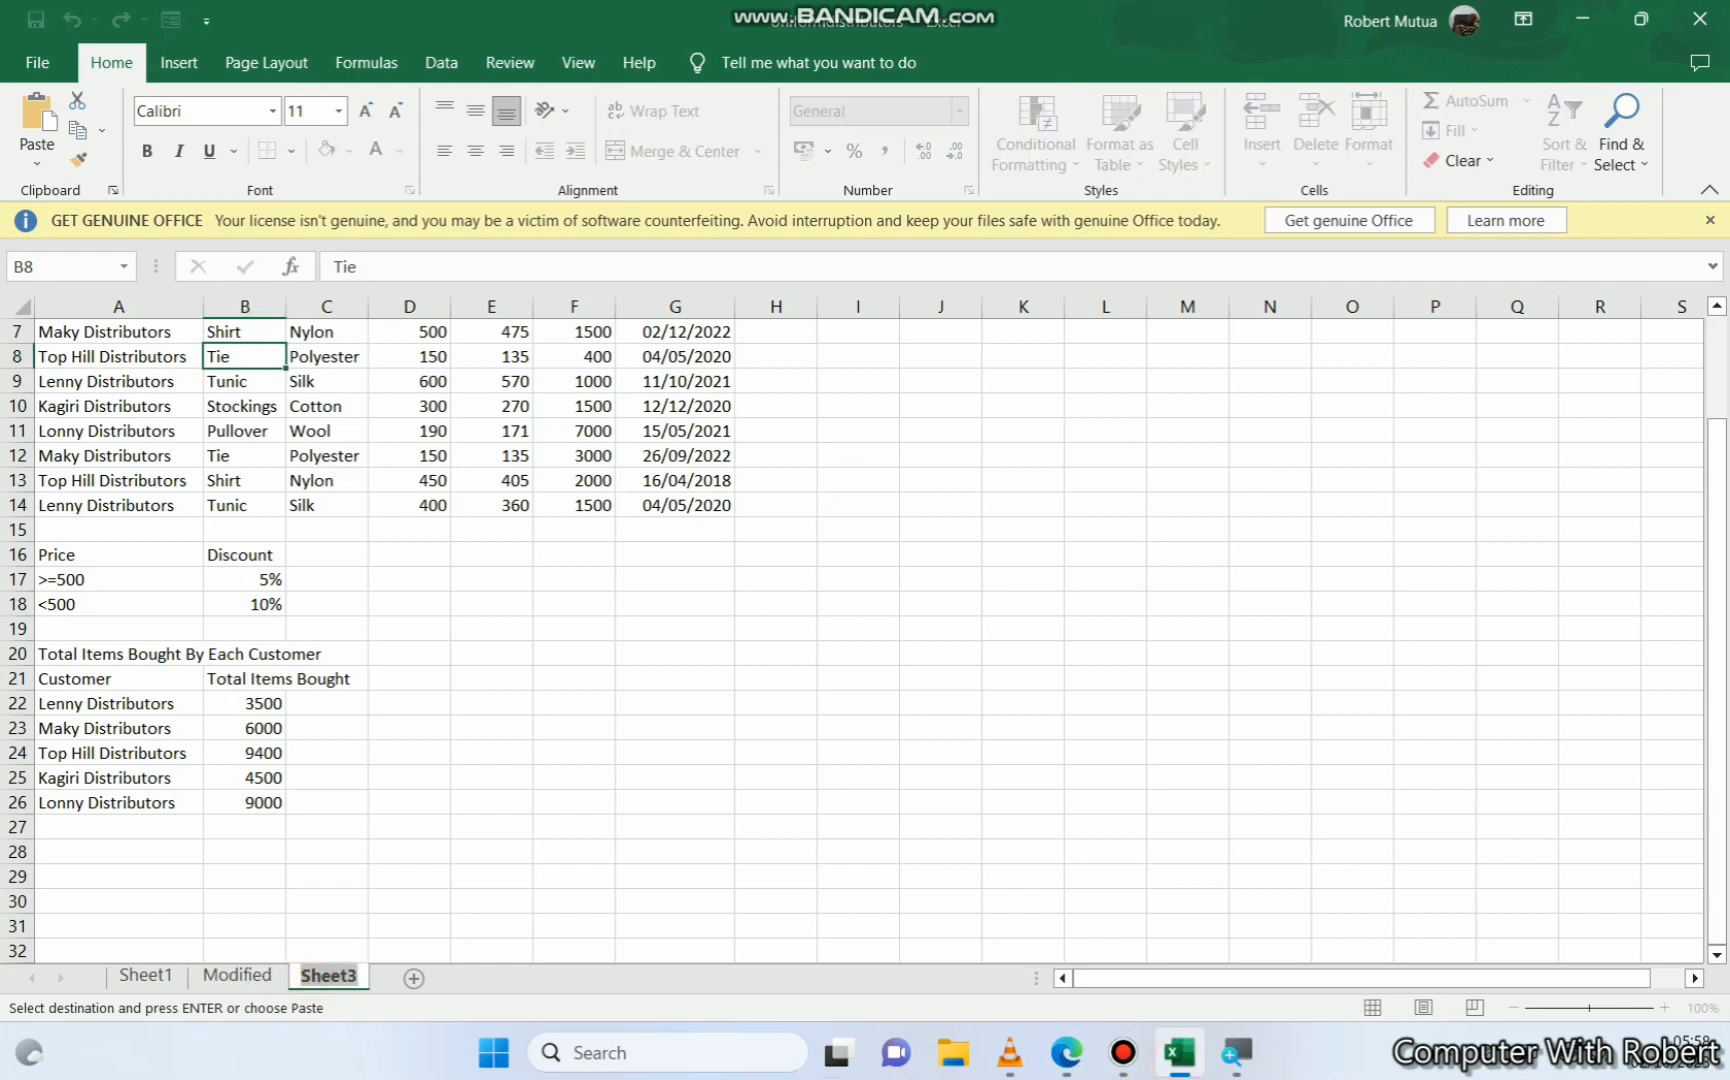
{"action": "type", "text": "Filter"}
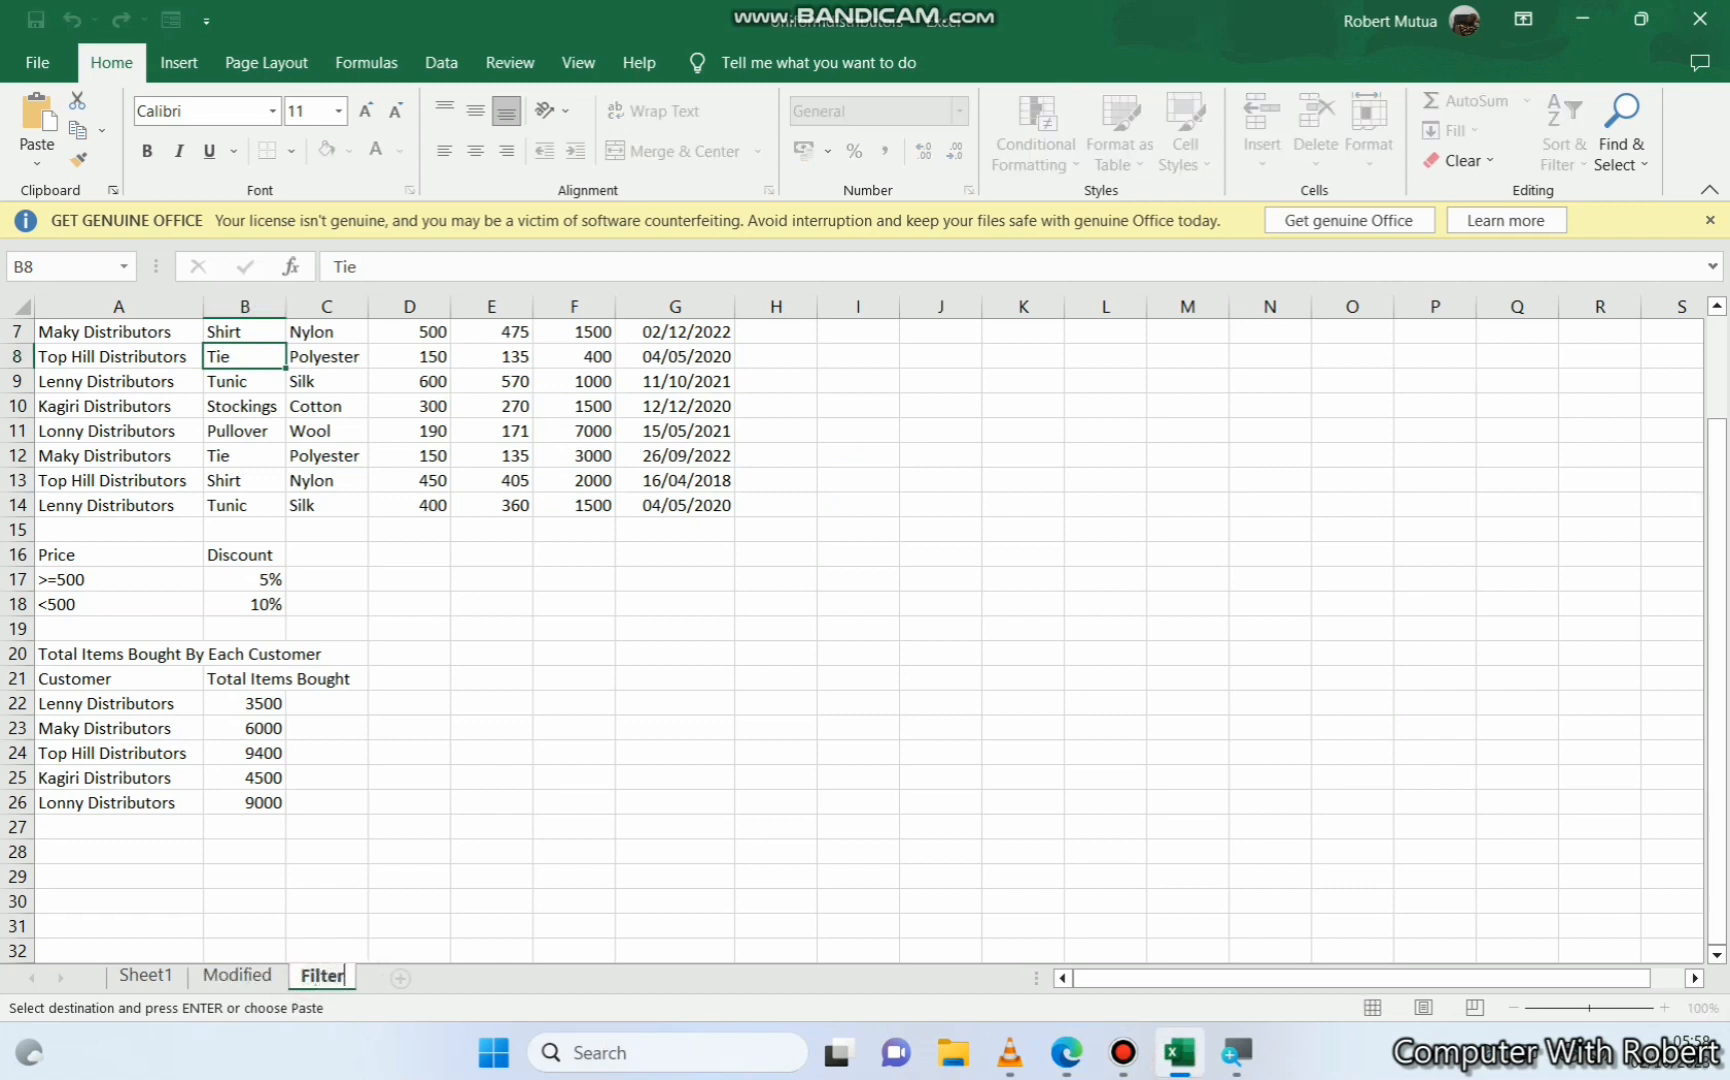
{"action": "left_click", "coordinate": [409, 851]}
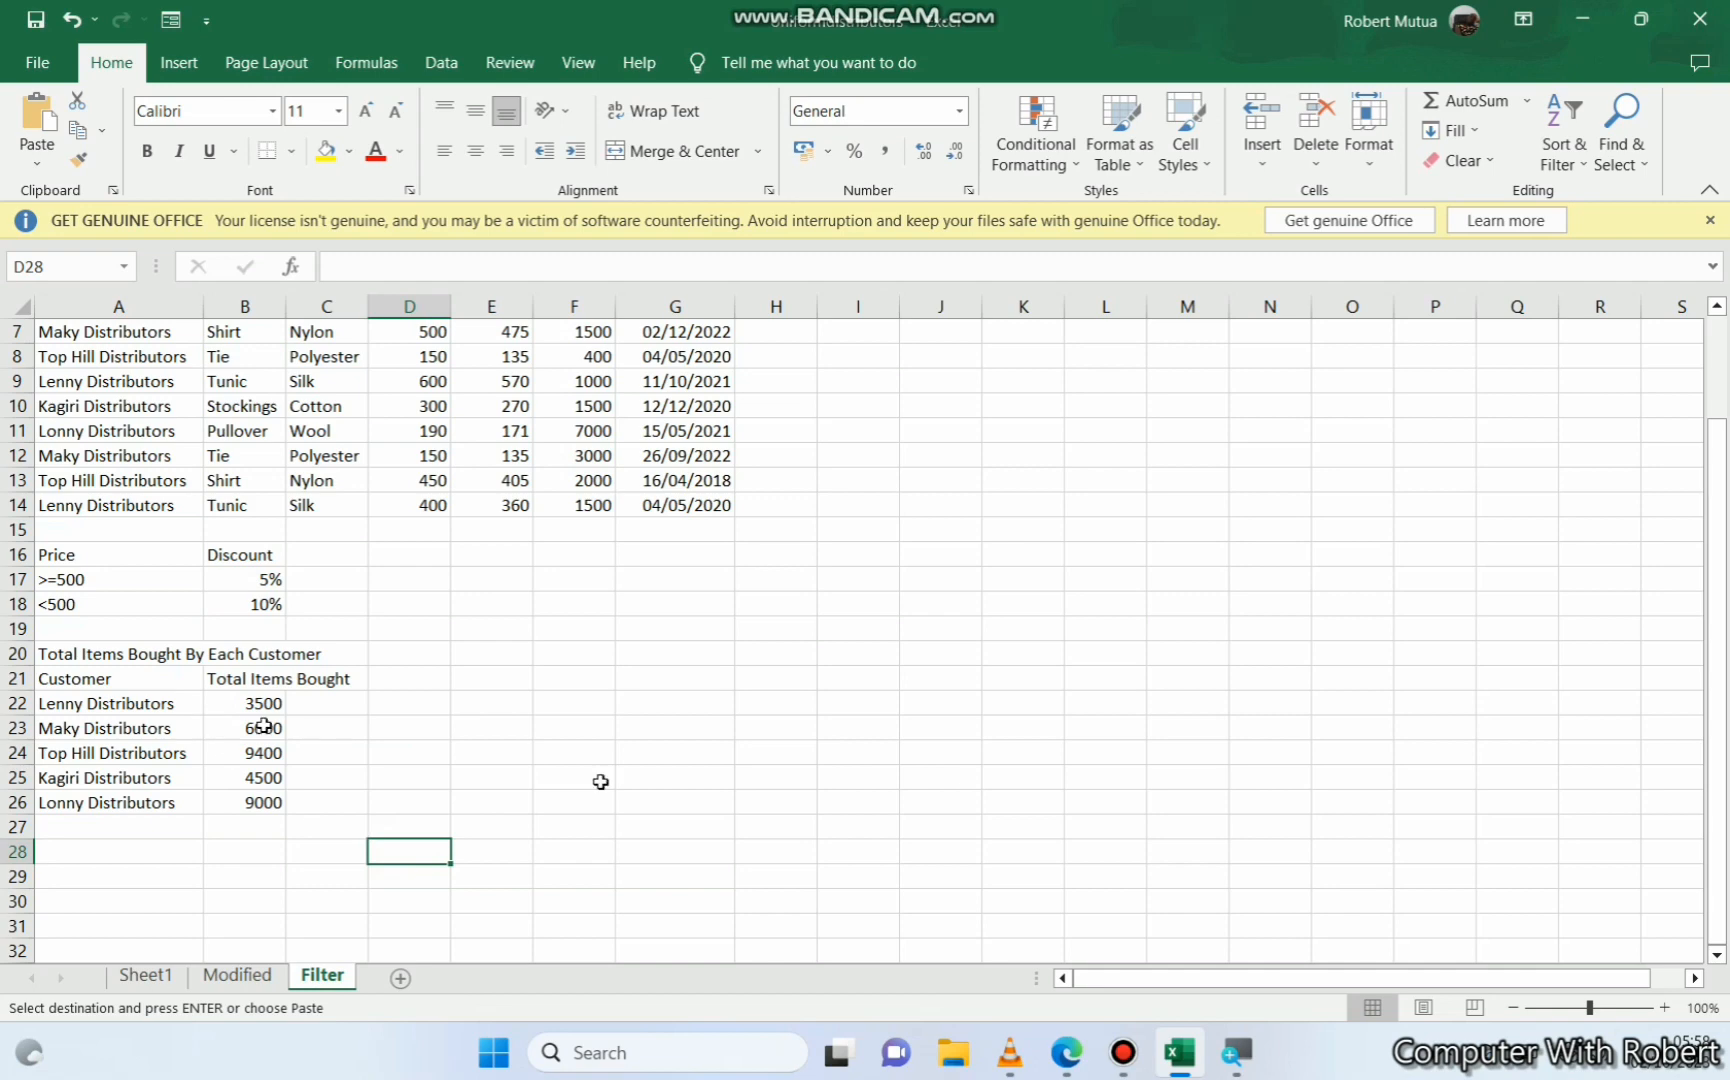
Review the filtering criteria in question g of sp.pdf and add filters to the table A1:G14 on the Filter sheet in Excel
{"action": "left_click", "coordinate": [1066, 1052]}
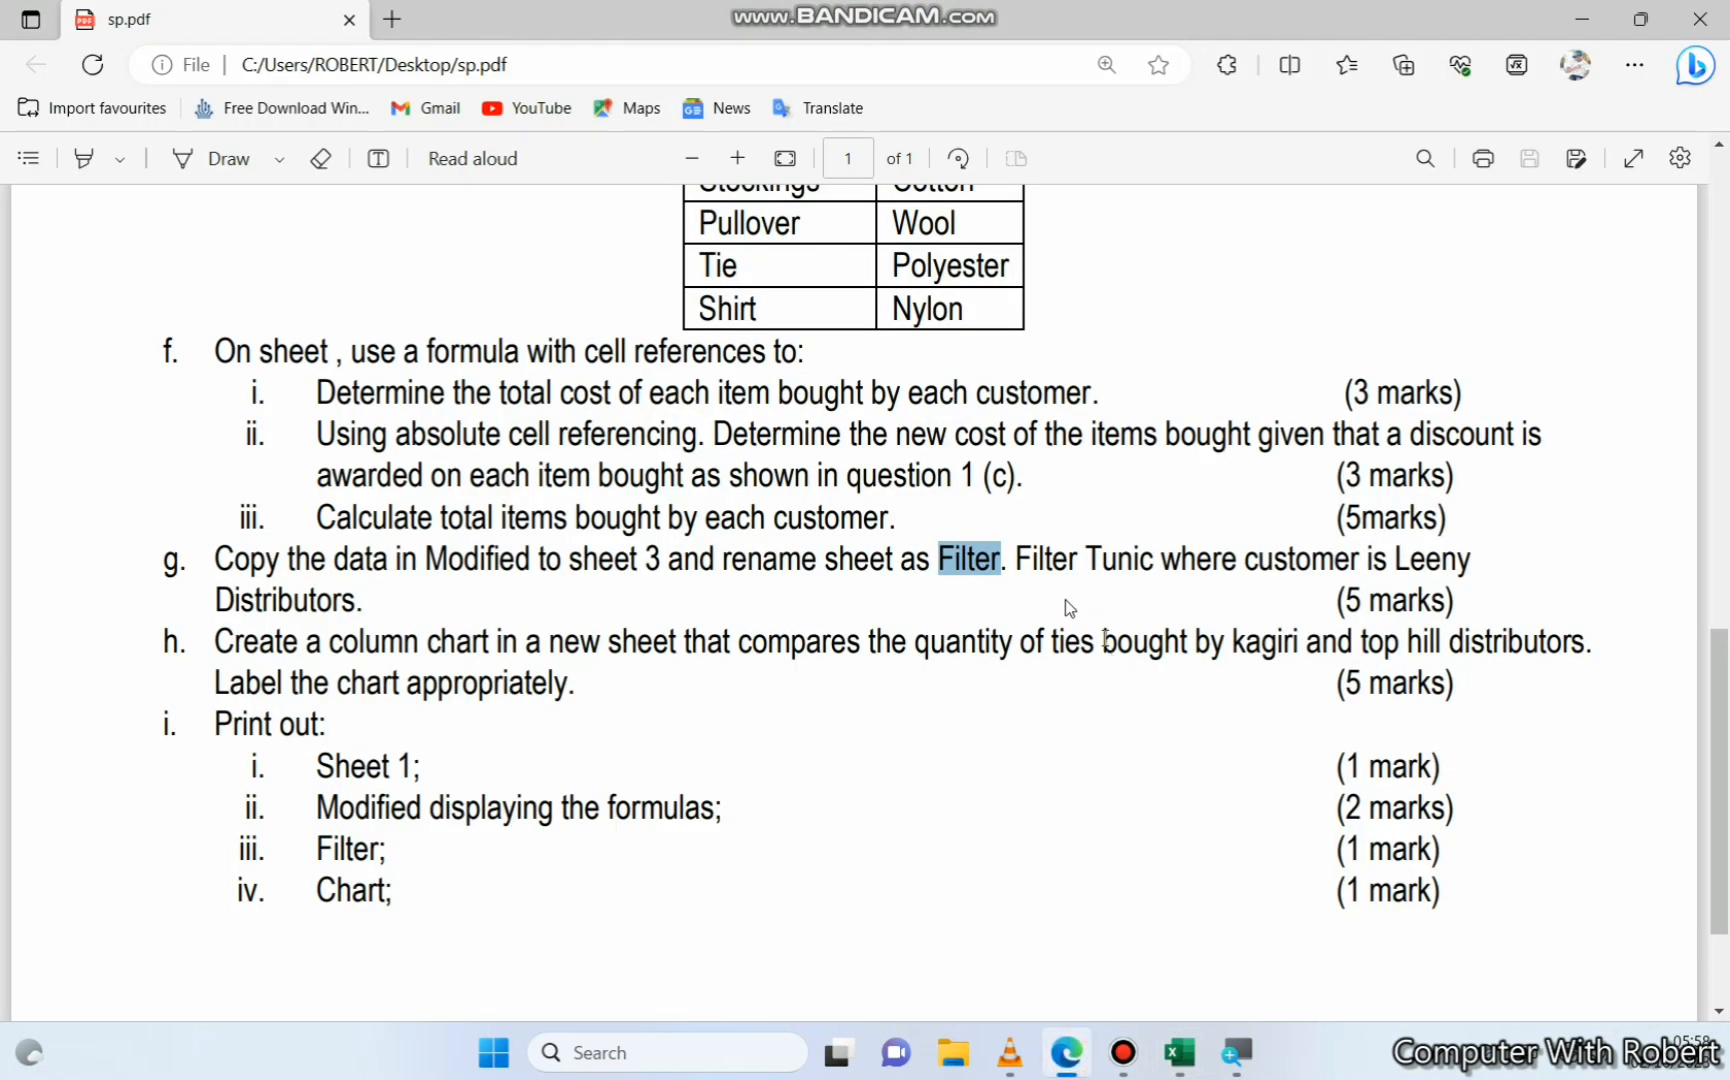
{"action": "left_click_drag", "start_coordinate": [1012, 558], "coordinate": [1154, 558]}
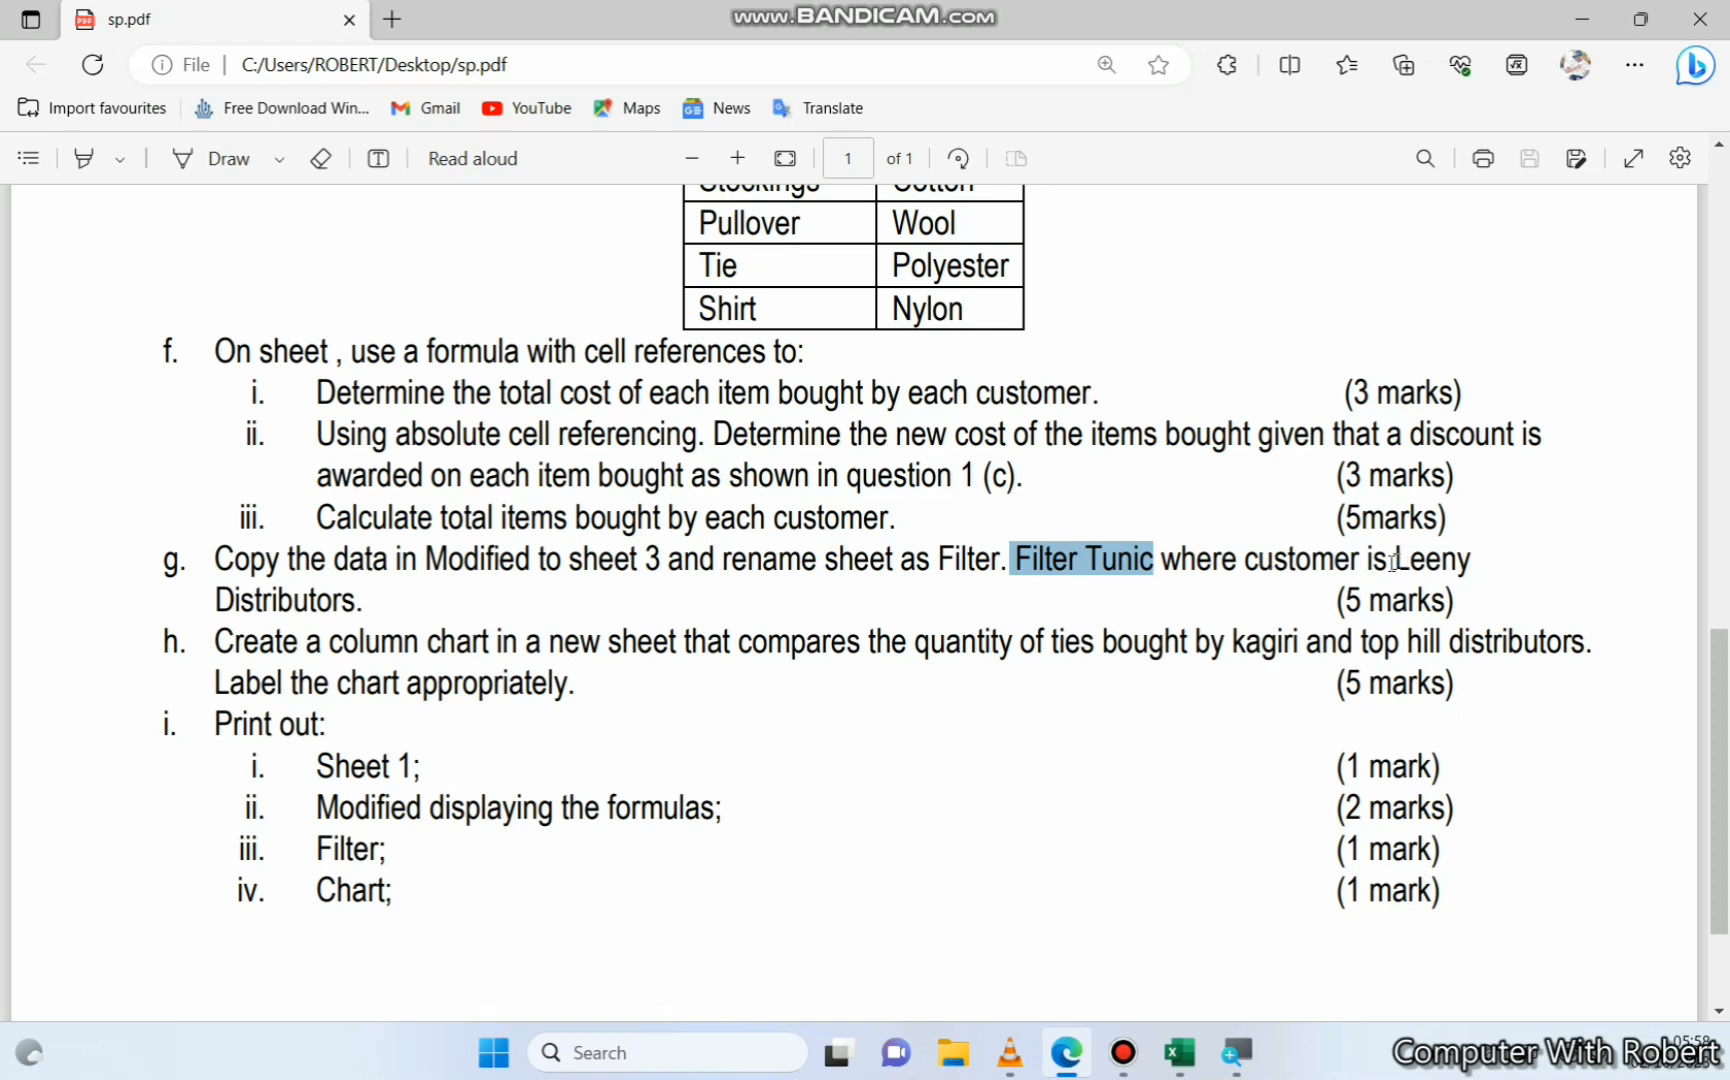
{"action": "left_click_drag", "start_coordinate": [1392, 562], "coordinate": [802, 351]}
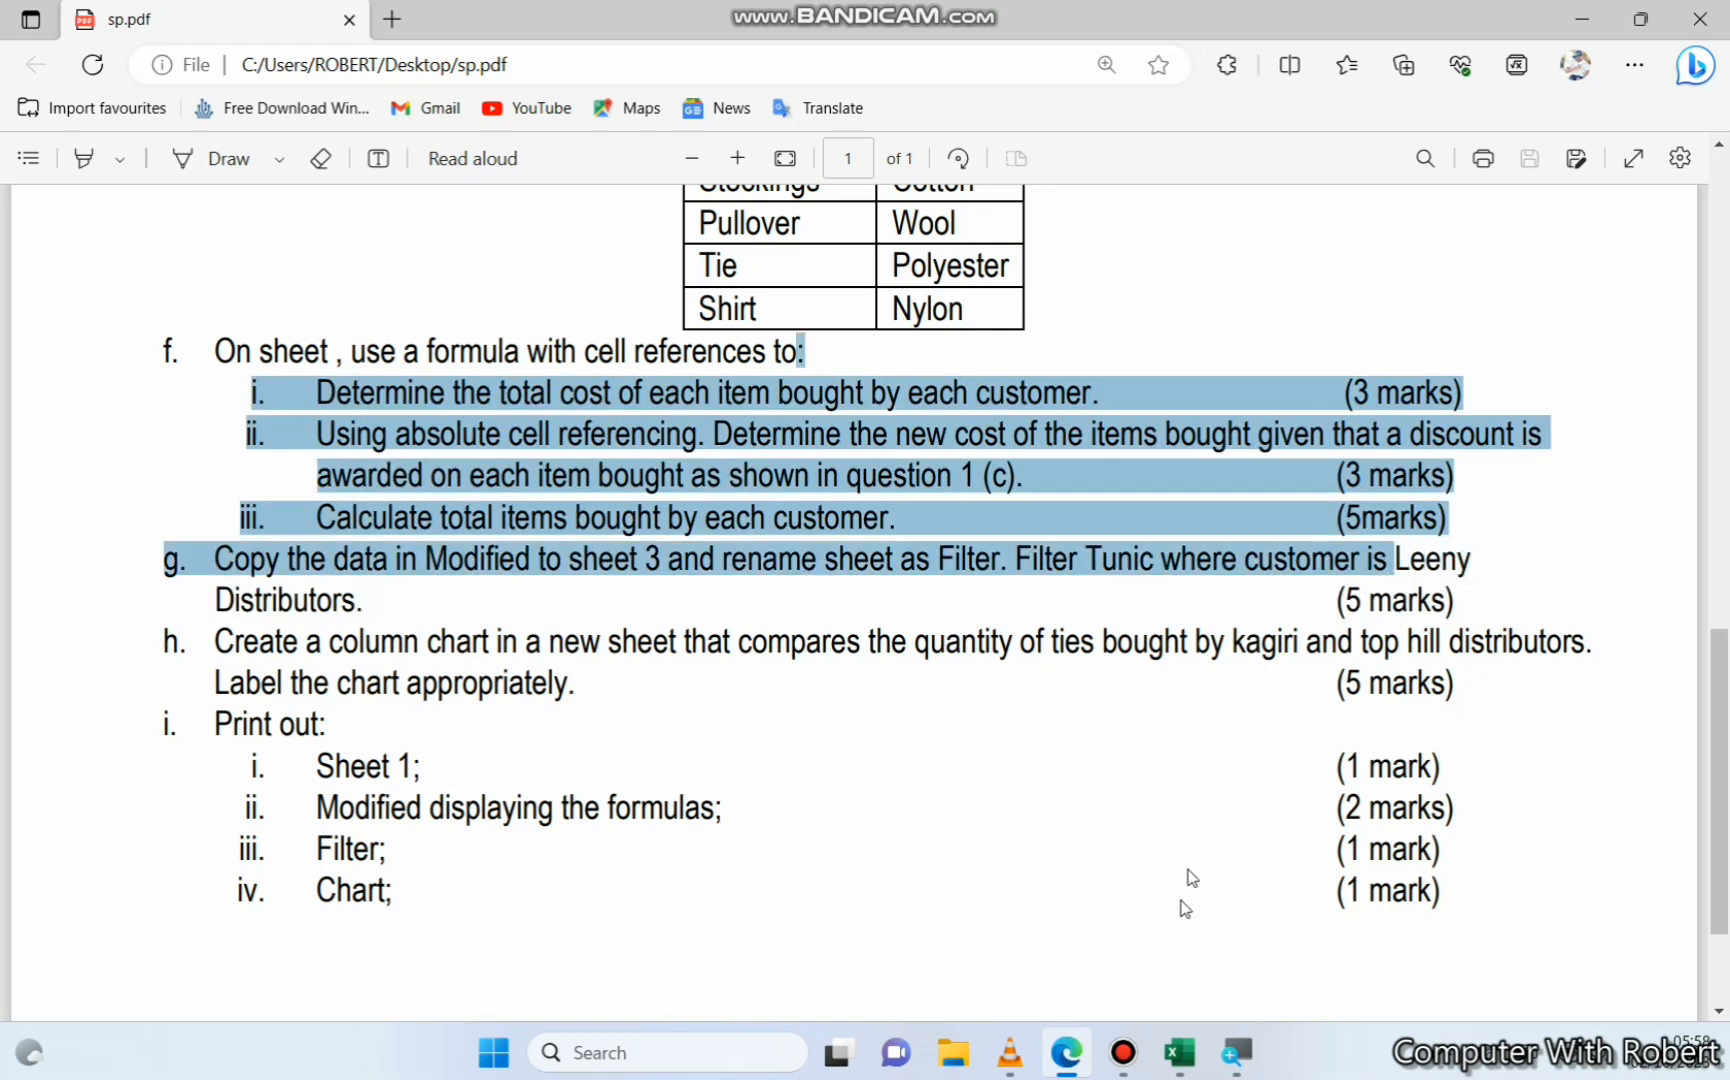
{"action": "left_click", "coordinate": [1180, 1052]}
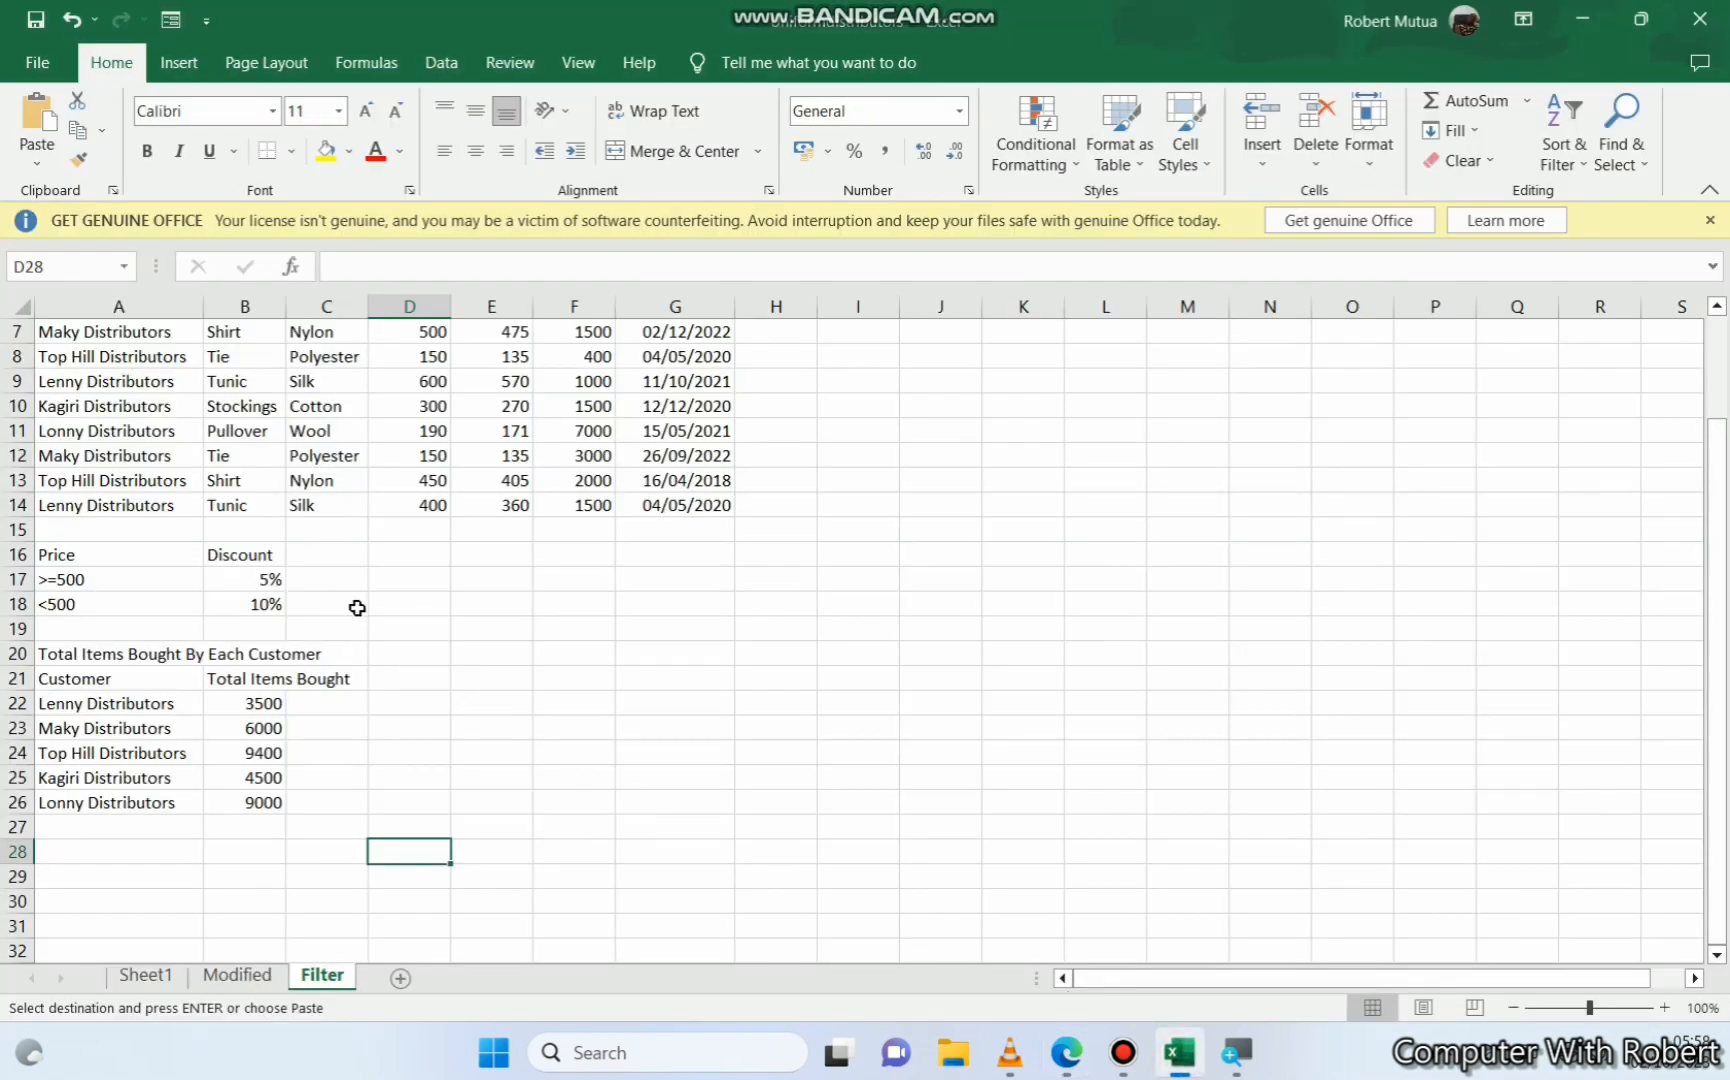
{"action": "scroll", "coordinate": [353, 612], "scroll_direction": "up", "scroll_amount": 2}
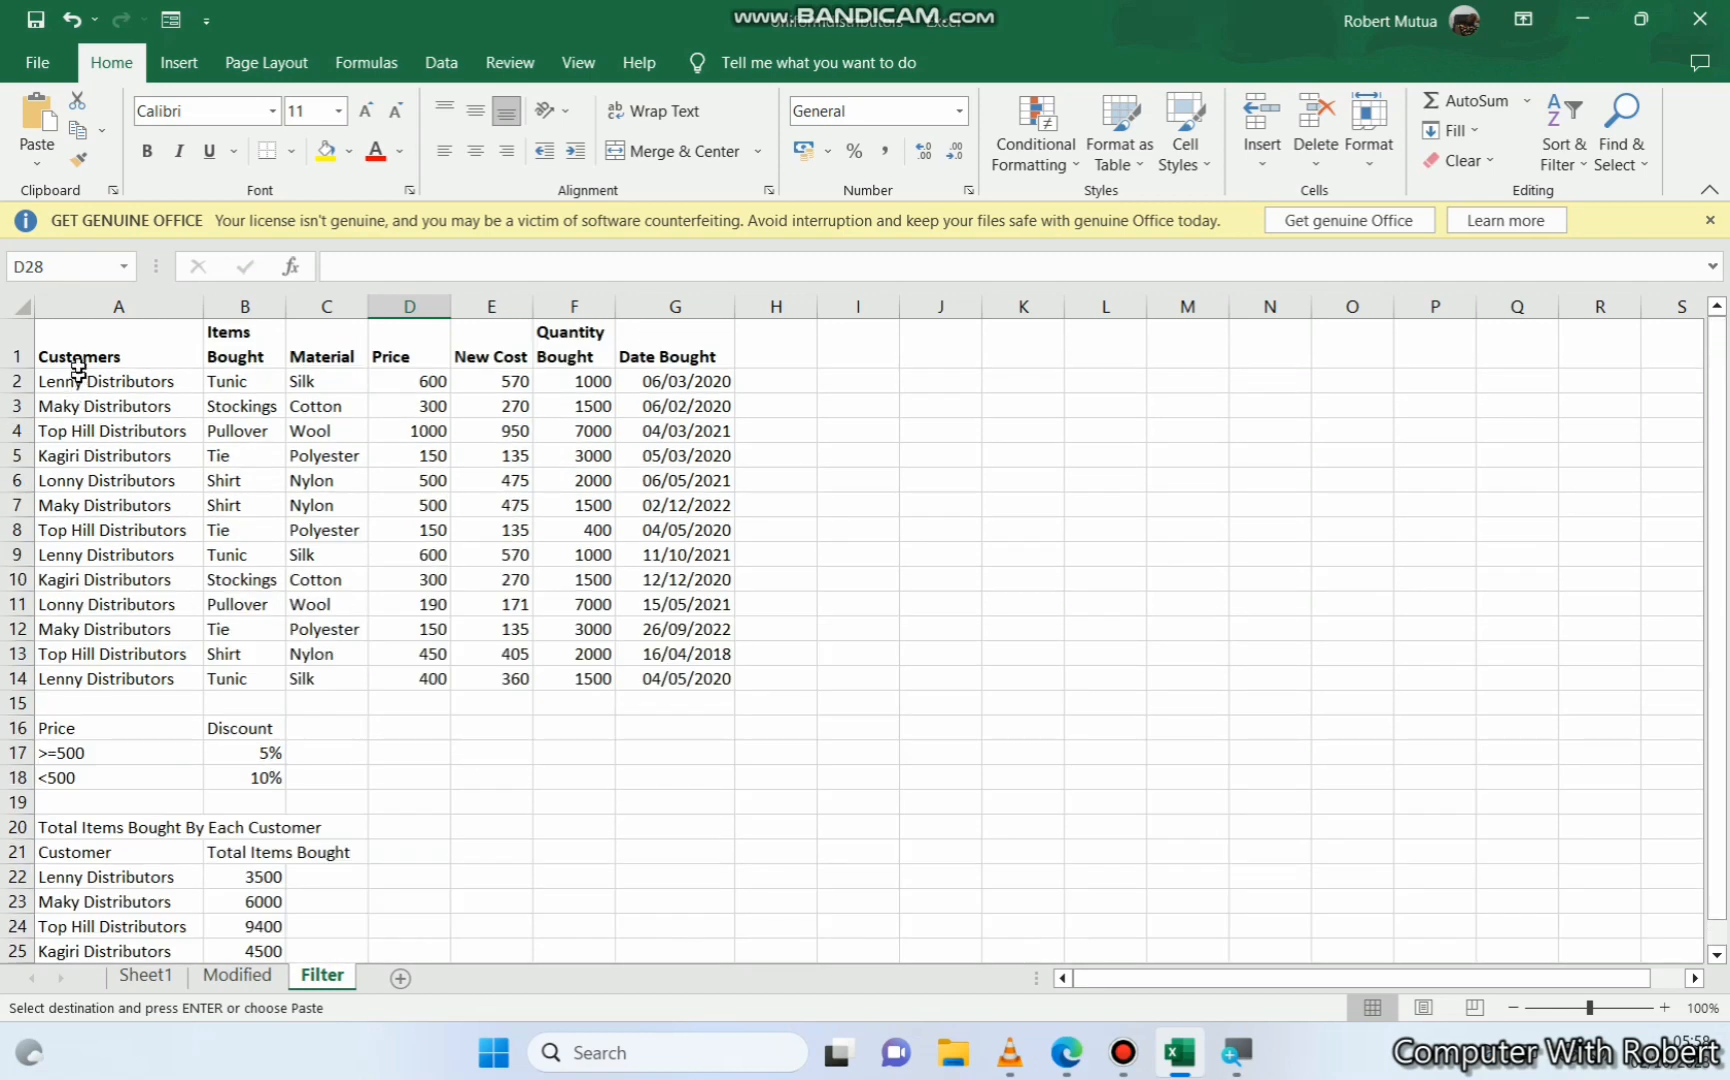
{"action": "left_click_drag", "start_coordinate": [79, 350], "coordinate": [678, 674]}
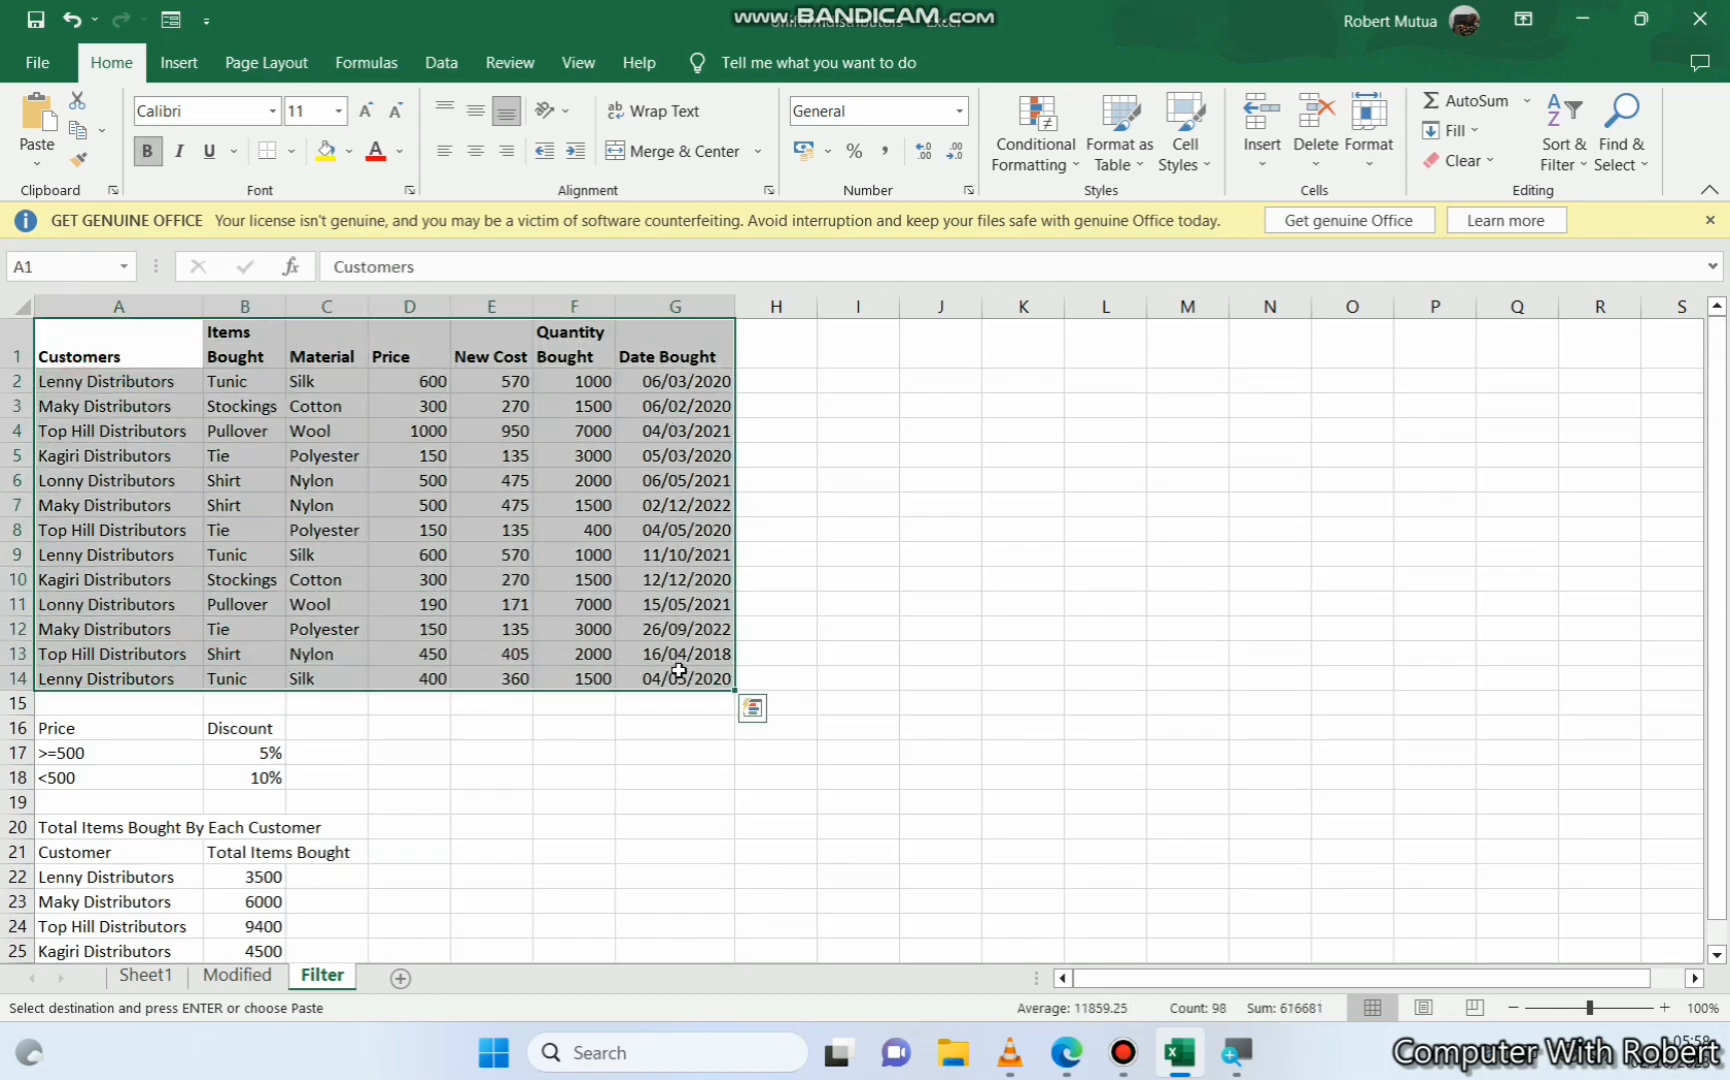
{"action": "left_click", "coordinate": [441, 62]}
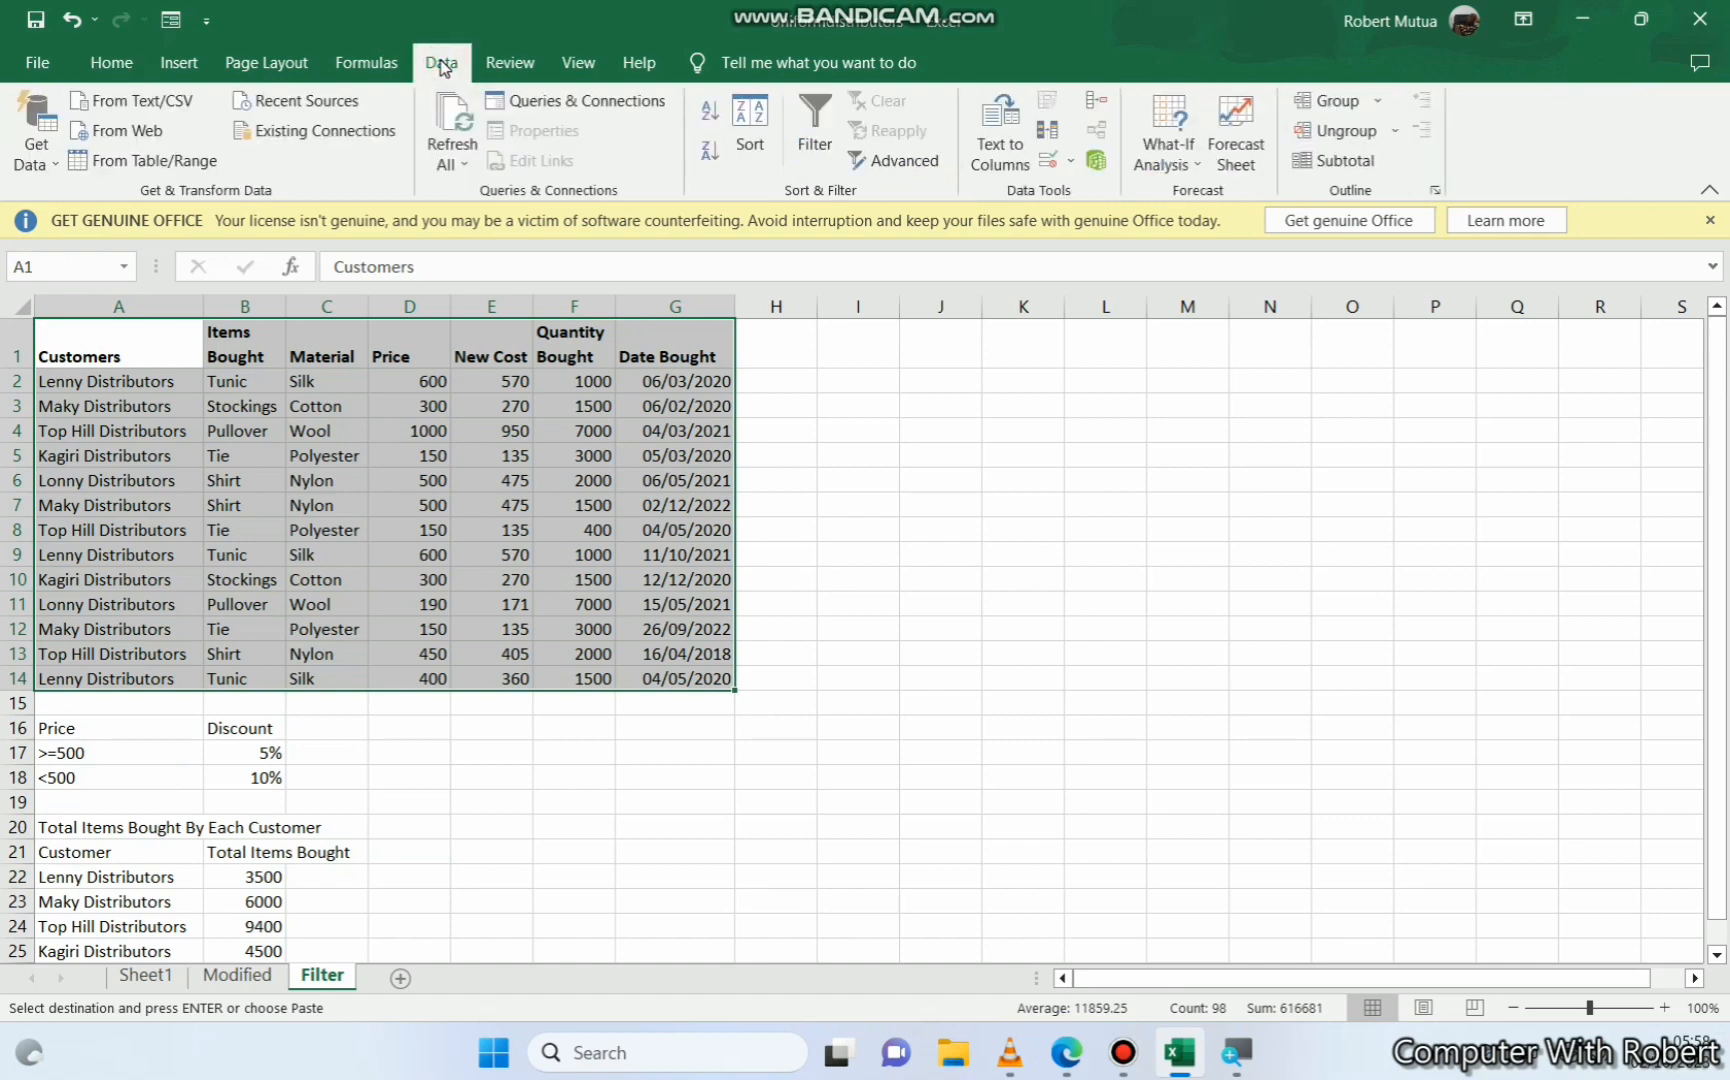
{"action": "left_click", "coordinate": [819, 114]}
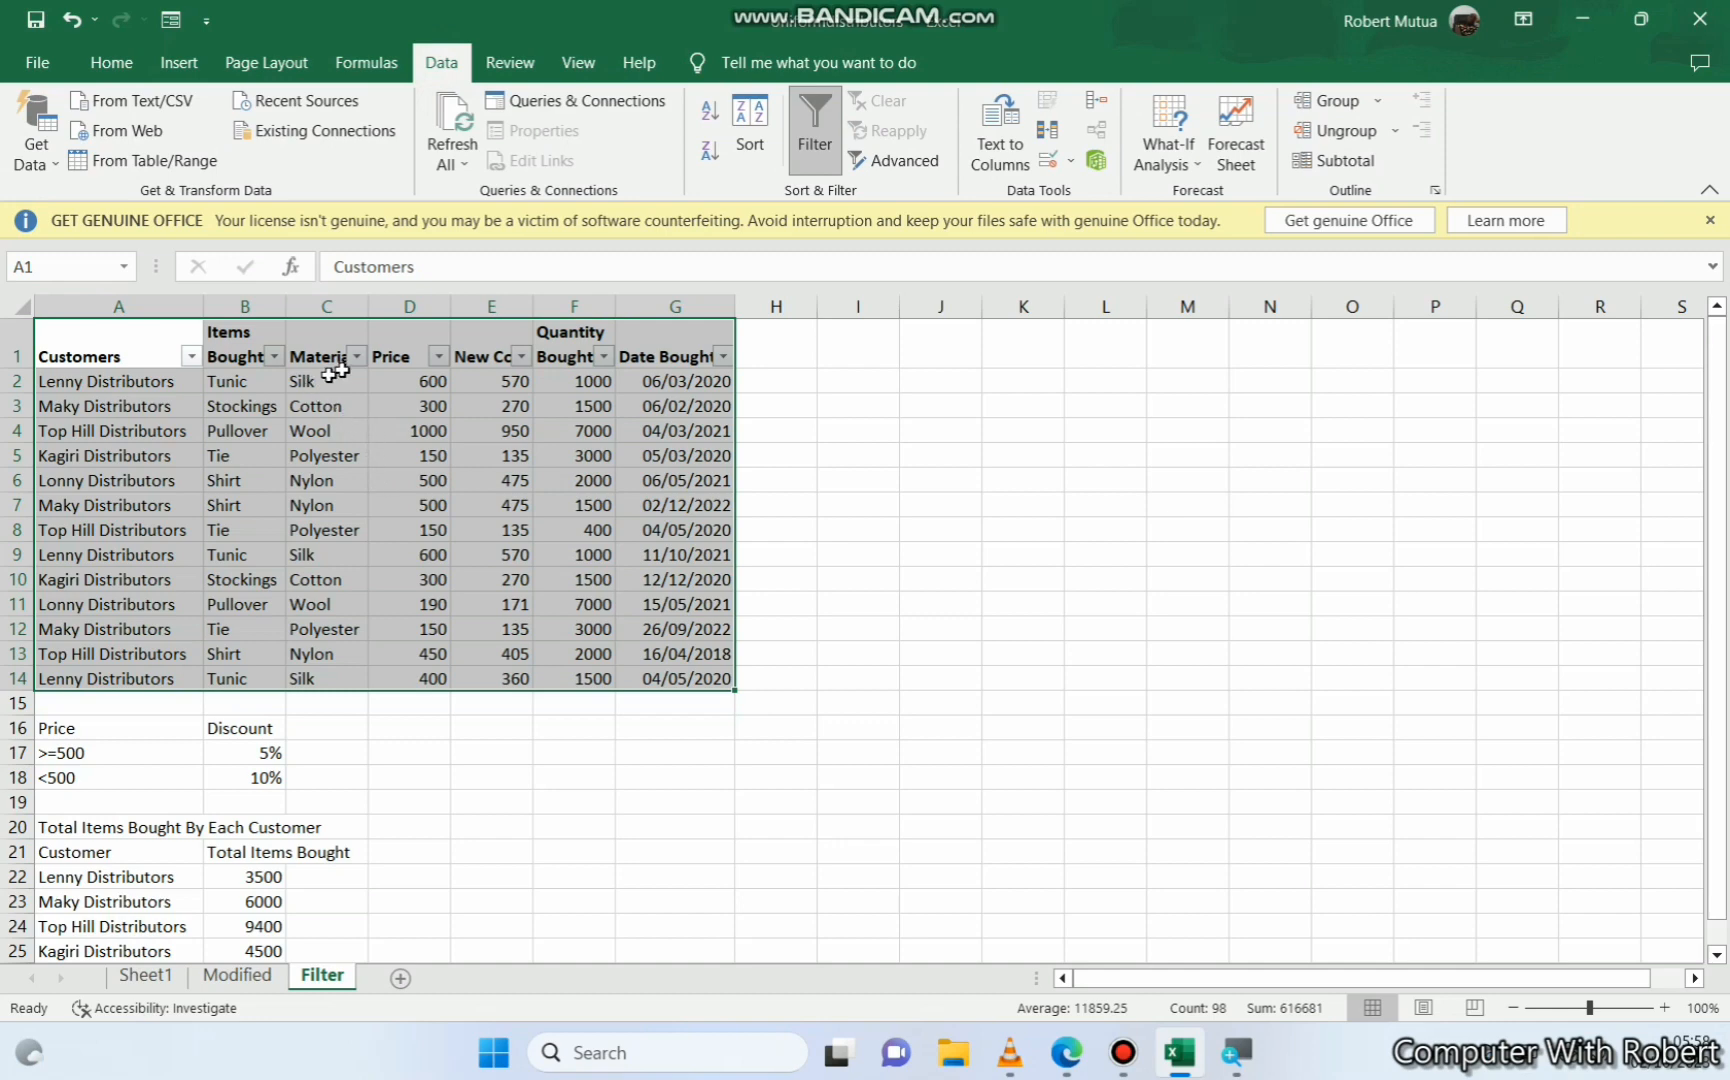
Filter the Items Bought column with a text filter to show only rows containing Tunic
{"action": "left_click", "coordinate": [425, 428]}
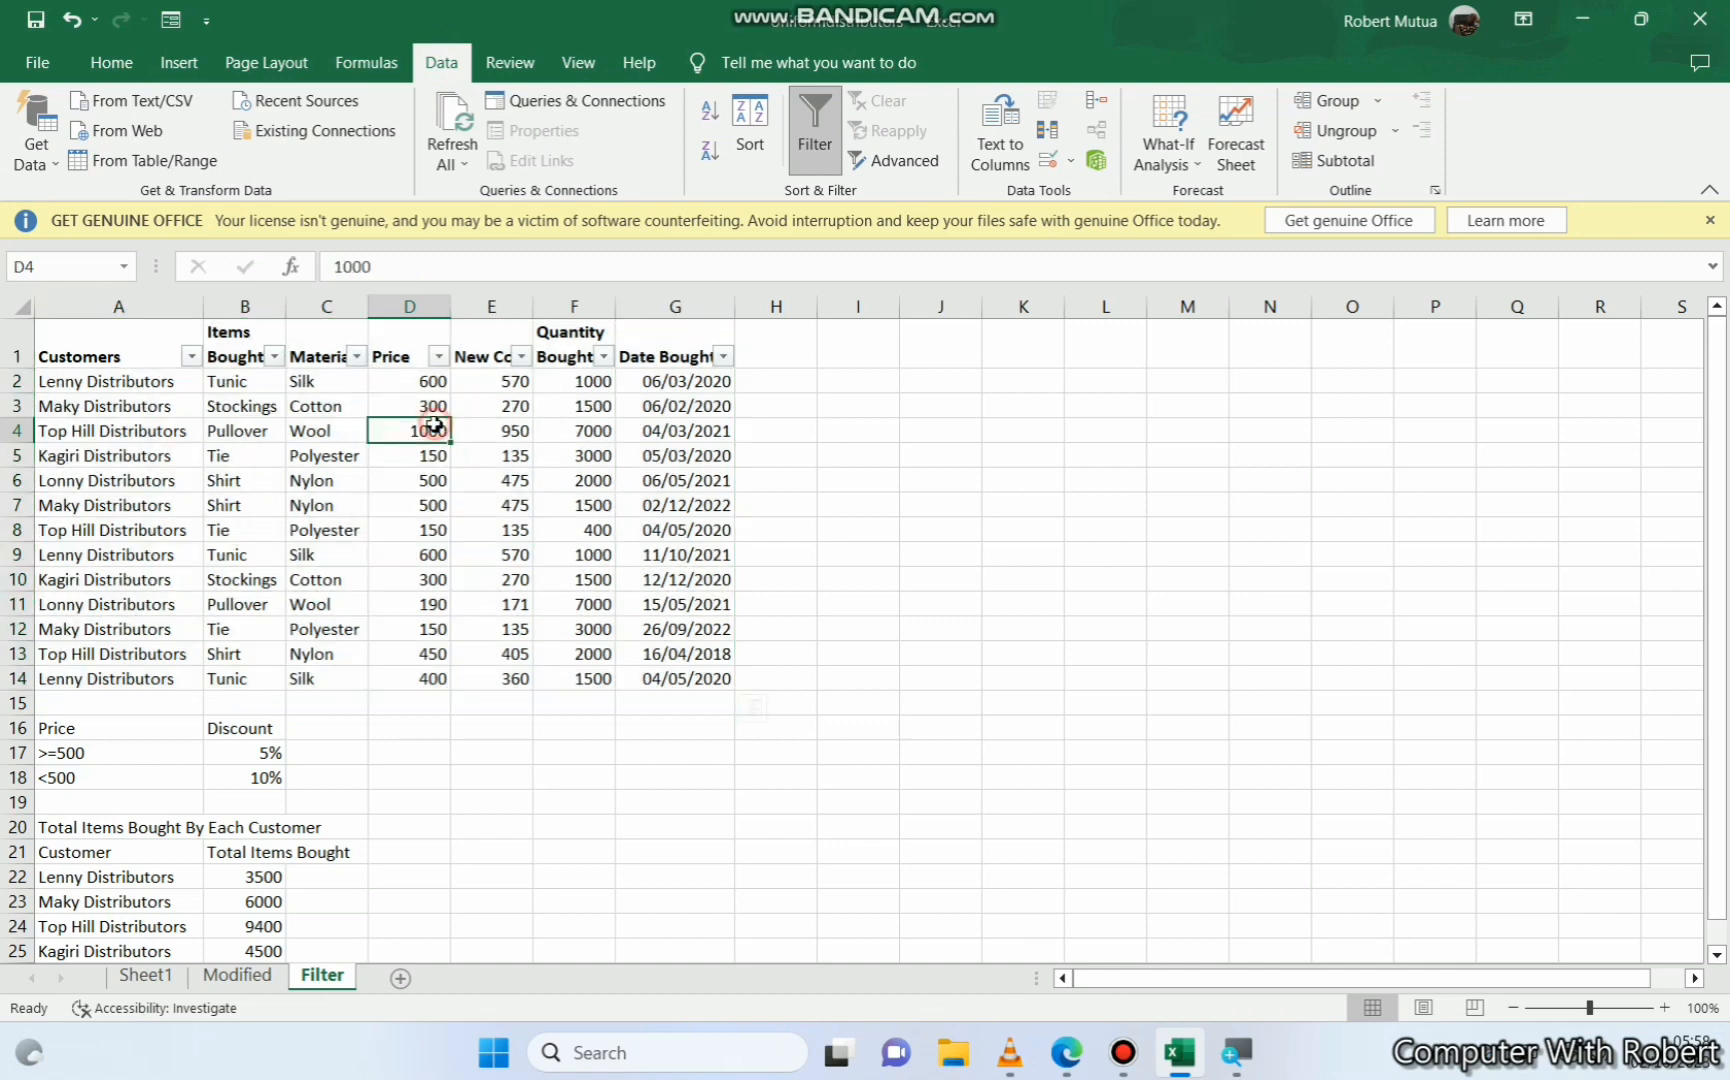
{"action": "left_click", "coordinate": [330, 404]}
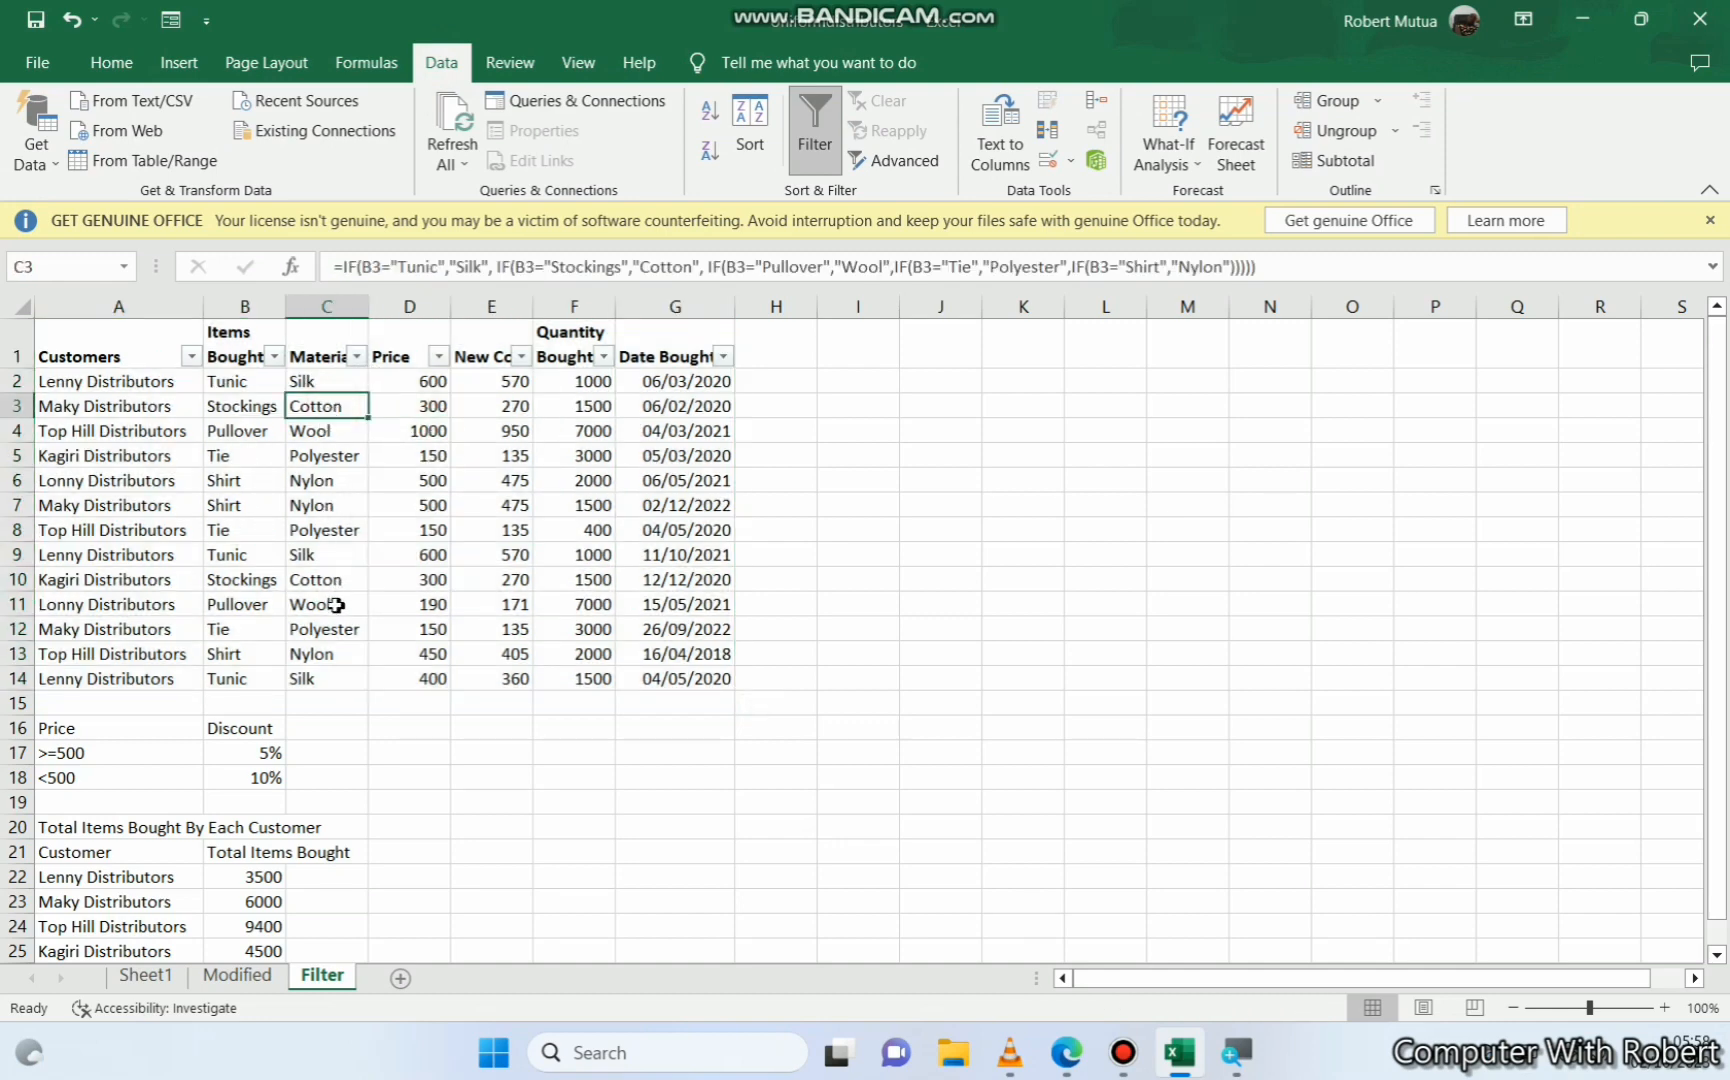
{"action": "left_click", "coordinate": [239, 425]}
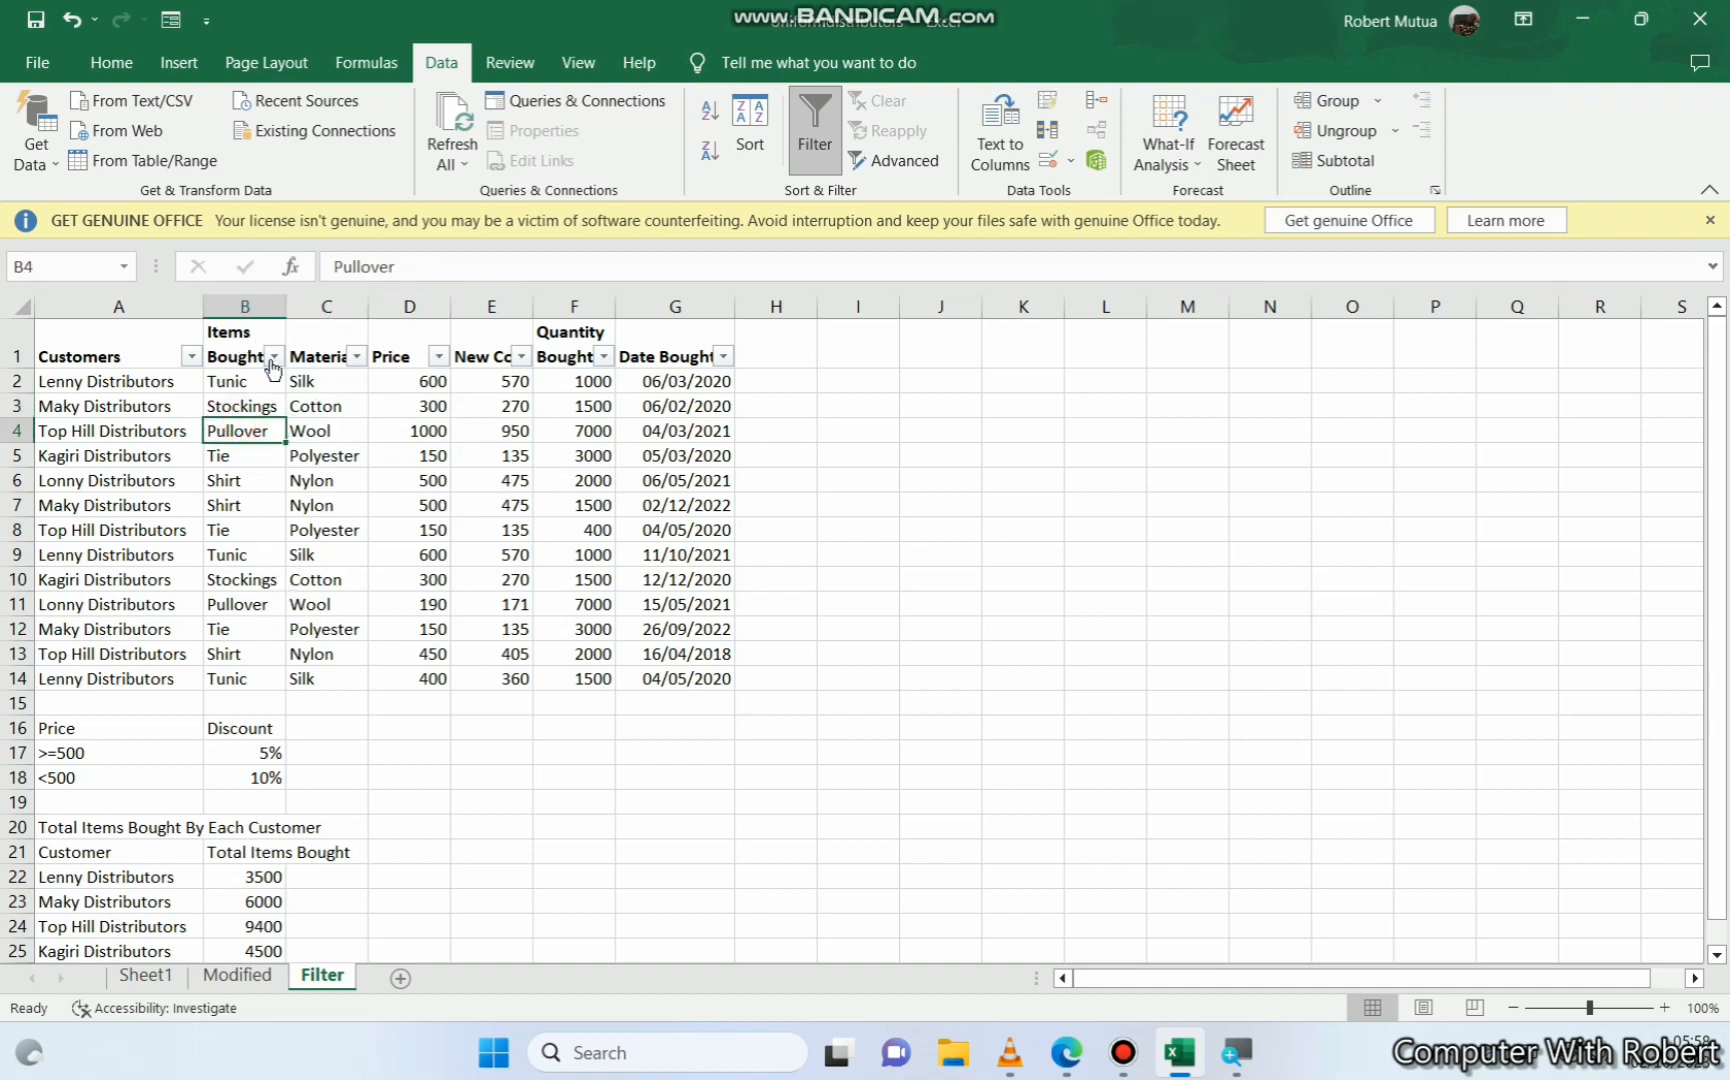
{"action": "left_click", "coordinate": [272, 357]}
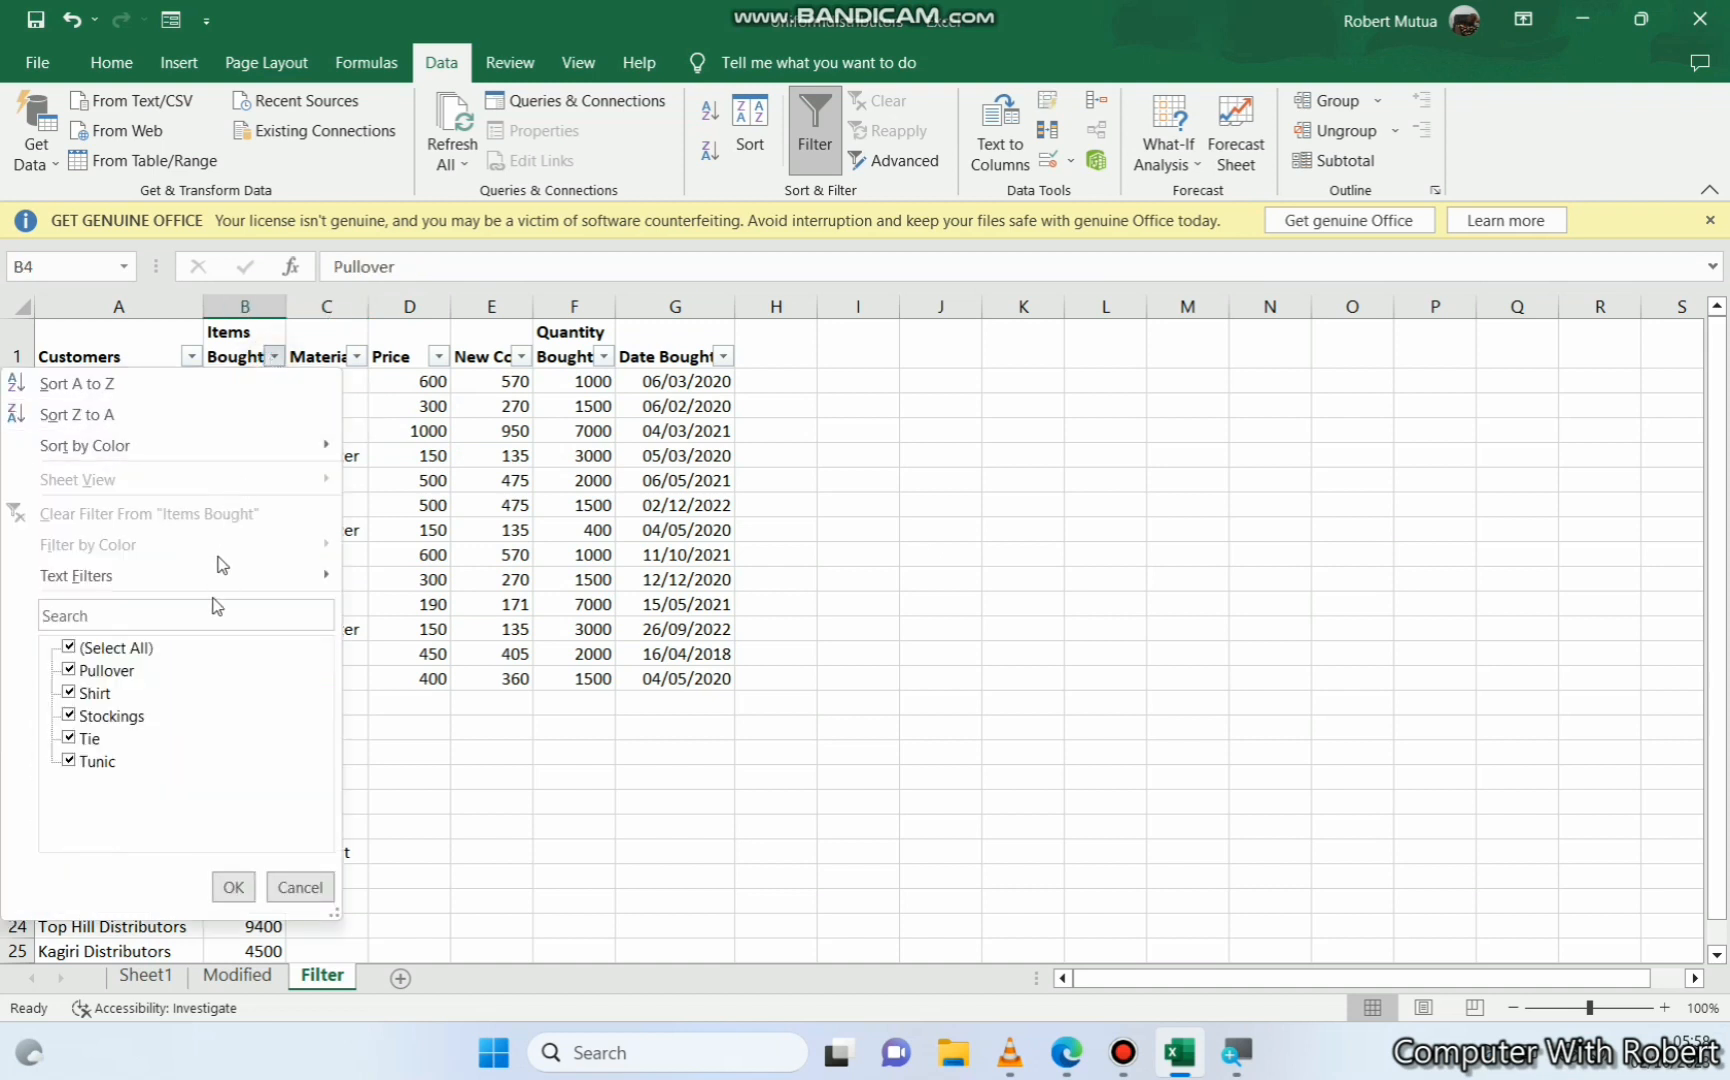
{"action": "left_click", "coordinate": [285, 587]}
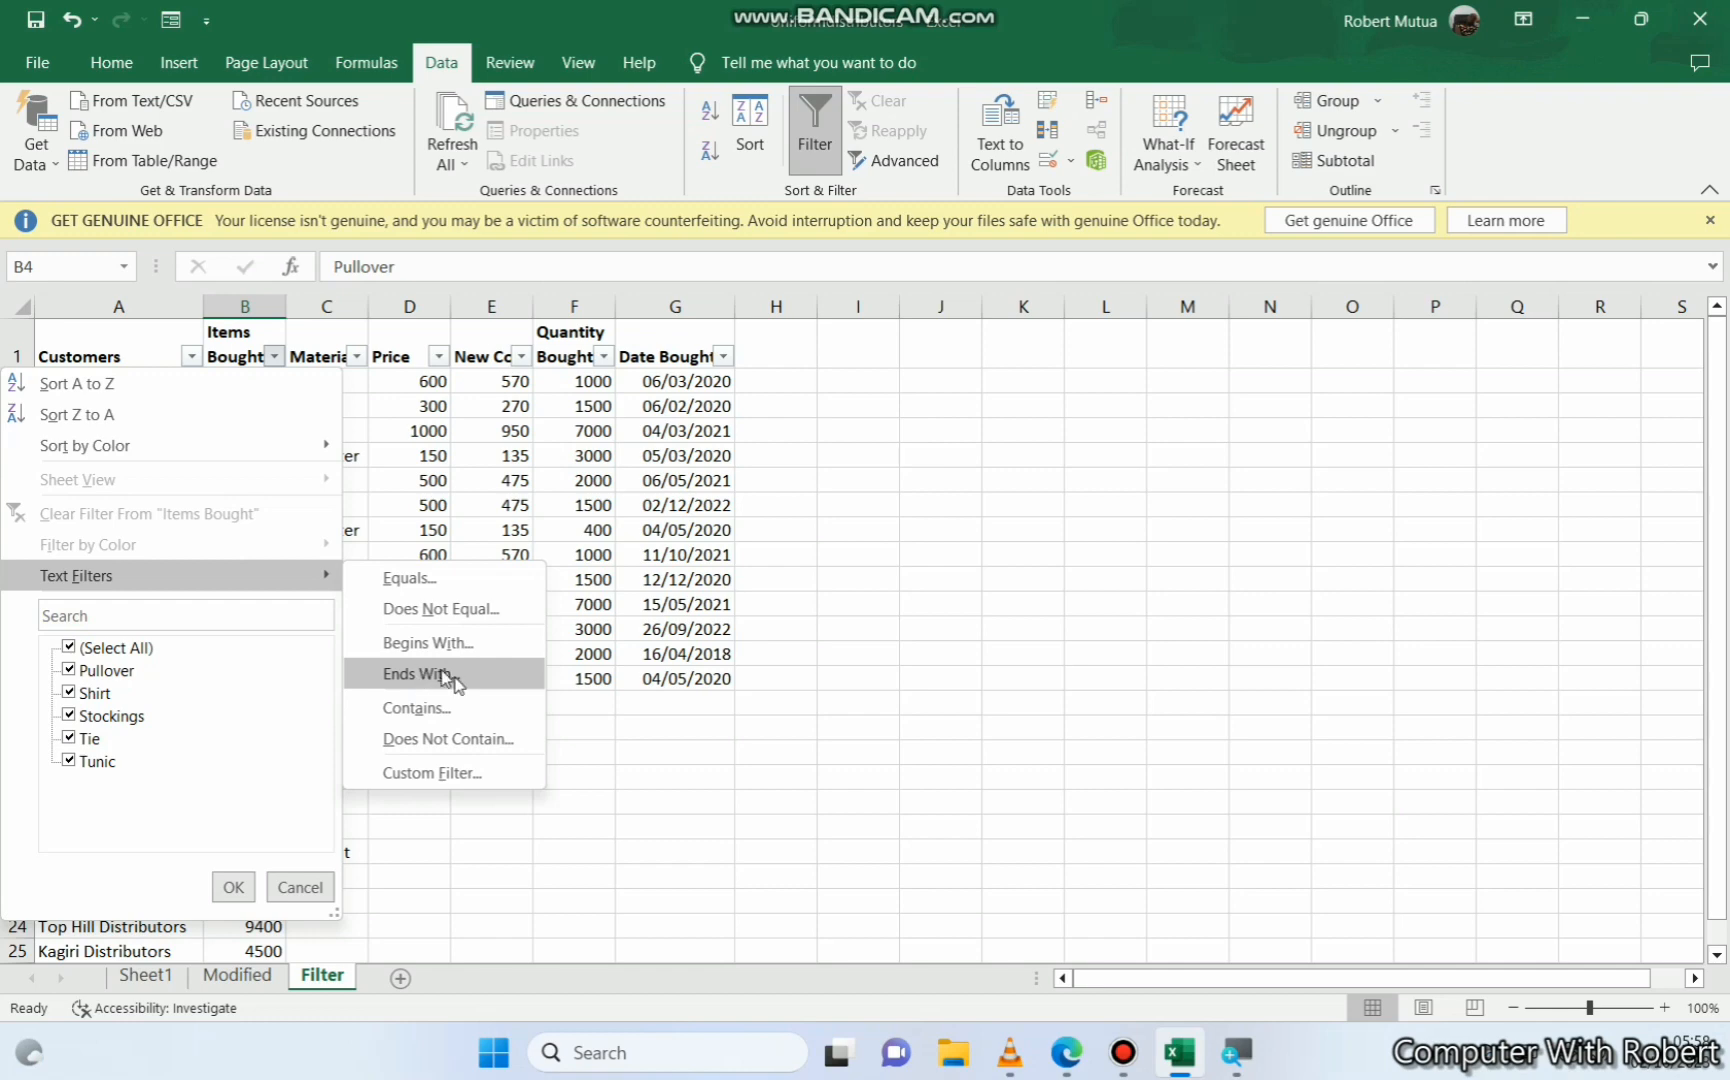
{"action": "left_click", "coordinate": [452, 707]}
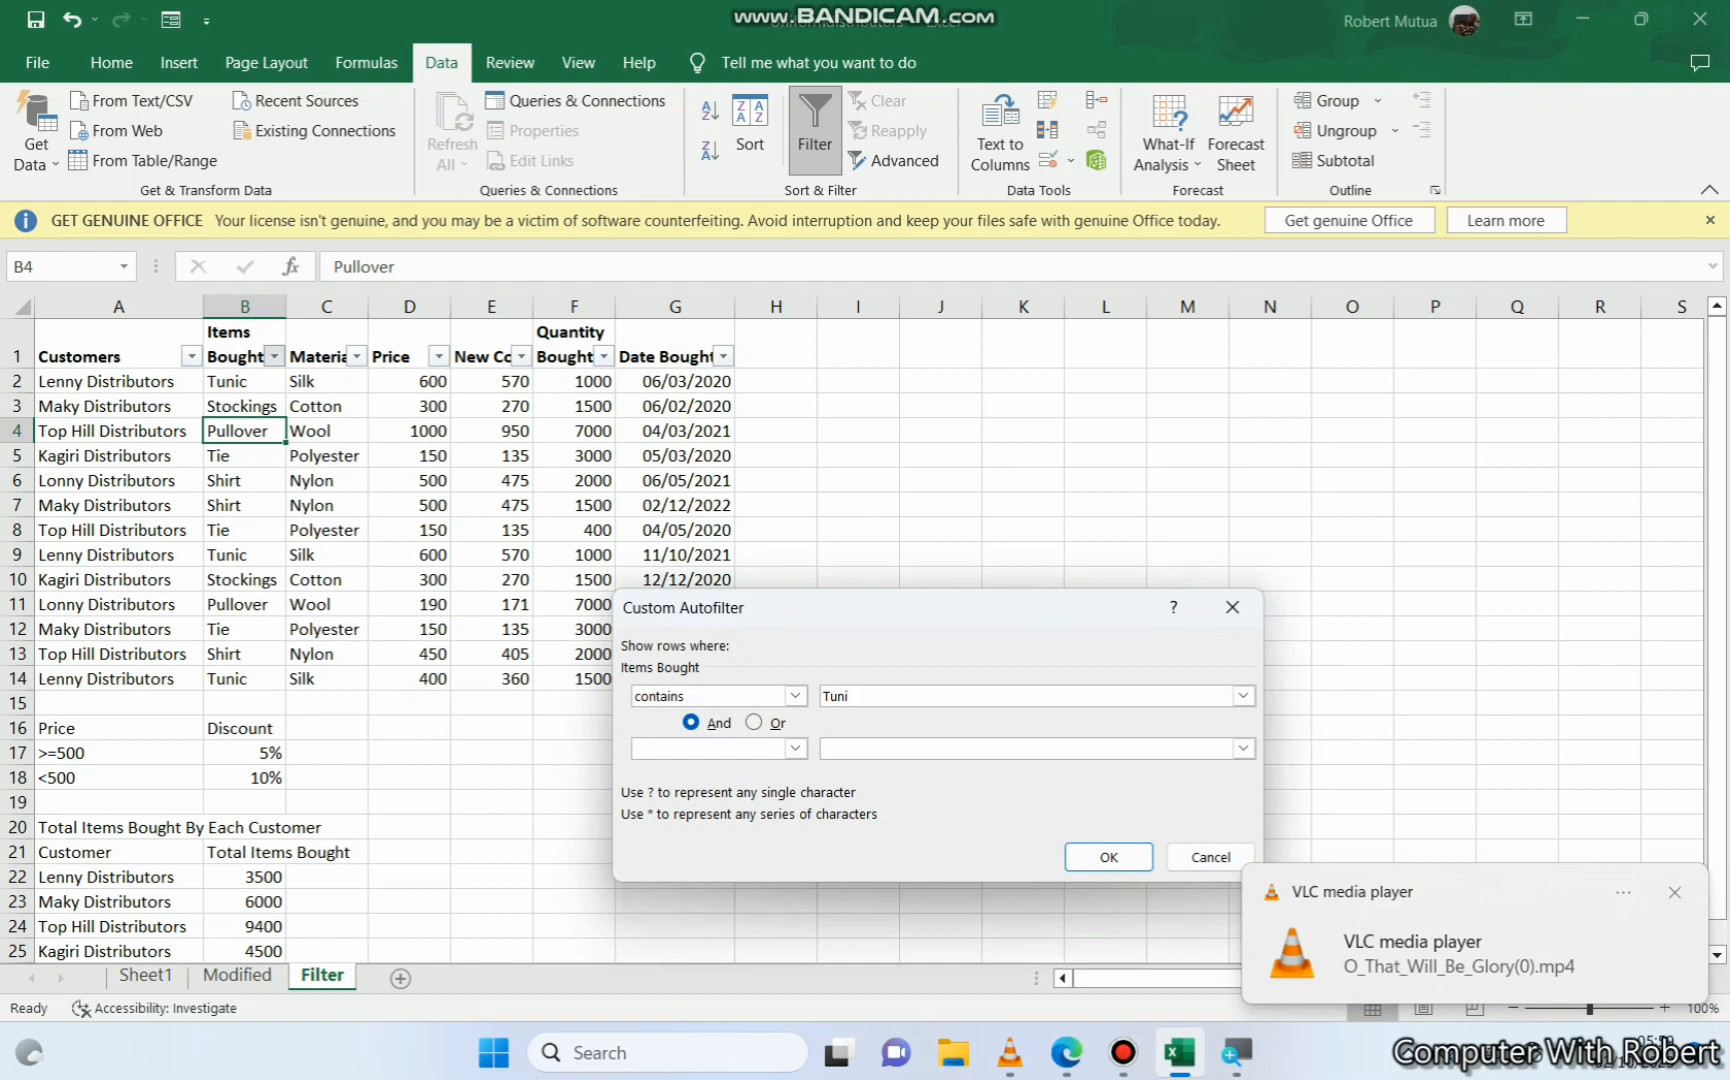
{"action": "left_click", "coordinate": [1095, 856]}
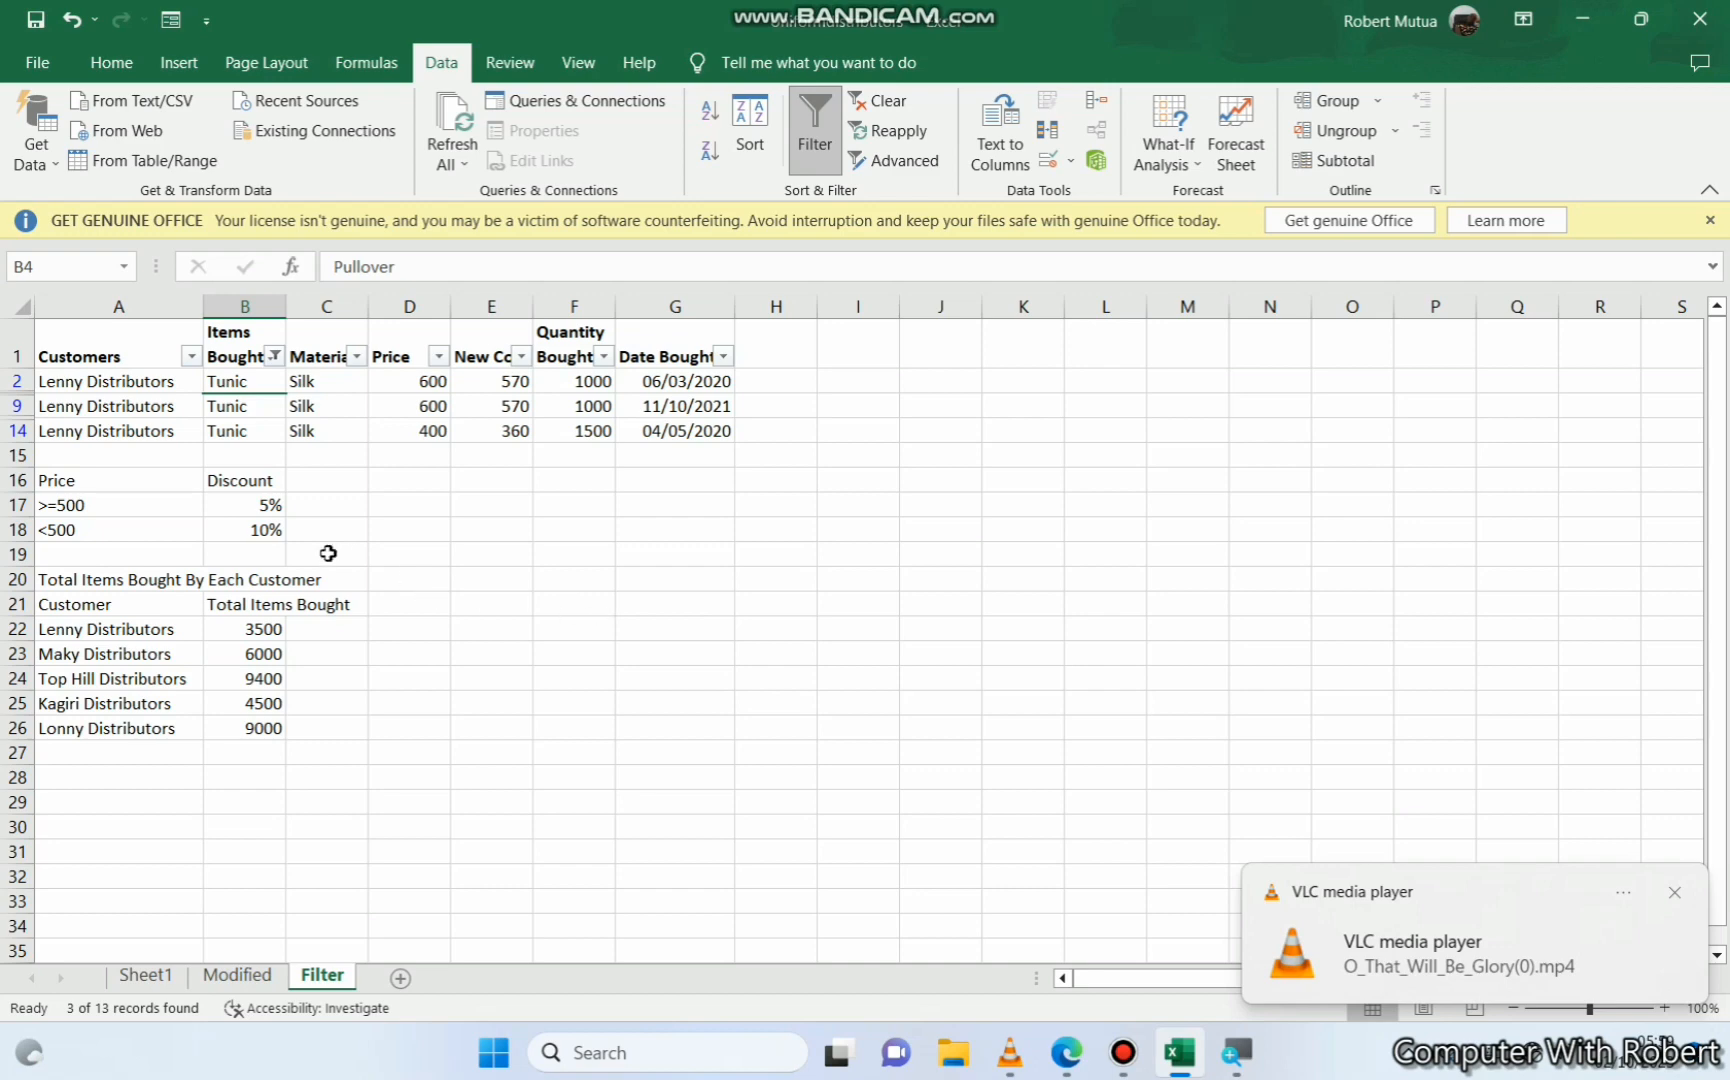
Consult the sp.pdf assignment again and add filters to the table A1:G14 on the ties sheet in Excel
{"action": "left_click", "coordinate": [1066, 1052]}
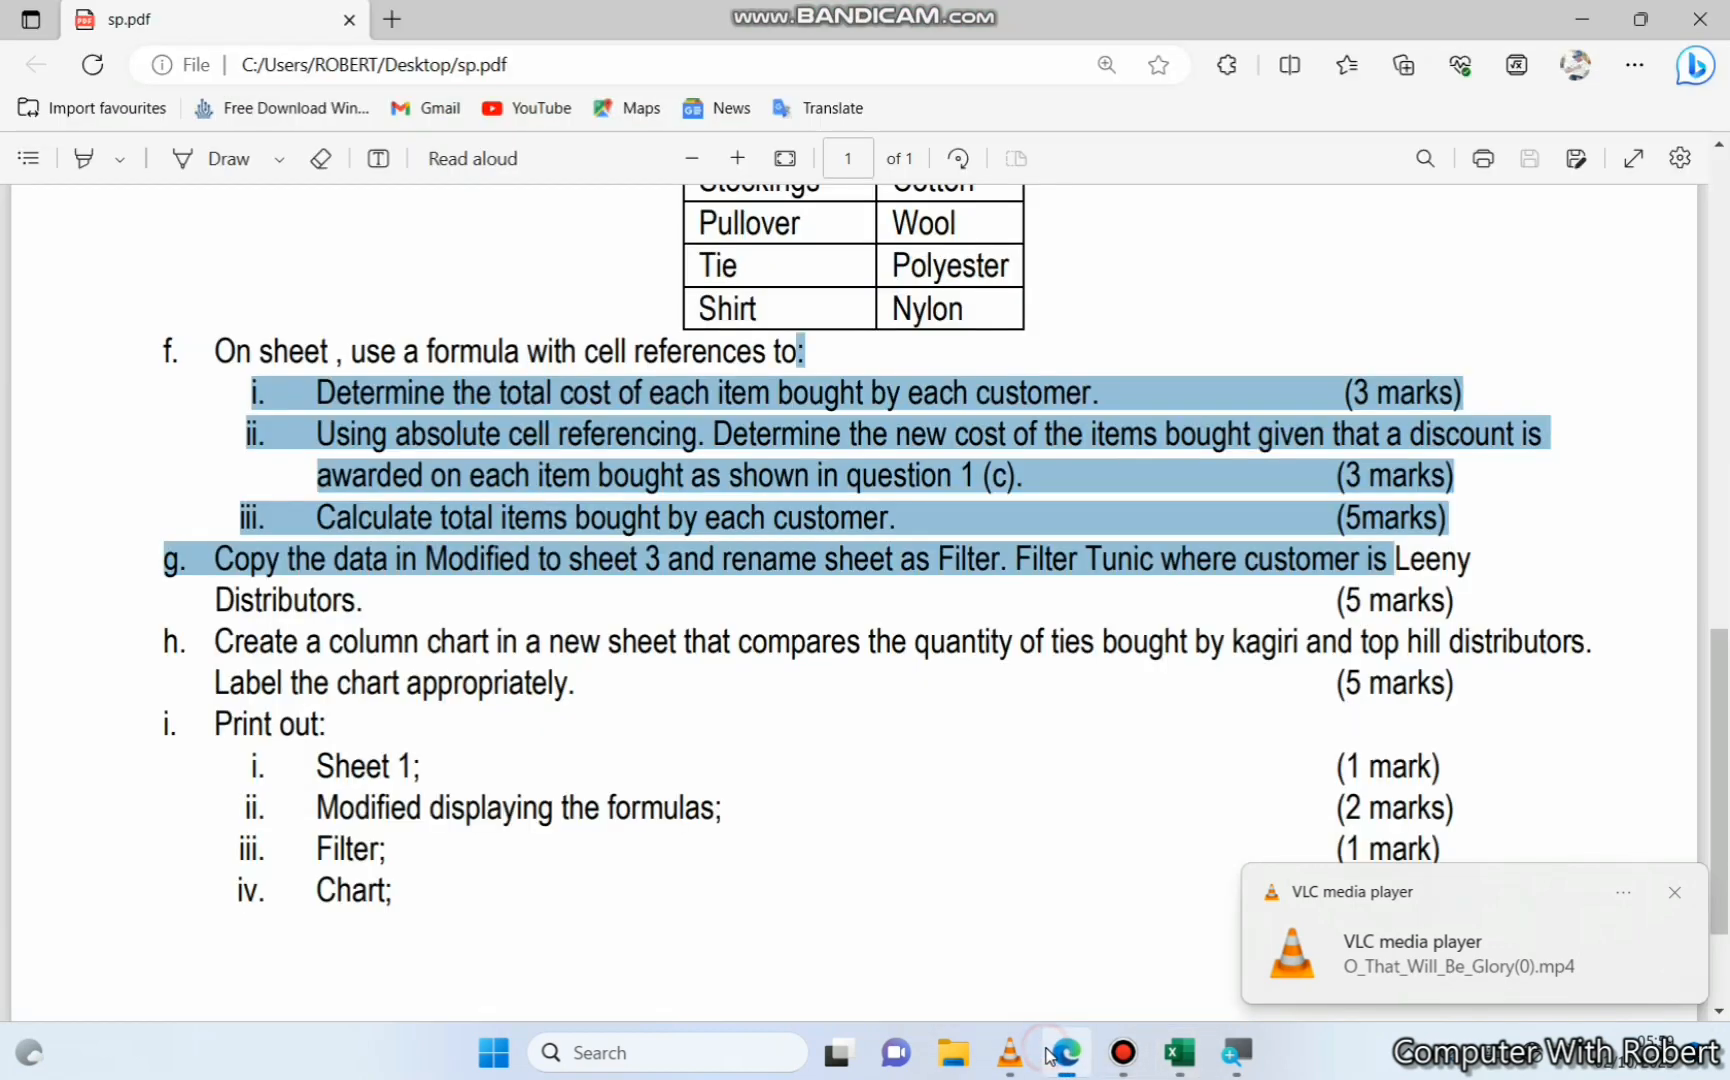
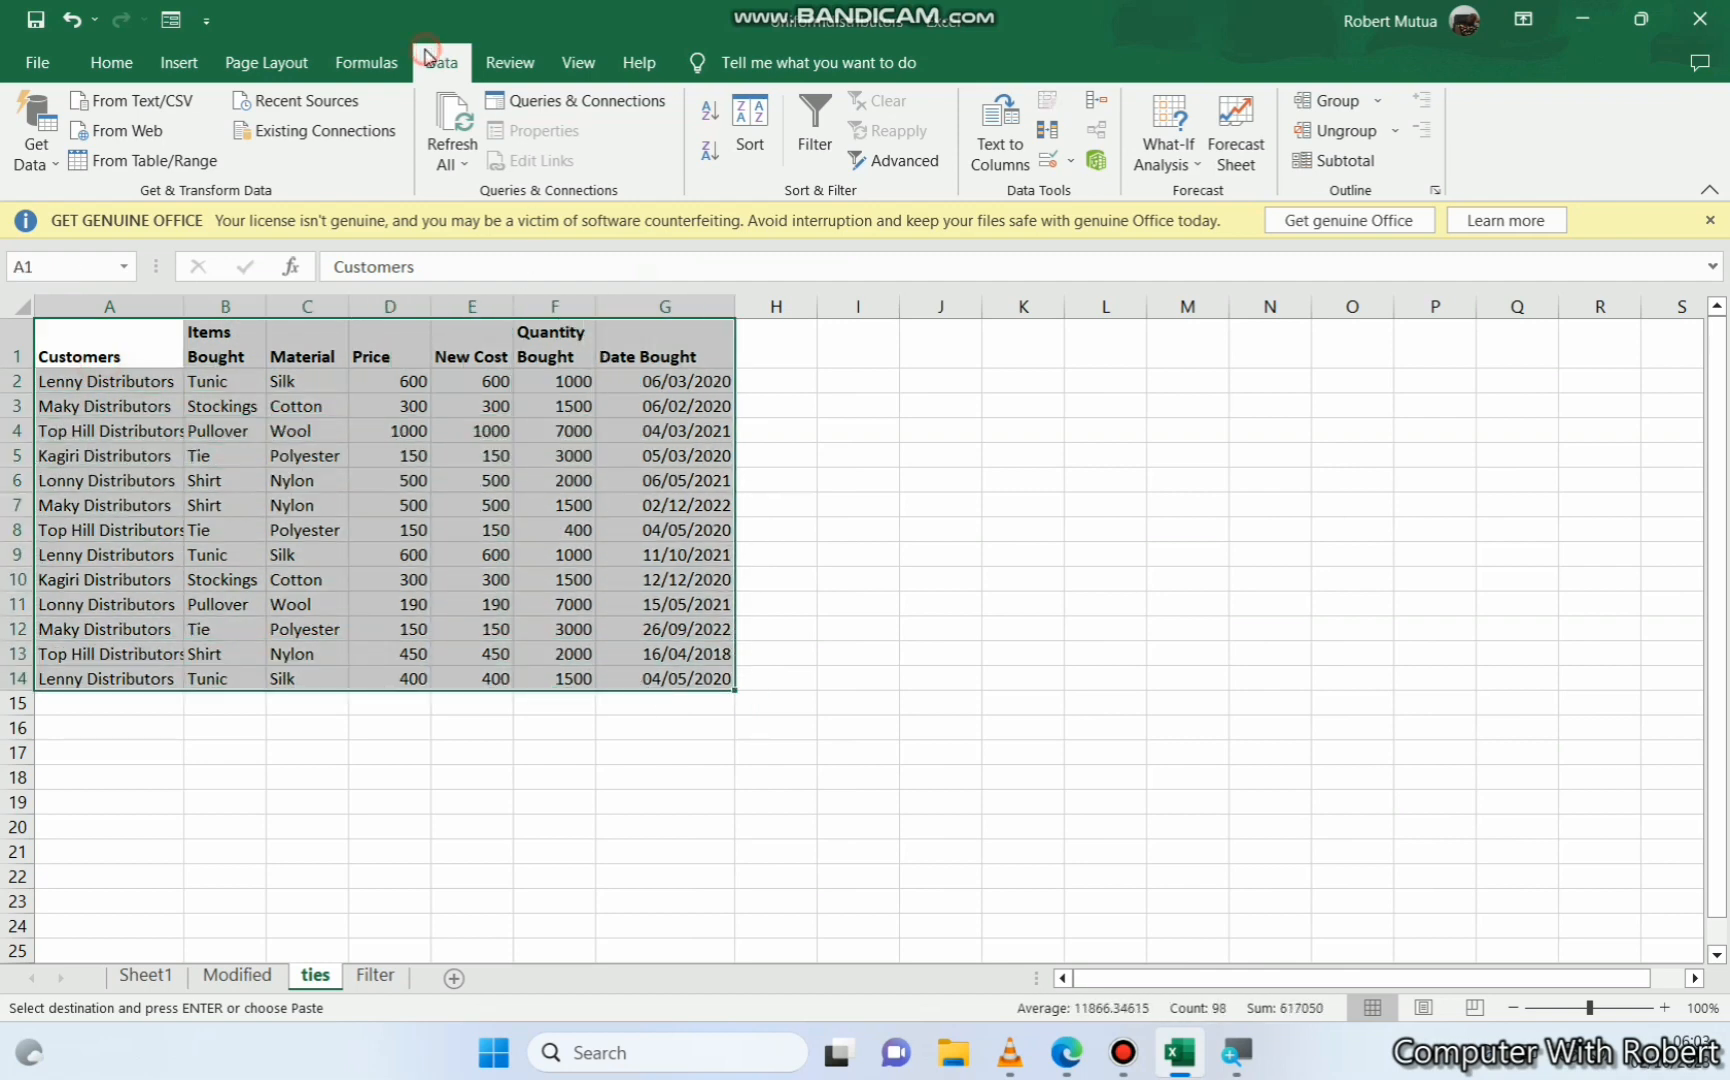
{"action": "left_click", "coordinate": [822, 120]}
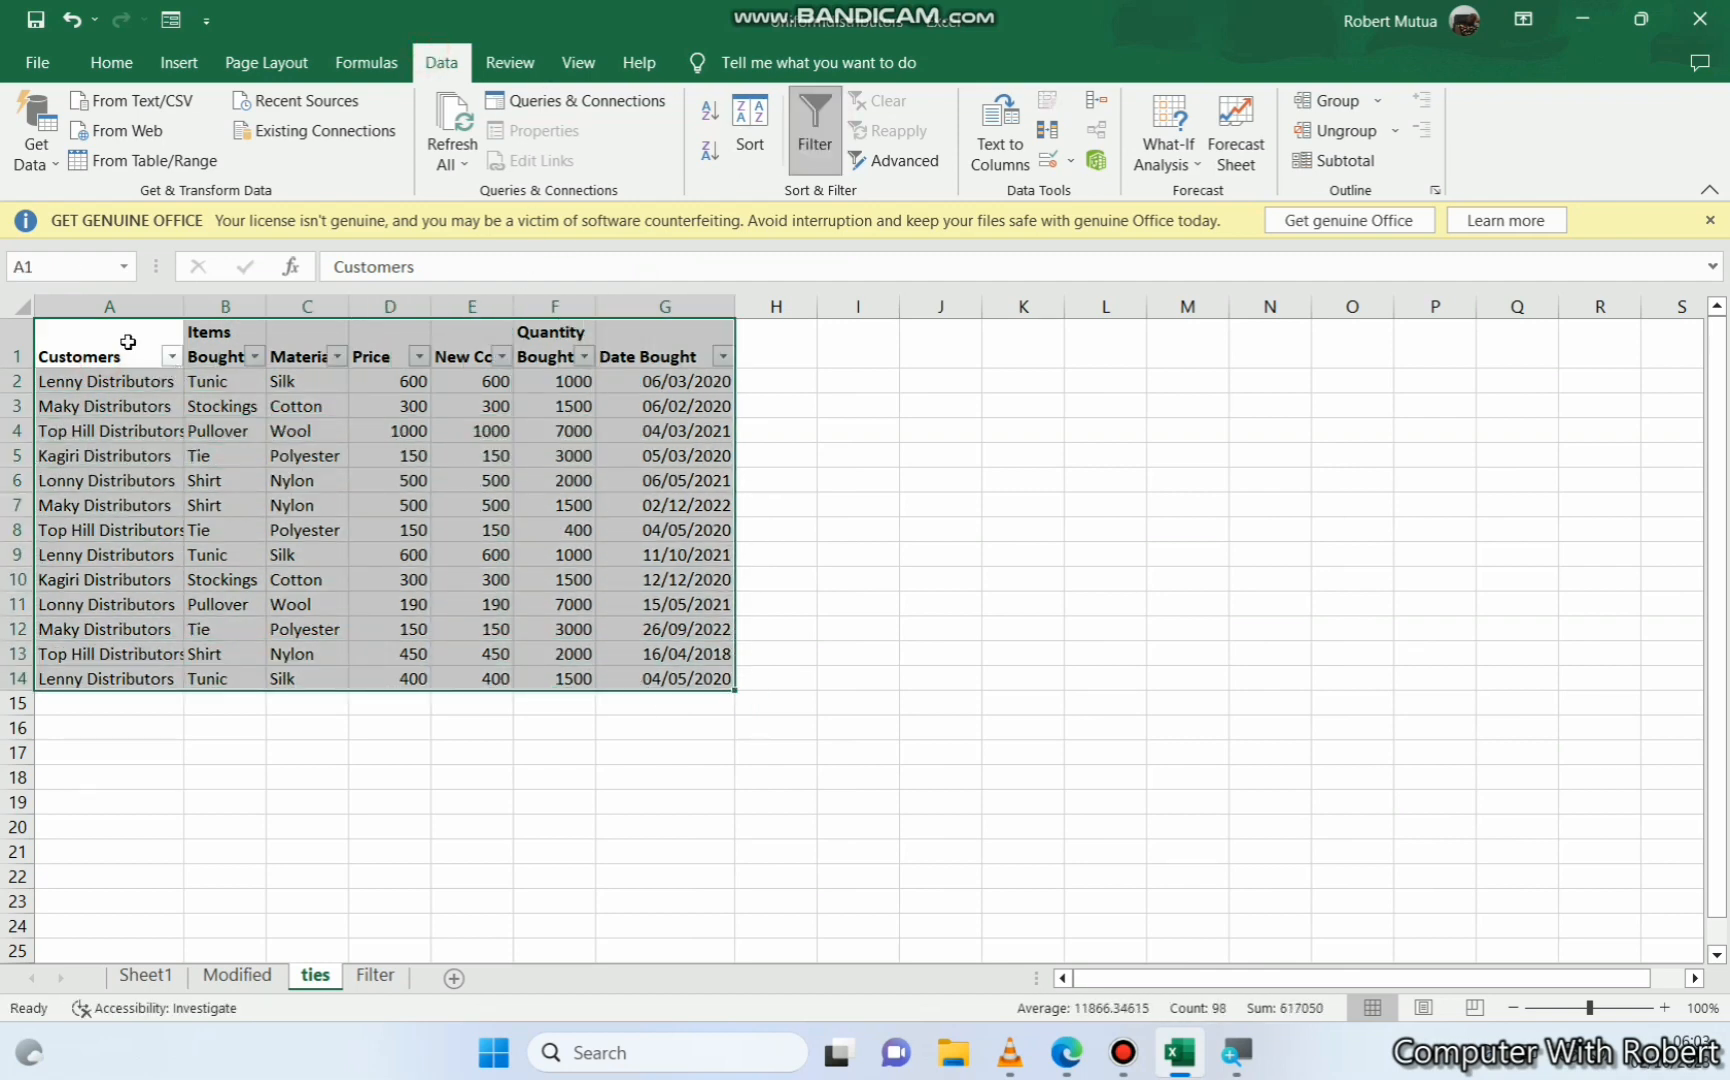
{"action": "left_click", "coordinate": [140, 450]}
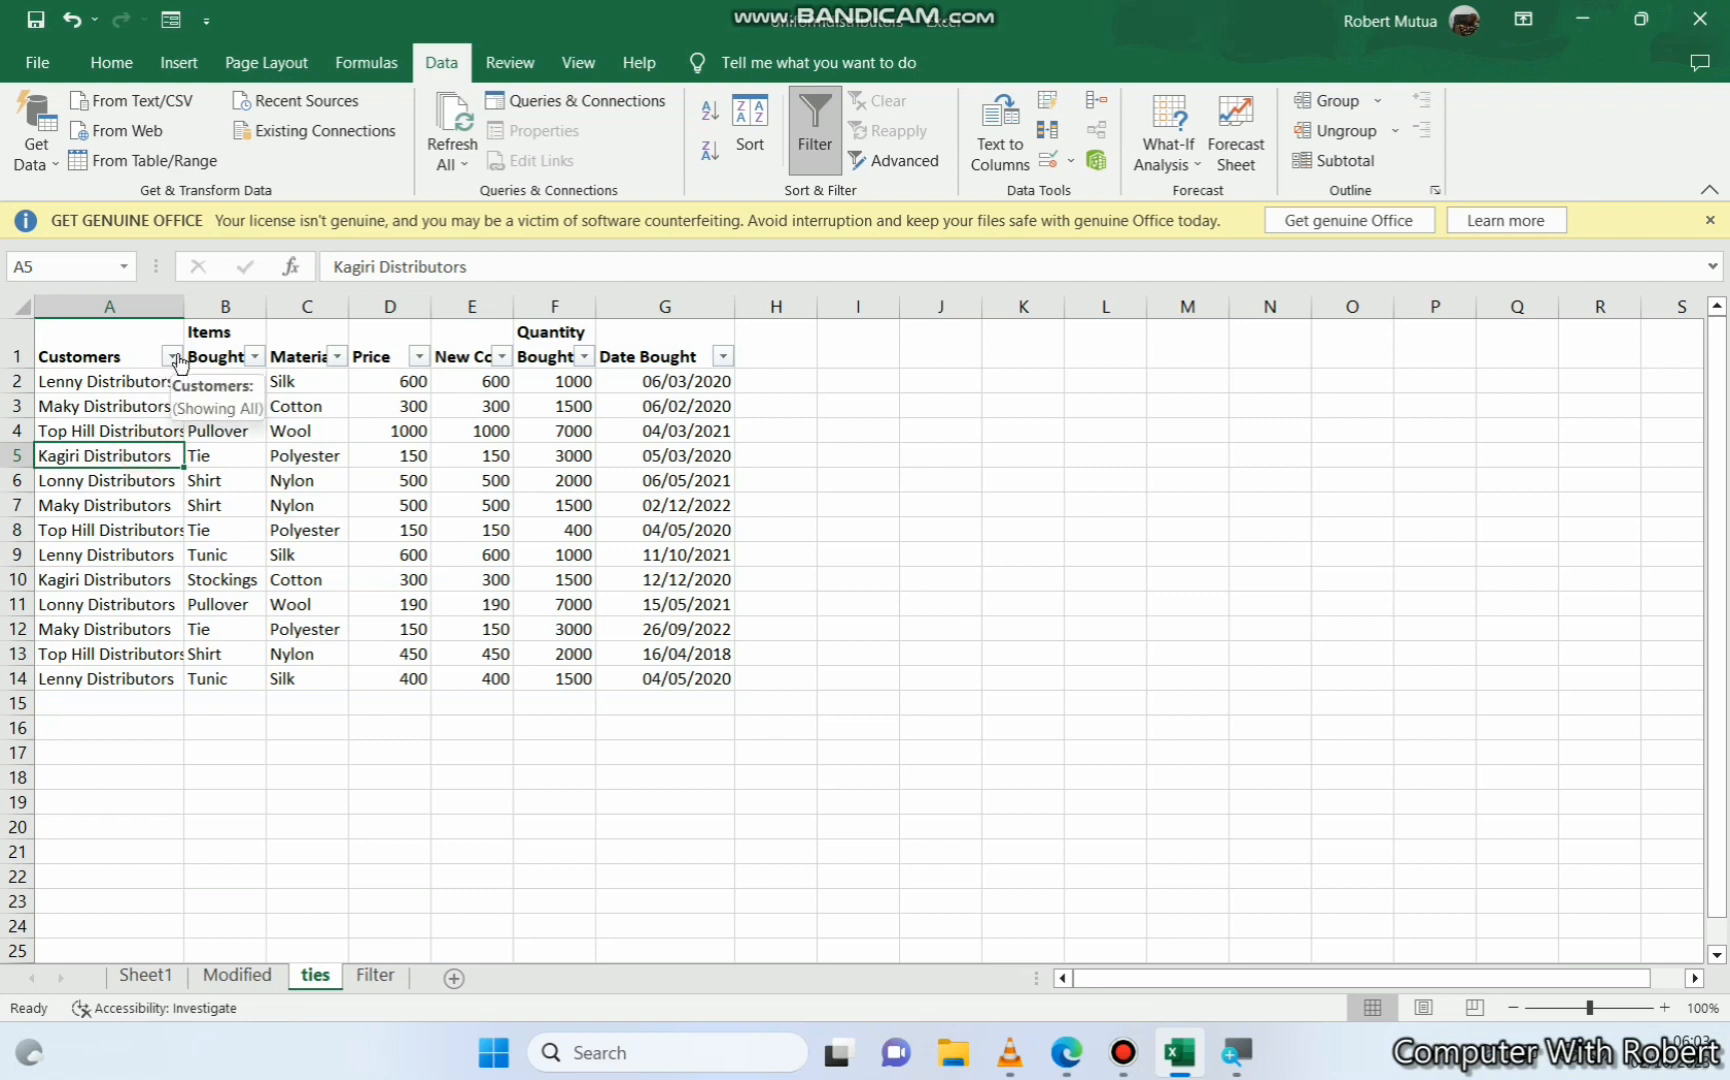
Start a Contains text filter on the Customers column and check in question h of sp.pdf which distributors to compare
{"action": "left_click", "coordinate": [173, 357]}
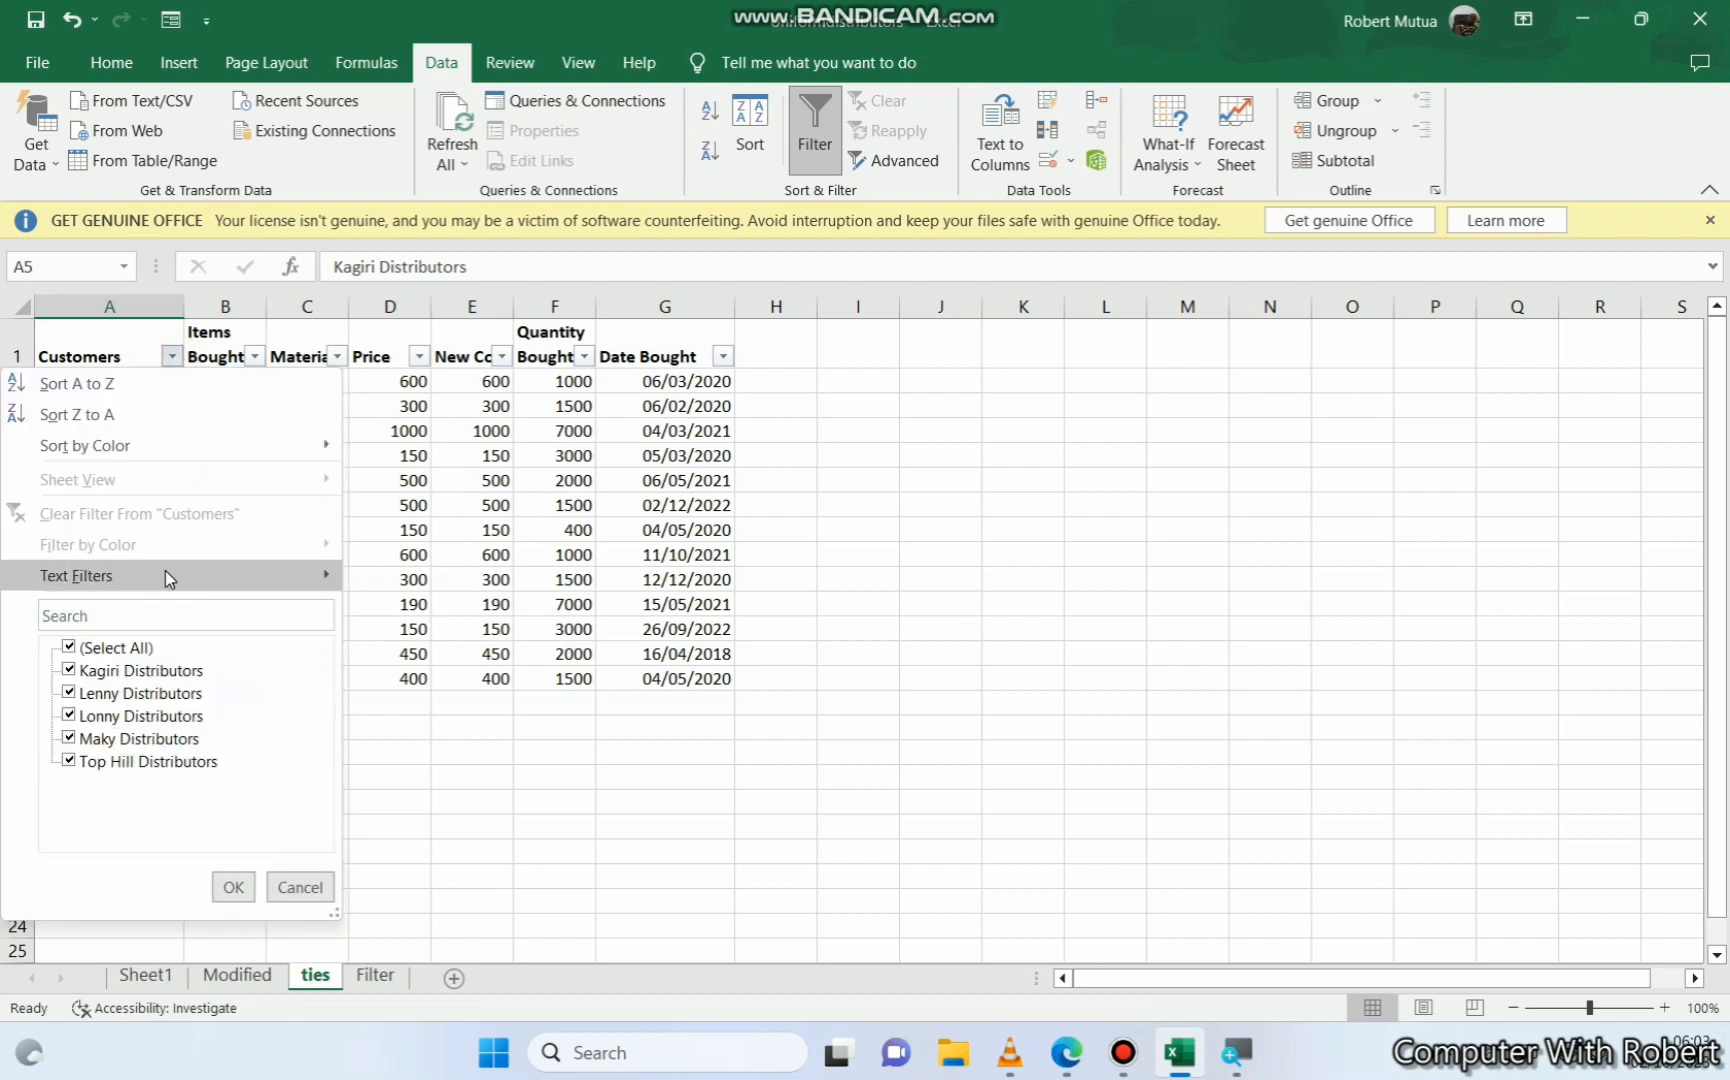
{"action": "mouse_move", "coordinate": [165, 570]}
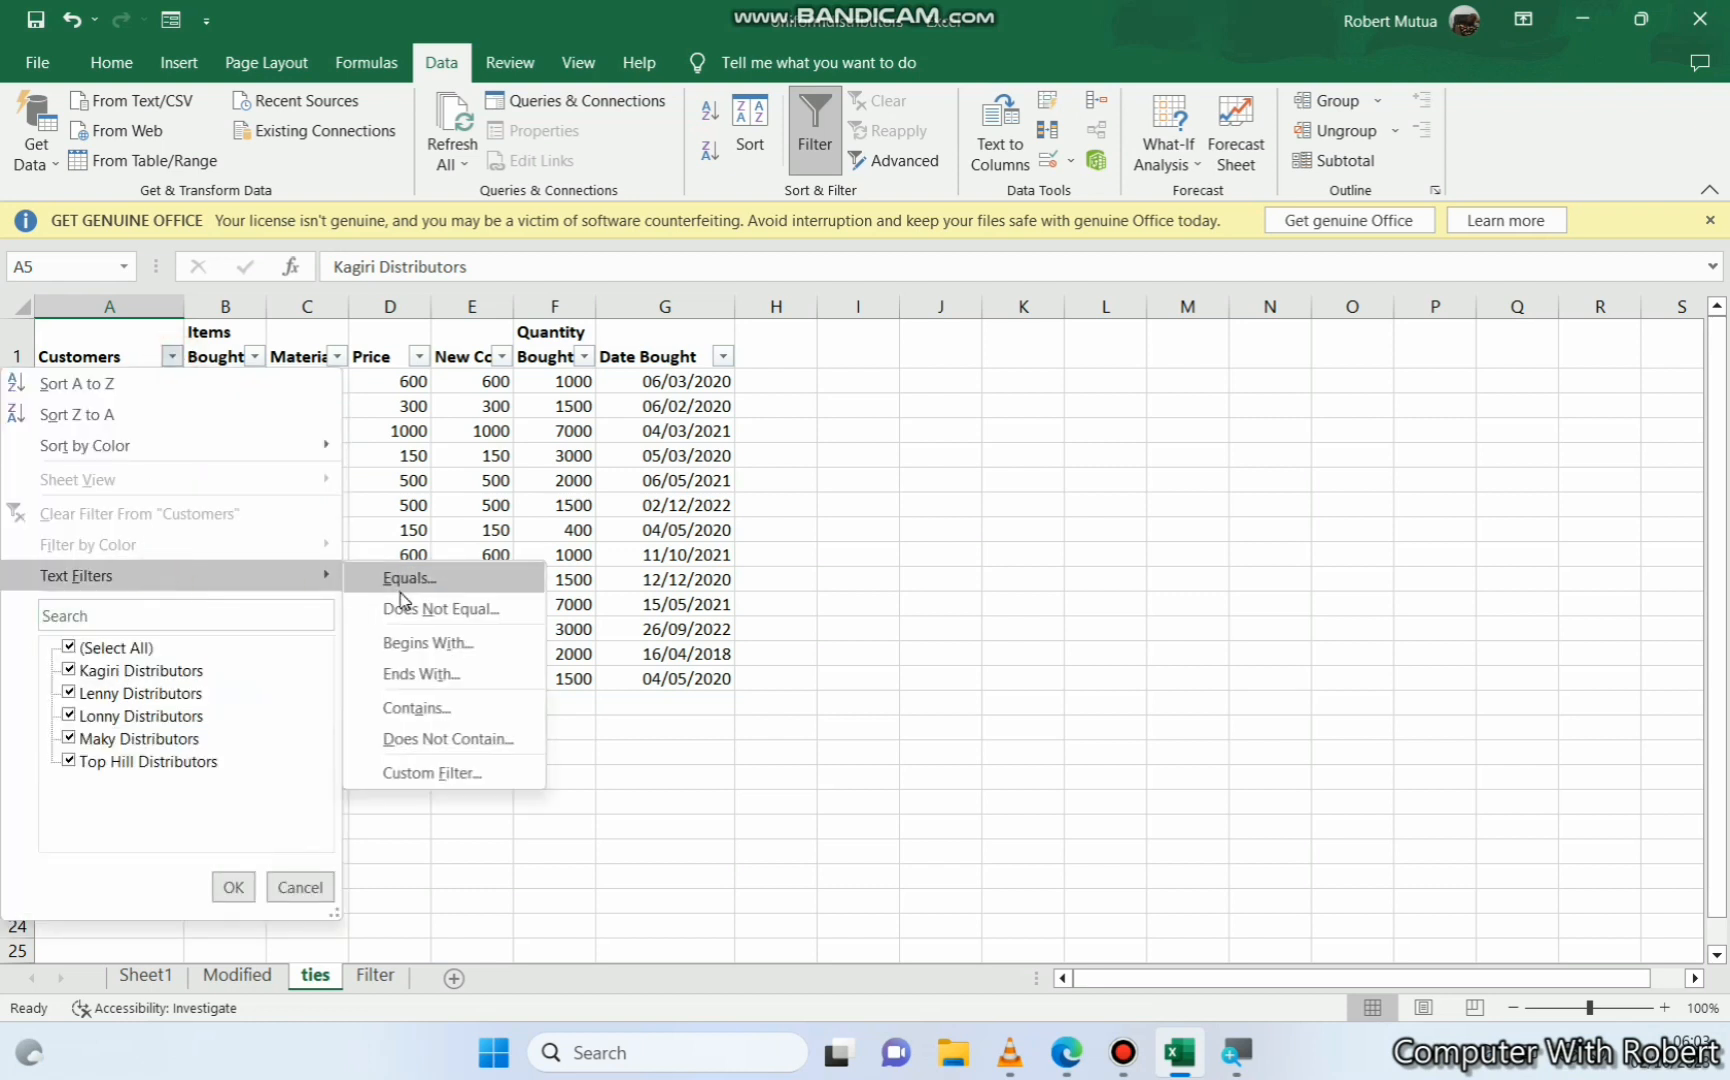
{"action": "left_click", "coordinate": [439, 705]}
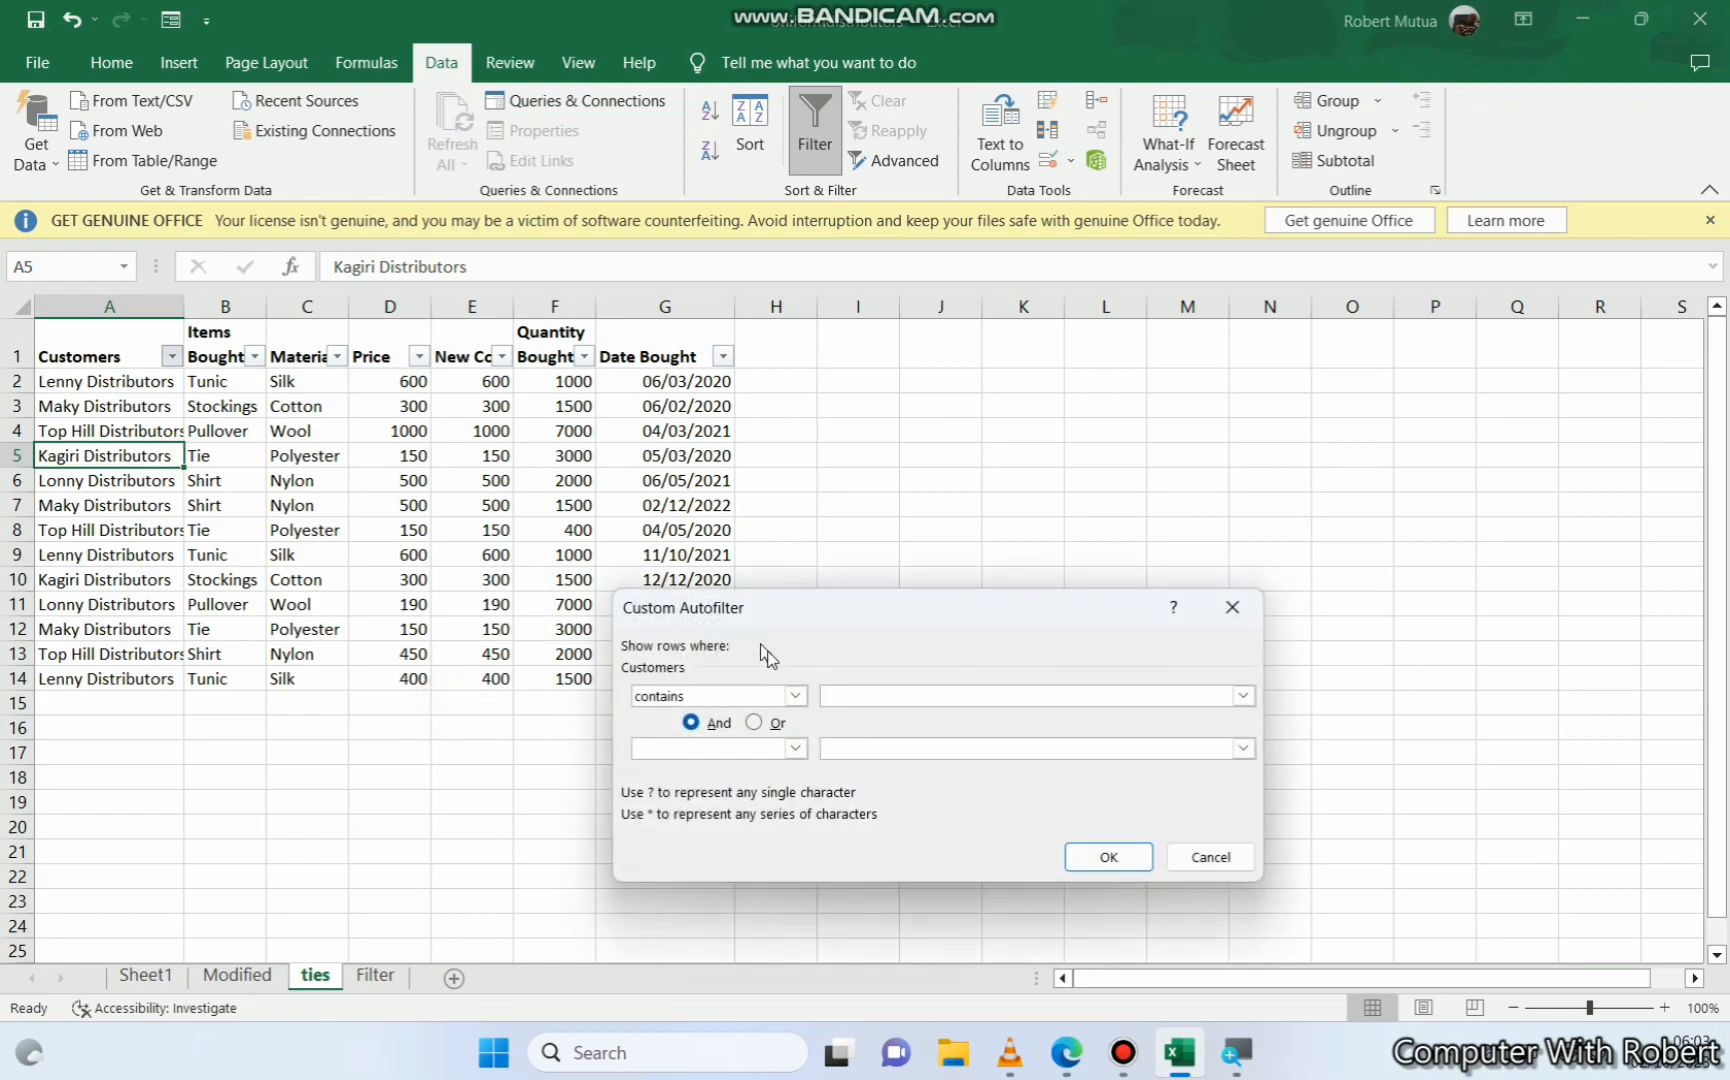
{"action": "left_click", "coordinate": [1067, 1052]}
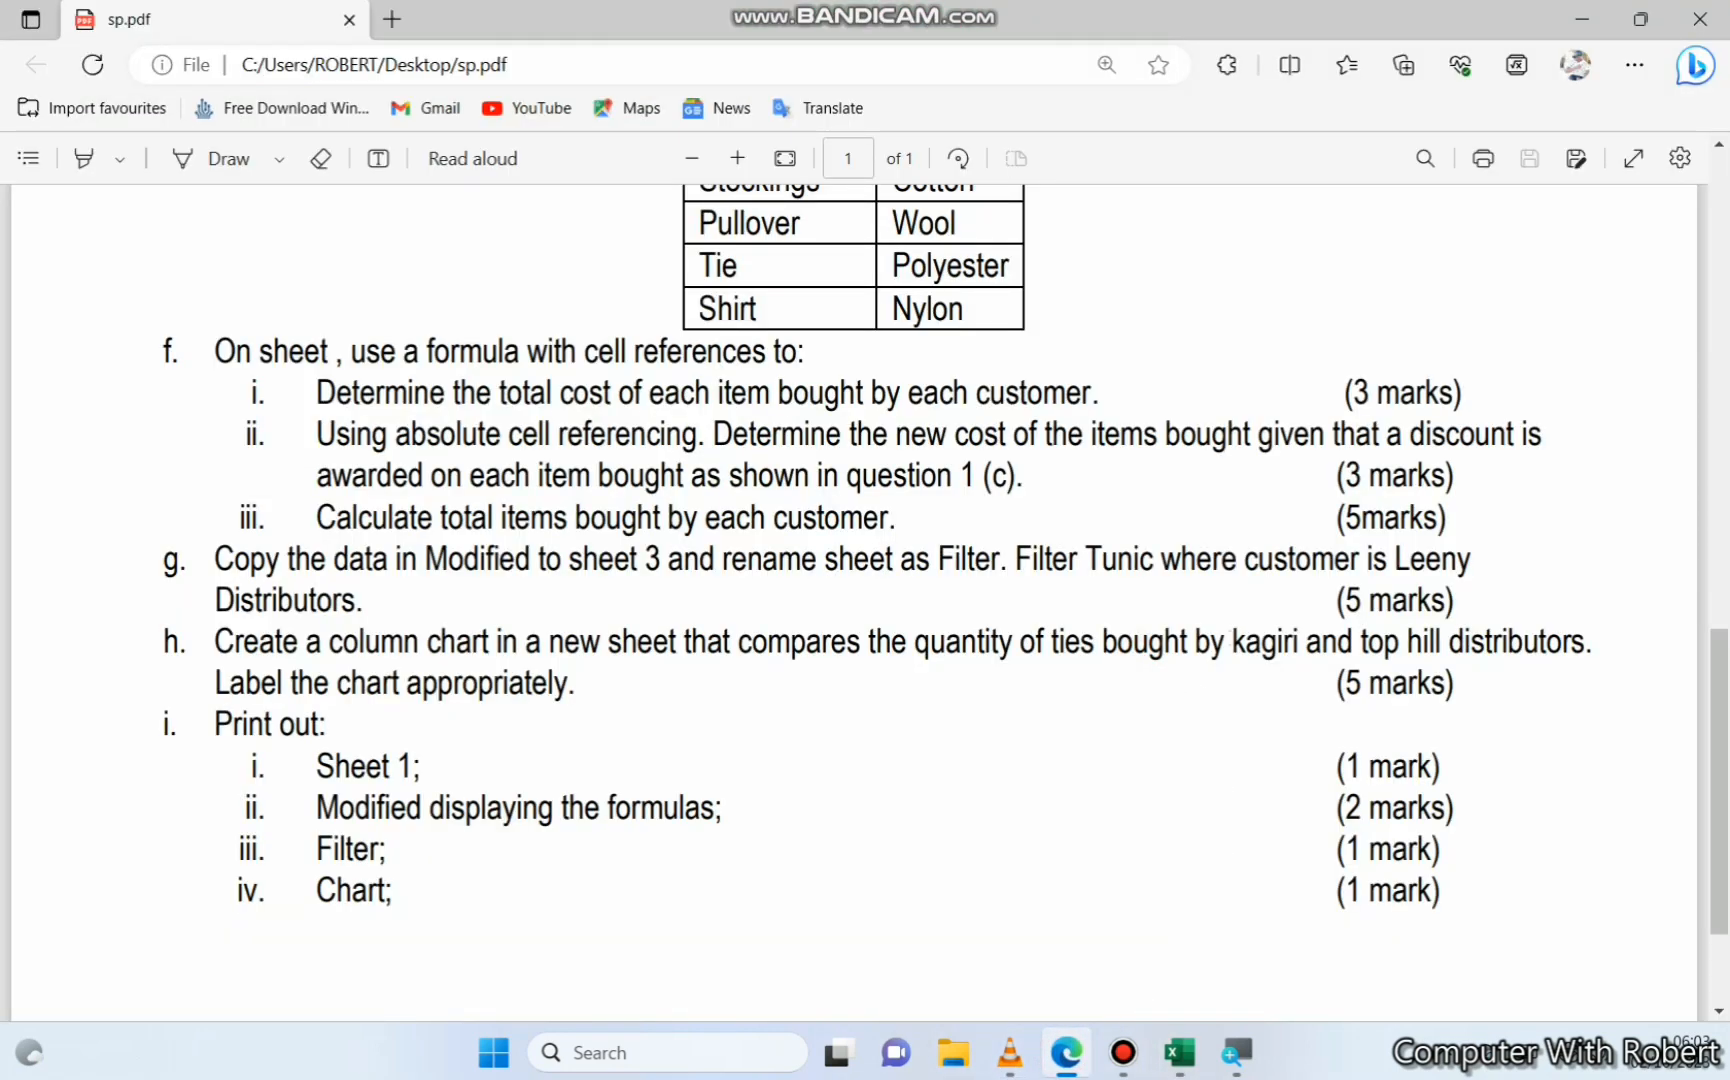
{"action": "left_click_drag", "start_coordinate": [1211, 645], "coordinate": [1289, 653]}
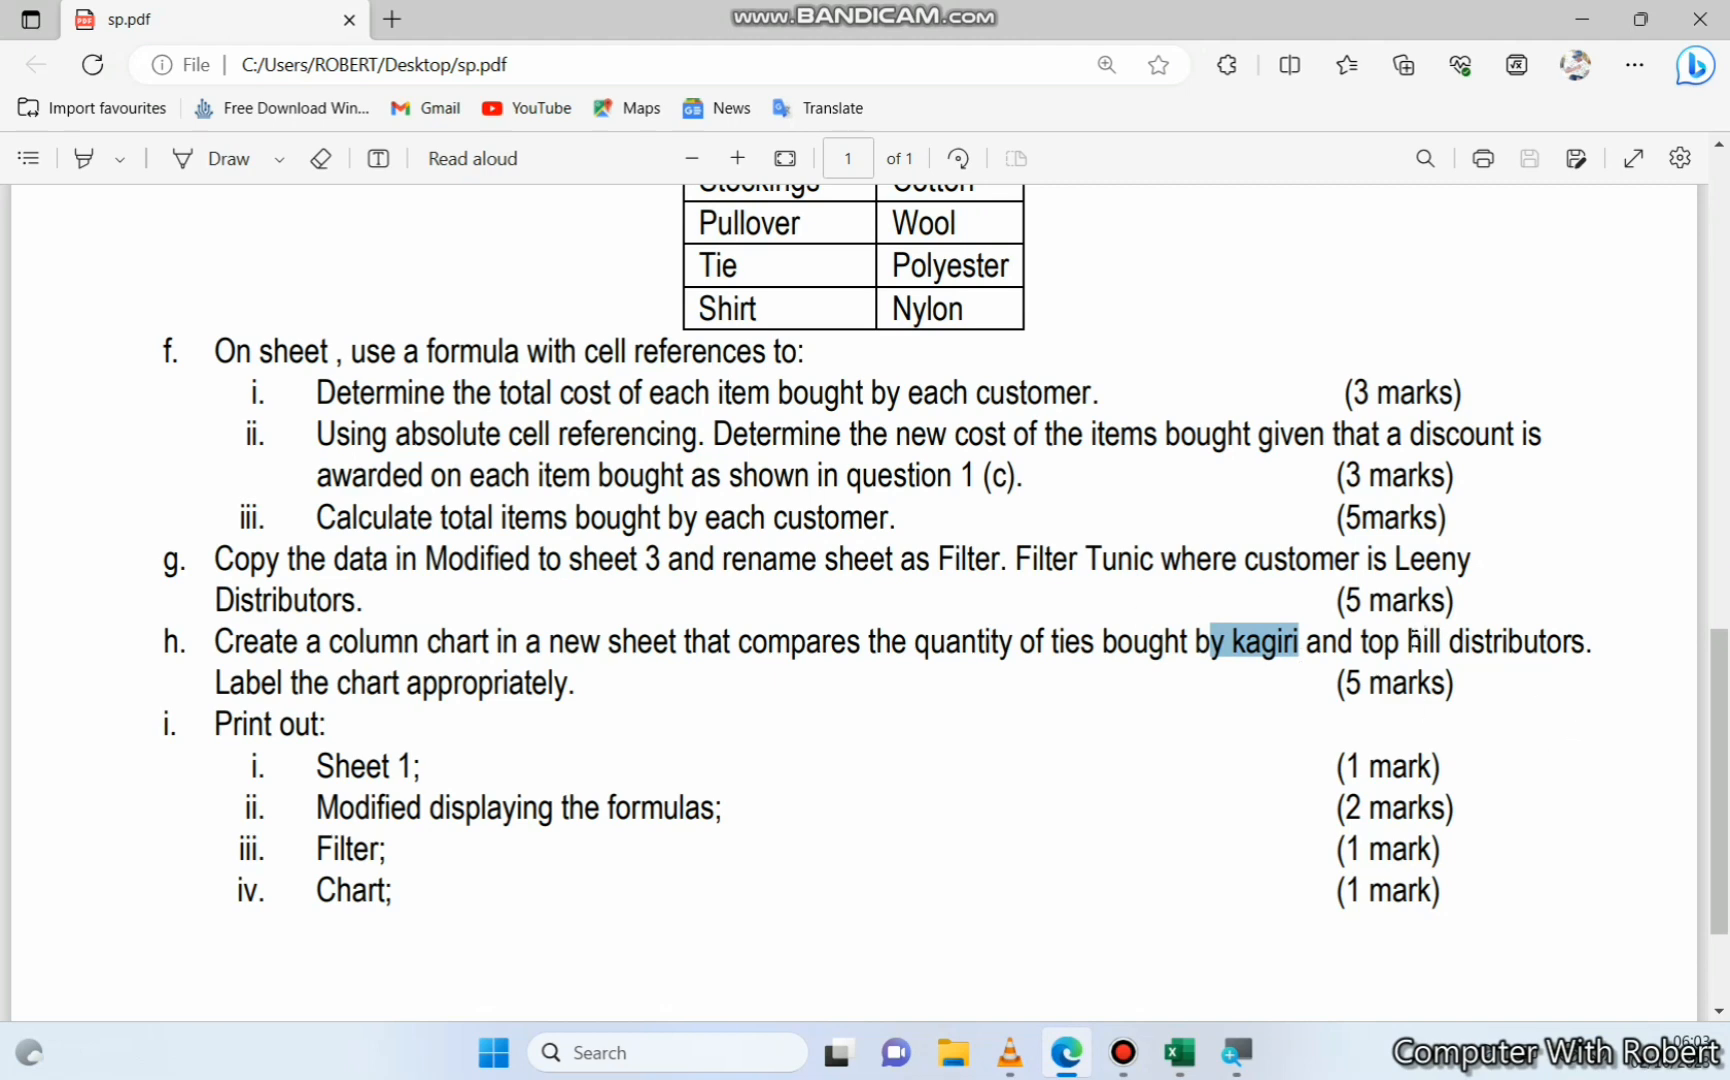
{"action": "left_click_drag", "start_coordinate": [1386, 641], "coordinate": [1548, 641]}
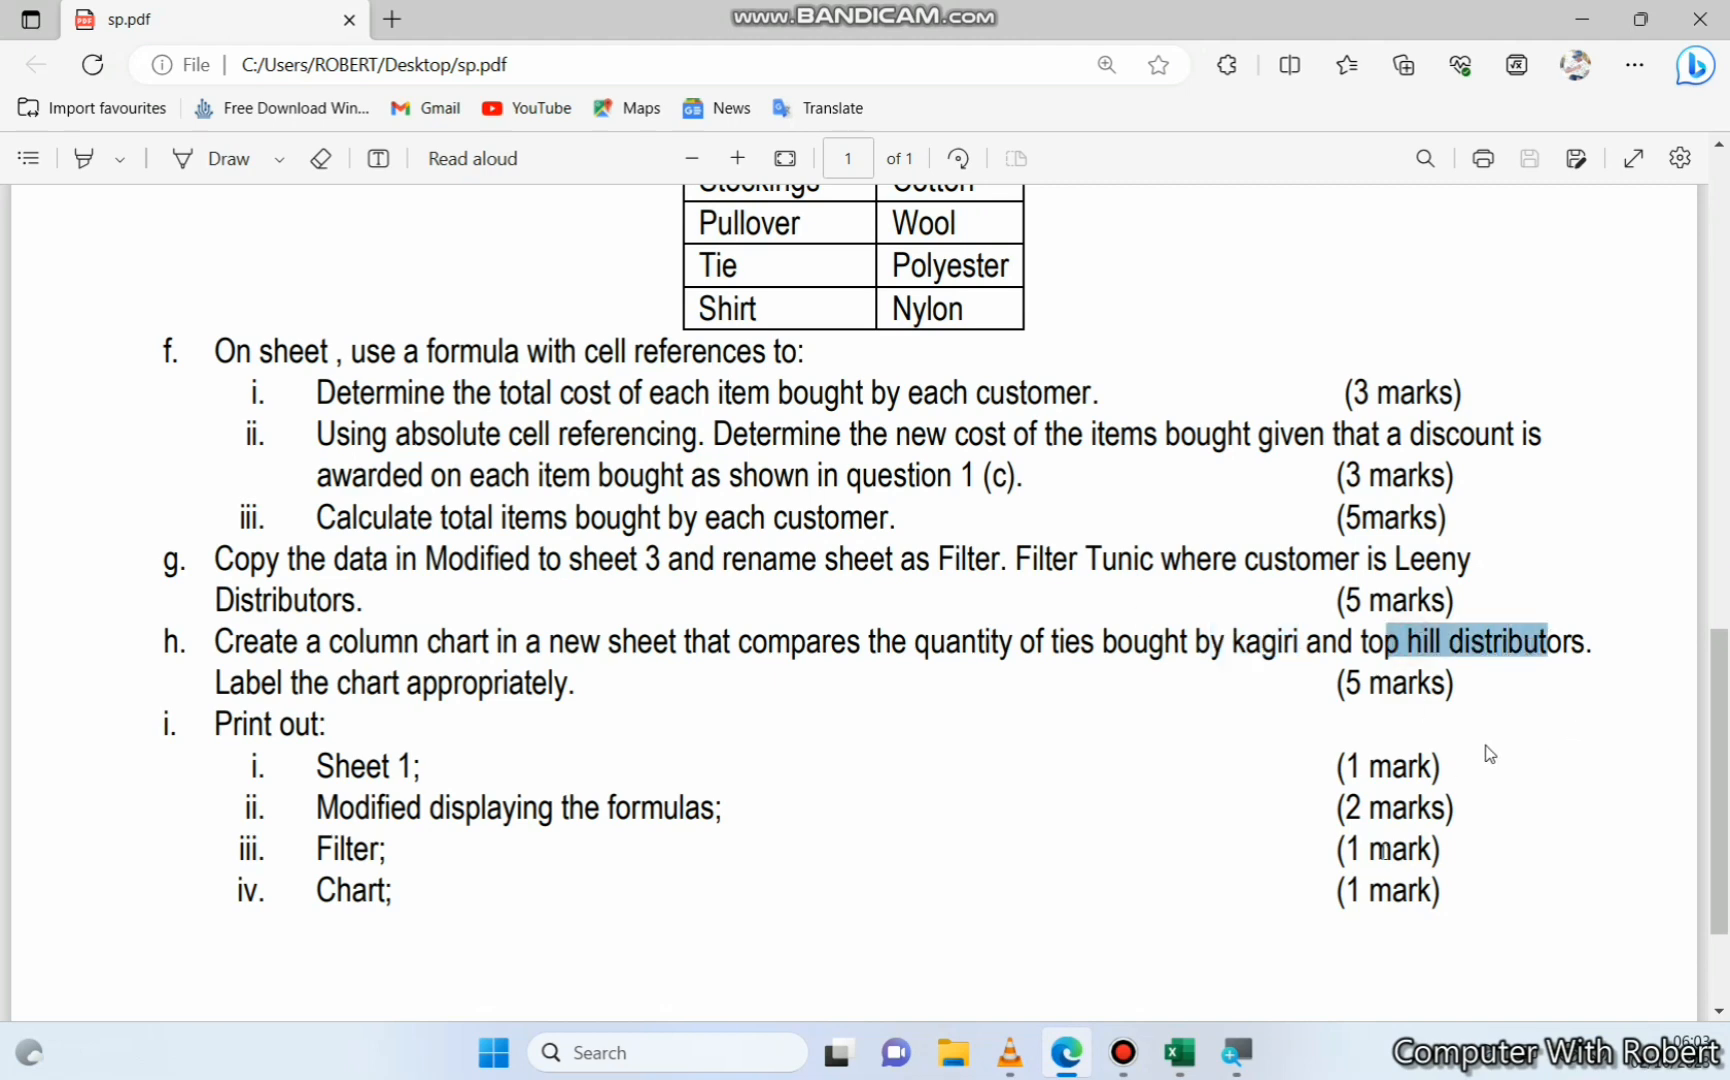
{"action": "left_click", "coordinate": [1180, 1052]}
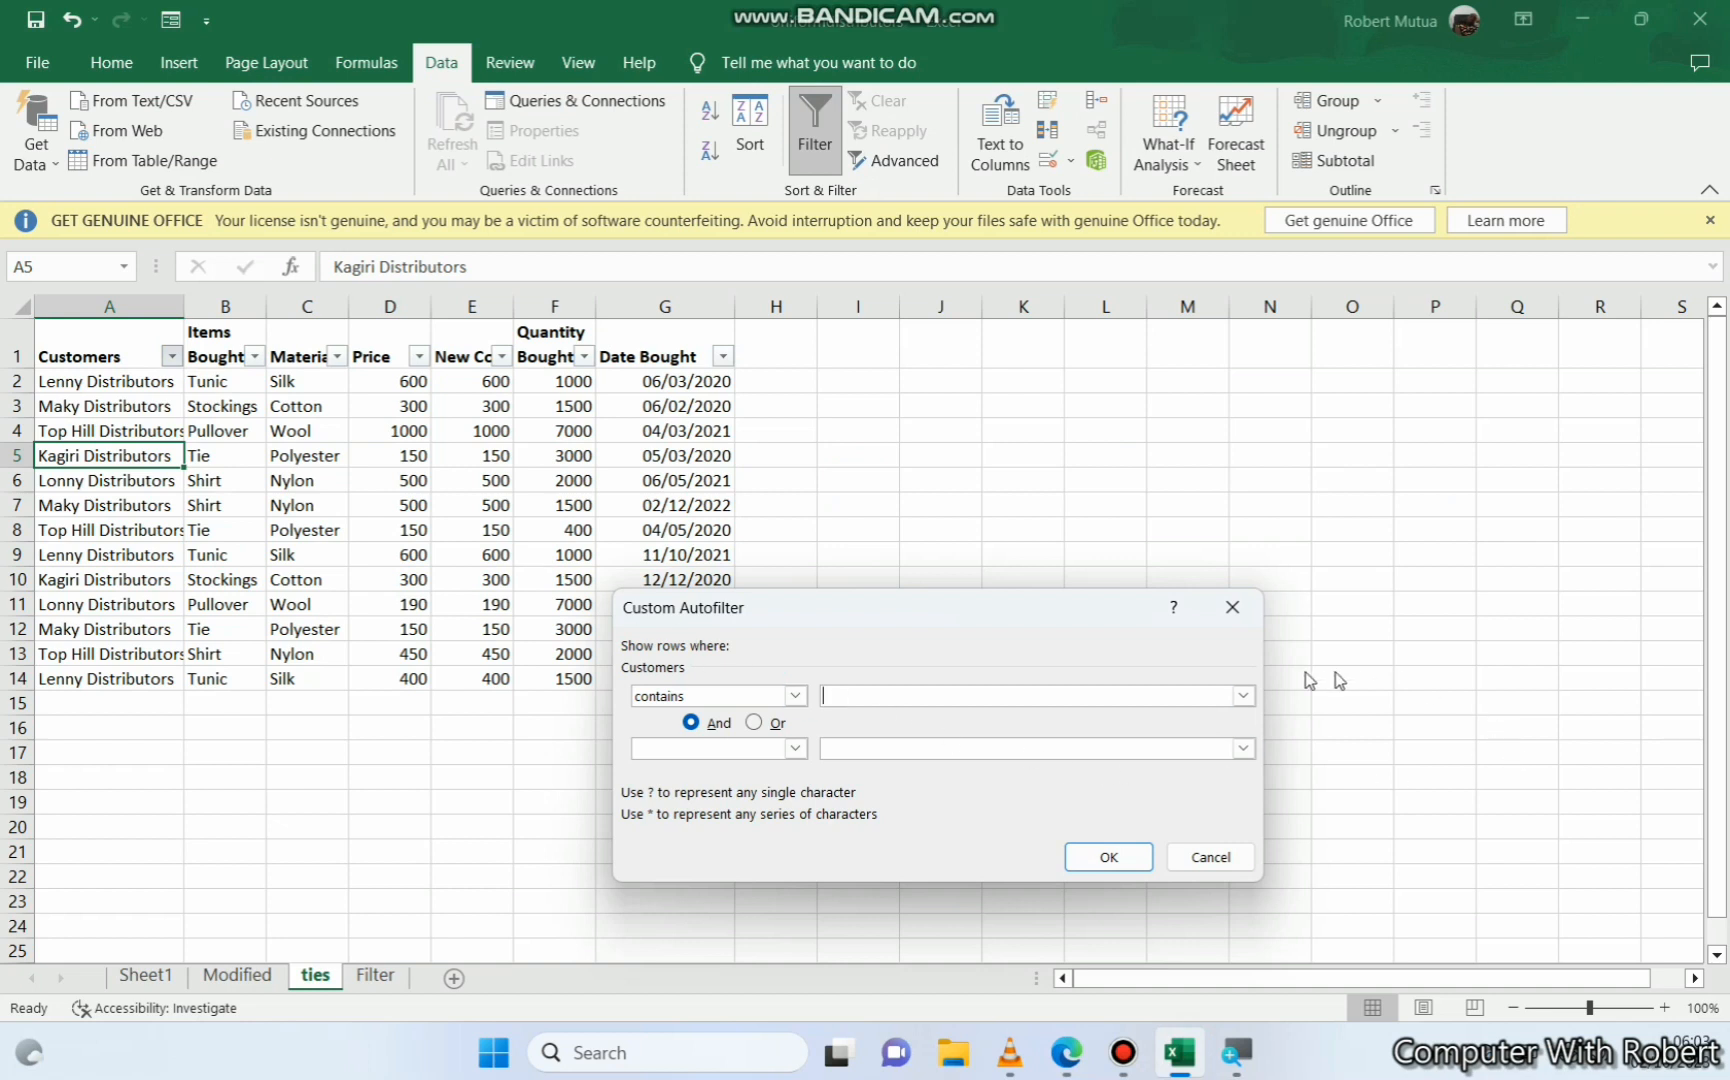
Try to filter the Customers column to rows containing Kagiri Distributors or Top Hill Distributors
{"action": "left_click", "coordinate": [1250, 695]}
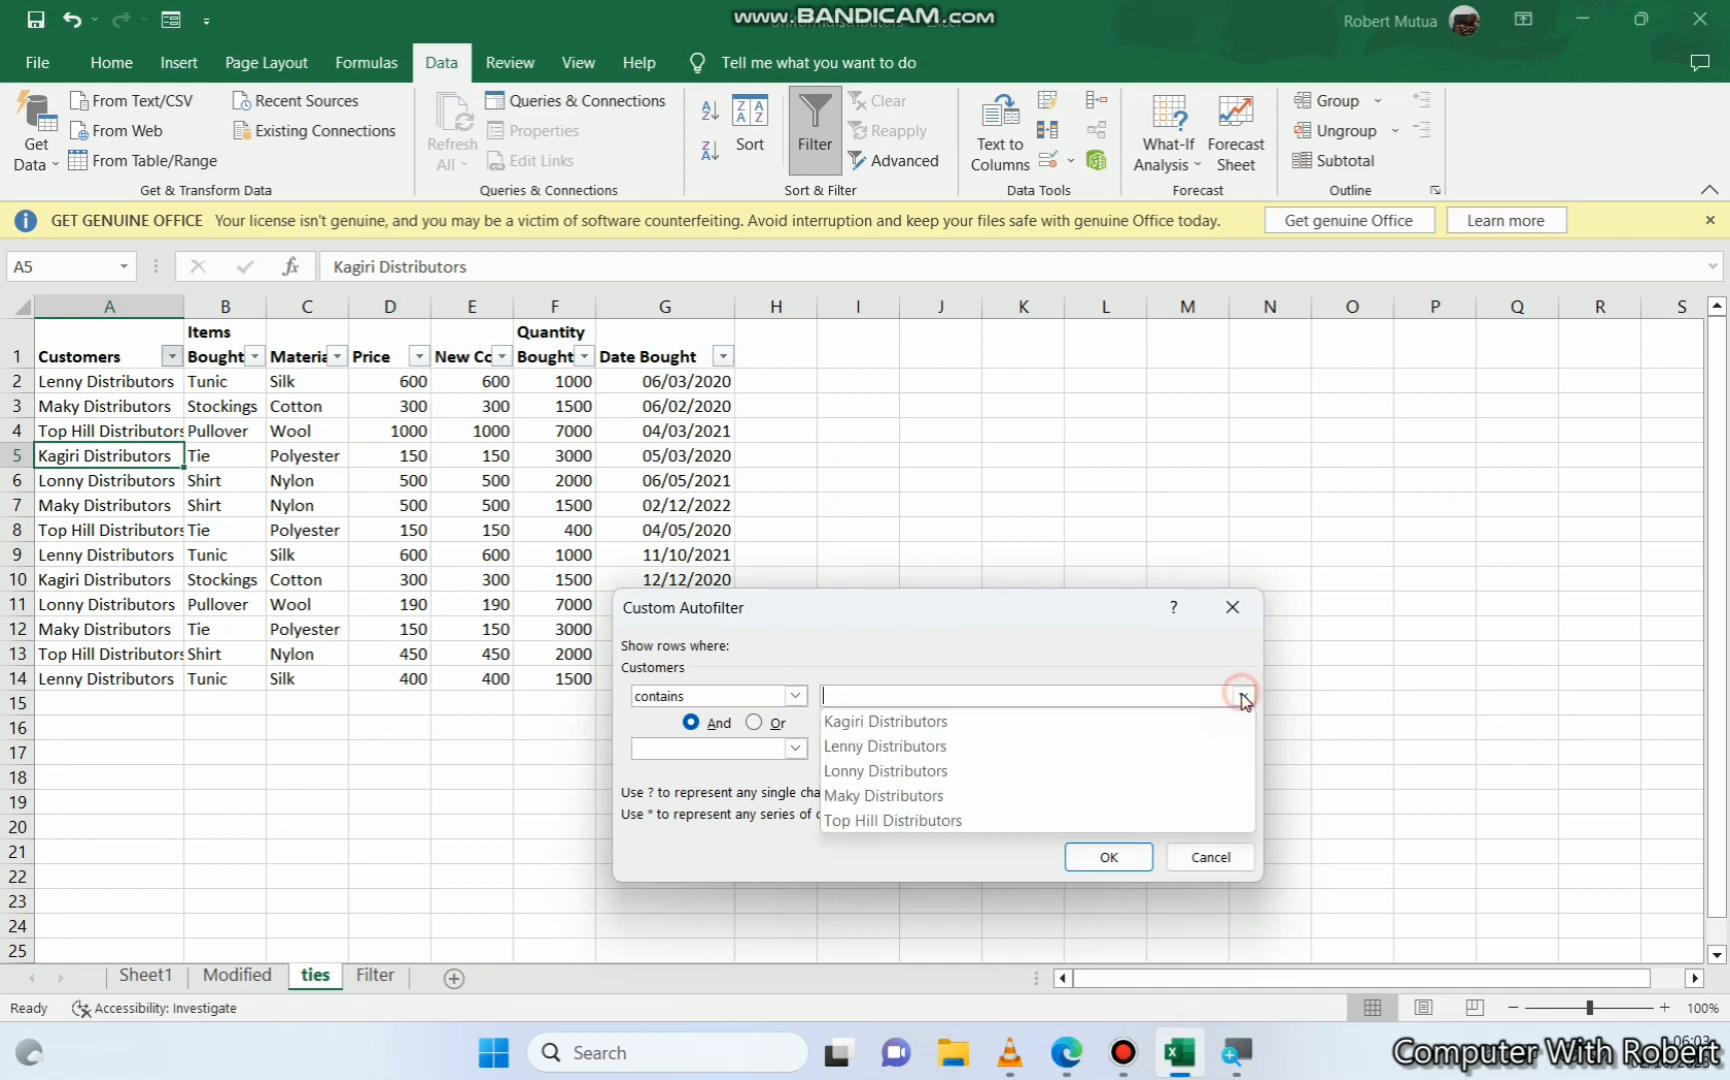
{"action": "left_click", "coordinate": [960, 722]}
{"action": "left_click", "coordinate": [752, 723]}
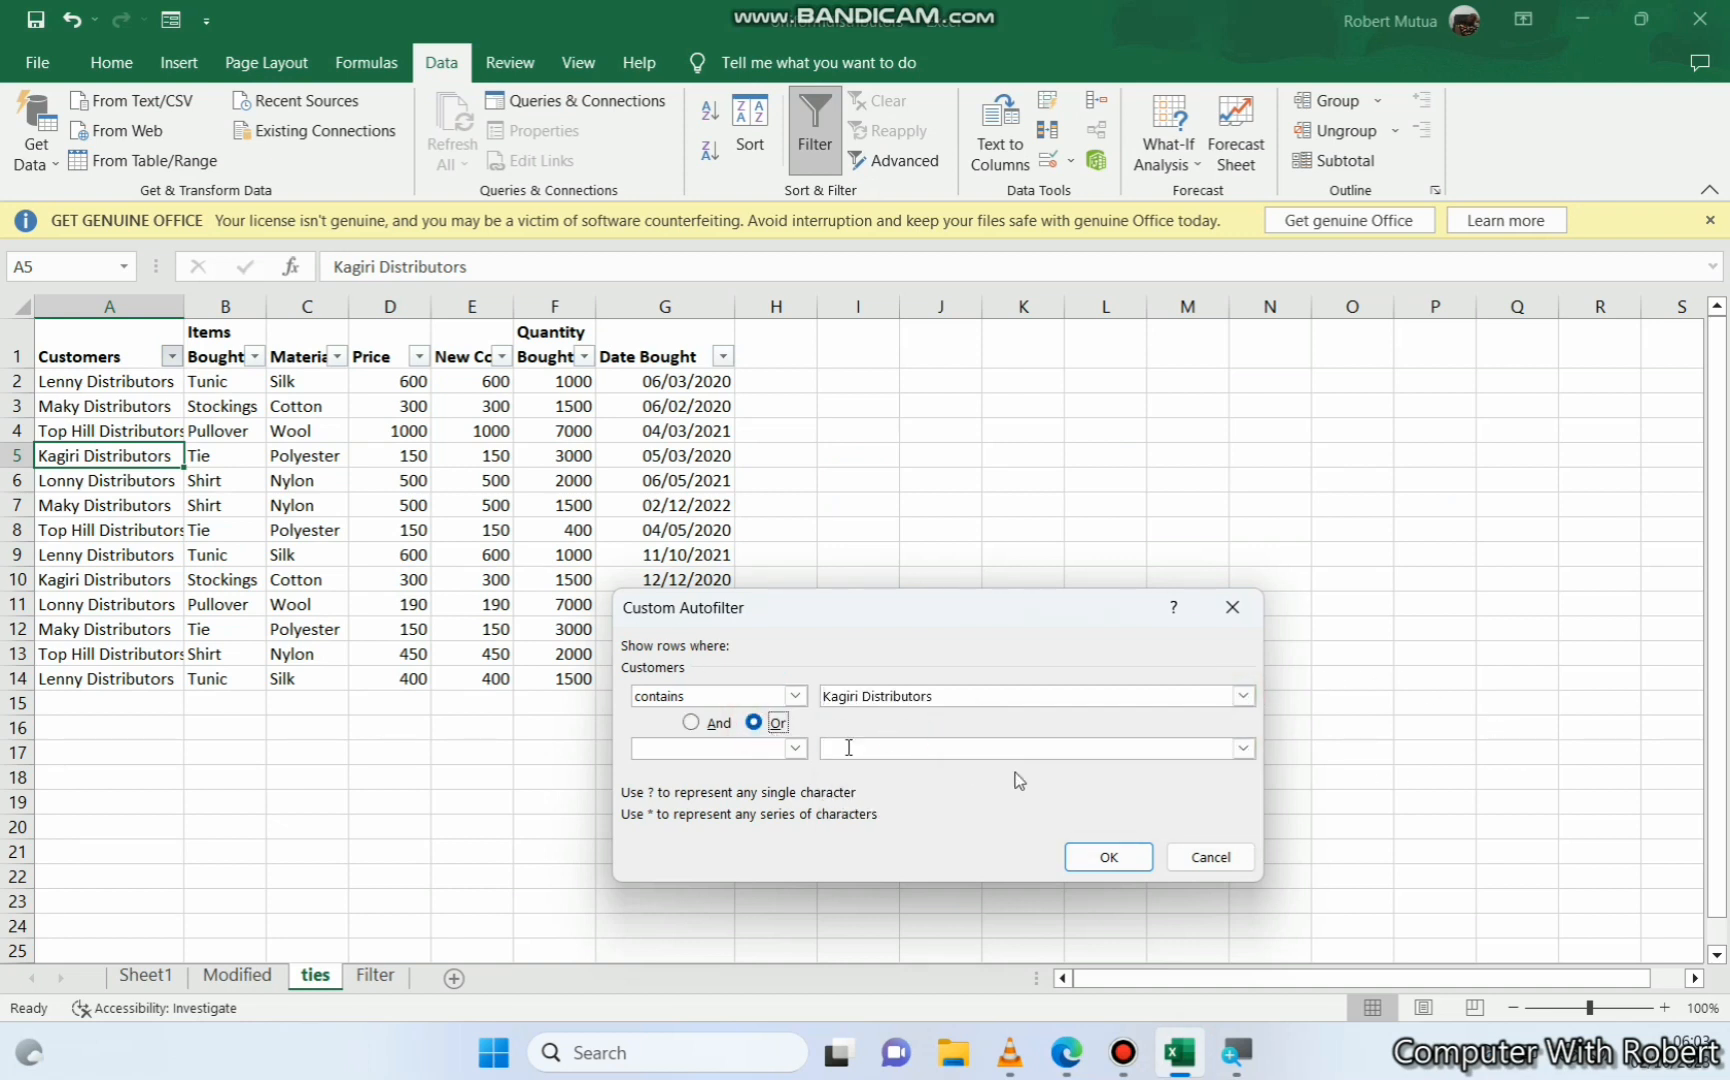
{"action": "left_click", "coordinate": [1242, 750]}
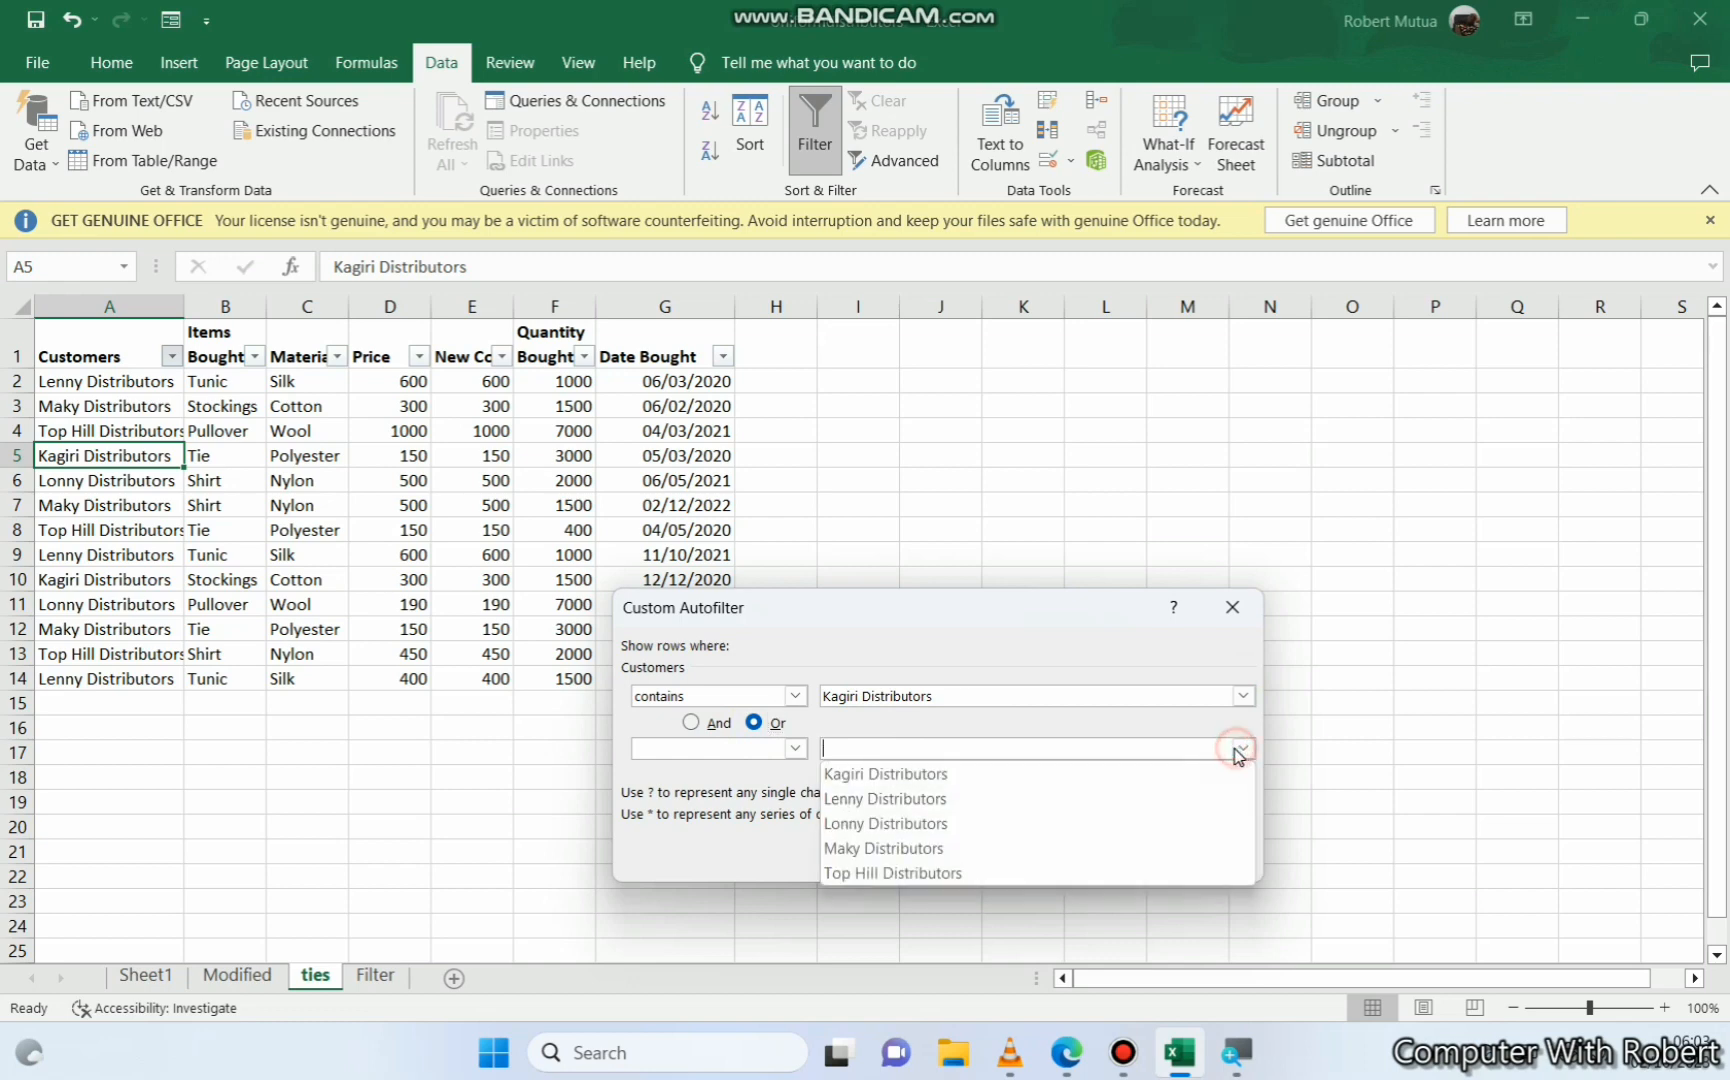
{"action": "left_click", "coordinate": [922, 876]}
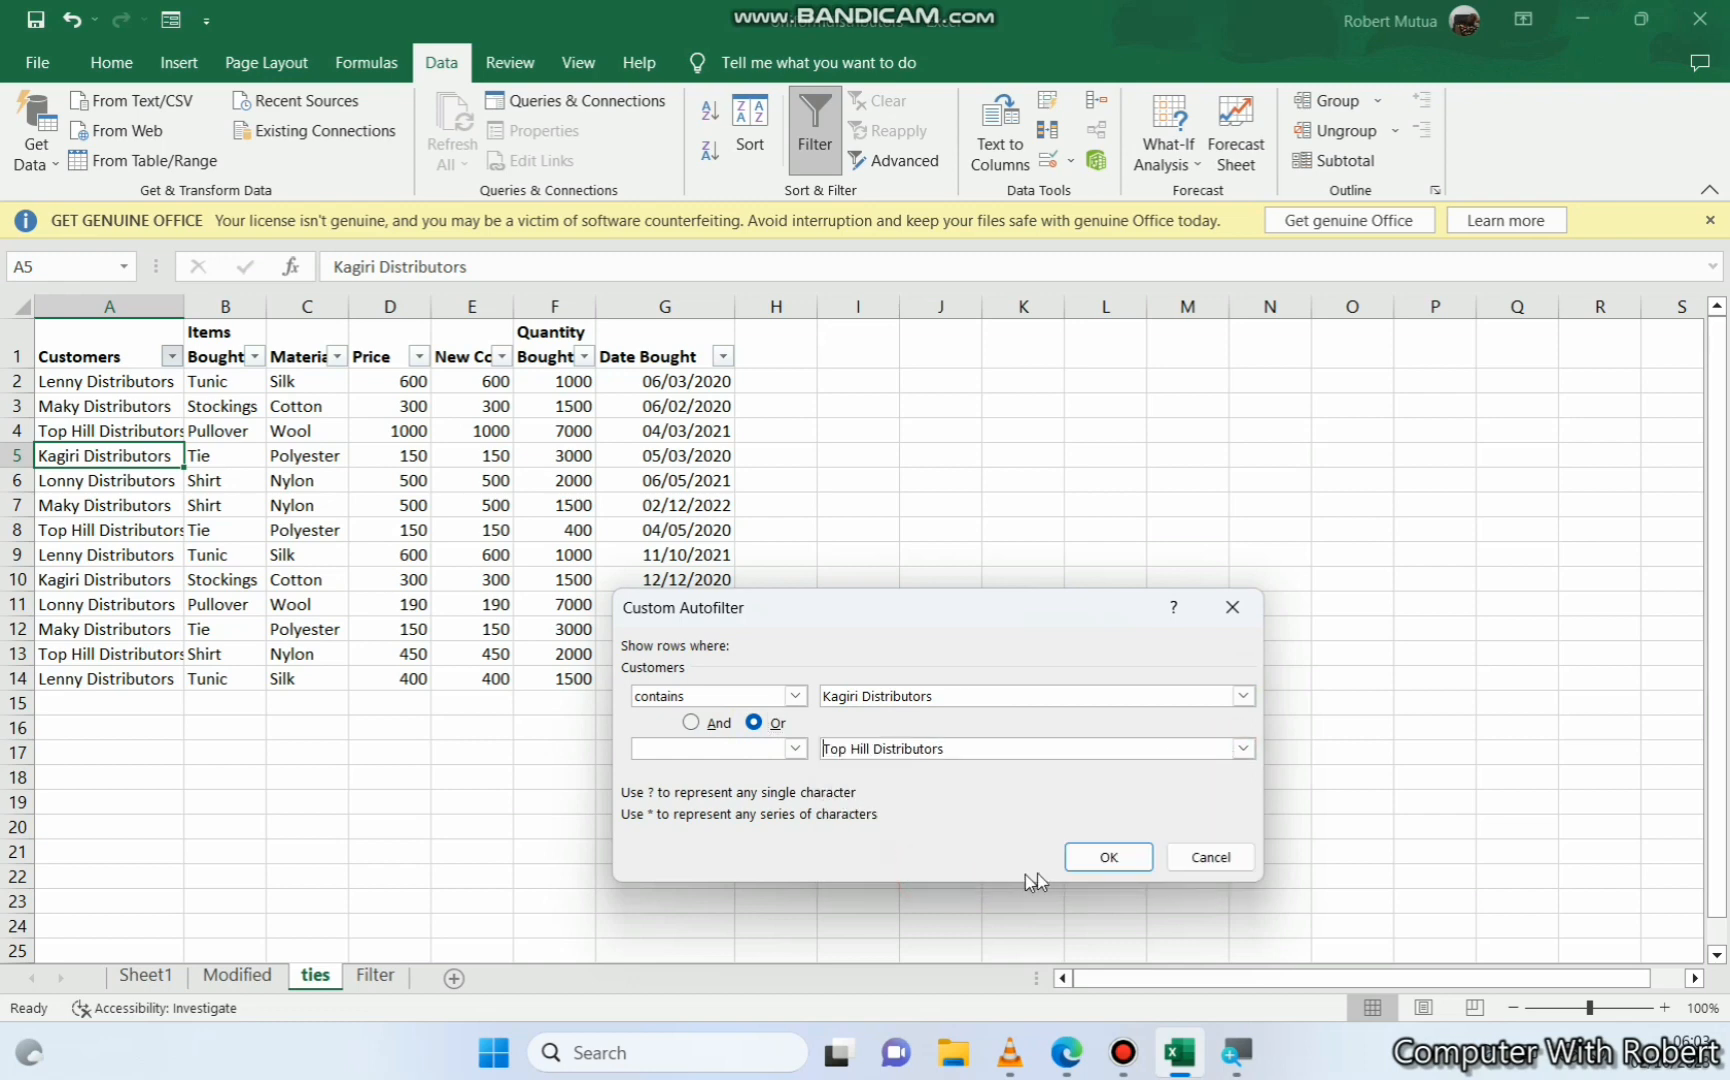
{"action": "left_click", "coordinate": [1088, 862]}
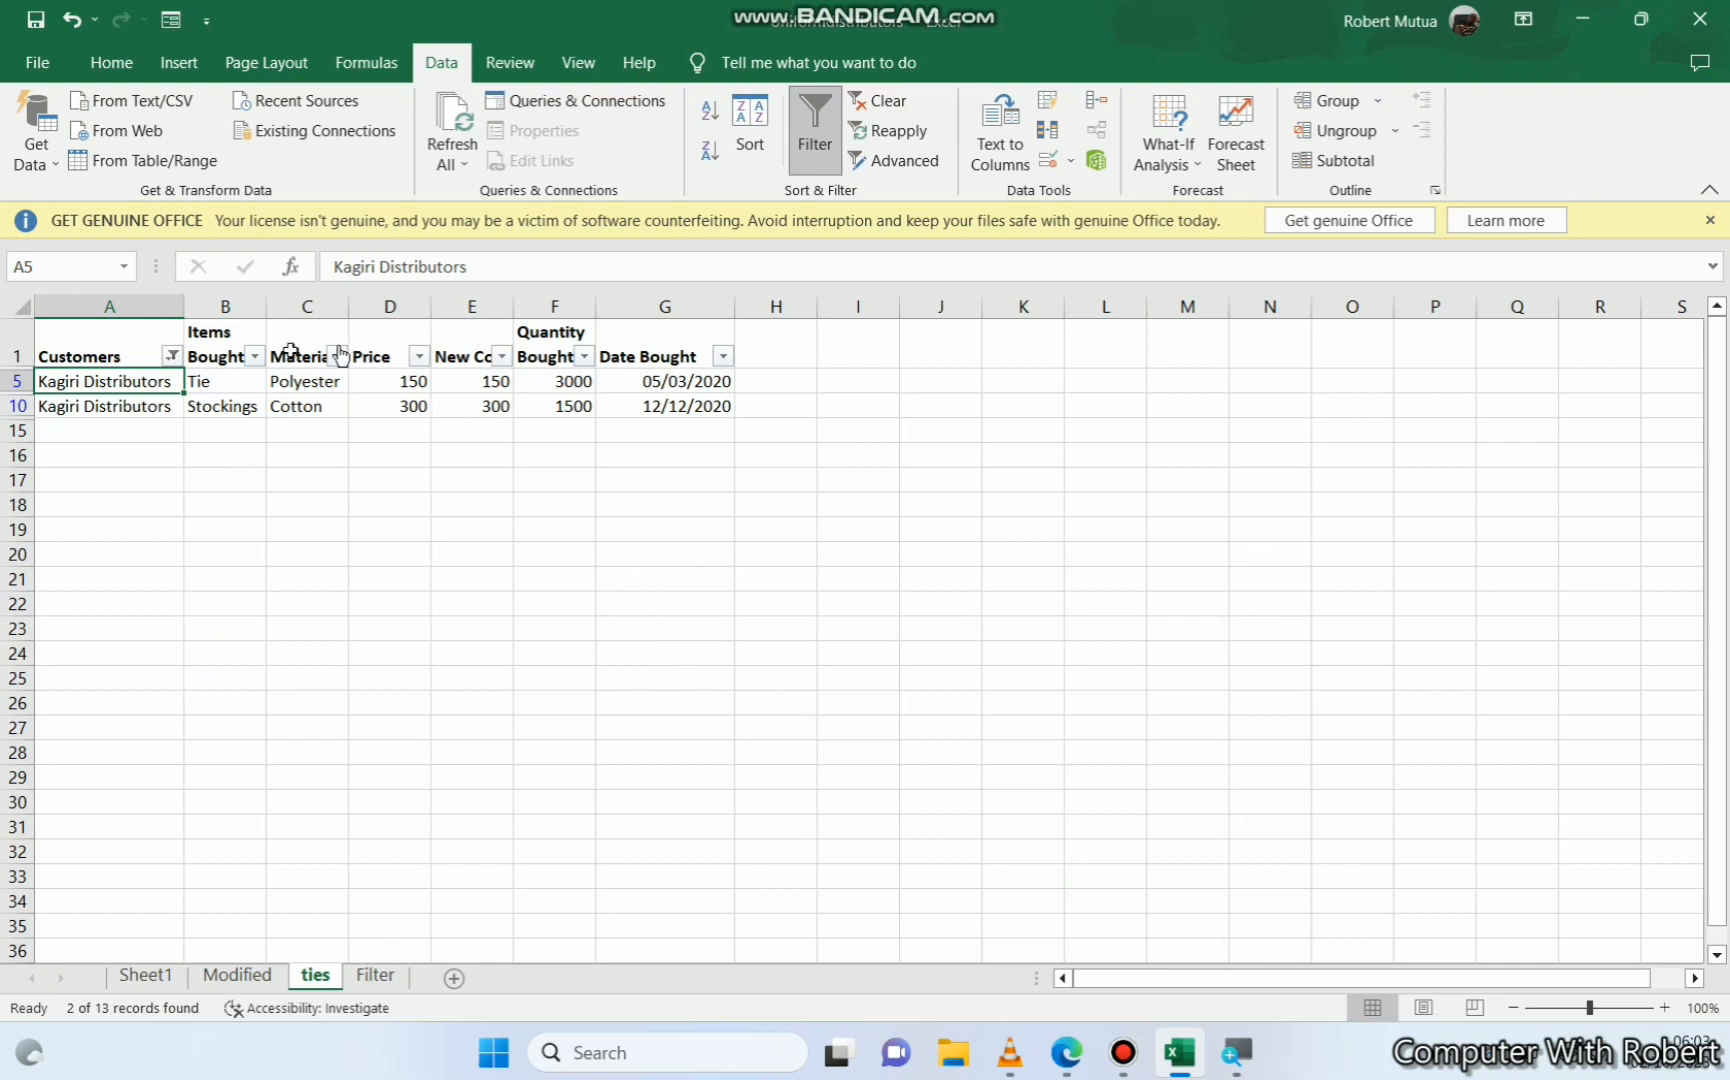
Filter the Items Bought column with a text filter to show only rows containing Tie
{"action": "left_click", "coordinate": [257, 357]}
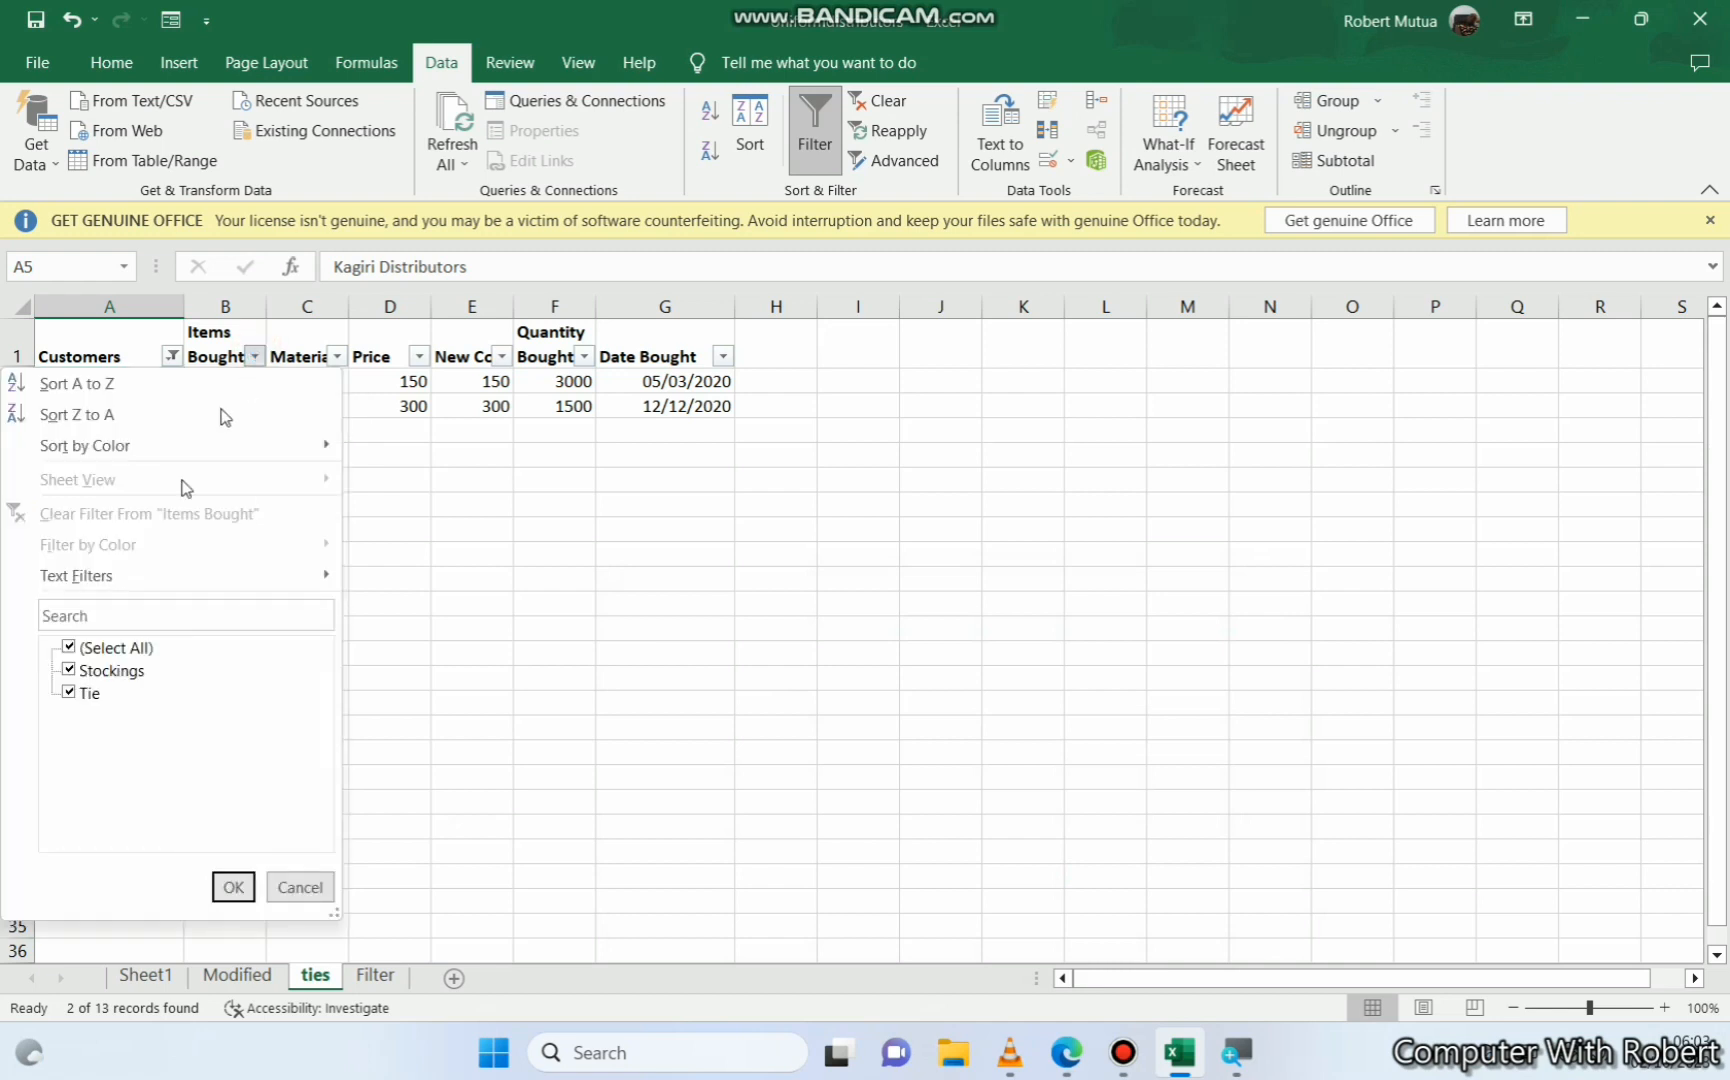
{"action": "mouse_move", "coordinate": [170, 575]}
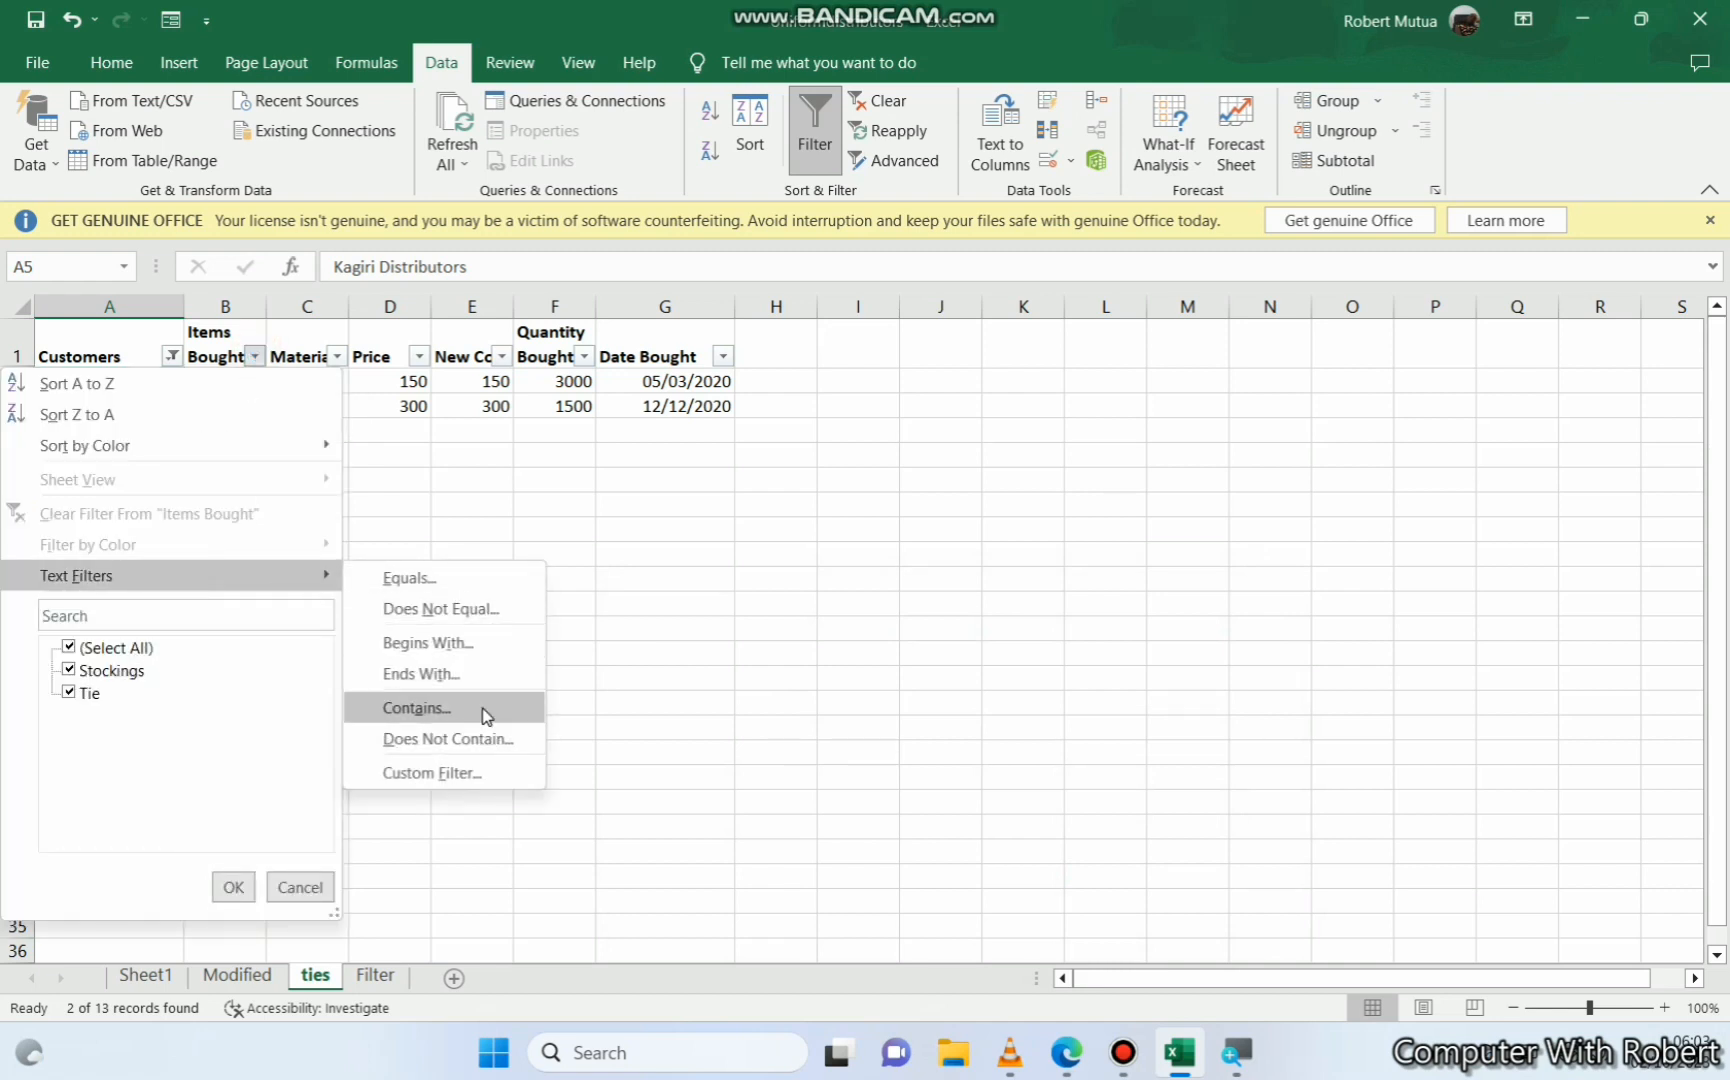
{"action": "left_click", "coordinate": [485, 715]}
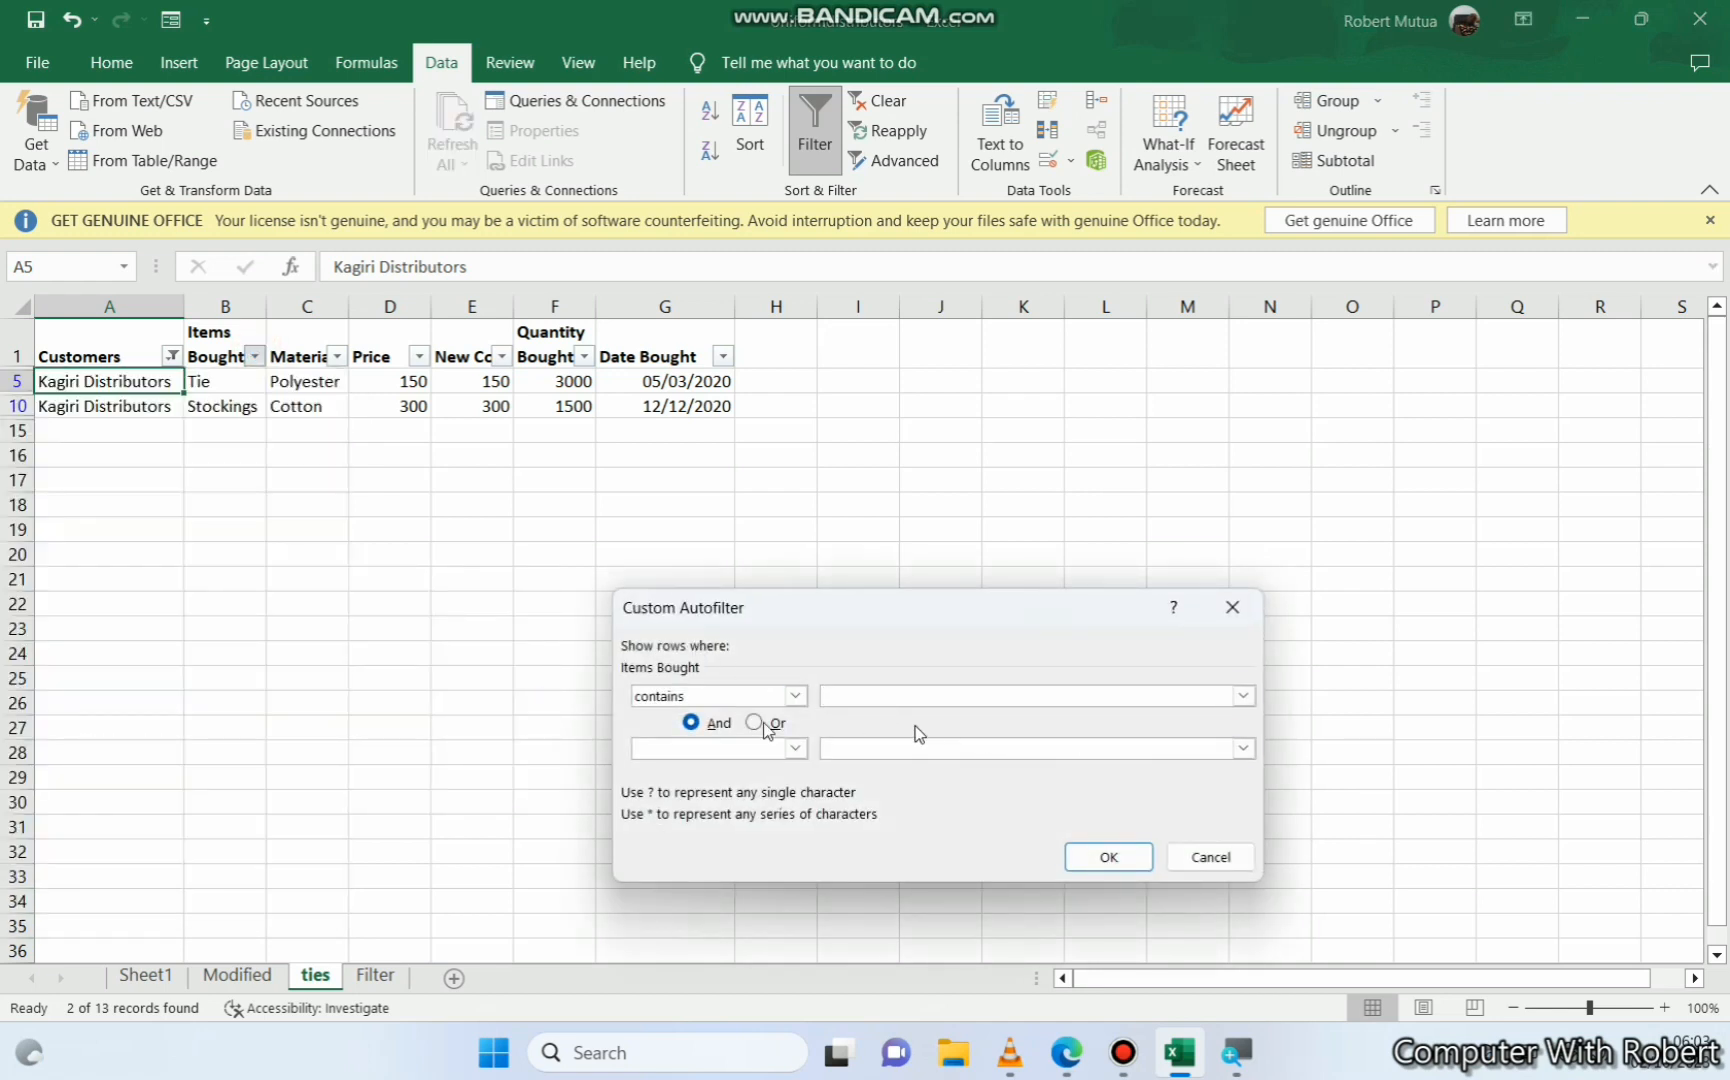
{"action": "left_click", "coordinate": [1243, 696]}
{"action": "left_click", "coordinate": [975, 741]}
{"action": "left_click", "coordinate": [1100, 860]}
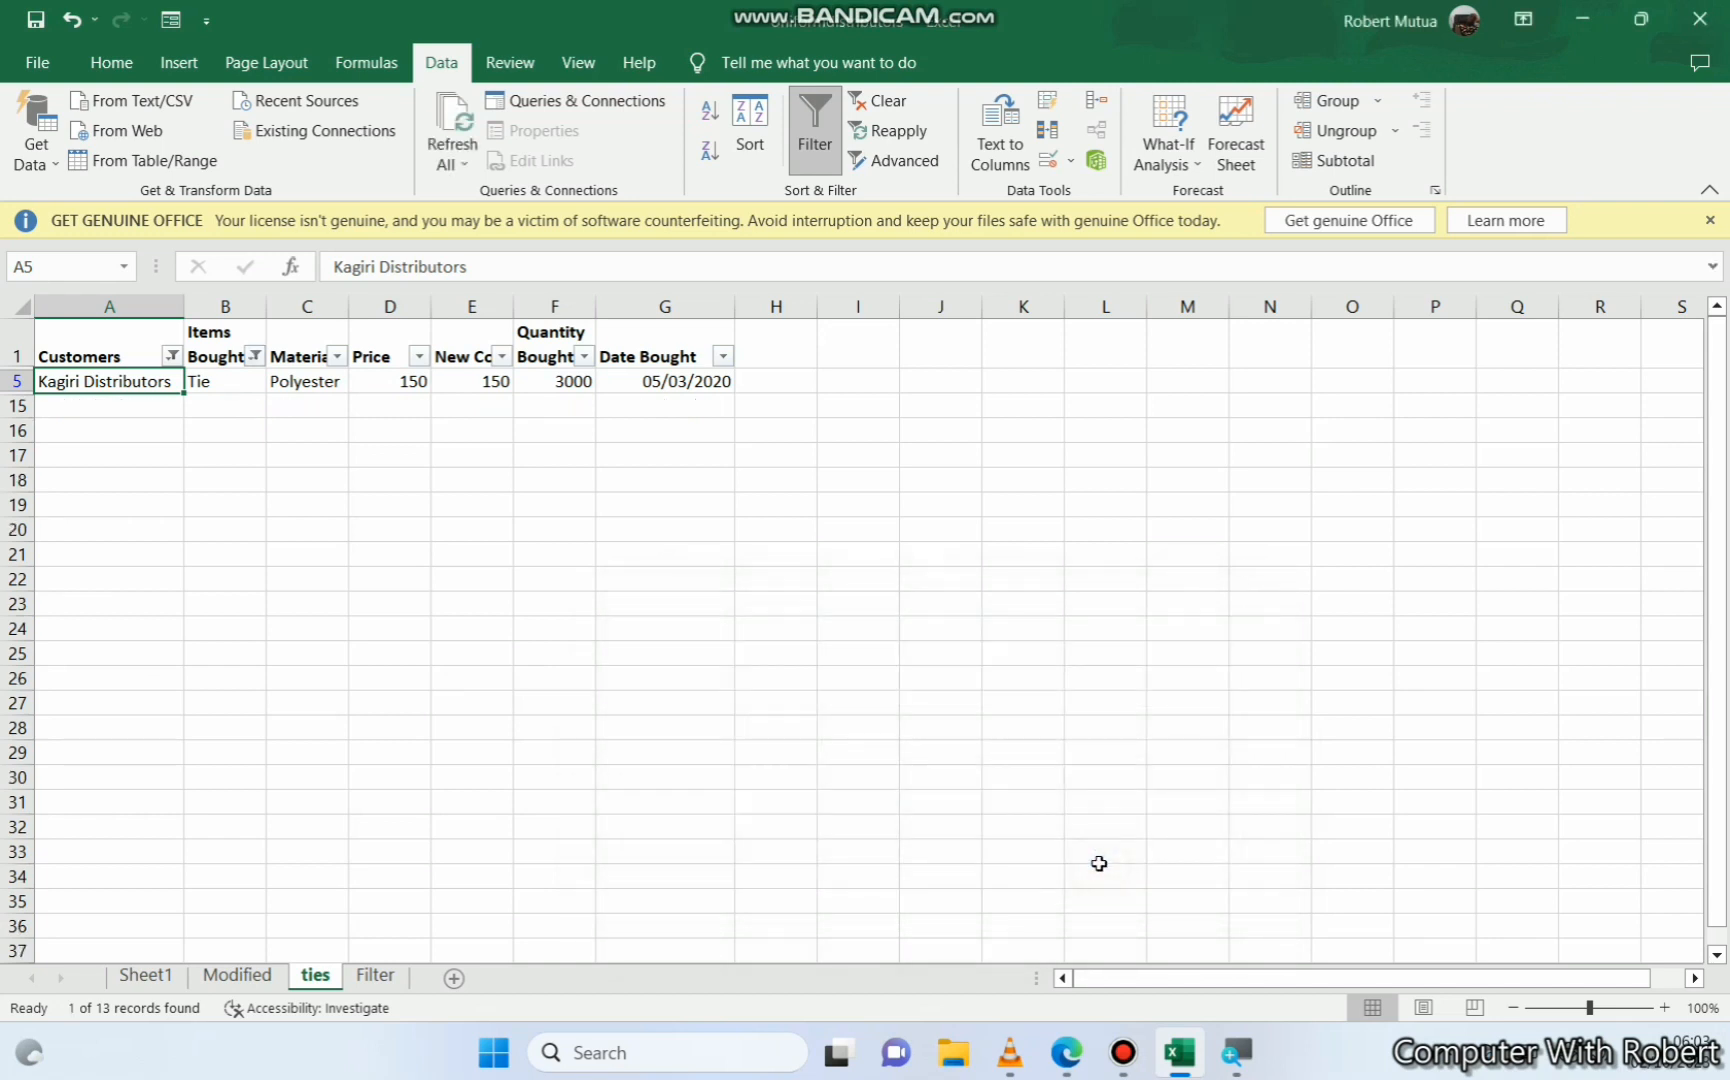
{"action": "left_click", "coordinate": [420, 578]}
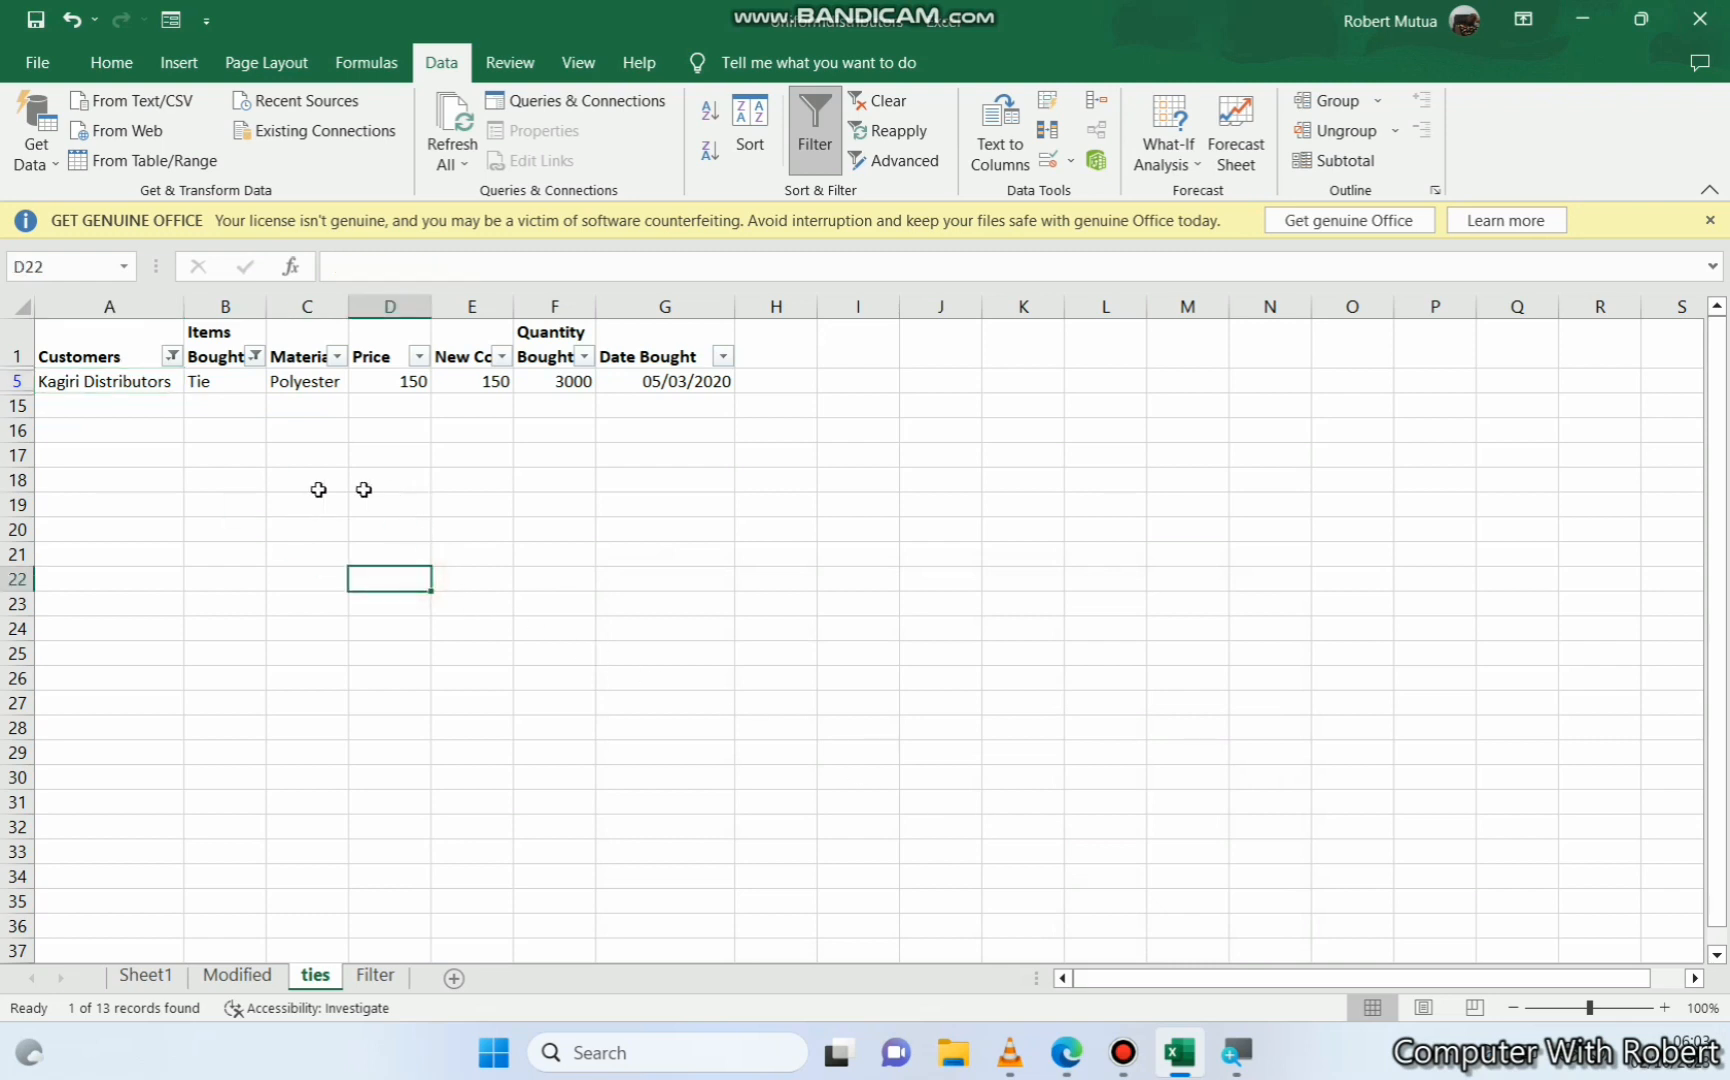
Set the Customers filter to include only Kagiri Distributors and Top Hill Distributors
{"action": "left_click", "coordinate": [172, 357]}
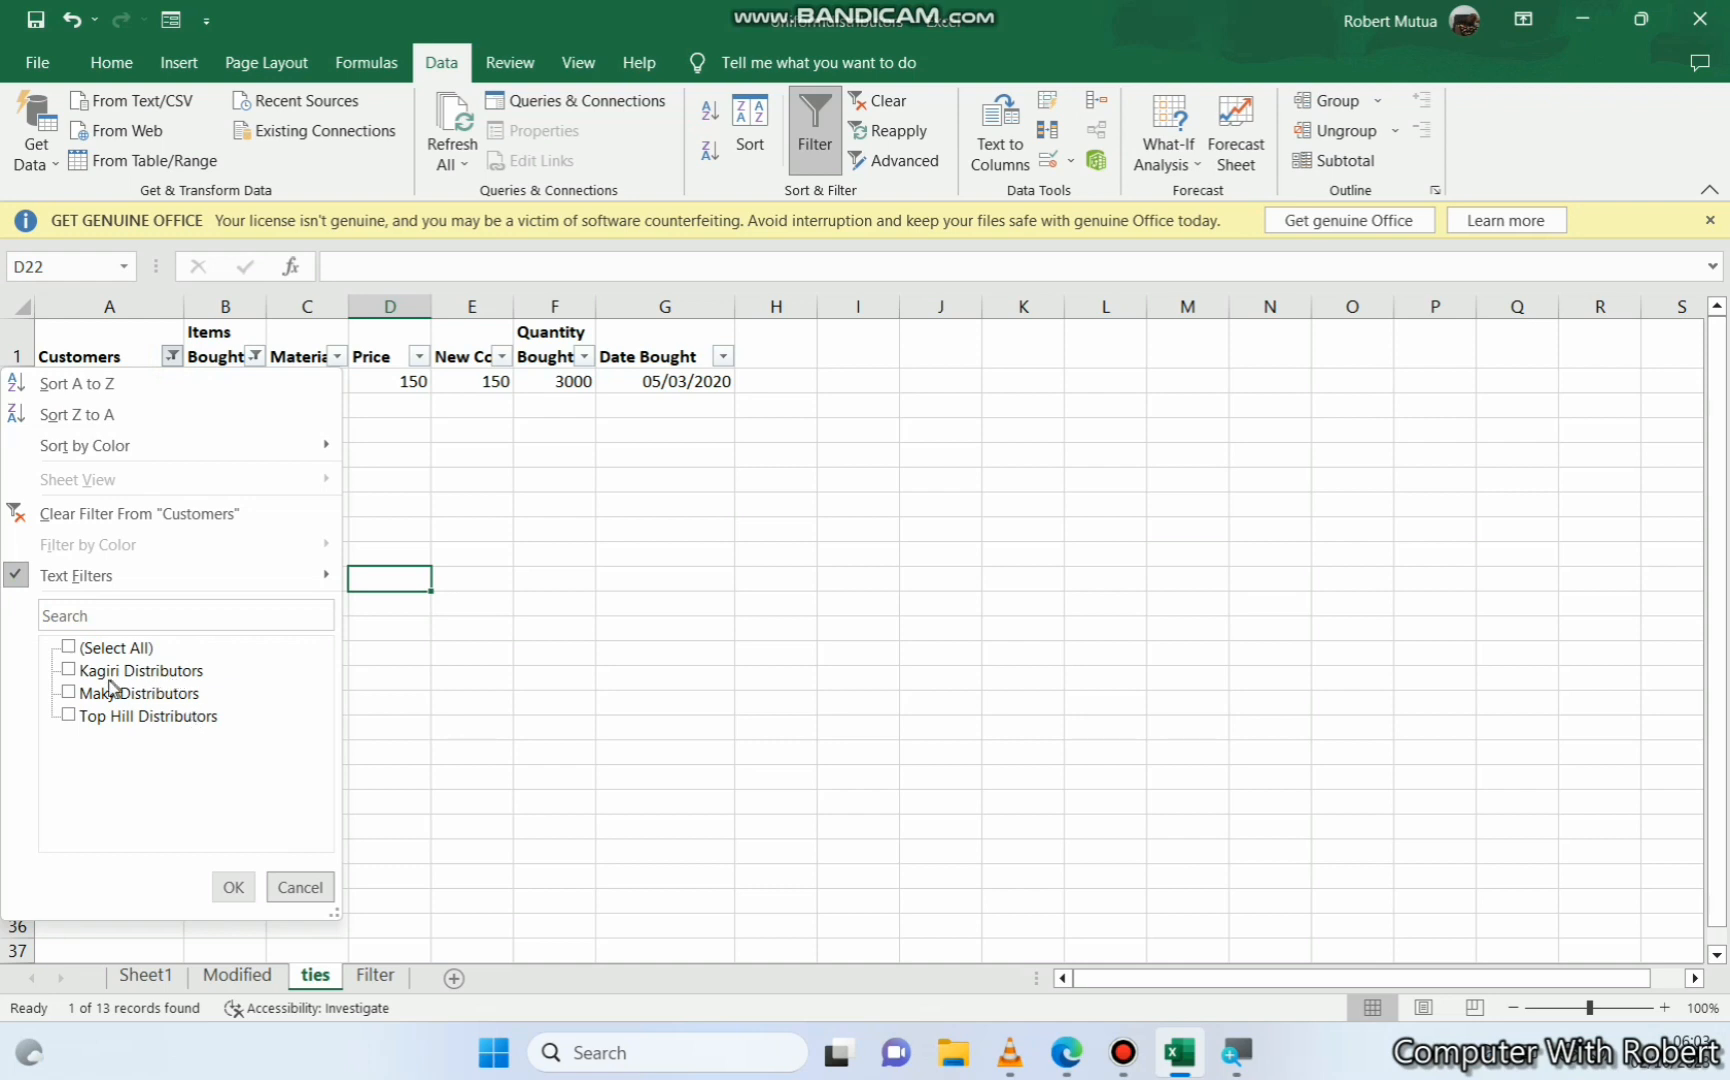
{"action": "left_click", "coordinate": [69, 671]}
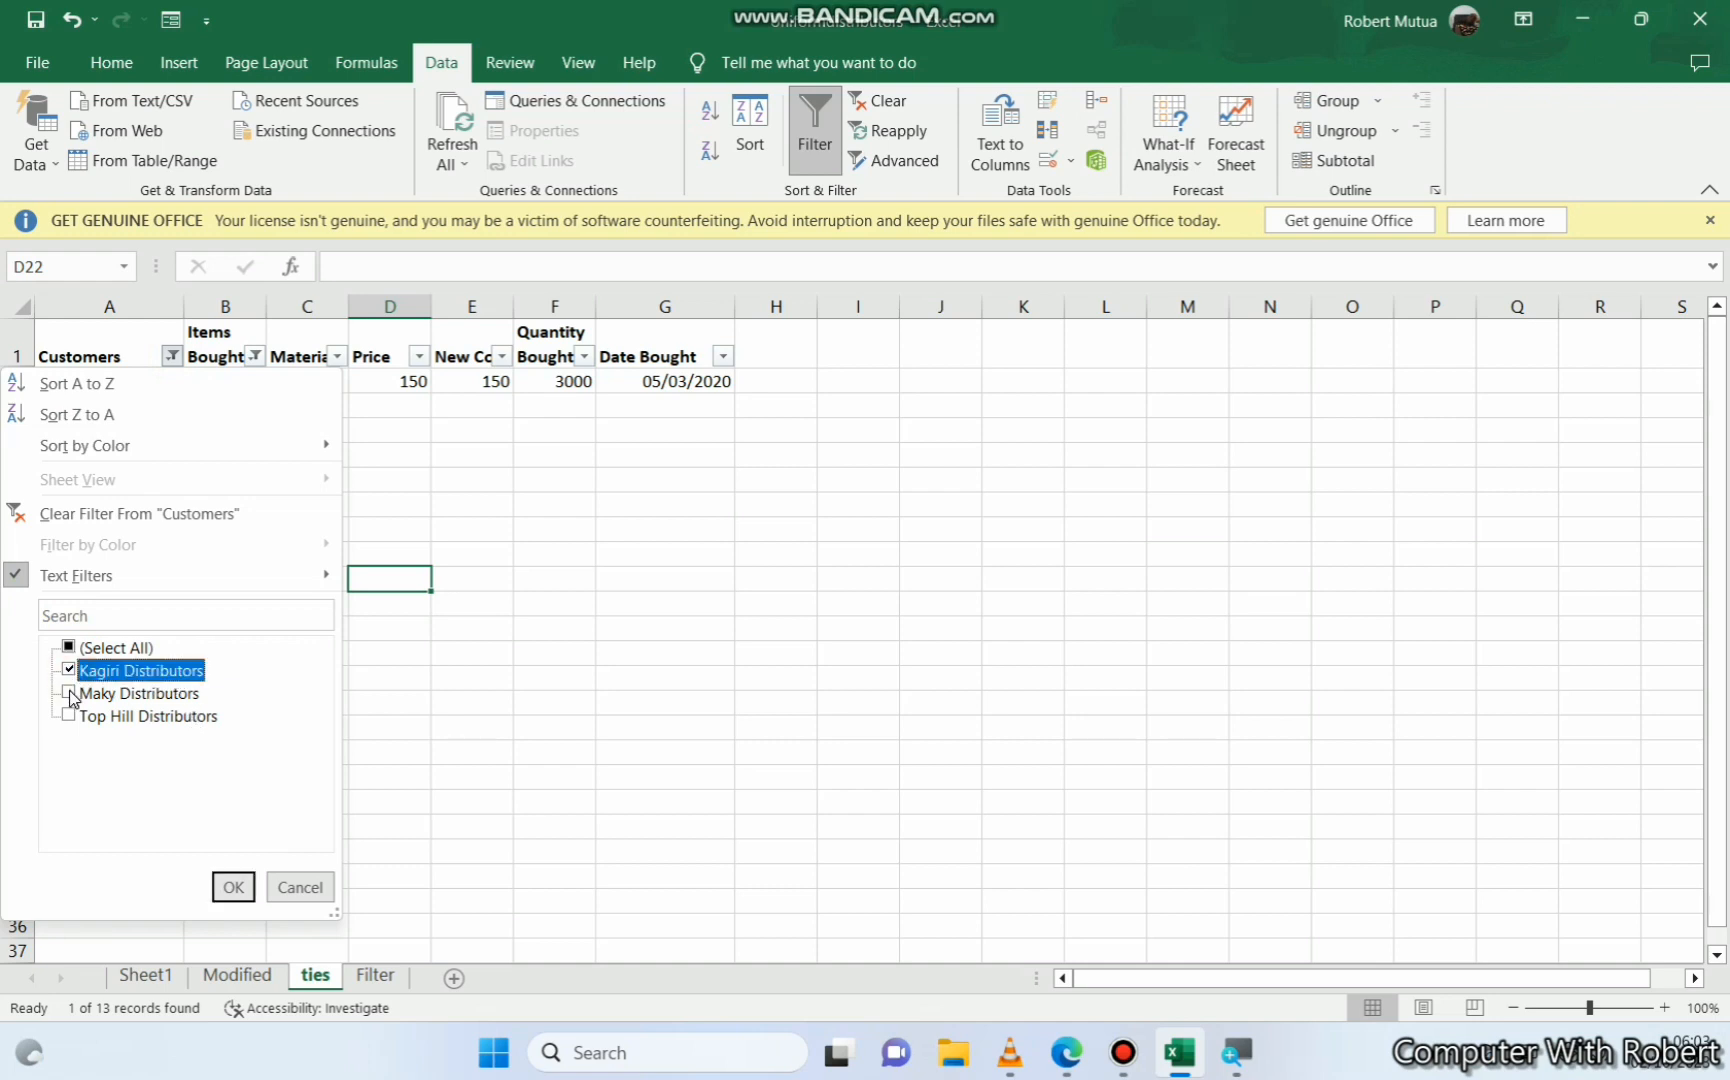
{"action": "left_click", "coordinate": [69, 716]}
{"action": "left_click", "coordinate": [233, 887]}
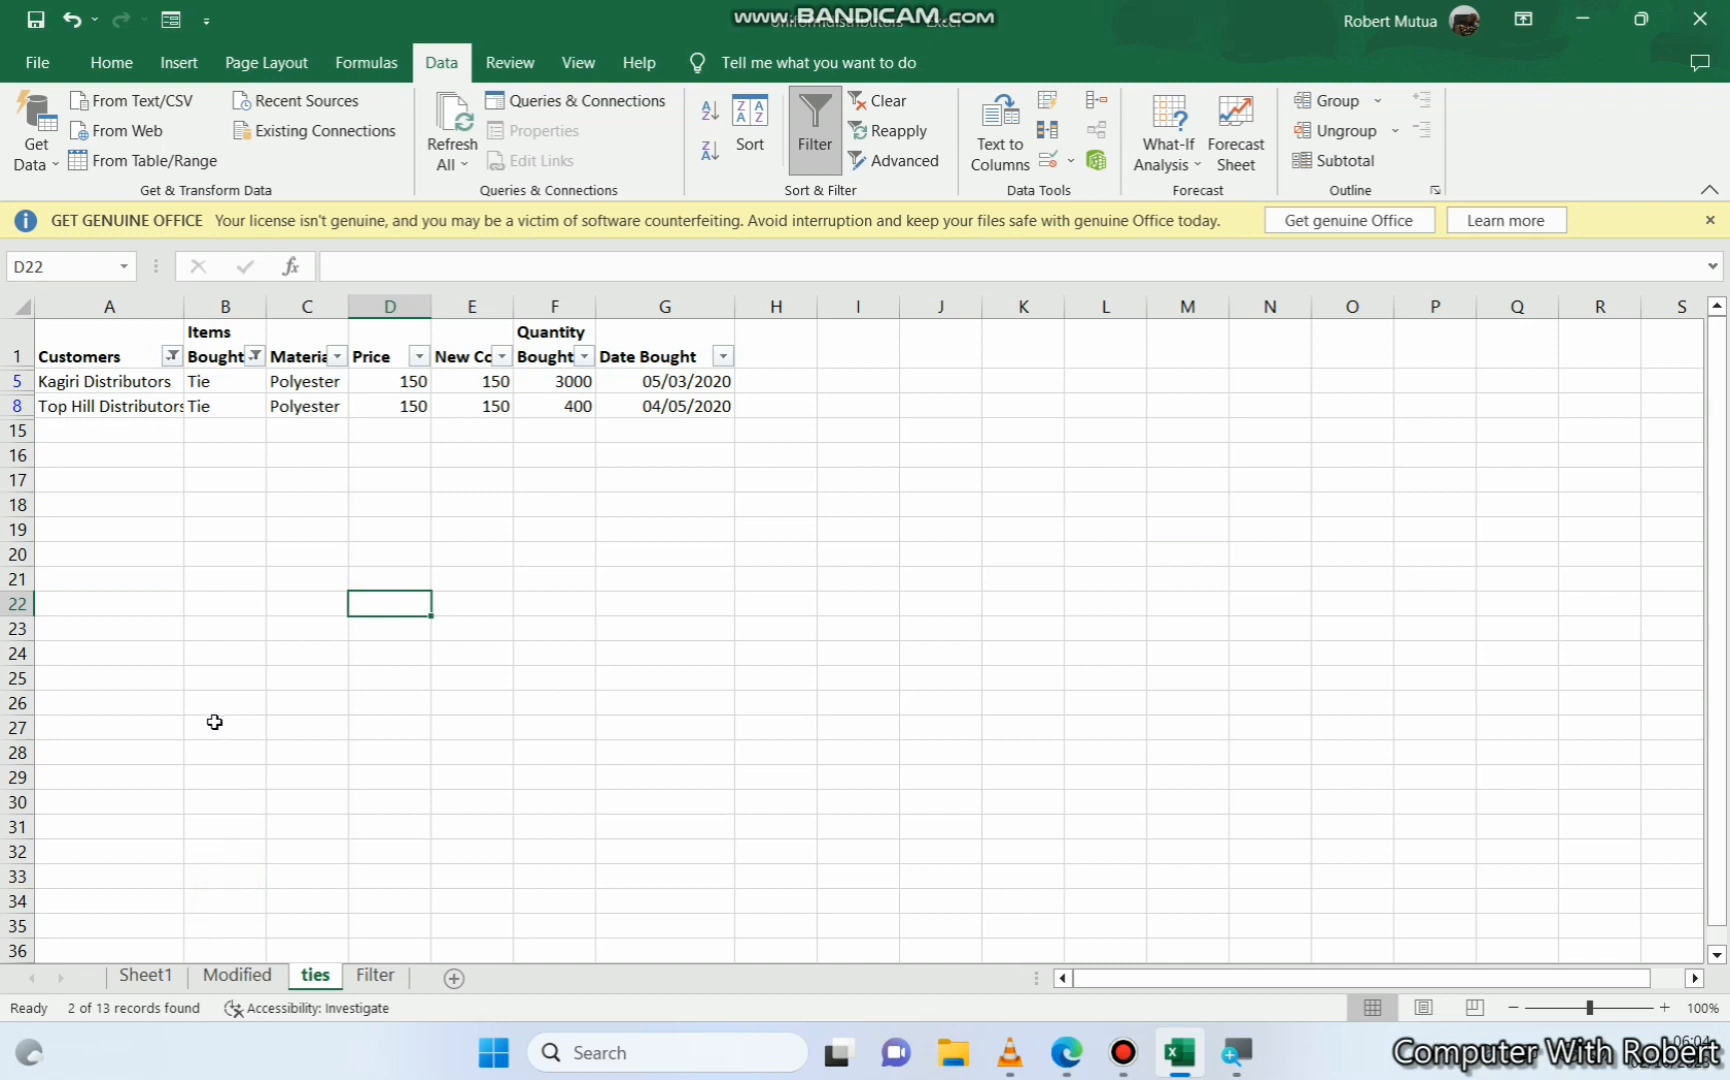
Reapply the Items Bought filter with only Tie selected from its values
{"action": "left_click", "coordinate": [256, 356]}
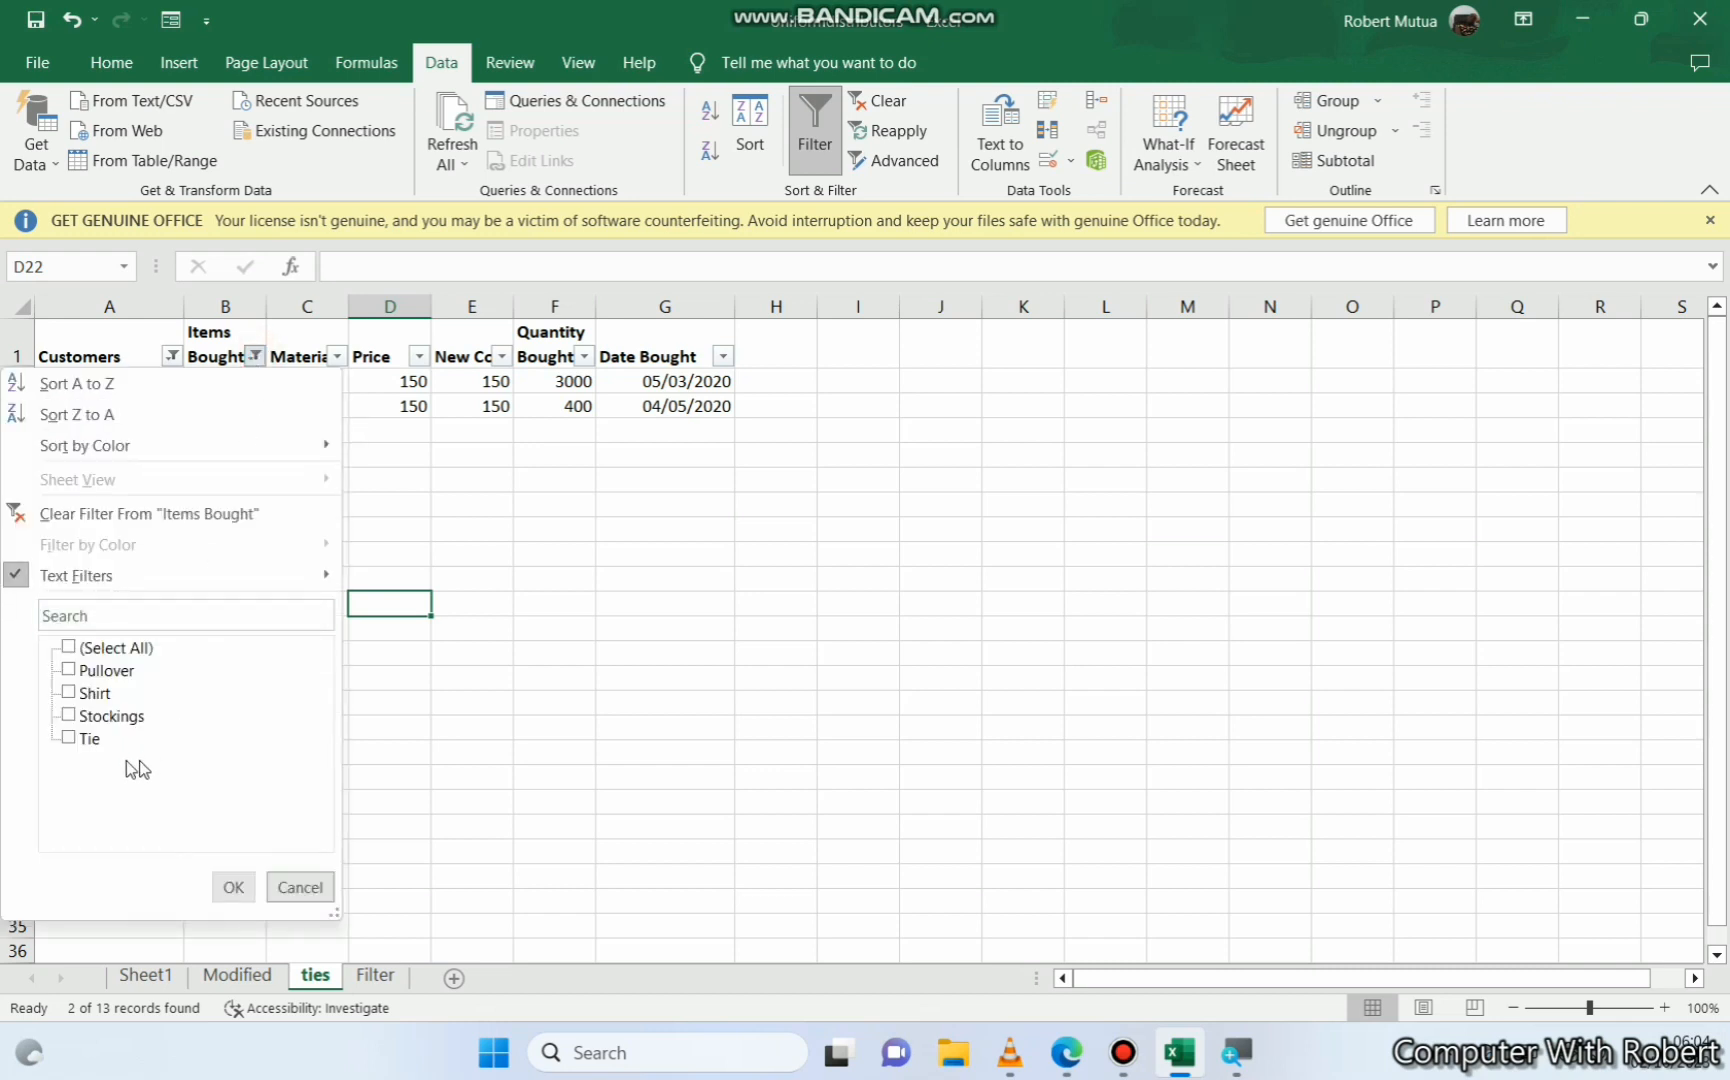
{"action": "left_click", "coordinate": [71, 738]}
{"action": "left_click", "coordinate": [230, 887]}
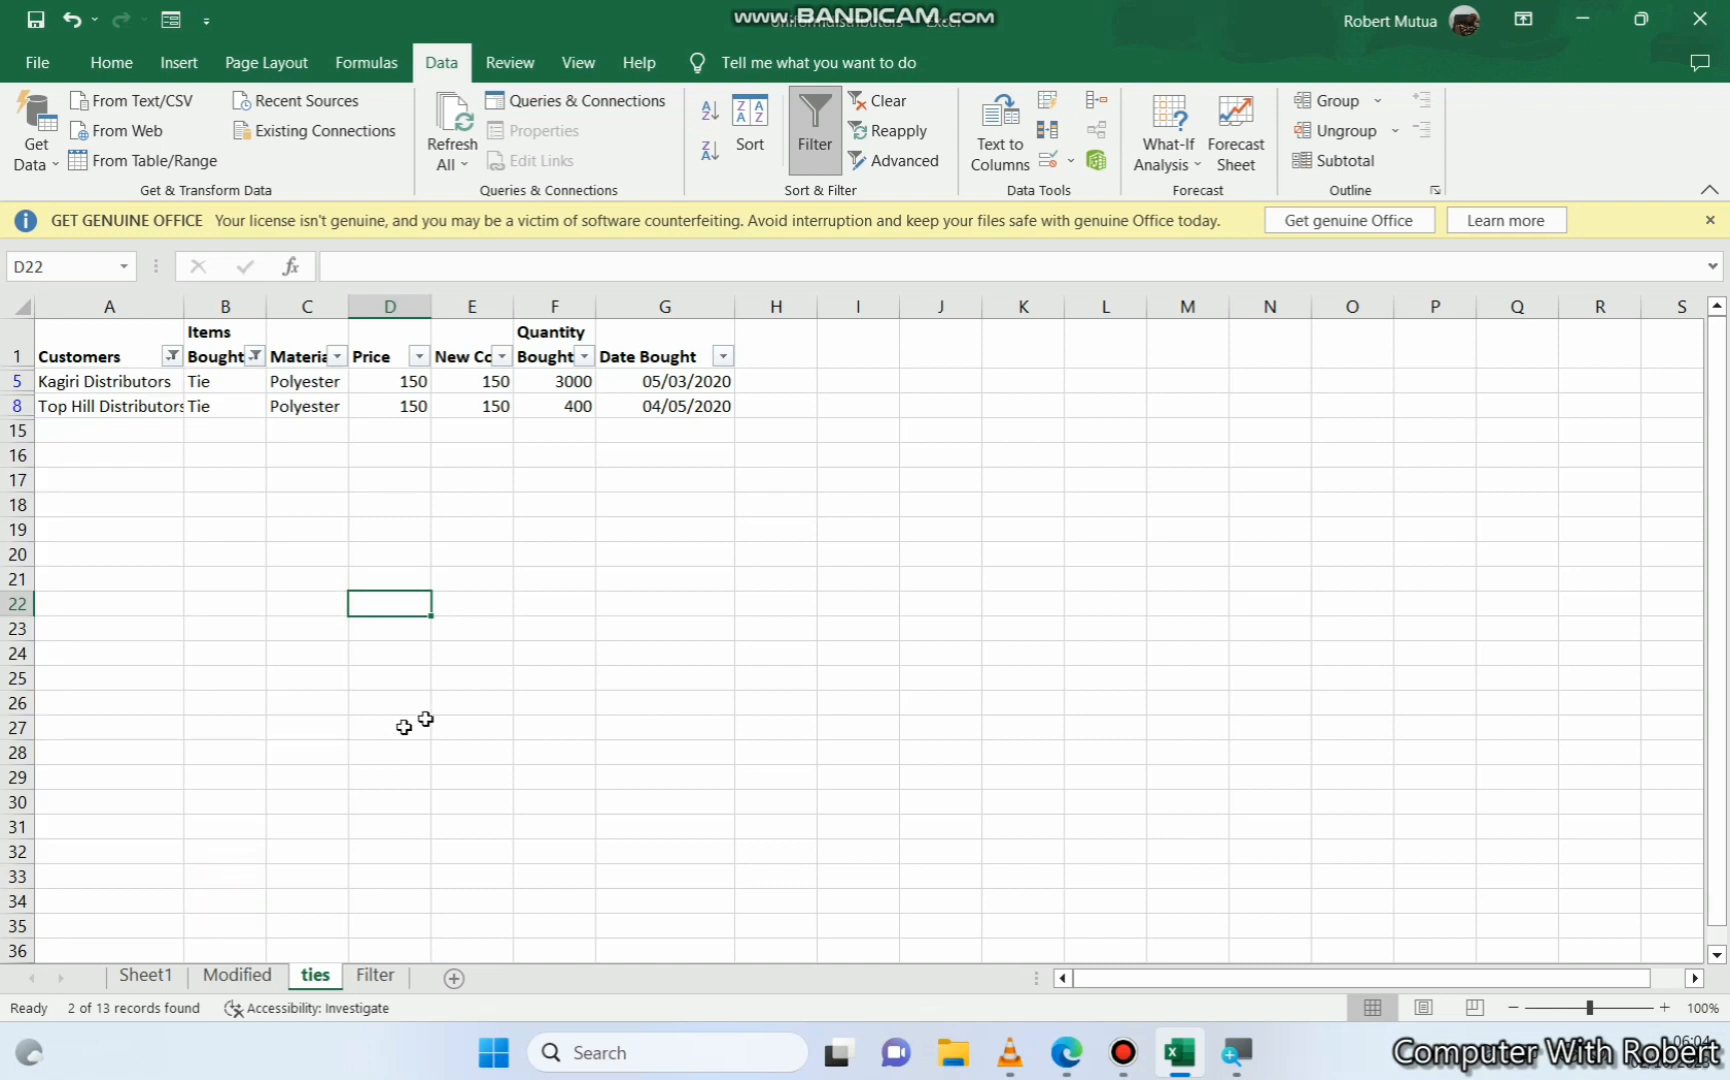
{"action": "left_click", "coordinate": [462, 704]}
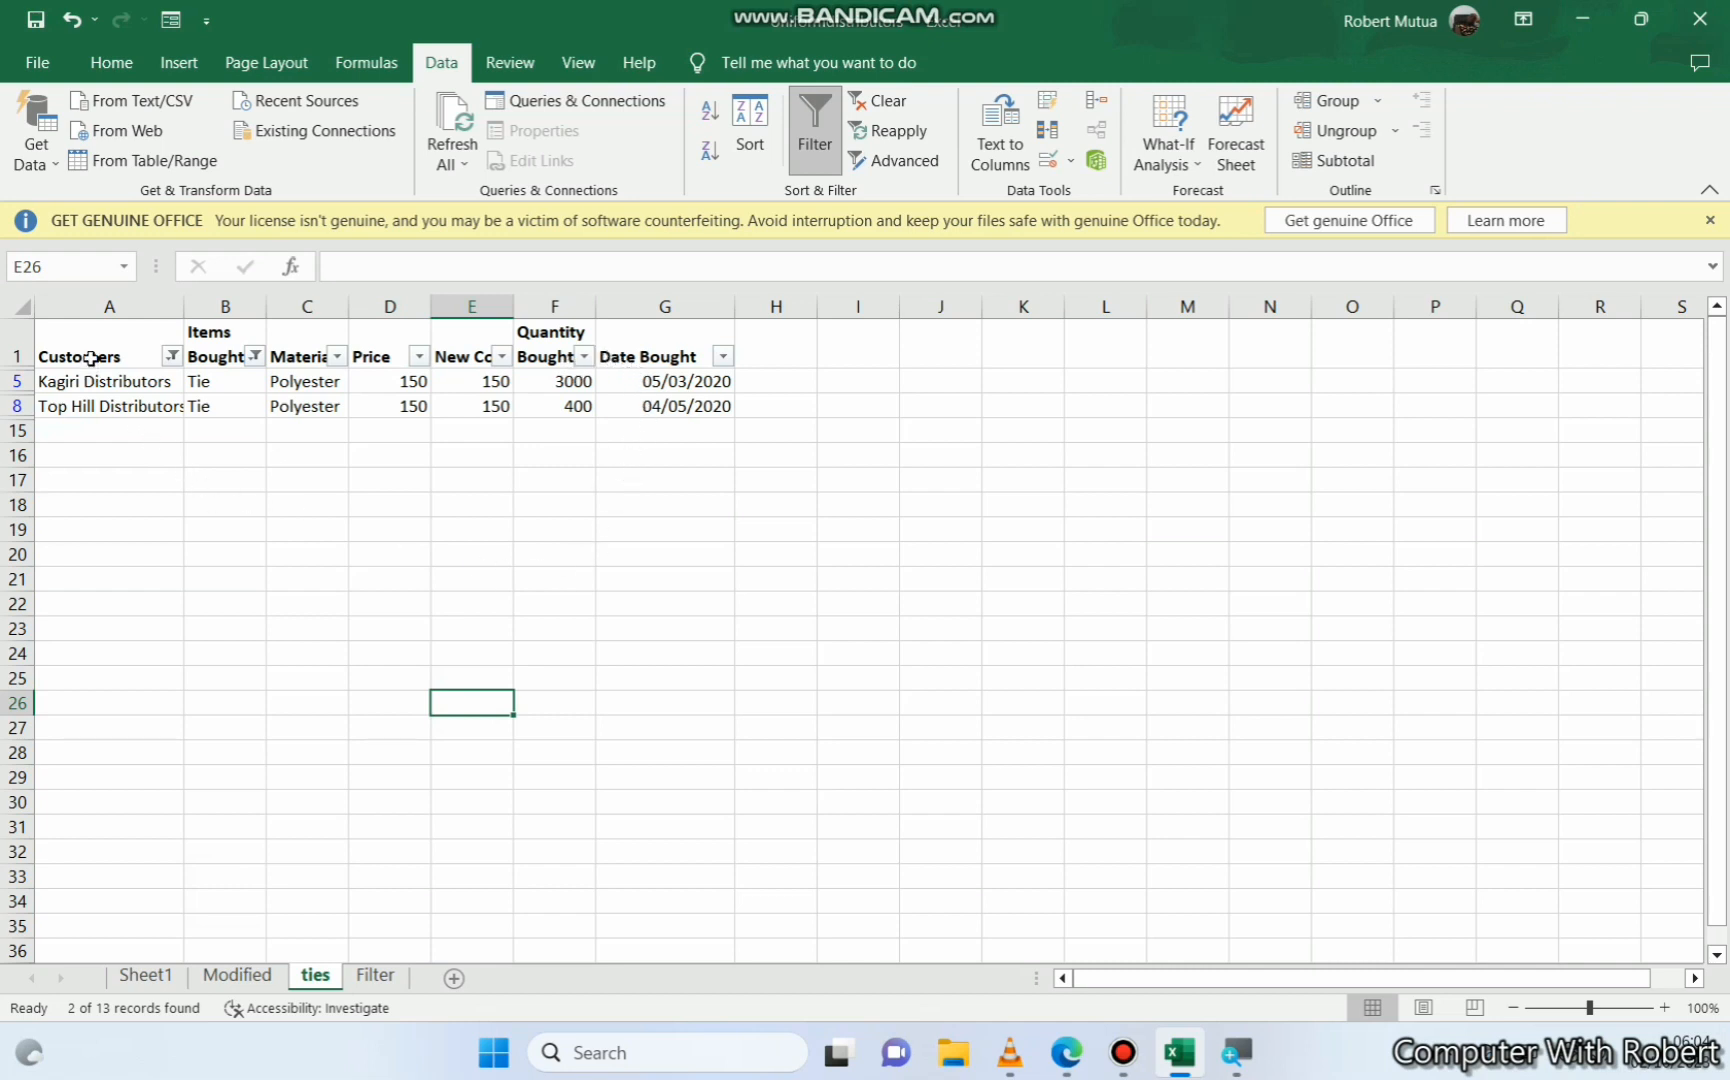
Compare the filtered Customers and Quantity Bought cells with the Kagiri and Top Hill tie rows on Sheet1 and return to the ties sheet
{"action": "left_click_drag", "start_coordinate": [91, 353], "coordinate": [98, 404]}
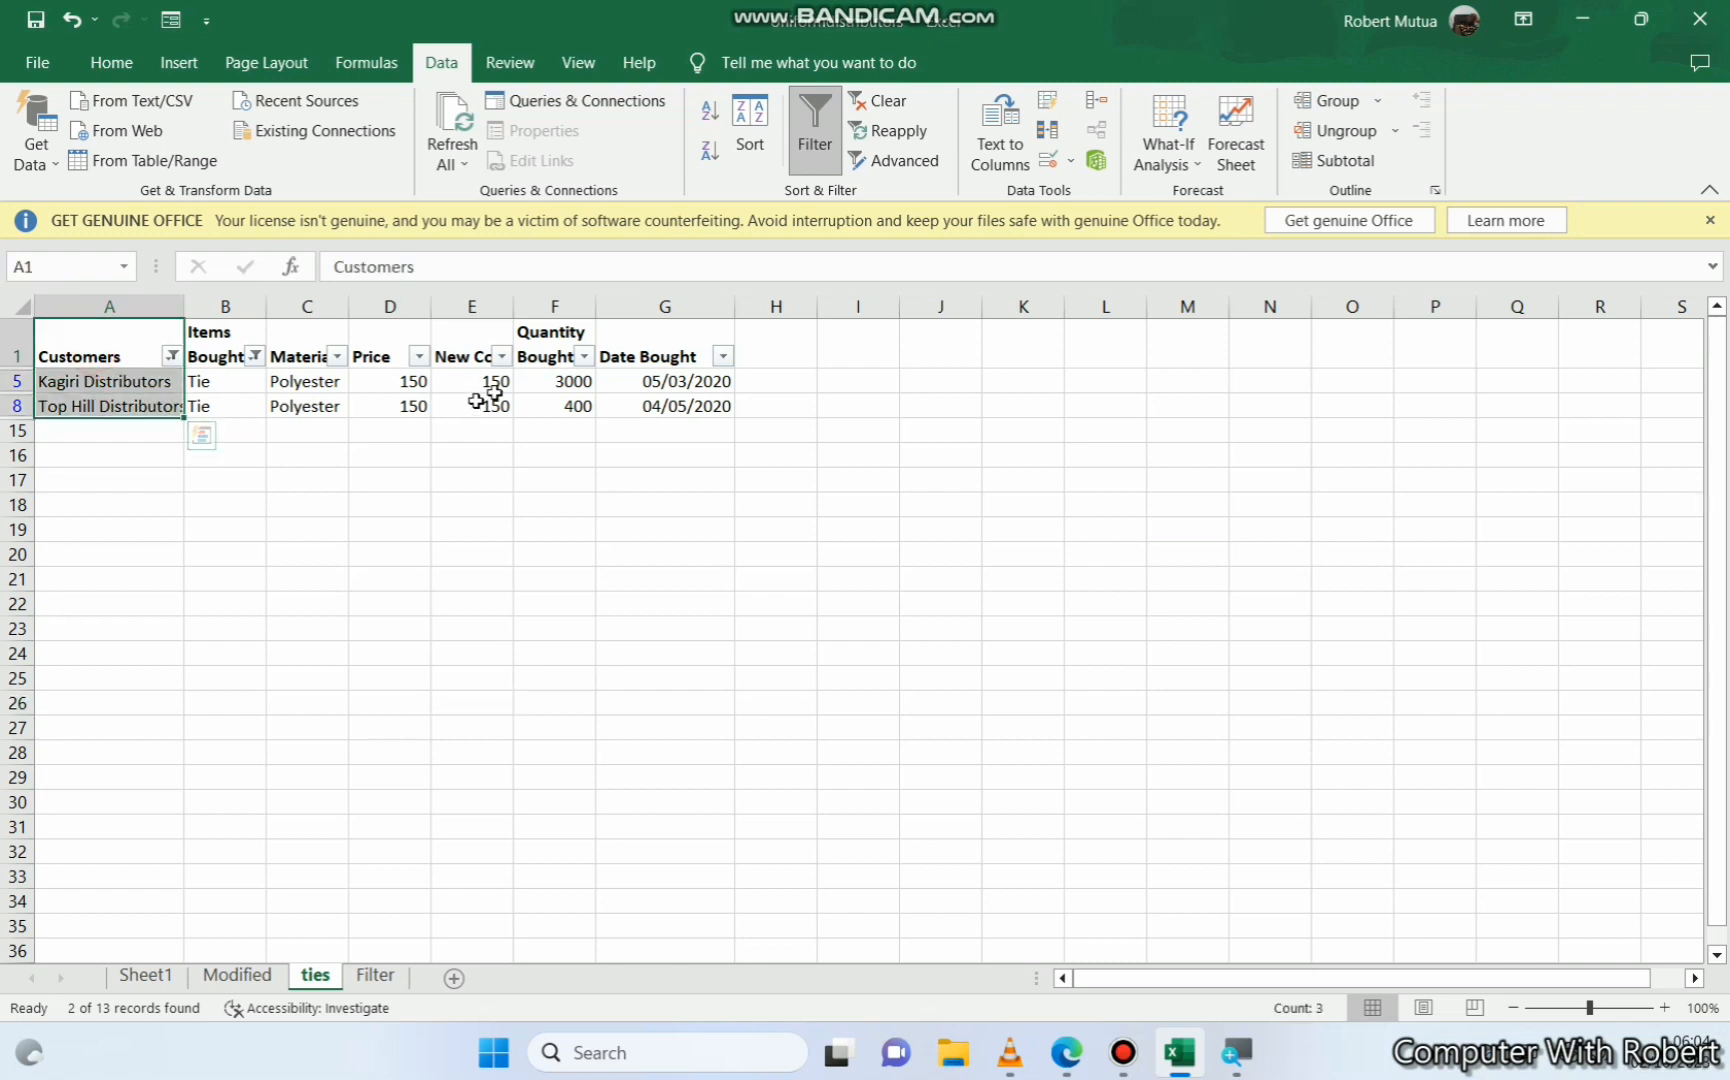
{"action": "left_click_drag", "start_coordinate": [557, 354], "coordinate": [552, 407], "text": "ctrl"}
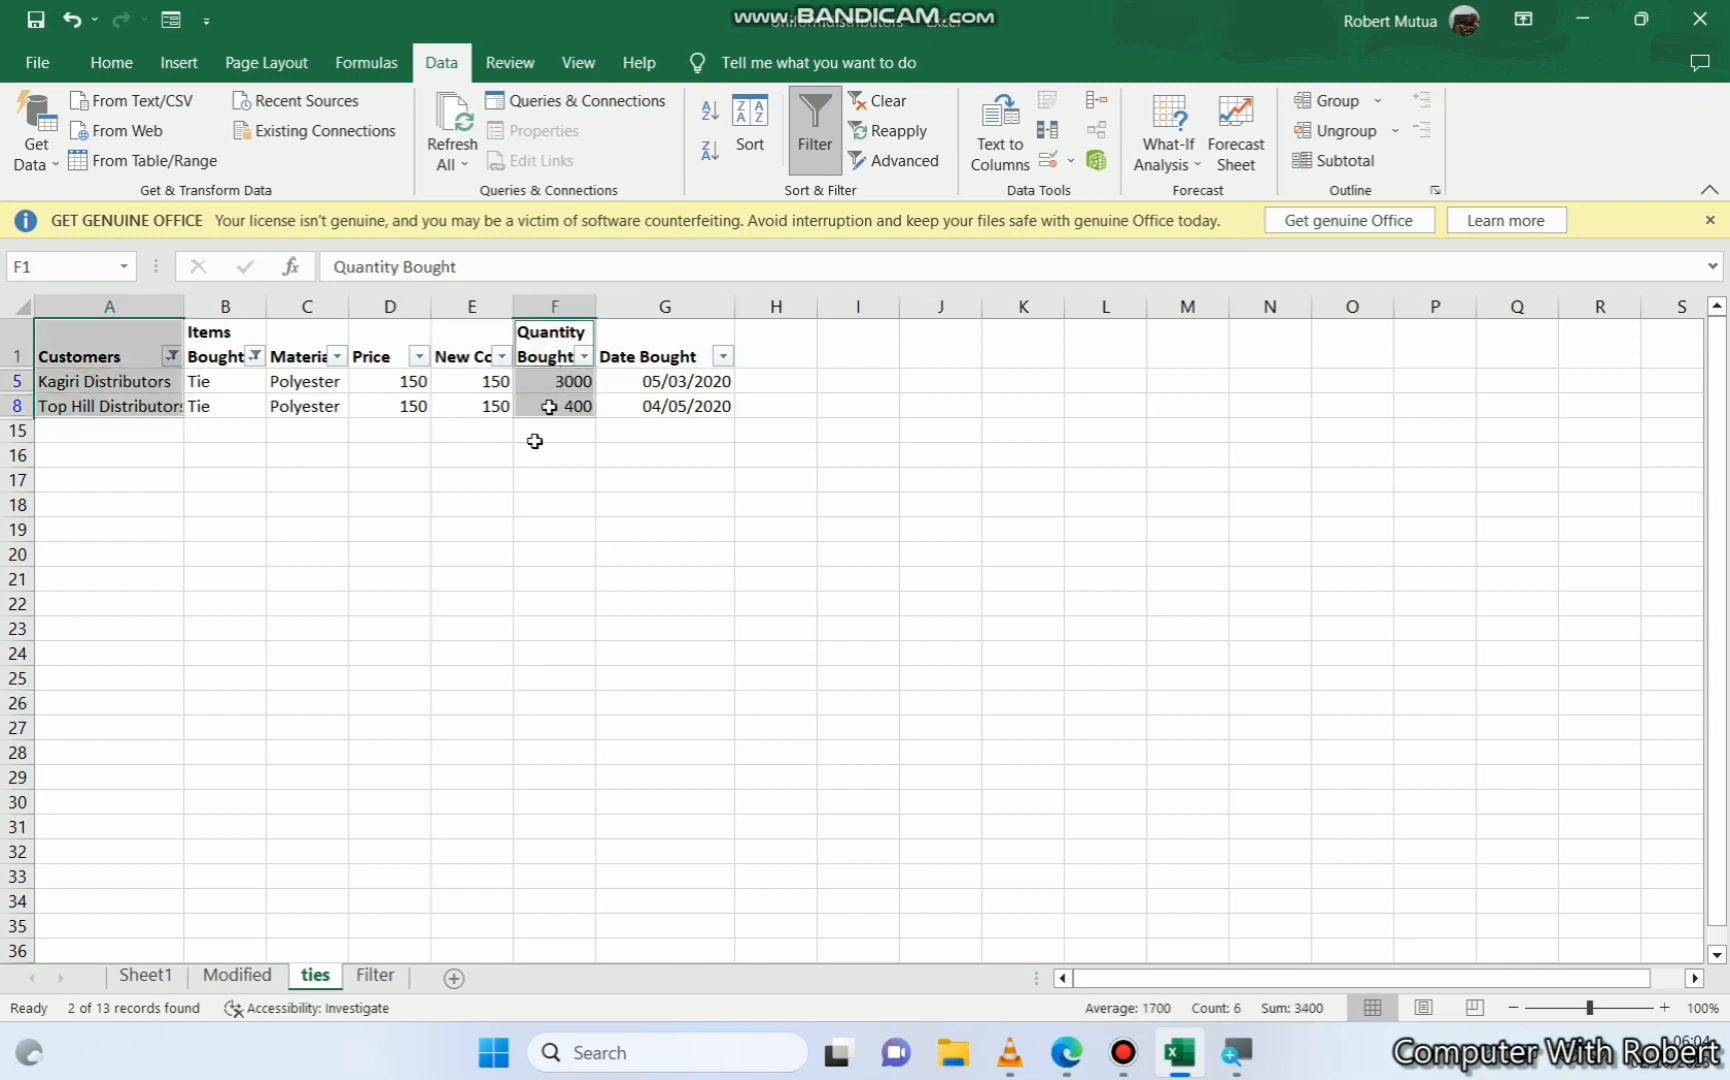
{"action": "left_click", "coordinate": [141, 974]}
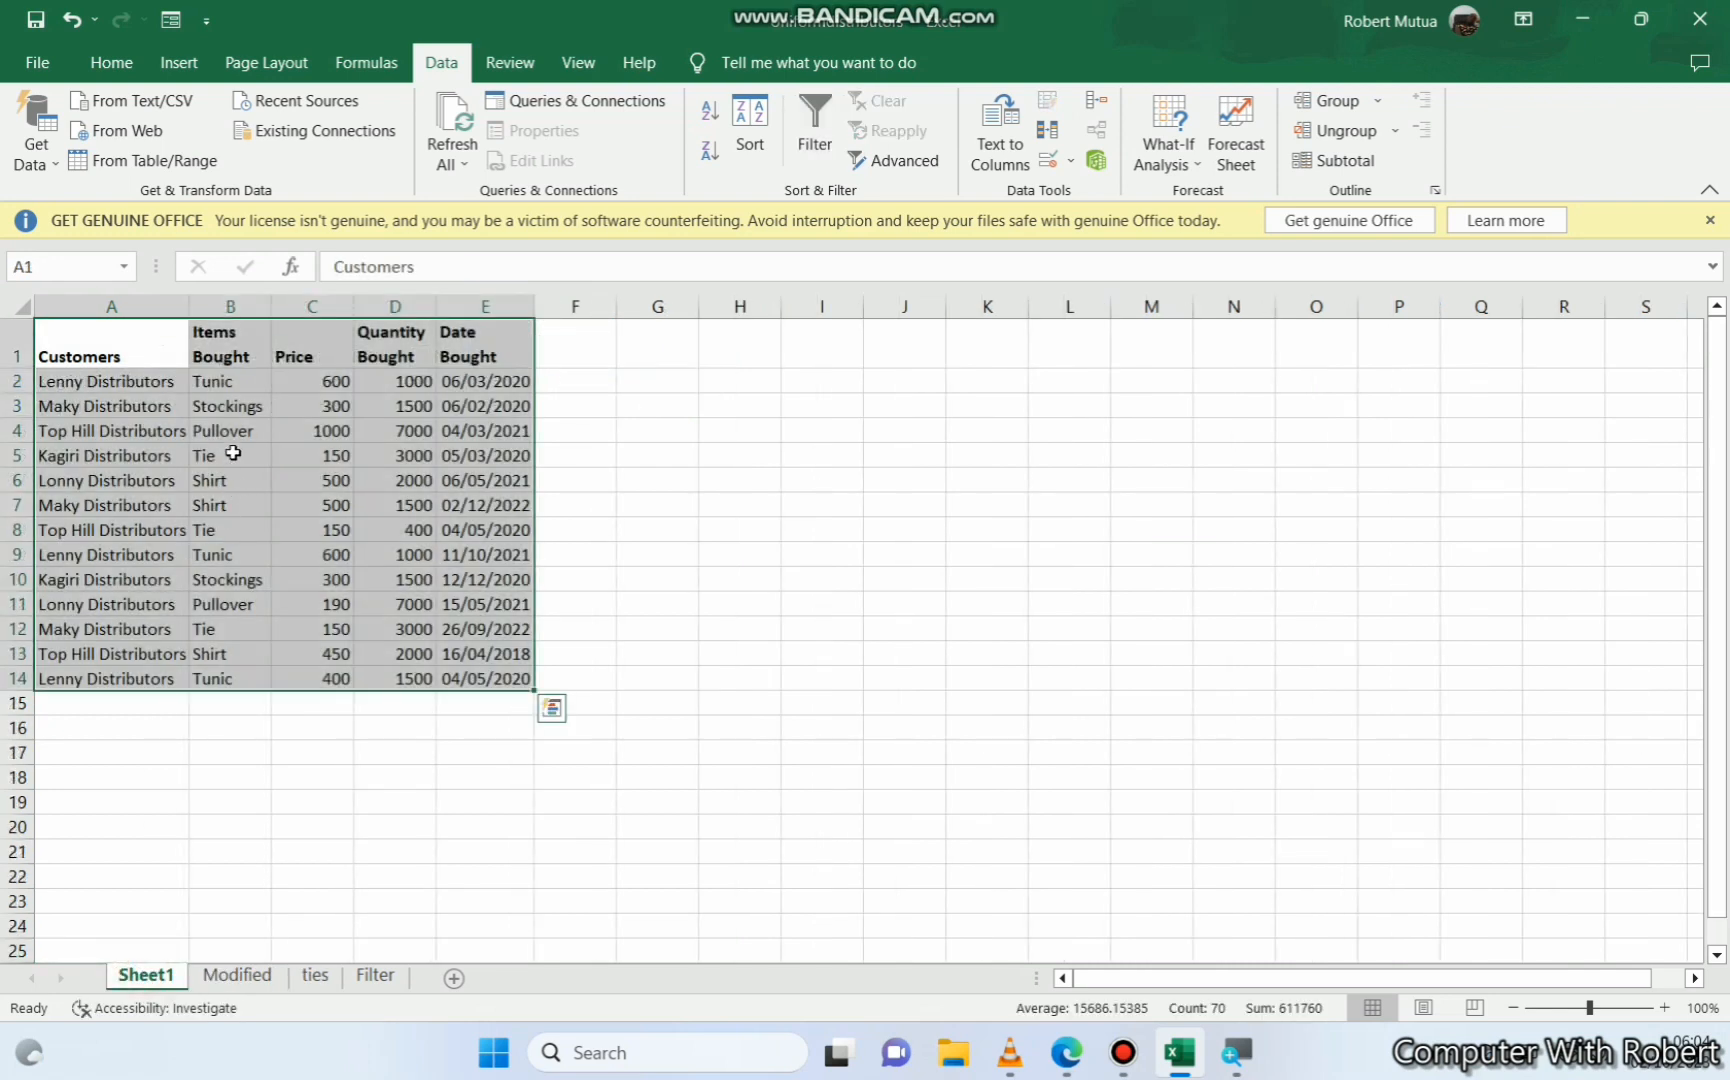
{"action": "left_click", "coordinate": [233, 453]}
{"action": "left_click_drag", "start_coordinate": [85, 460], "coordinate": [191, 457]}
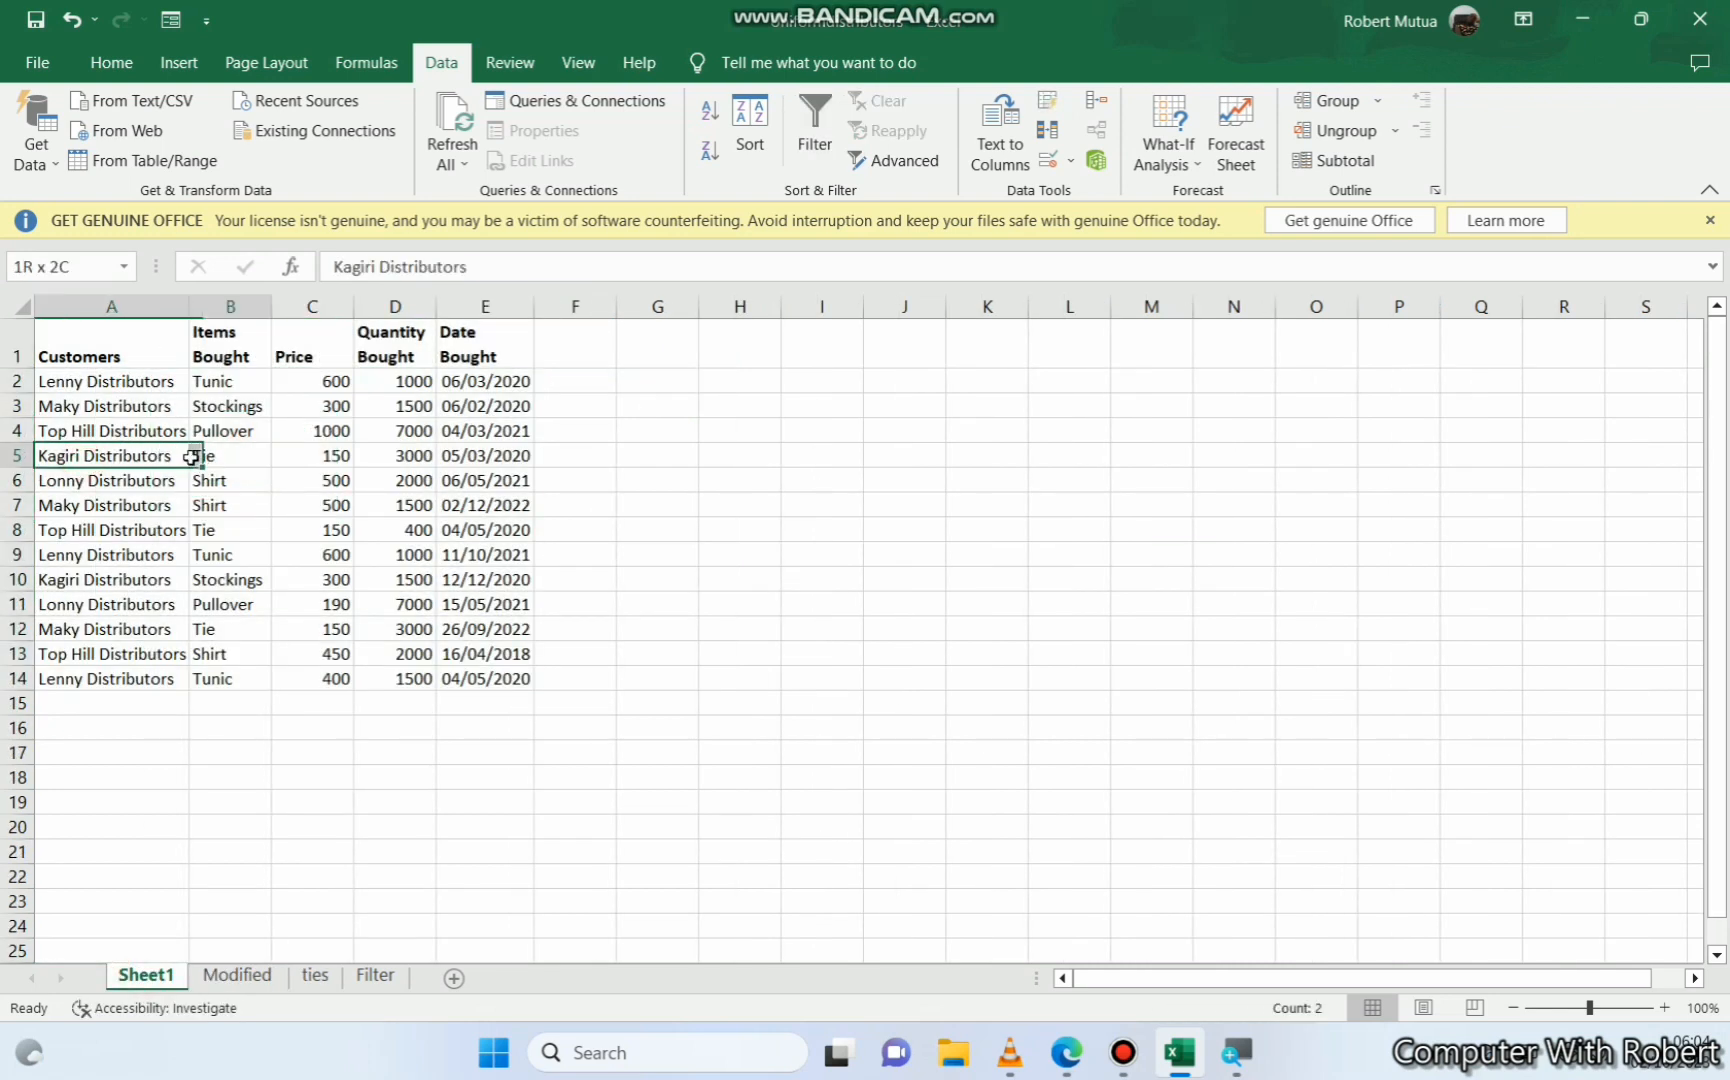
{"action": "left_click_drag", "start_coordinate": [90, 530], "coordinate": [198, 532]}
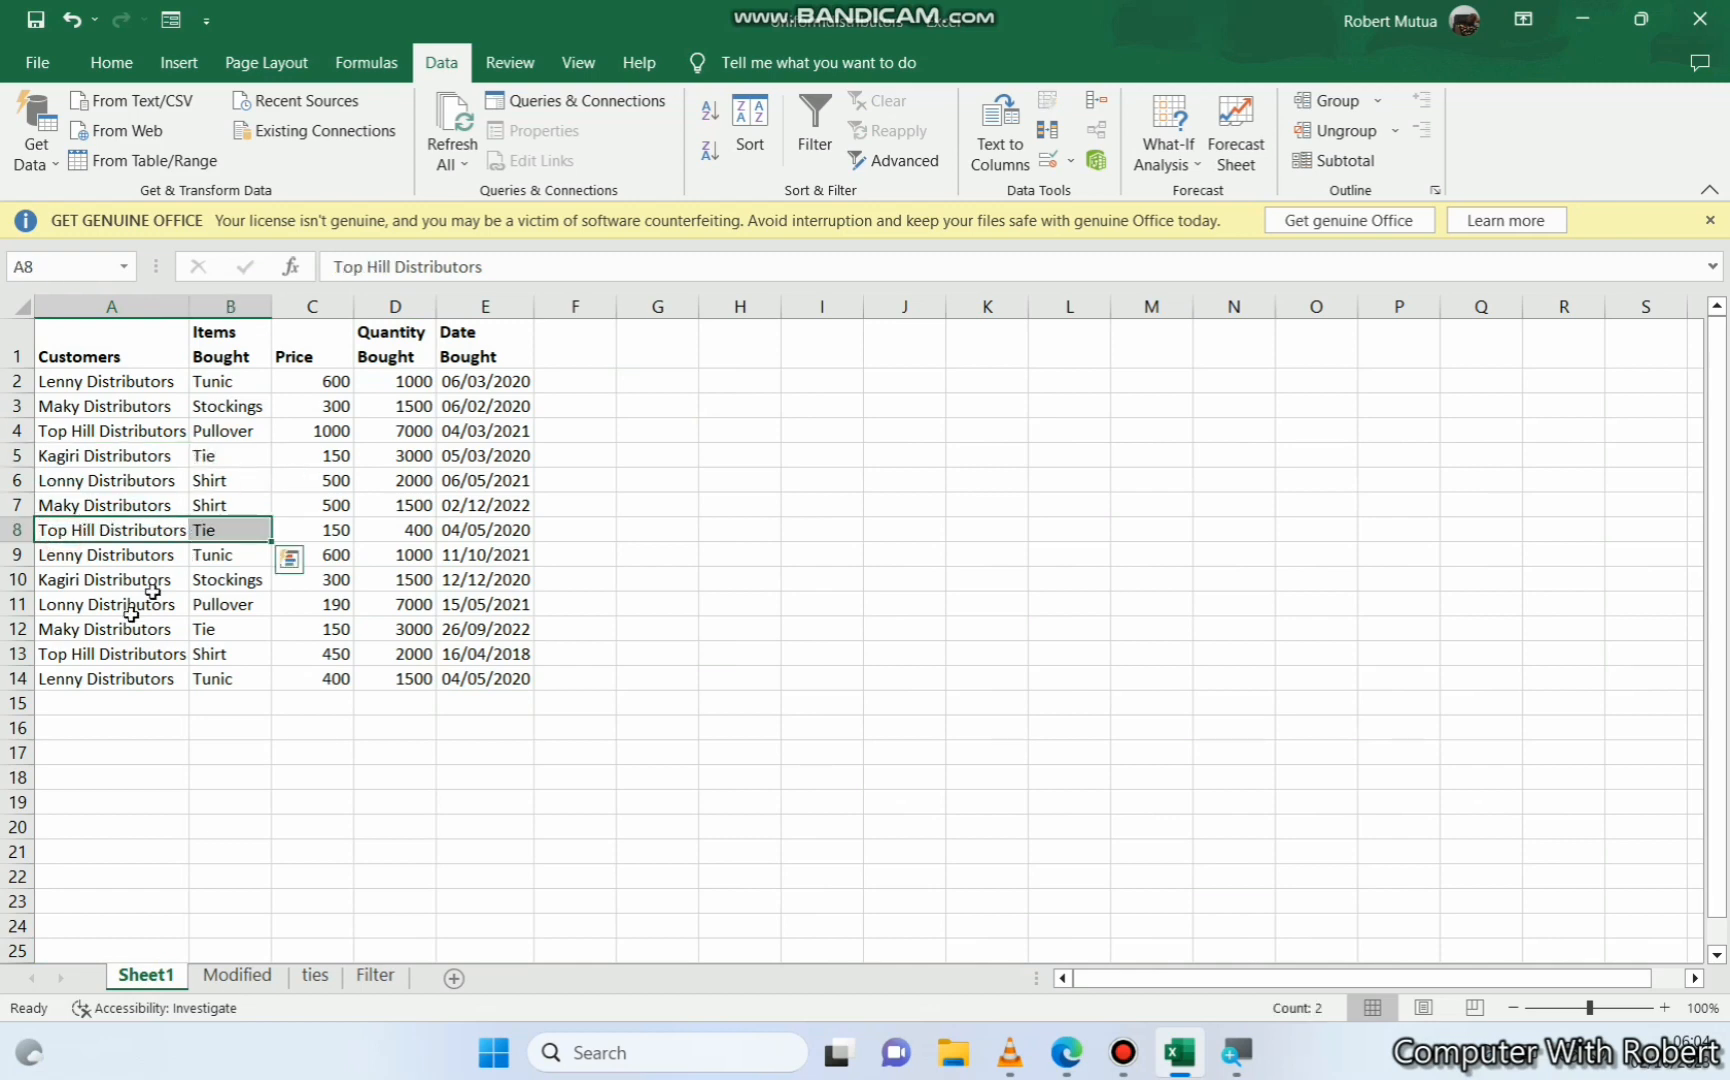
{"action": "left_click", "coordinate": [378, 976]}
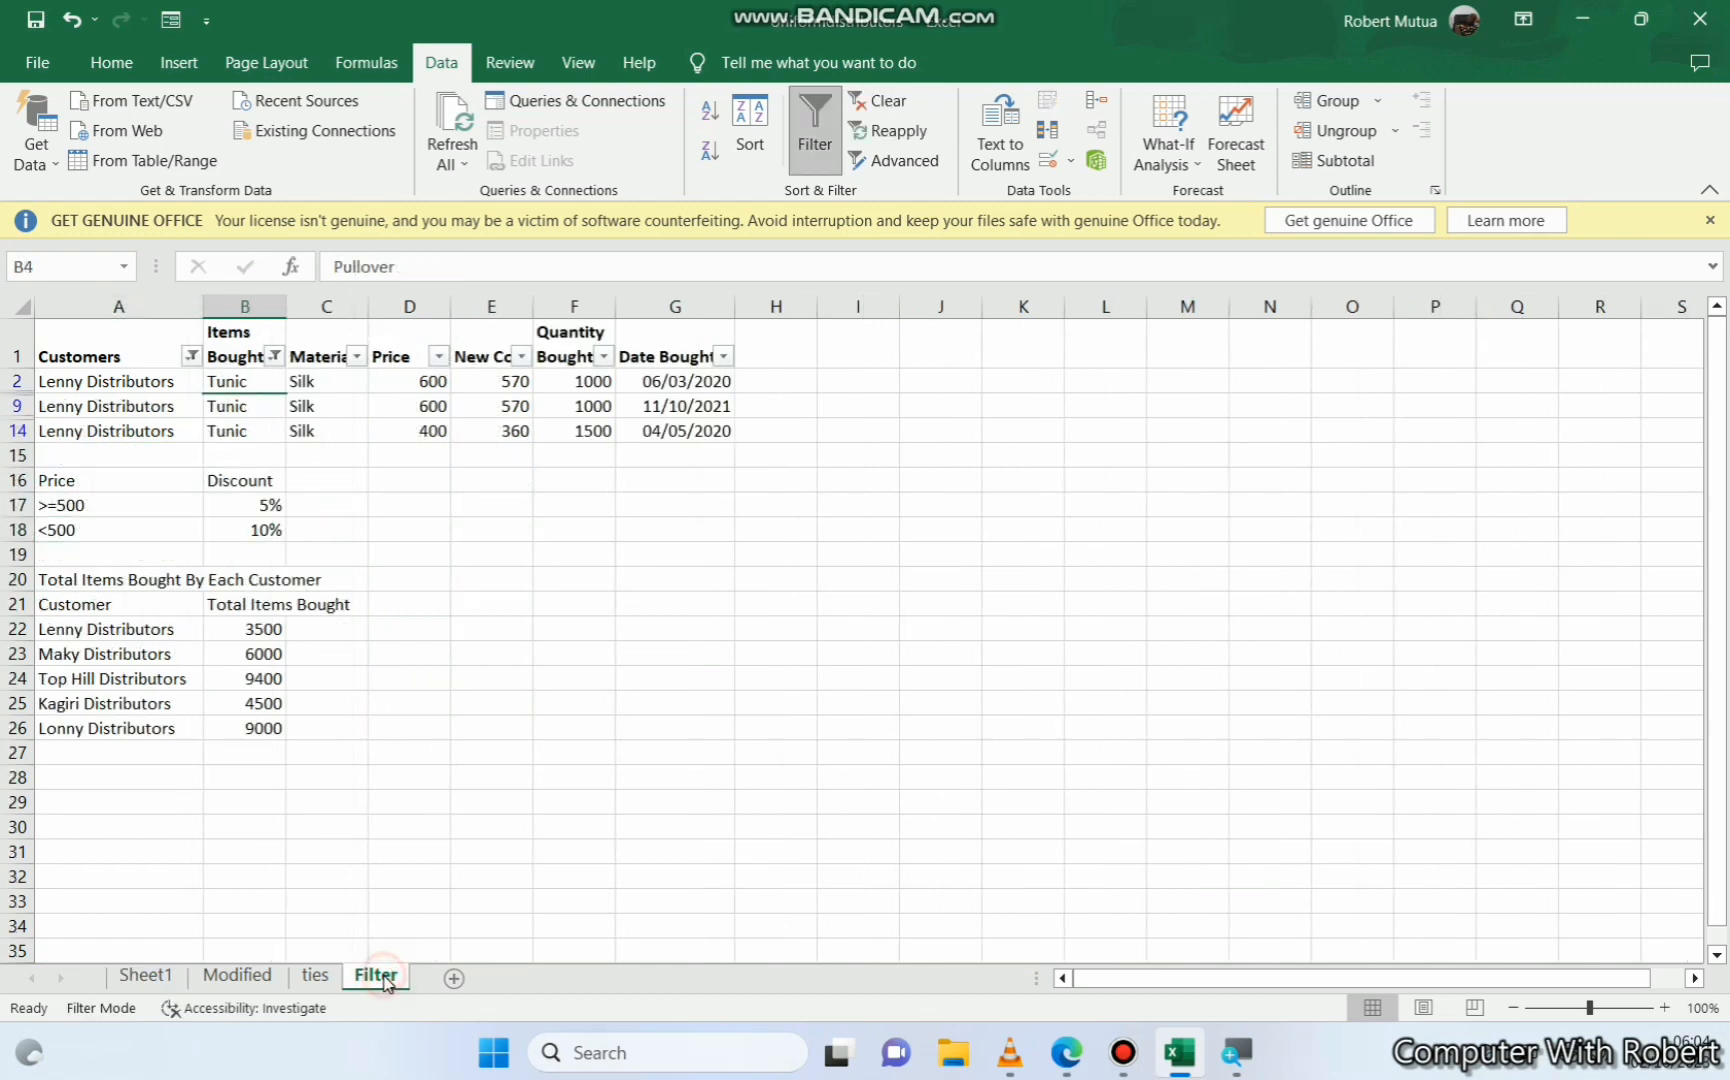
{"action": "left_click", "coordinate": [315, 975]}
Select the visible Customers and Quantity Bought cells with their headers and check the required chart type in question h of sp.pdf
{"action": "left_click_drag", "start_coordinate": [88, 362], "coordinate": [88, 410]}
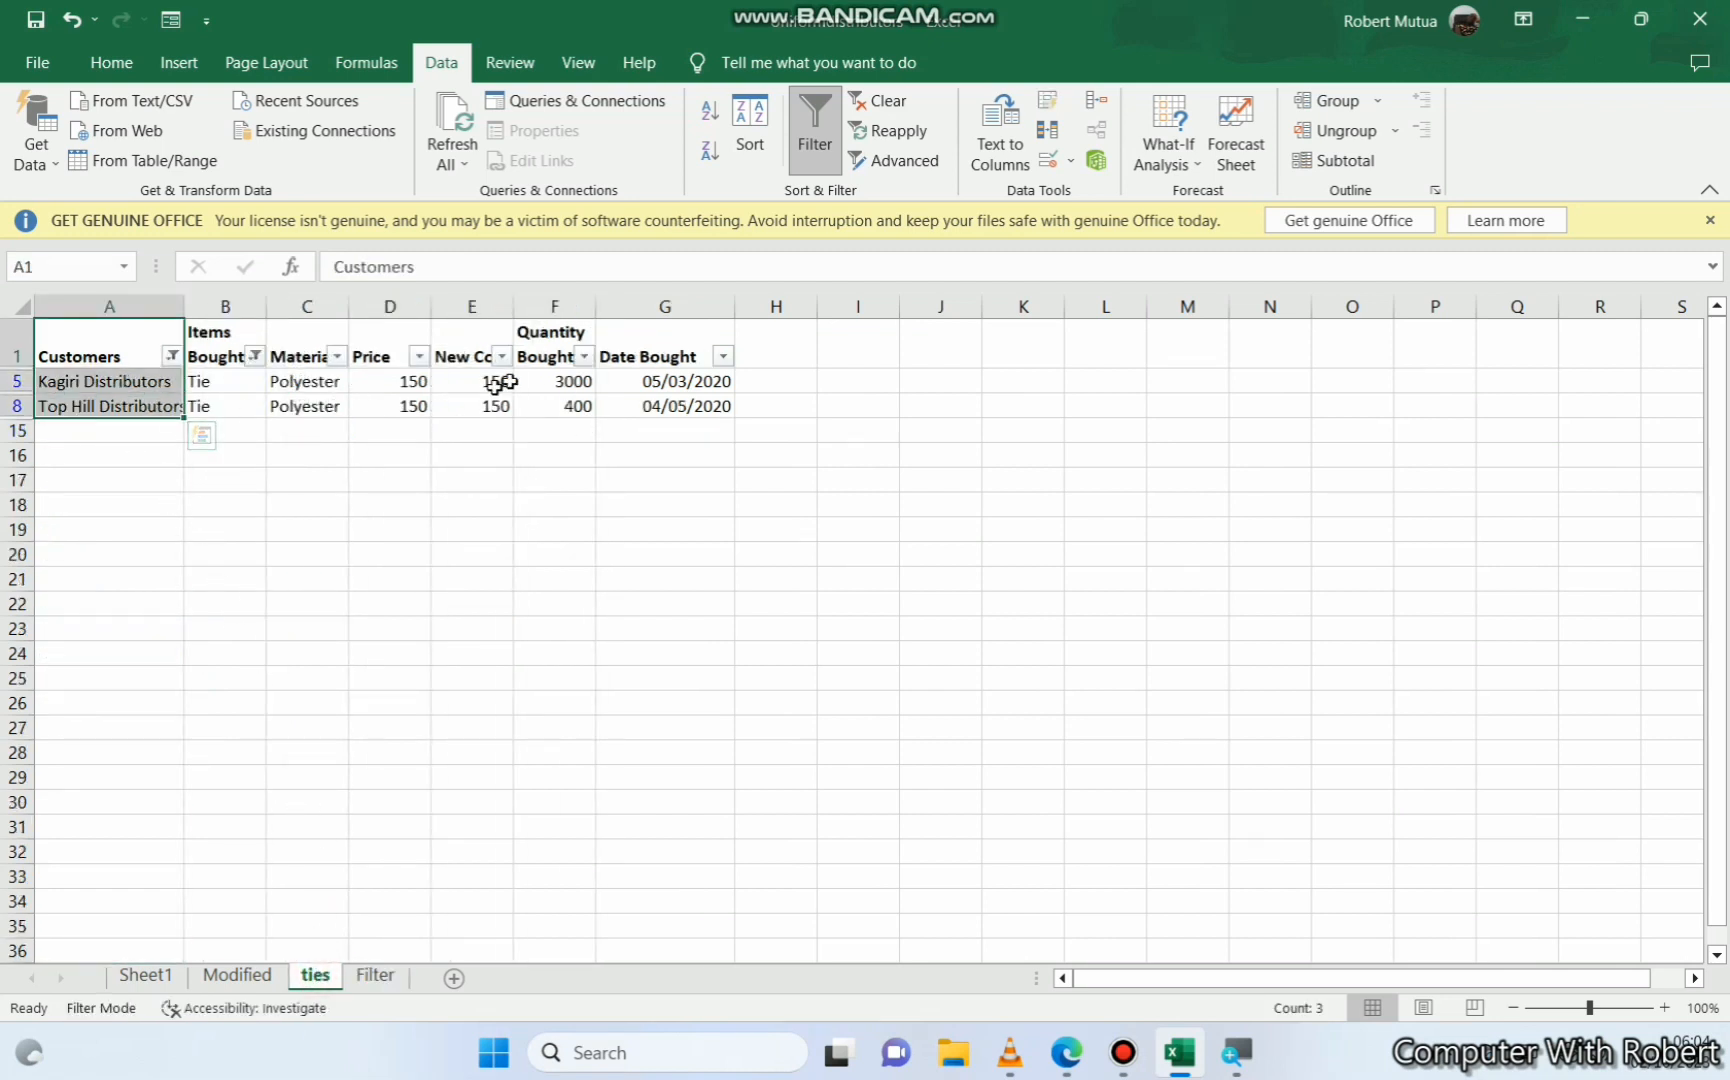
{"action": "left_click_drag", "start_coordinate": [552, 350], "coordinate": [550, 407]}
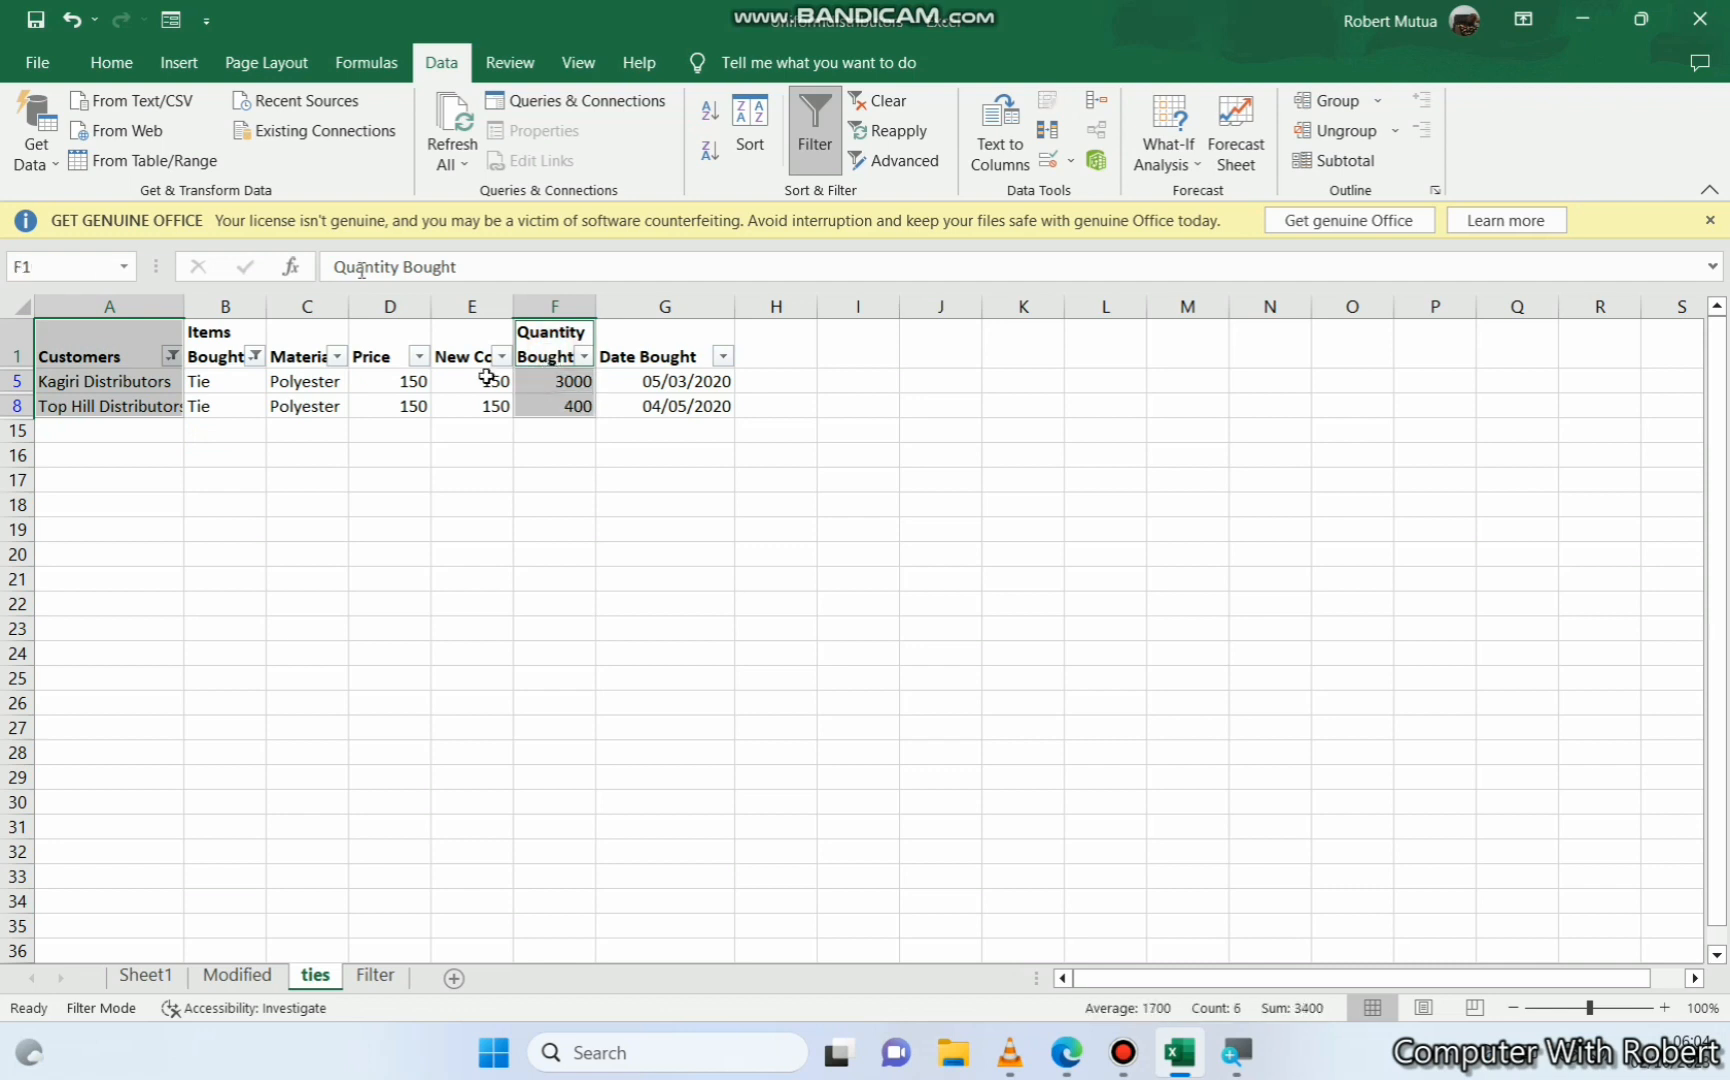
{"action": "left_click", "coordinate": [179, 64]}
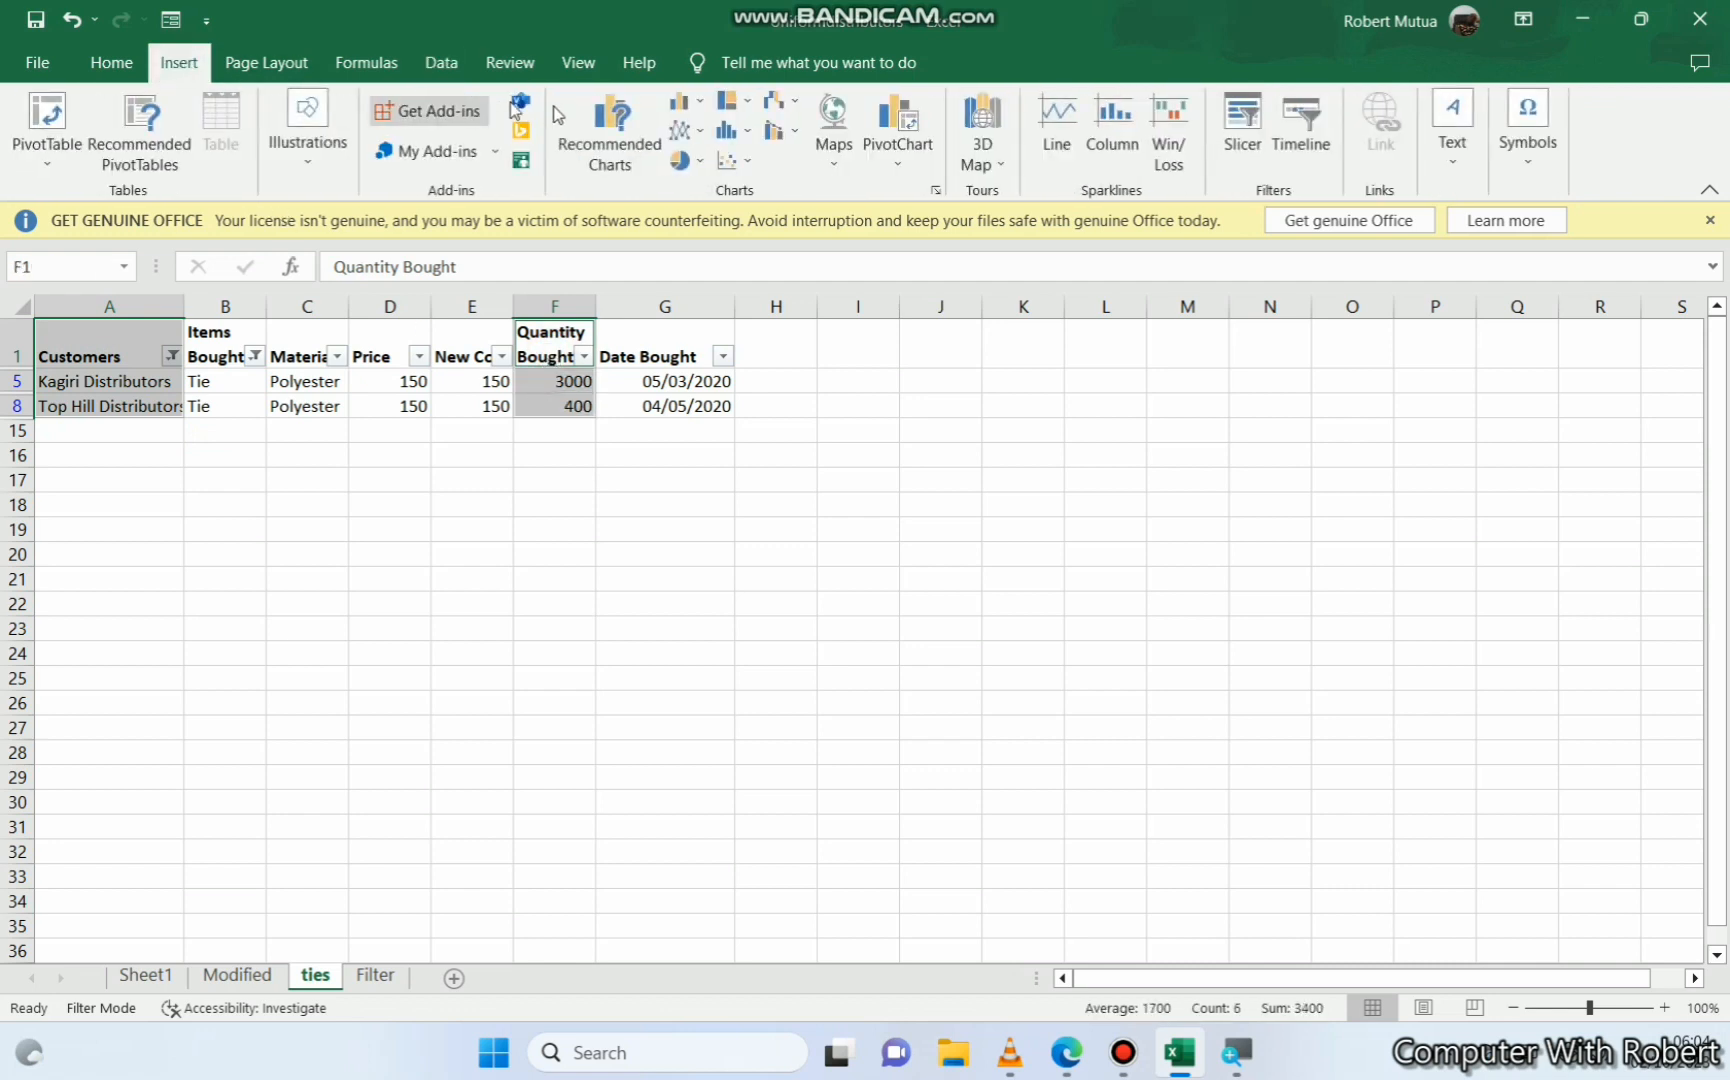
{"action": "left_click", "coordinate": [1067, 1053]}
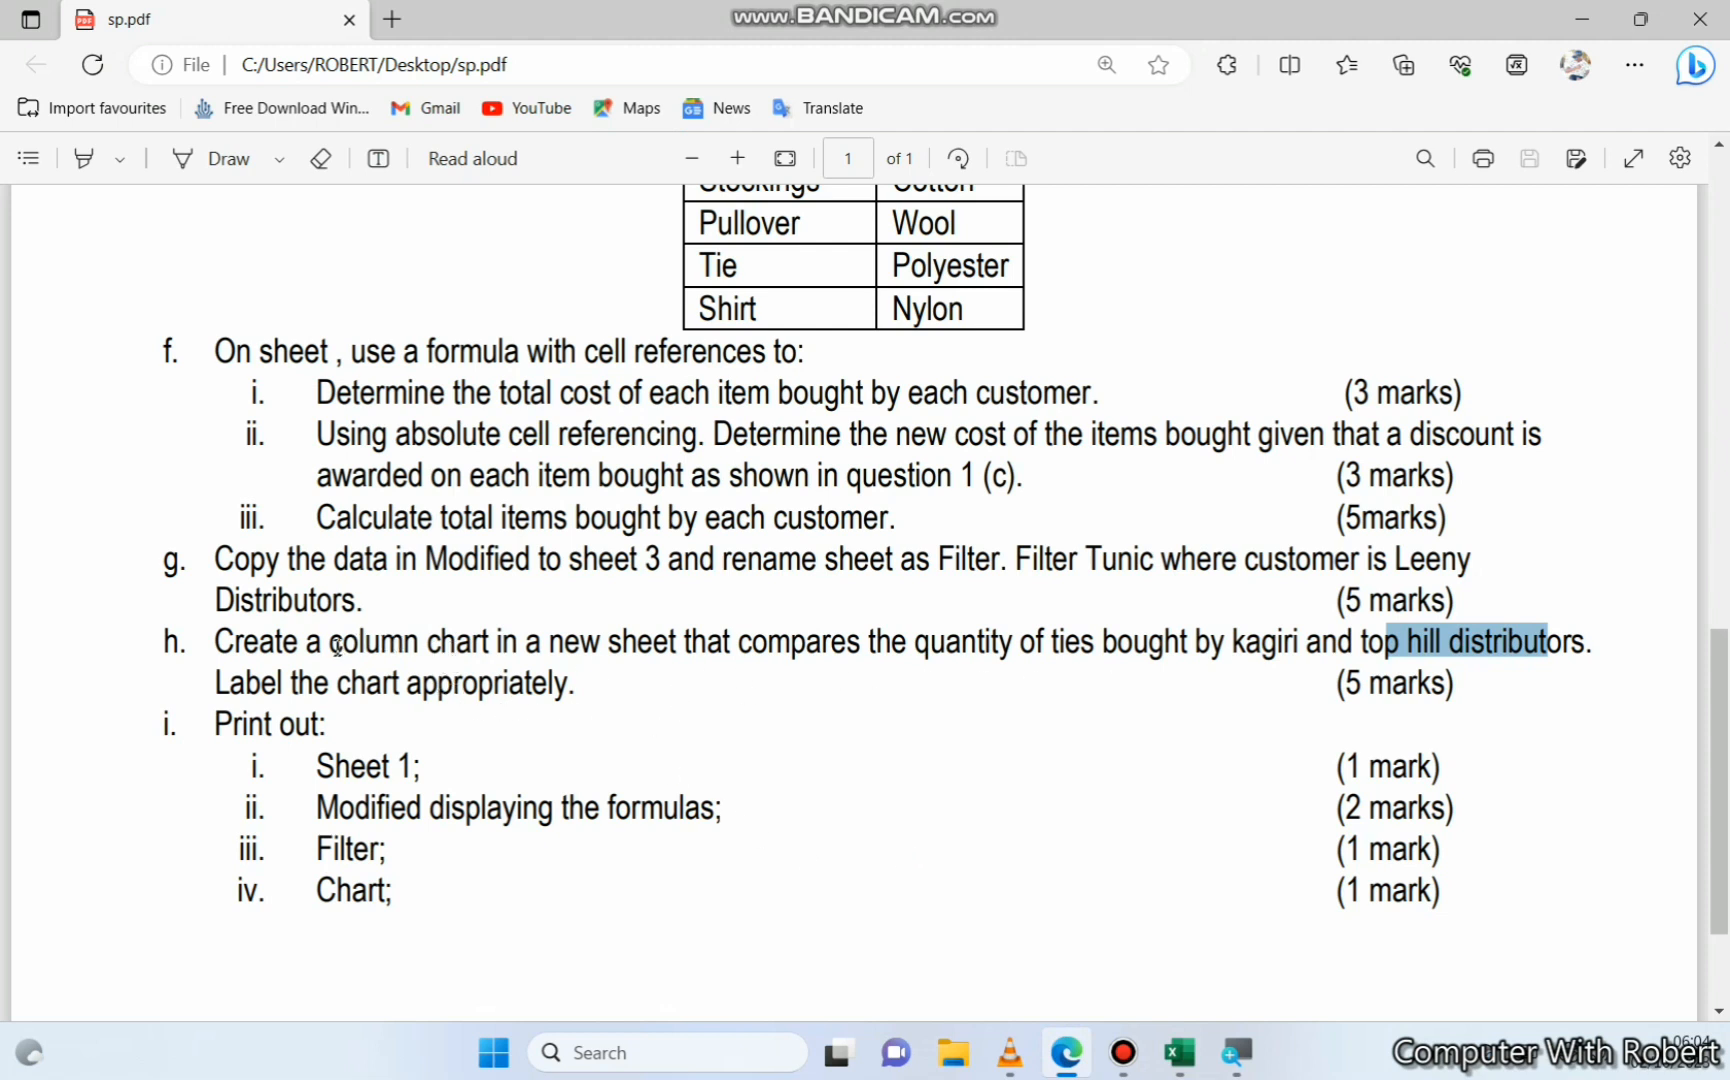
{"action": "left_click_drag", "start_coordinate": [330, 645], "coordinate": [472, 643]}
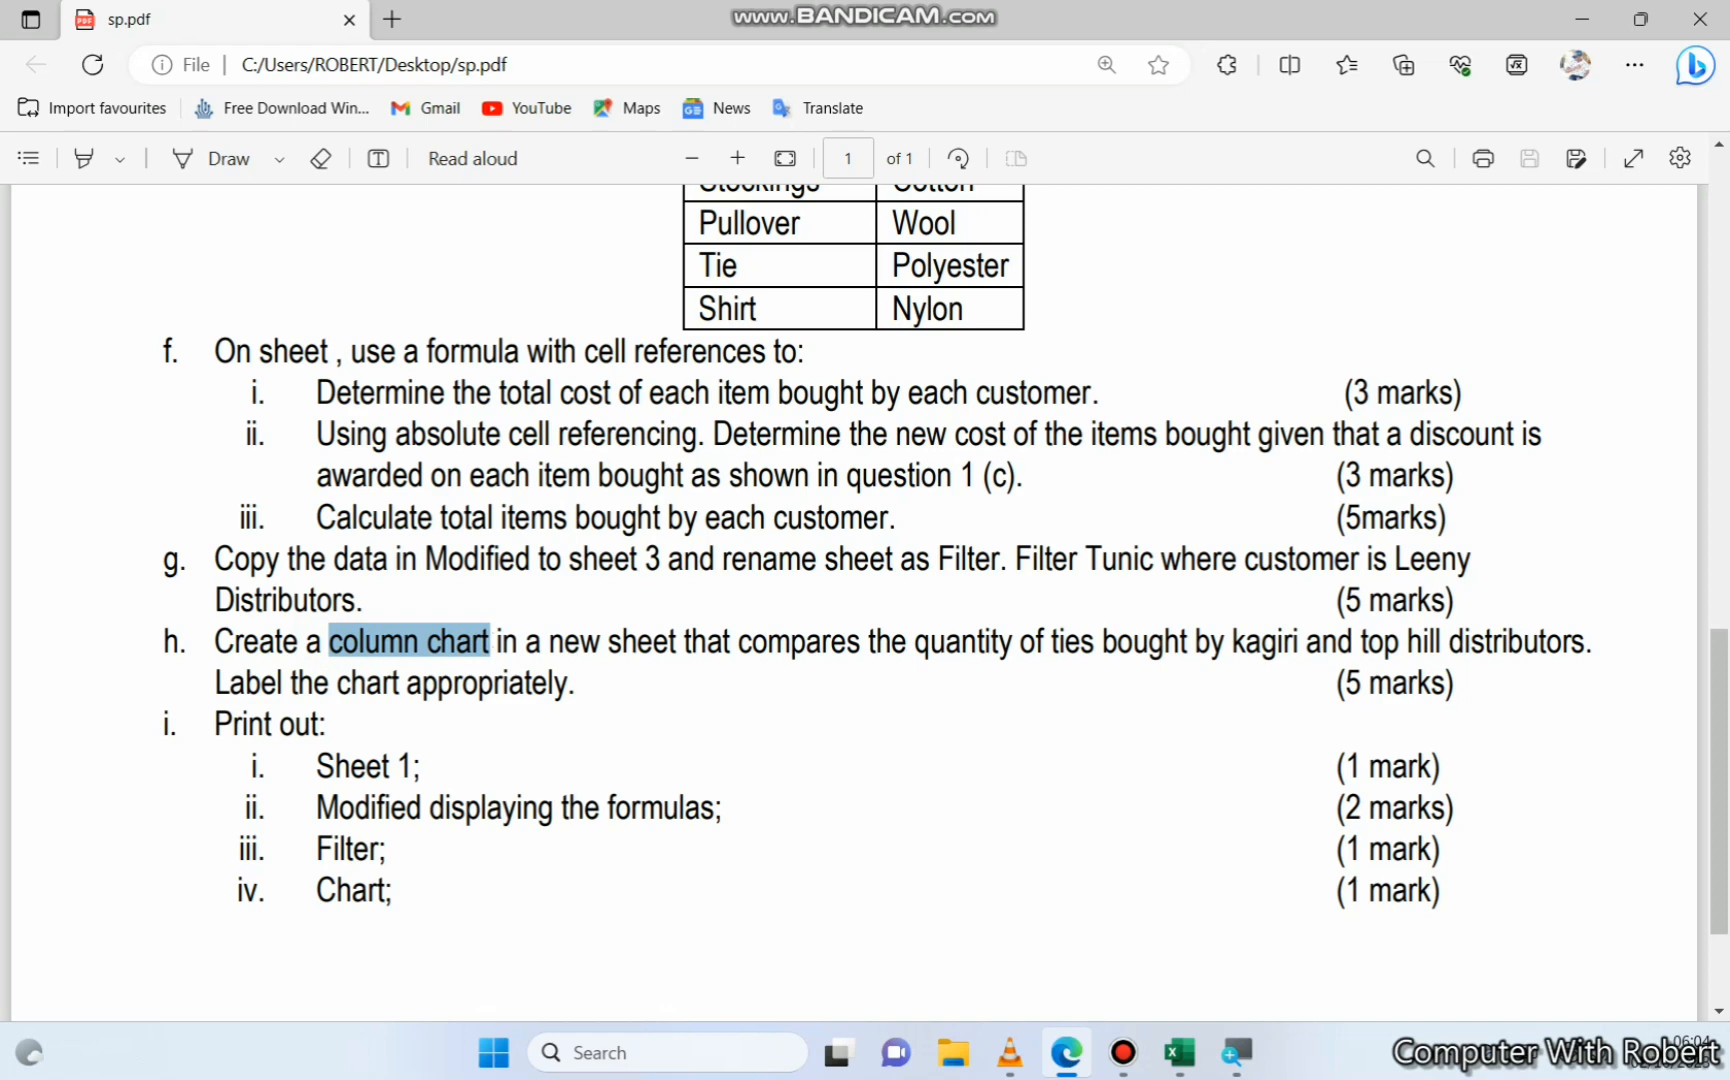
{"action": "left_click", "coordinate": [1062, 1058]}
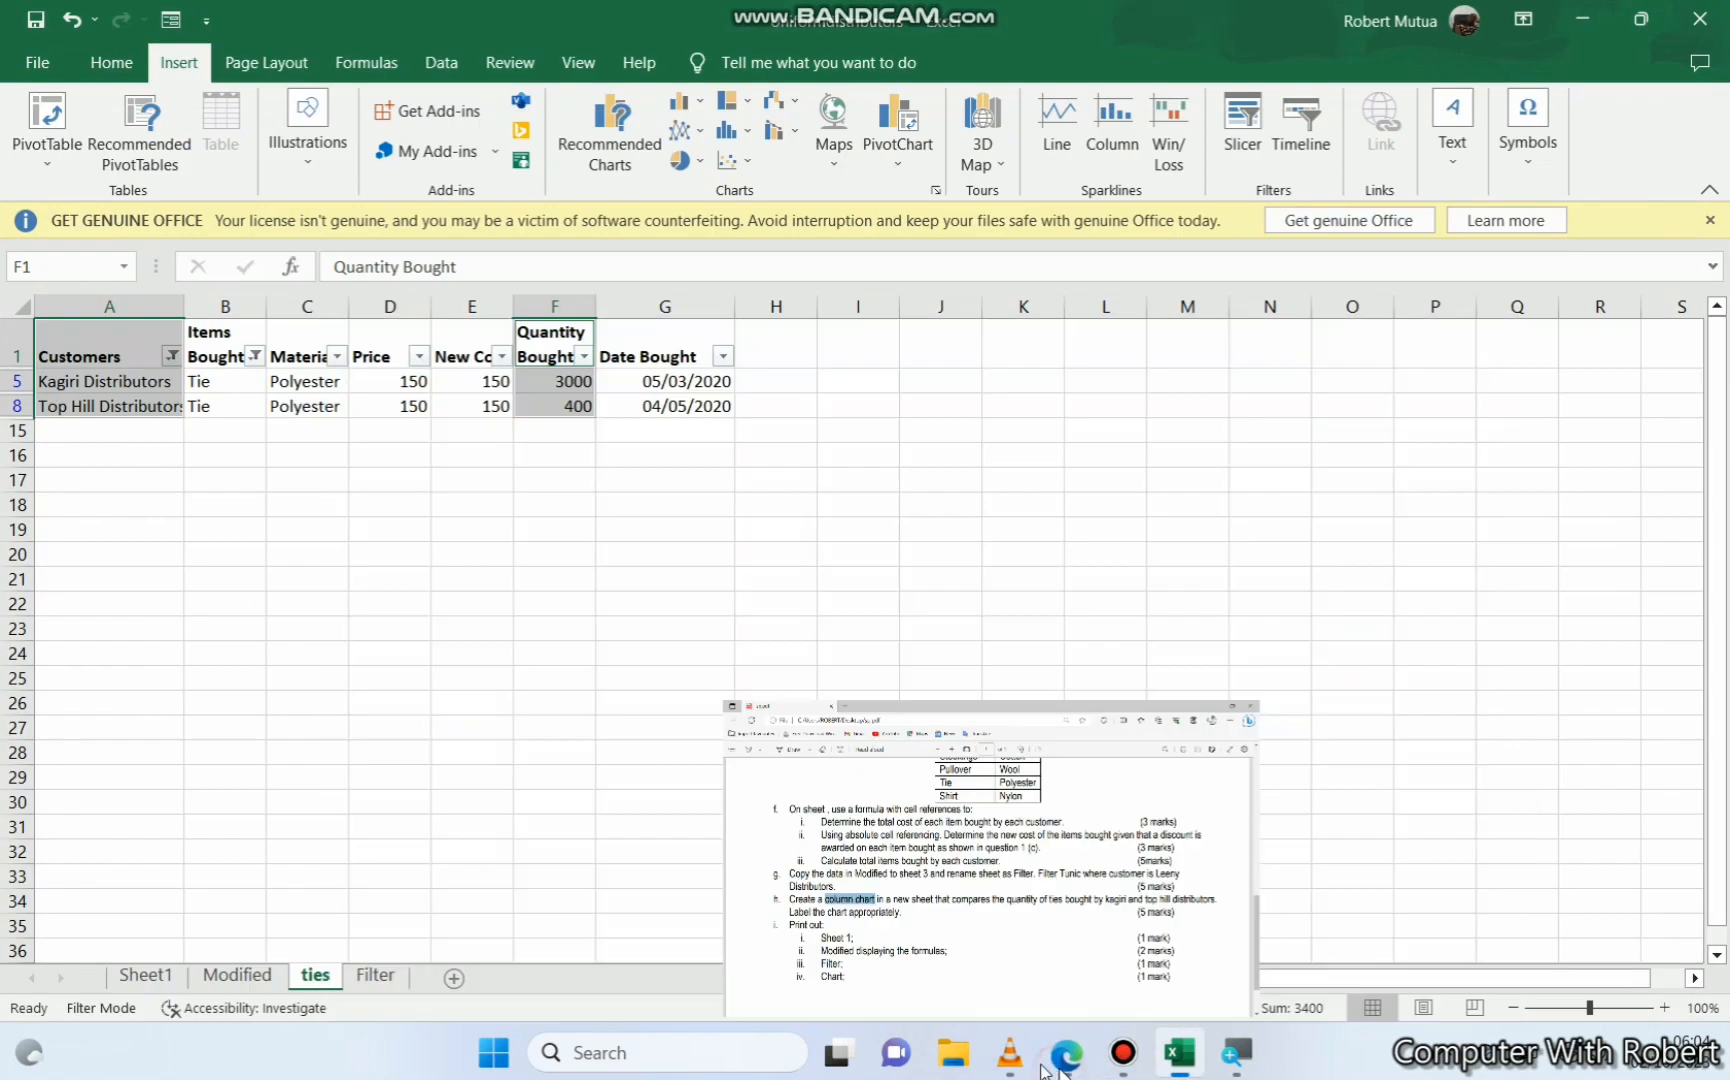
Insert a 2-D stacked column chart of the selected customers and quantities and check the labelling requirement in question h of sp.pdf
{"action": "left_click", "coordinate": [700, 101]}
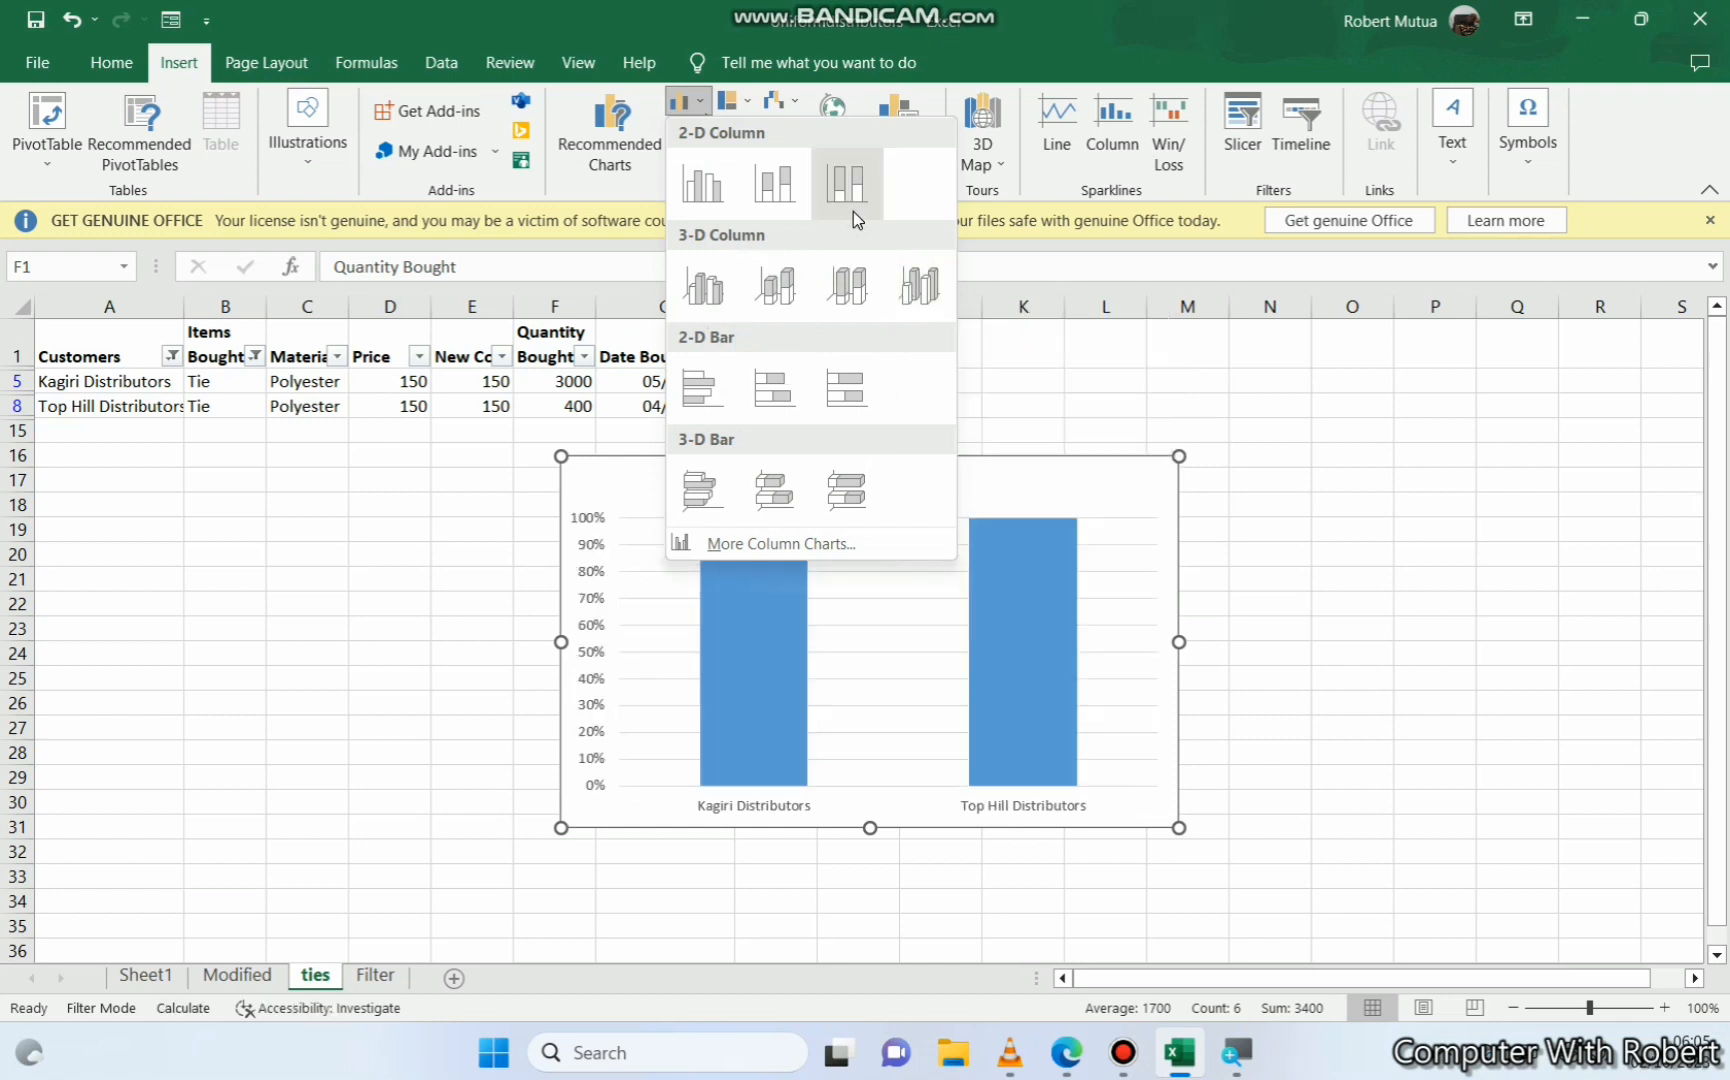
{"action": "left_click", "coordinate": [800, 218]}
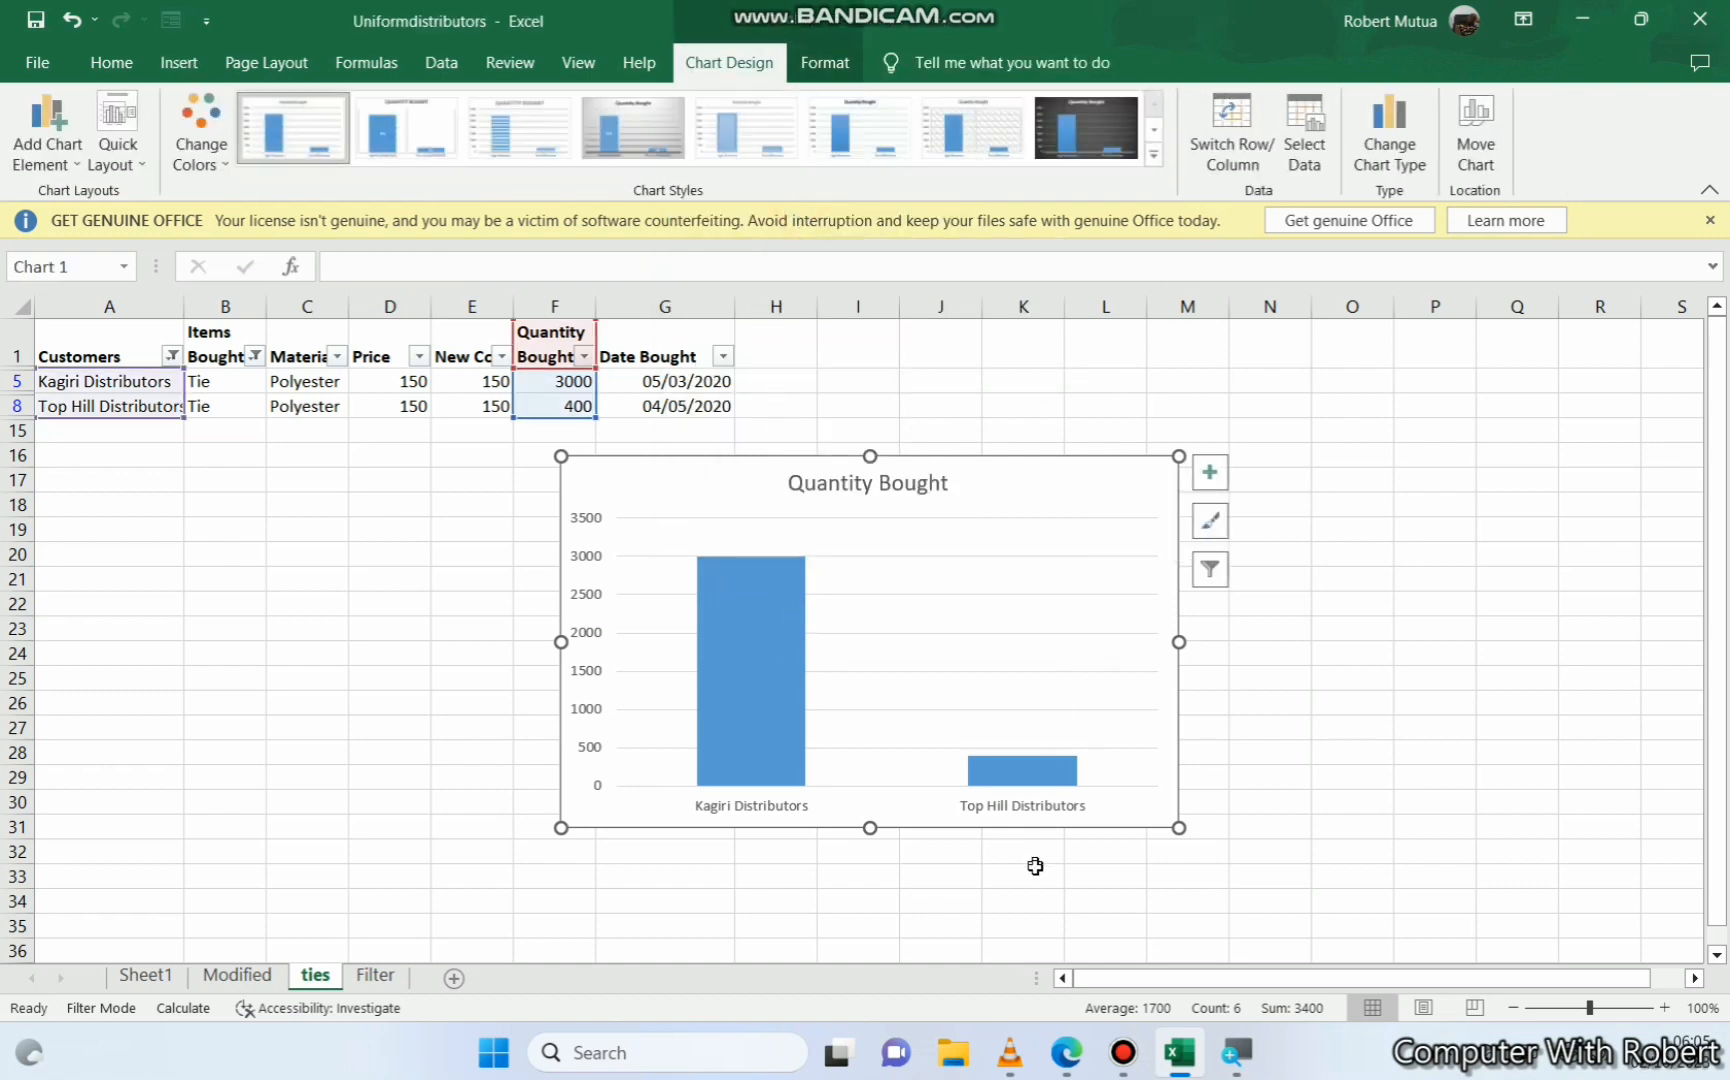
{"action": "left_click", "coordinate": [1066, 1052]}
{"action": "left_click", "coordinate": [470, 701]}
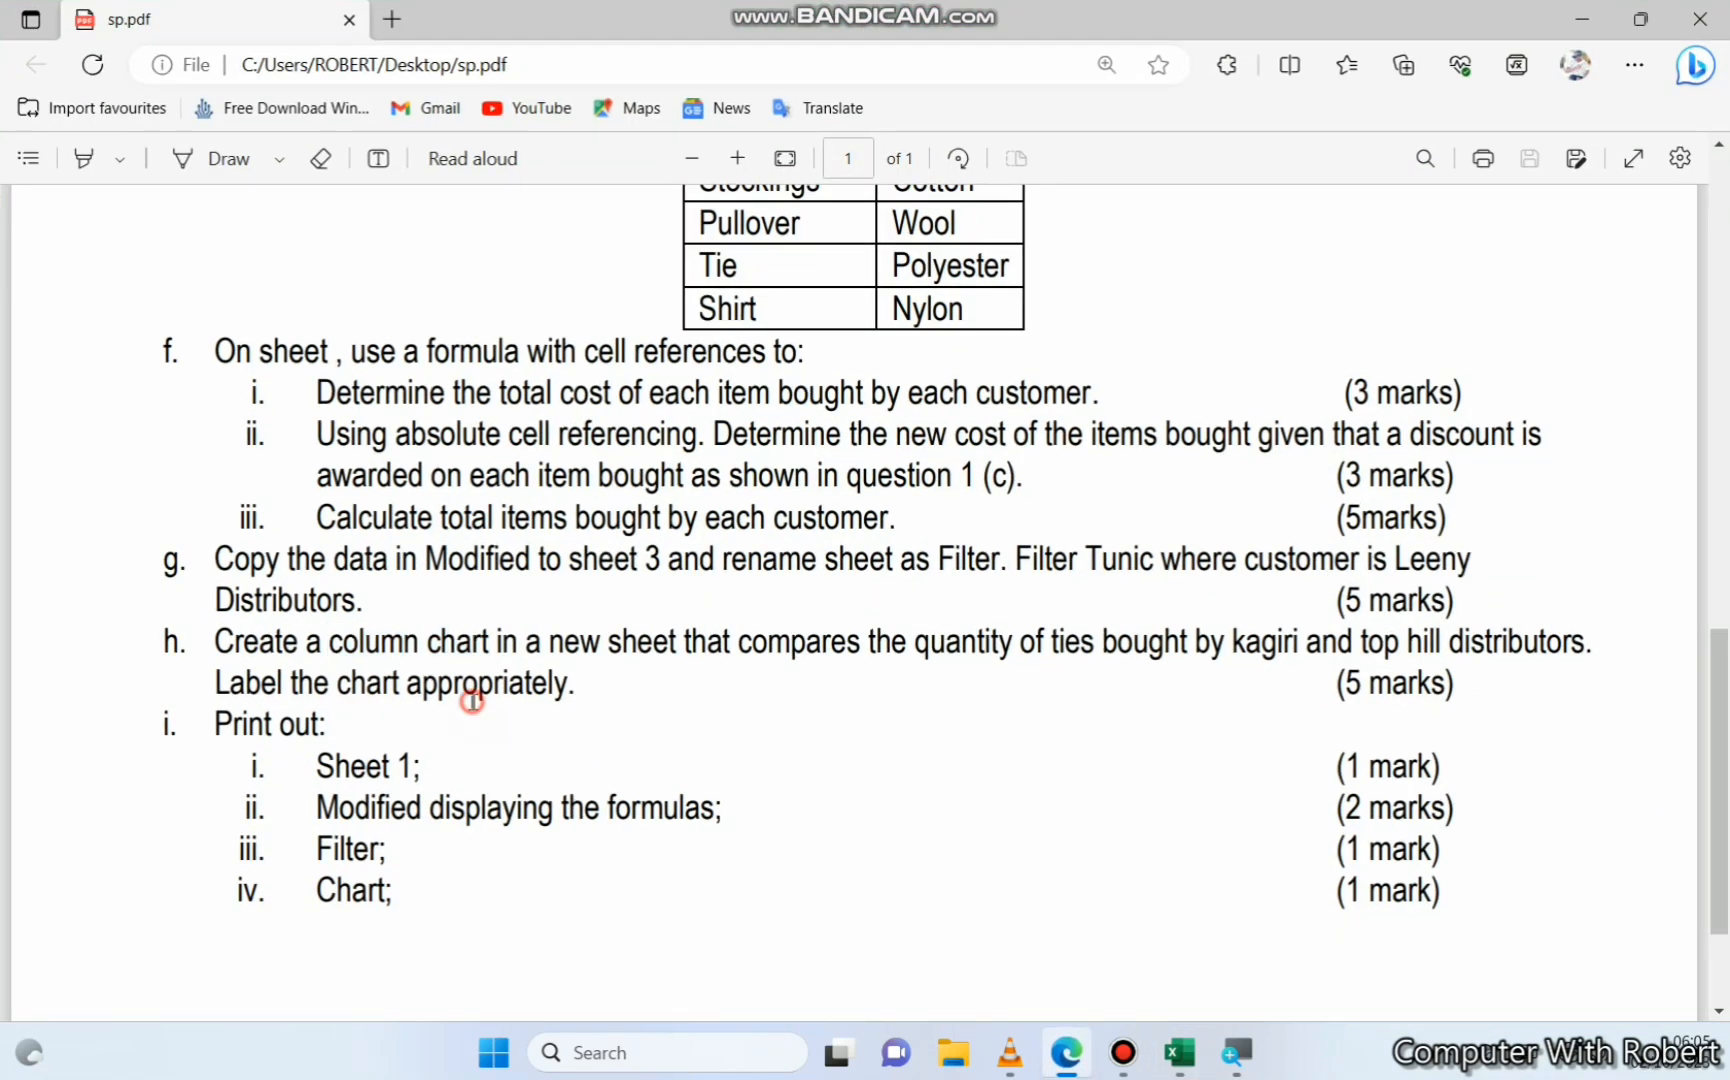
{"action": "left_click_drag", "start_coordinate": [212, 690], "coordinate": [585, 690]}
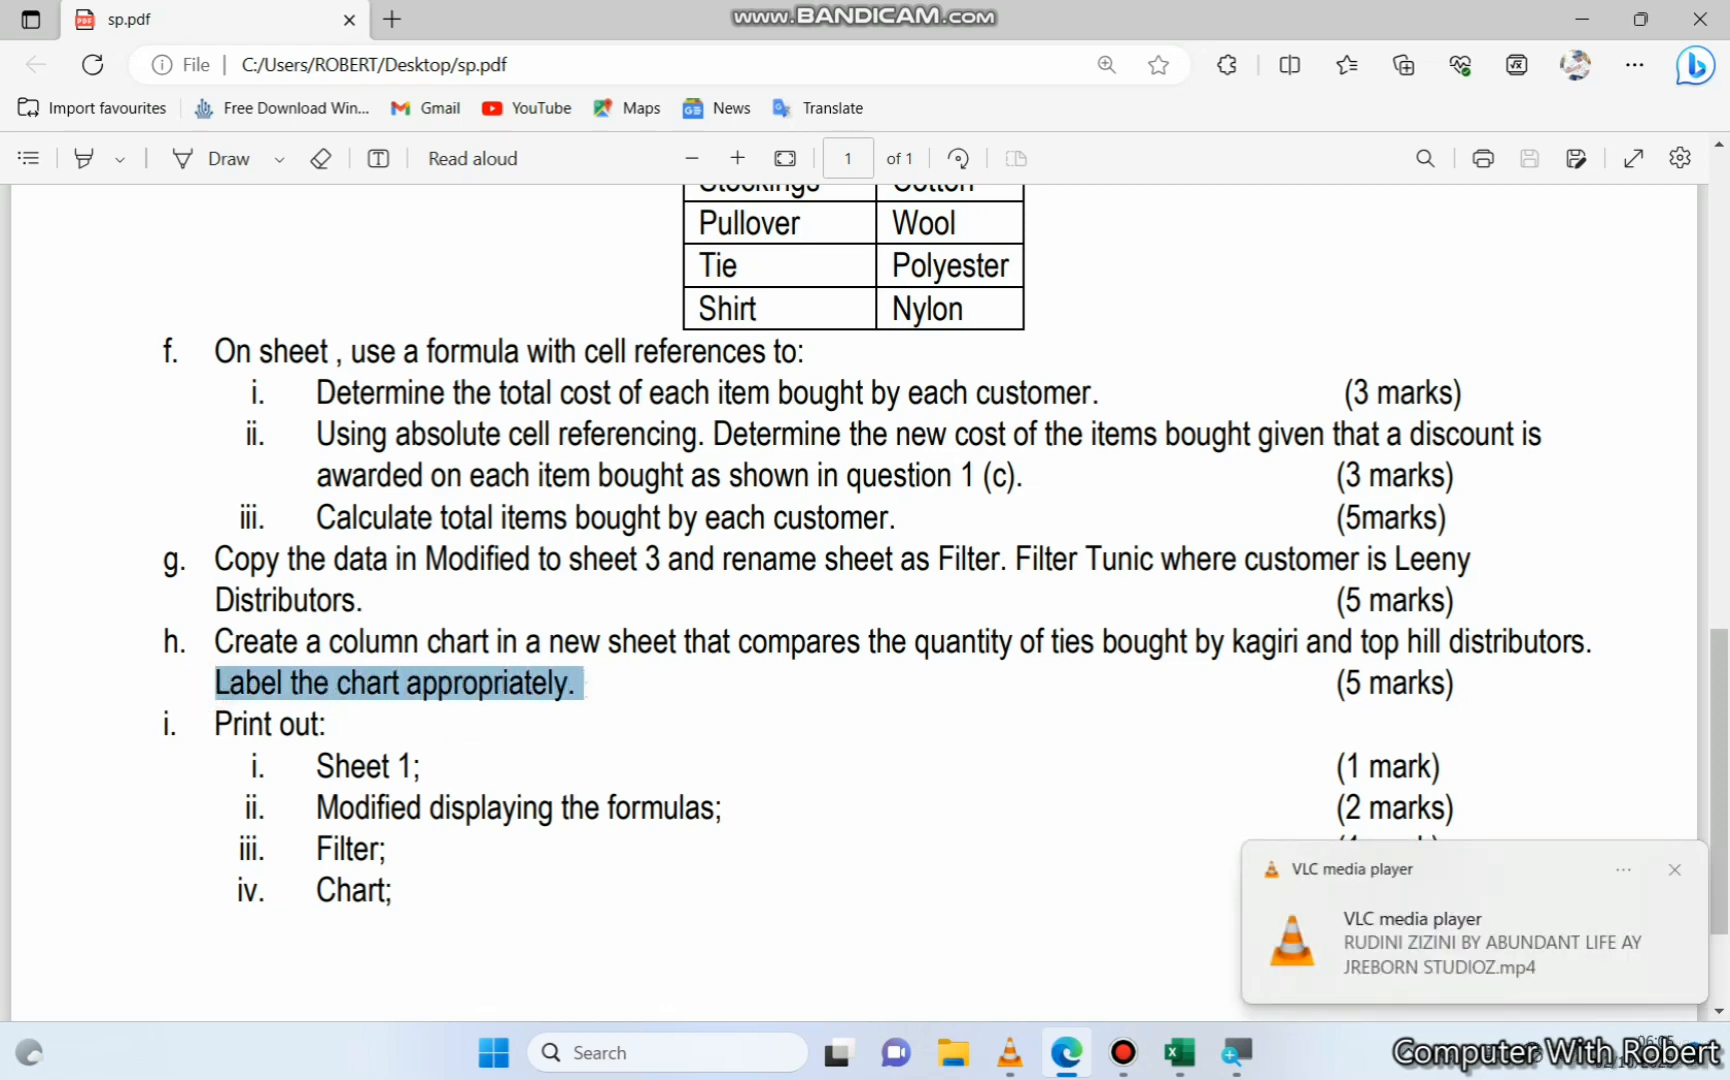
{"action": "left_click", "coordinate": [1066, 1052]}
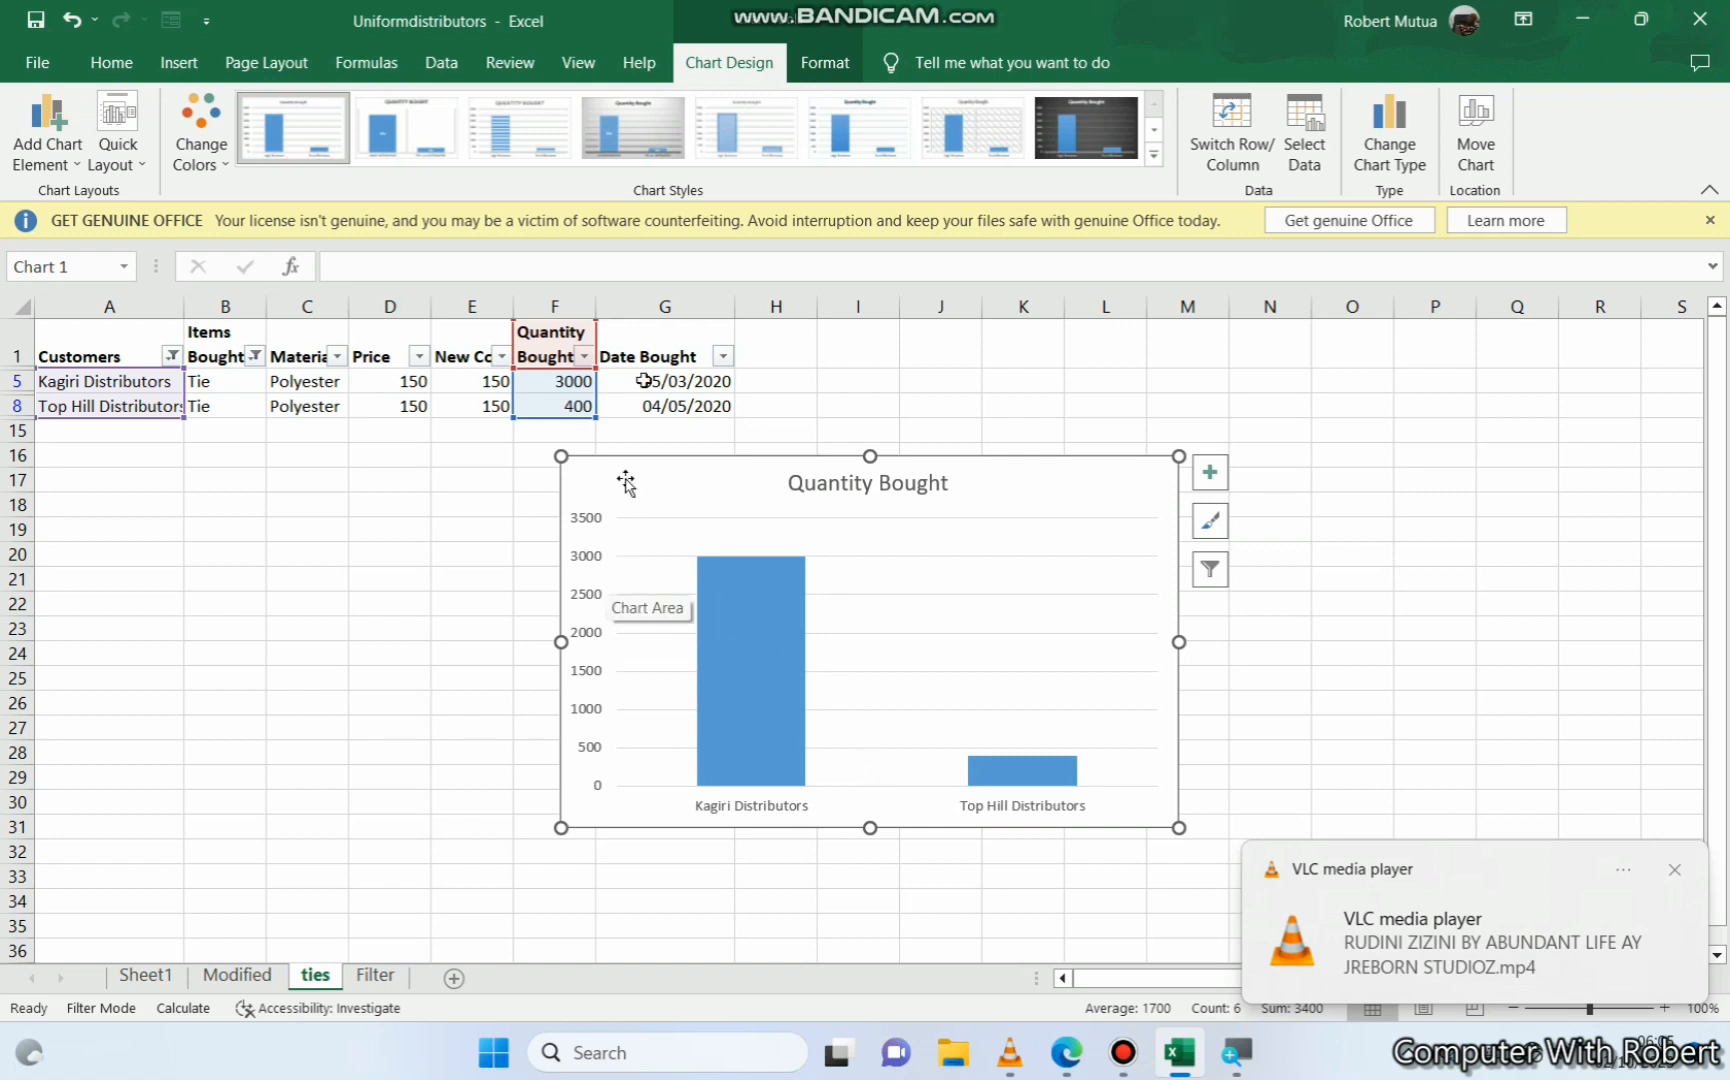
Apply the grey gradient chart style with data labels inside the columns and change the chart title to Kagiri Vs Top Hill Tie Purchase
{"action": "left_click", "coordinate": [620, 122]}
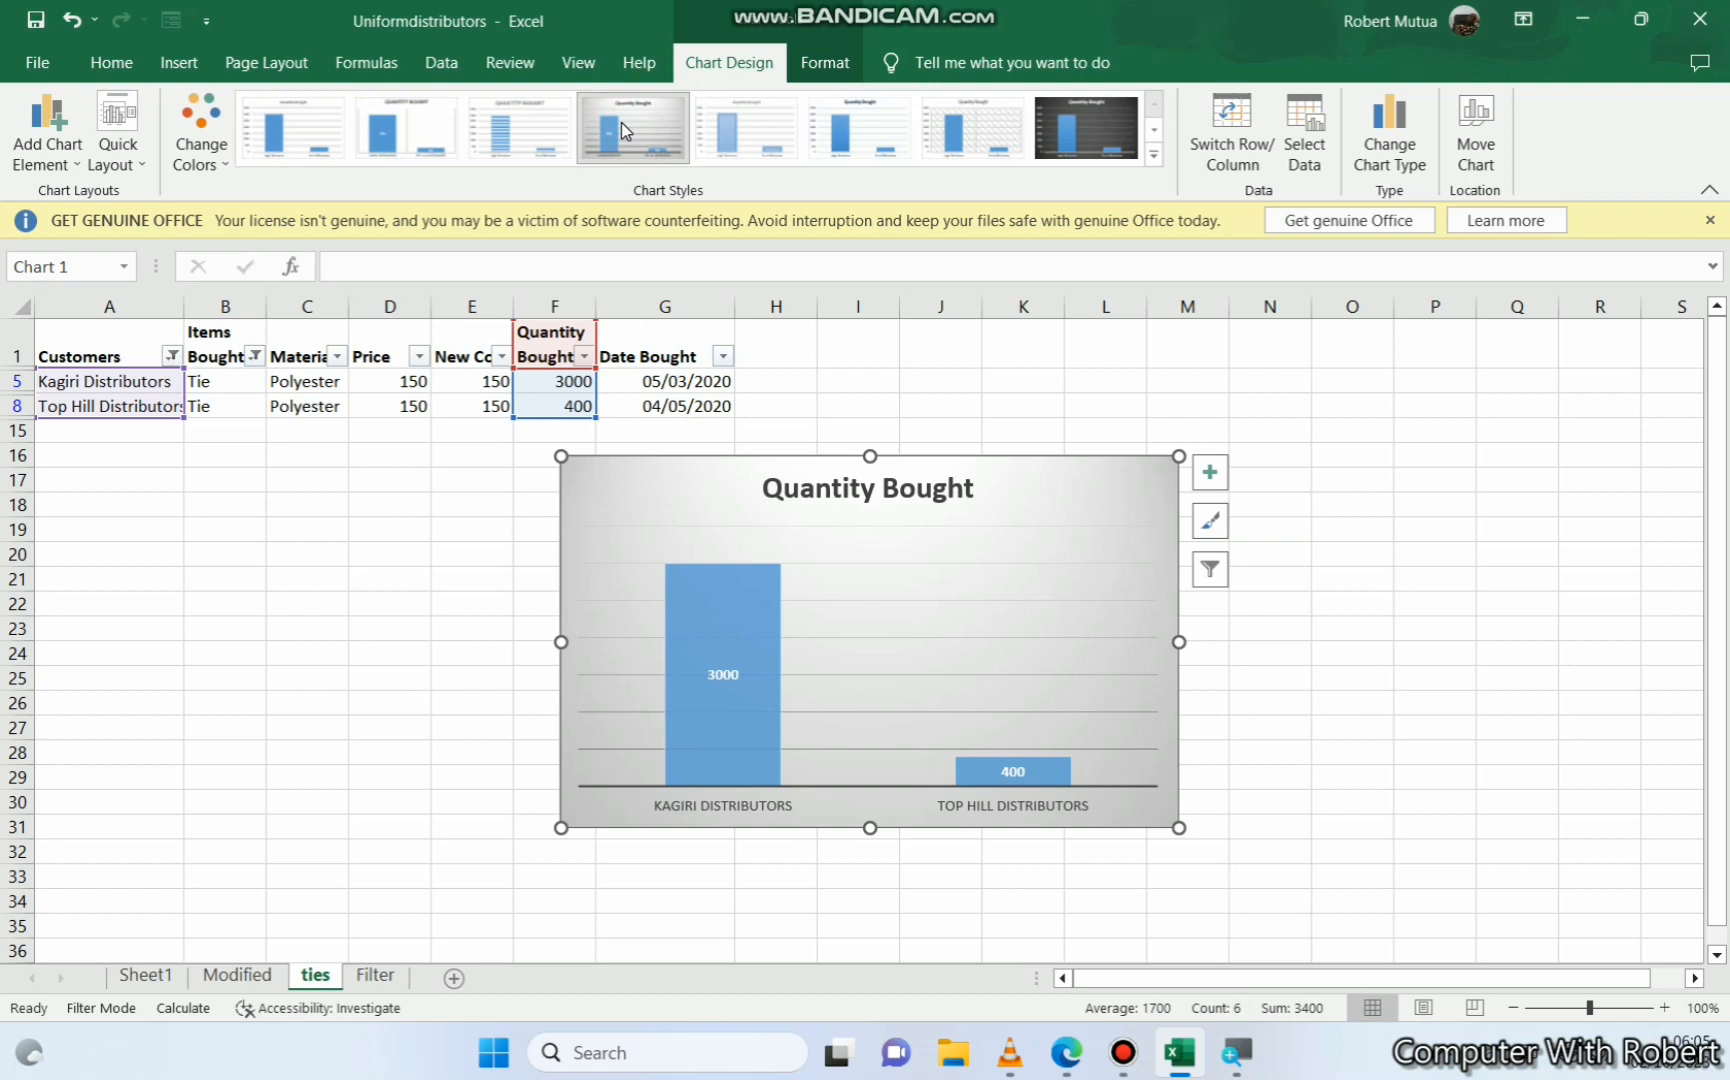
{"action": "left_click", "coordinate": [808, 493]}
{"action": "right_click", "coordinate": [810, 492]}
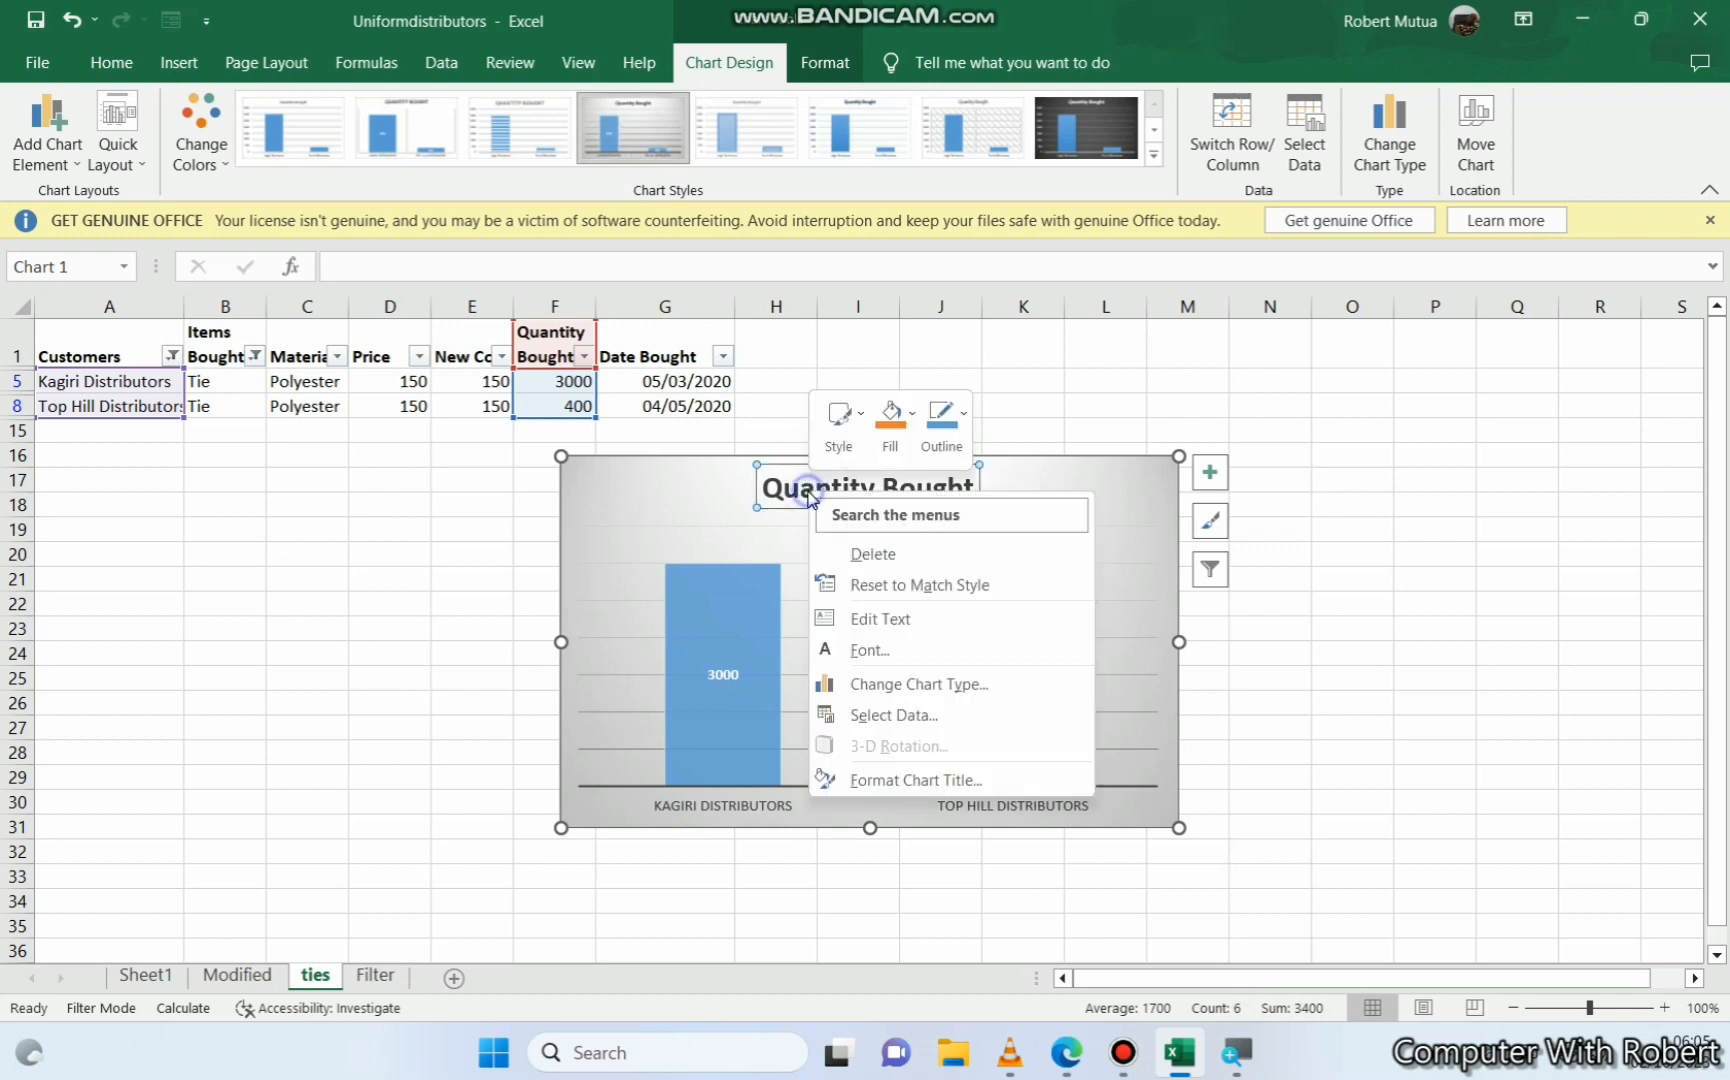
{"action": "left_click", "coordinate": [879, 620]}
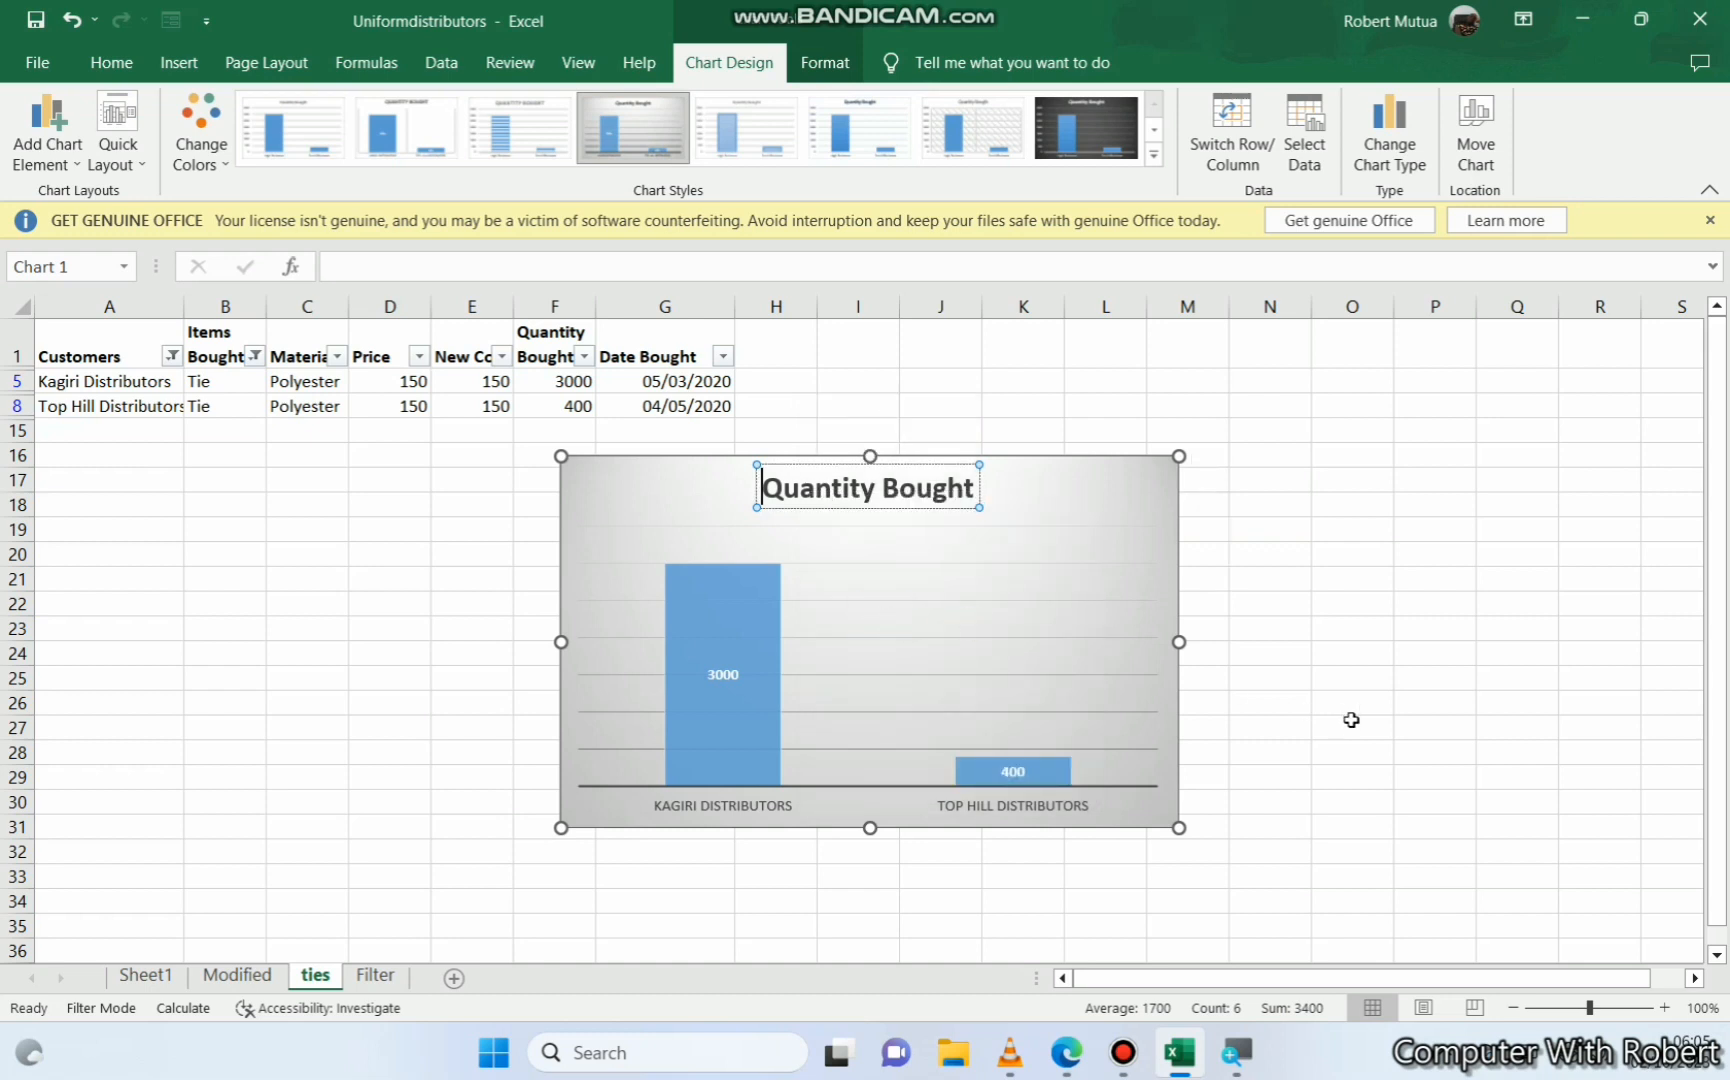
{"action": "key", "text": "Delete"}
{"action": "key", "text": "Delete"}
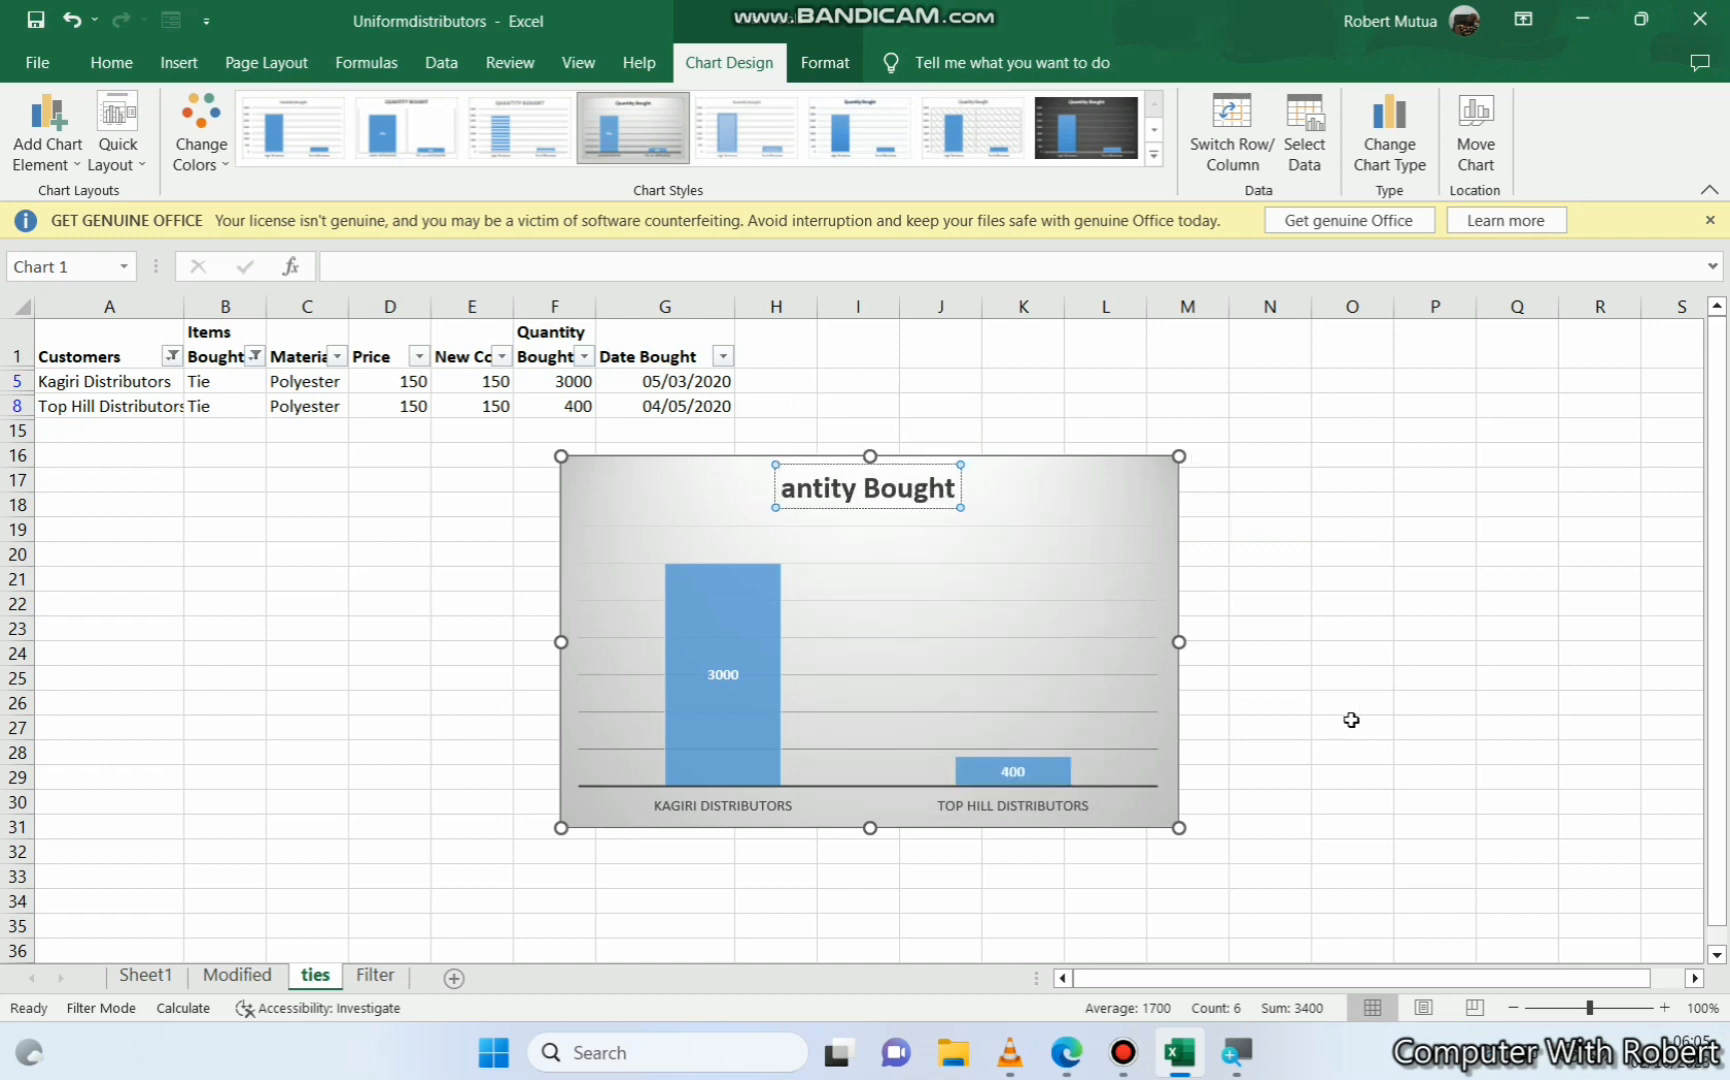
{"action": "key", "text": "Delete"}
{"action": "key", "text": "Delete"}
{"action": "key", "text": "Delete"}
{"action": "key", "text": "Delete"}
{"action": "key", "text": "Delete"}
{"action": "key", "text": "Delete"}
{"action": "key", "text": "Delete"}
{"action": "key", "text": "Delete"}
{"action": "key", "text": "Delete"}
{"action": "key", "text": "Delete"}
{"action": "key", "text": "Delete"}
{"action": "key", "text": "Delete"}
{"action": "key", "text": "Delete"}
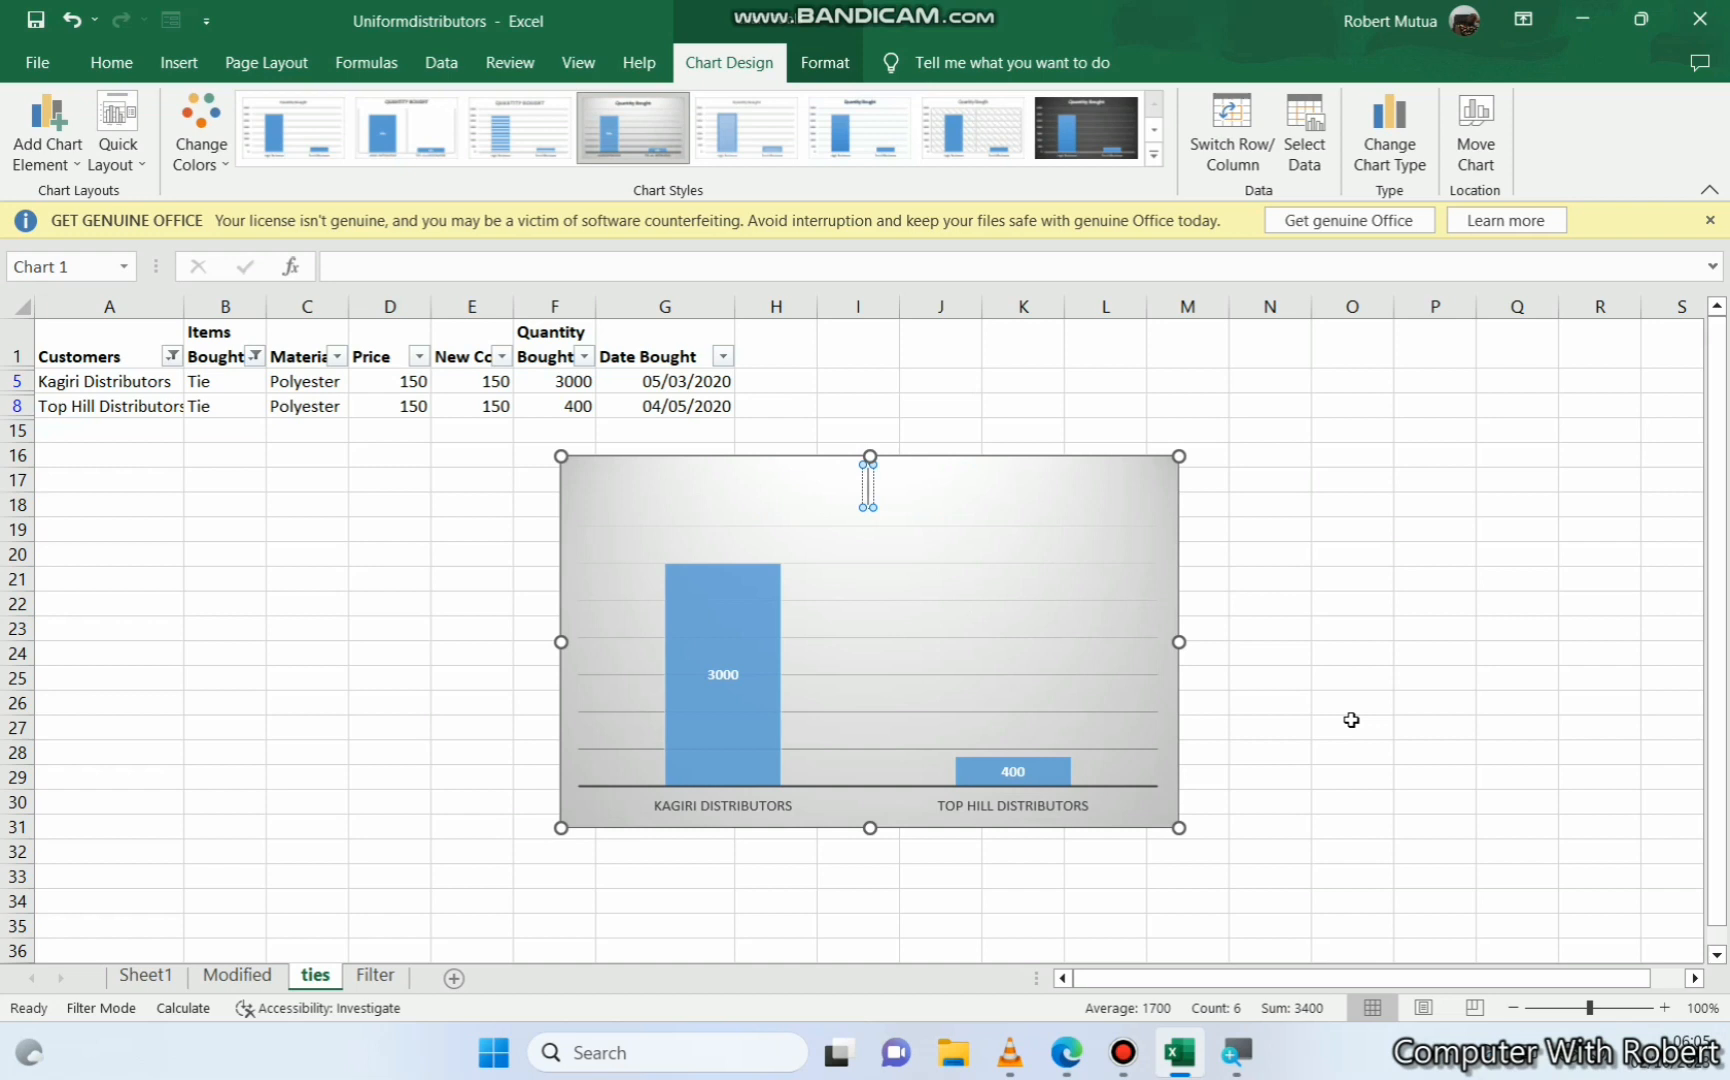
{"action": "type", "text": "Kagiri"}
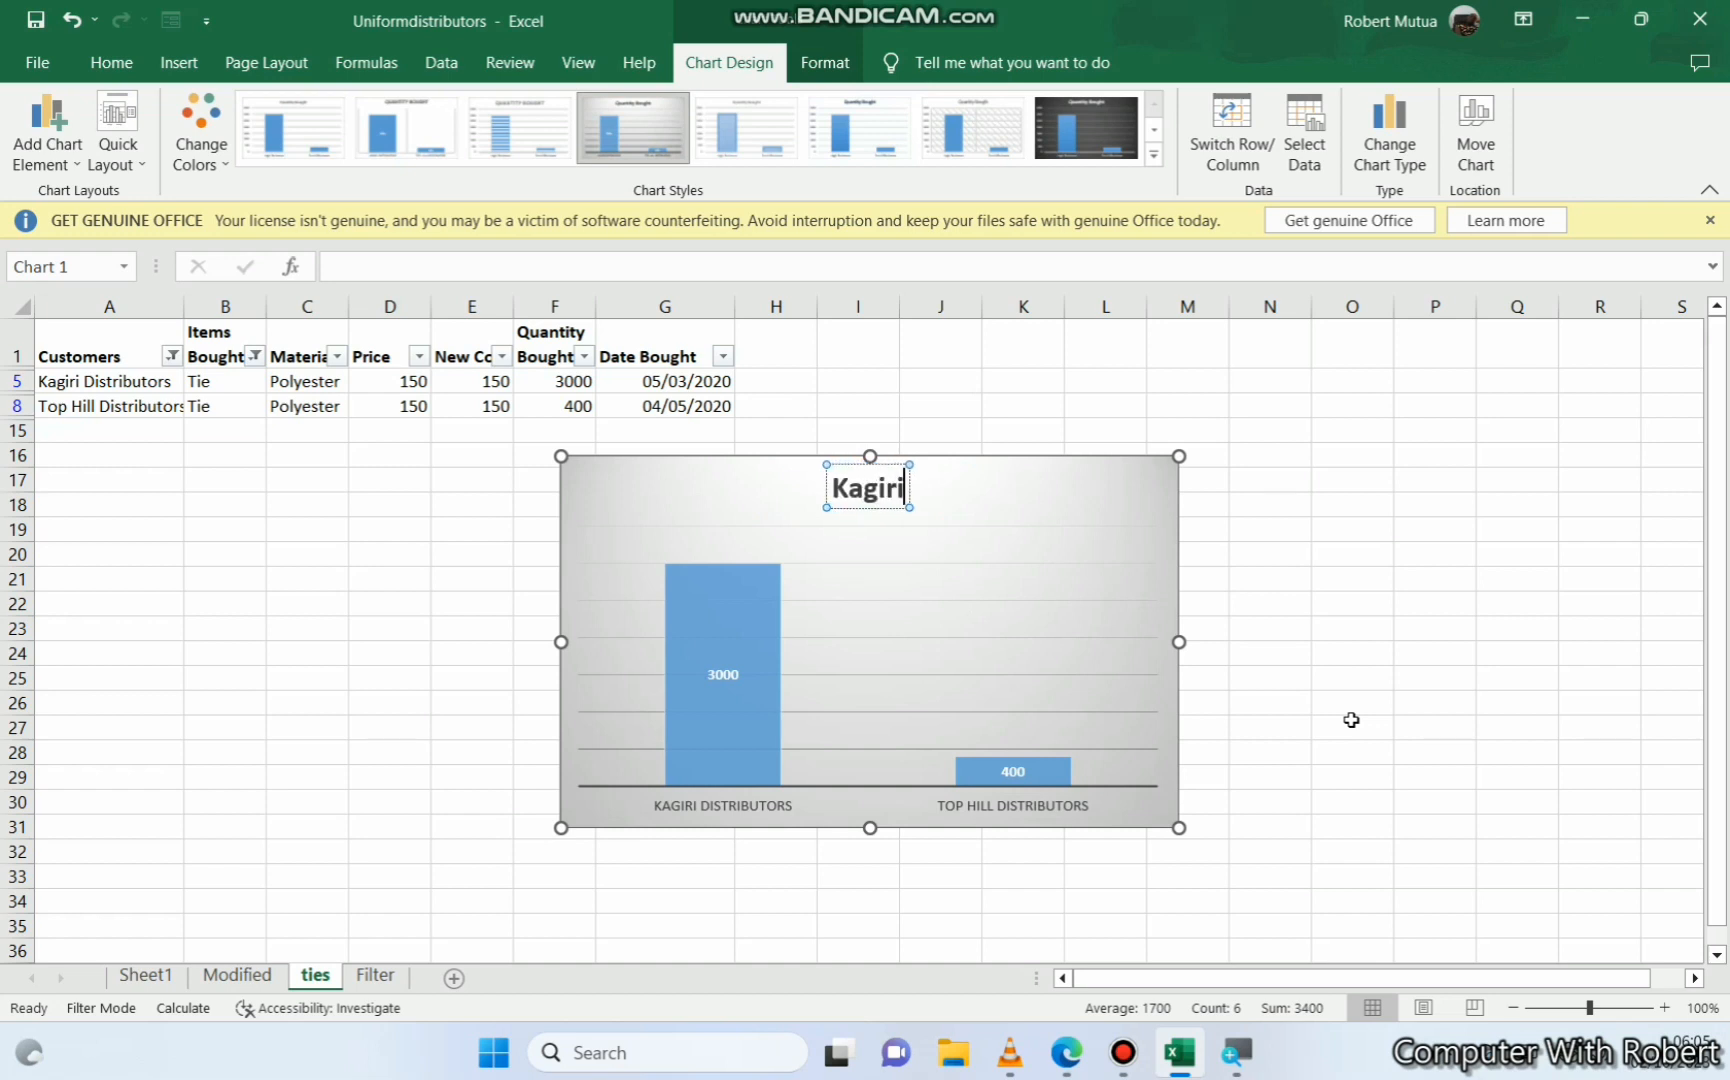
{"action": "type", "text": " Vs"}
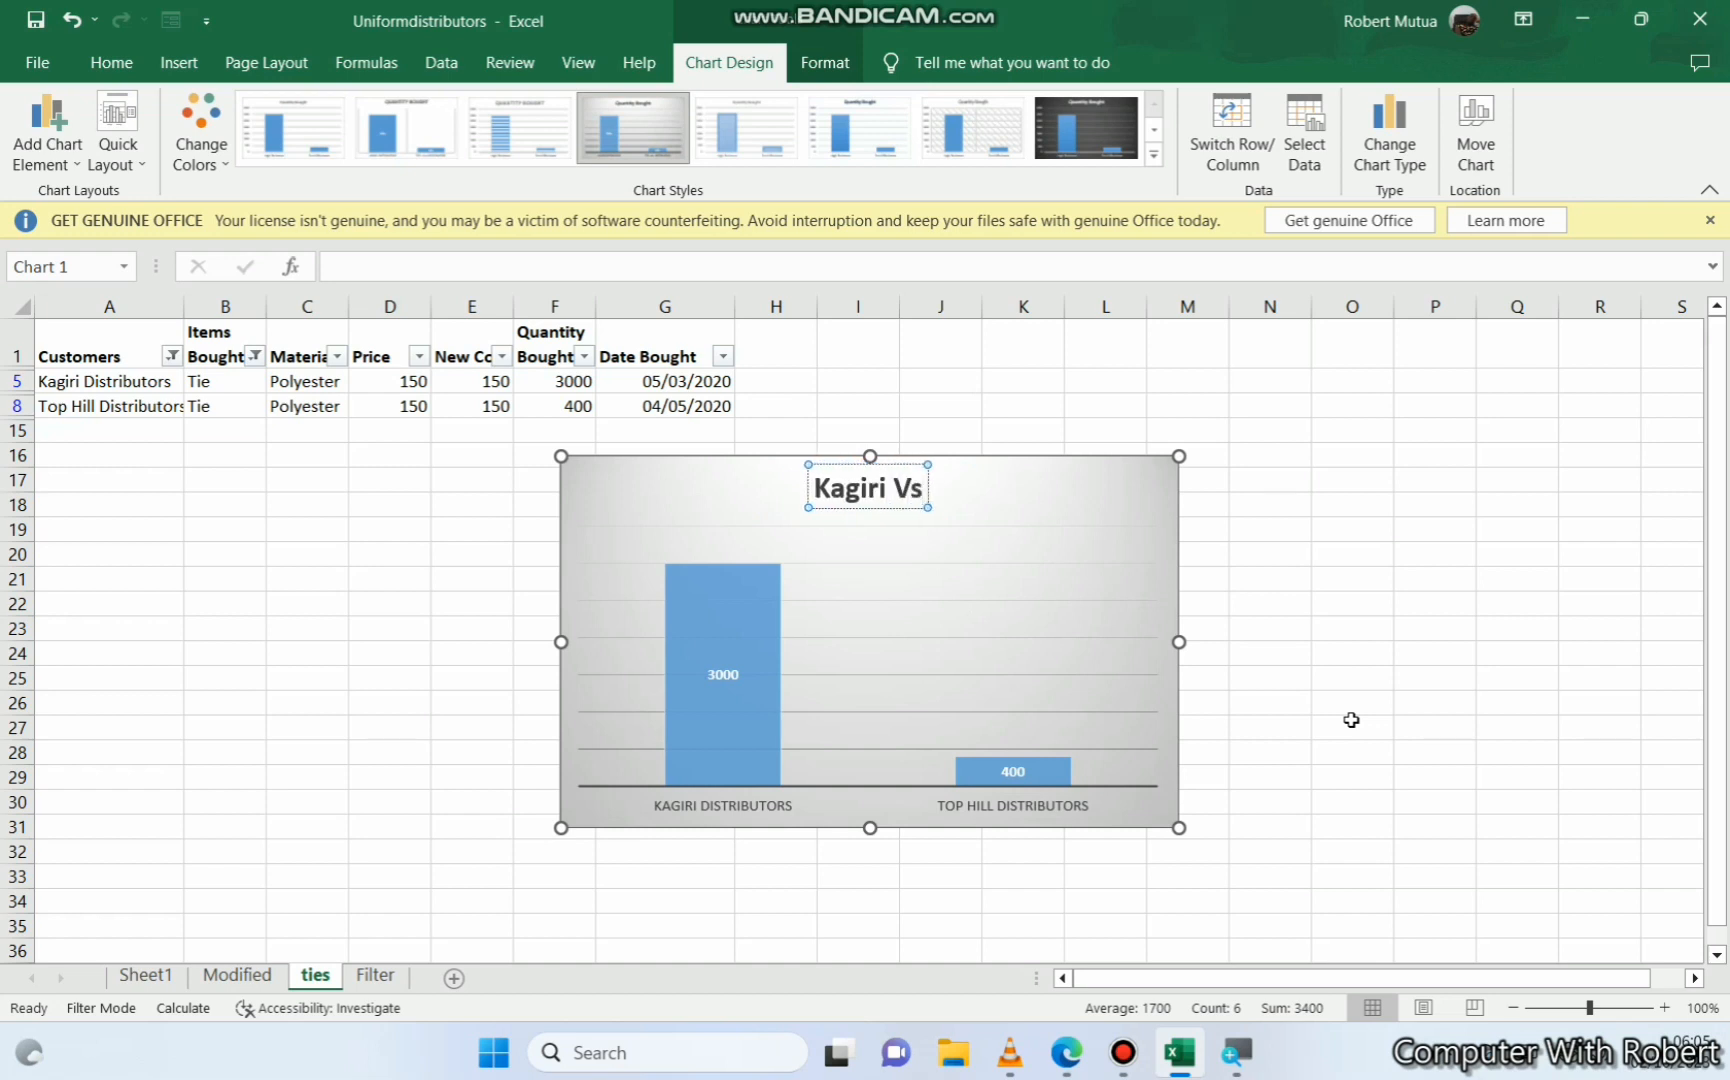
{"action": "type", "text": " Top HIll"}
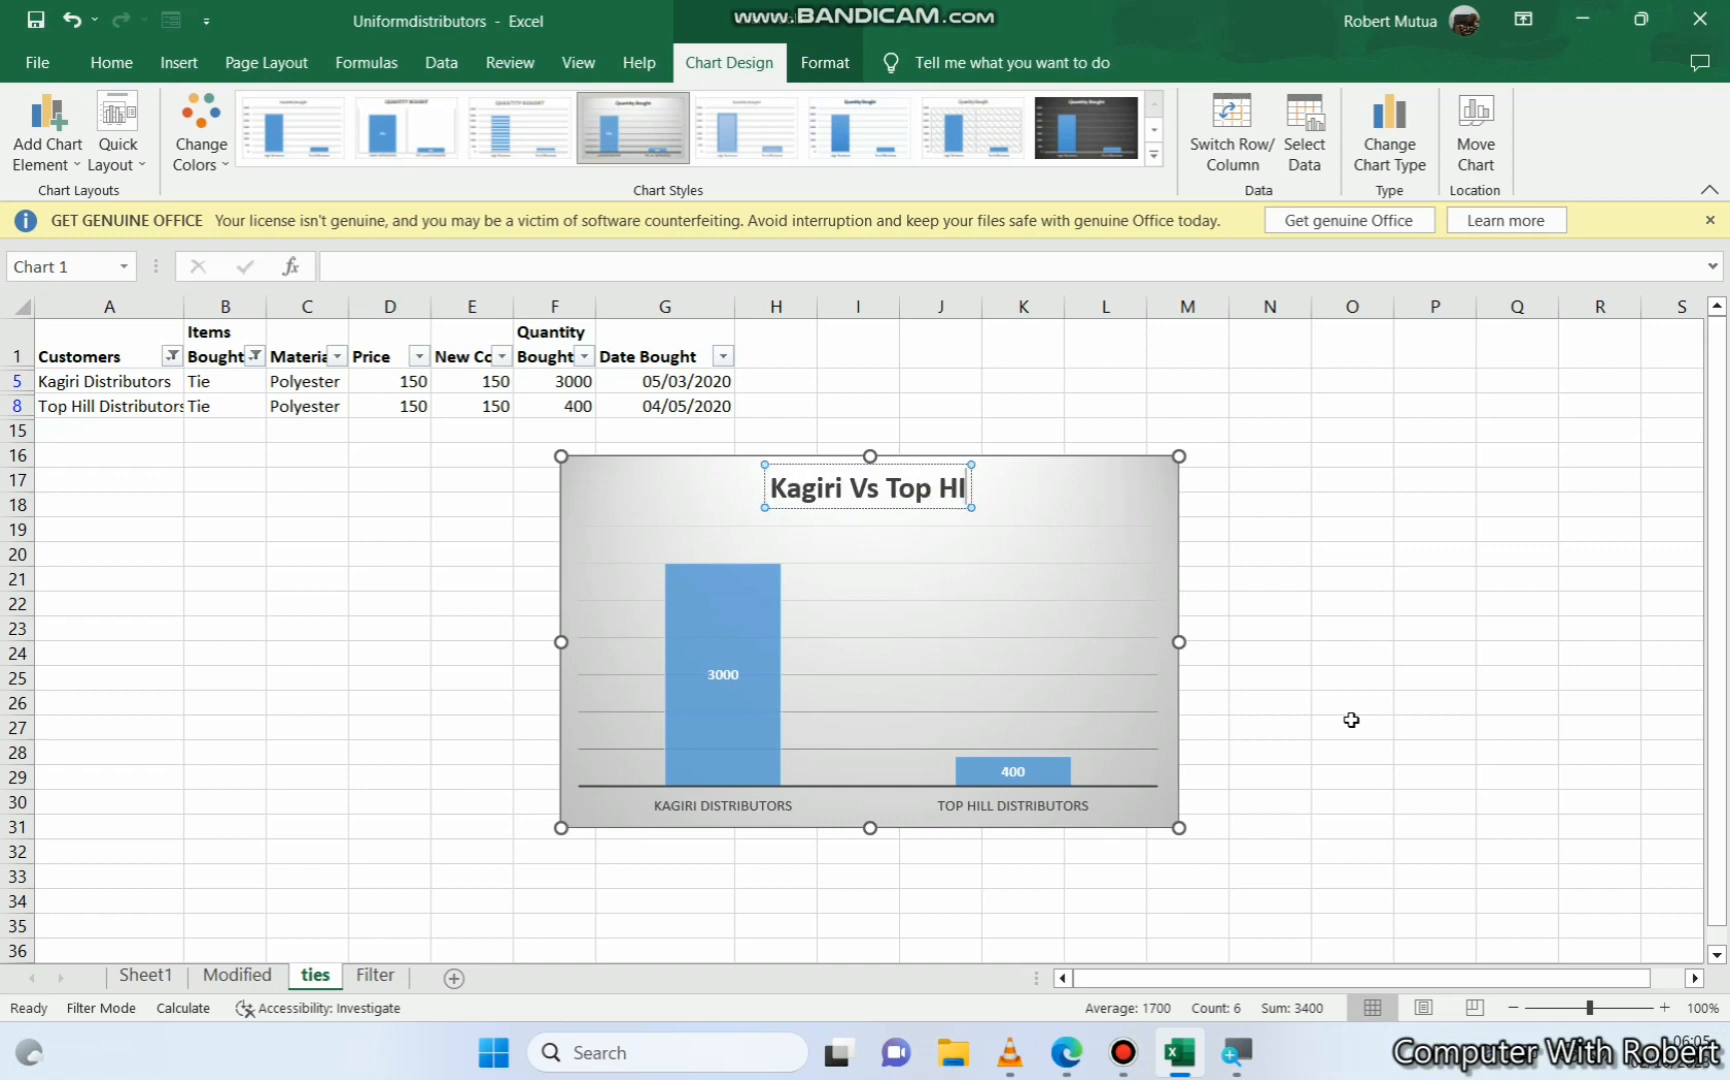
{"action": "key", "text": "BackSpace"}
{"action": "key", "text": "BackSpace"}
{"action": "type", "text": "ill"}
{"action": "key", "text": "BackSpace"}
{"action": "key", "text": "BackSpace"}
{"action": "key", "text": "BackSpace"}
{"action": "key", "text": "BackSpace"}
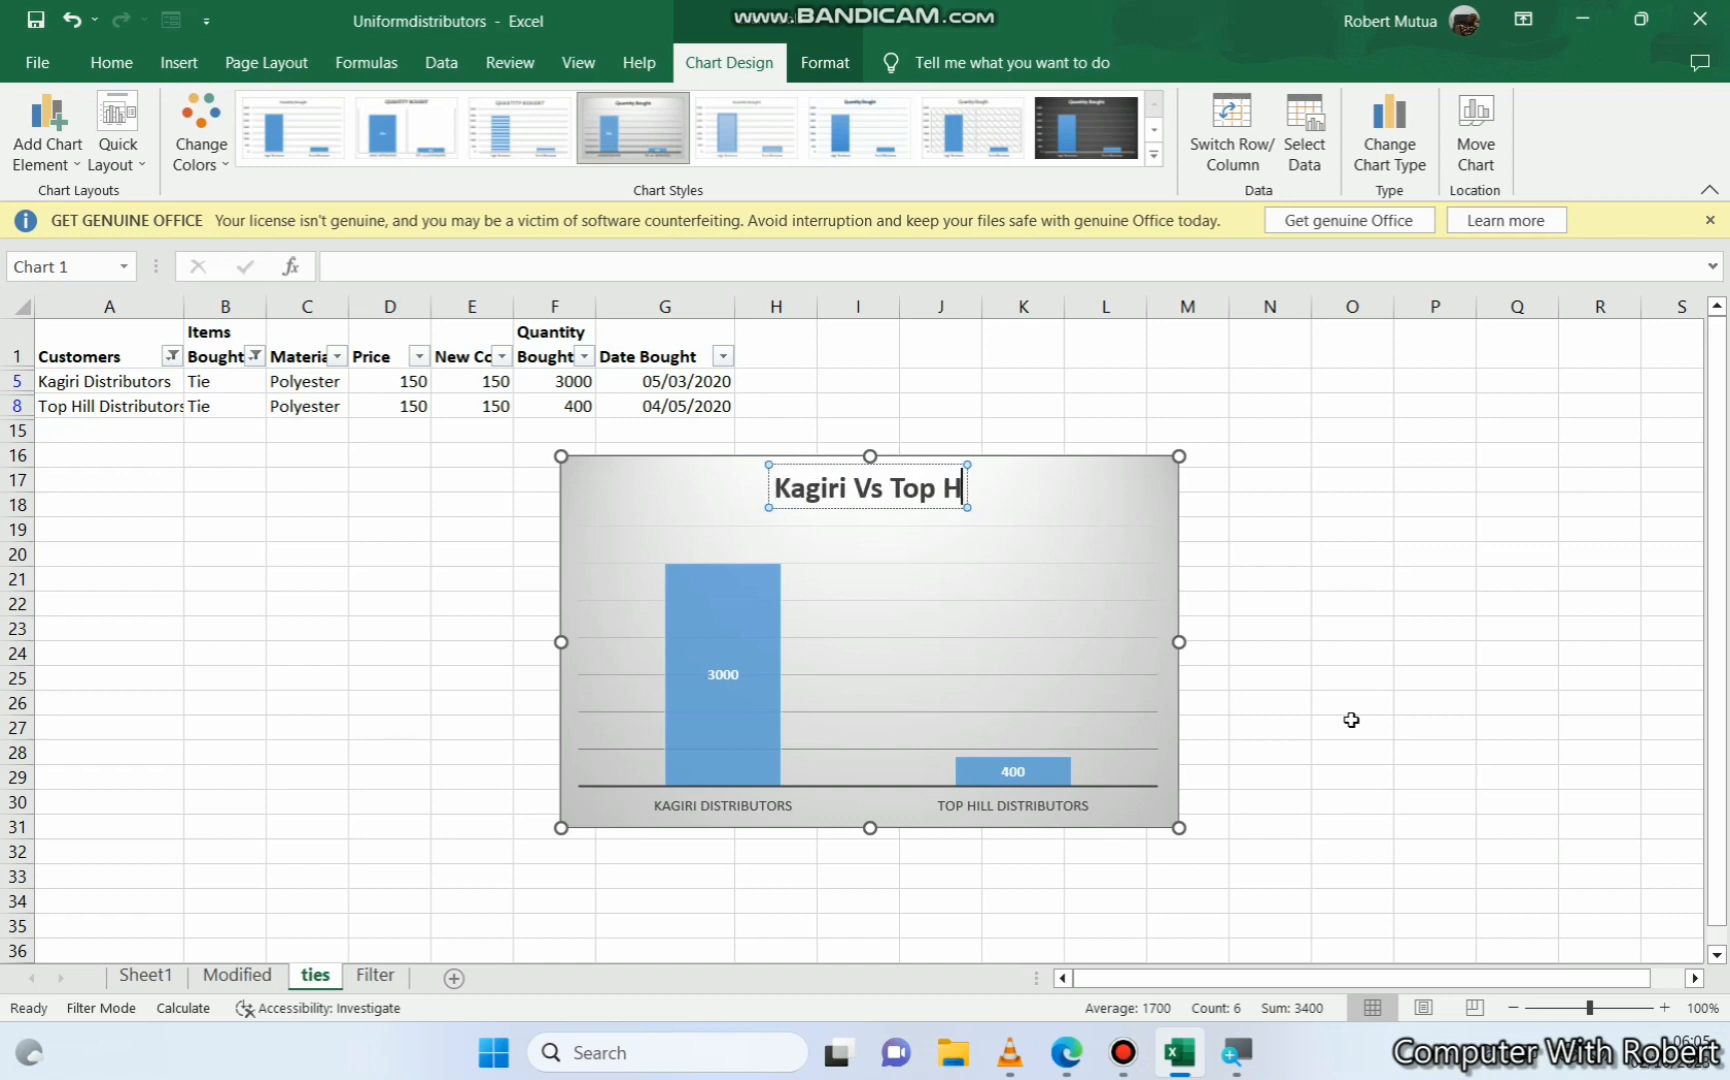
{"action": "type", "text": "ill"}
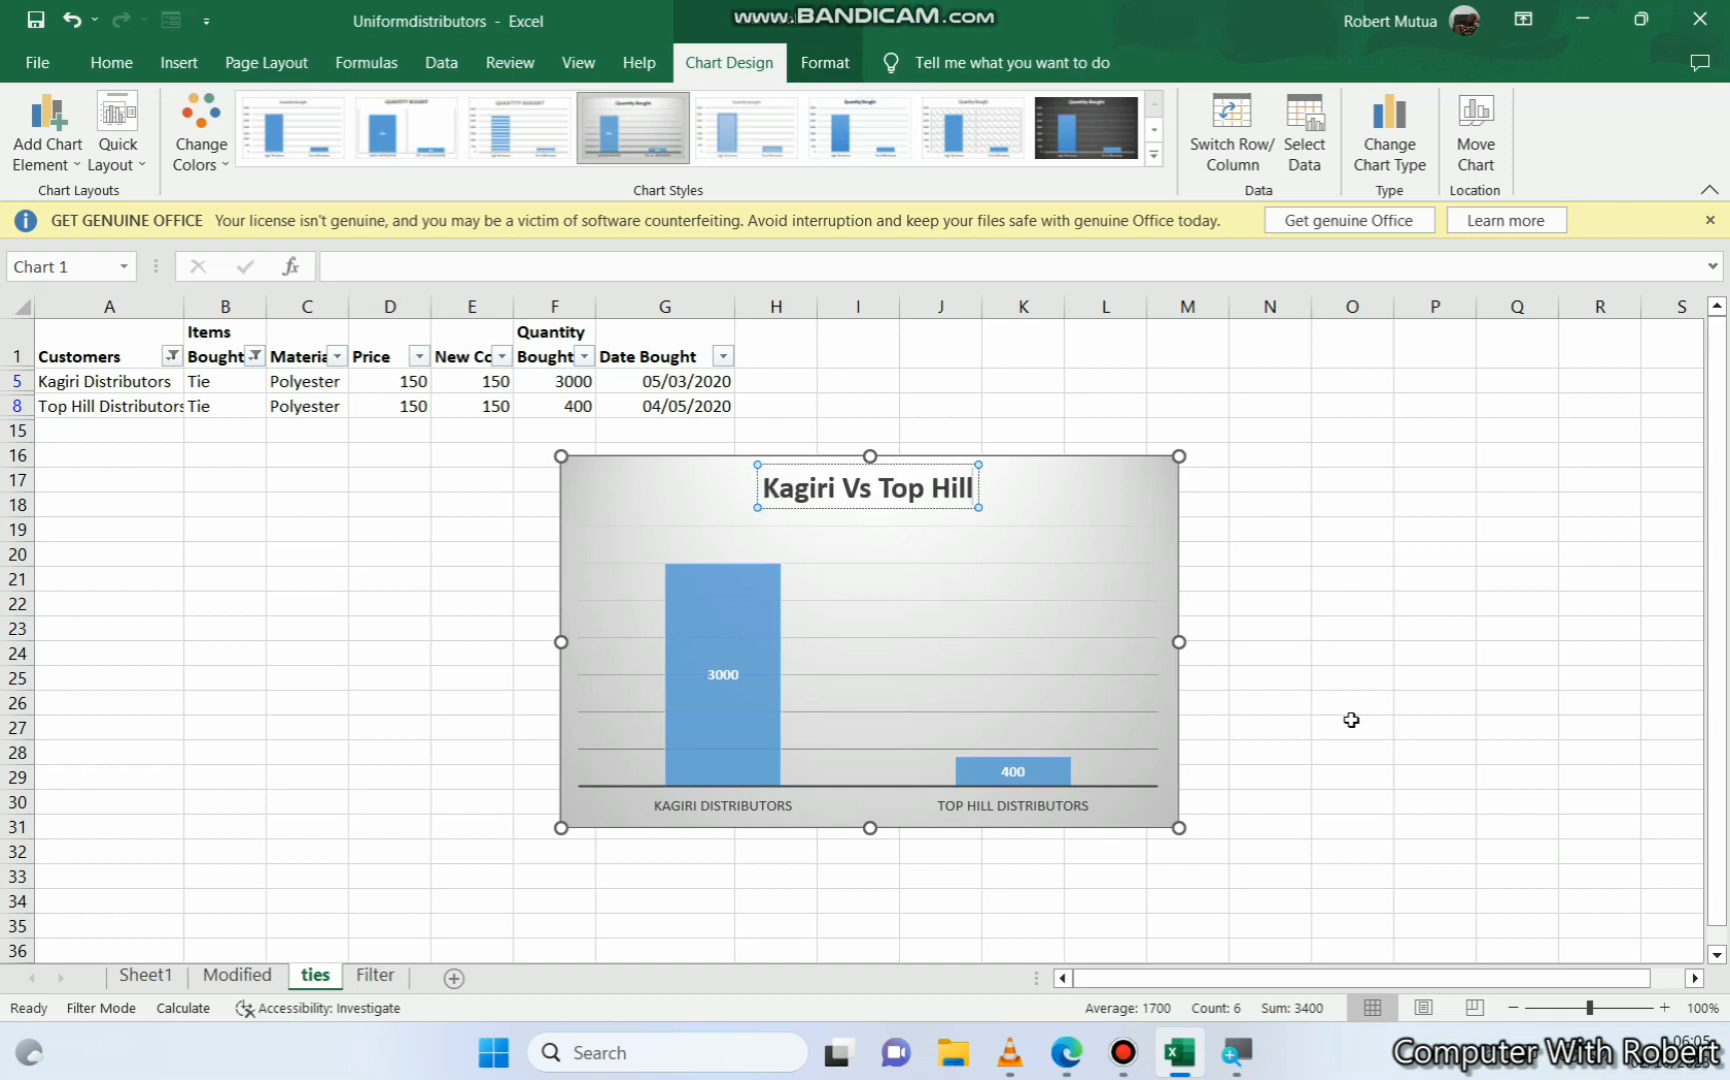
{"action": "type", "text": " Tie Pur"}
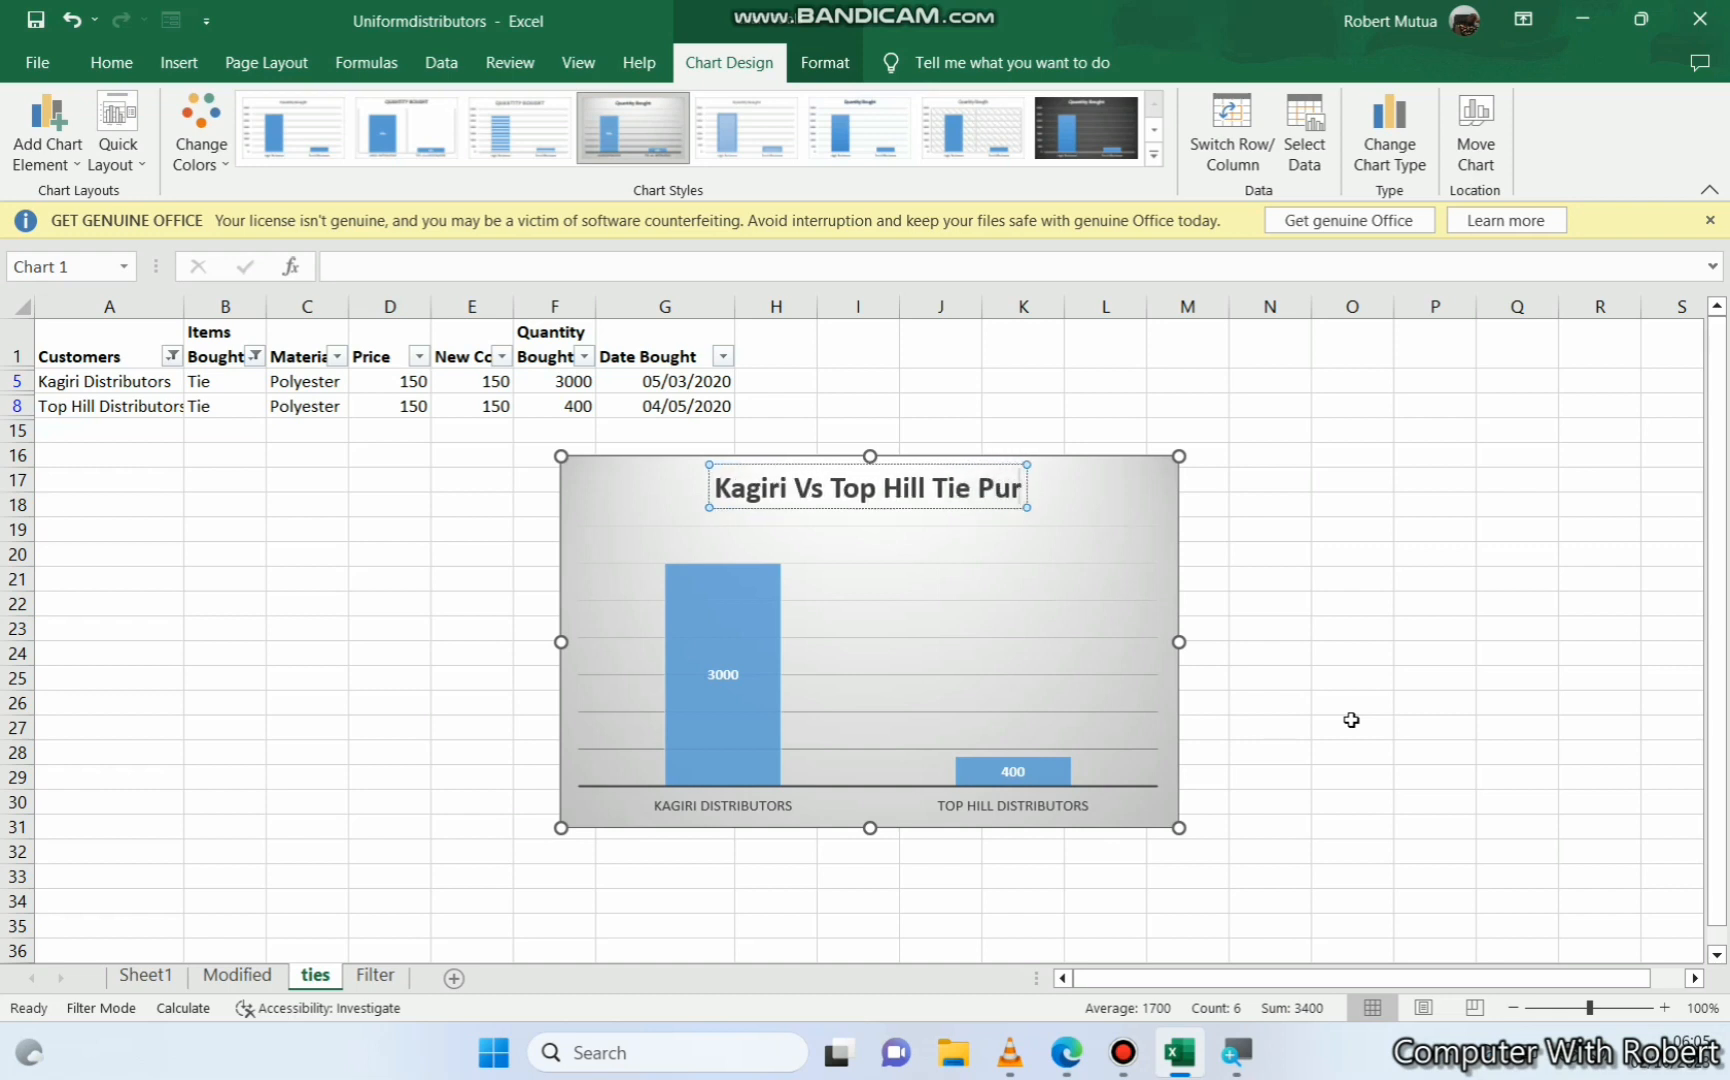
{"action": "type", "text": "chase"}
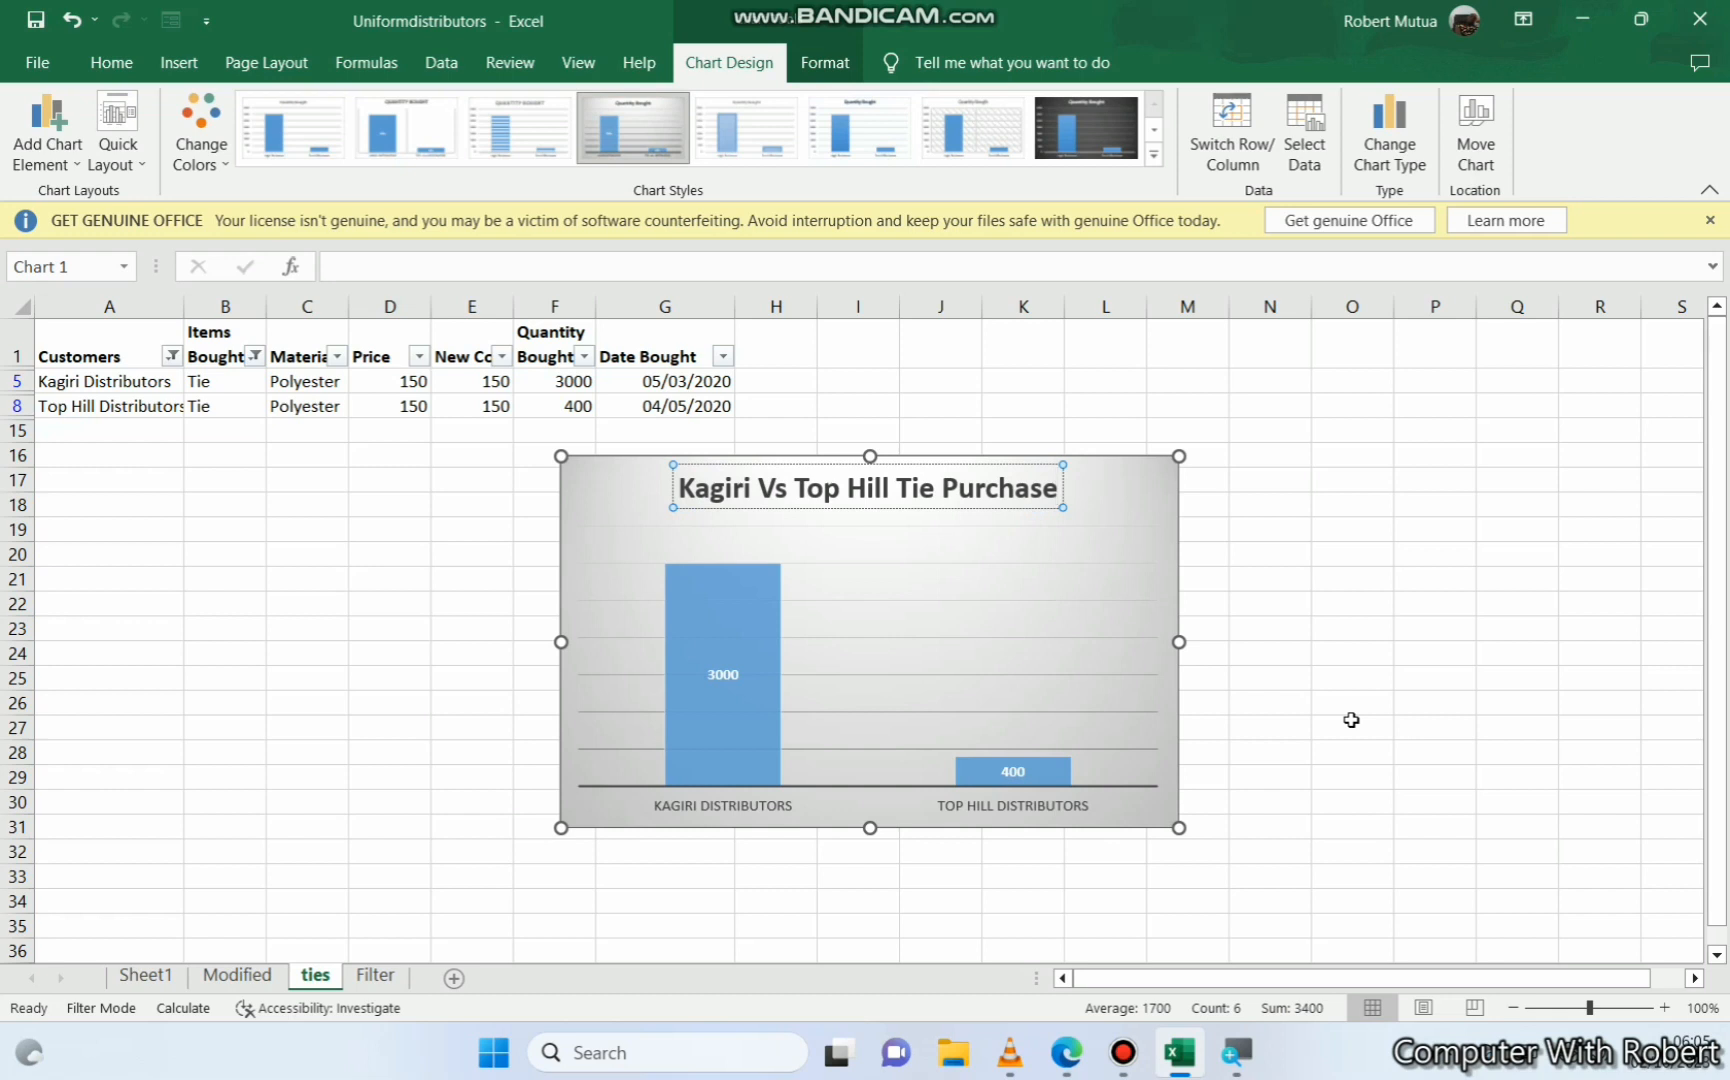
{"action": "left_click", "coordinate": [1140, 500]}
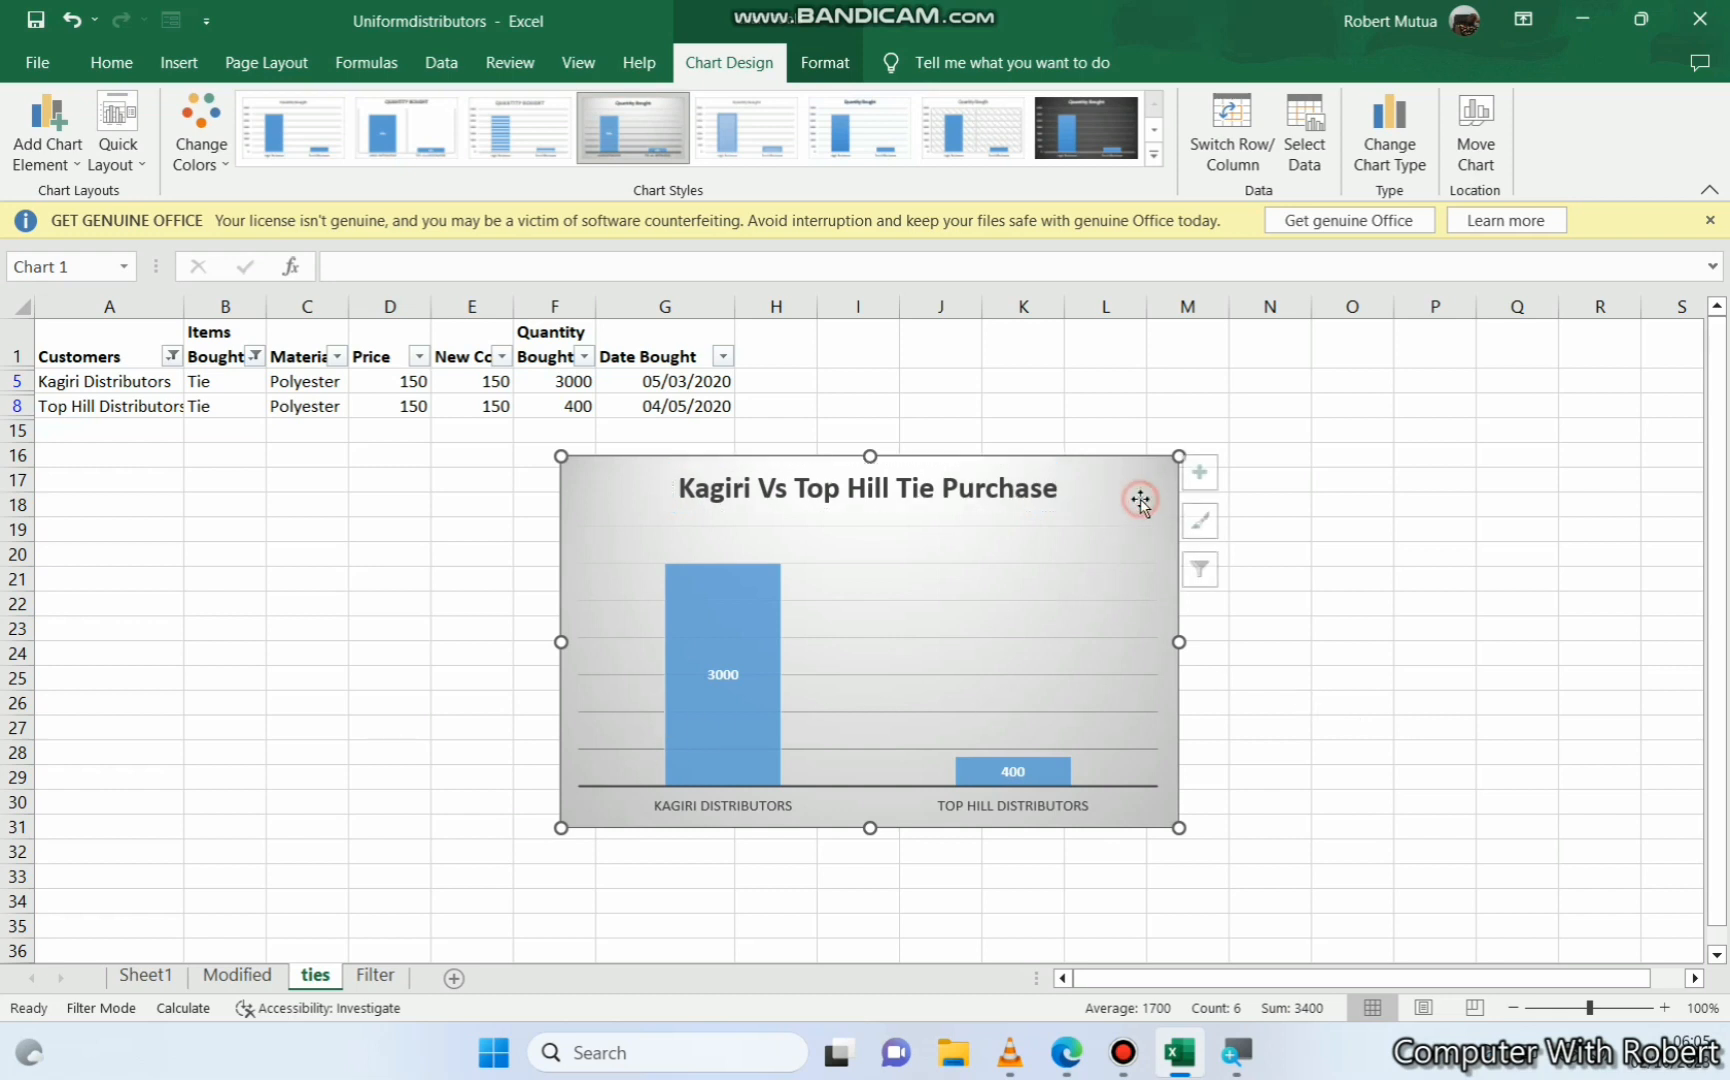
Add axis titles to the chart and set the vertical axis title to No of Ties
{"action": "left_click", "coordinate": [1200, 472]}
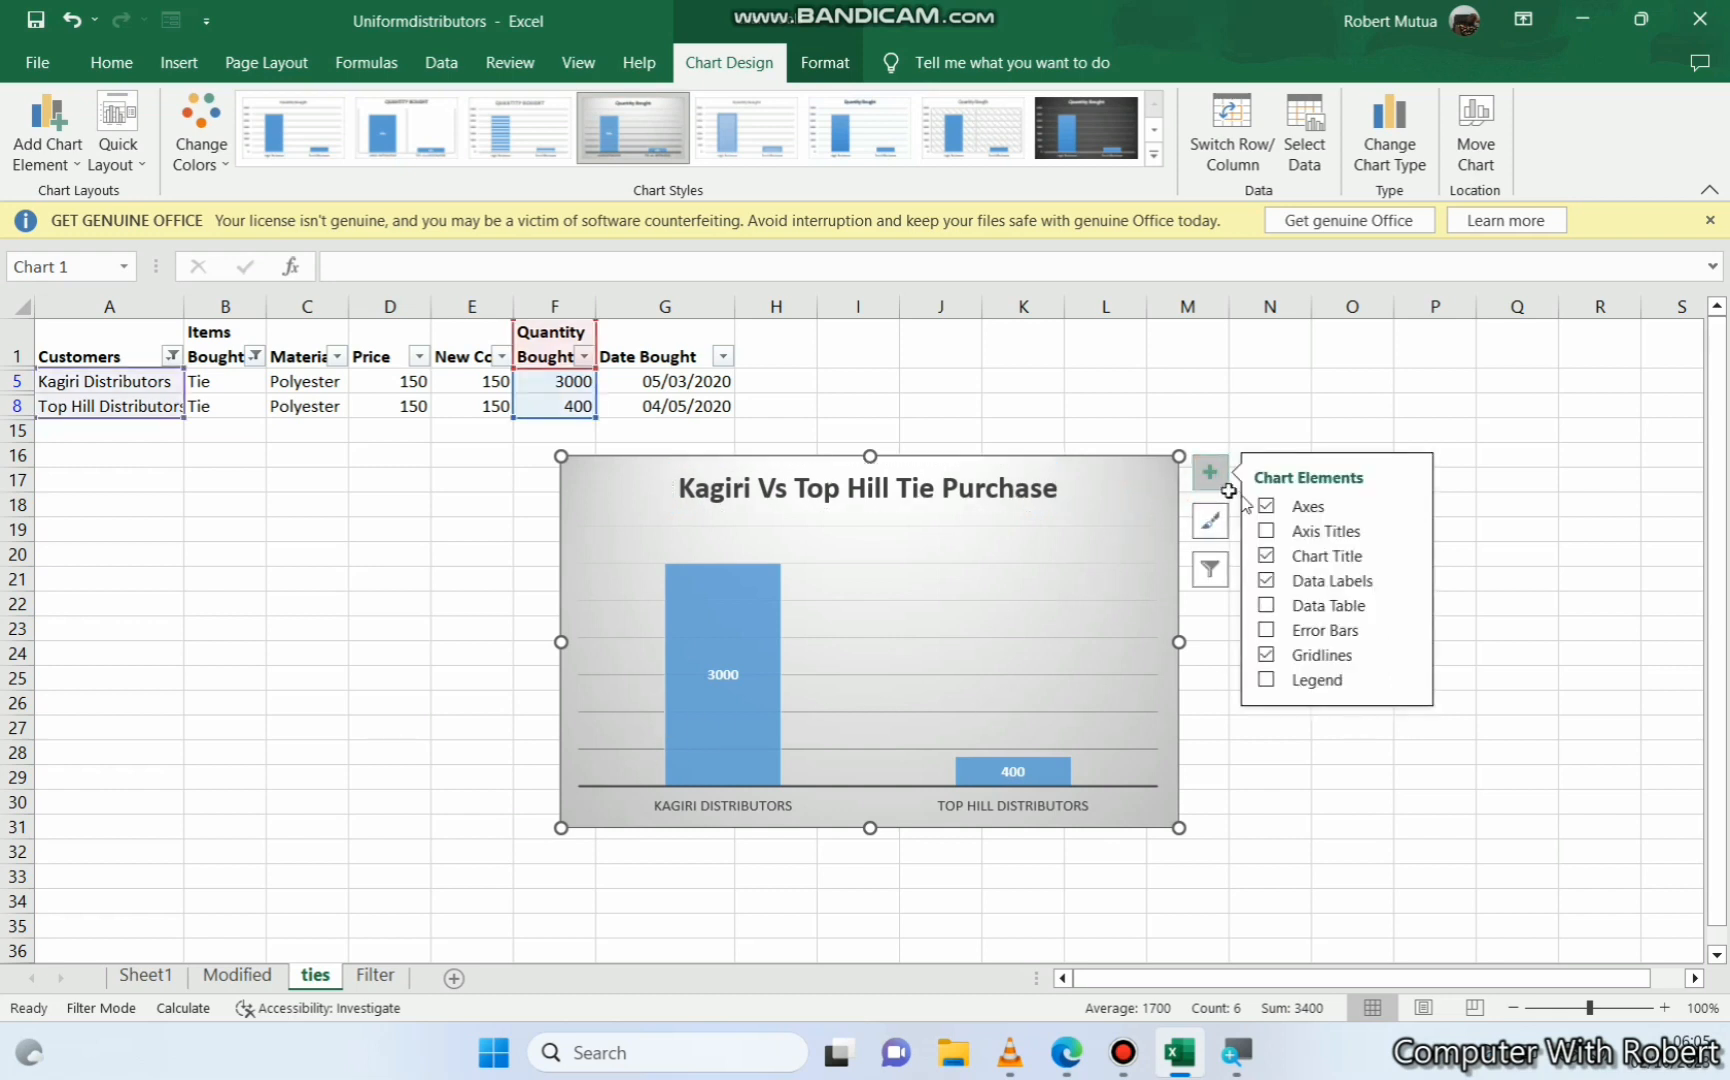
{"action": "left_click", "coordinate": [1266, 531]}
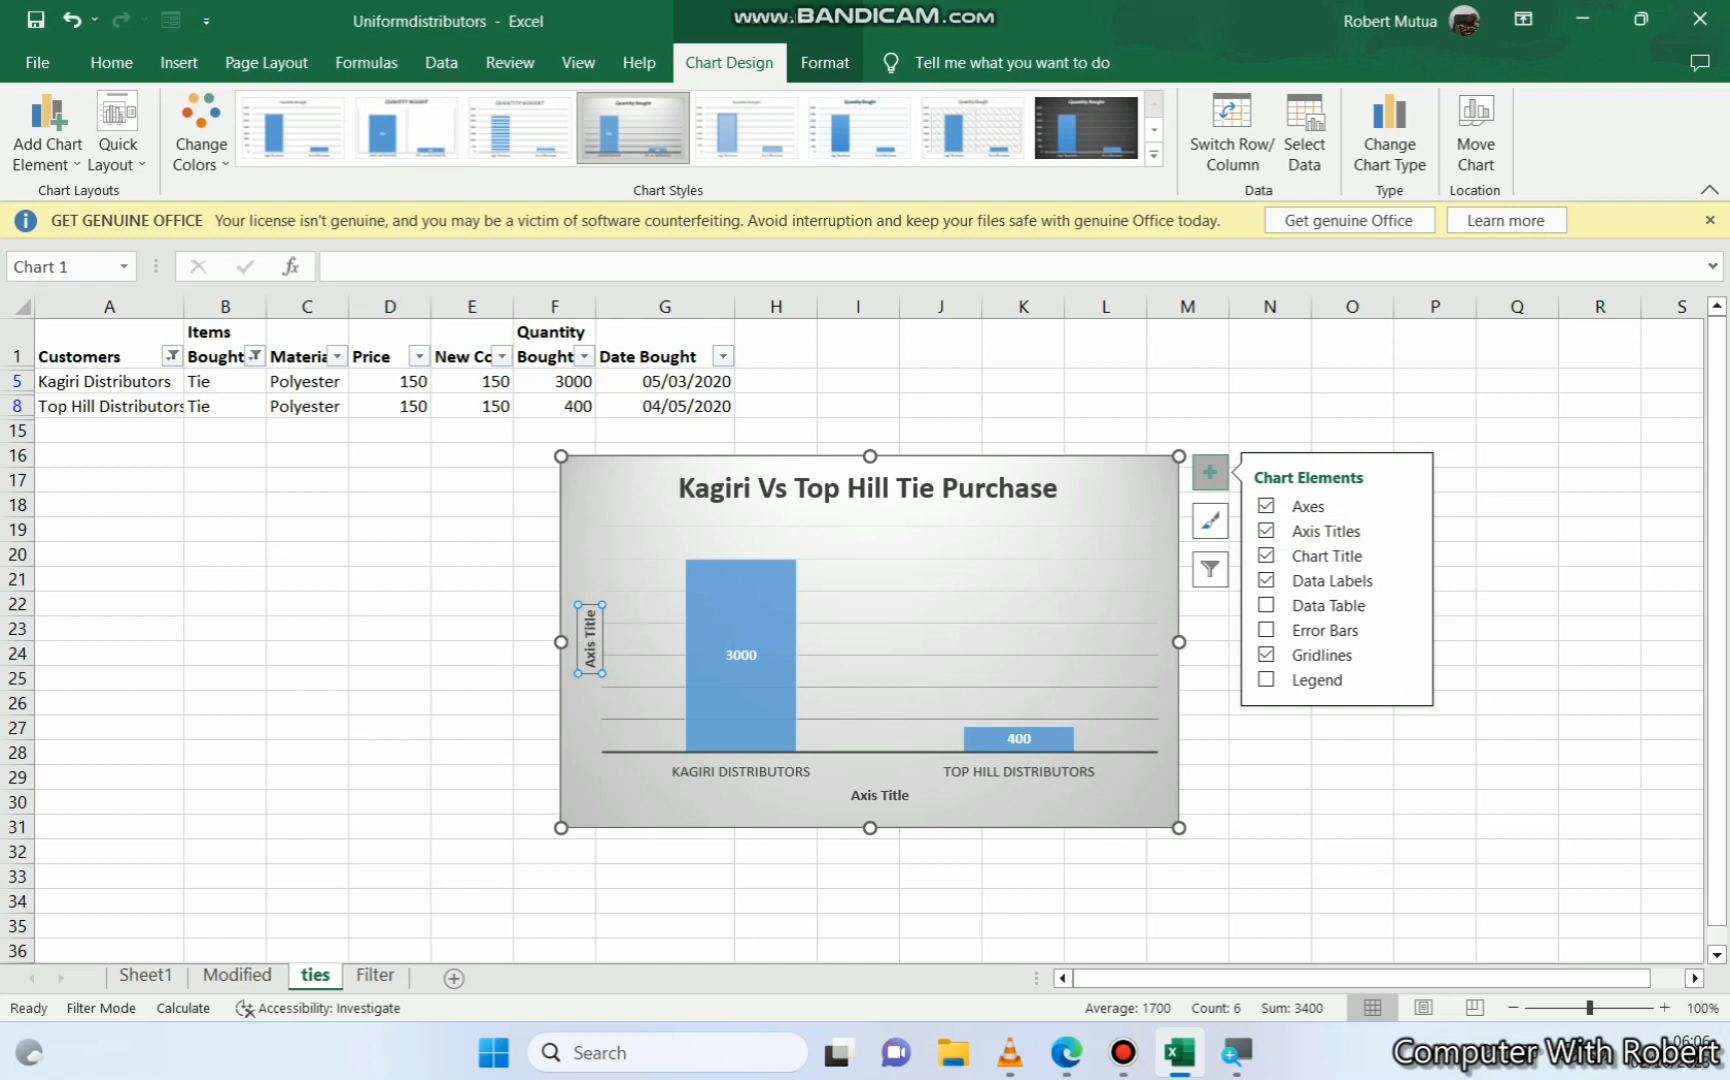
{"action": "right_click", "coordinate": [590, 638]}
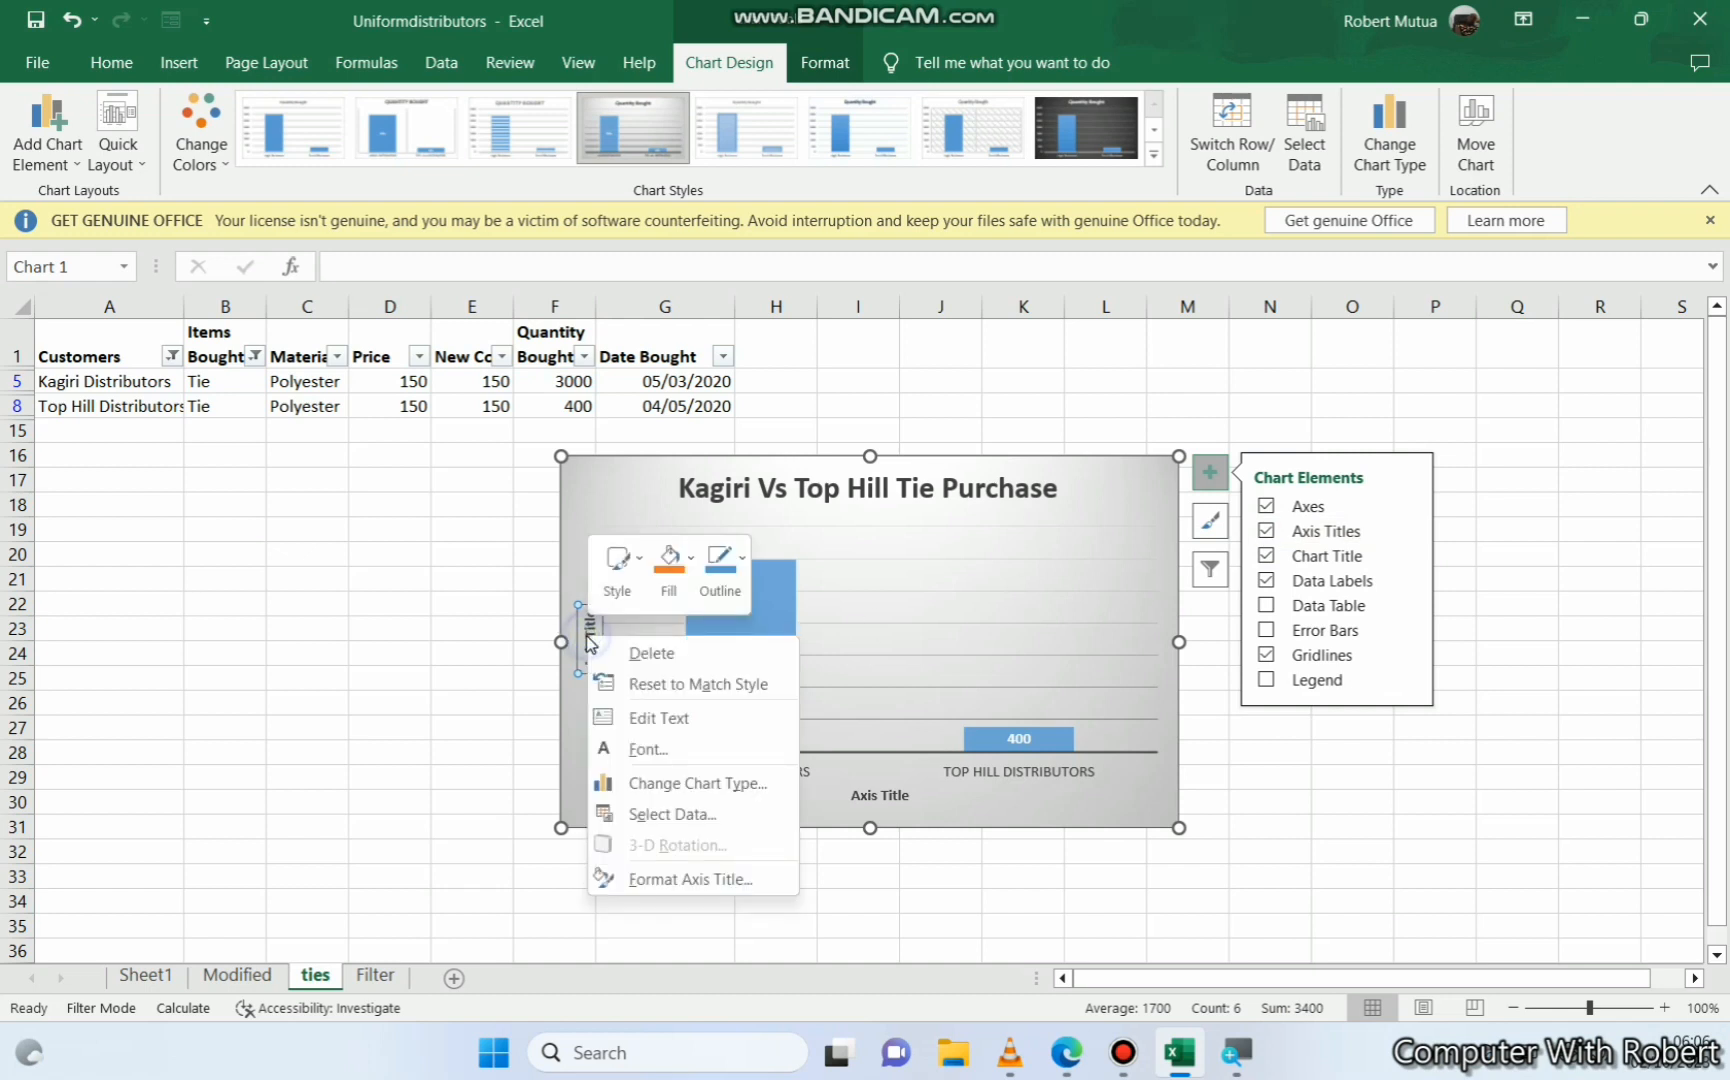
{"action": "left_click", "coordinate": [655, 722]}
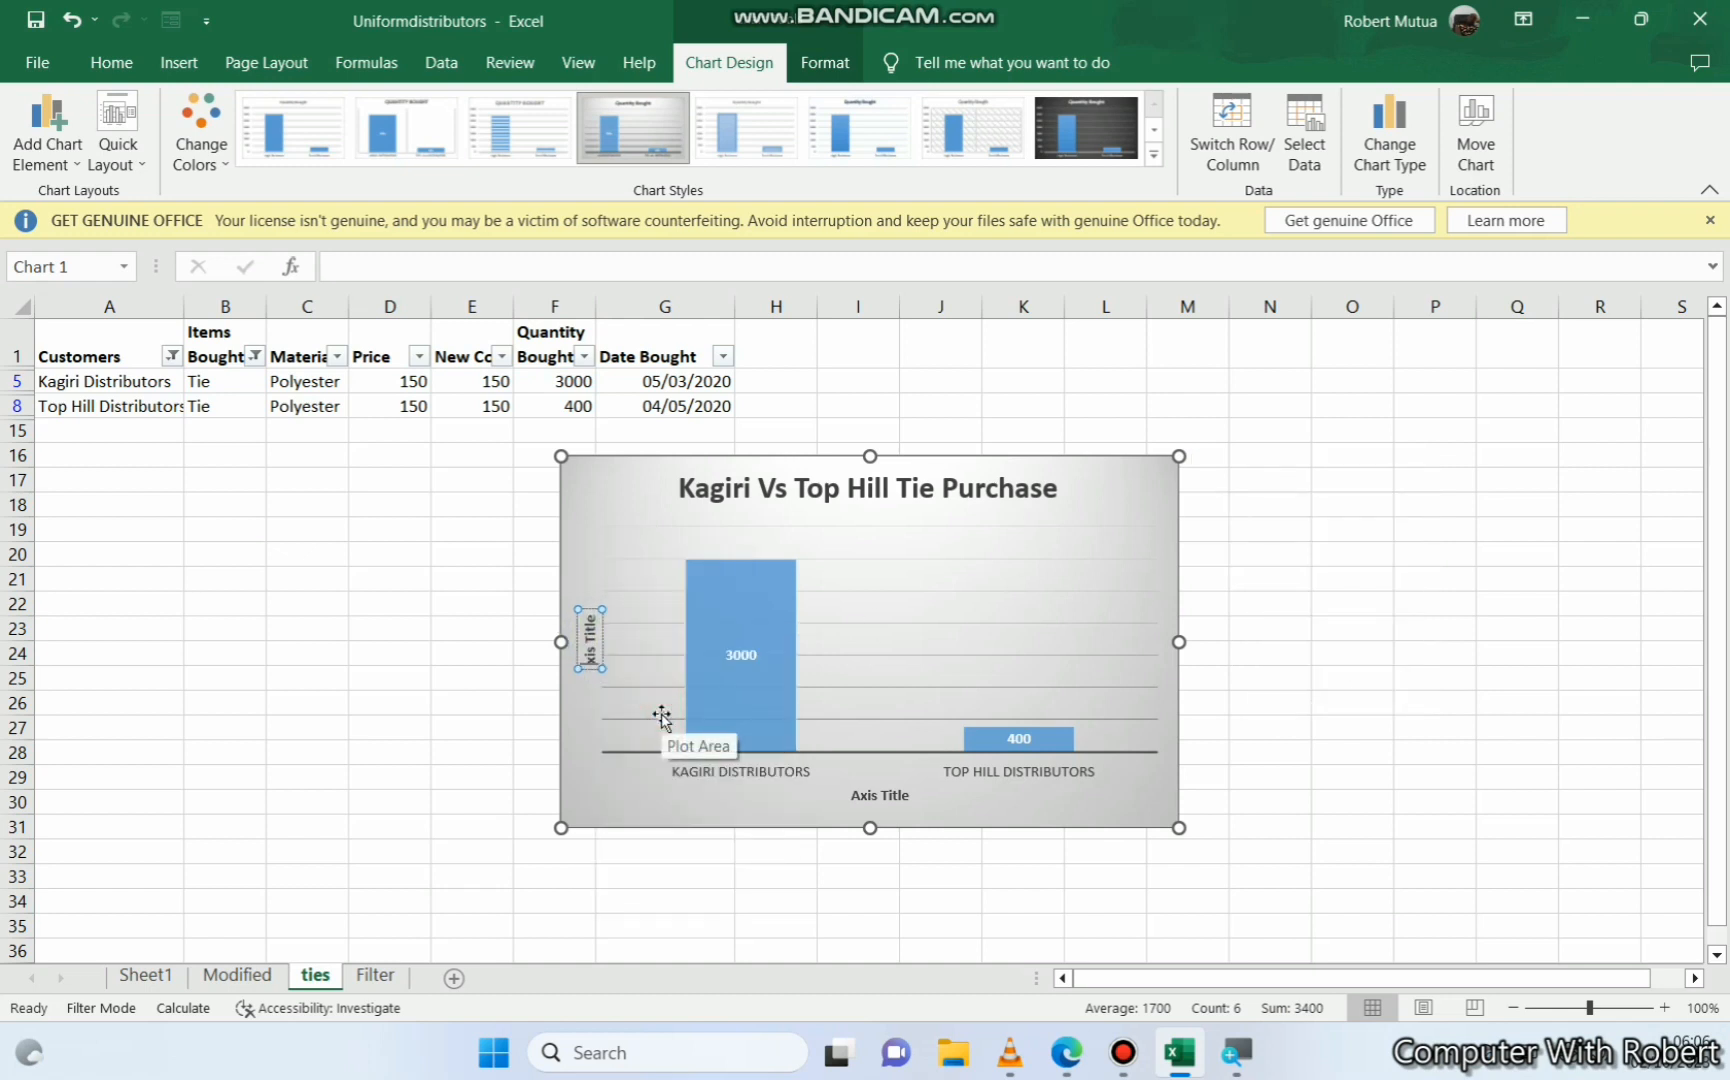
{"action": "key", "text": "BackSpace"}
{"action": "type", "text": "No of Ties"}
Change the chart's horizontal axis title to Customers
{"action": "right_click", "coordinate": [876, 795]}
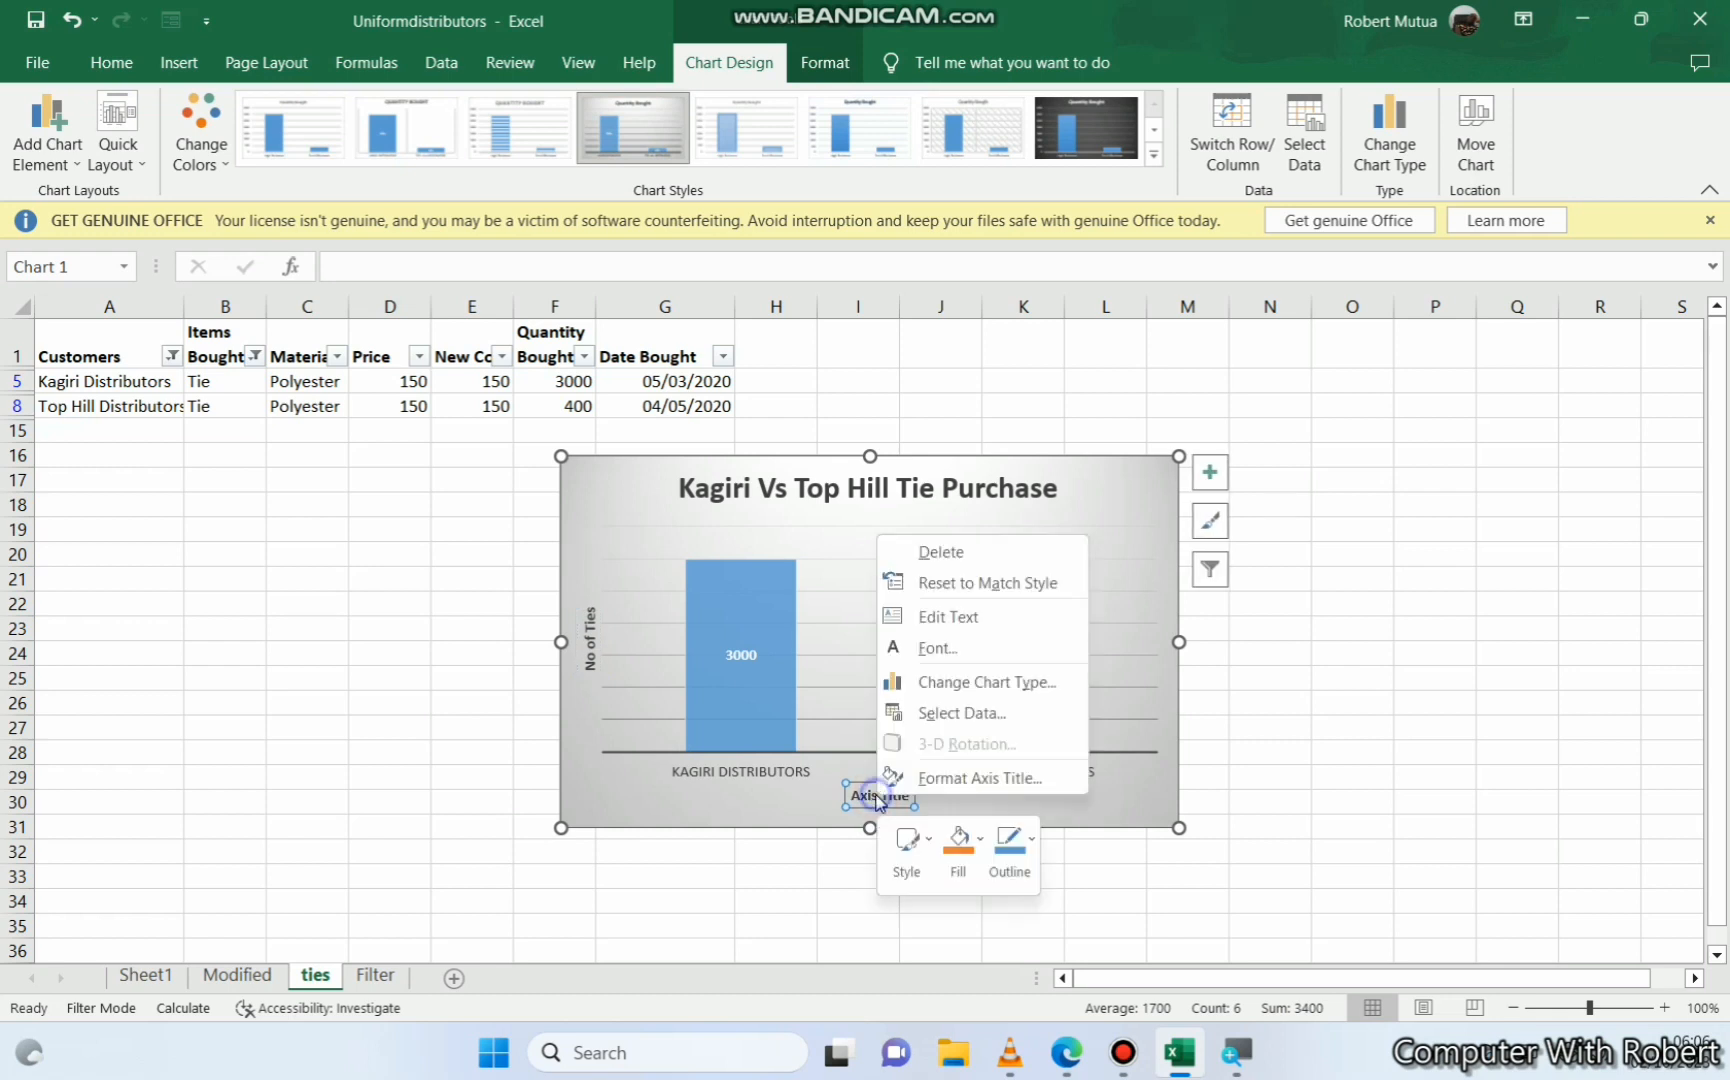
{"action": "left_click", "coordinate": [946, 617]}
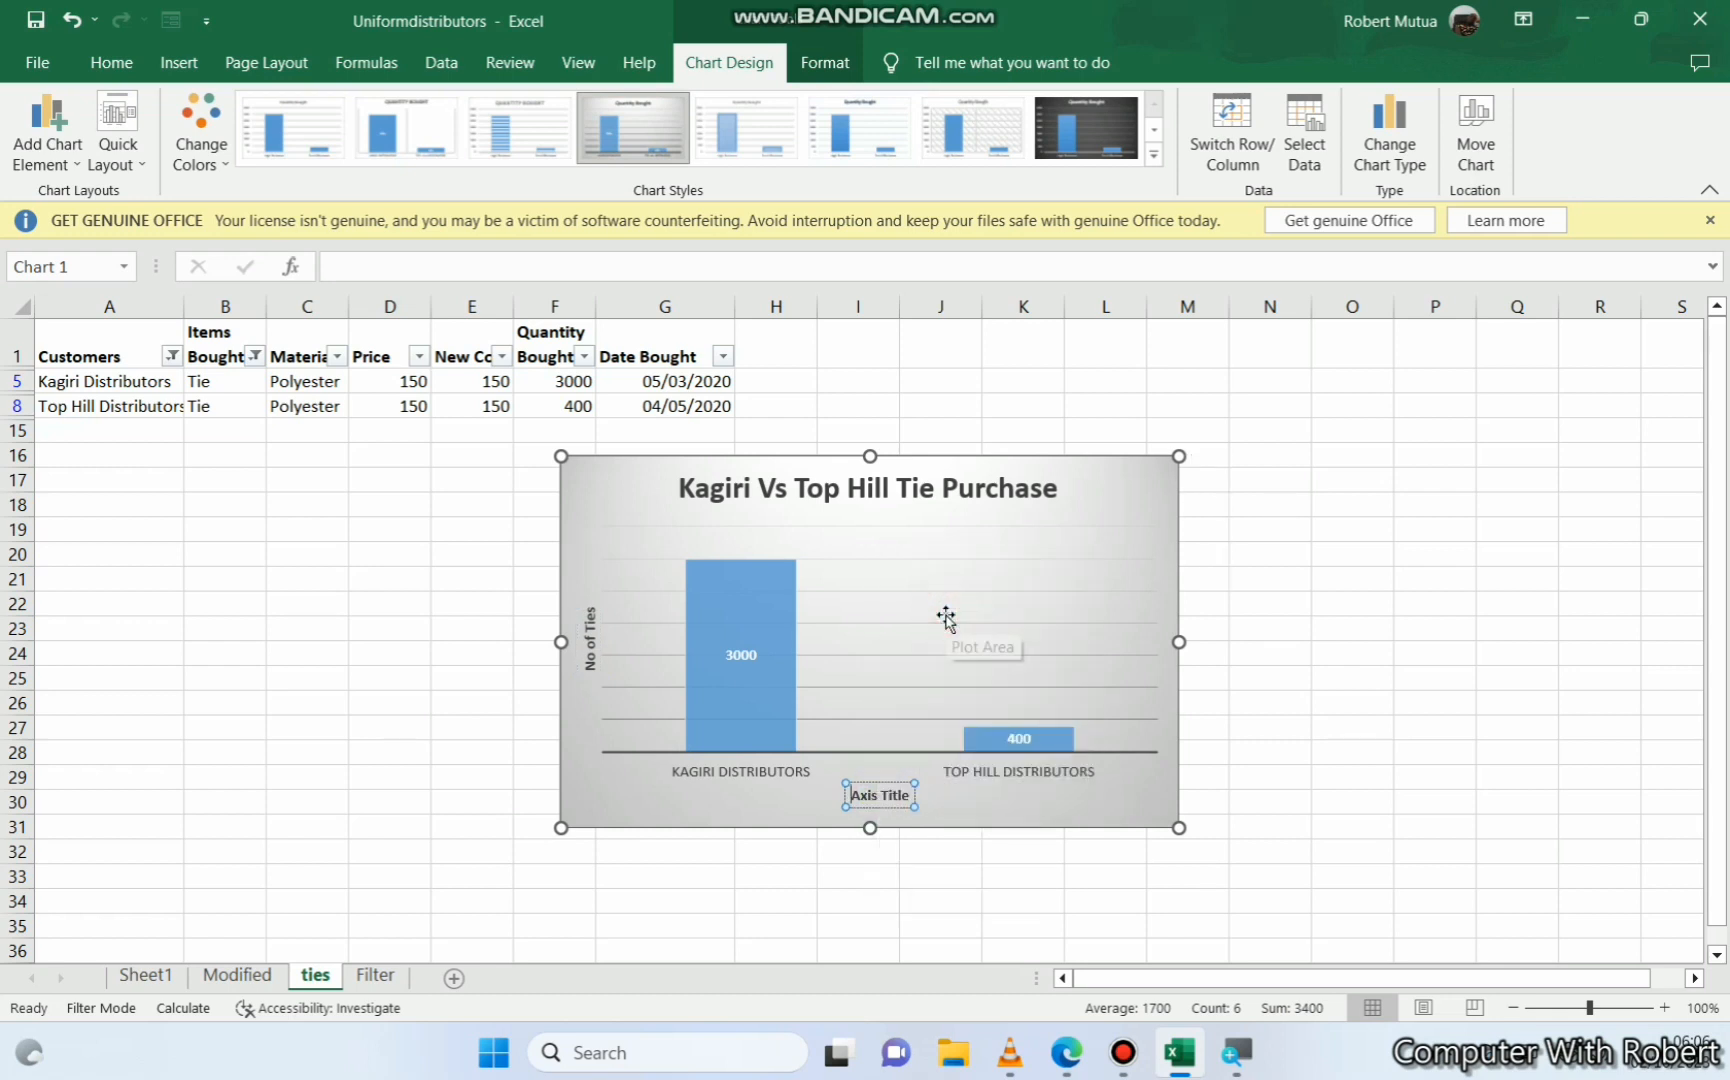
{"action": "key", "text": "Delete"}
{"action": "key", "text": "Delete"}
{"action": "key", "text": "Delete"}
{"action": "key", "text": "Delete"}
{"action": "key", "text": "Delete"}
{"action": "key", "text": "Delete"}
{"action": "key", "text": "Delete"}
{"action": "key", "text": "Delete"}
{"action": "key", "text": "Delete"}
{"action": "key", "text": "Delete"}
{"action": "type", "text": "C"}
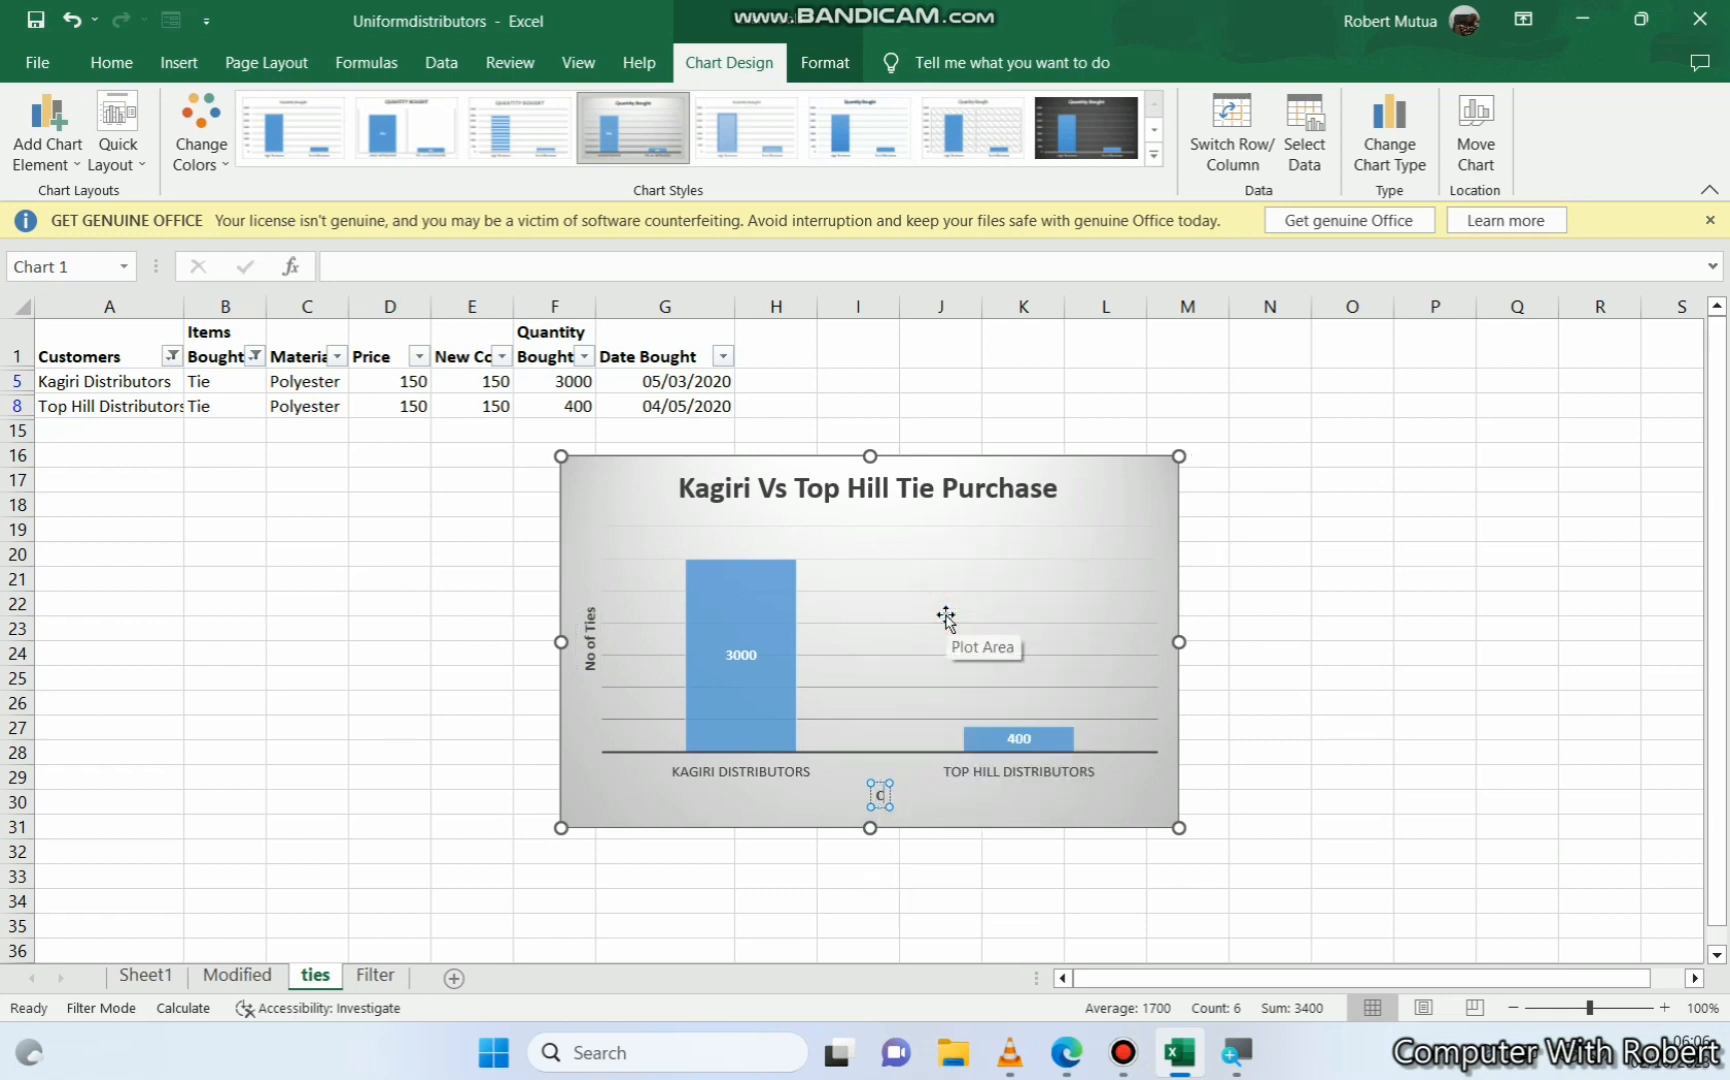
{"action": "type", "text": "ustomer"}
{"action": "type", "text": "s"}
{"action": "key", "text": "Return"}
{"action": "key", "text": "BackSpace"}
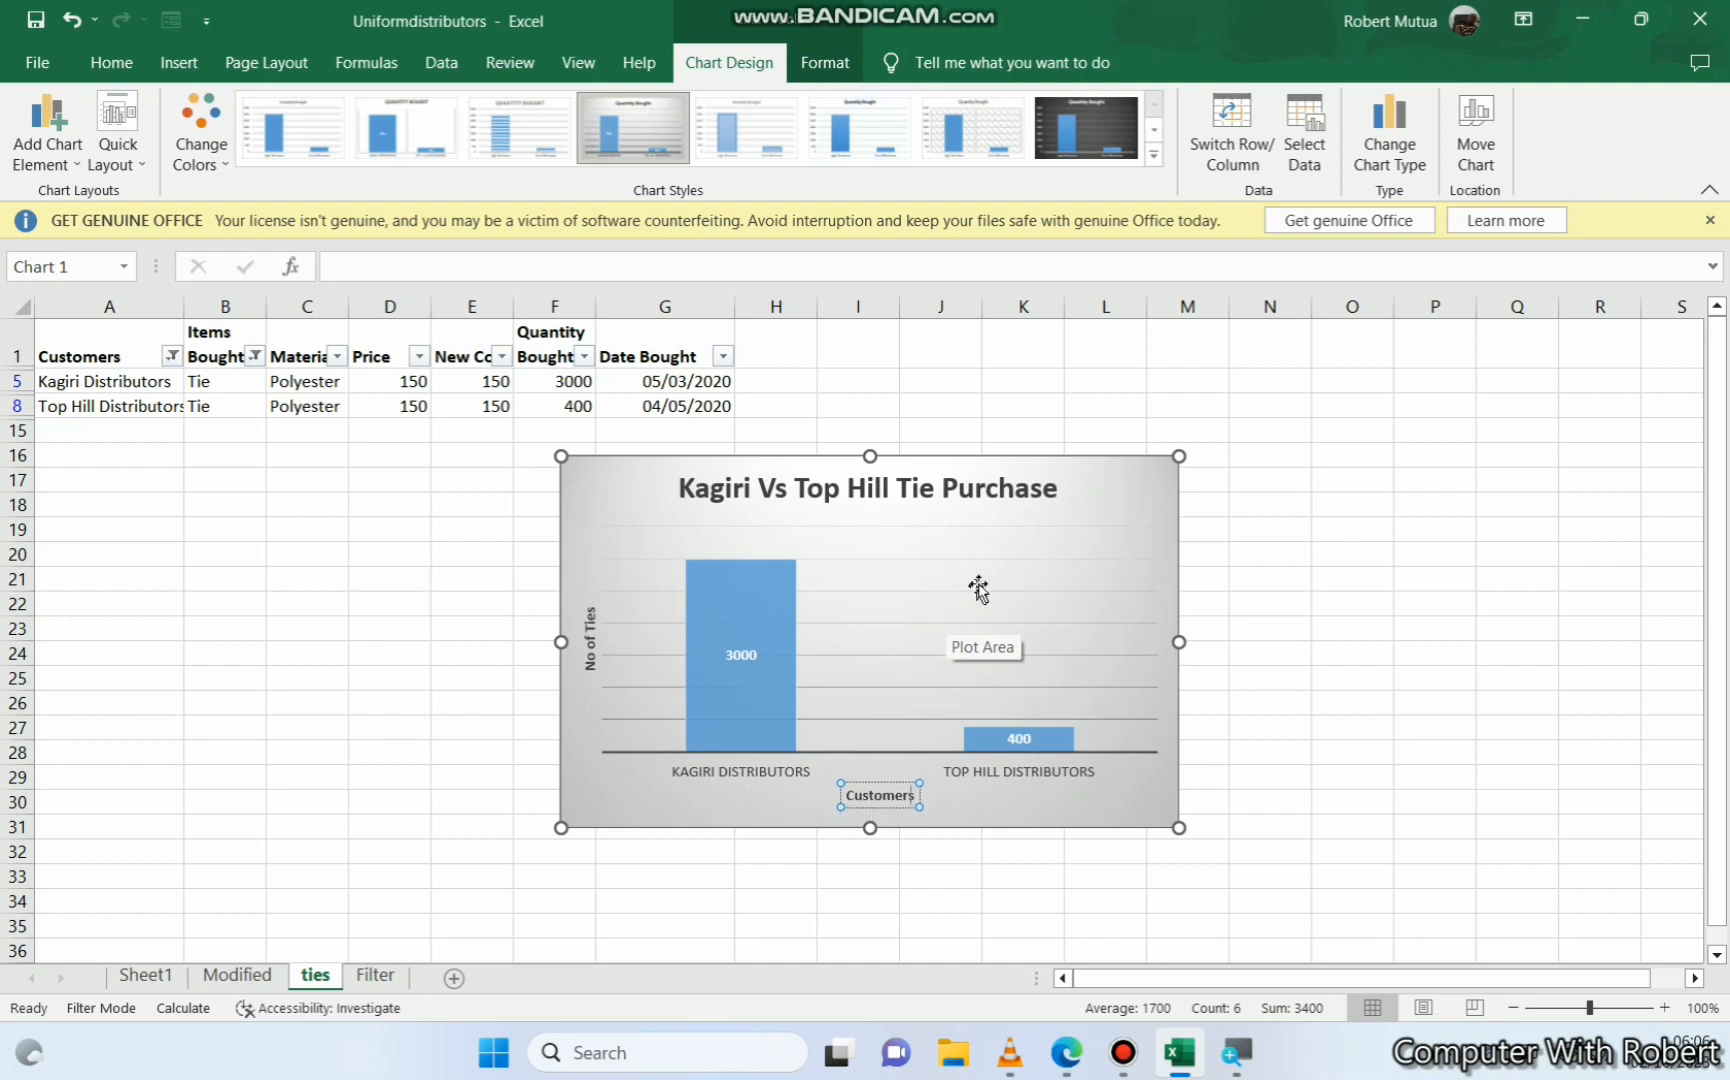
{"action": "left_click", "coordinate": [1046, 829]}
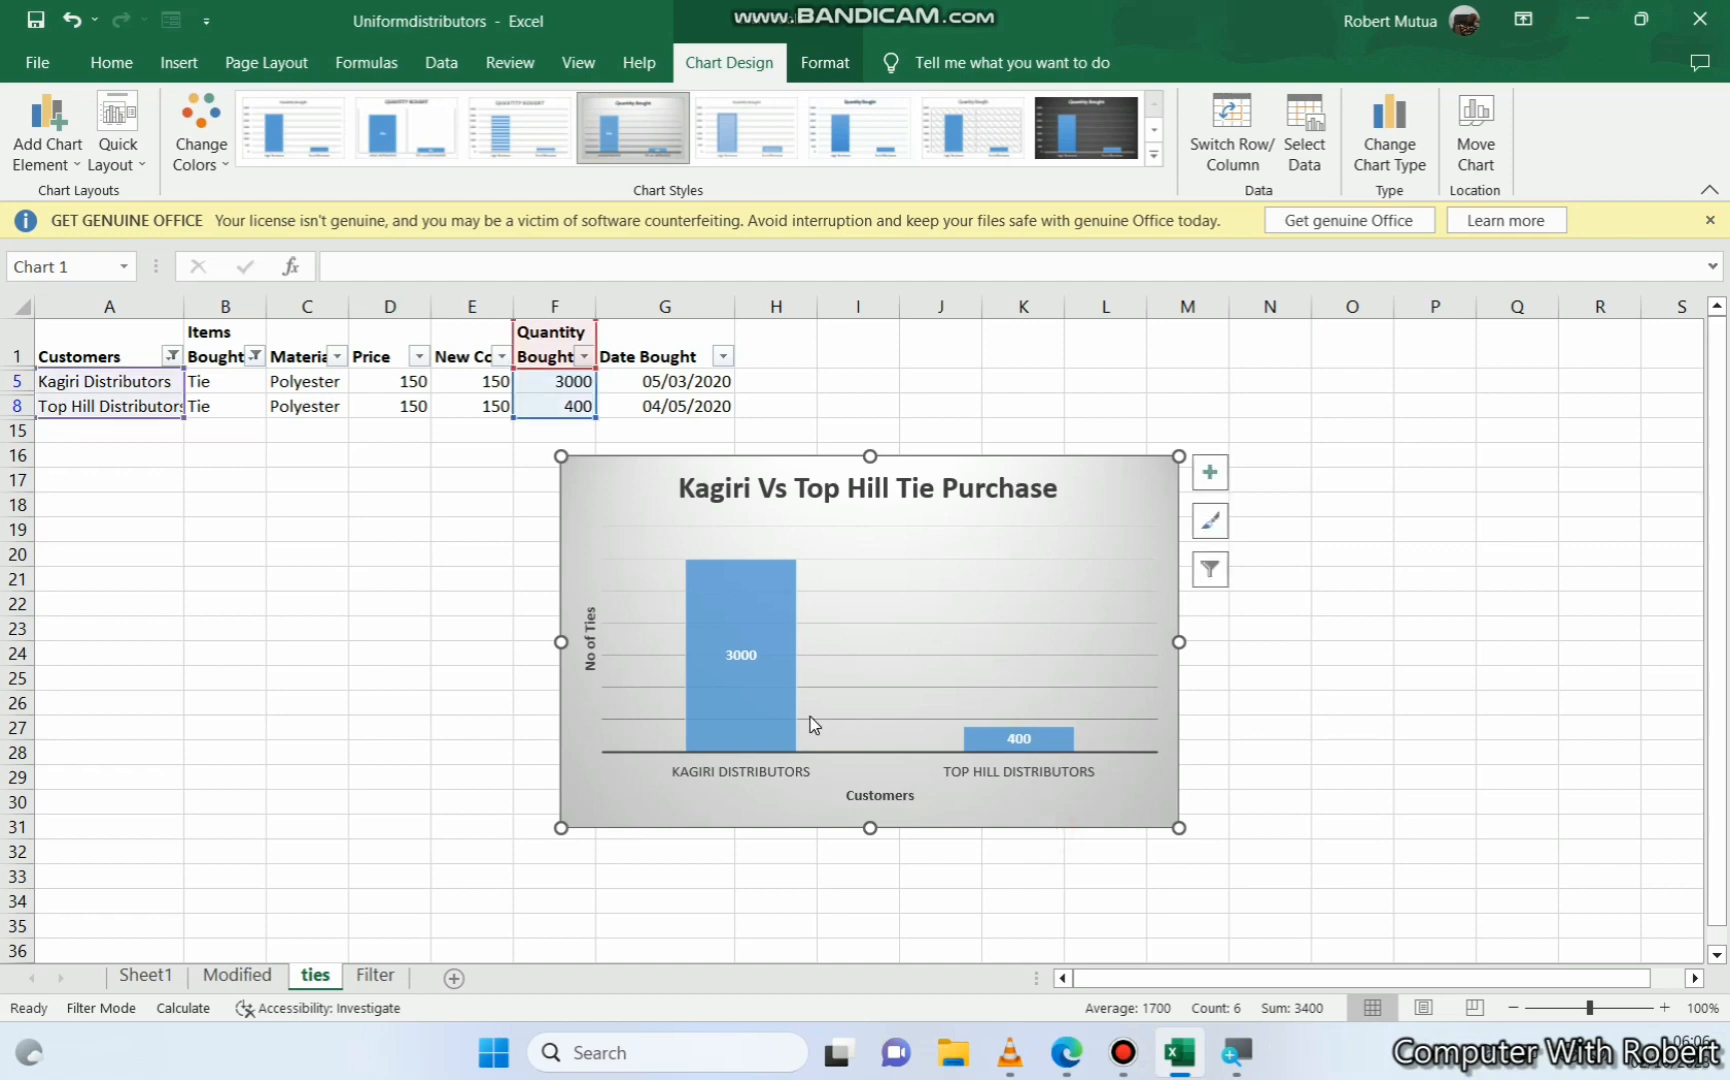
Check where question h of sp.pdf wants the chart and move it from the ties sheet to a new sheet named Graph
{"action": "left_click", "coordinate": [1066, 1052]}
{"action": "left_click", "coordinate": [644, 652]}
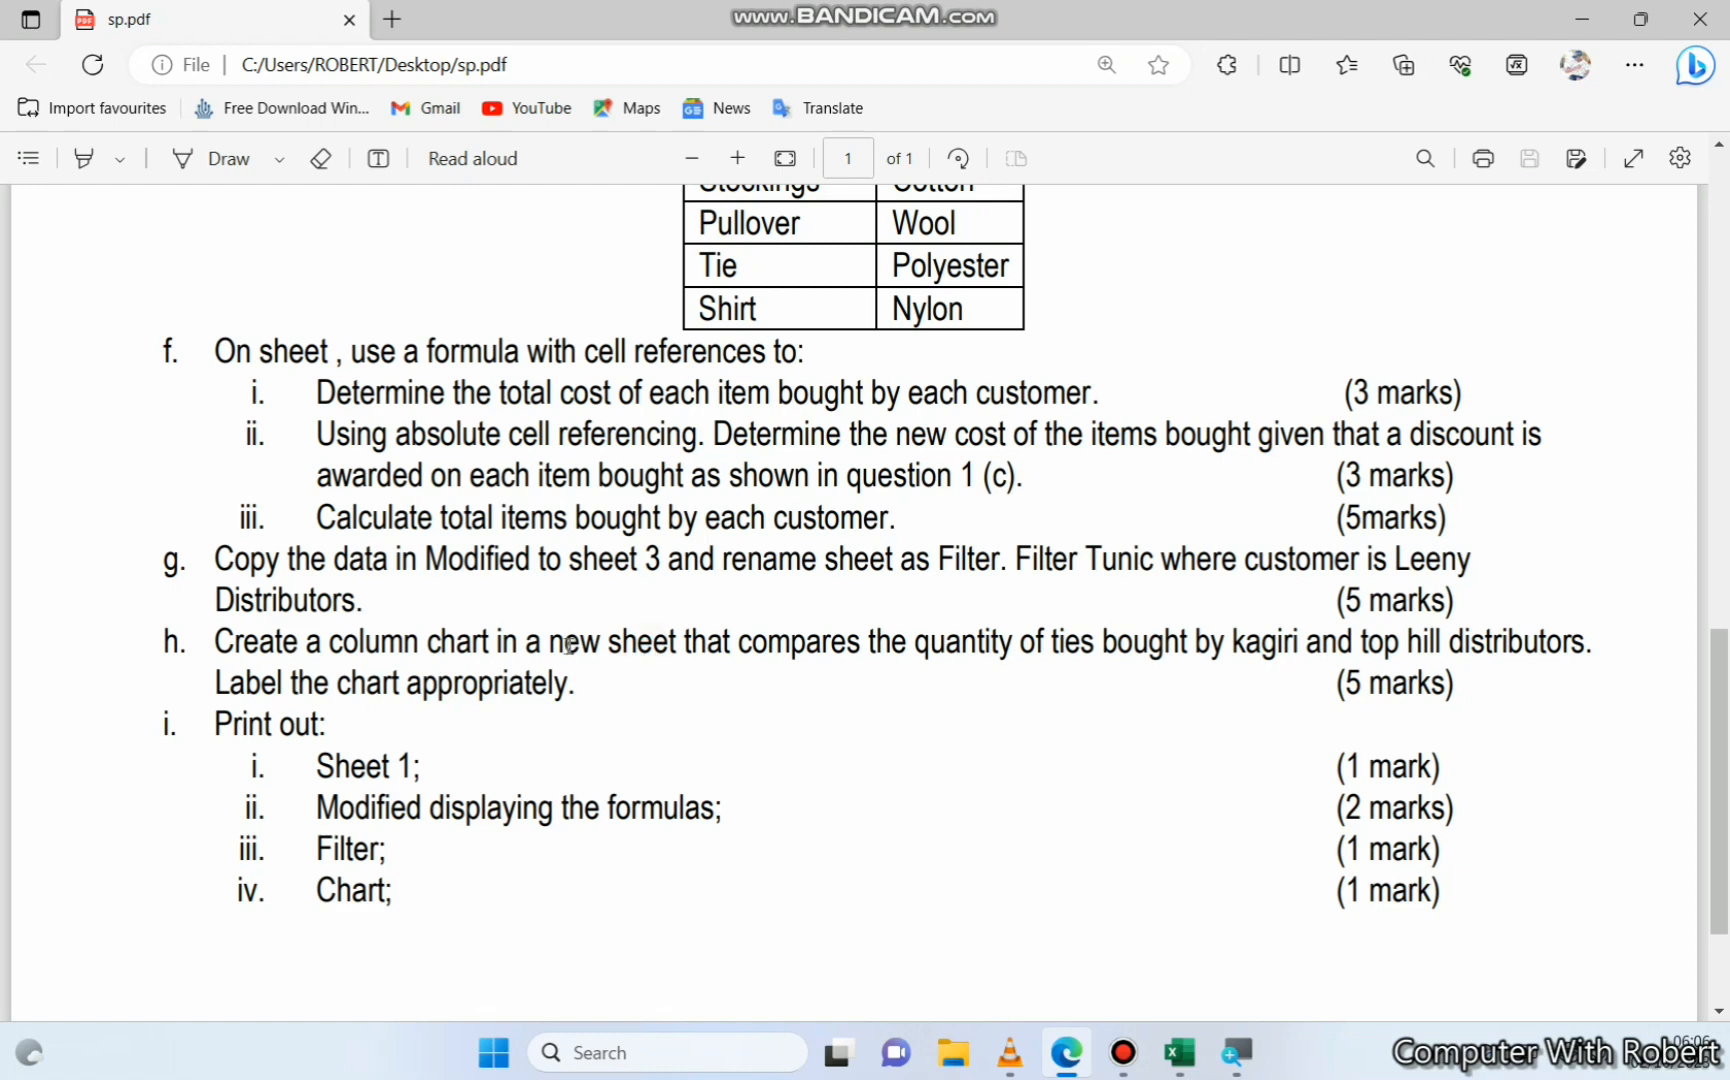
{"action": "left_click_drag", "start_coordinate": [550, 641], "coordinate": [668, 641]}
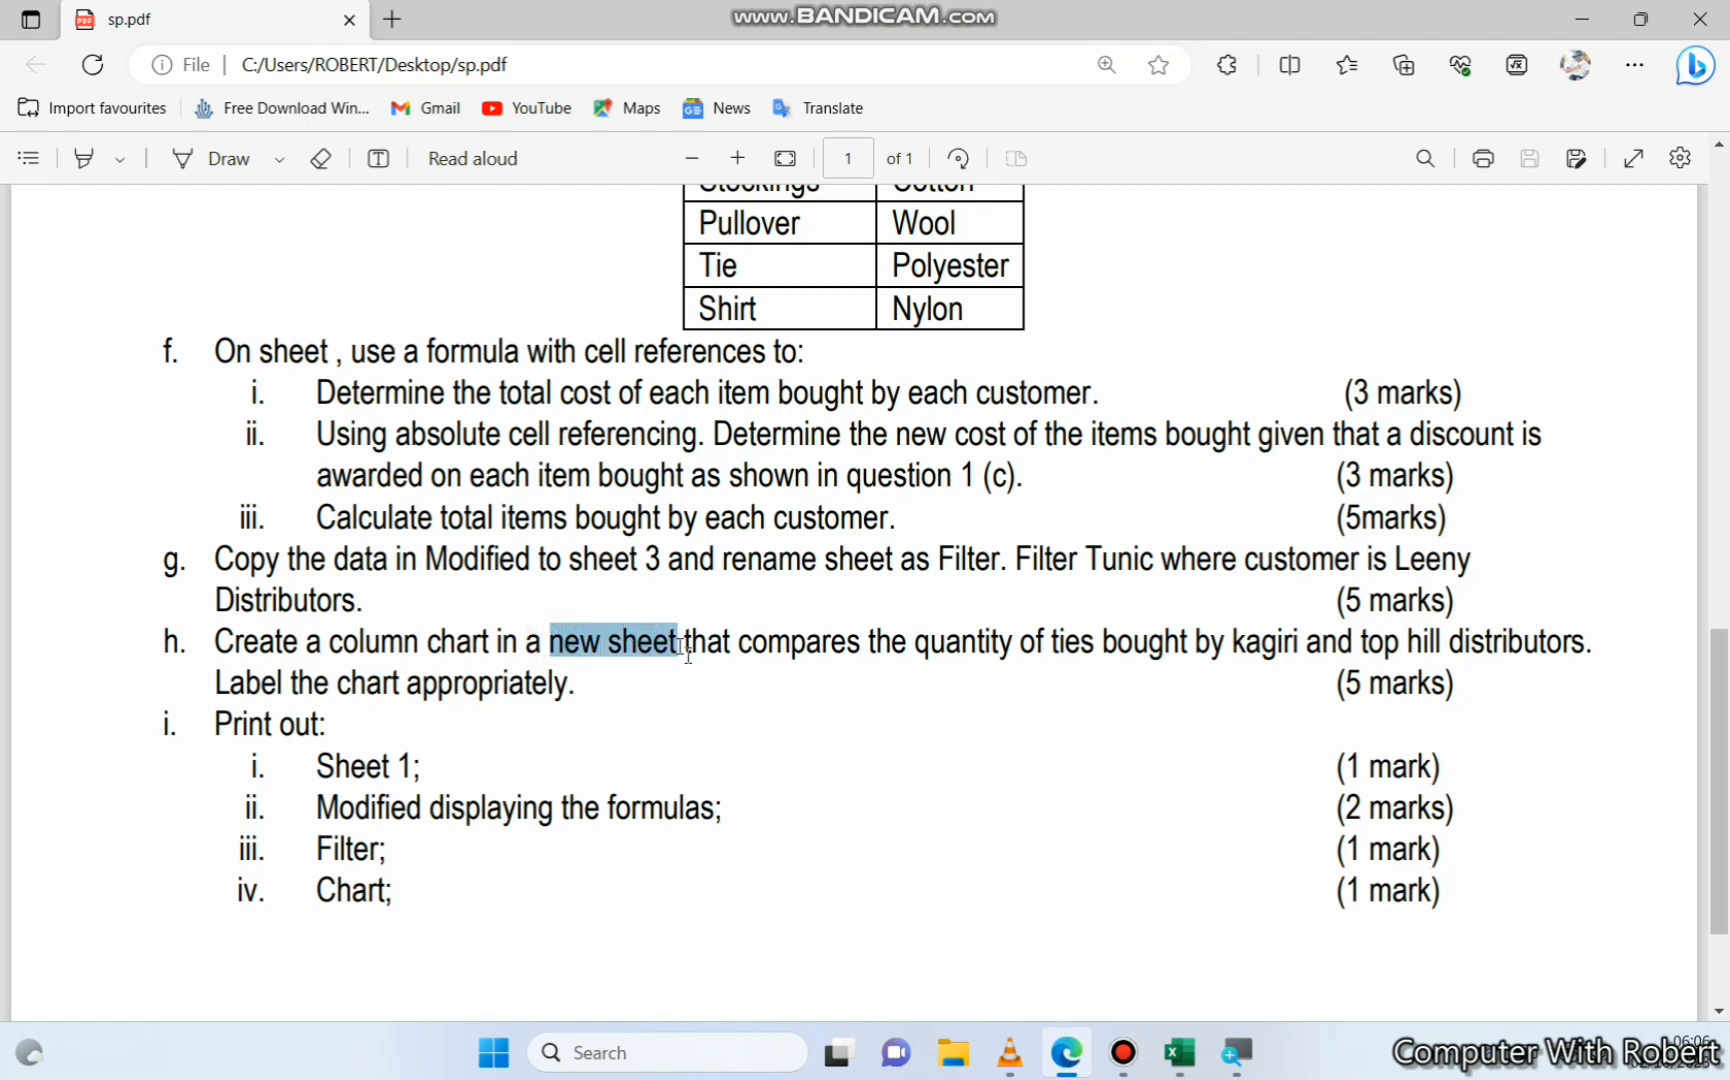
{"action": "left_click", "coordinate": [1062, 1045]}
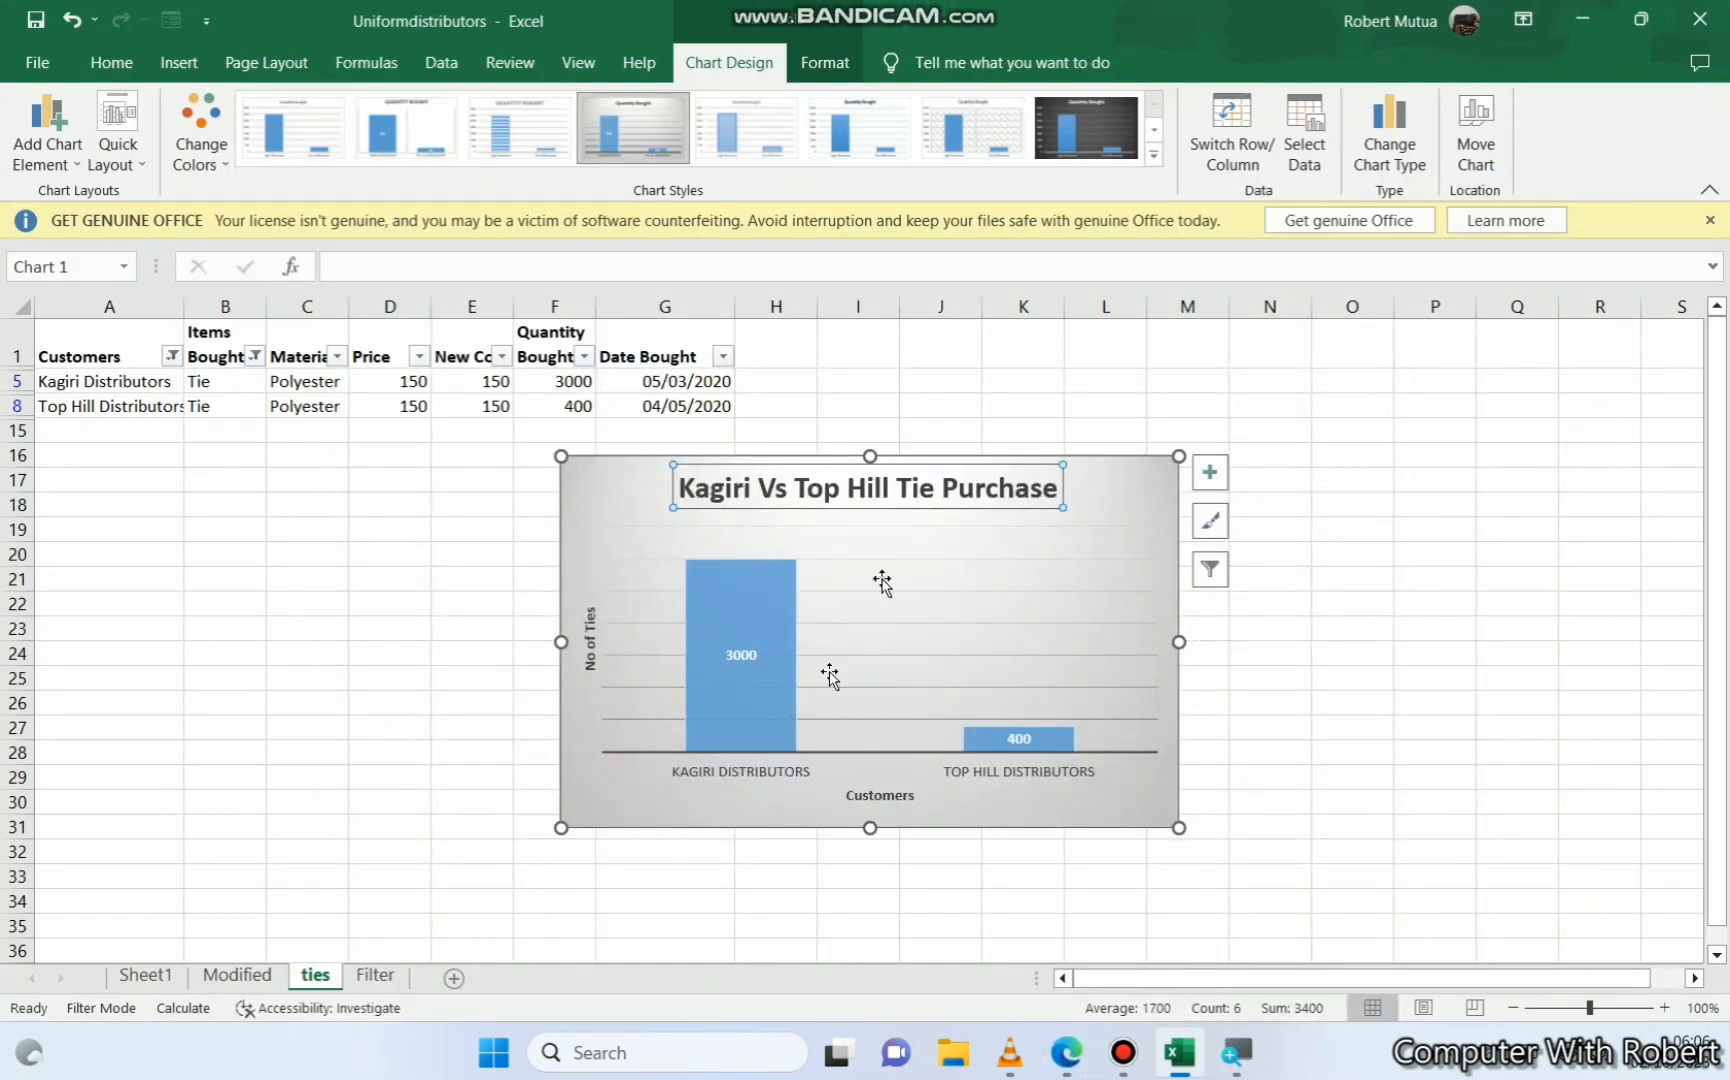
{"action": "left_click", "coordinate": [1477, 148]}
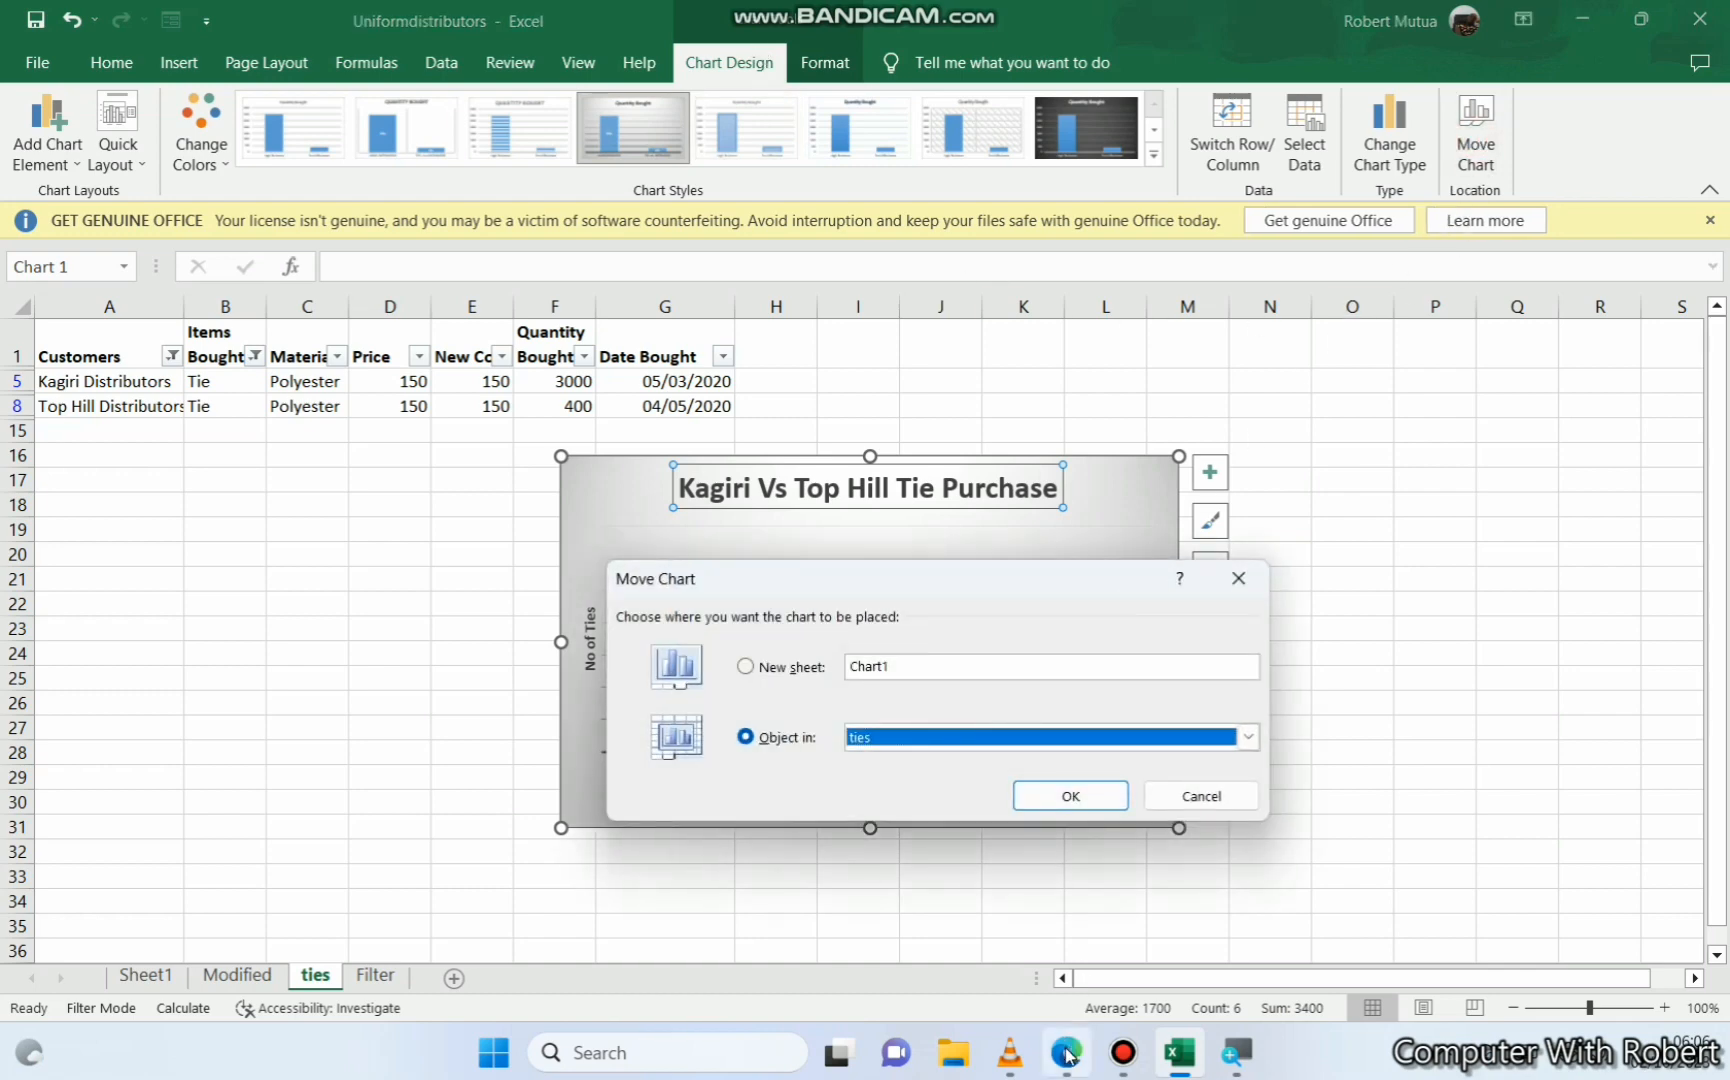
{"action": "left_click", "coordinate": [1067, 1052]}
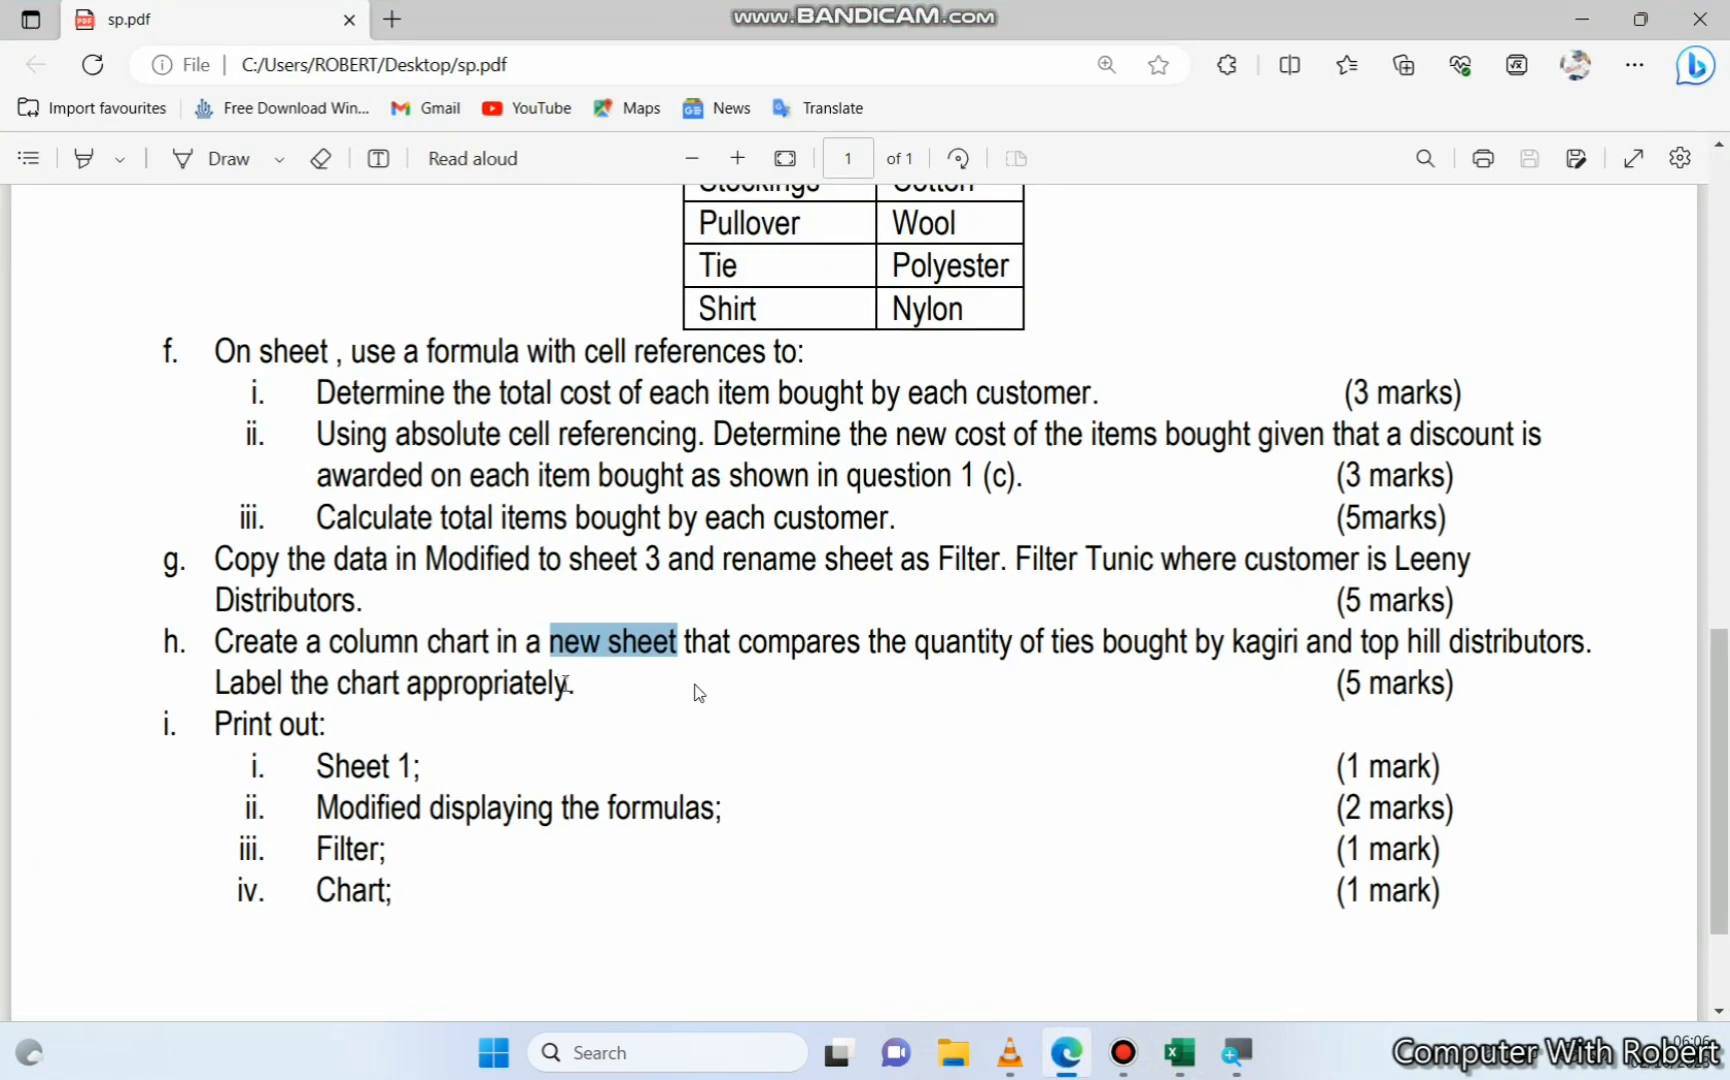
{"action": "left_click", "coordinate": [1180, 1052]}
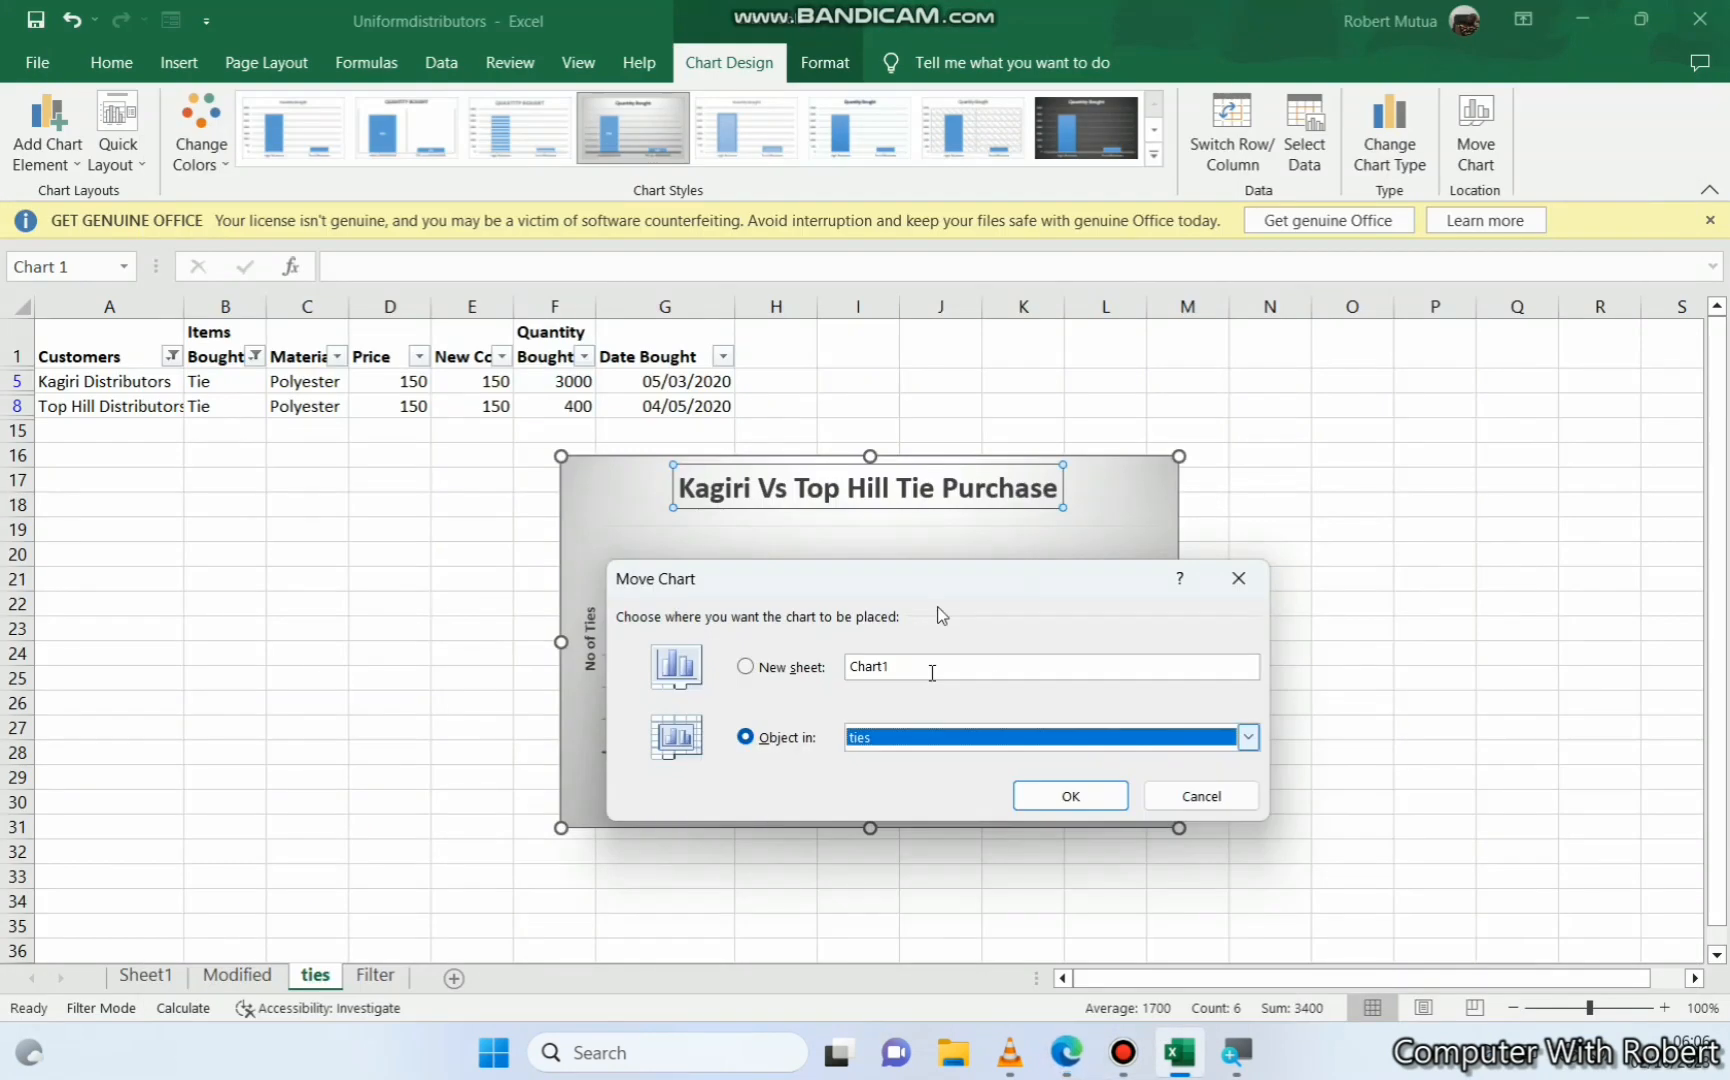
{"action": "left_click", "coordinate": [795, 669]}
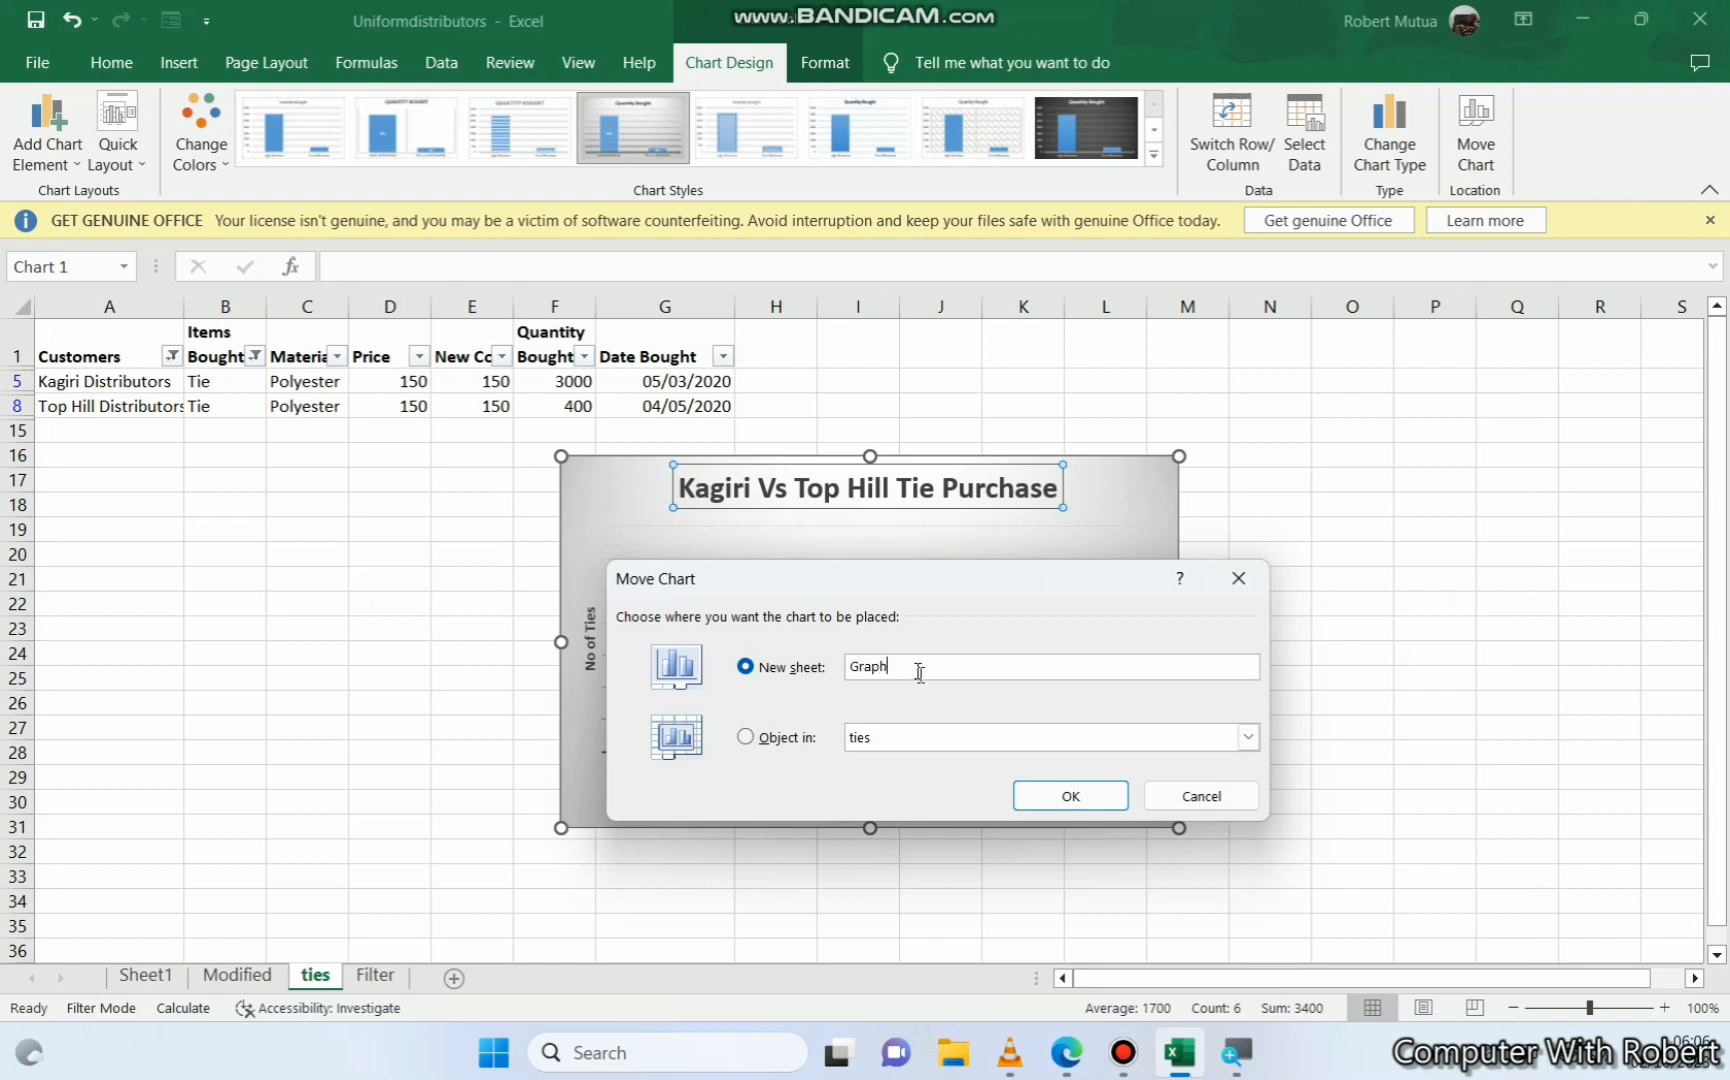
{"action": "left_click", "coordinate": [1070, 794]}
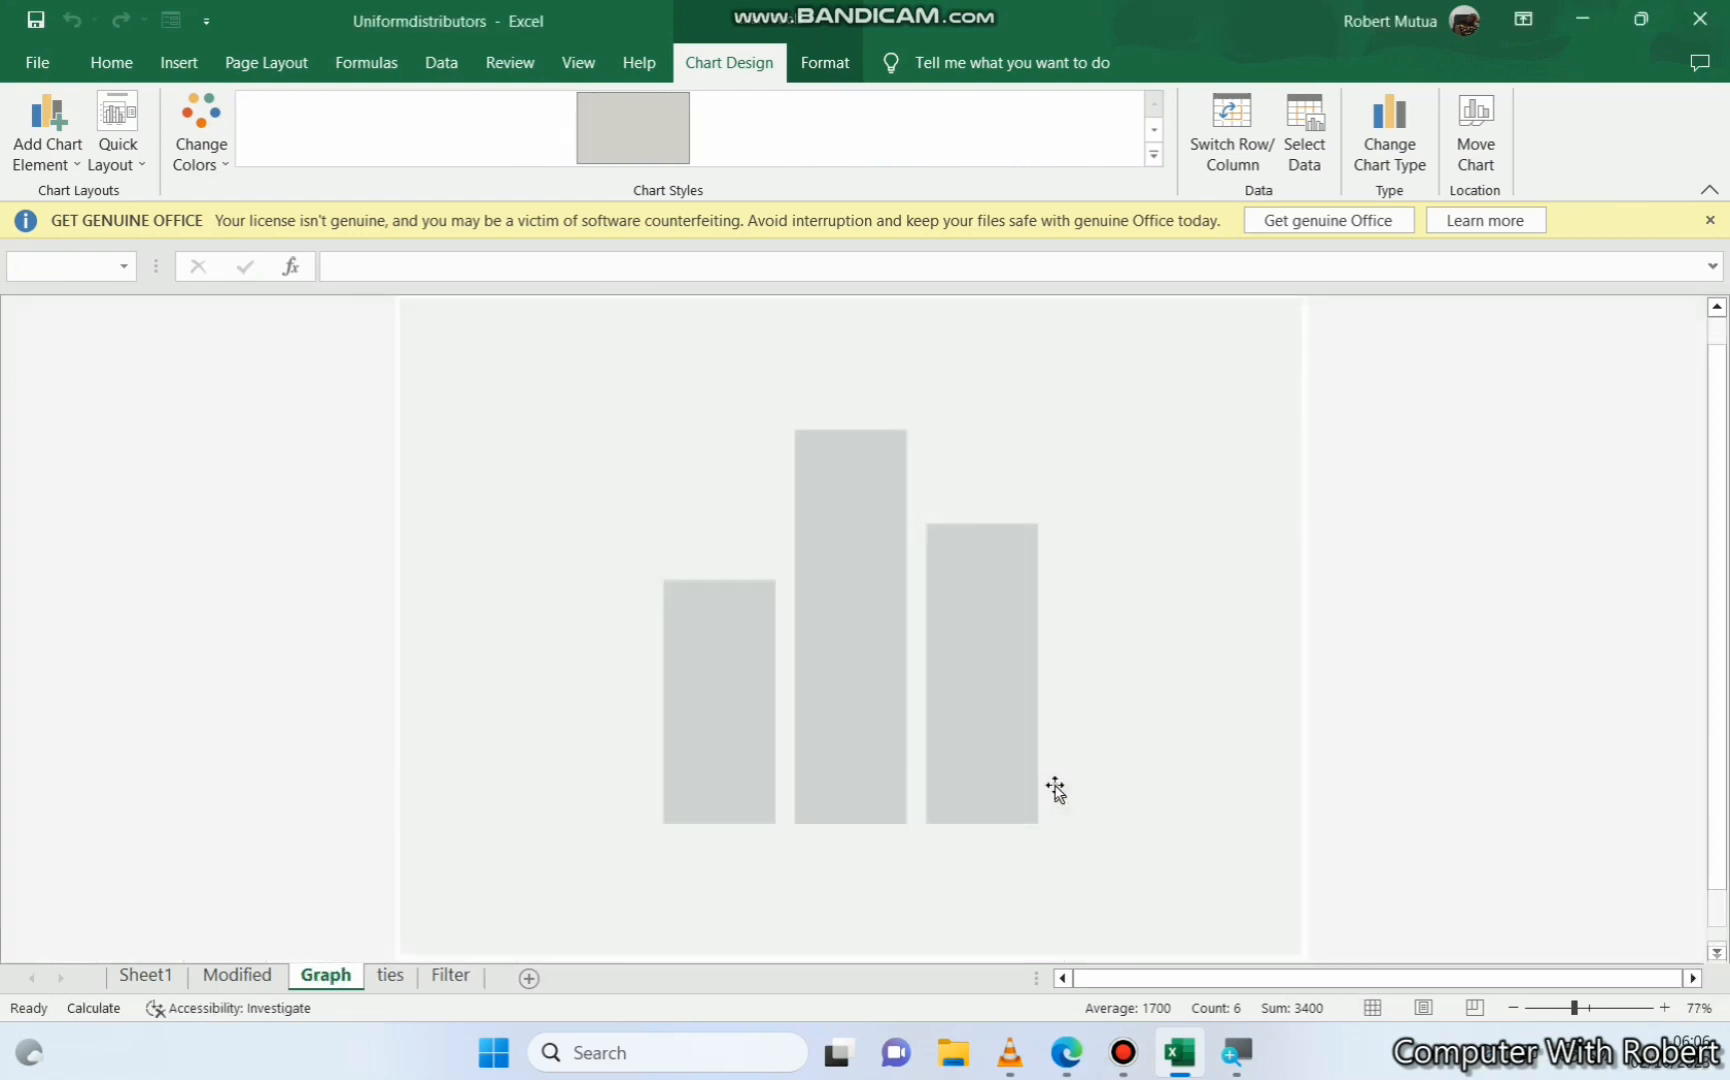
Print Sheet1 with Microsoft Print to PDF, saving the output on the Desktop as Sheet 1
{"action": "left_click", "coordinate": [162, 629]}
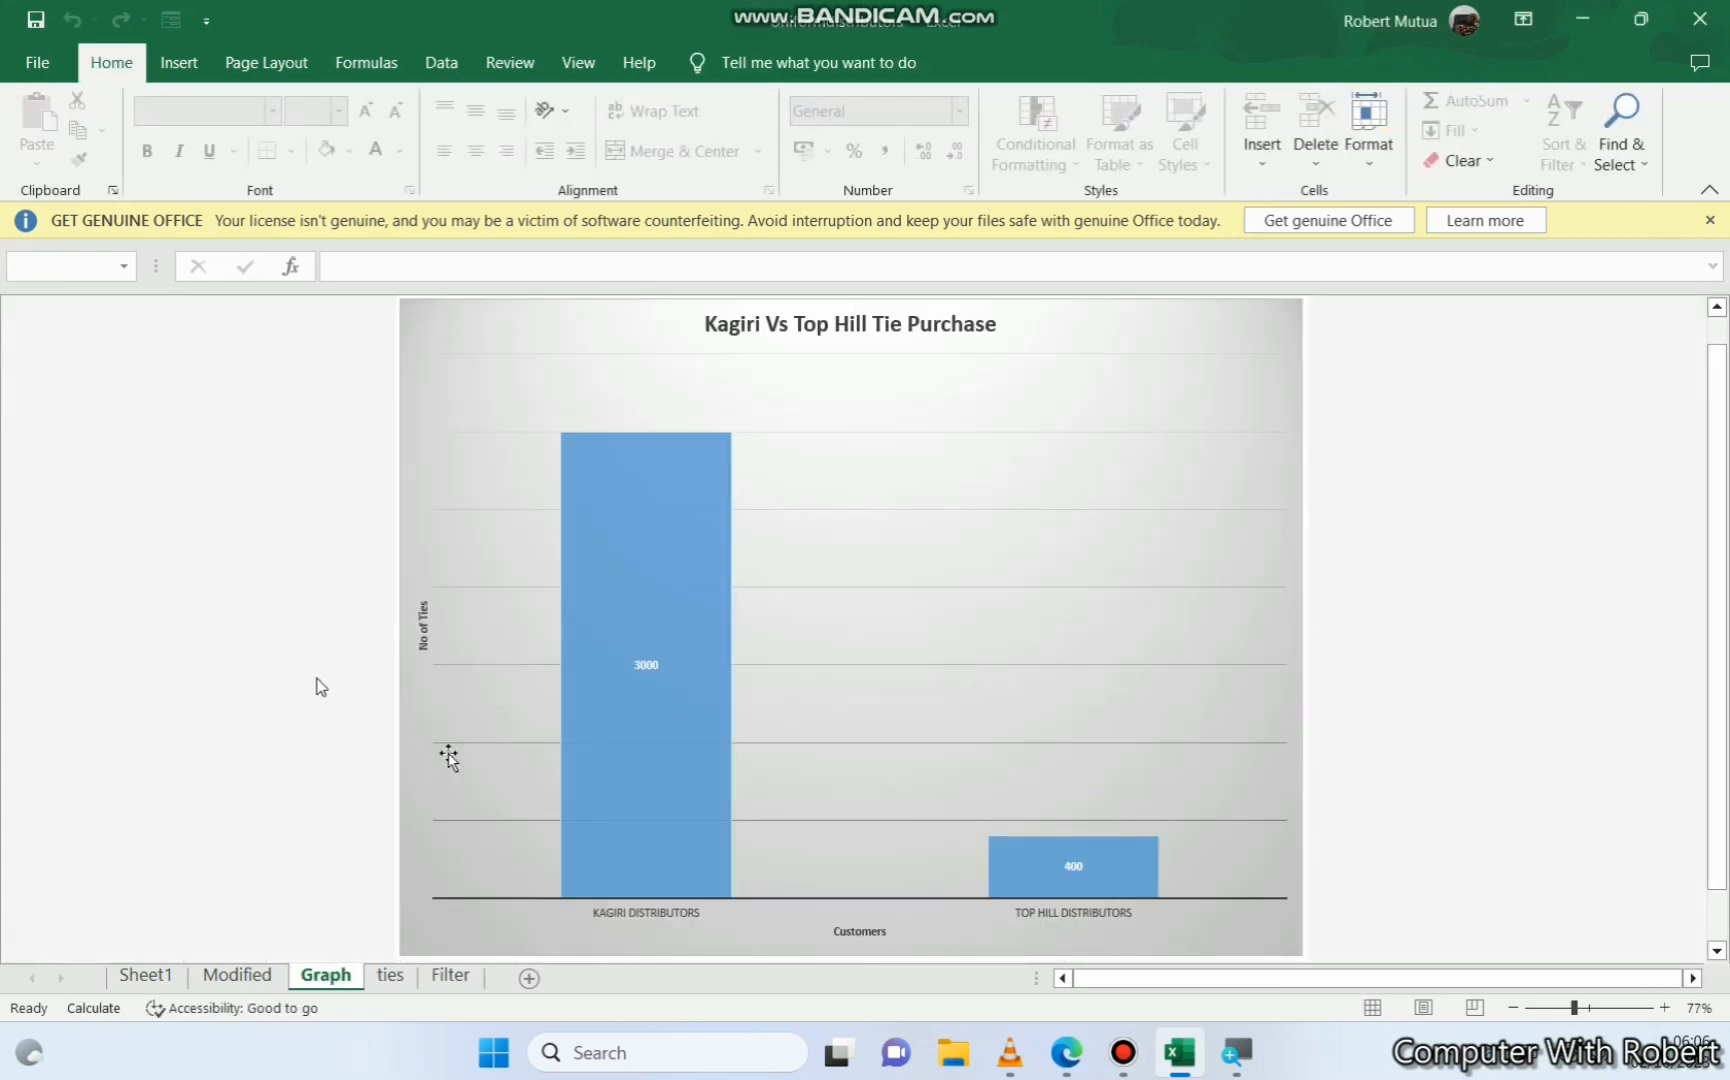
{"action": "left_click", "coordinate": [160, 975]}
{"action": "left_click", "coordinate": [378, 654]}
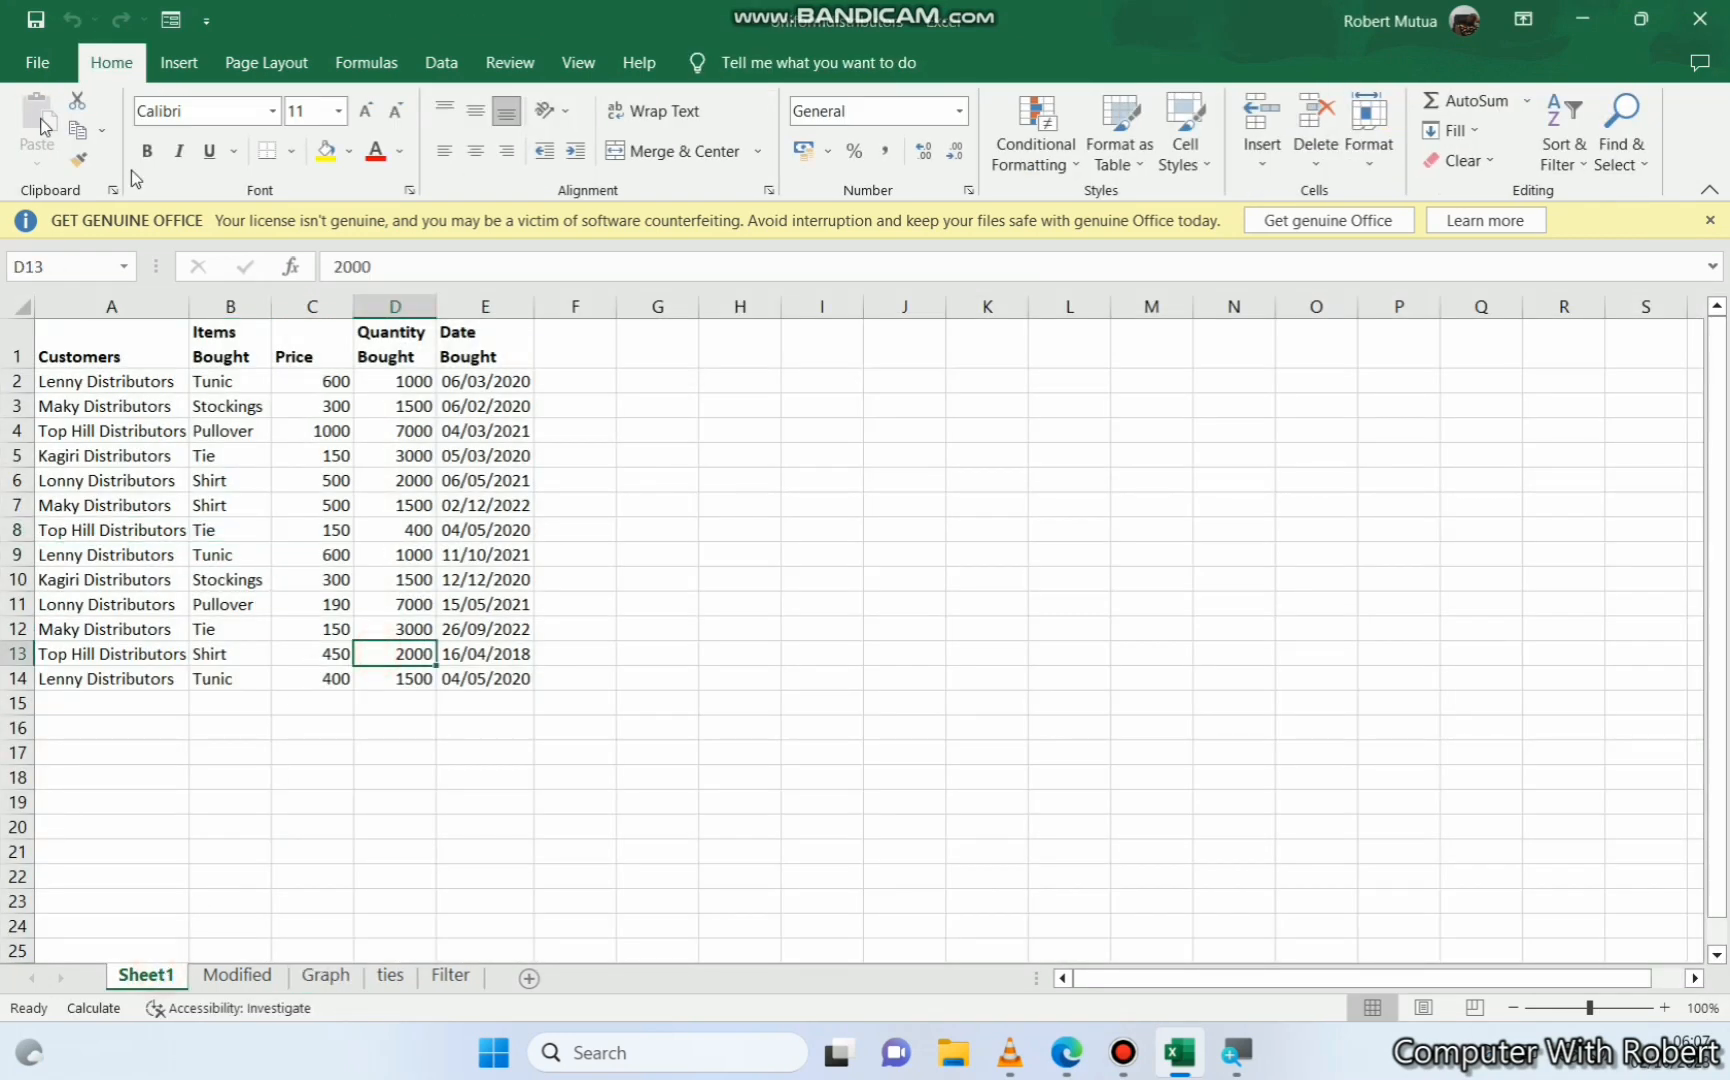
{"action": "left_click", "coordinate": [37, 63]}
{"action": "left_click", "coordinate": [55, 560]}
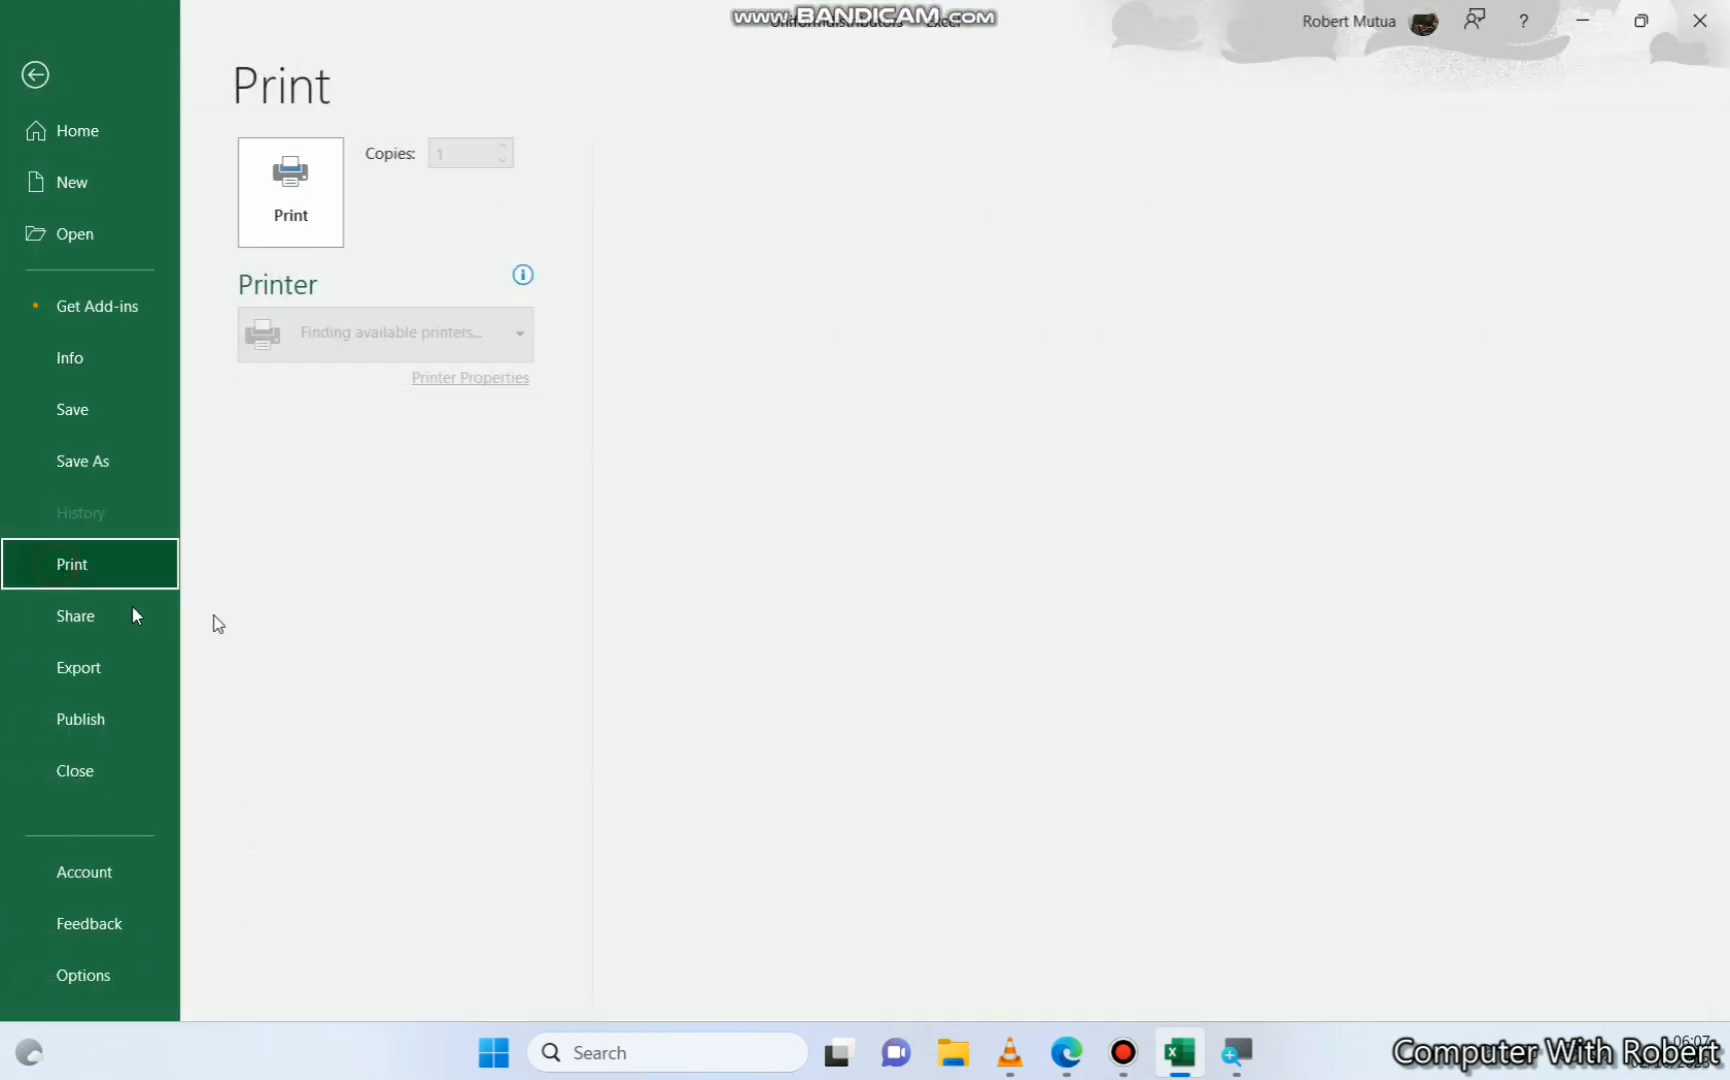
{"action": "left_click", "coordinate": [336, 338]}
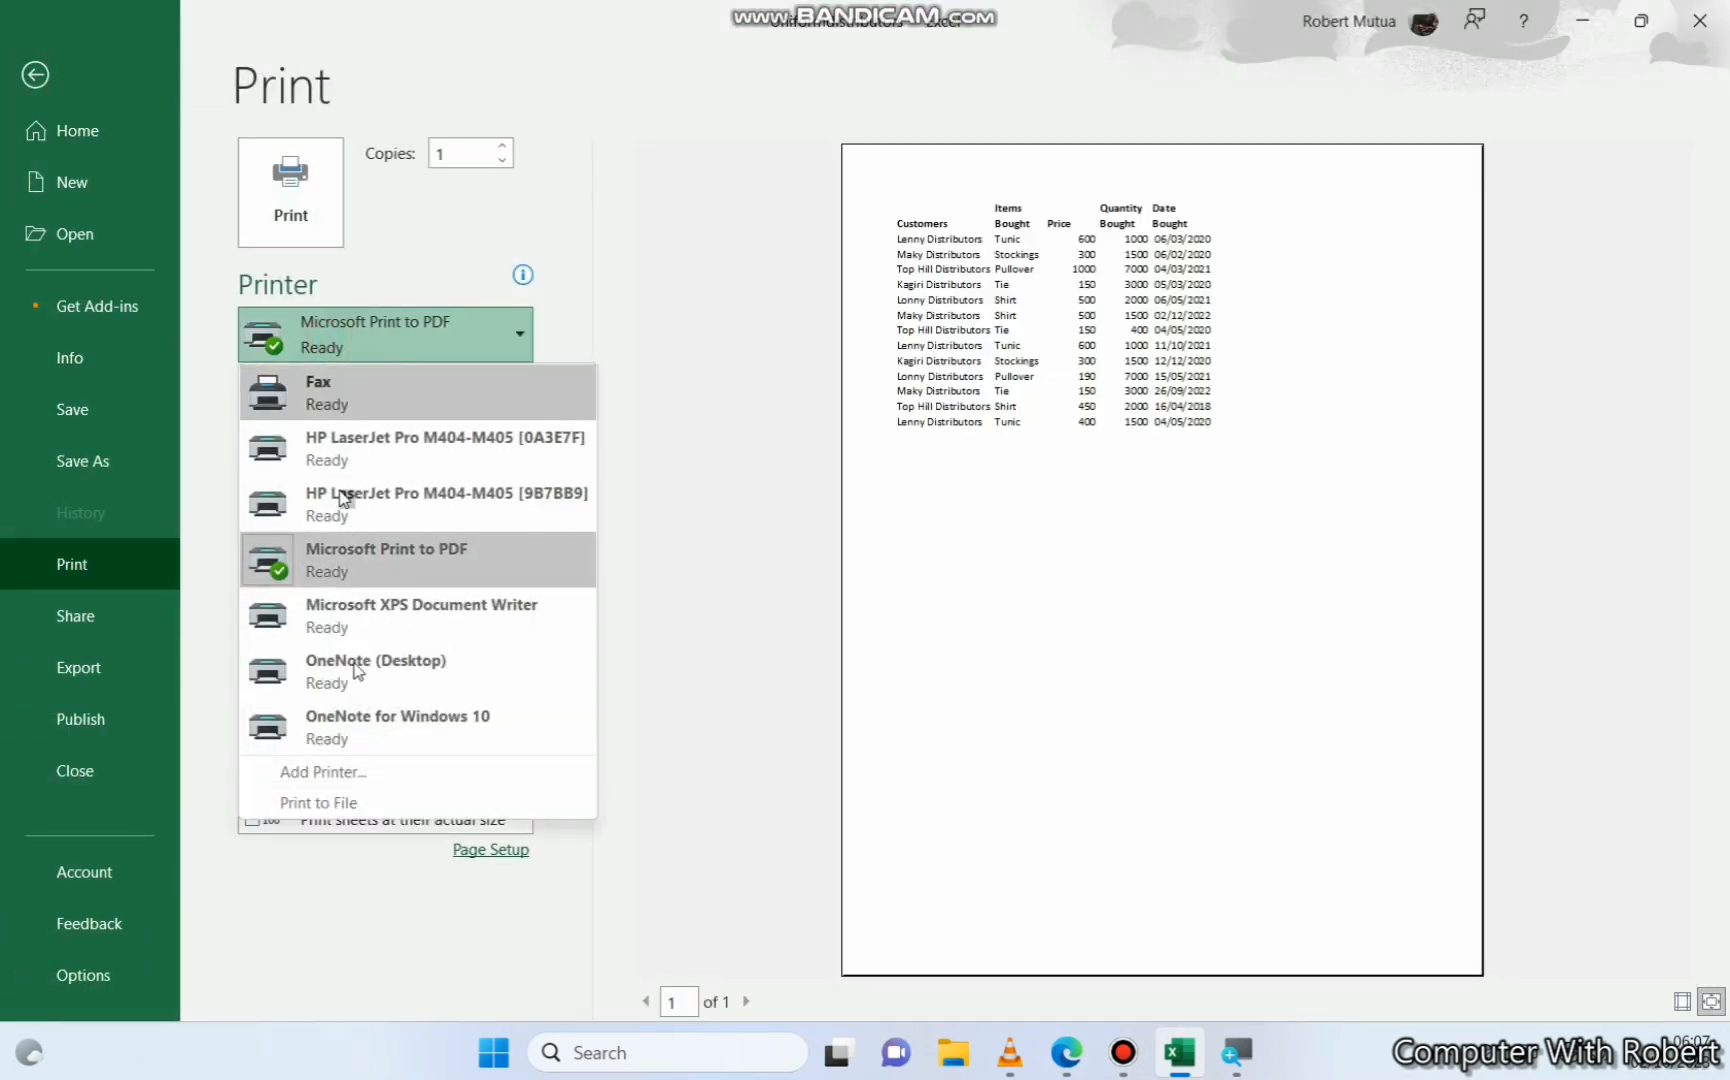
{"action": "left_click", "coordinate": [452, 225]}
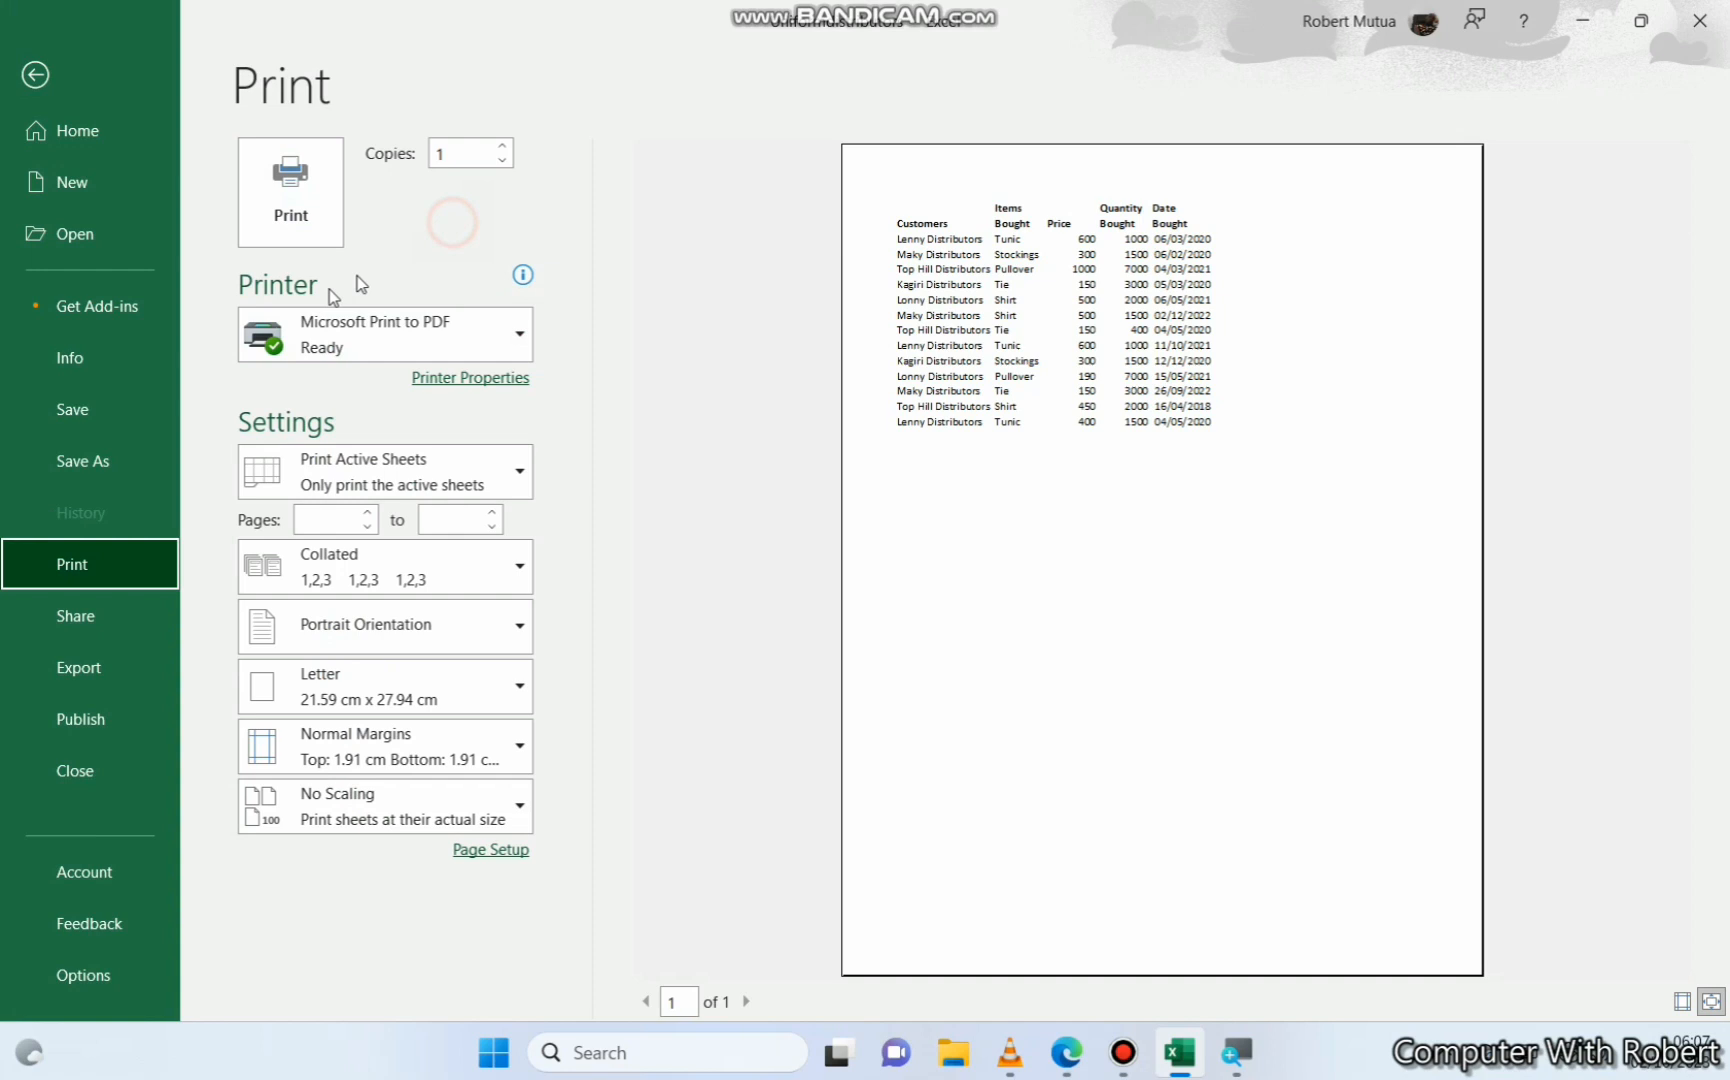
{"action": "left_click", "coordinate": [318, 184]}
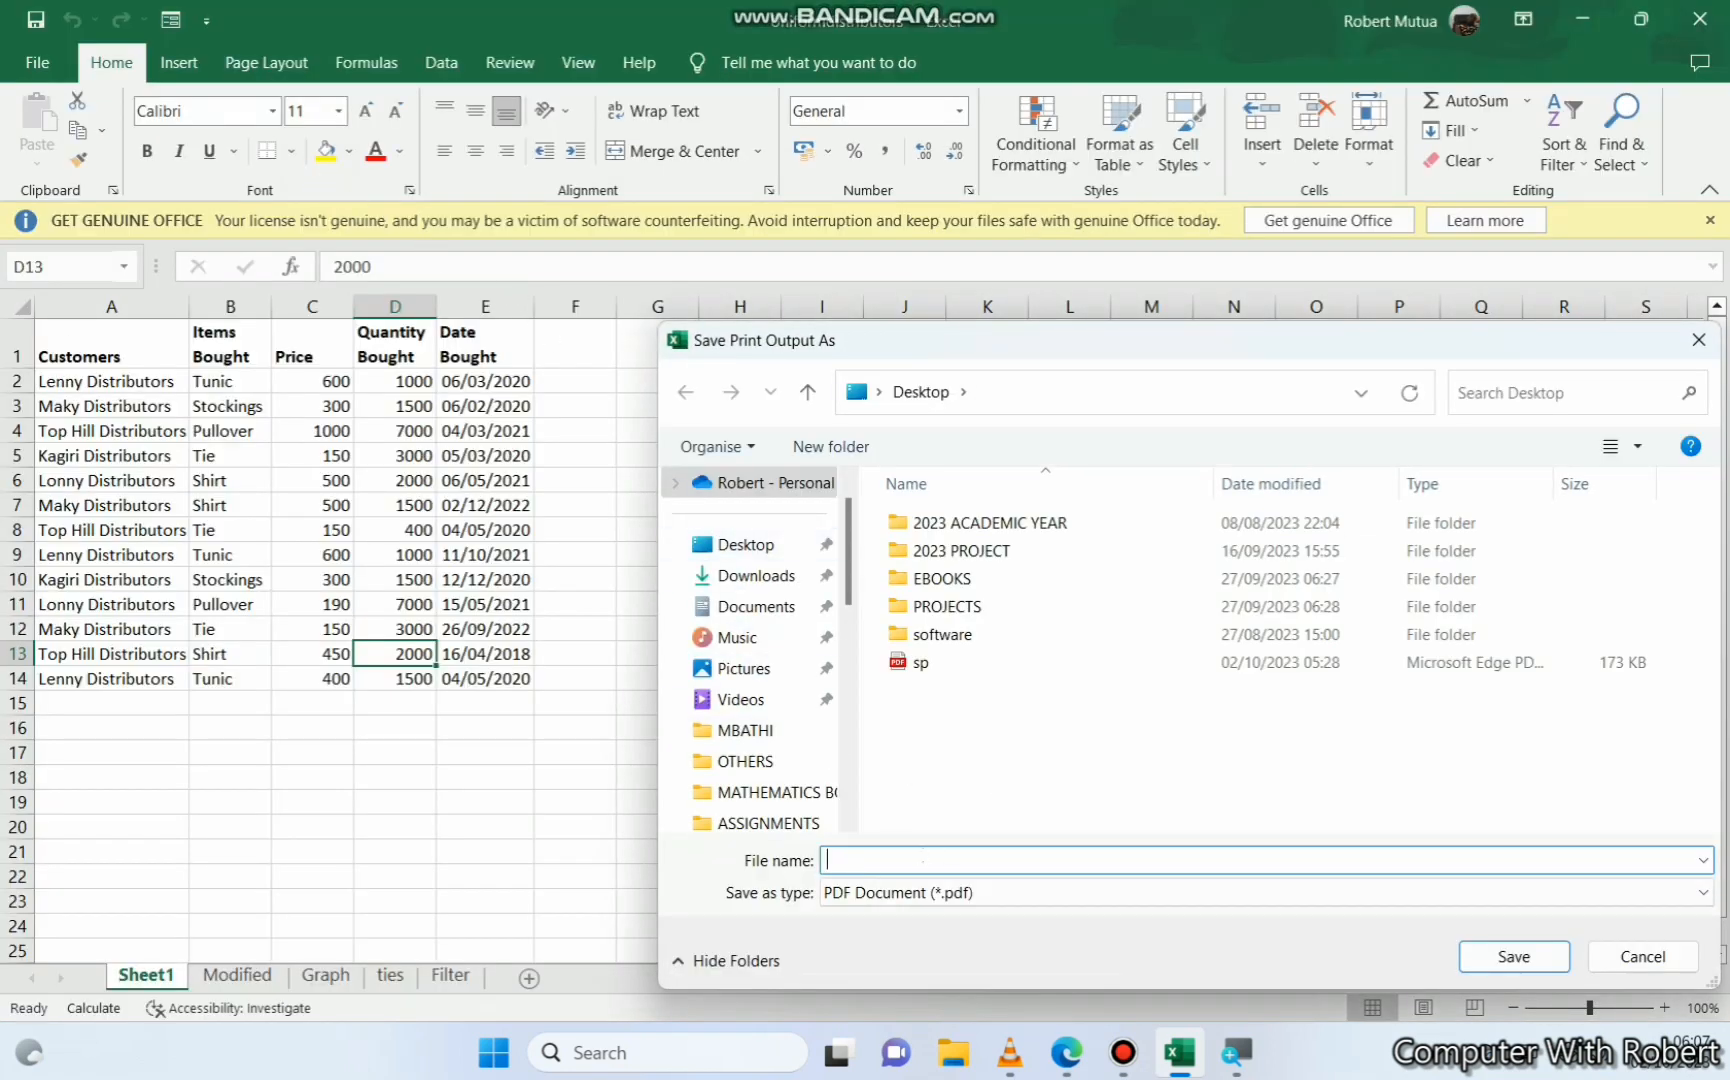
{"action": "type", "text": "Sheet 1"}
{"action": "left_click", "coordinate": [1470, 958]}
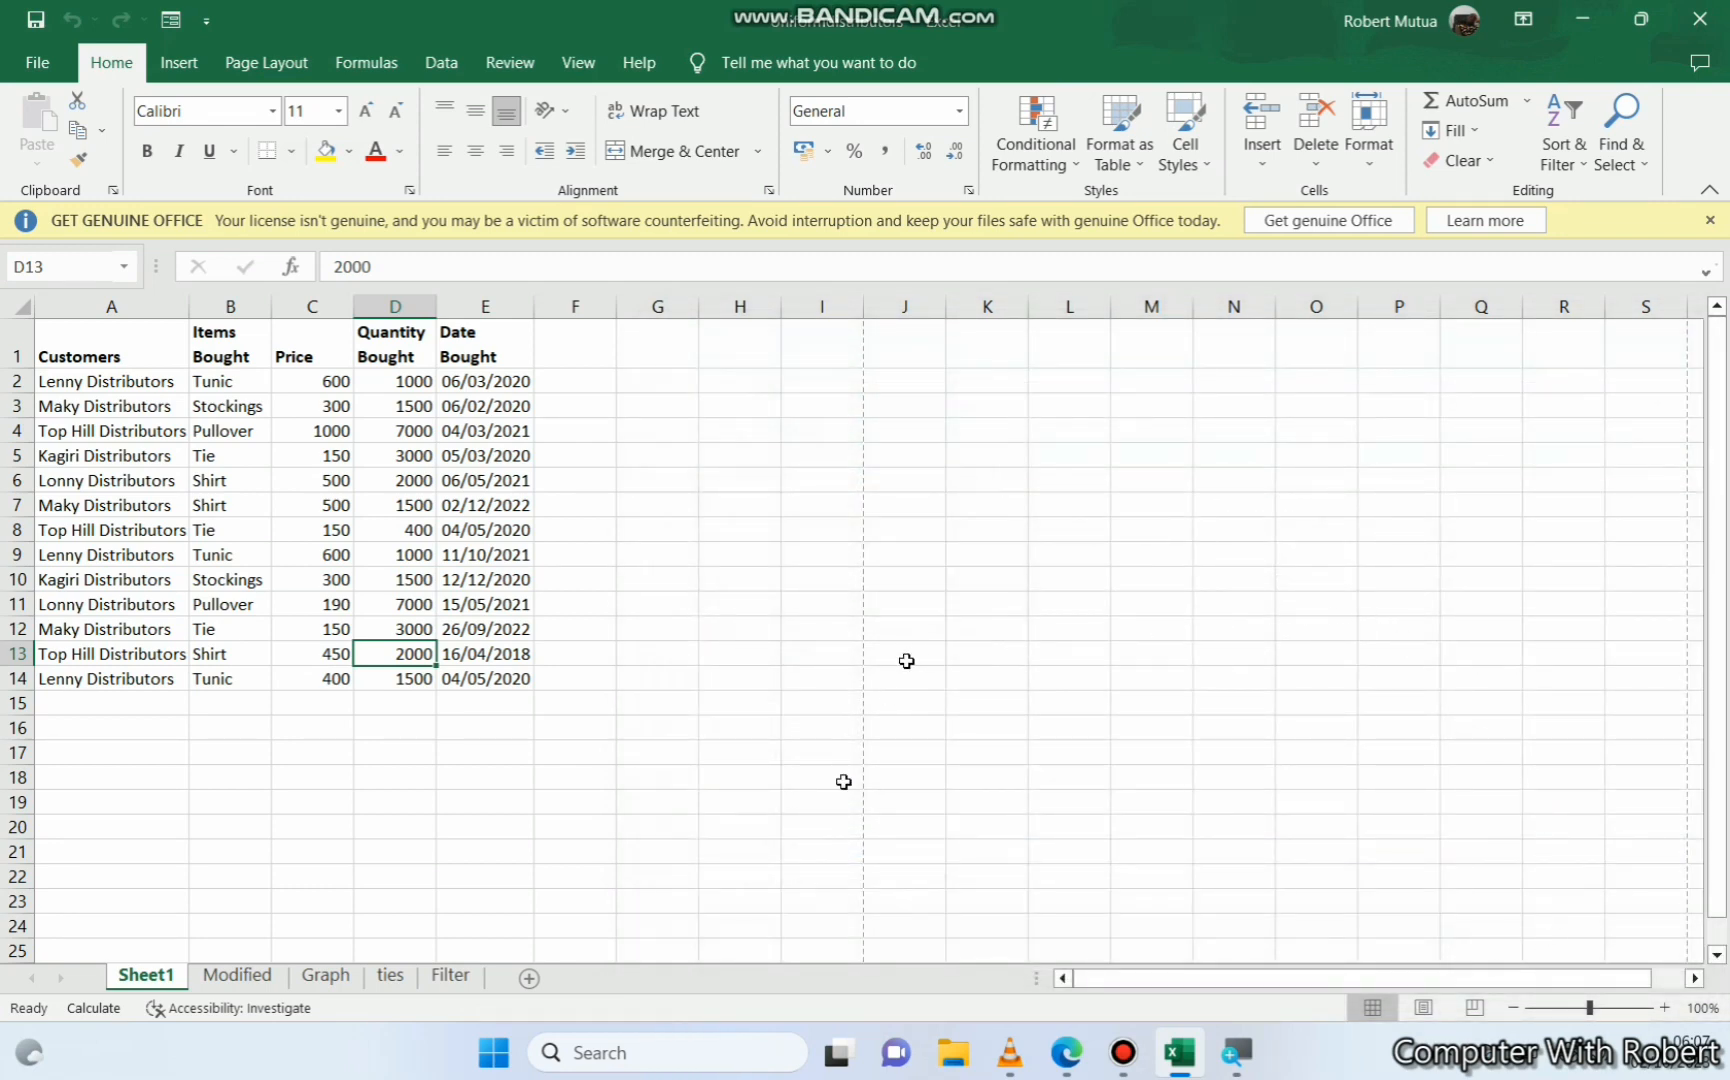
Check the second printout item of question i in sp.pdf in Edge, then return to Excel and open the Modified sheet
{"action": "left_click", "coordinate": [1066, 1052]}
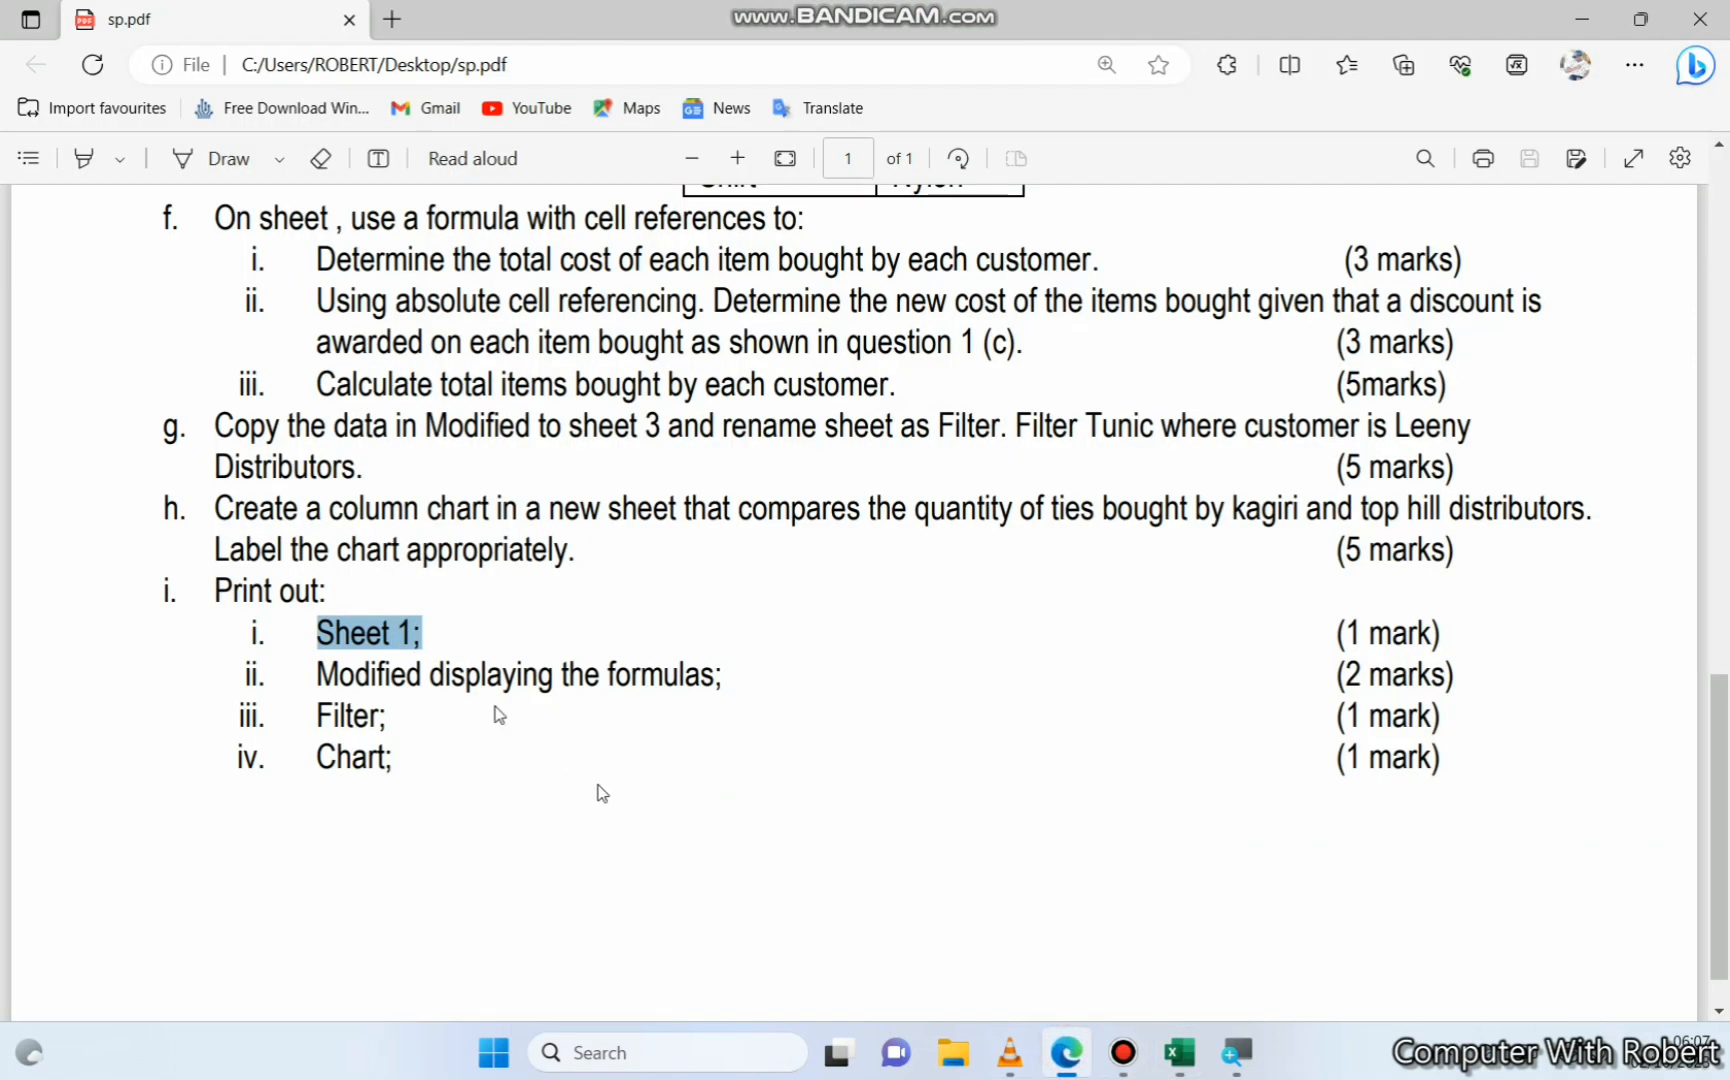
{"action": "left_click_drag", "start_coordinate": [316, 676], "coordinate": [714, 700]}
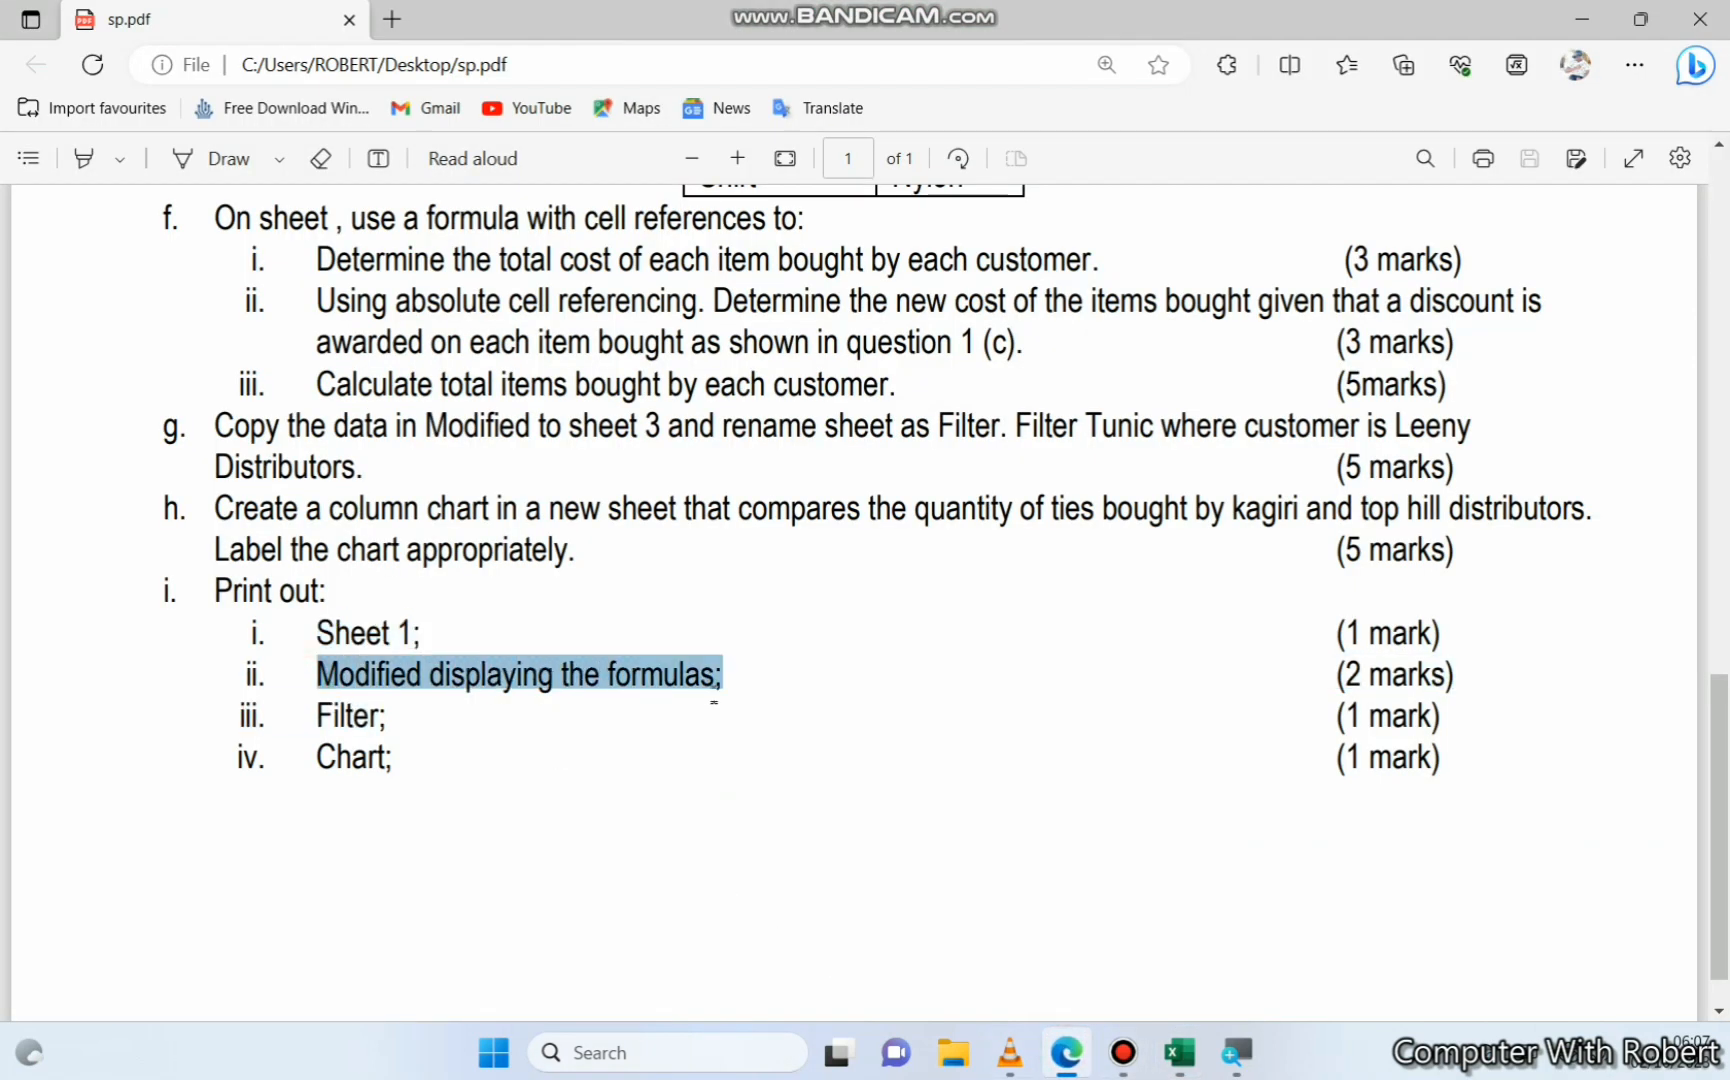
{"action": "left_click", "coordinate": [1180, 1050]}
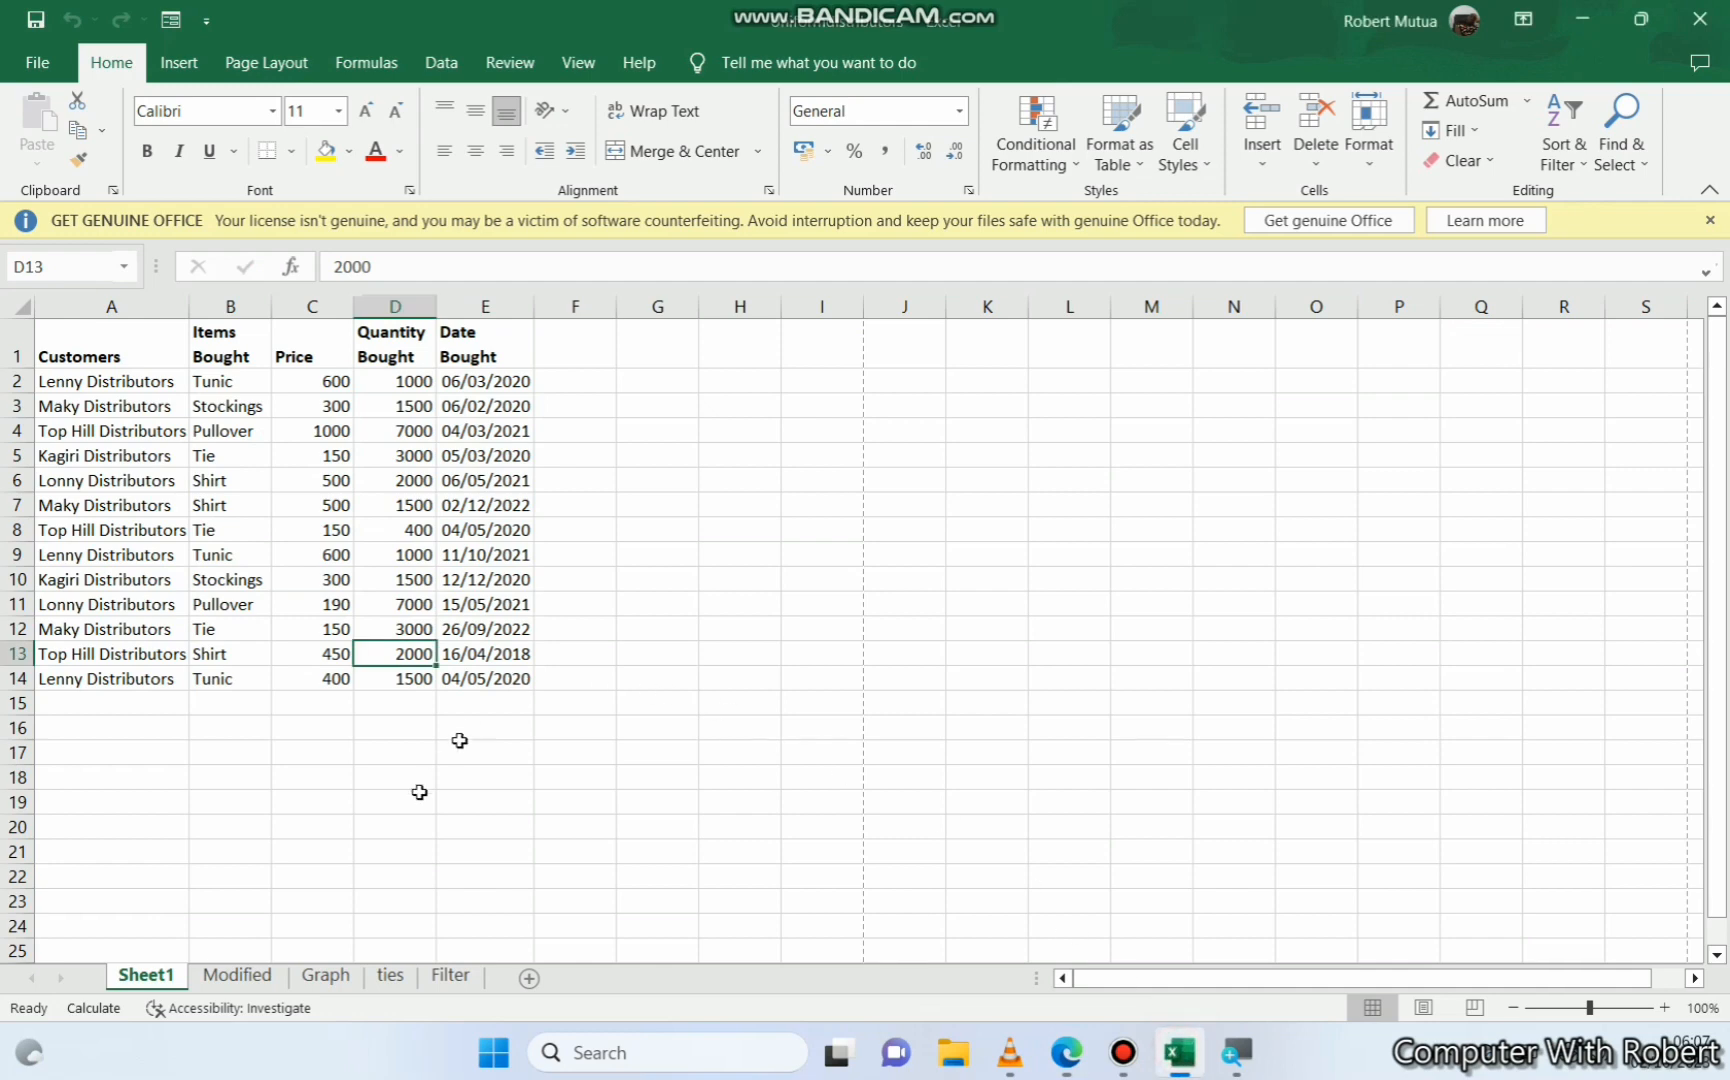
{"action": "left_click", "coordinate": [238, 975]}
{"action": "left_click", "coordinate": [462, 555]}
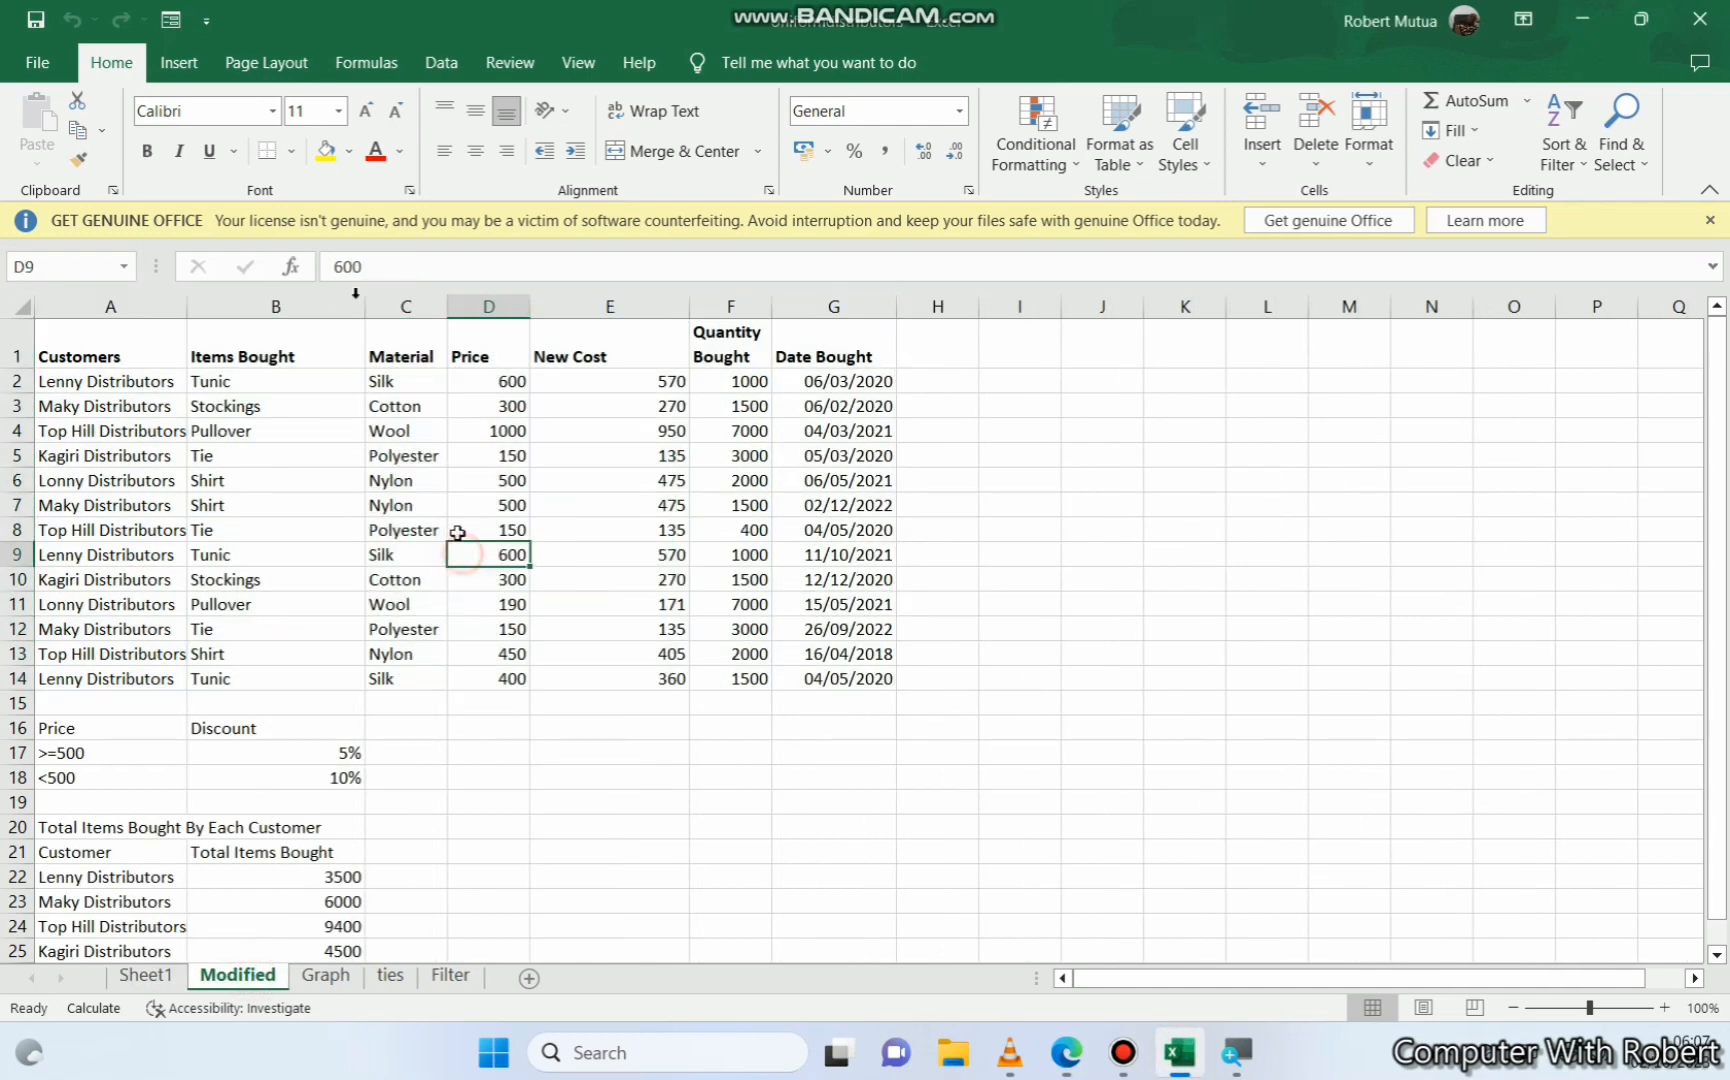
Set the Modified worksheet's display options in Excel Options to show formulas in cells instead of their calculated results
{"action": "left_click", "coordinate": [37, 63]}
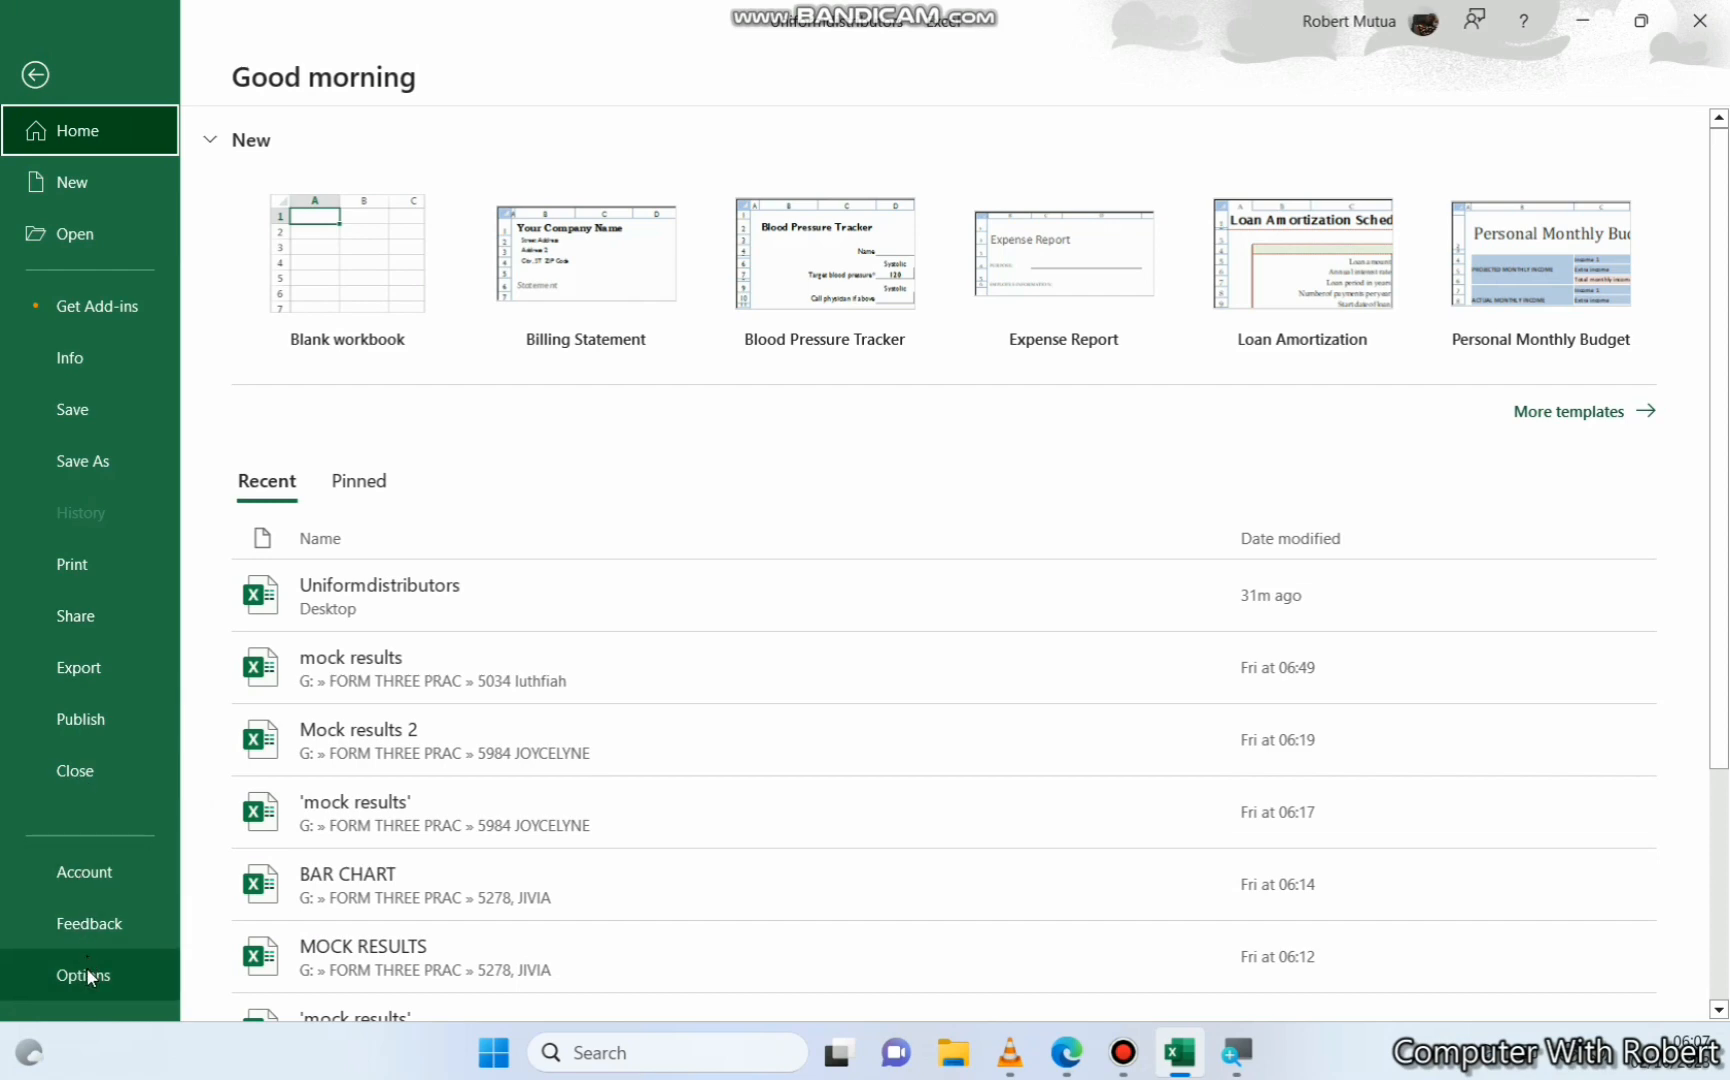
{"action": "key", "text": "Escape"}
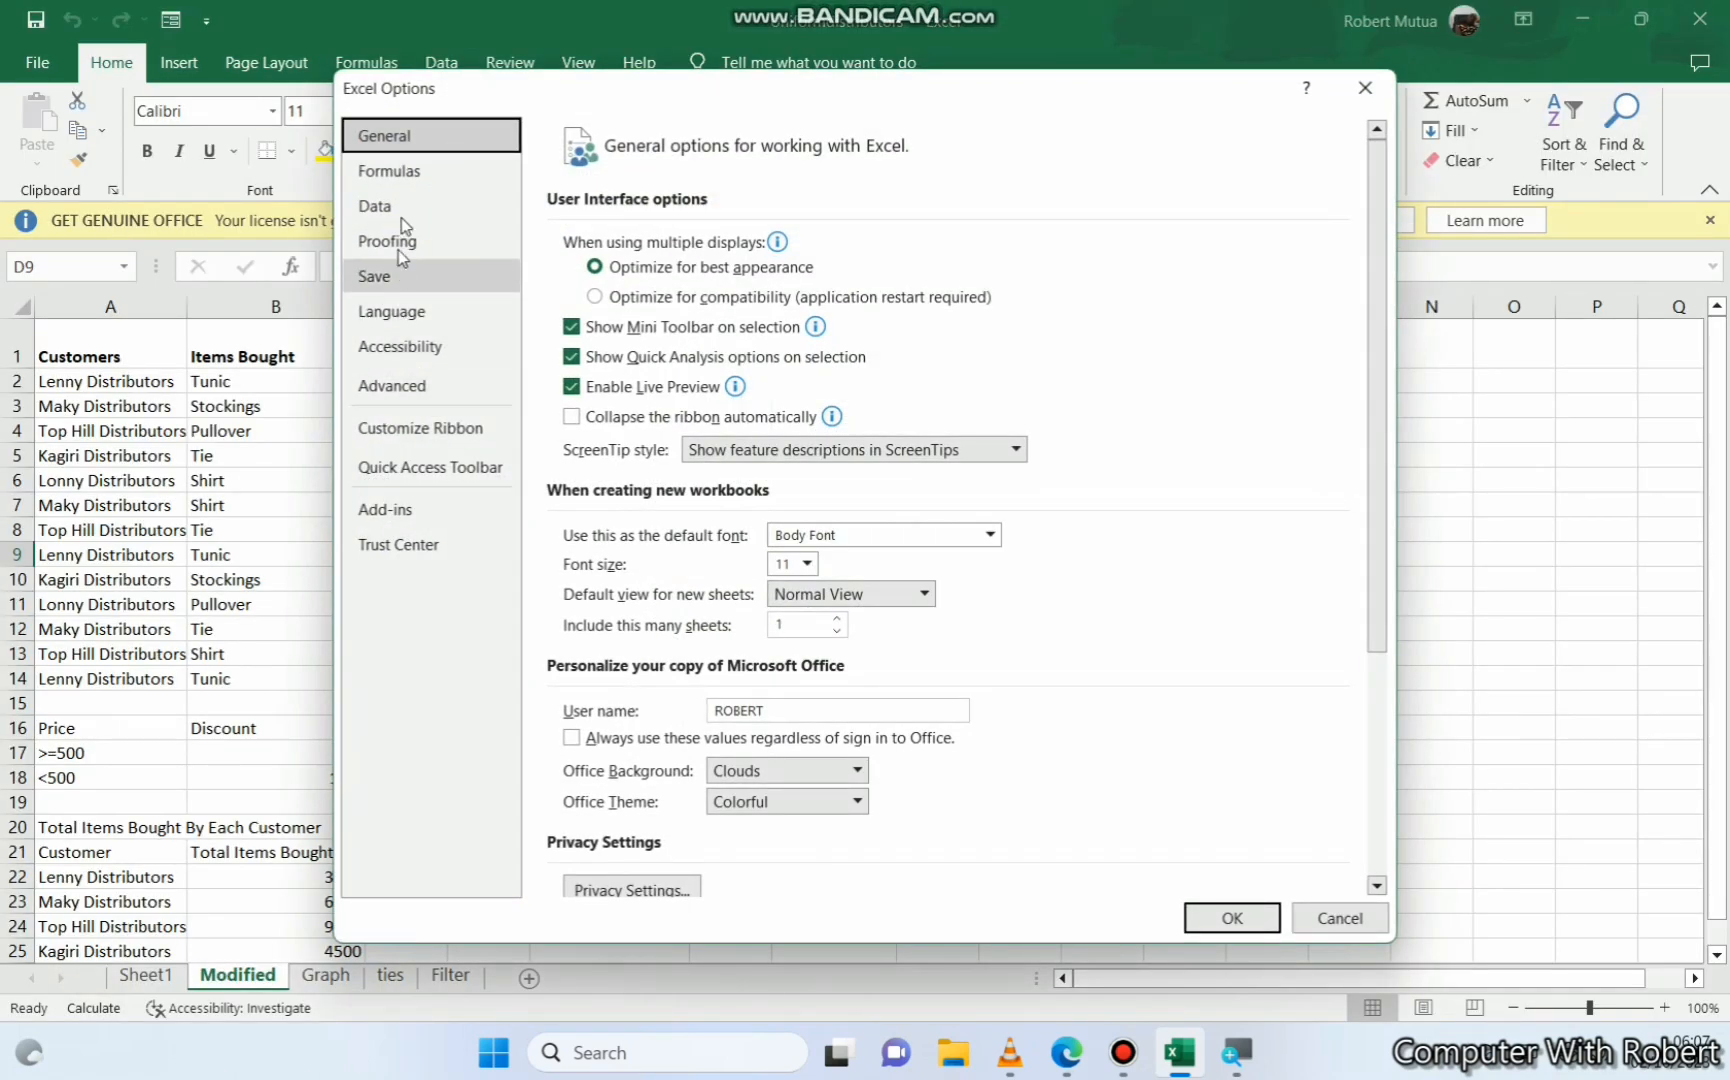
{"action": "left_click", "coordinate": [408, 178]}
{"action": "scroll", "coordinate": [838, 778], "scroll_direction": "down", "scroll_amount": 1}
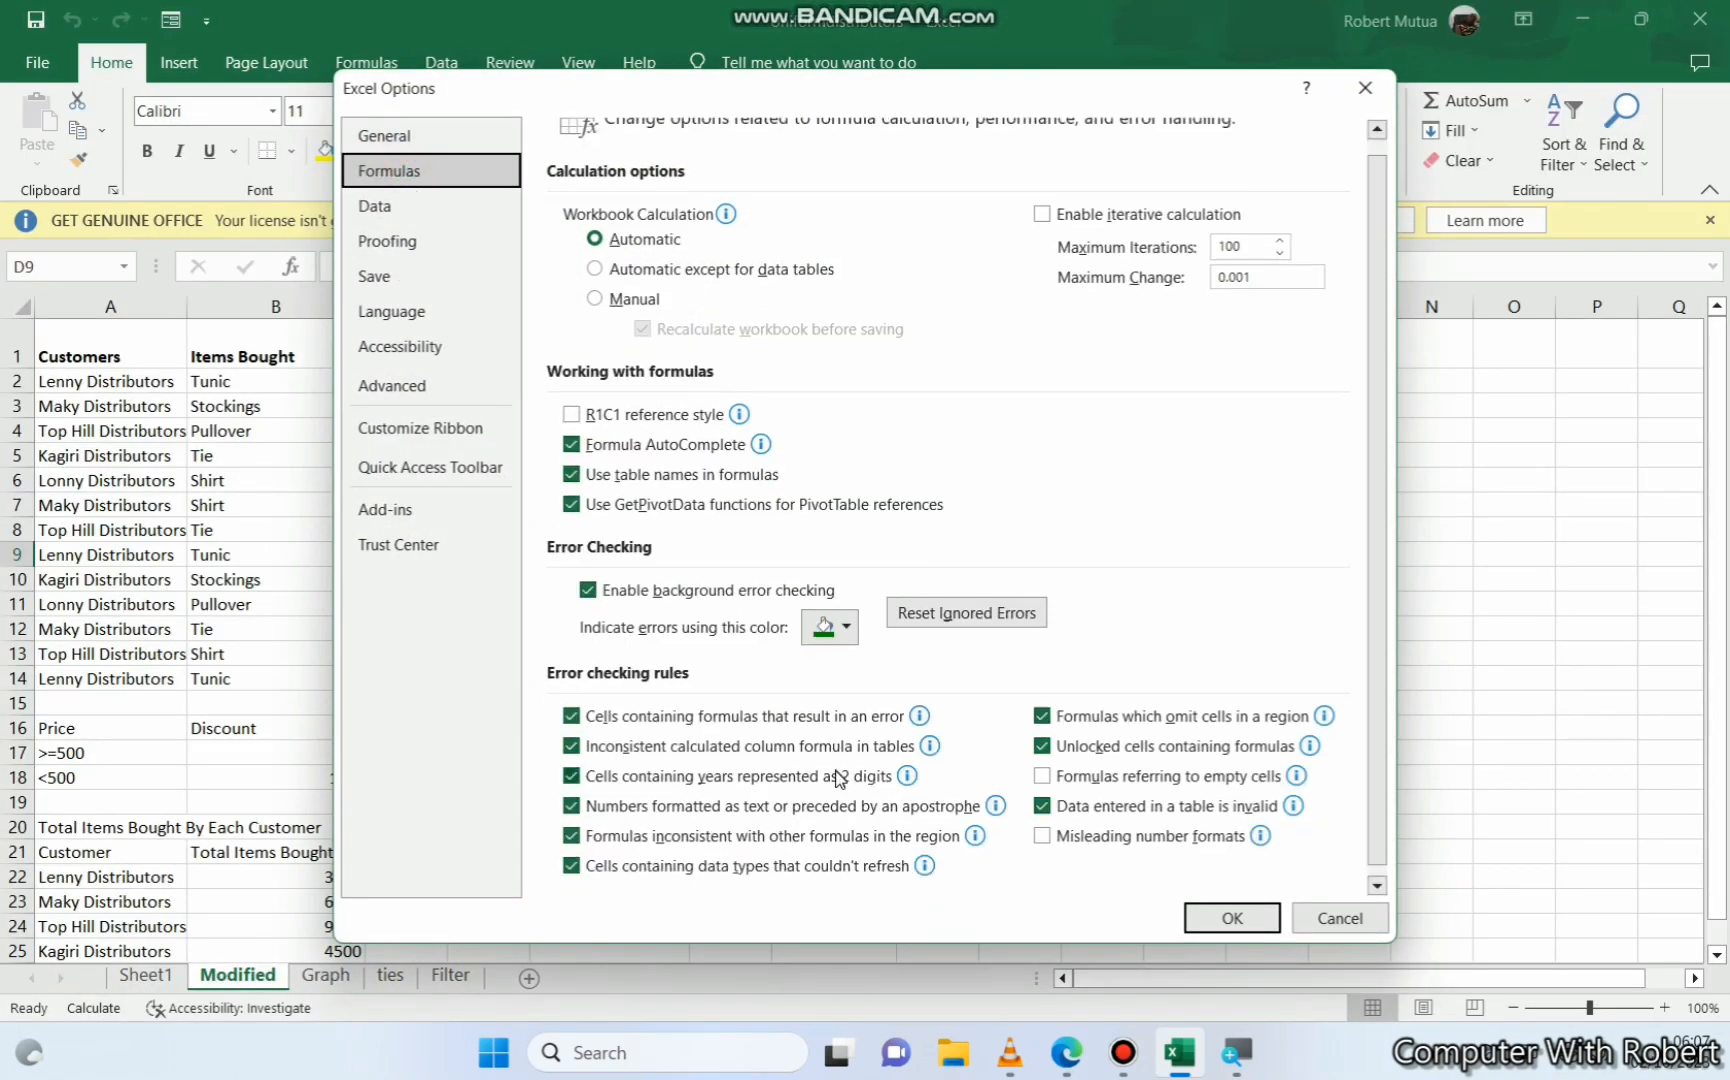
{"action": "scroll", "coordinate": [848, 755], "scroll_direction": "up", "scroll_amount": 1}
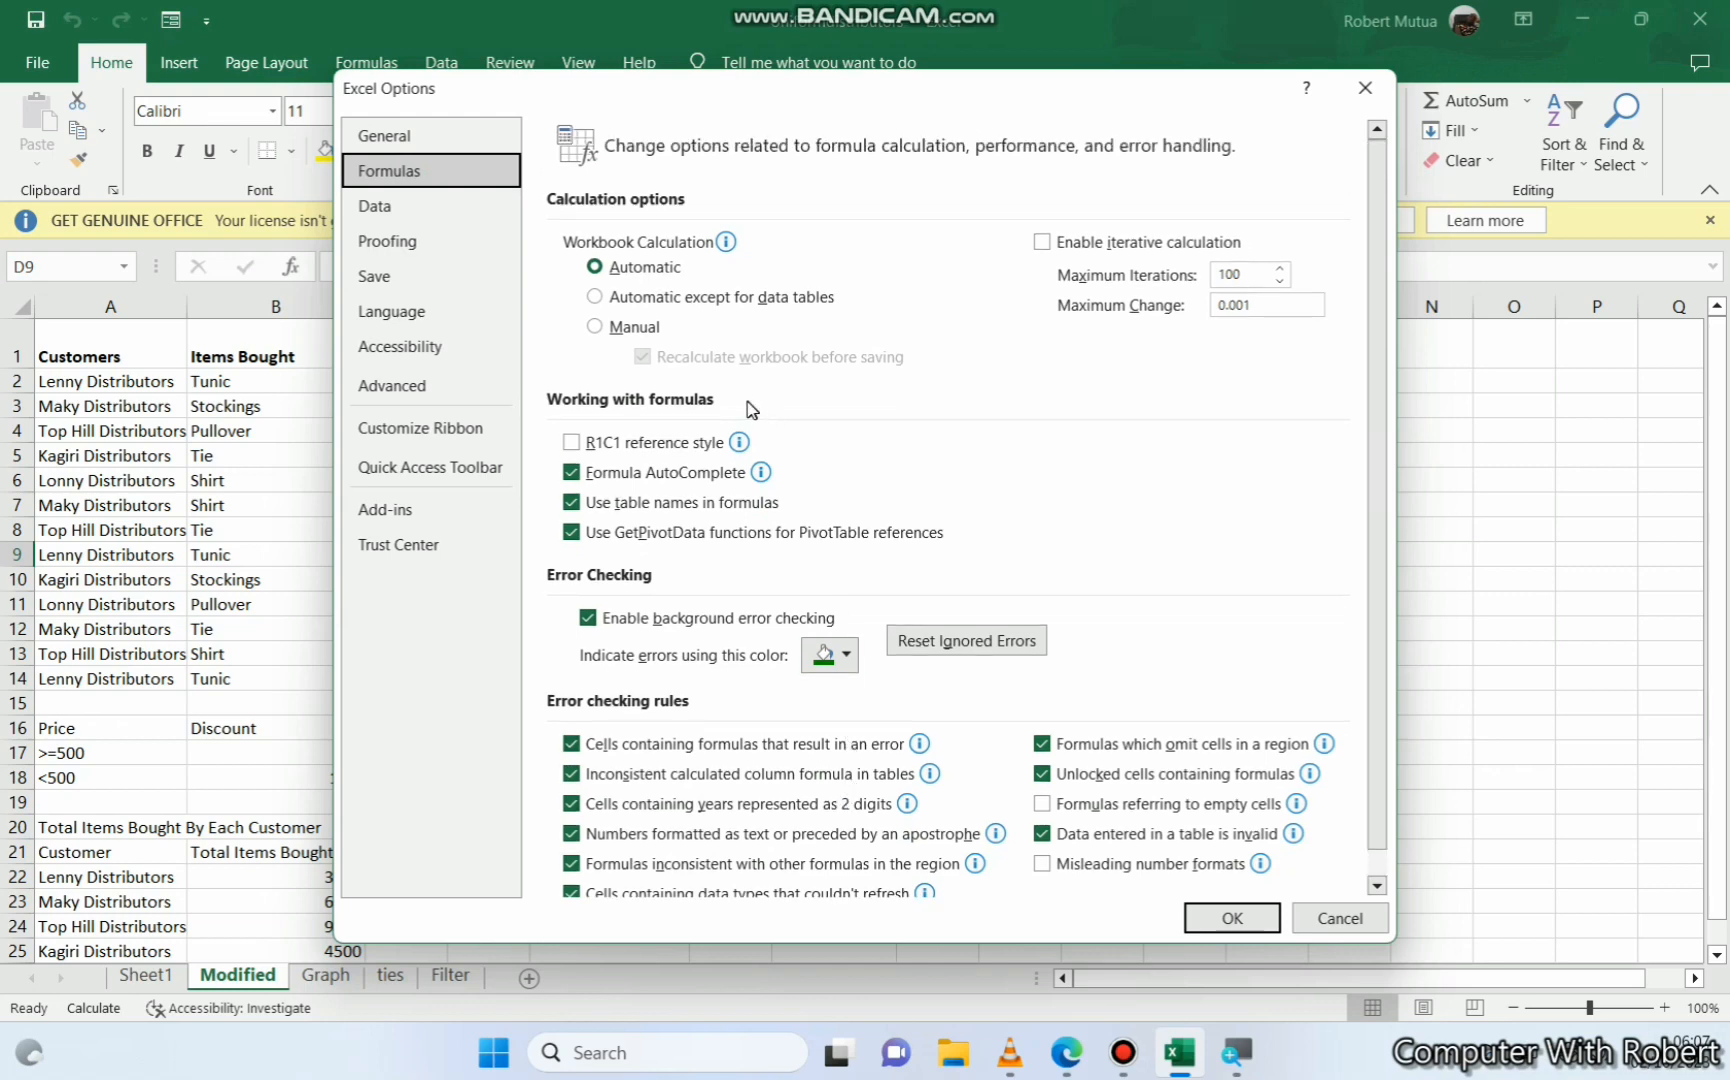
{"action": "left_click", "coordinate": [385, 148]}
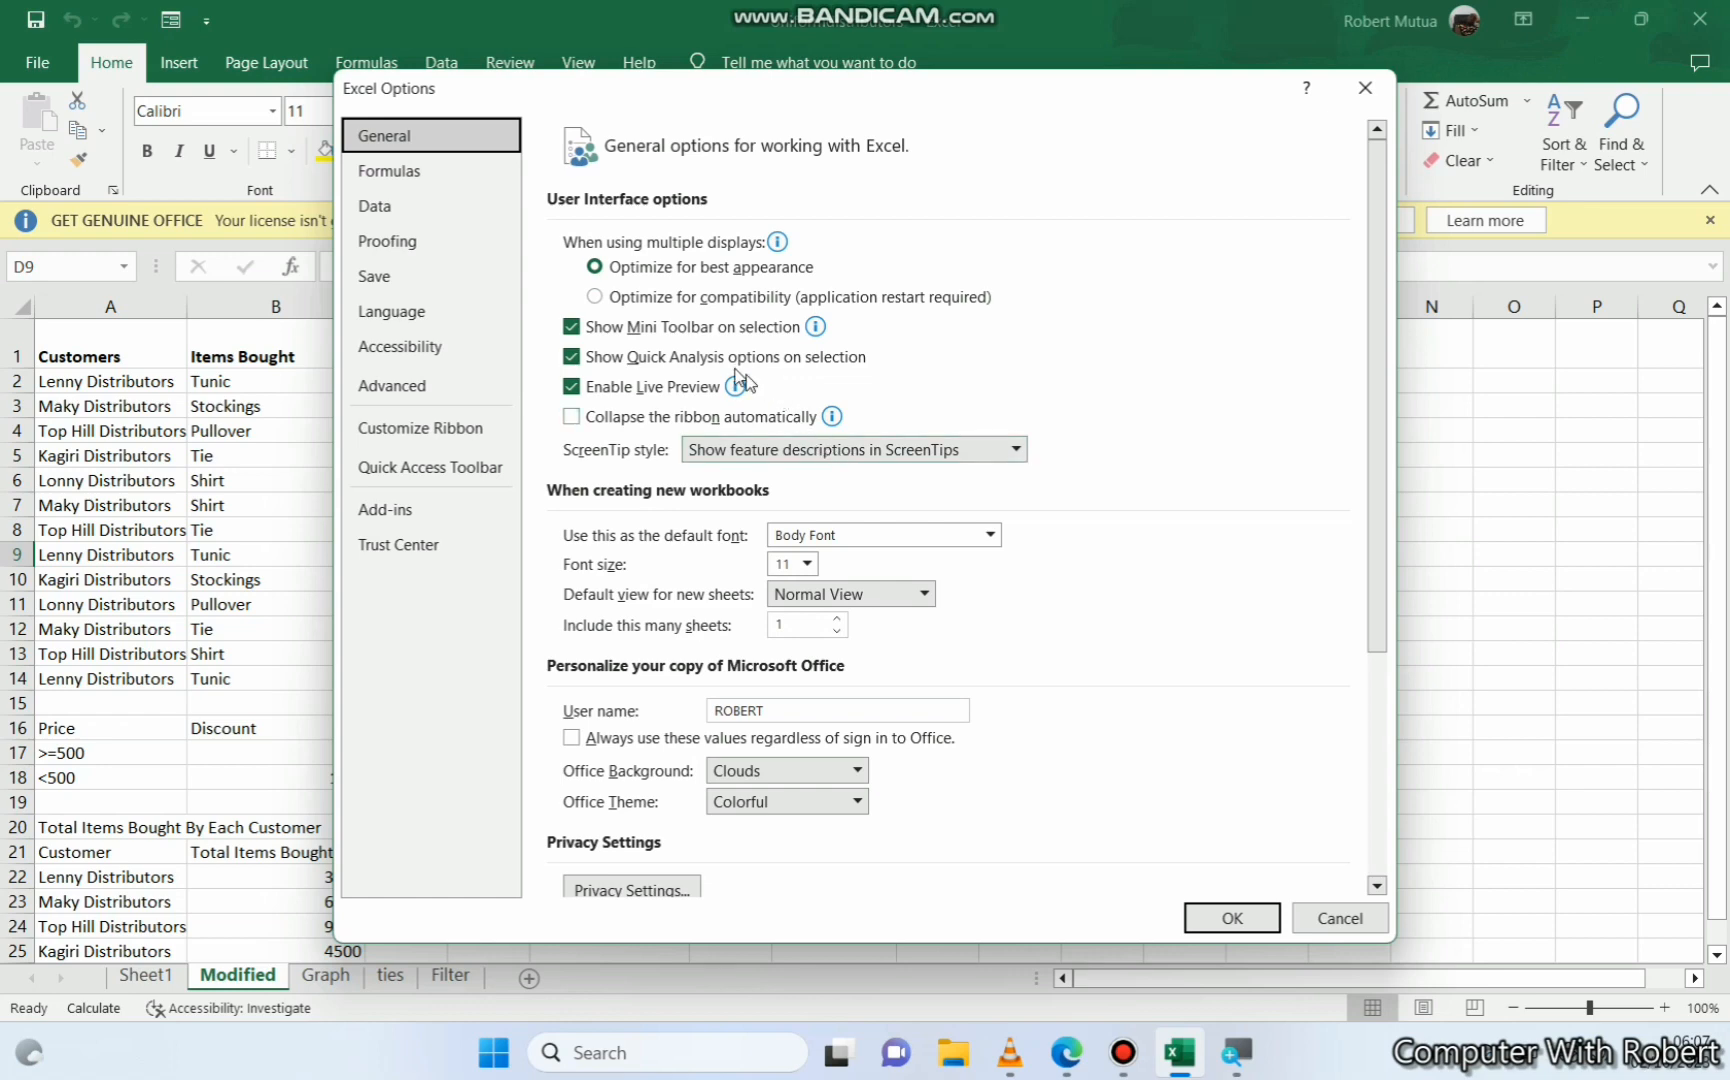
{"action": "scroll", "coordinate": [681, 427], "scroll_direction": "down", "scroll_amount": 3}
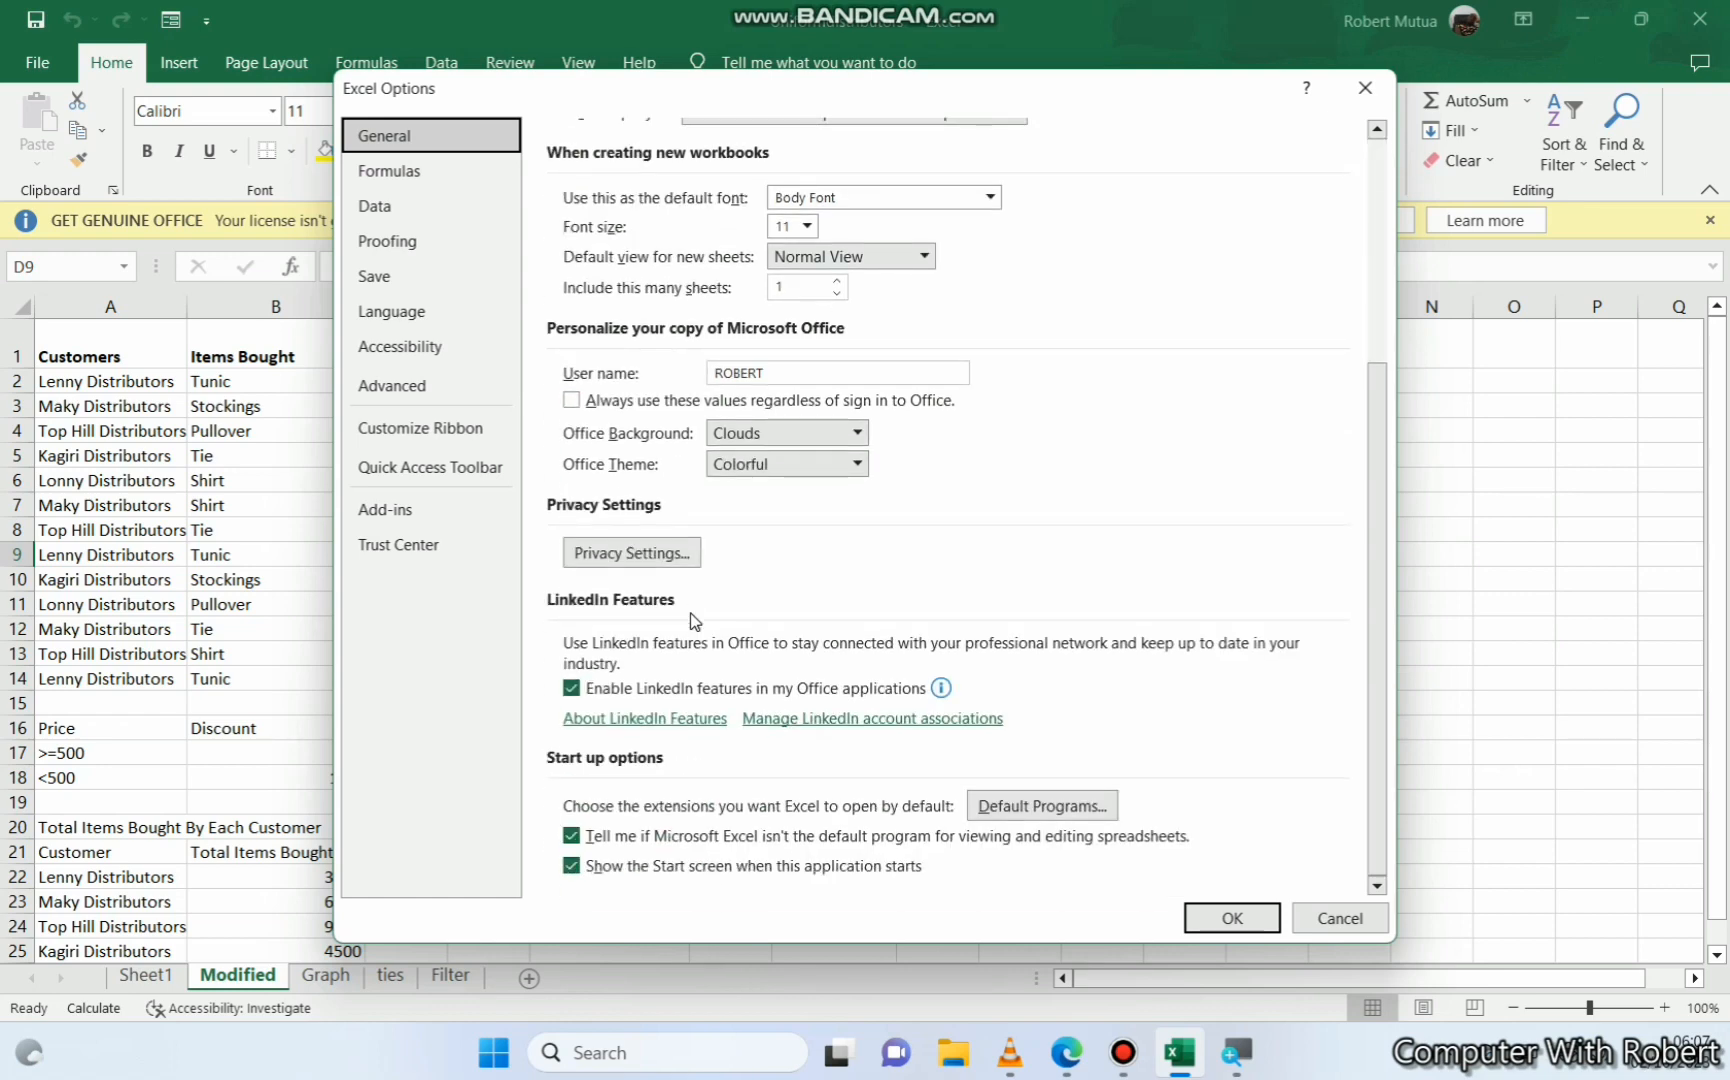
{"action": "left_click", "coordinate": [380, 390]}
{"action": "scroll", "coordinate": [715, 460], "scroll_direction": "down", "scroll_amount": 1}
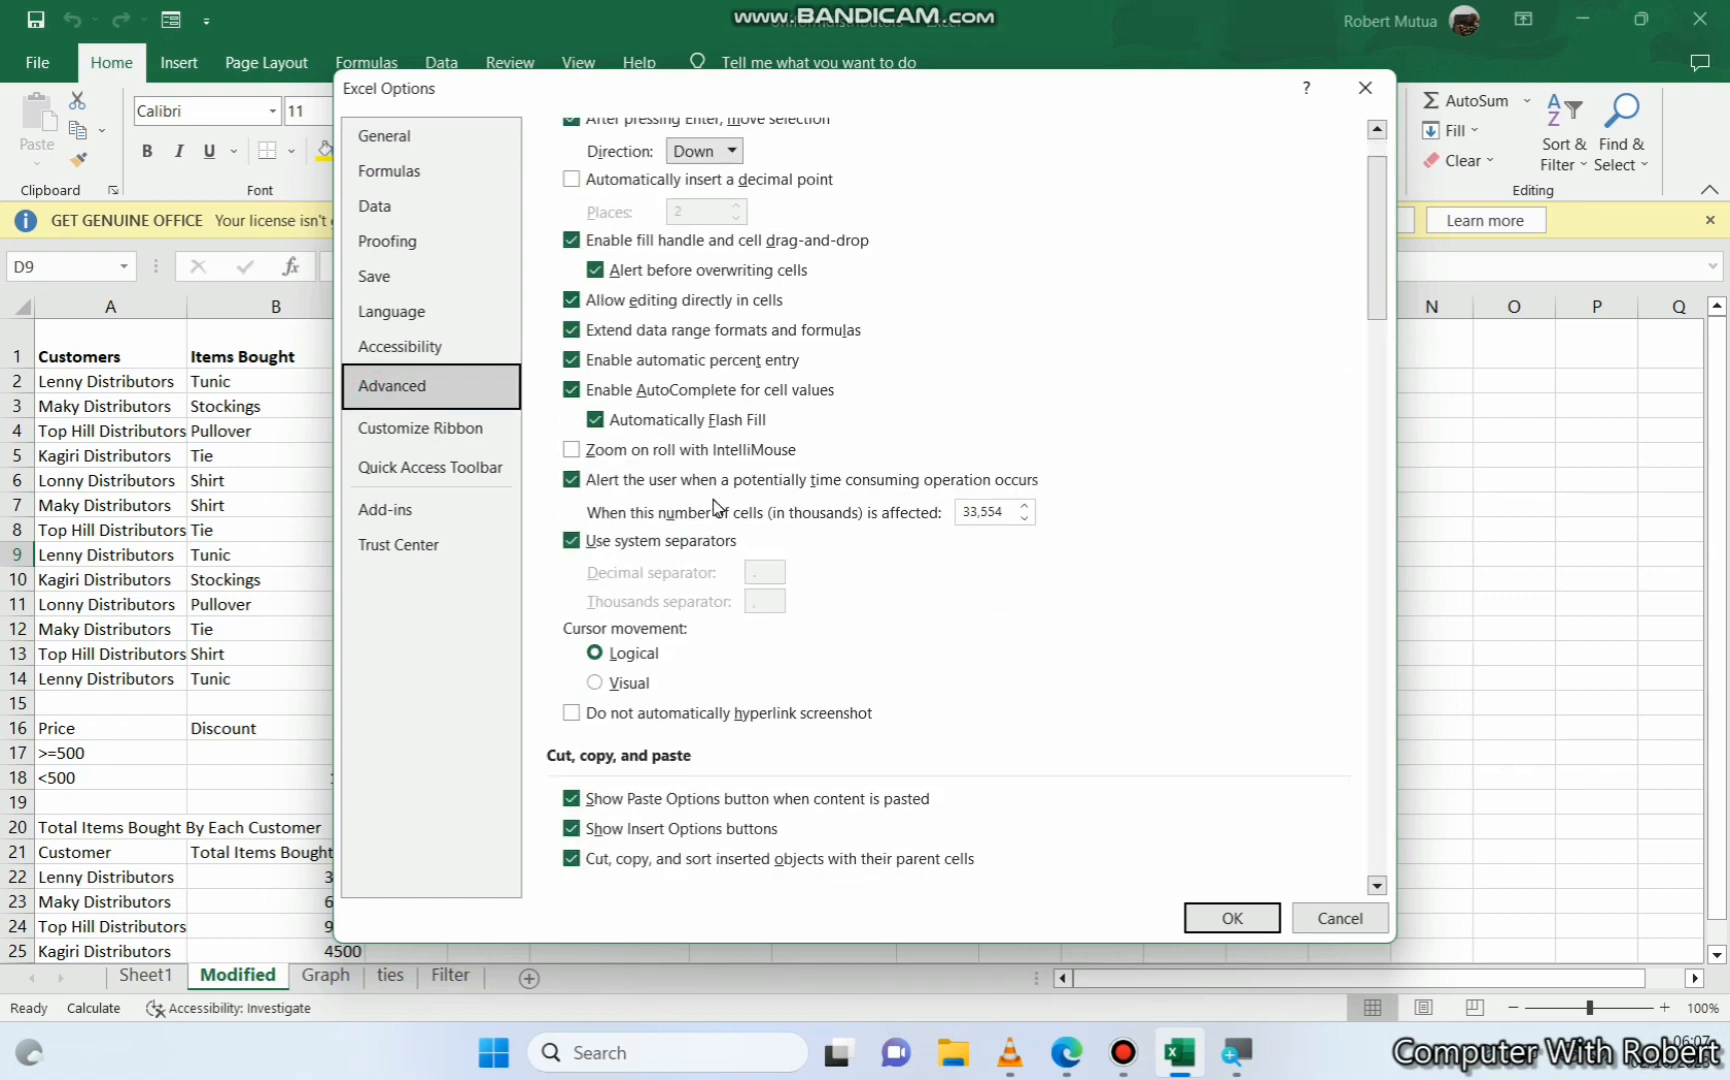
{"action": "scroll", "coordinate": [714, 505], "scroll_direction": "down", "scroll_amount": 9}
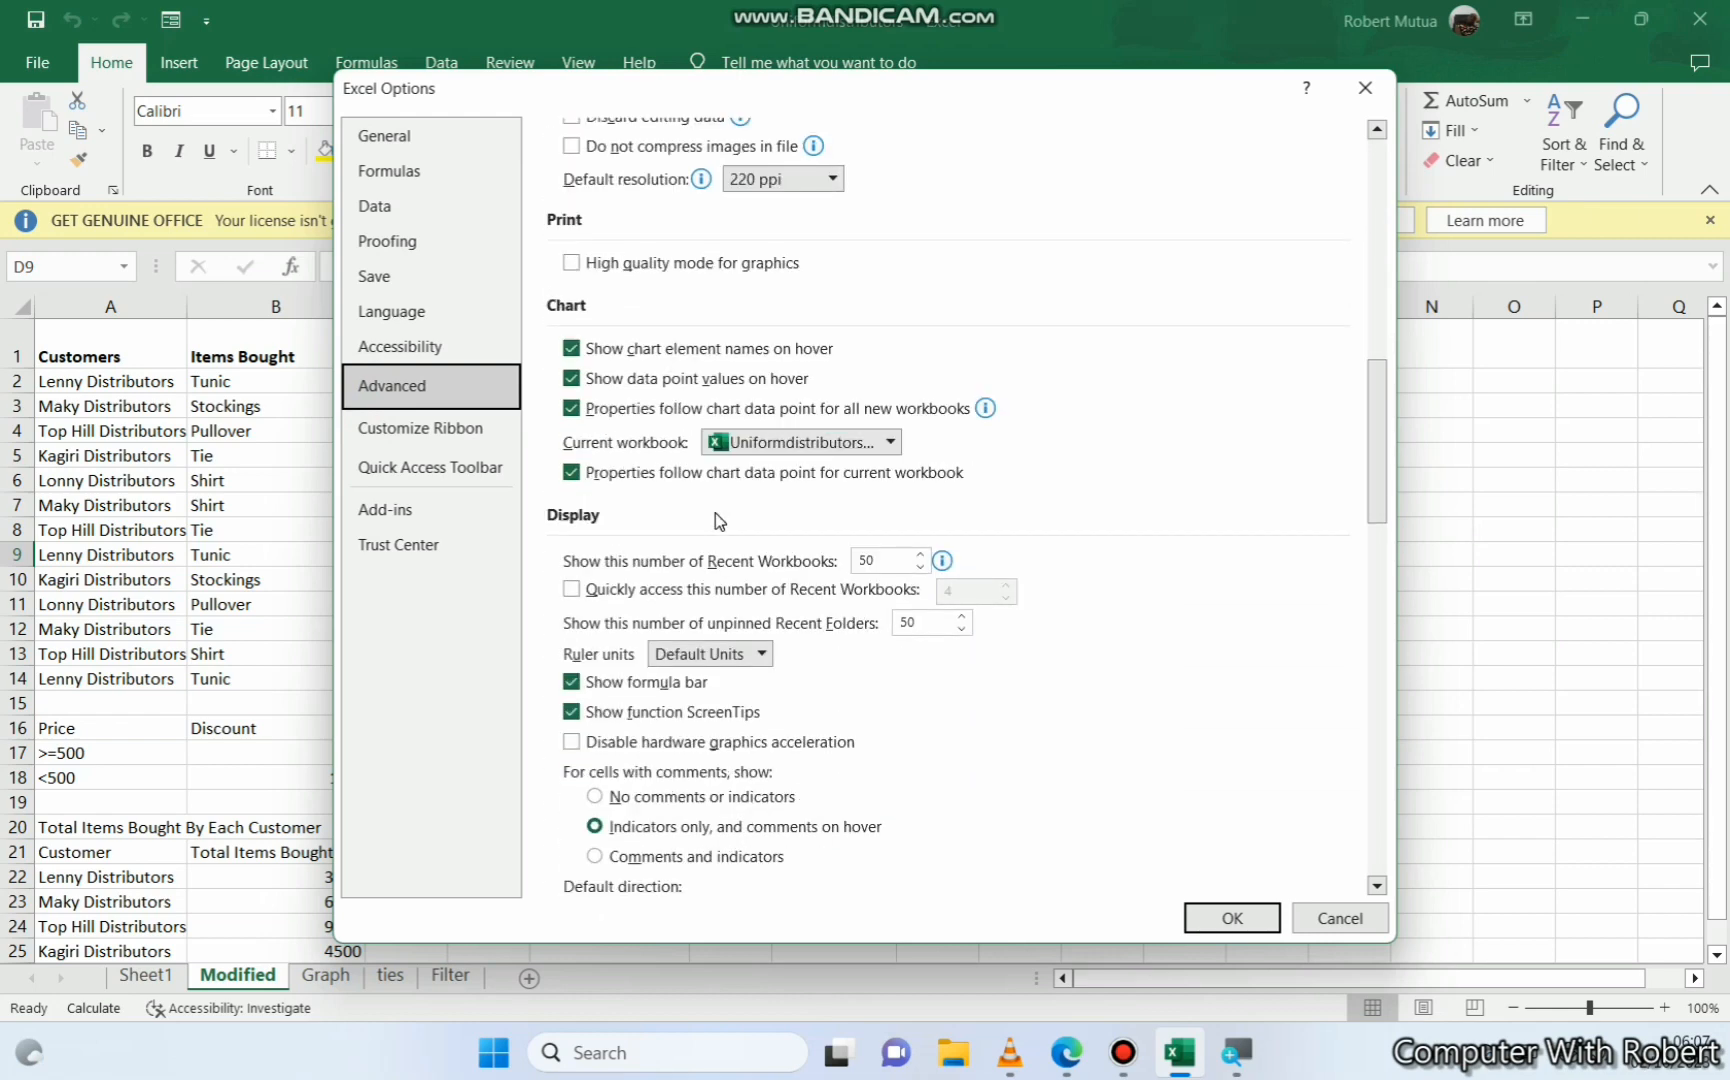
{"action": "scroll", "coordinate": [716, 519], "scroll_direction": "down", "scroll_amount": 7}
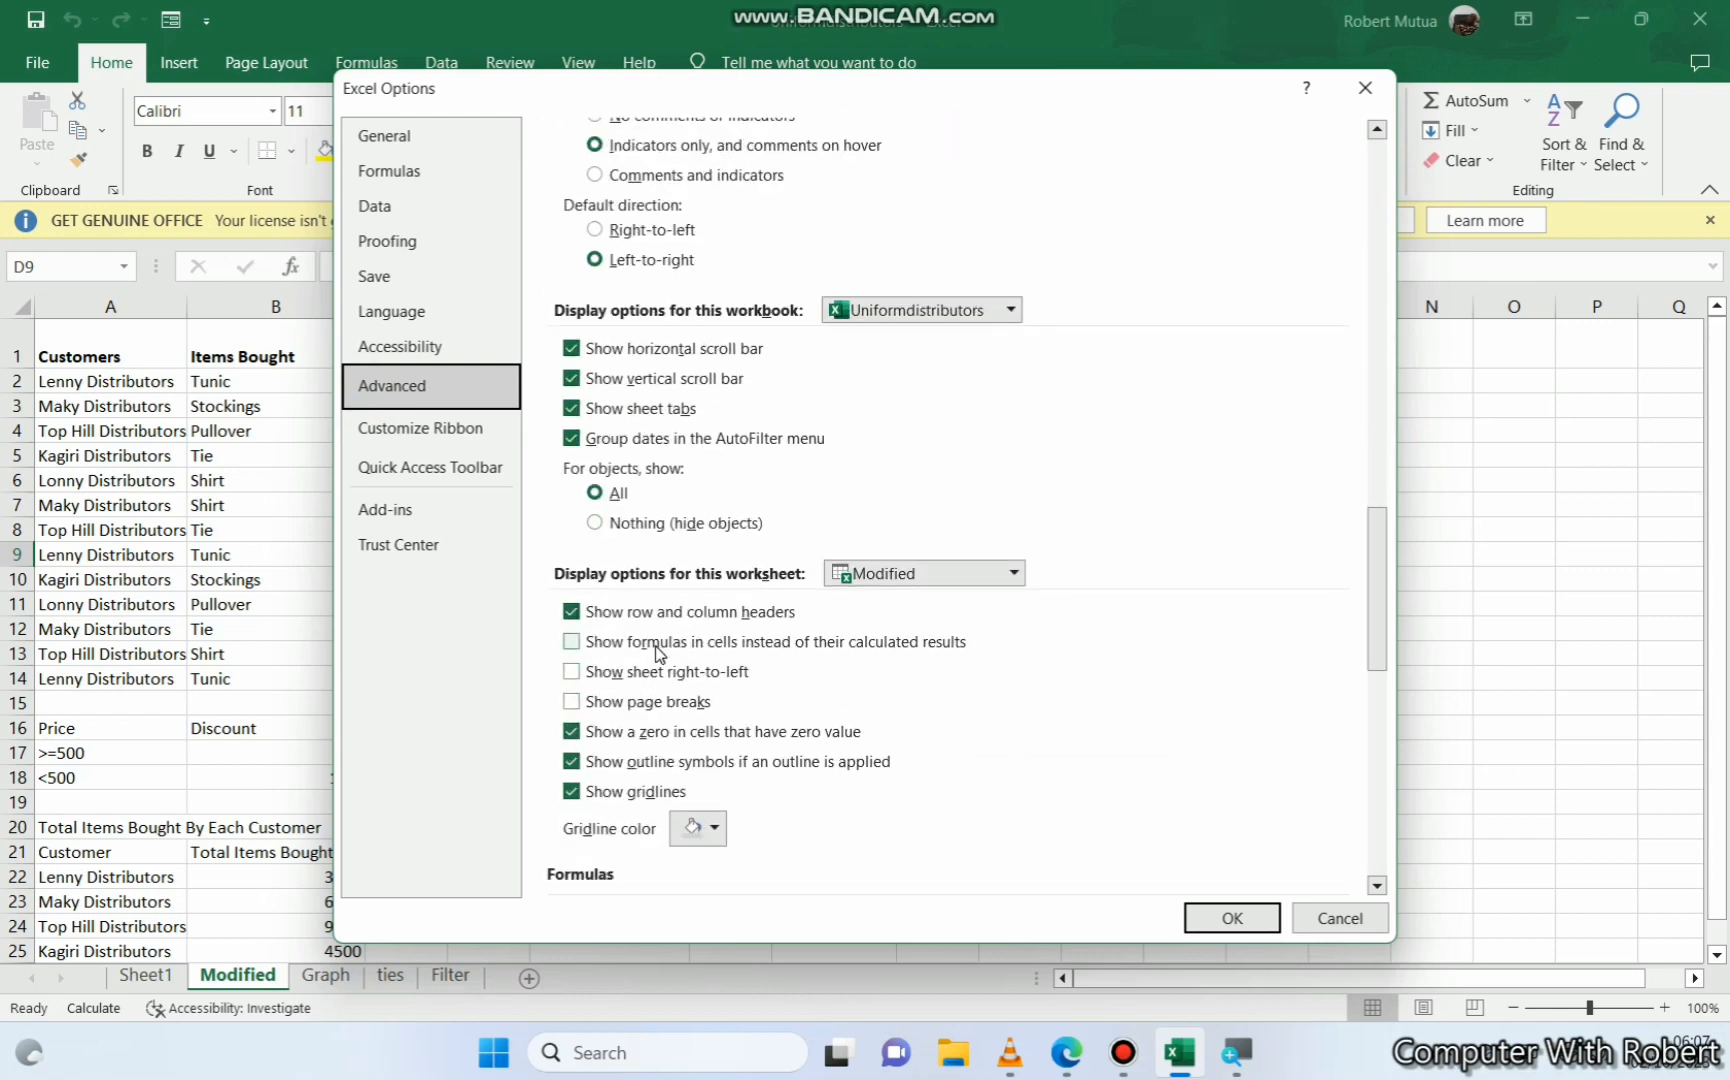
{"action": "left_click", "coordinate": [572, 642]}
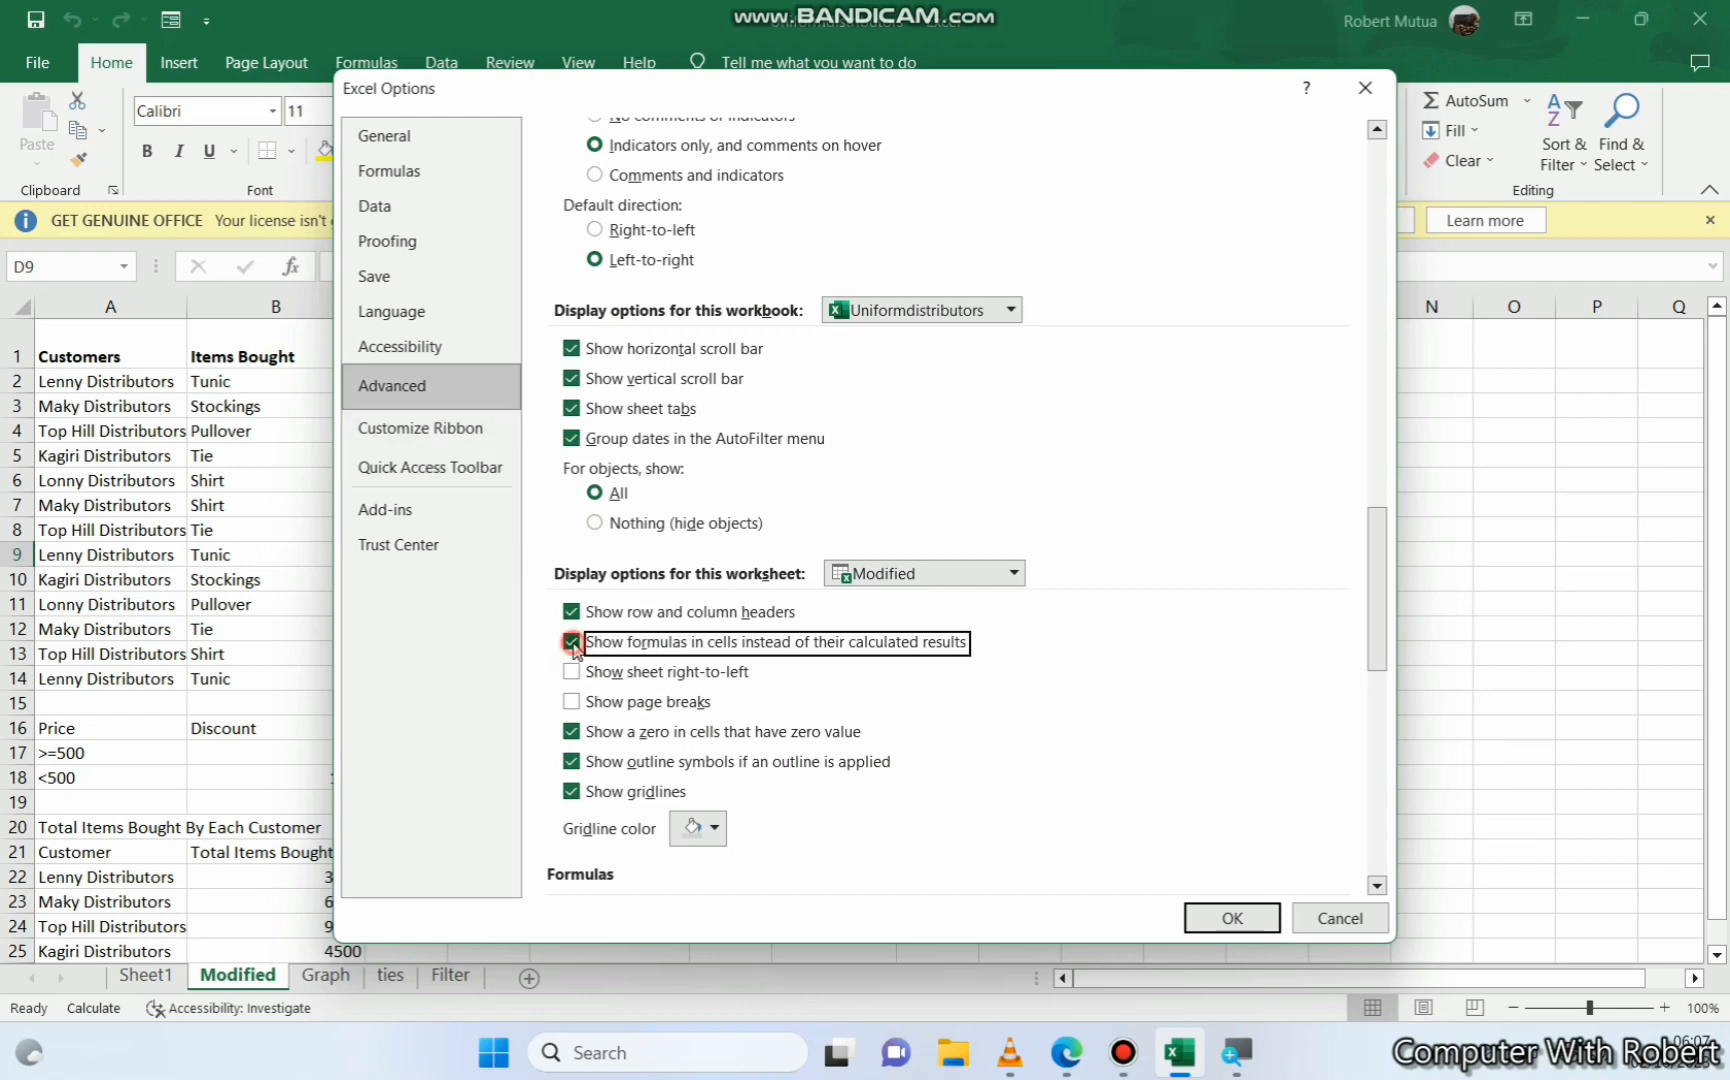
{"action": "left_click", "coordinate": [1228, 916]}
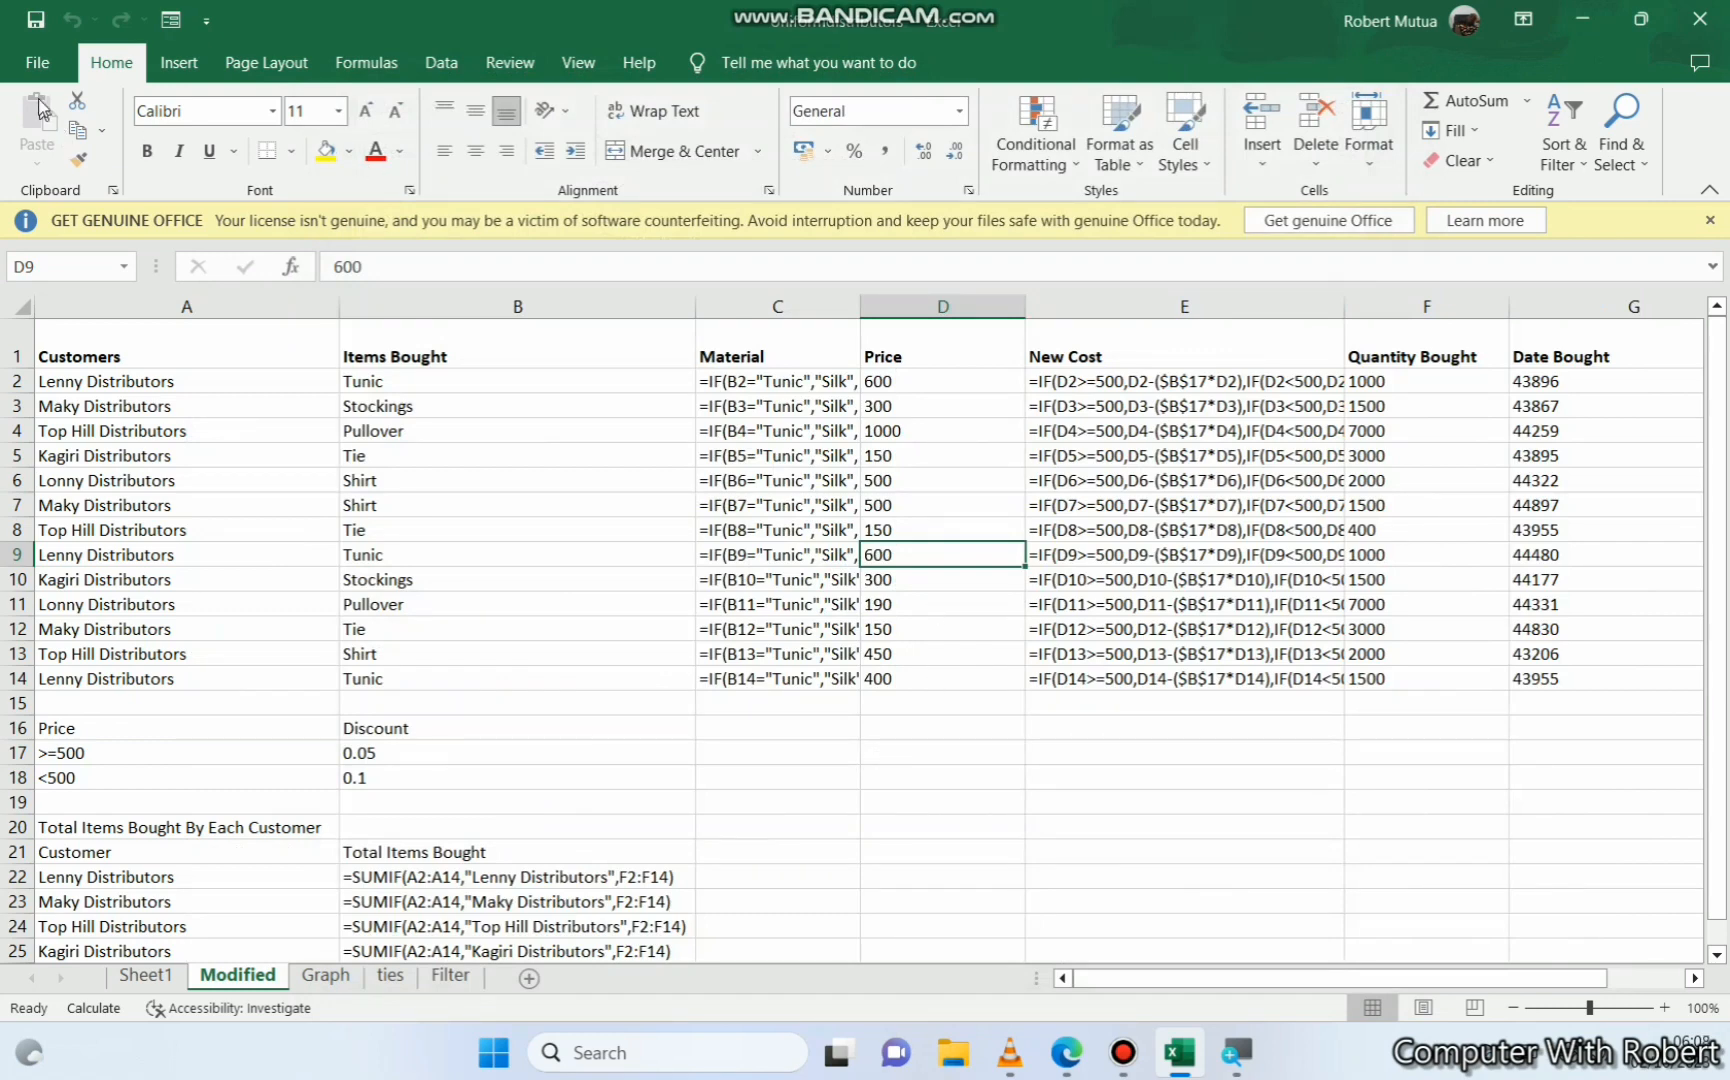
Preview the printed pages of the Modified sheet and set its page orientation to landscape
{"action": "left_click", "coordinate": [37, 62]}
{"action": "left_click", "coordinate": [122, 580]}
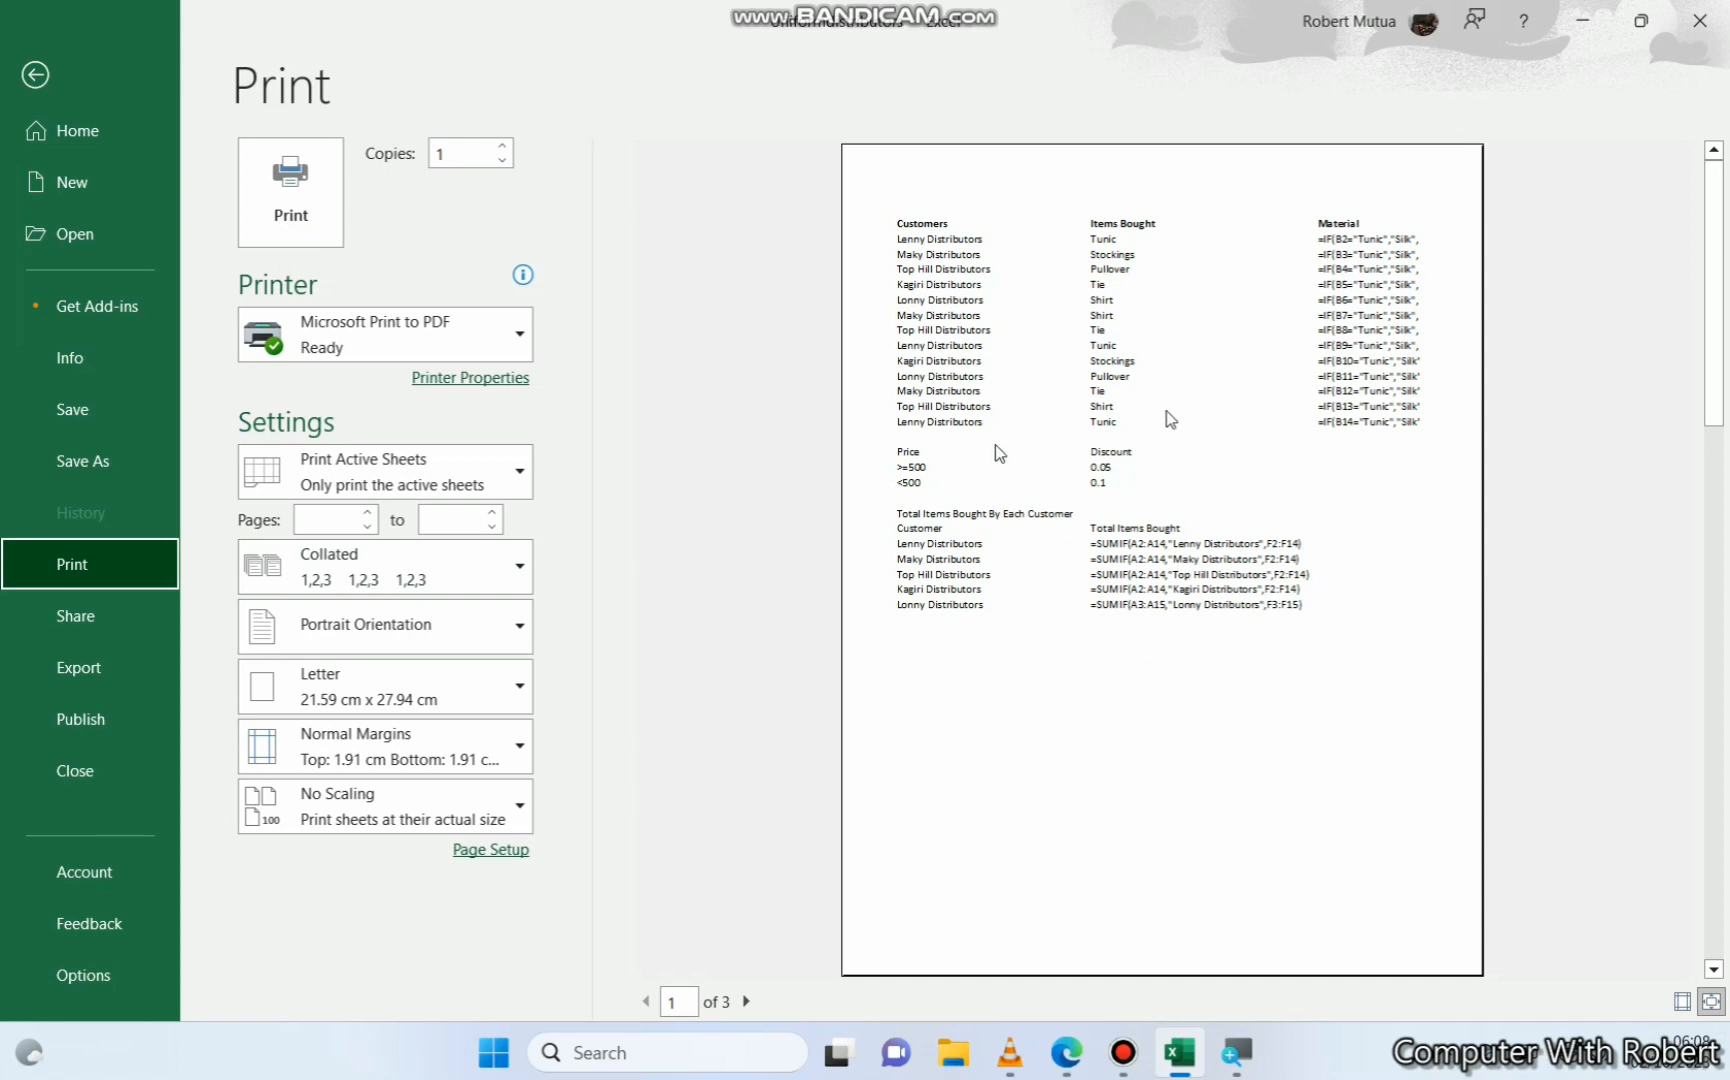
{"action": "left_click", "coordinate": [746, 1002]}
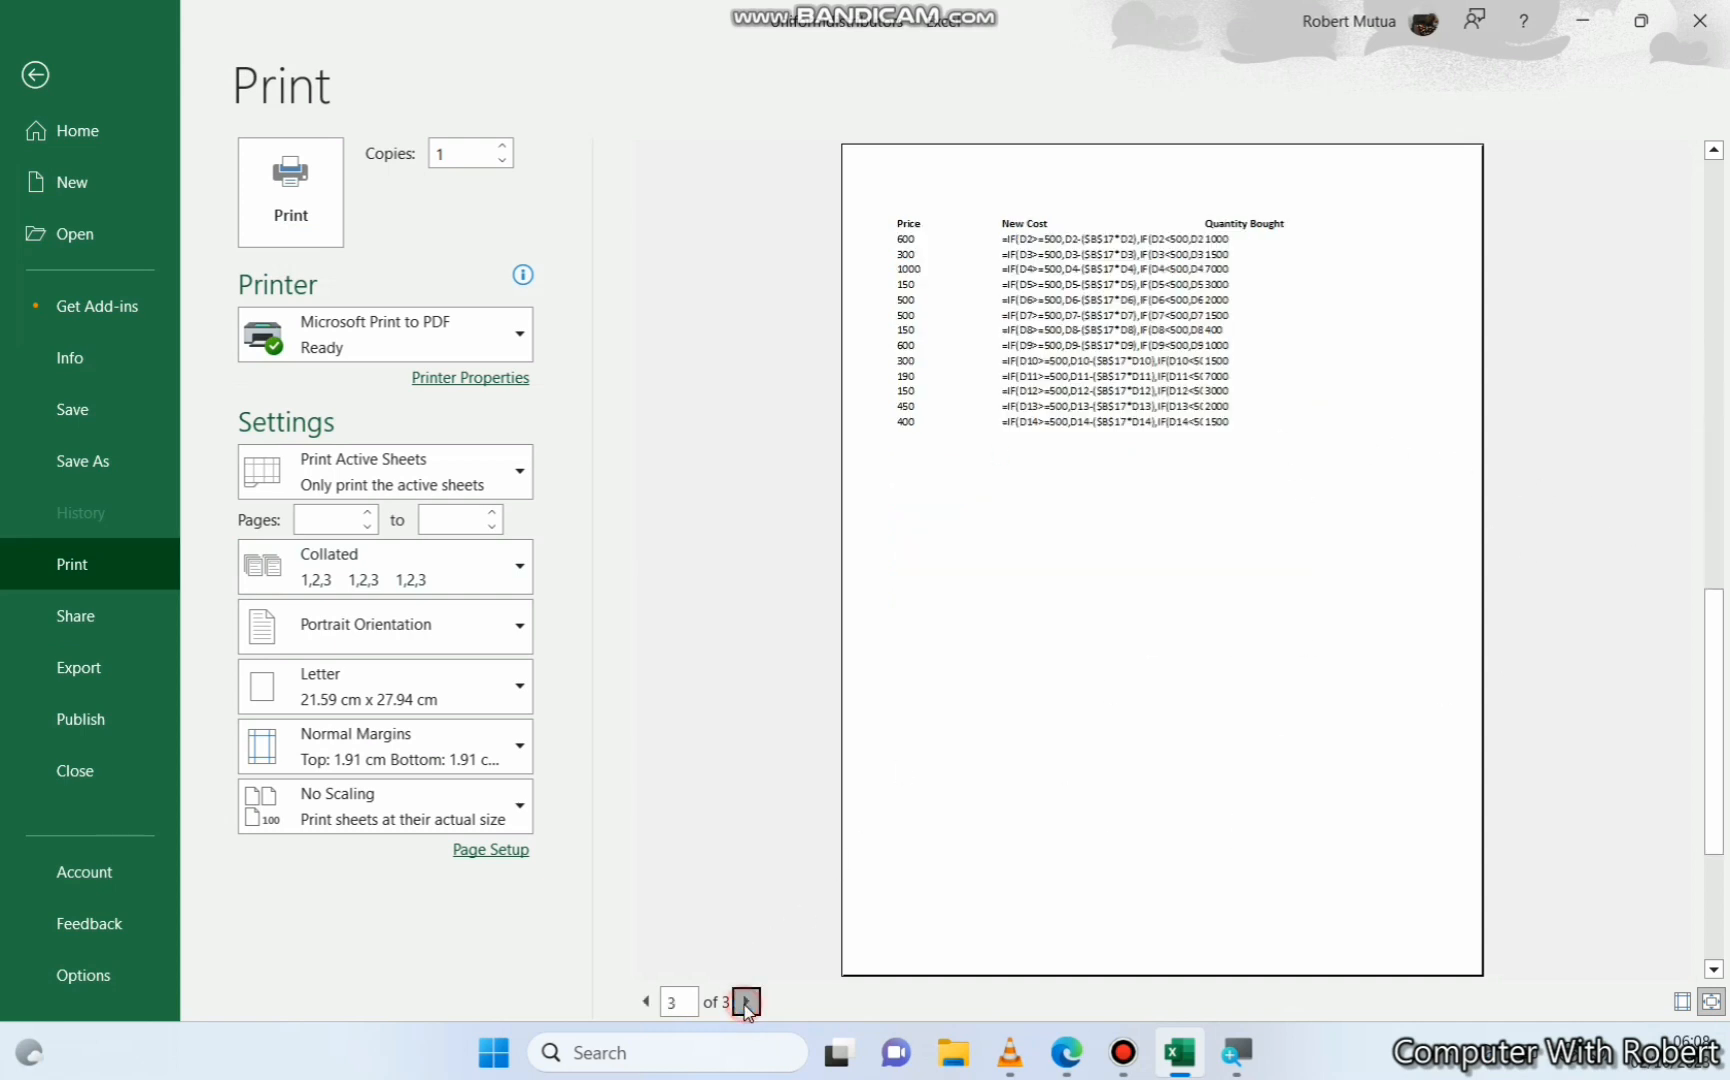
{"action": "left_click", "coordinate": [746, 1002]}
{"action": "left_click", "coordinate": [640, 1002]}
{"action": "left_click", "coordinate": [641, 1002]}
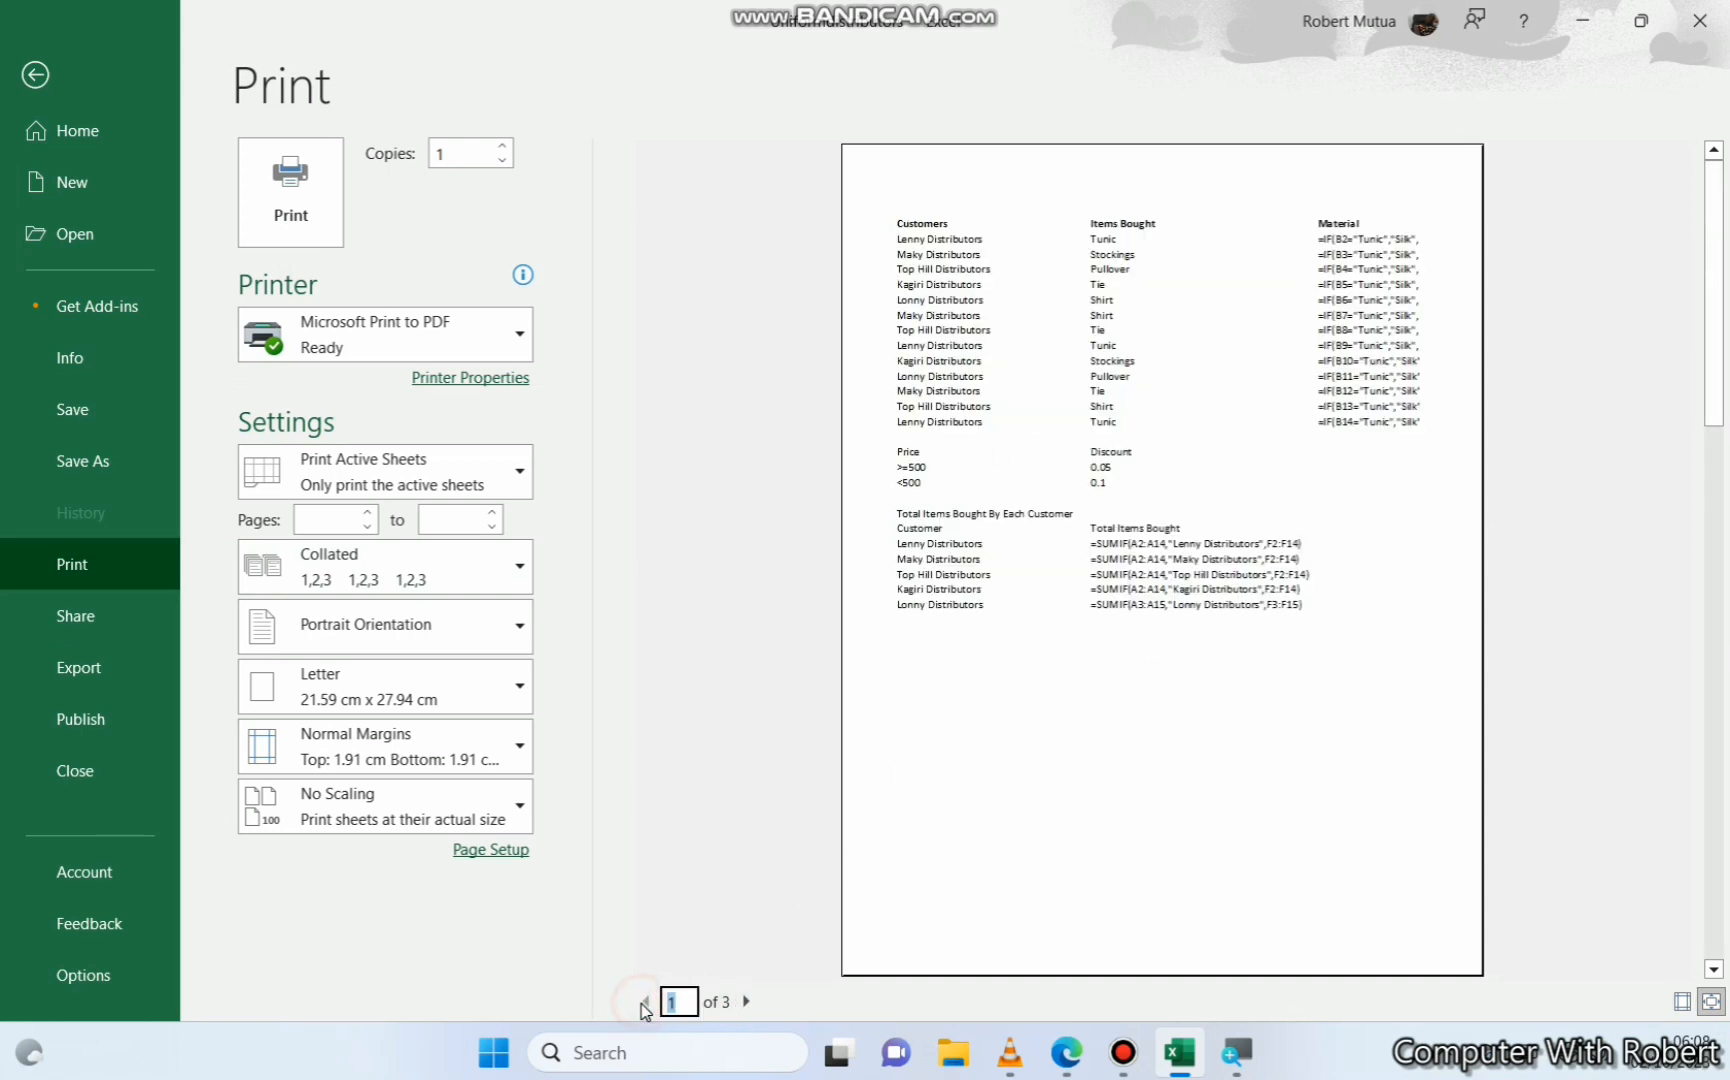
{"action": "left_click", "coordinate": [440, 625]}
{"action": "left_click", "coordinate": [390, 740]}
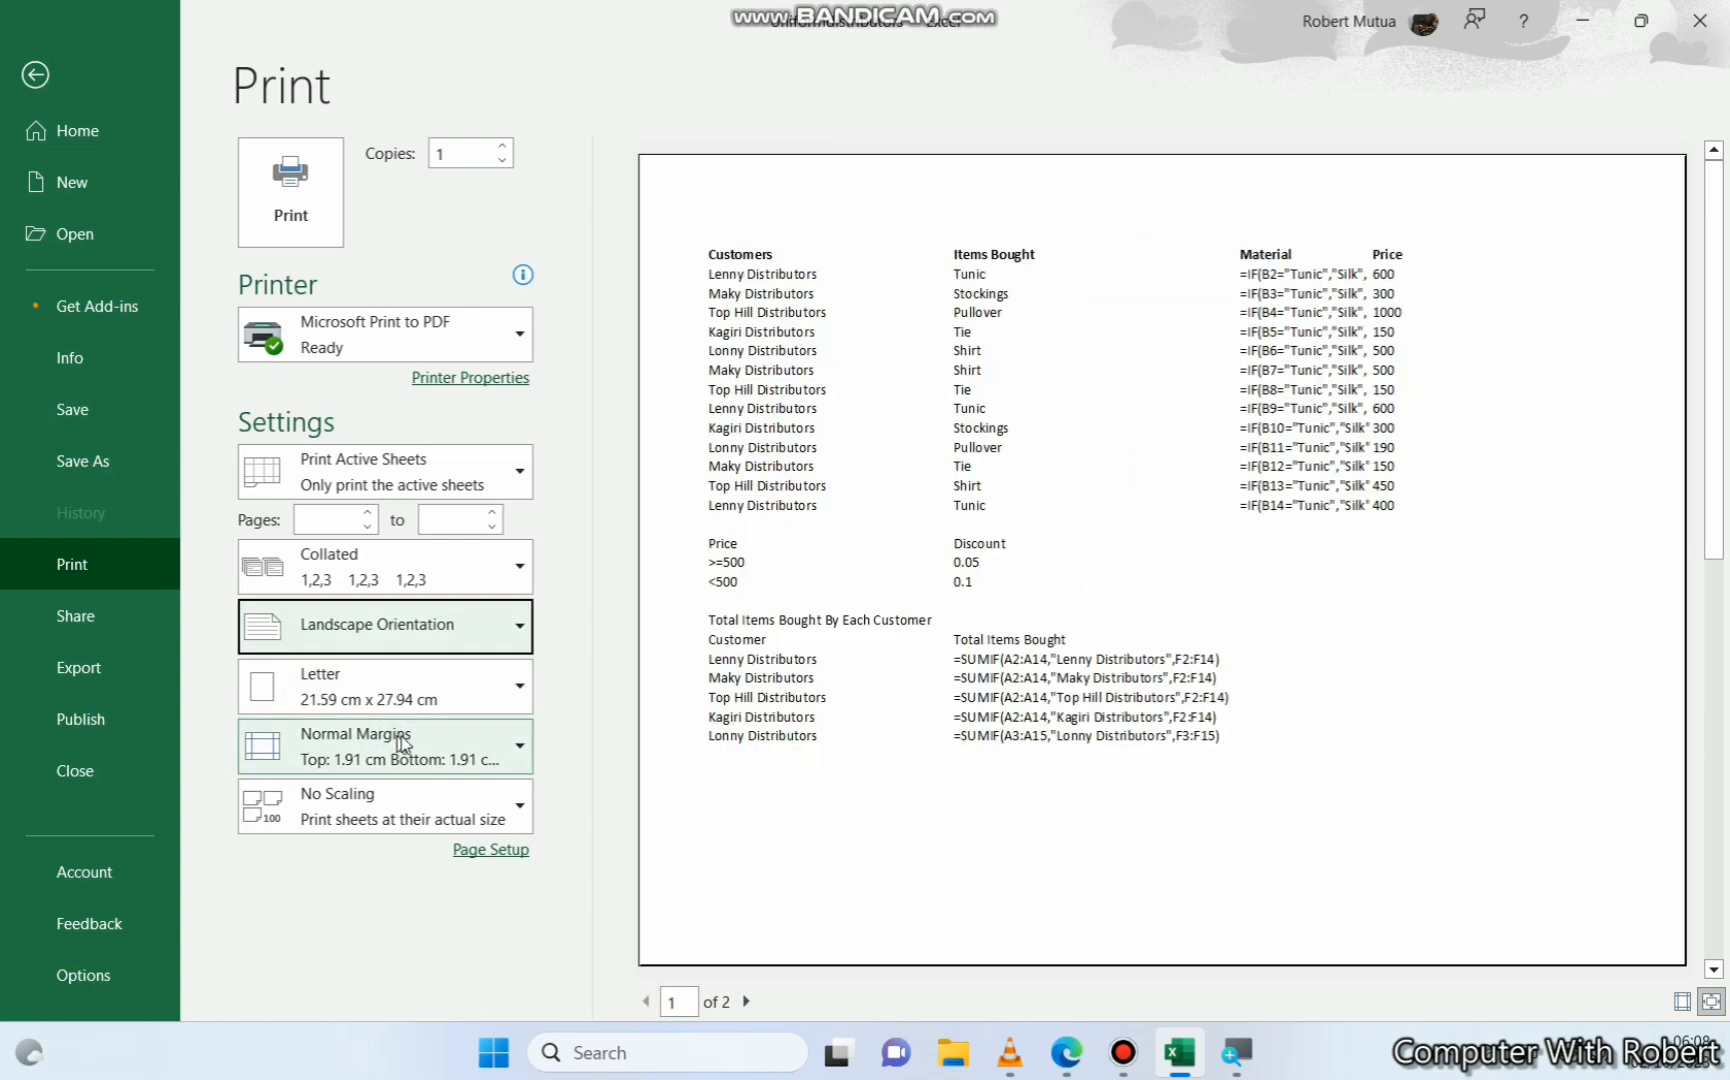
Look through the landscape preview pages and set the print scaling to Fit Sheet on One Page
{"action": "left_click", "coordinate": [747, 1002]}
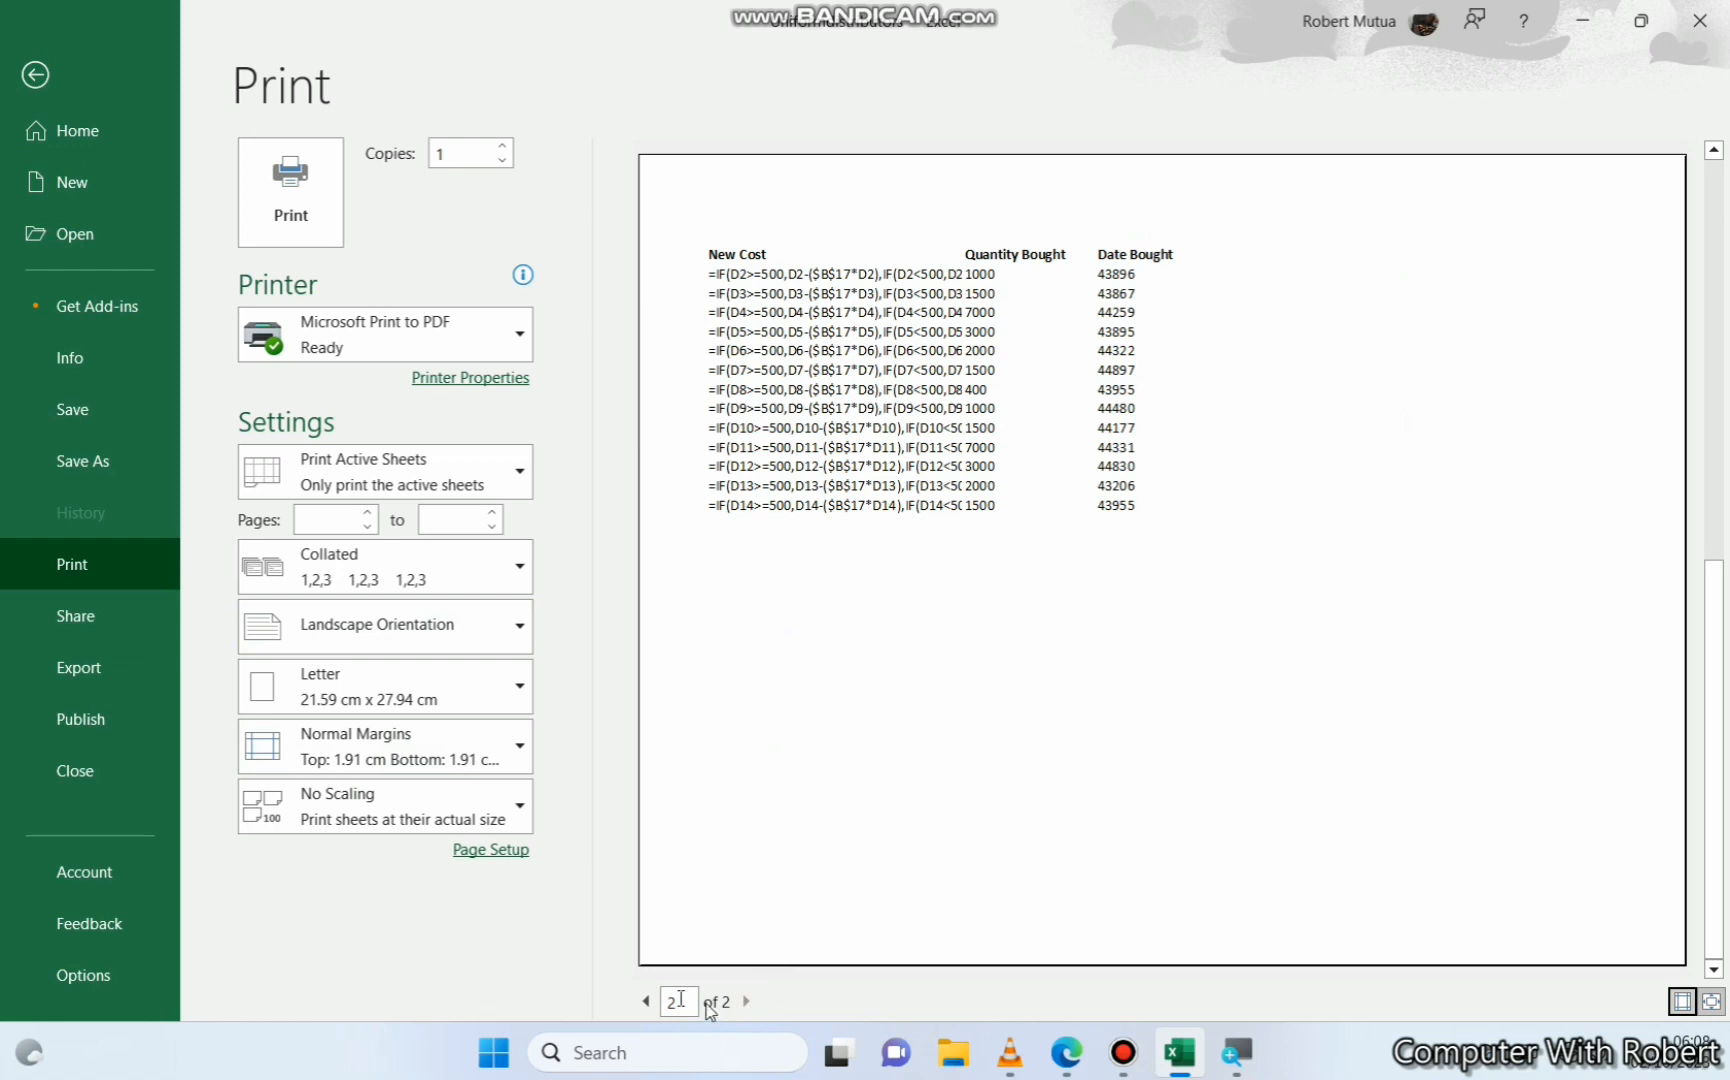
{"action": "left_click", "coordinate": [646, 1002]}
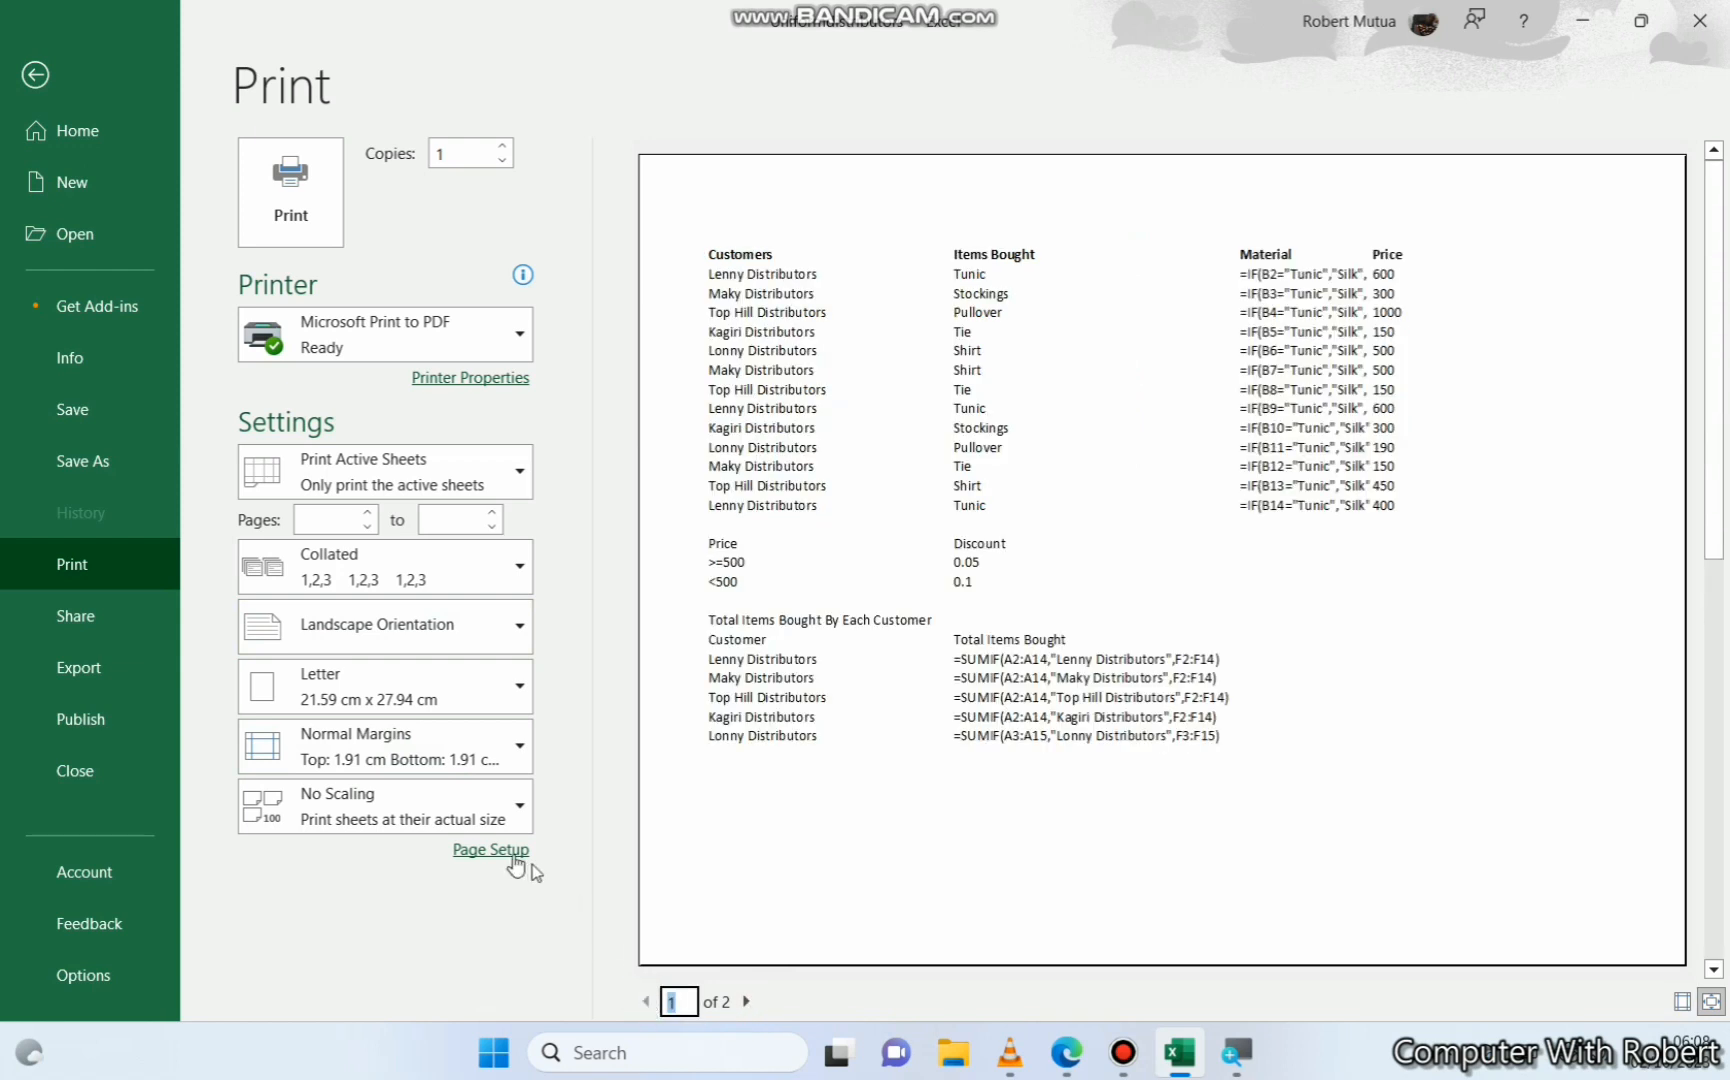
{"action": "left_click", "coordinate": [448, 815]}
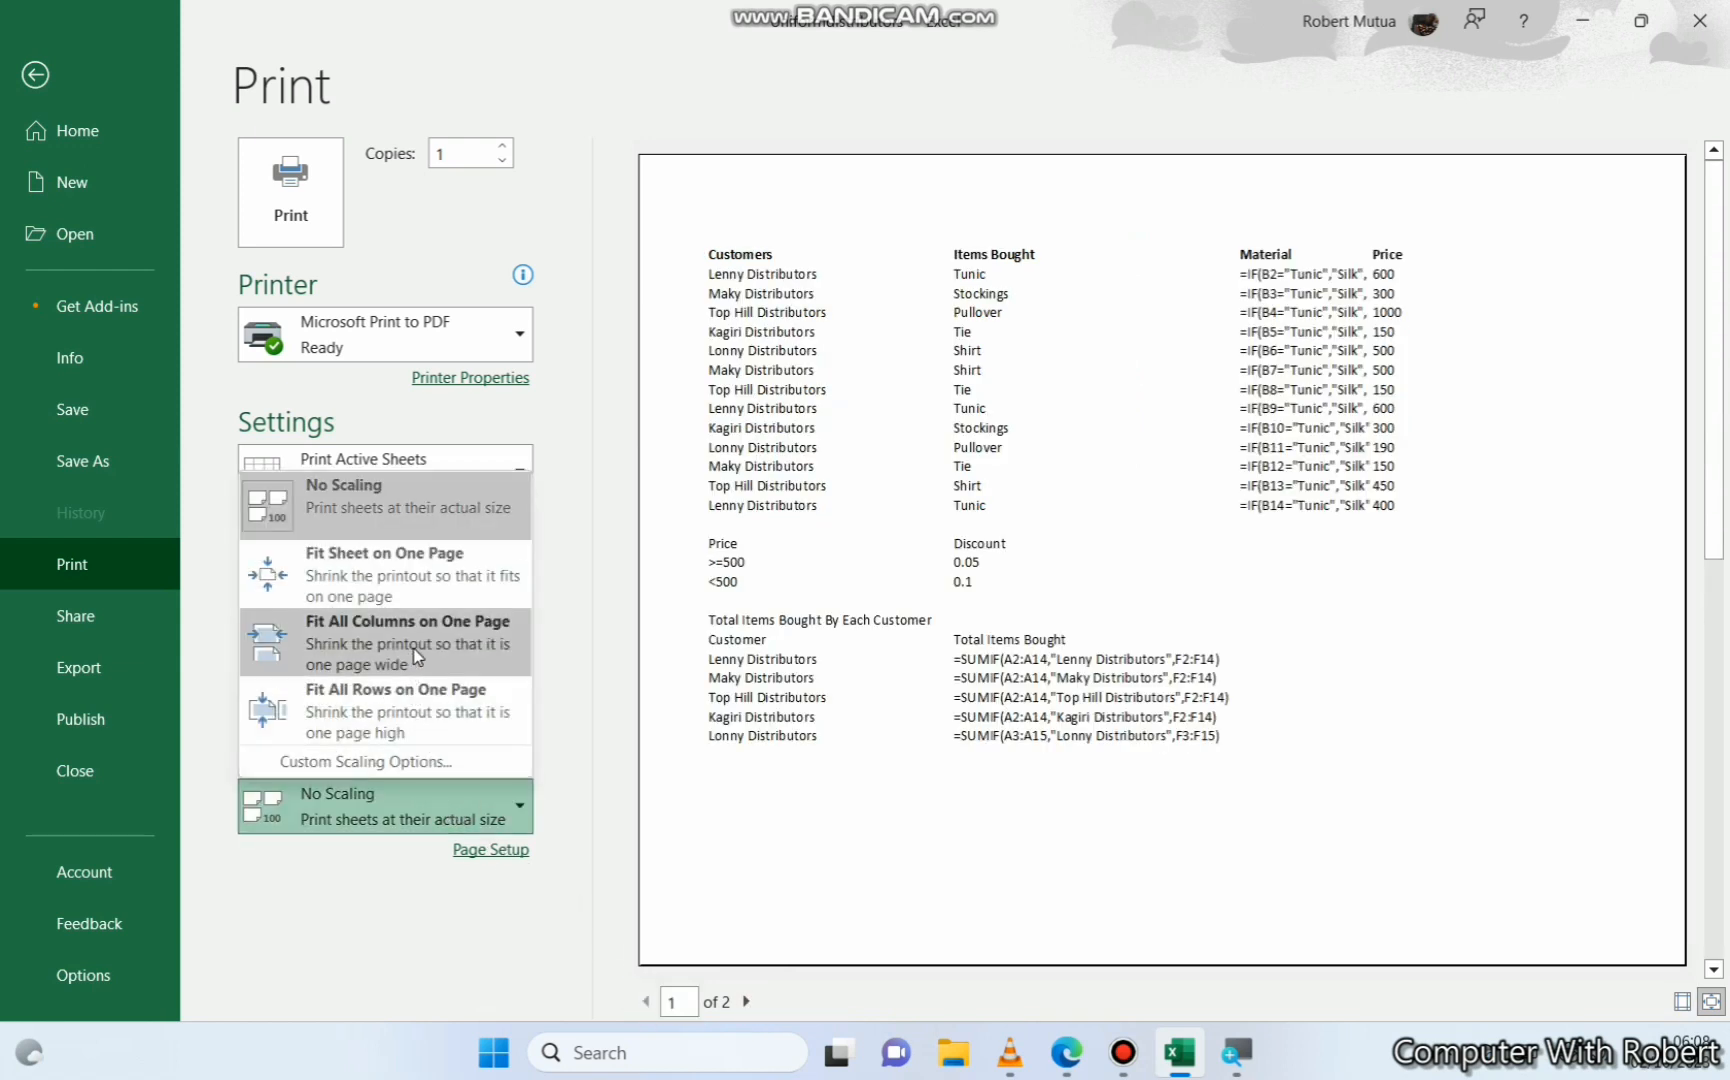
{"action": "left_click", "coordinate": [450, 588]}
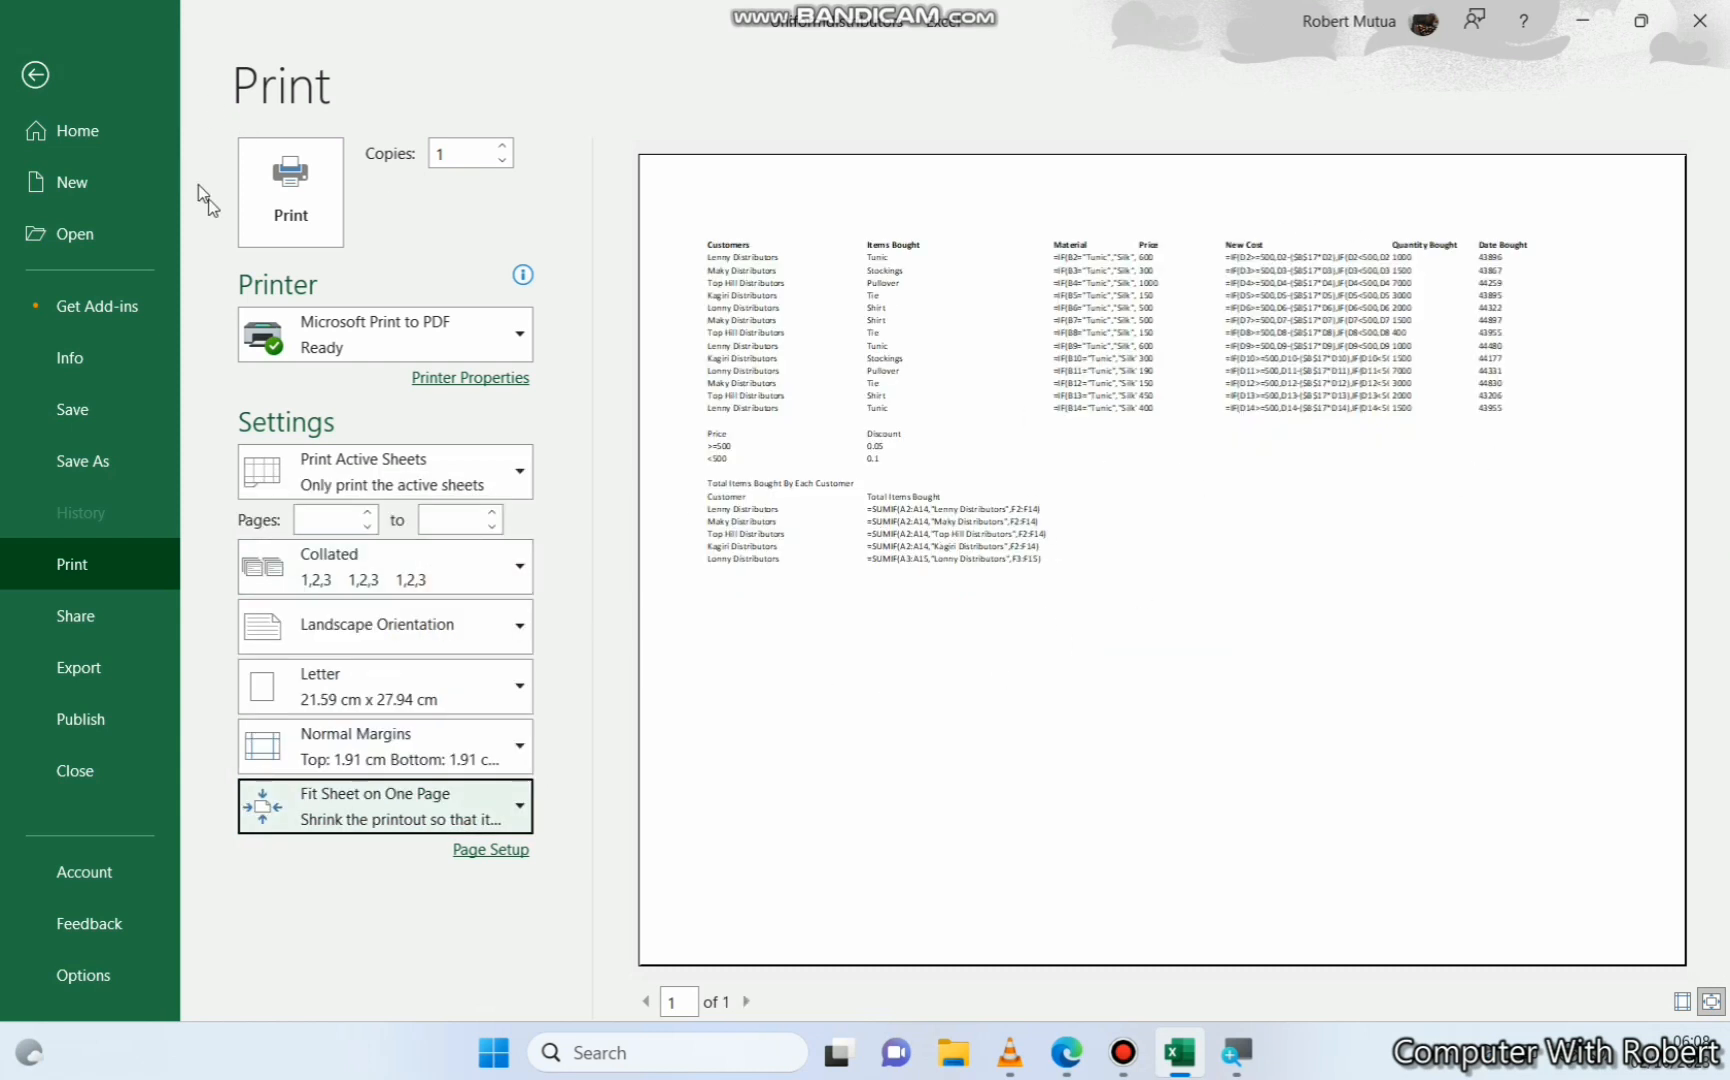
Print the Modified sheet with Microsoft Print to PDF, saving the output on the Desktop as modified
{"action": "left_click", "coordinate": [300, 335]}
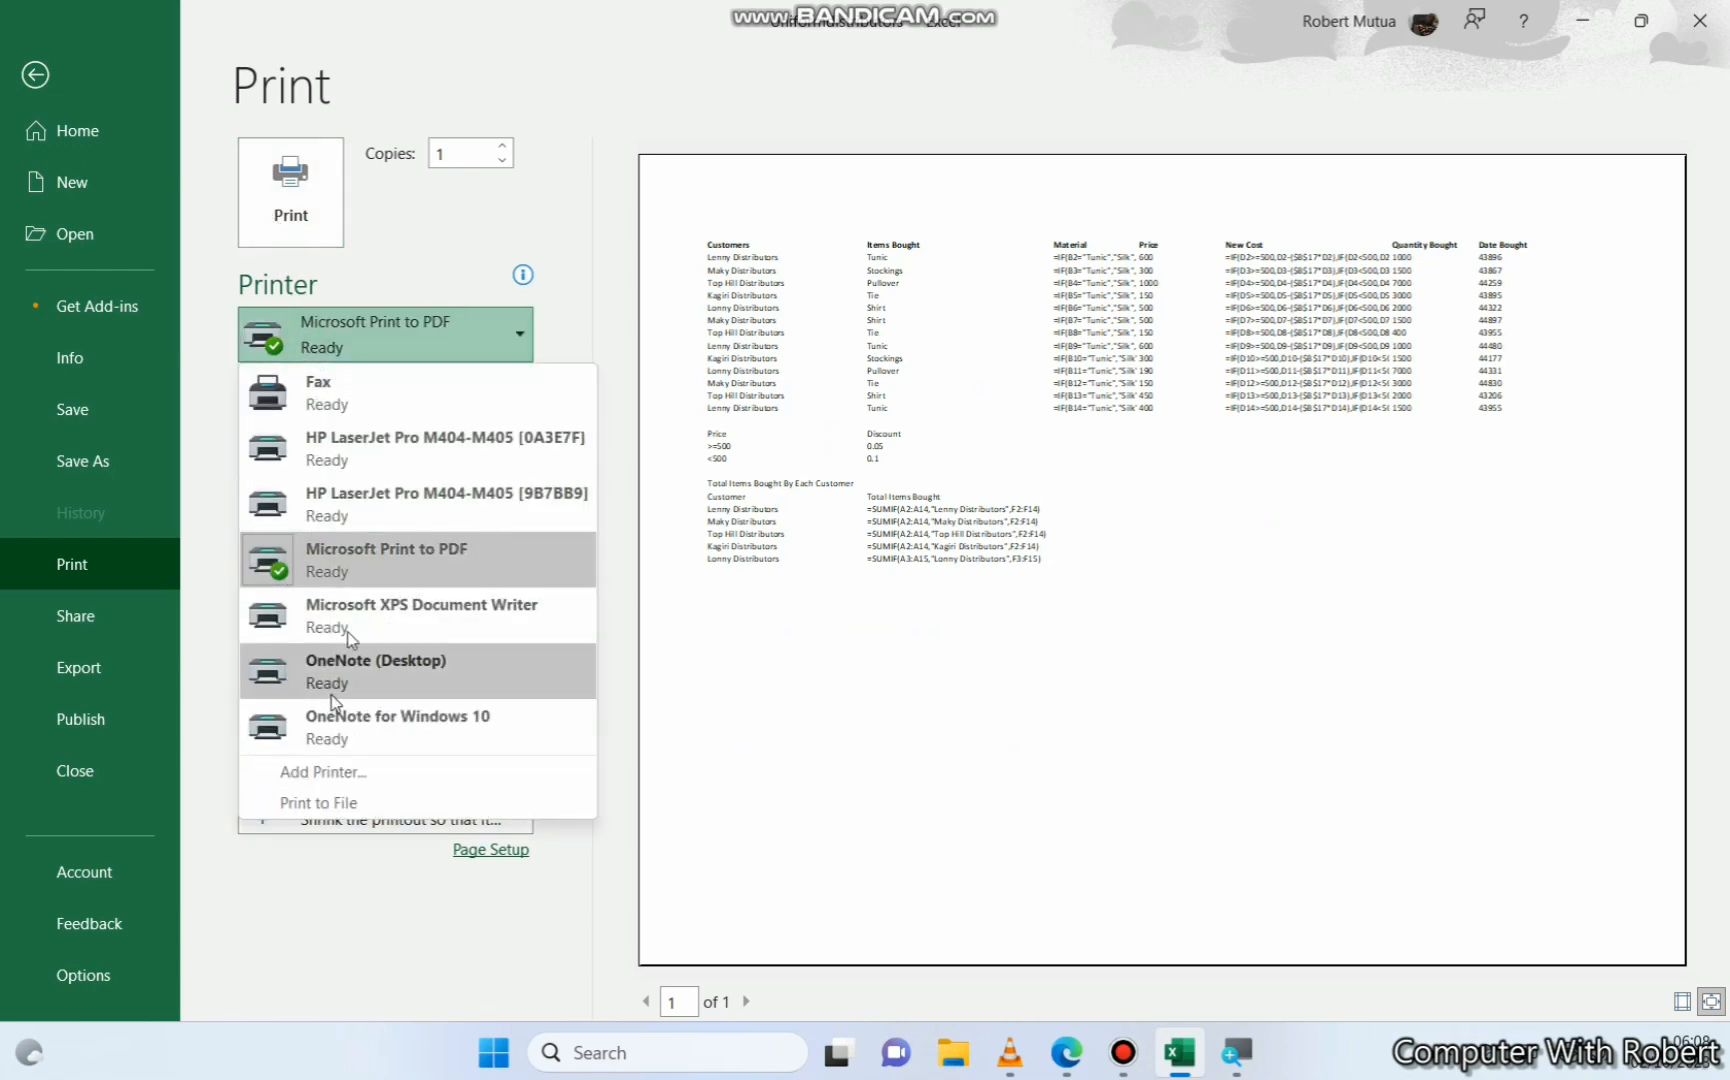
{"action": "left_click", "coordinate": [359, 340]}
{"action": "key", "text": "Escape"}
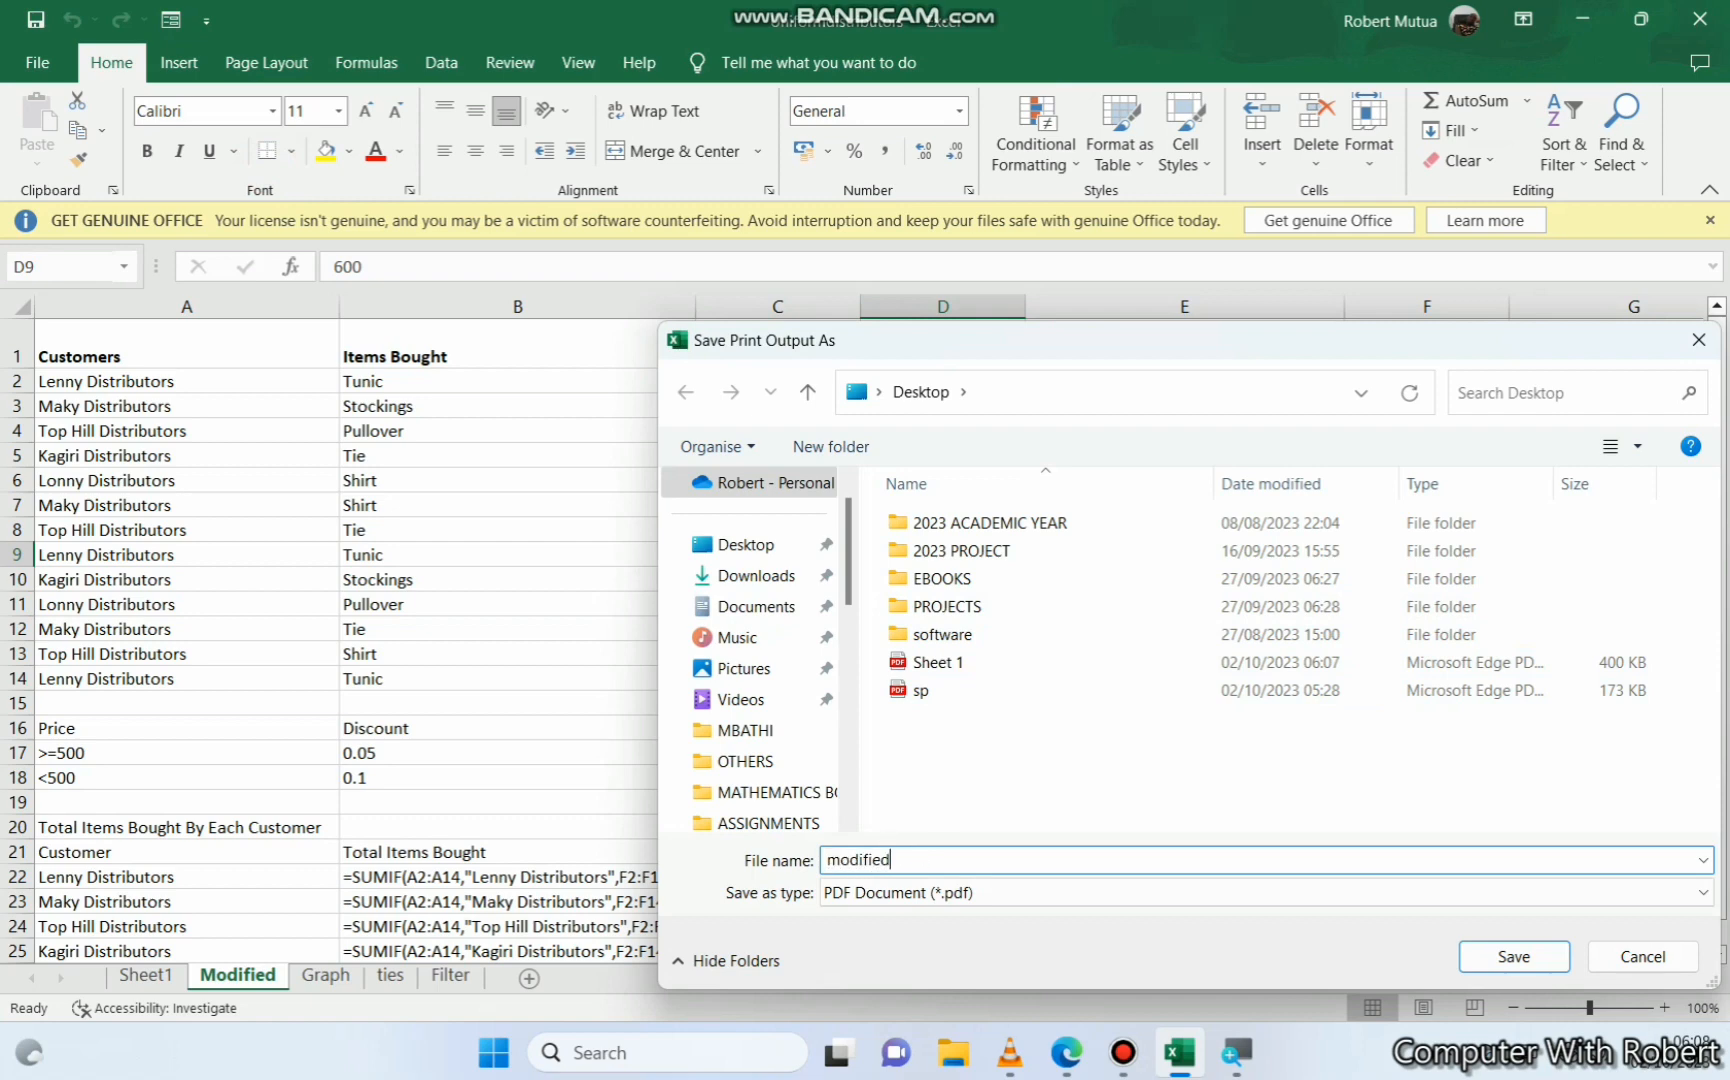
{"action": "left_click", "coordinate": [1514, 957]}
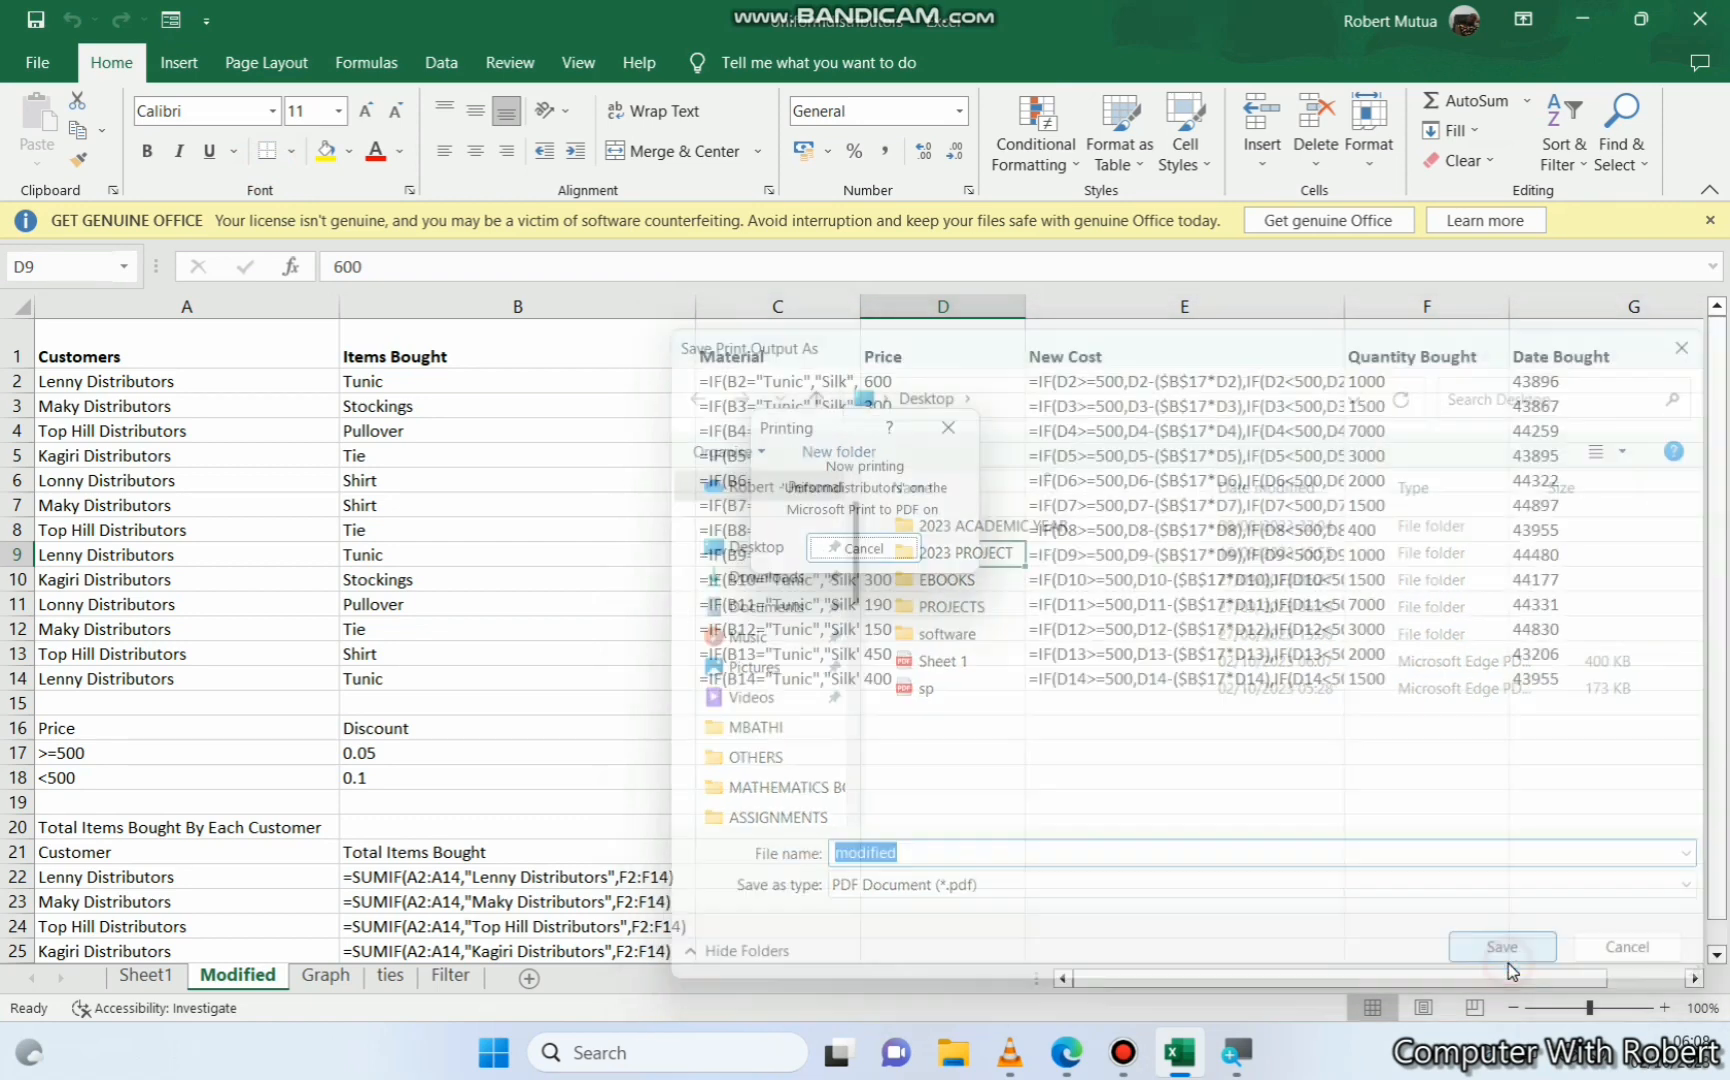
Mark the Filter item in Edge's assignment PDF, and print Excel's Filter sheet with Microsoft Print to PDF, saving it on the Desktop as filter
{"action": "left_click", "coordinate": [1066, 1052]}
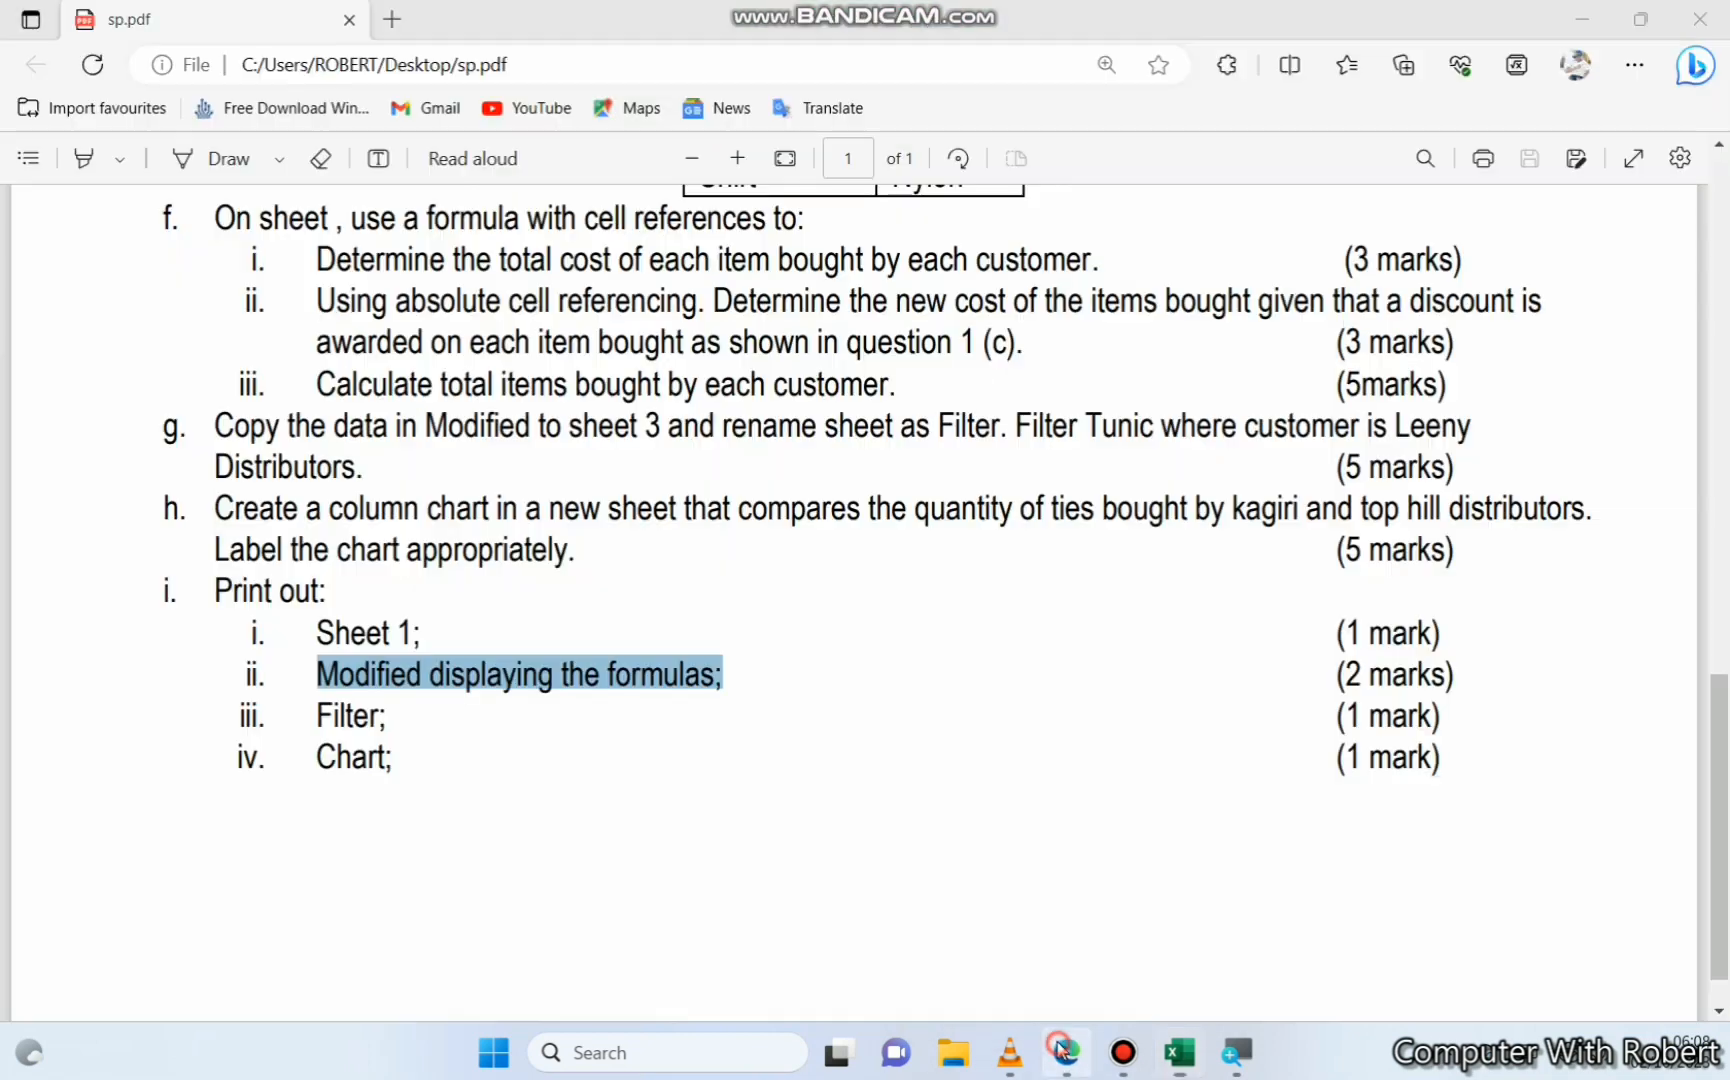
{"action": "left_click_drag", "start_coordinate": [317, 716], "coordinate": [380, 716]}
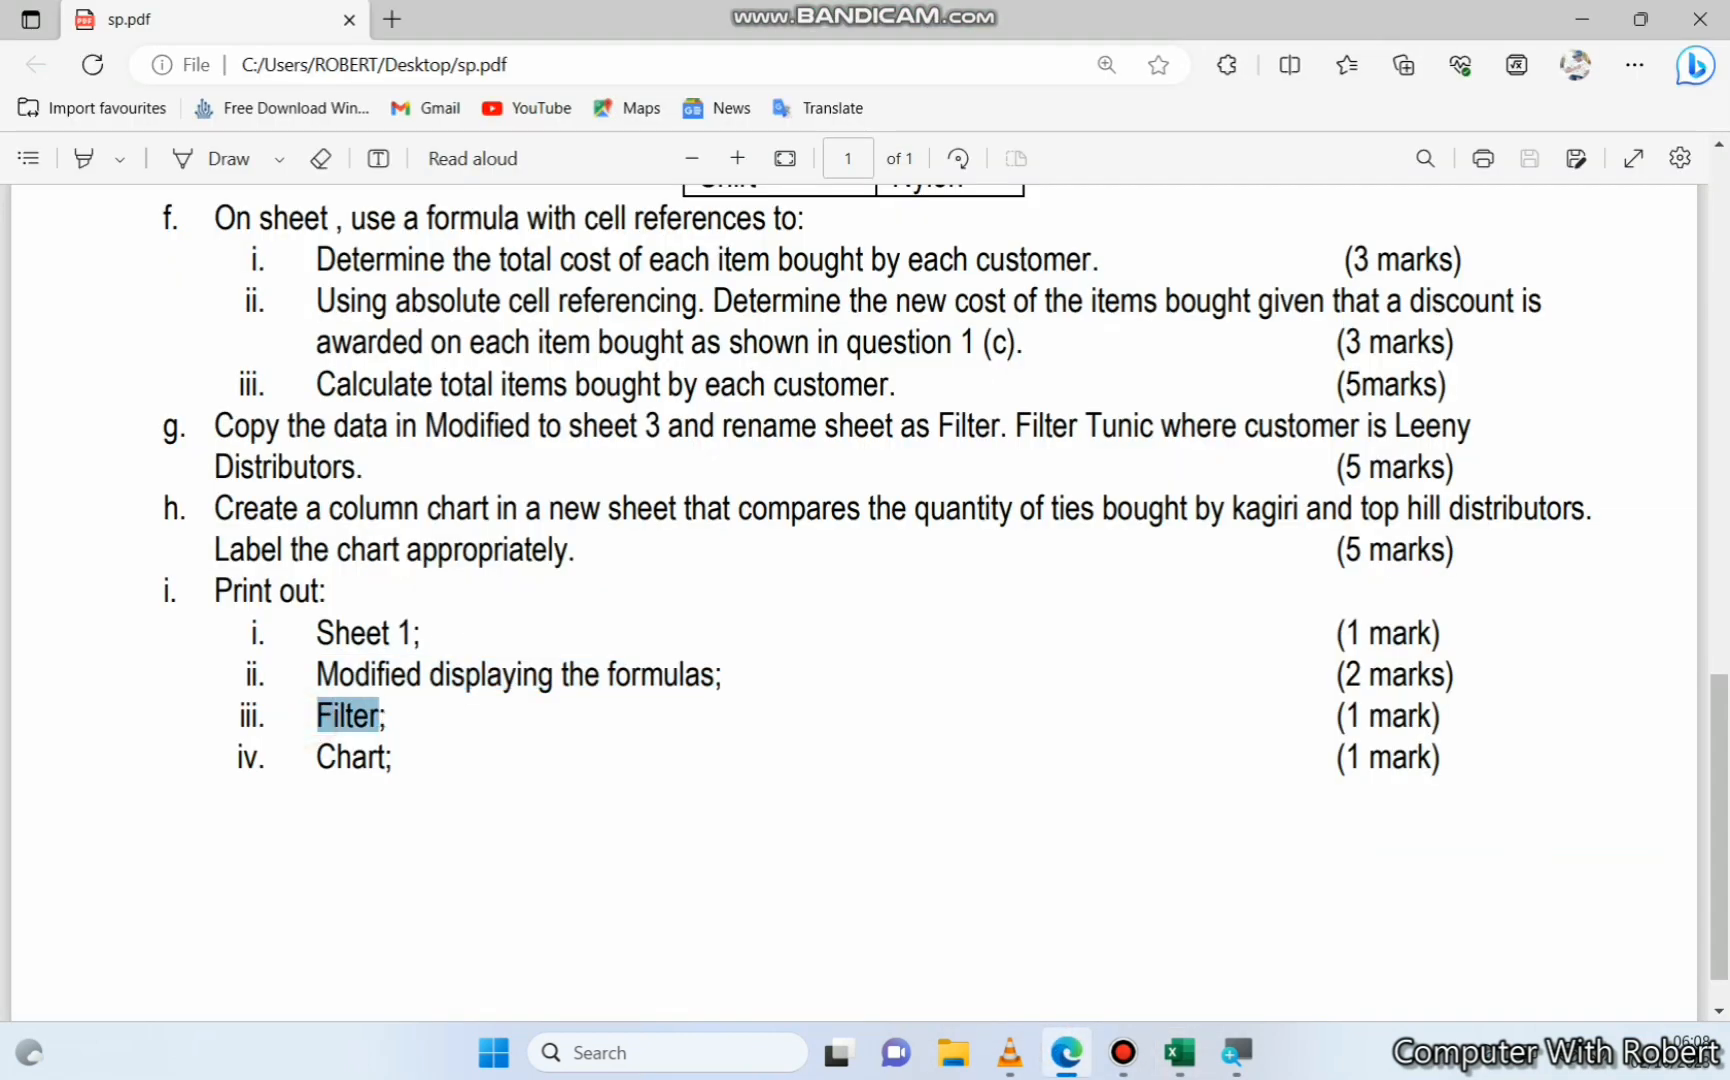
{"action": "left_click", "coordinate": [1181, 1050]}
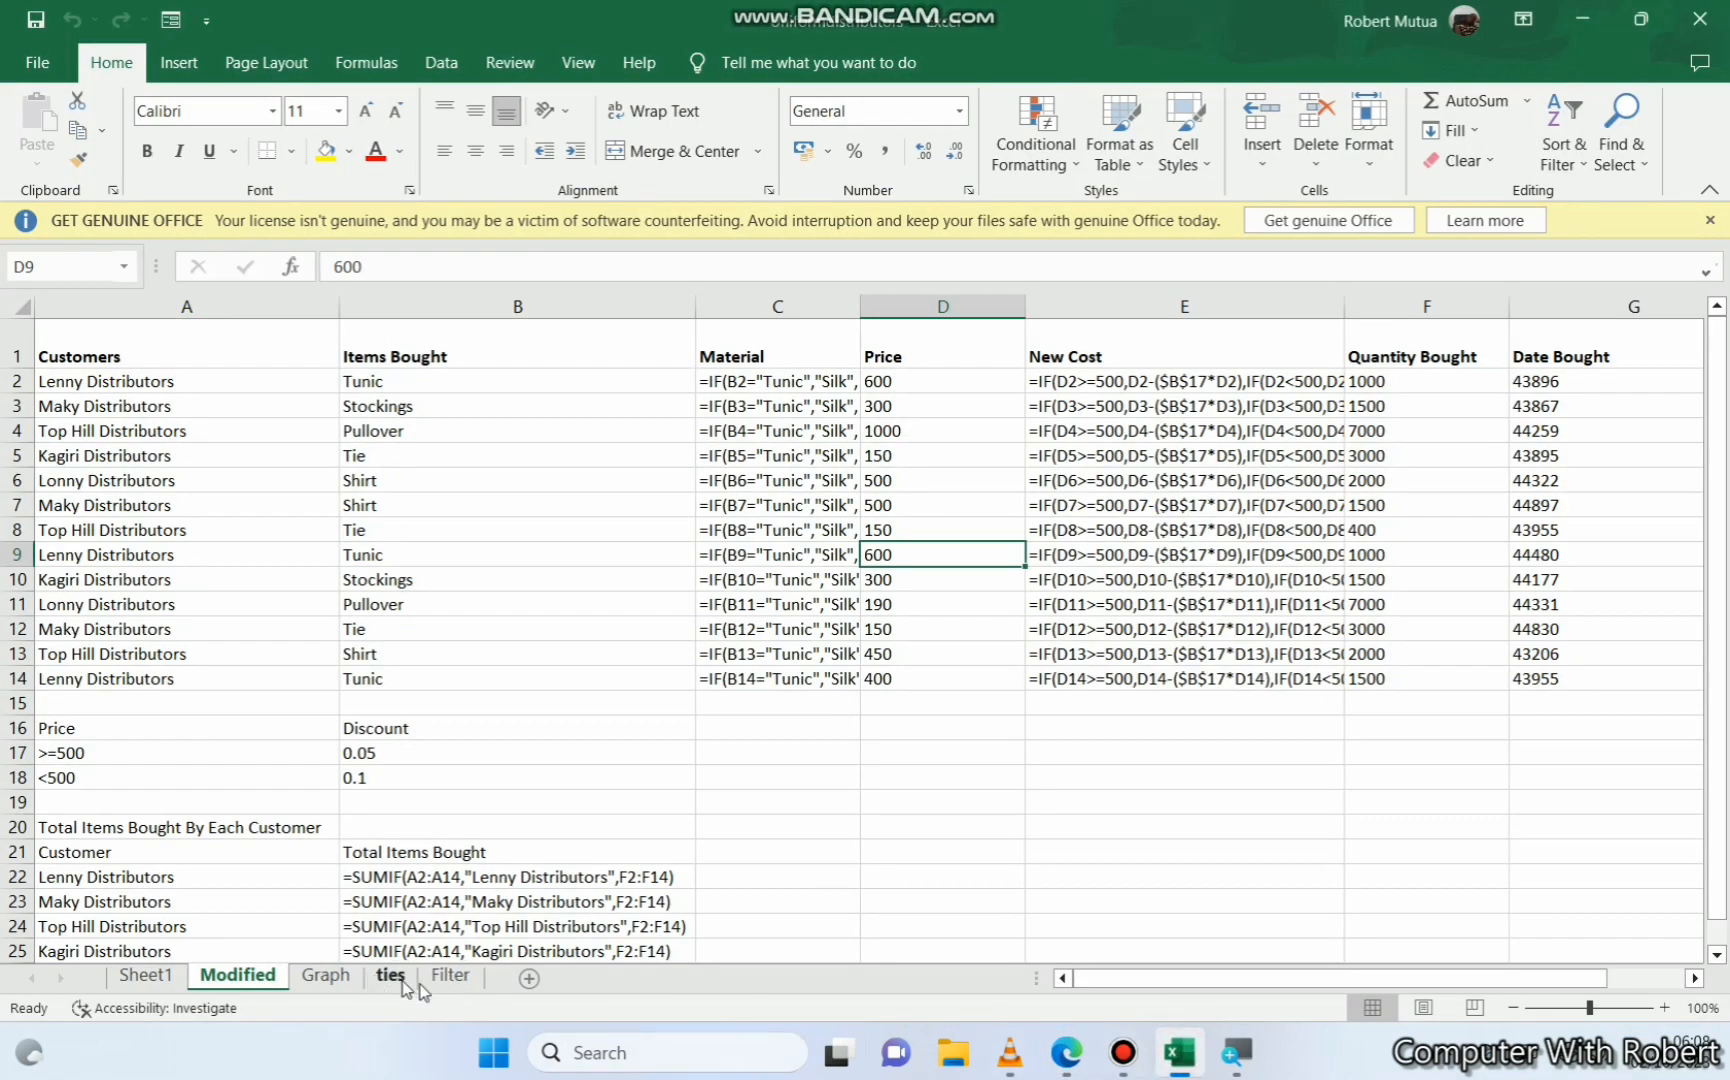
{"action": "left_click", "coordinate": [450, 975]}
{"action": "left_click", "coordinate": [302, 653]}
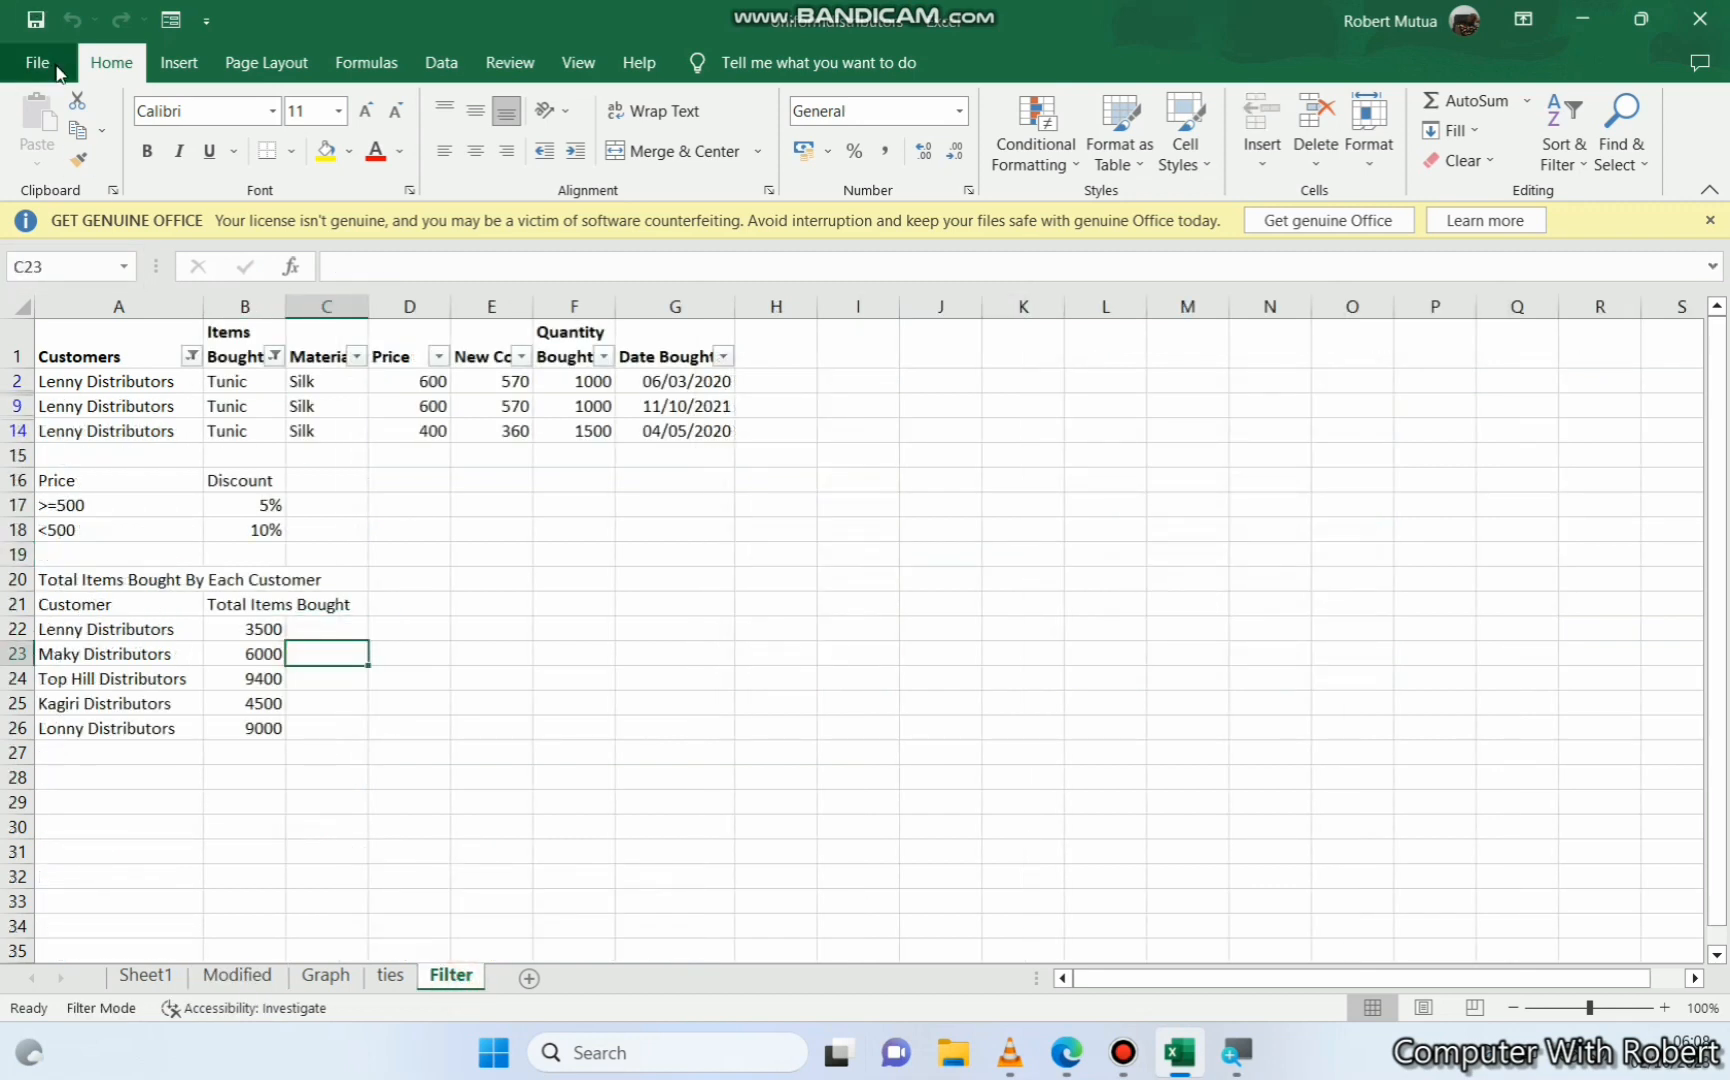
{"action": "left_click", "coordinate": [37, 62]}
{"action": "left_click", "coordinate": [111, 570]}
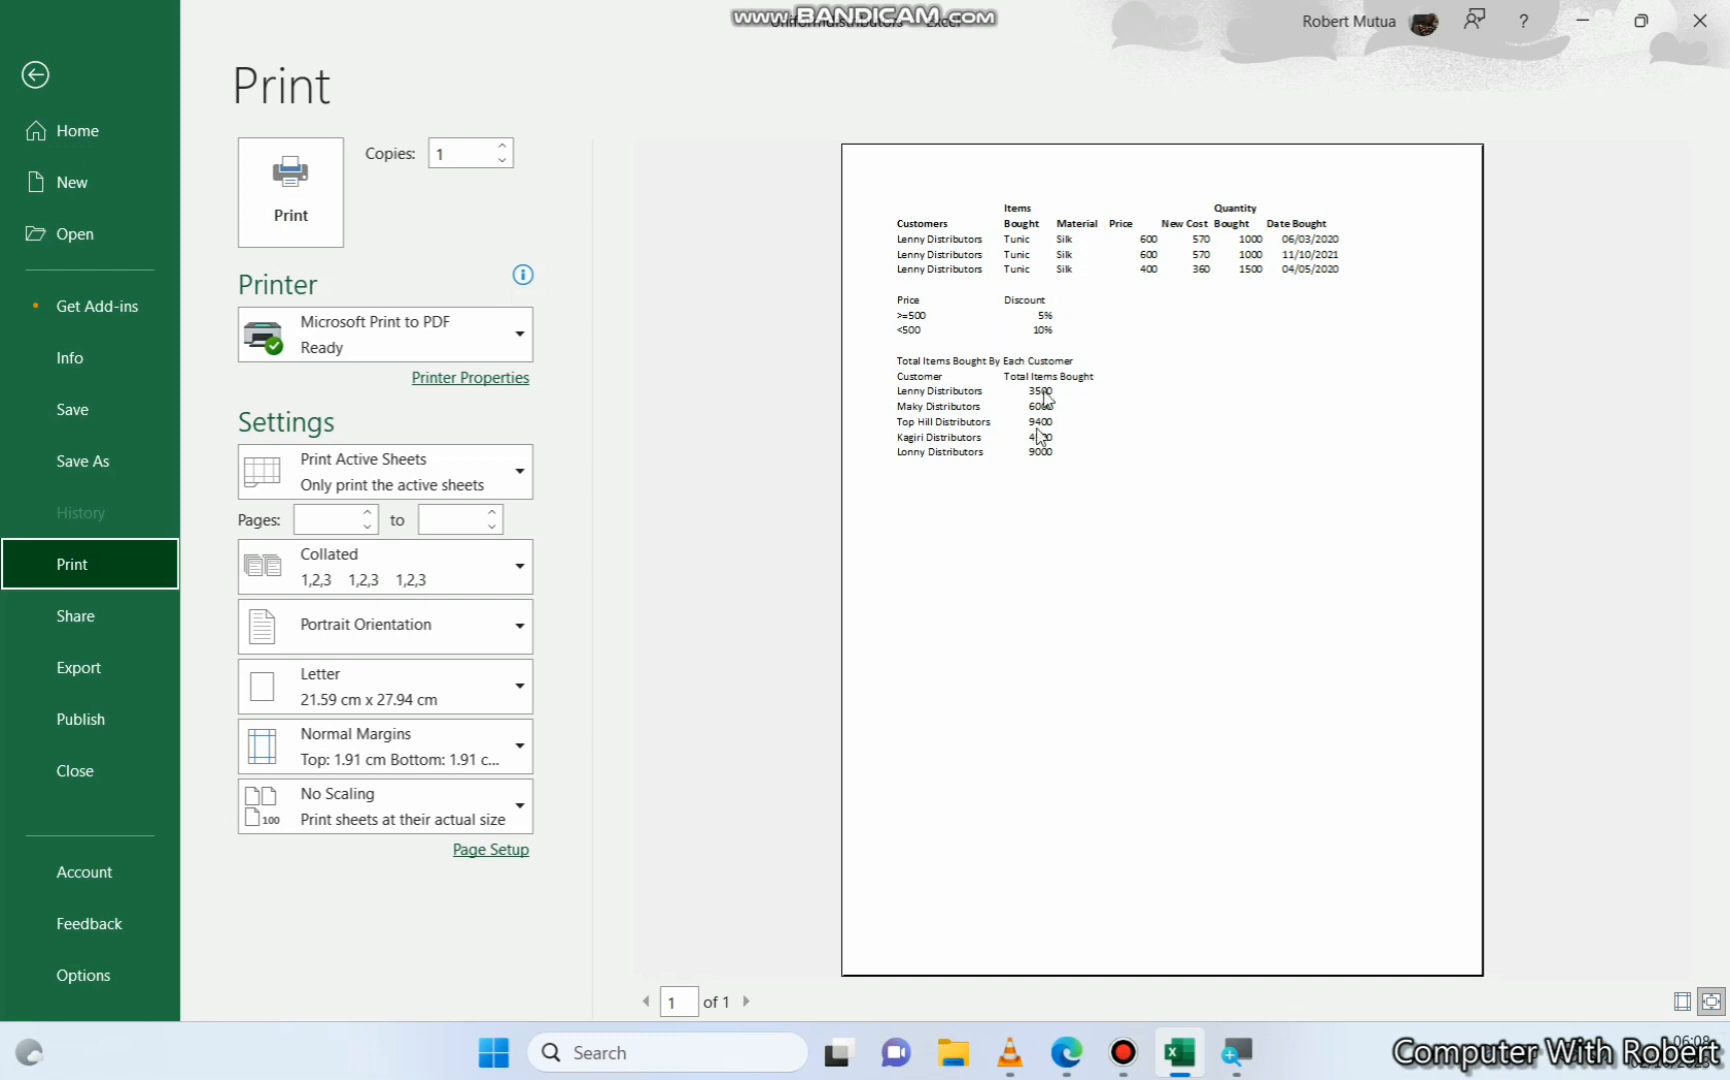
{"action": "left_click", "coordinate": [289, 190]}
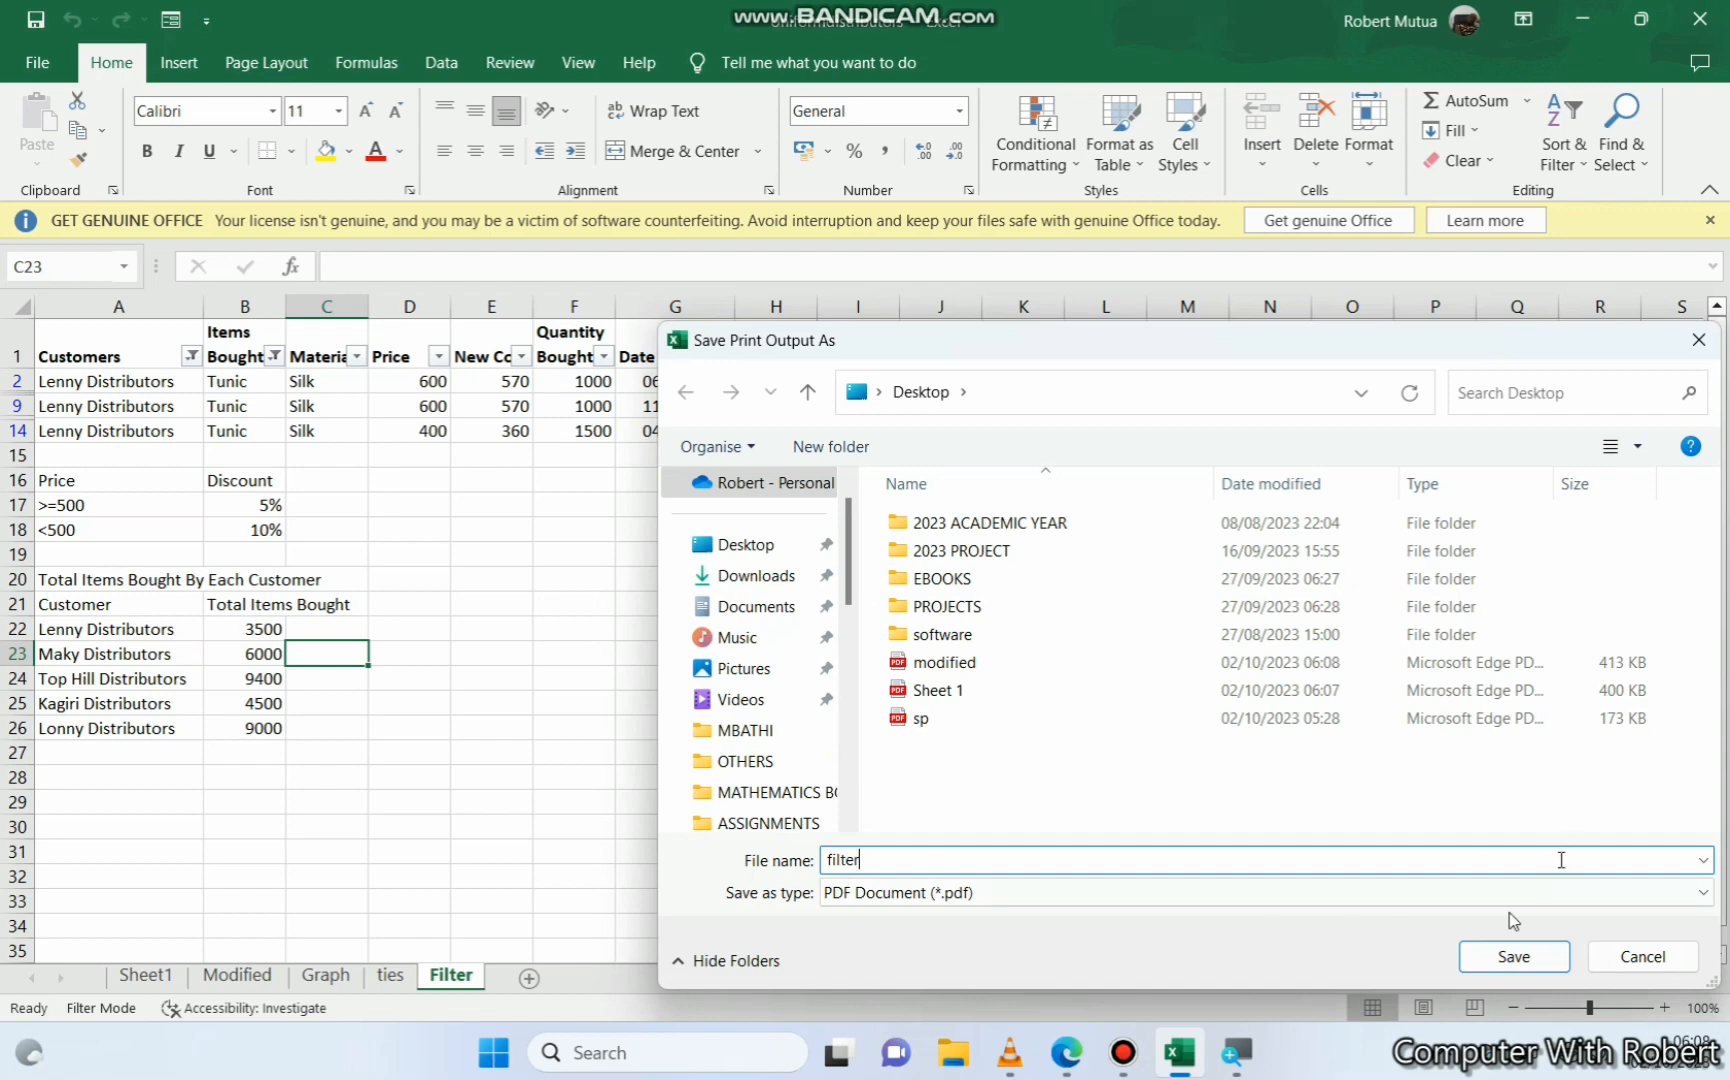
{"action": "left_click", "coordinate": [1510, 957]}
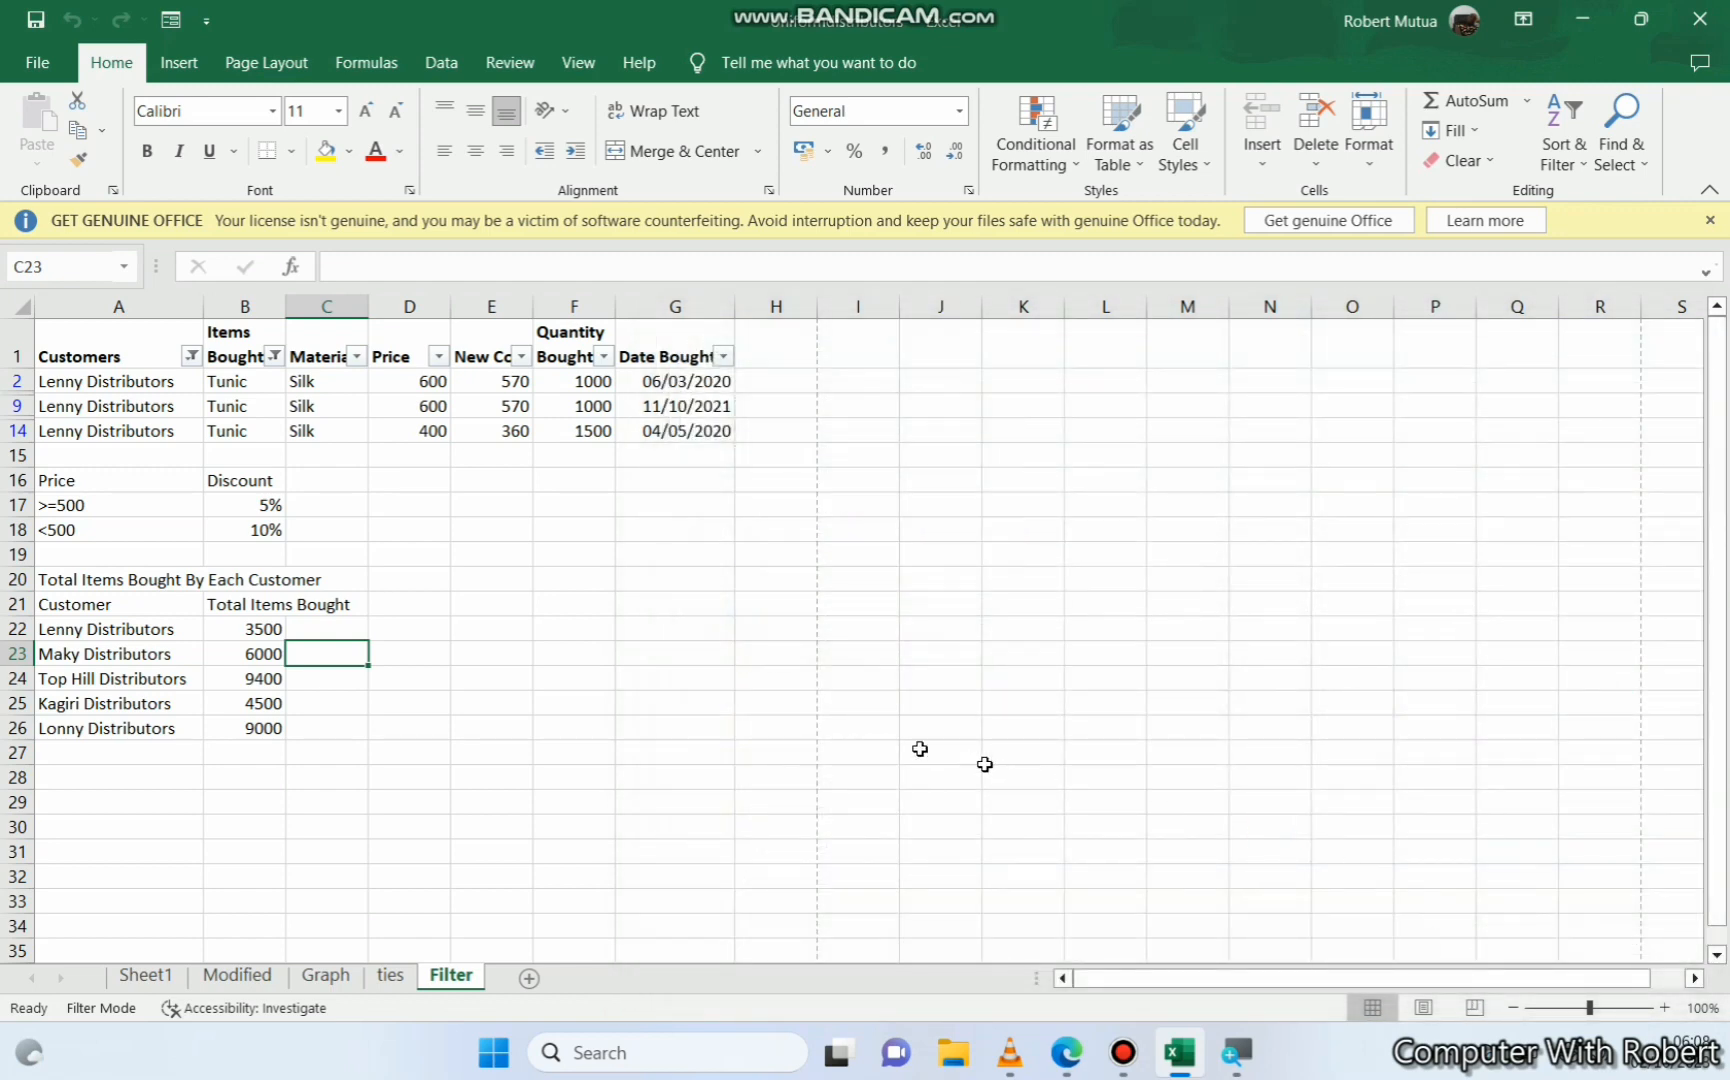
Mark the Chart item in Edge's assignment PDF, and print the Graph chart sheet from Excel with Microsoft Print to PDF, saving it as chart
{"action": "left_click", "coordinate": [1066, 1052]}
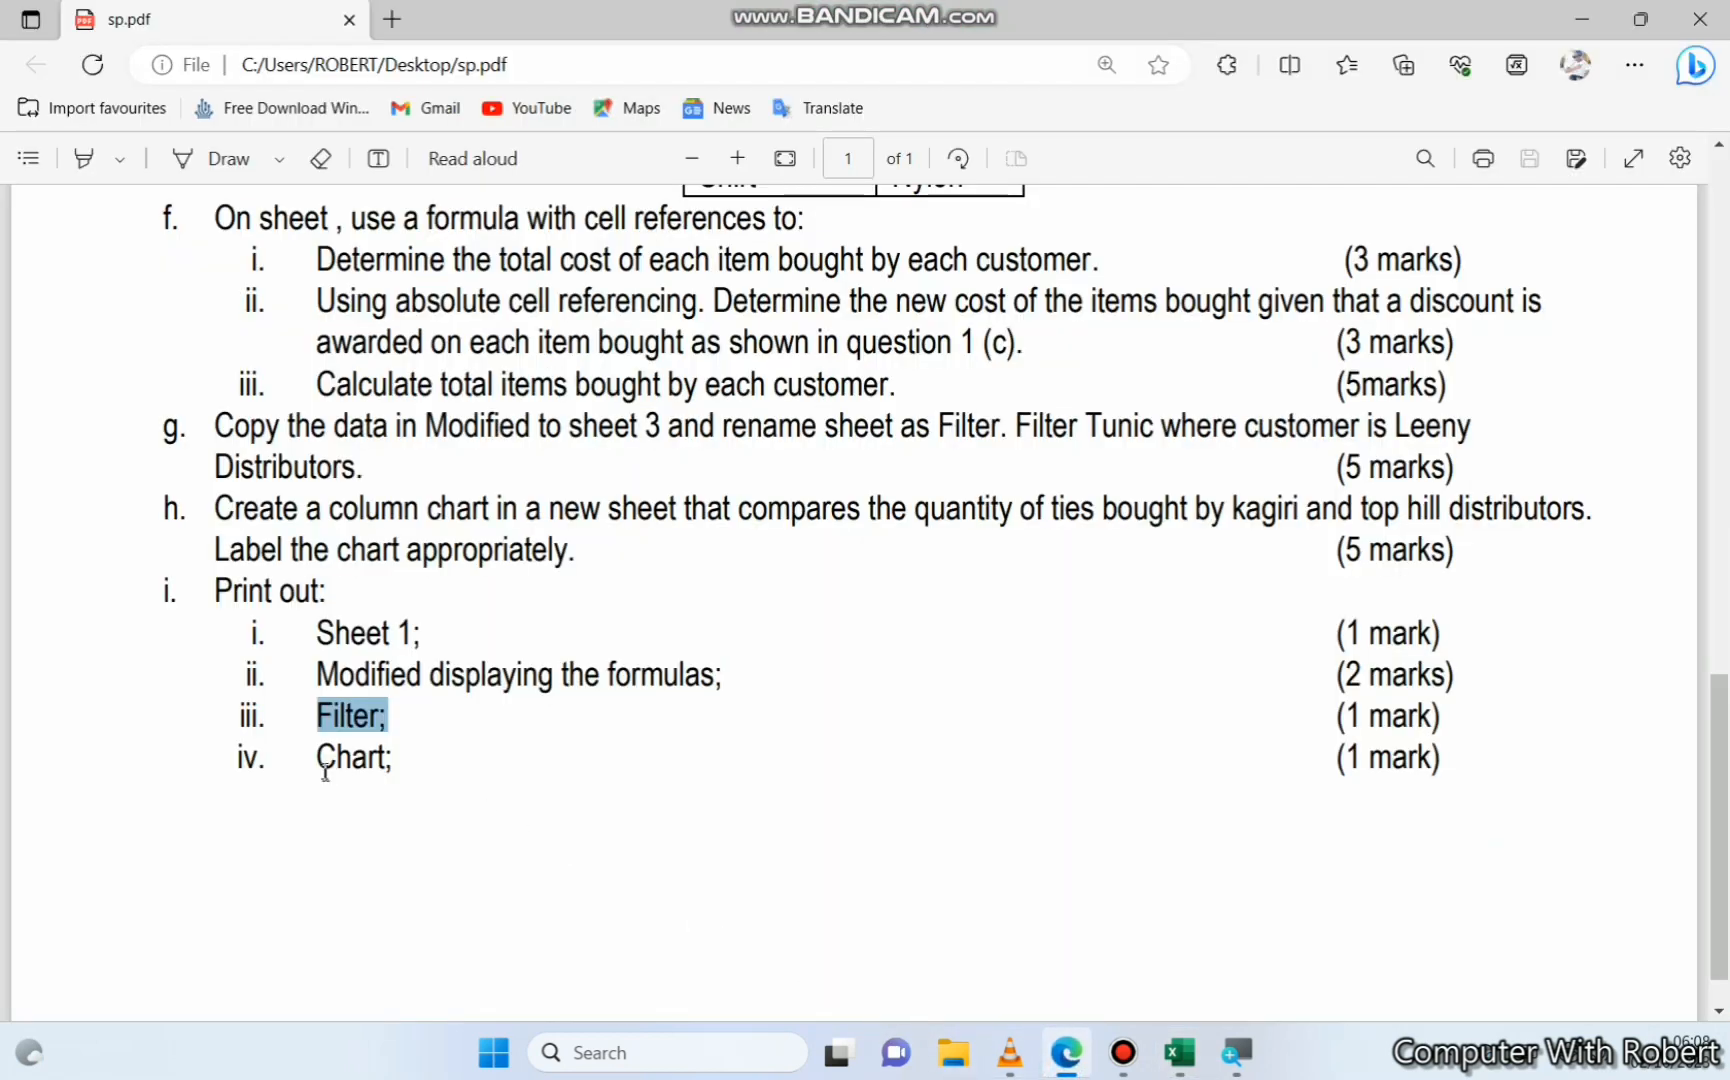
{"action": "left_click_drag", "start_coordinate": [324, 757], "coordinate": [392, 758]}
{"action": "left_click", "coordinate": [1180, 1052]}
{"action": "key", "text": "ctrl+p"}
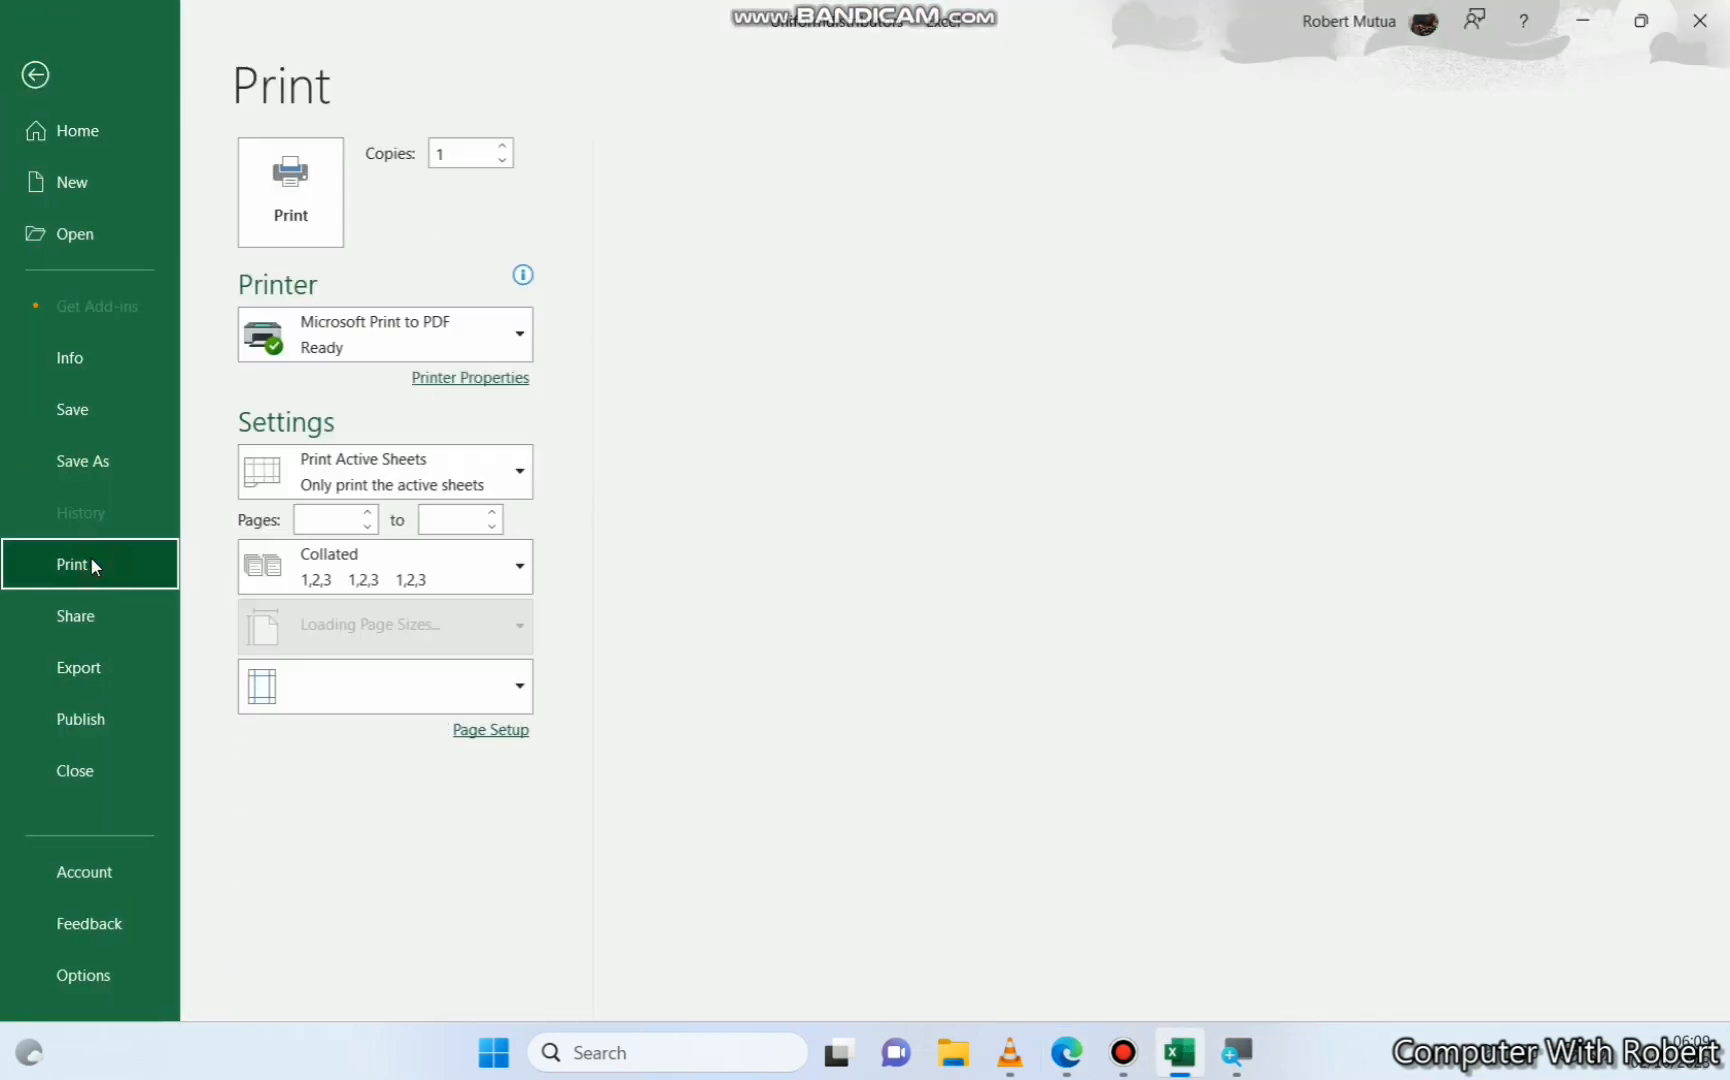
{"action": "left_click", "coordinate": [290, 193]}
{"action": "type", "text": "chart"}
{"action": "left_click", "coordinate": [1510, 957]}
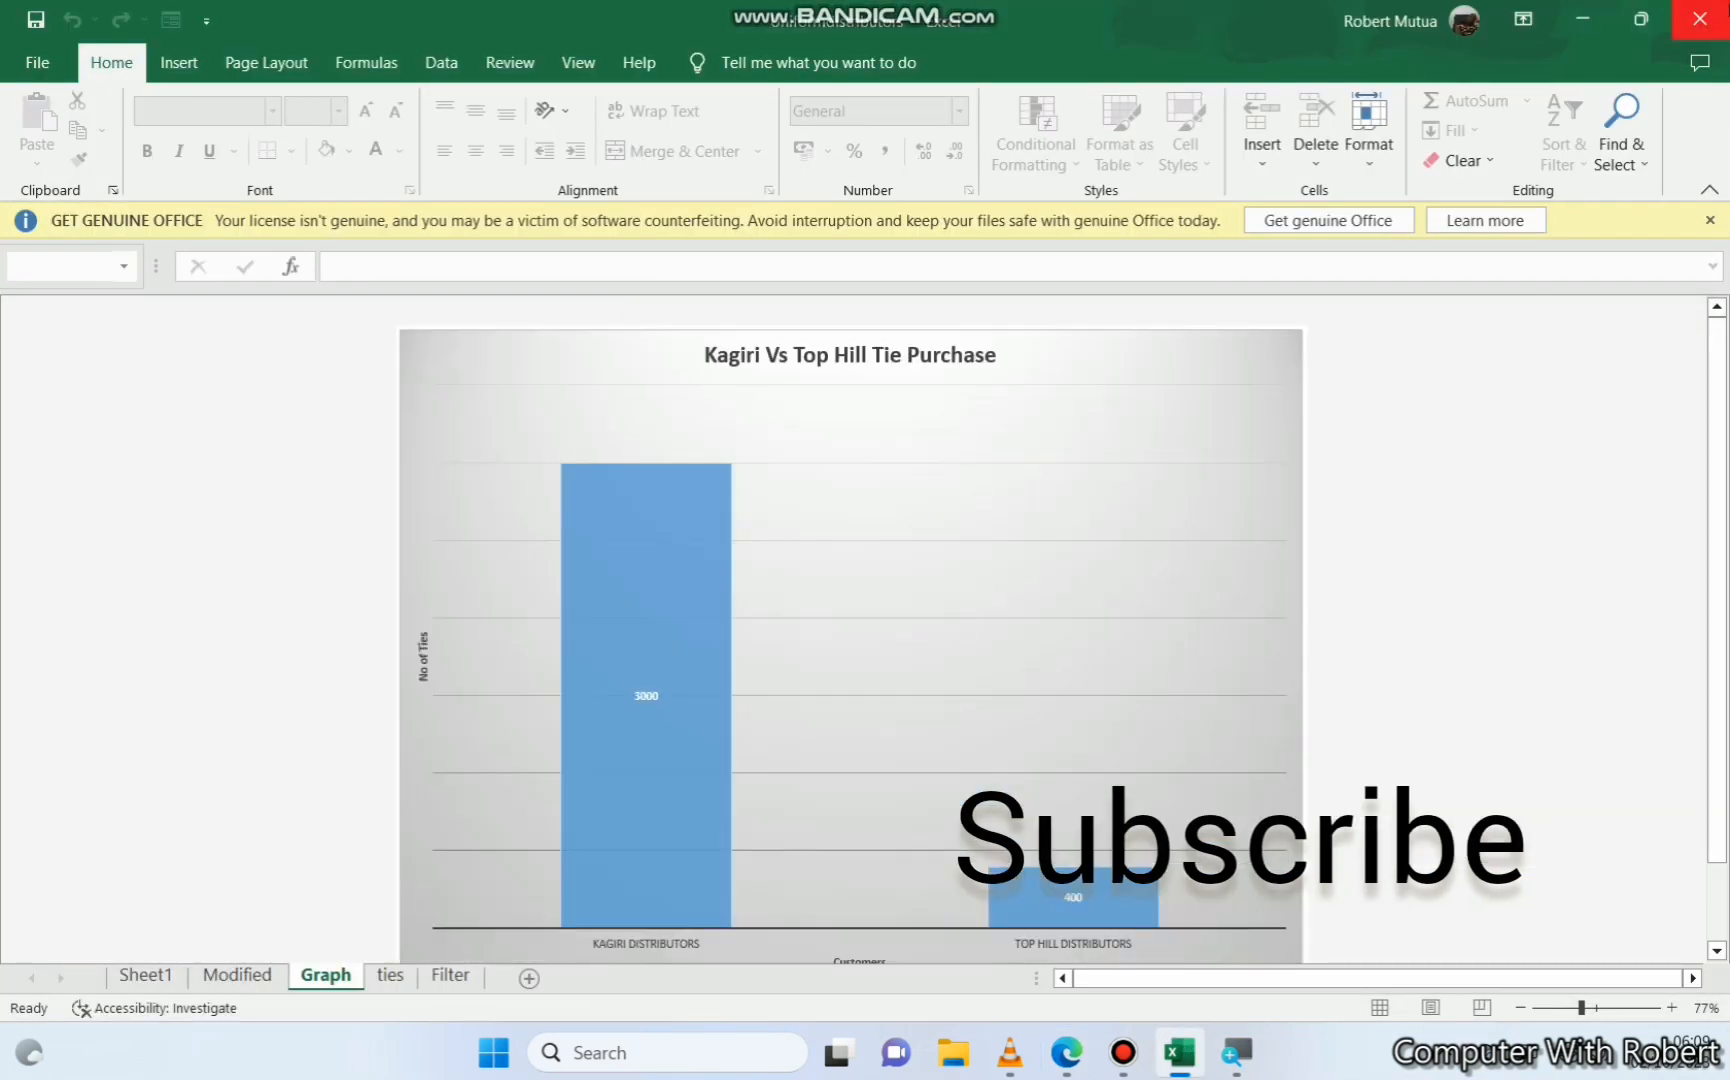